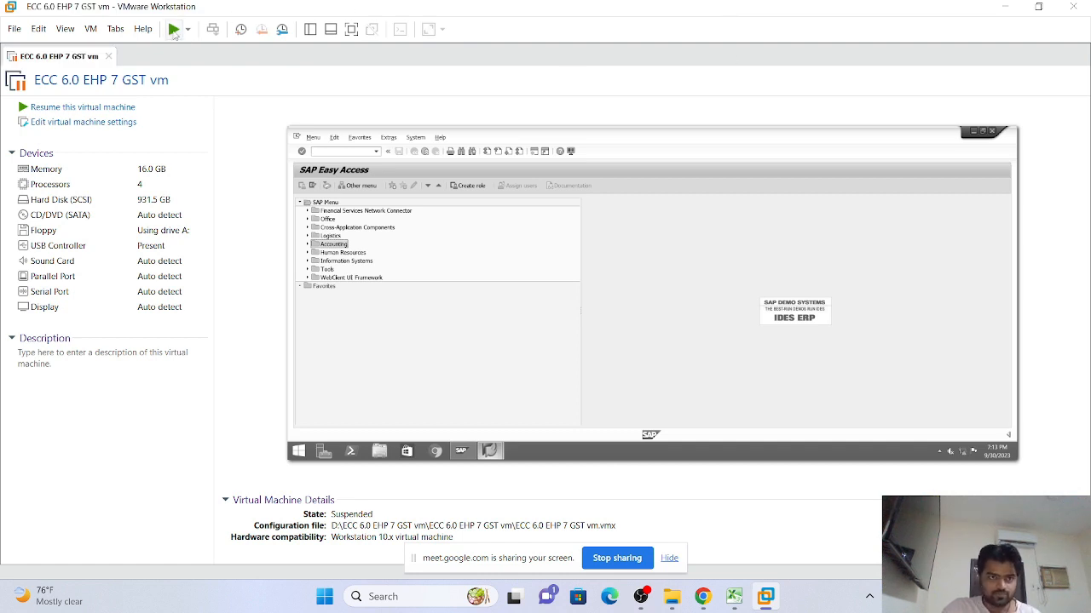
# Resume the suspended ECC 6.0 EHP 7 GST virtual machine in VMware Workstation
pyautogui.click(174, 28)
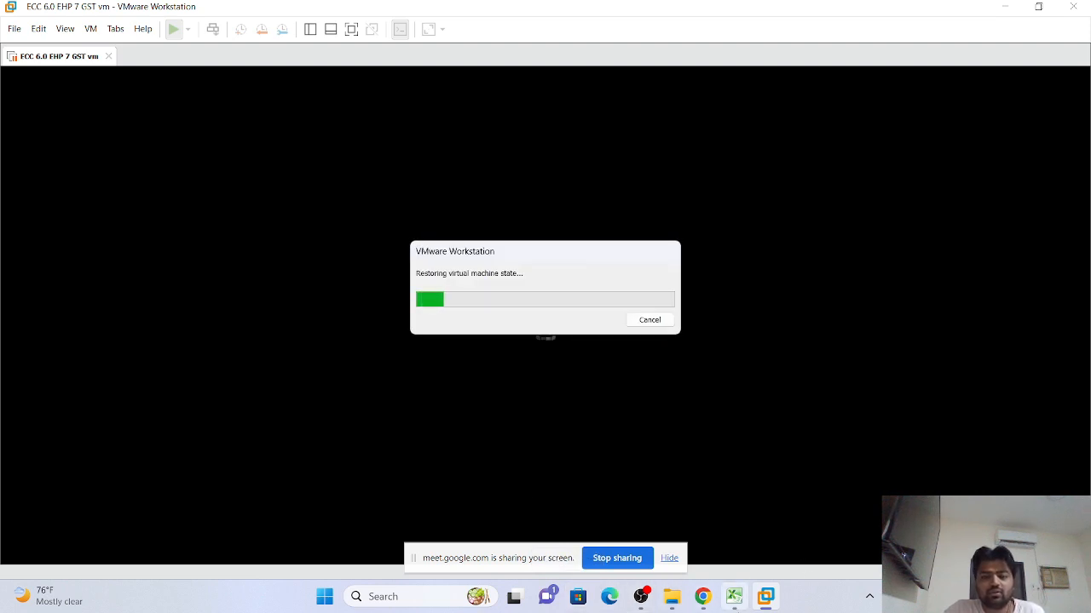
# Bring the Excel class notes workbook with the document dates sheet to the front
pyautogui.click(735, 601)
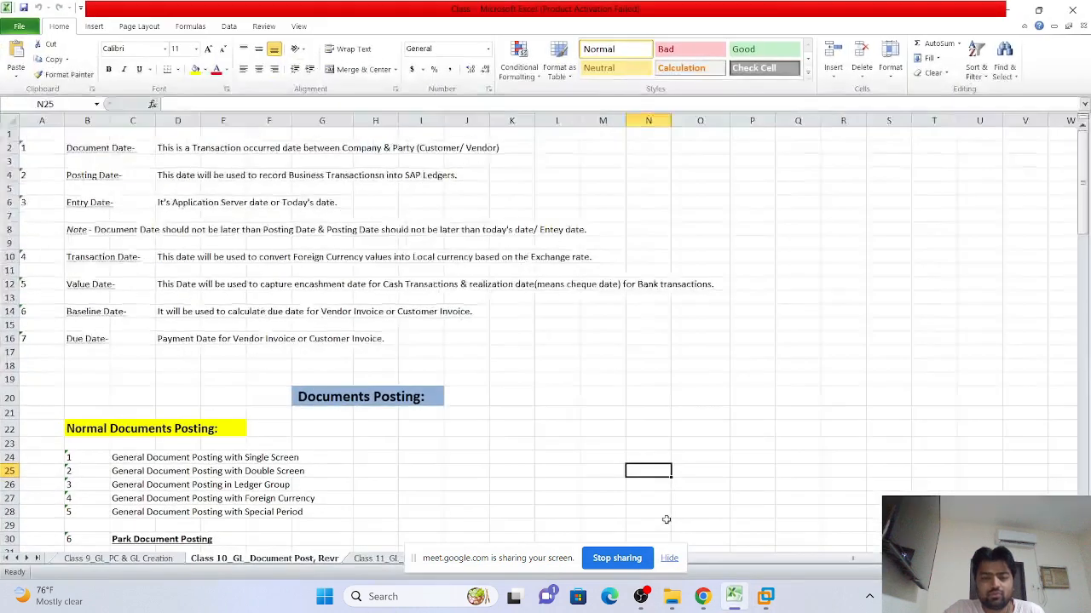
# Leave the Class 10 notes for the Class 9_GL_PC & GL Creation sheet covering FSP0, FSS0 and FS00
pyautogui.click(532, 402)
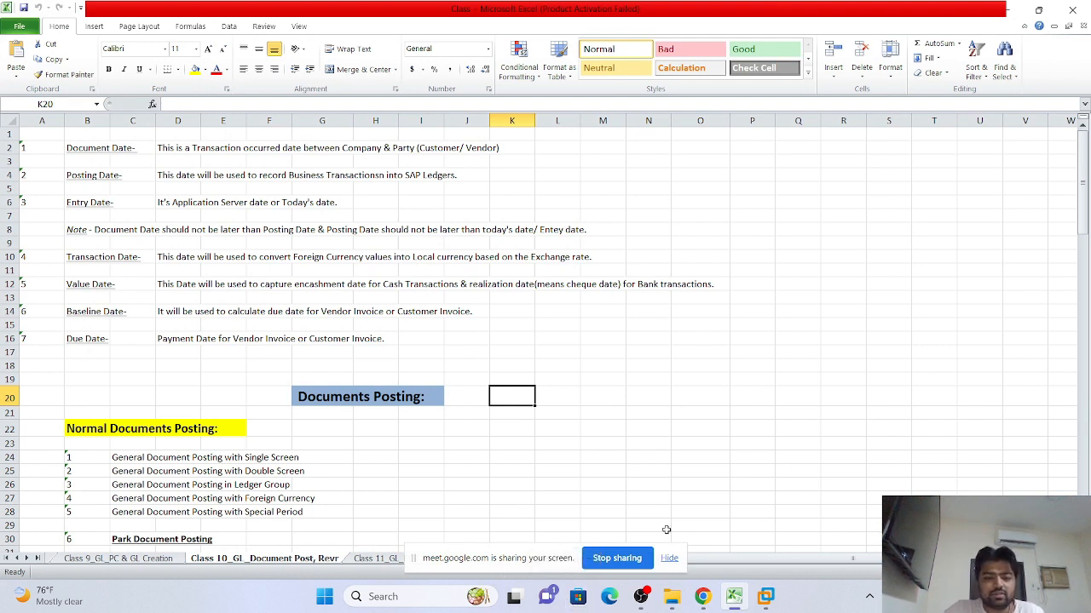
pyautogui.click(669, 559)
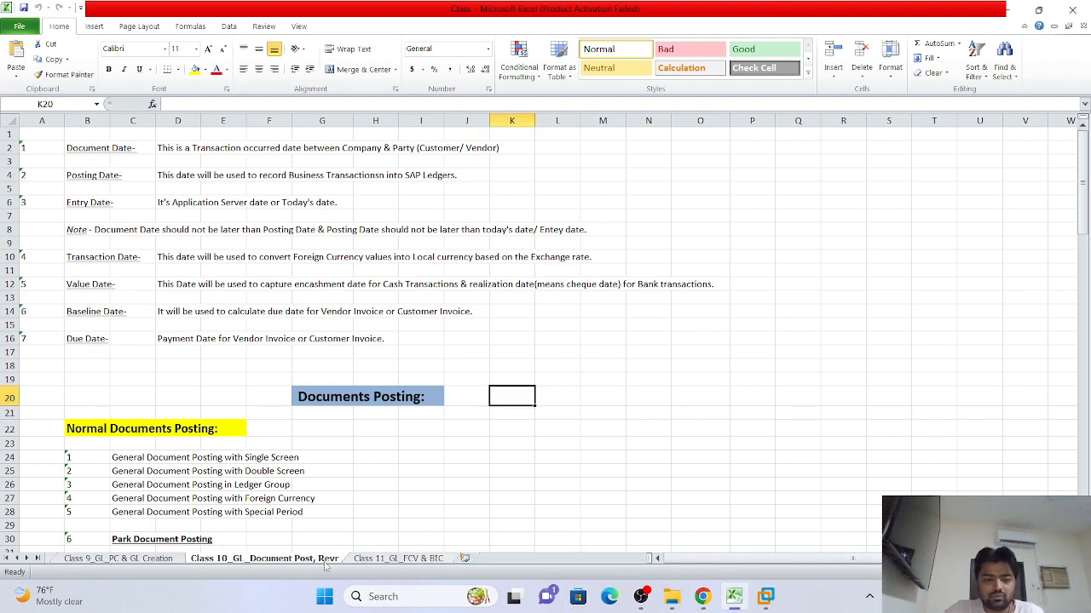
pyautogui.scroll(-14, 464, 390)
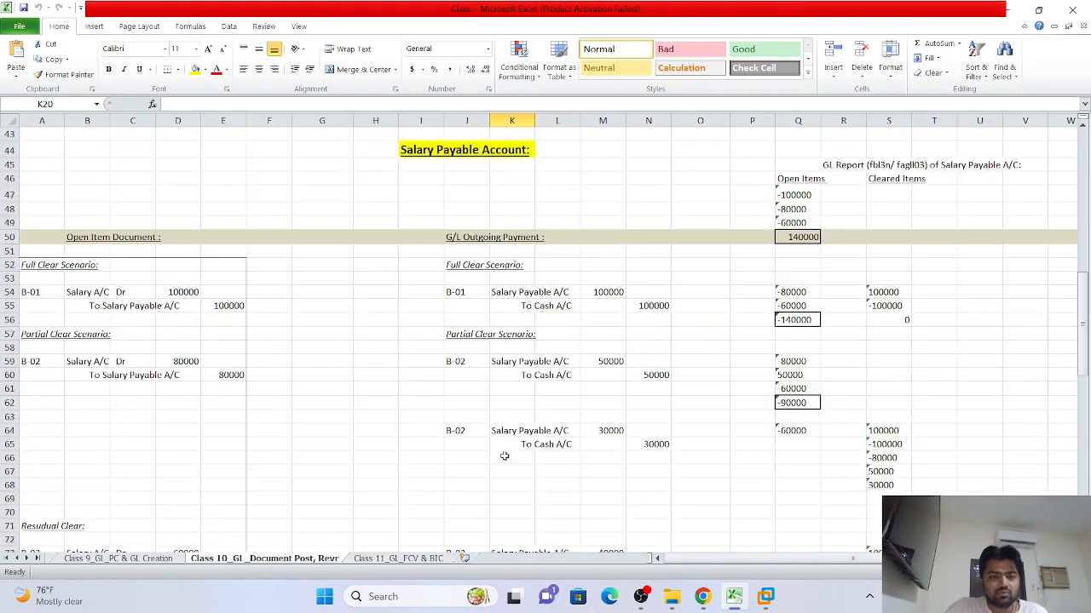
pyautogui.scroll(3, 503, 456)
pyautogui.scroll(11, 504, 457)
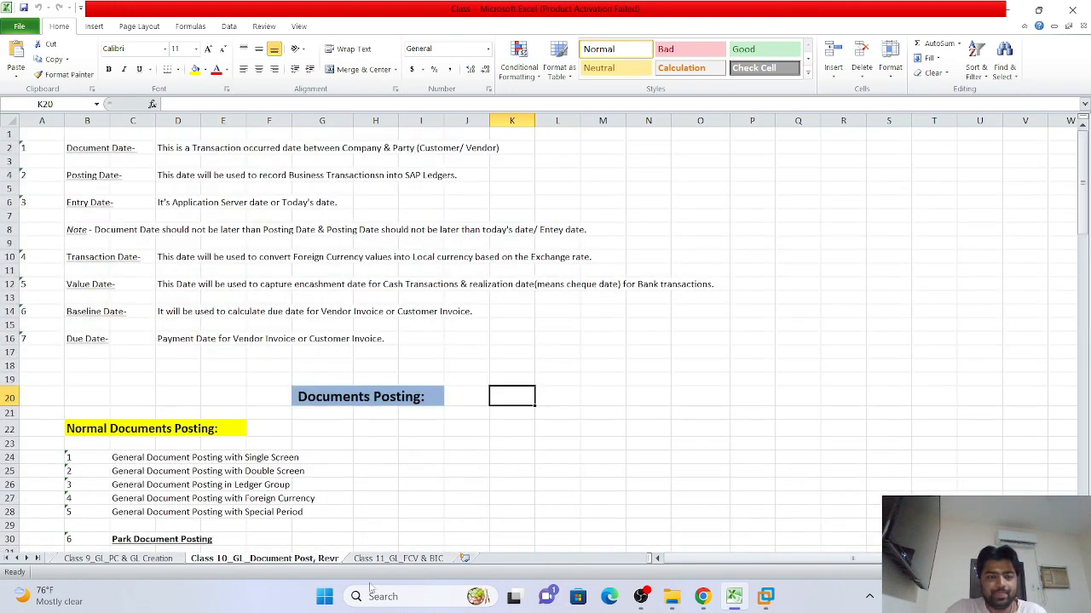
pyautogui.click(129, 560)
pyautogui.scroll(-10, 417, 375)
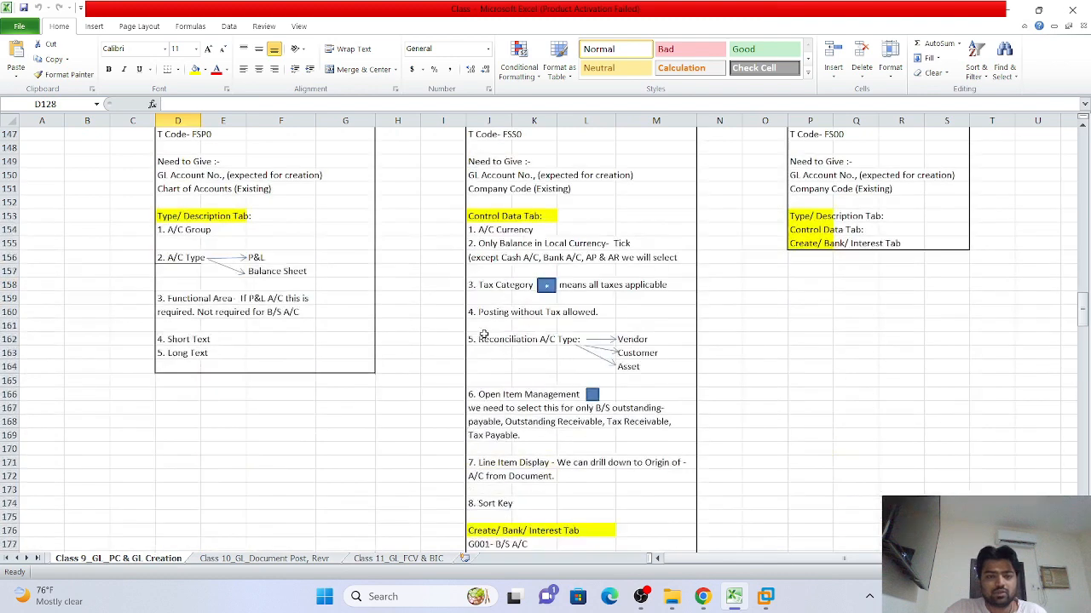
pyautogui.scroll(10, 483, 344)
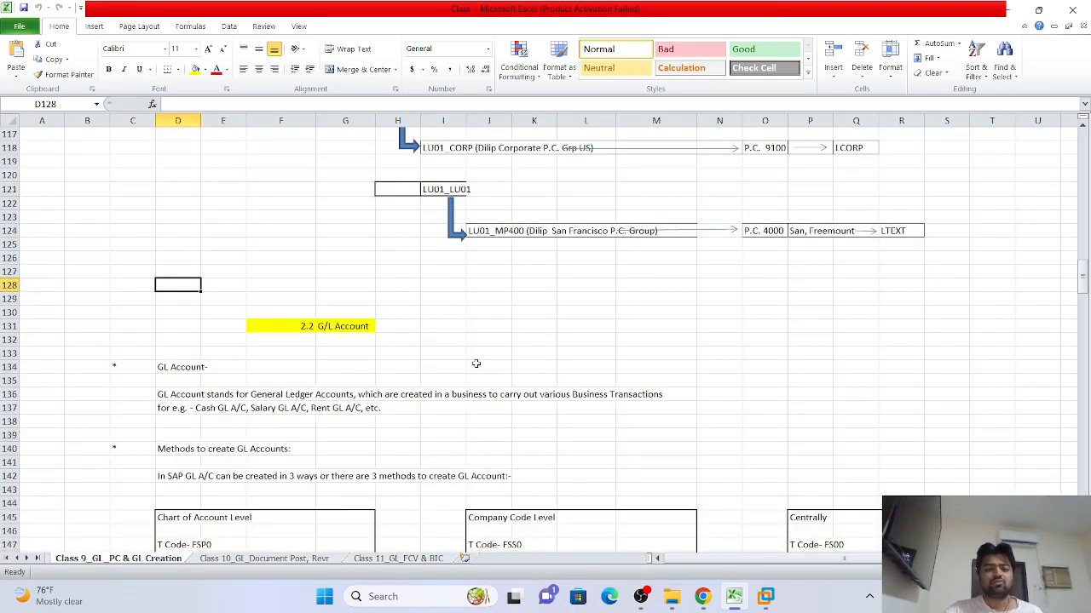
pyautogui.scroll(-2, 438, 353)
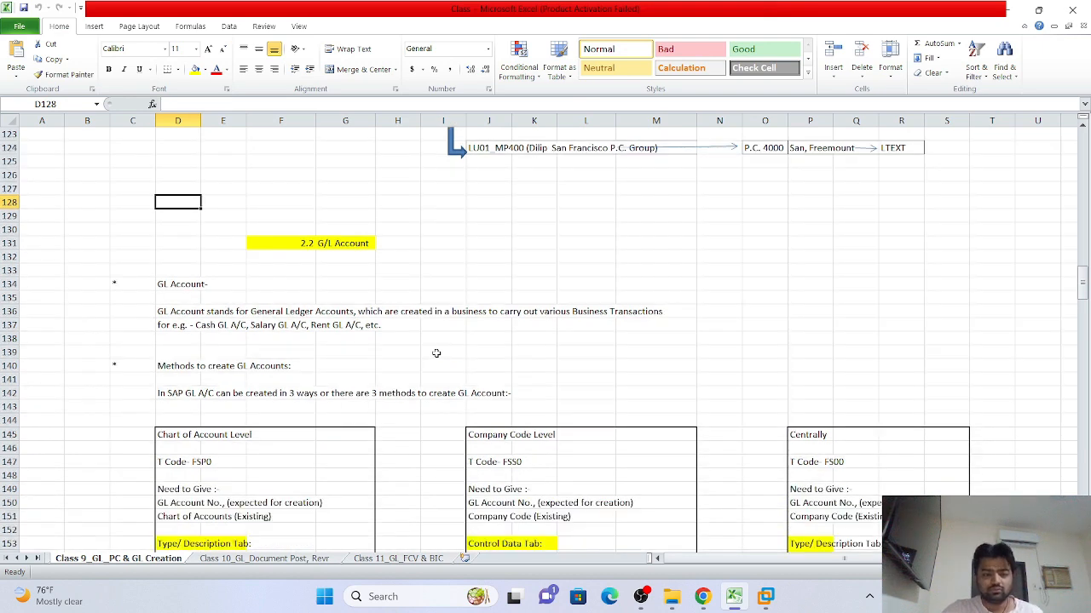
pyautogui.scroll(-3, 402, 424)
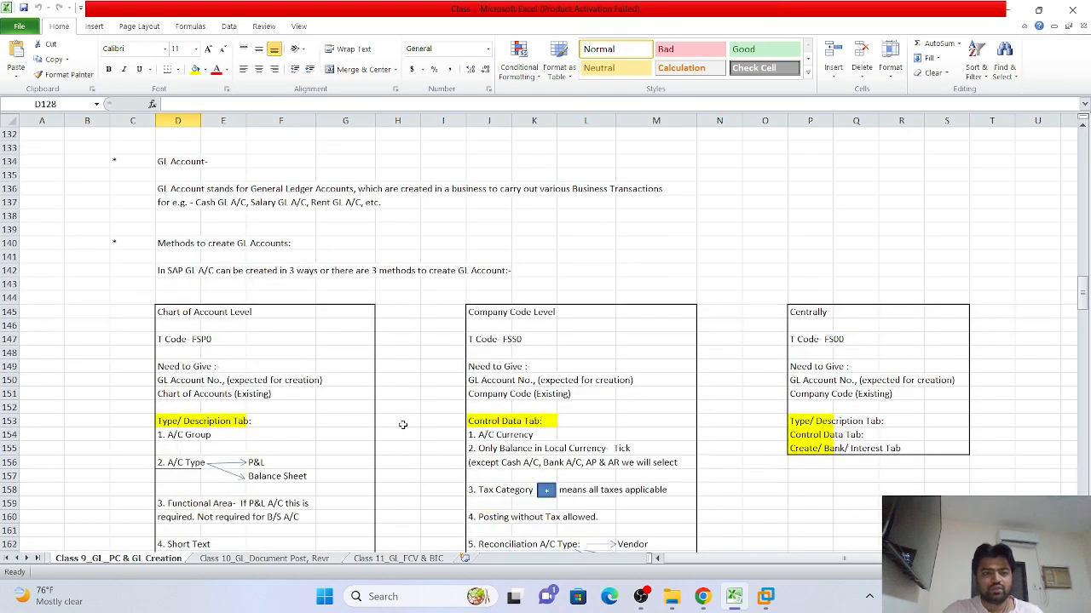
pyautogui.scroll(1, 402, 424)
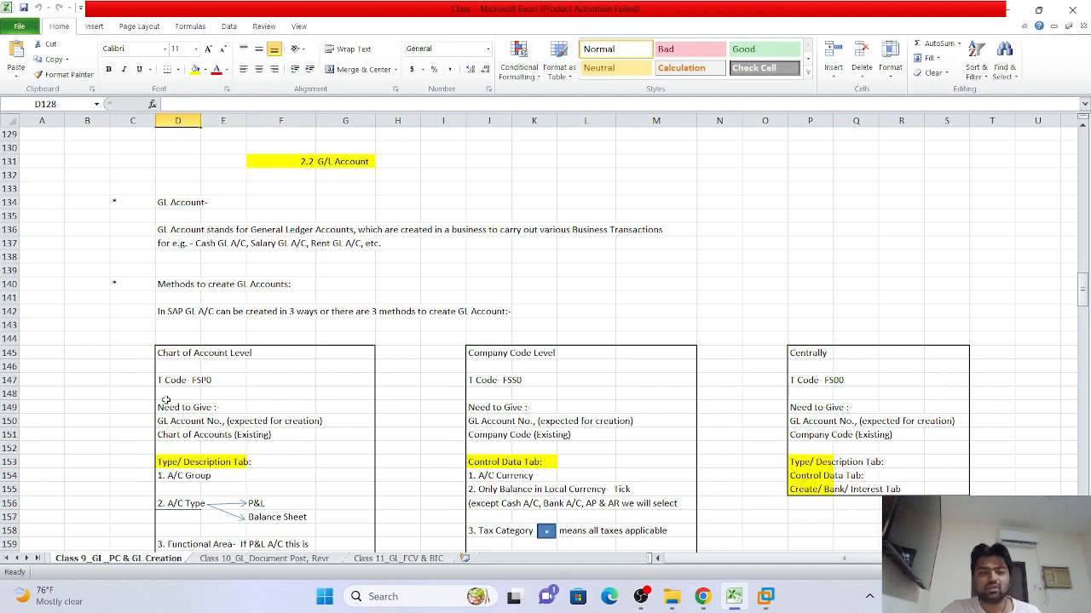
pyautogui.scroll(-2, 168, 401)
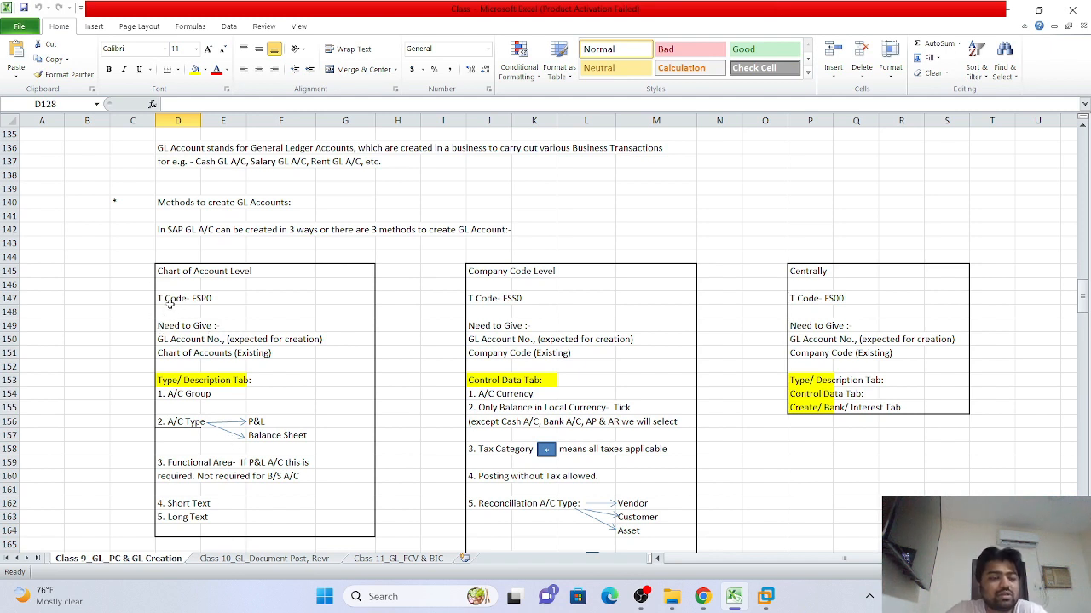
pyautogui.click(296, 297)
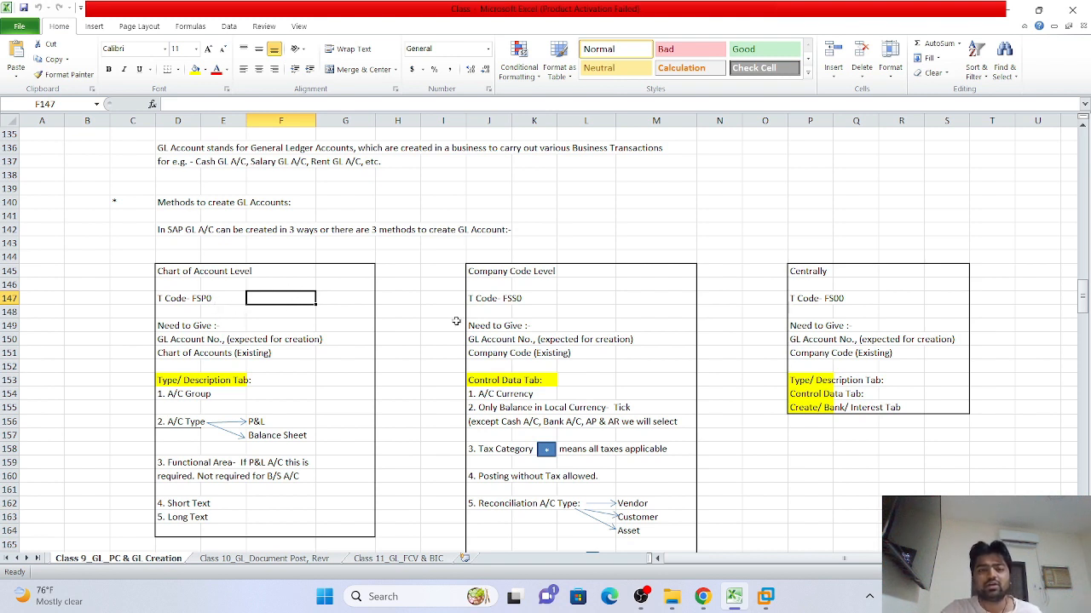
pyautogui.click(566, 289)
pyautogui.scroll(-5, 565, 290)
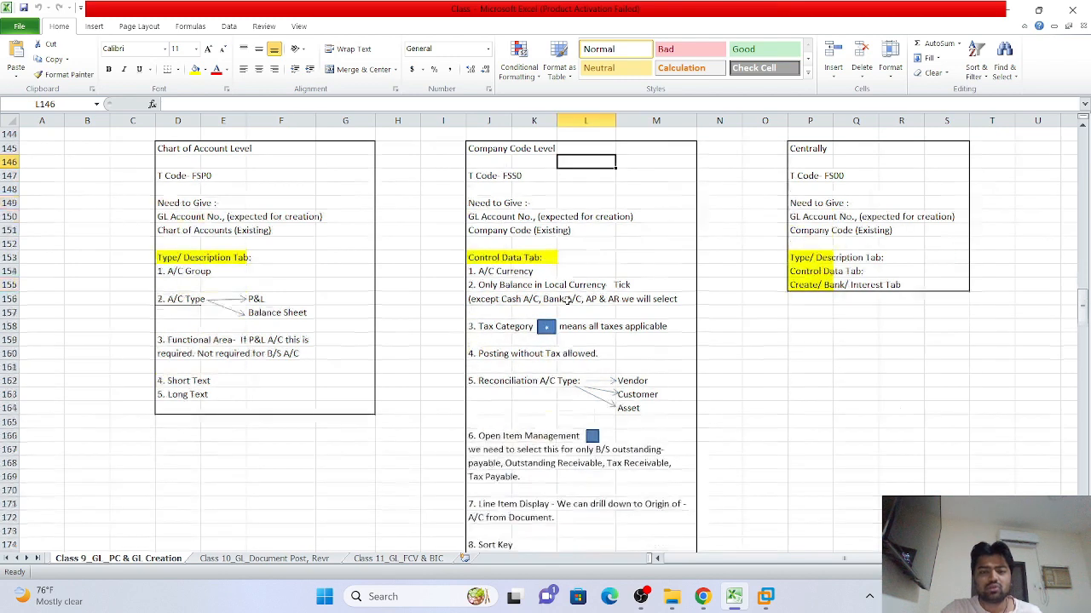
pyautogui.scroll(3, 566, 307)
pyautogui.scroll(-5, 568, 317)
pyautogui.scroll(4, 567, 318)
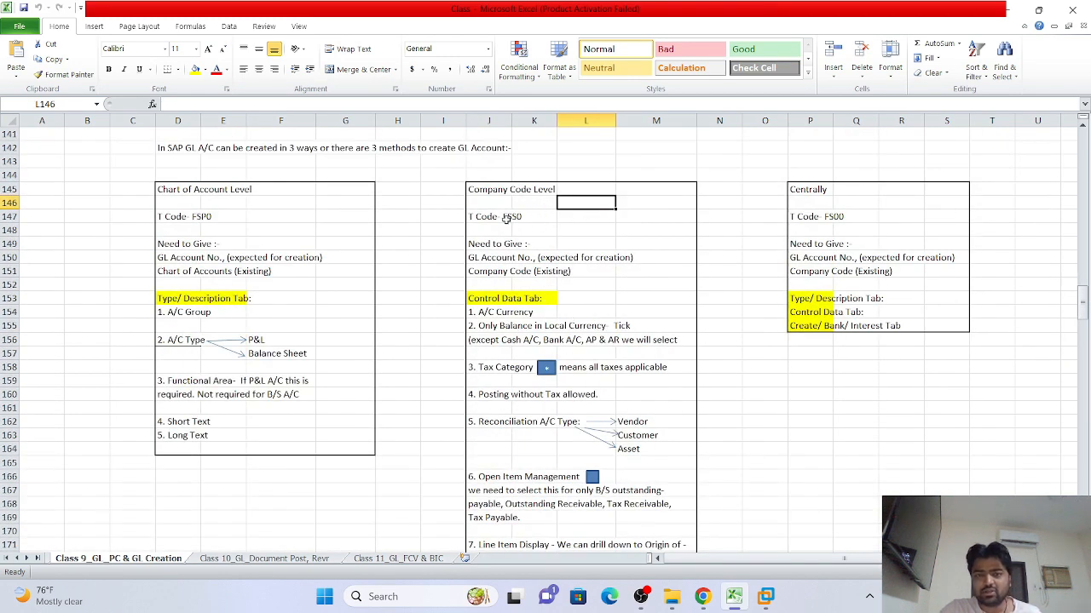
pyautogui.click(478, 189)
pyautogui.click(612, 189)
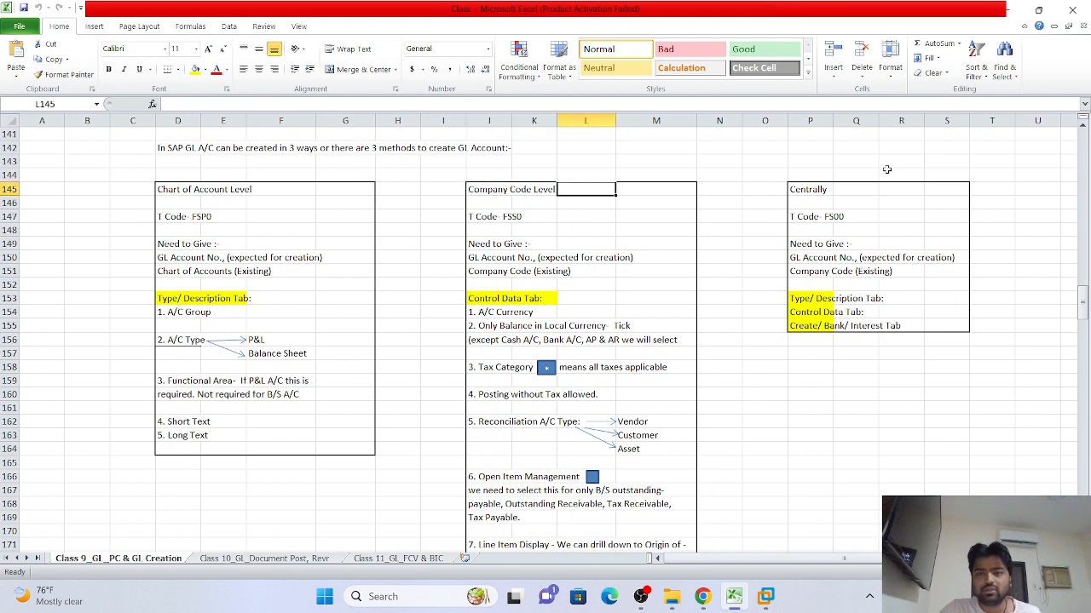
pyautogui.click(607, 205)
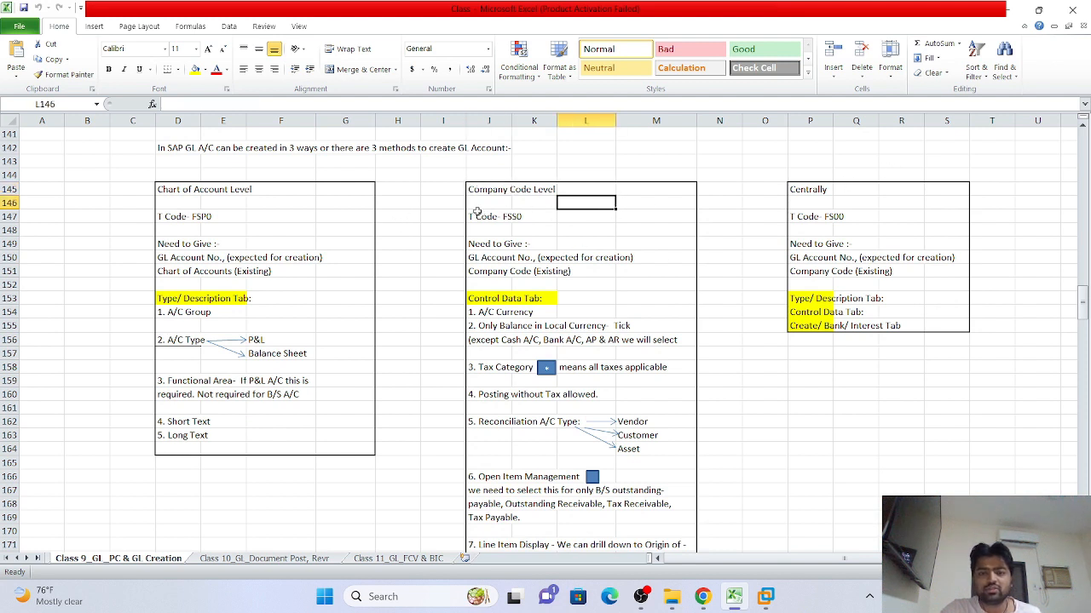
pyautogui.click(476, 204)
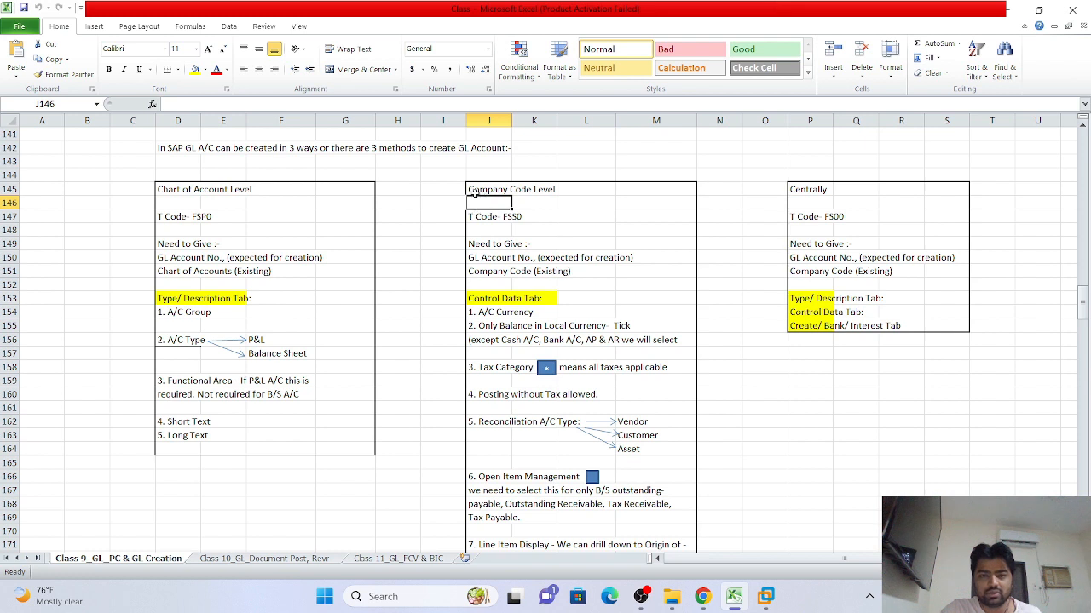
pyautogui.click(573, 215)
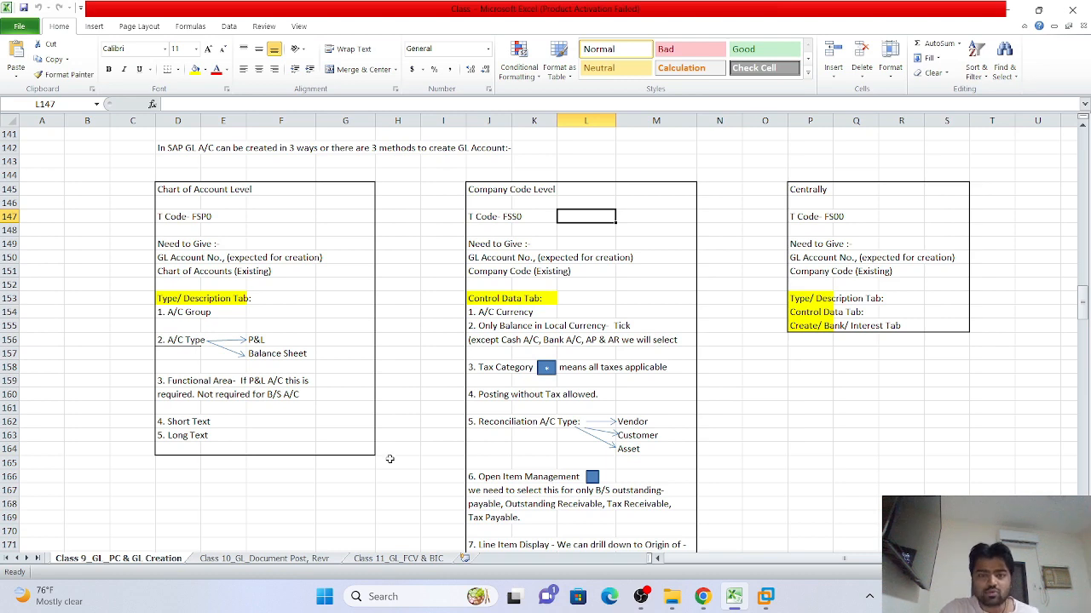
pyautogui.scroll(-5, 539, 326)
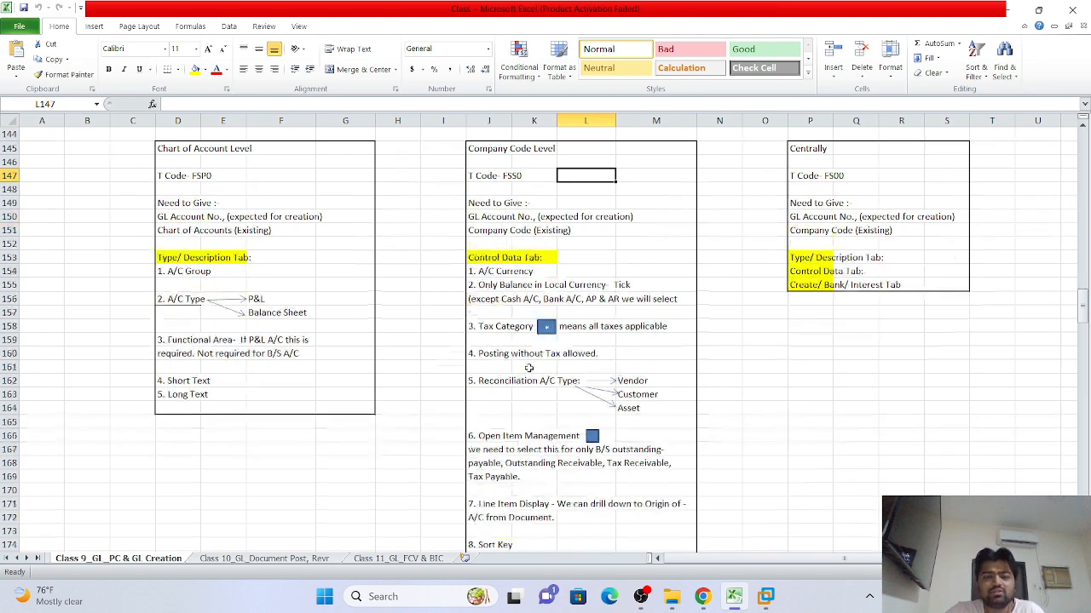
pyautogui.scroll(3, 528, 368)
pyautogui.scroll(1, 527, 367)
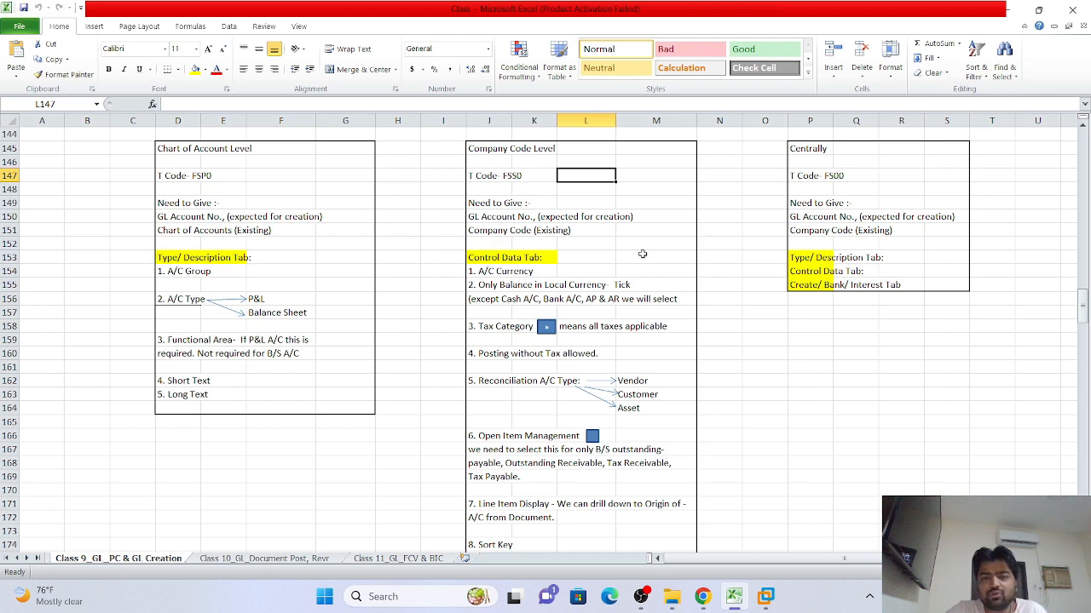
pyautogui.click(642, 255)
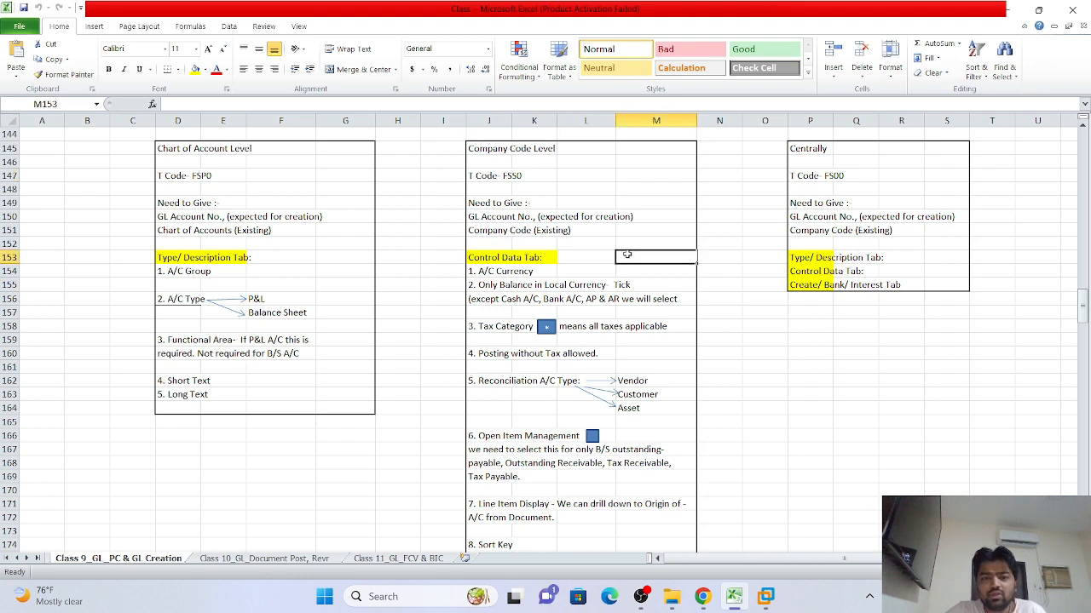
pyautogui.click(481, 271)
pyautogui.click(599, 268)
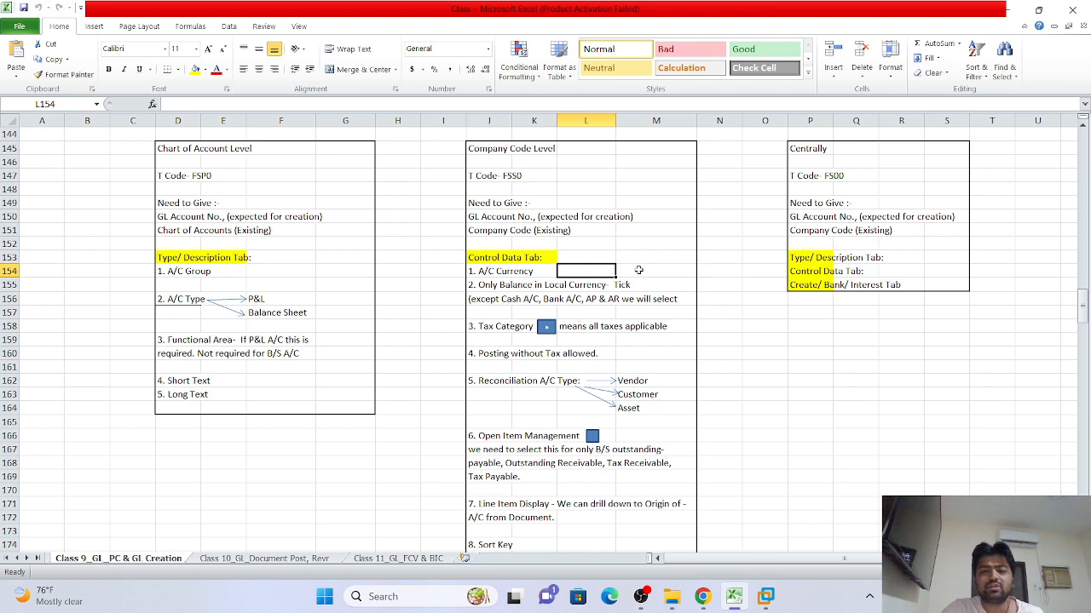
pyautogui.click(638, 270)
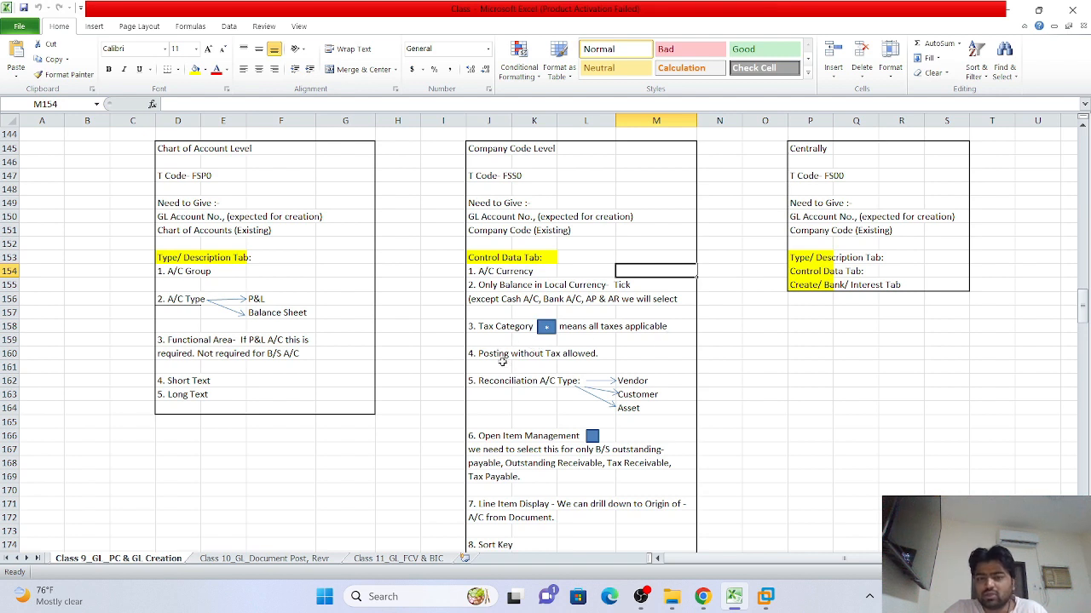
pyautogui.click(637, 354)
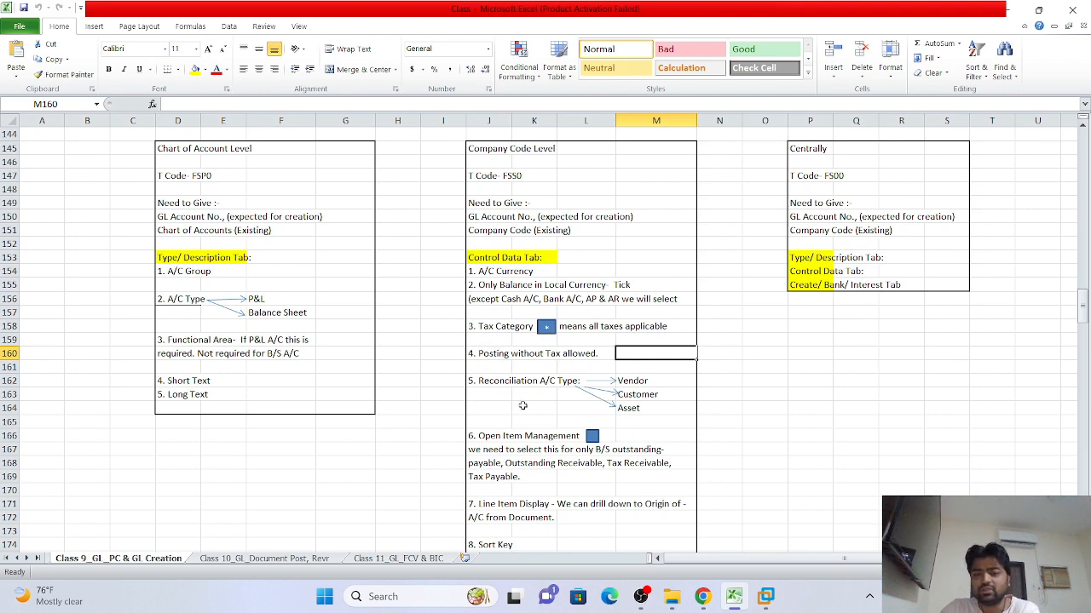
# Scroll past the reconciliation account type notes to the Line Item Display and Control Data Tab notes
pyautogui.scroll(-1, 521, 404)
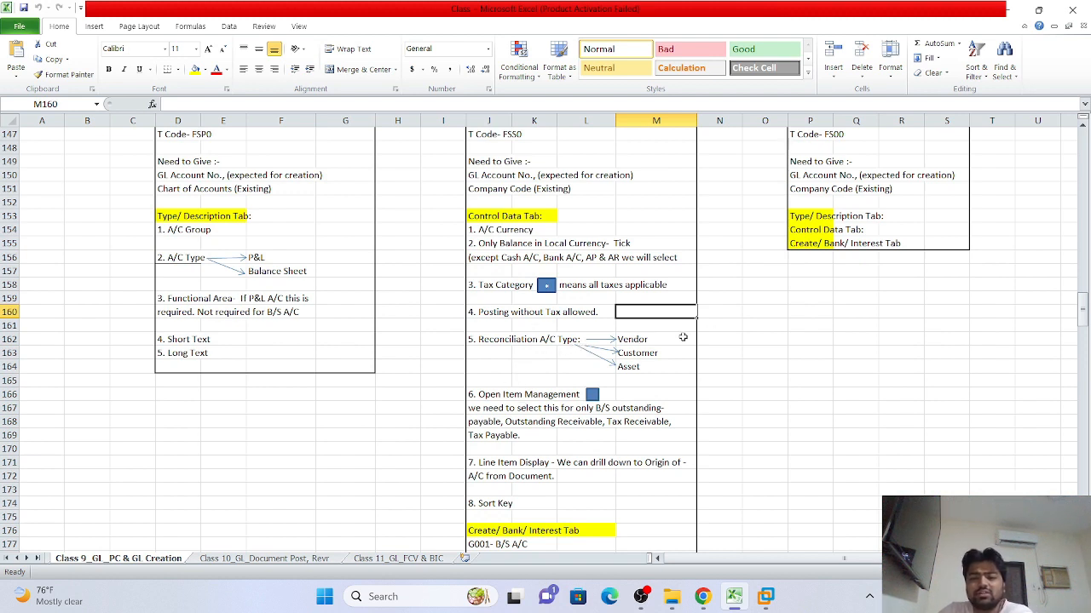
pyautogui.click(718, 339)
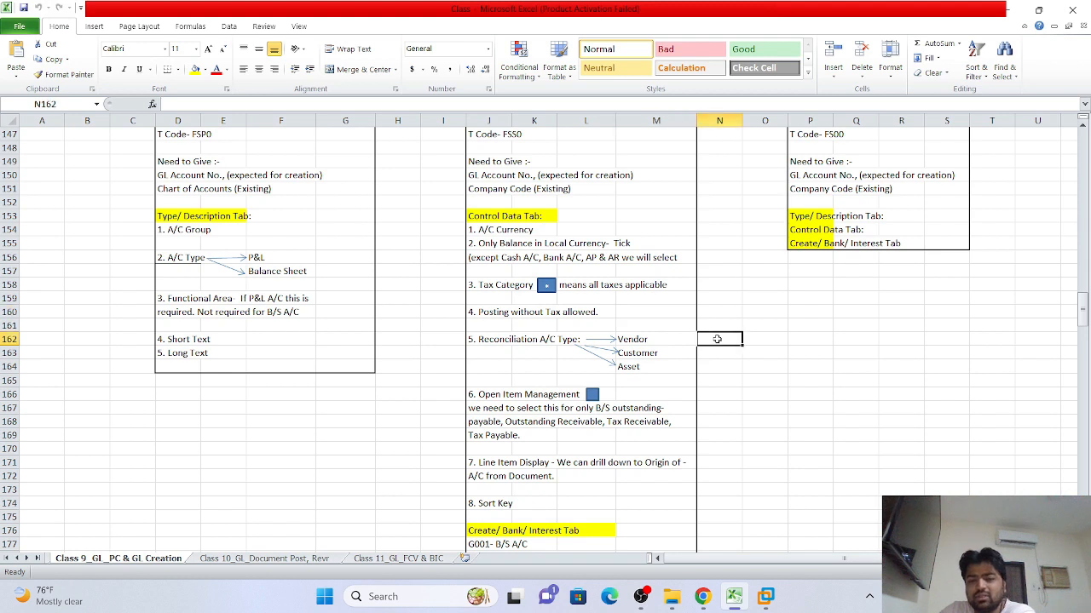
pyautogui.click(673, 337)
pyautogui.click(726, 340)
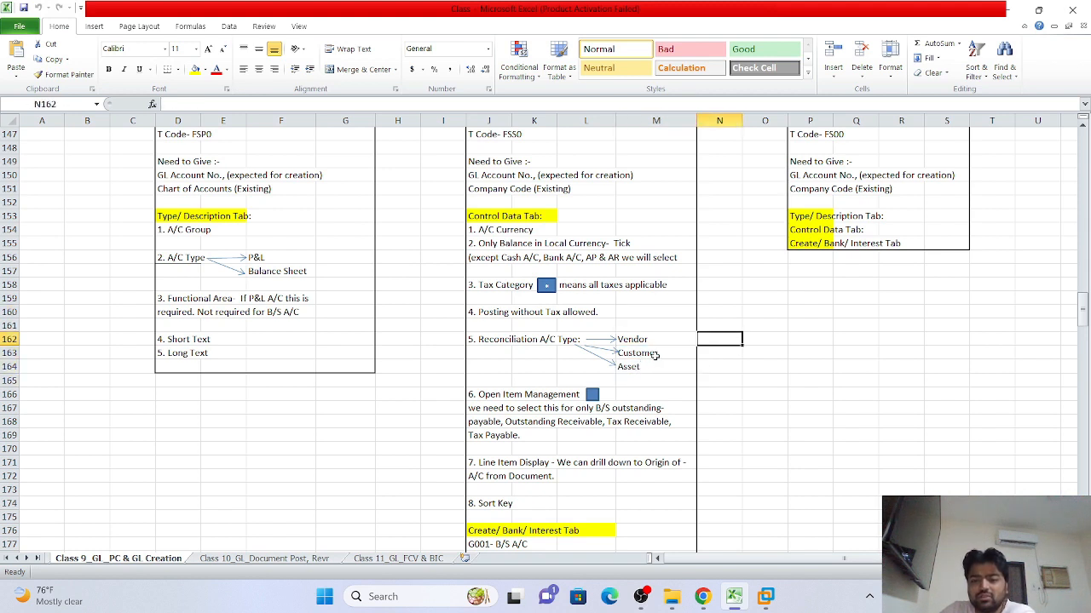
pyautogui.scroll(-1, 541, 405)
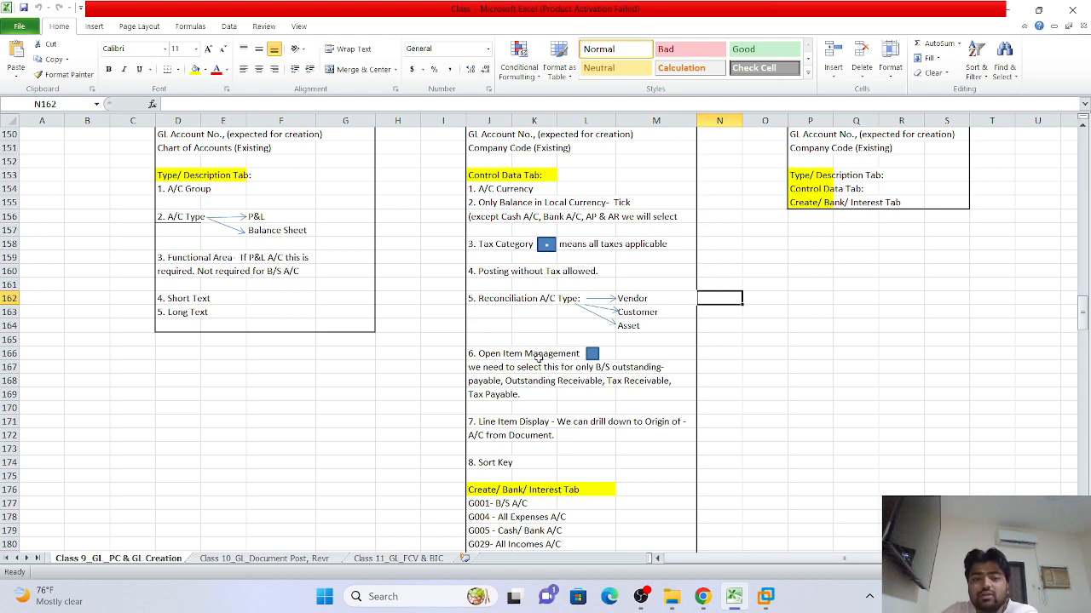
pyautogui.scroll(-2, 509, 317)
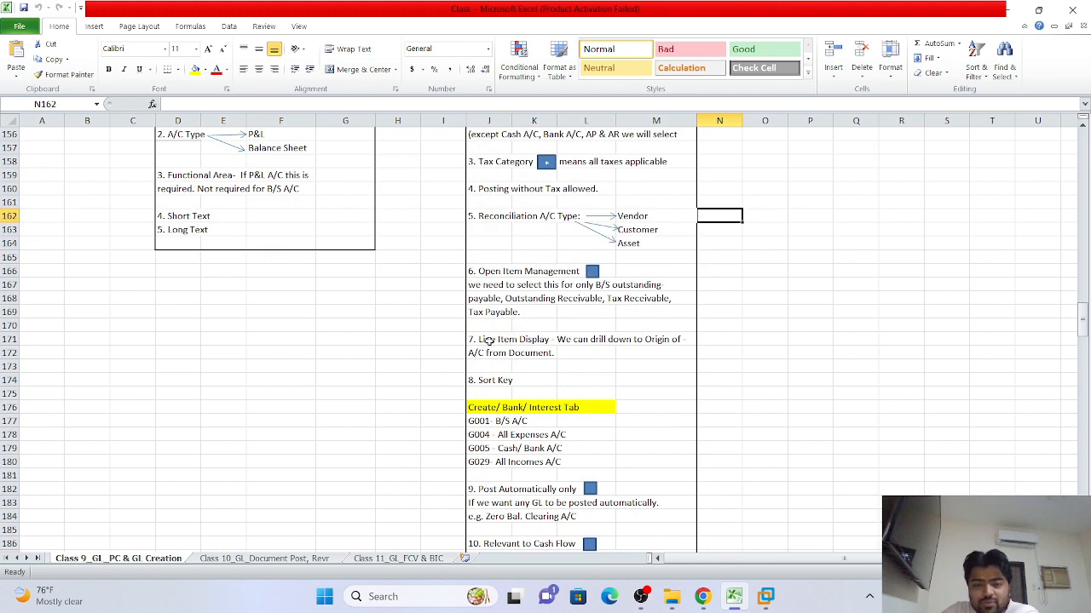
pyautogui.click(494, 339)
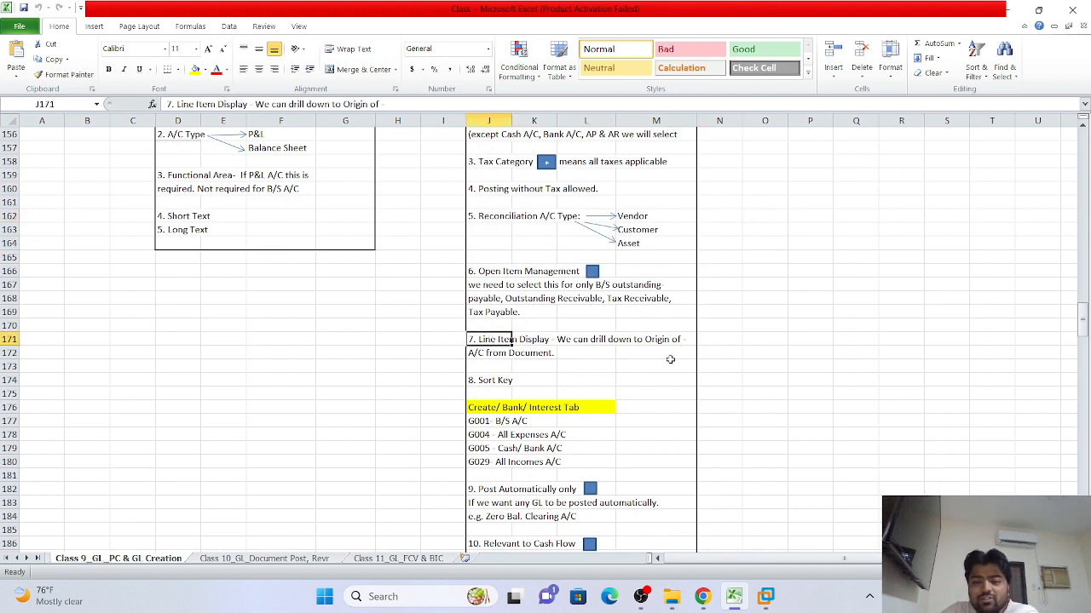
pyautogui.click(804, 365)
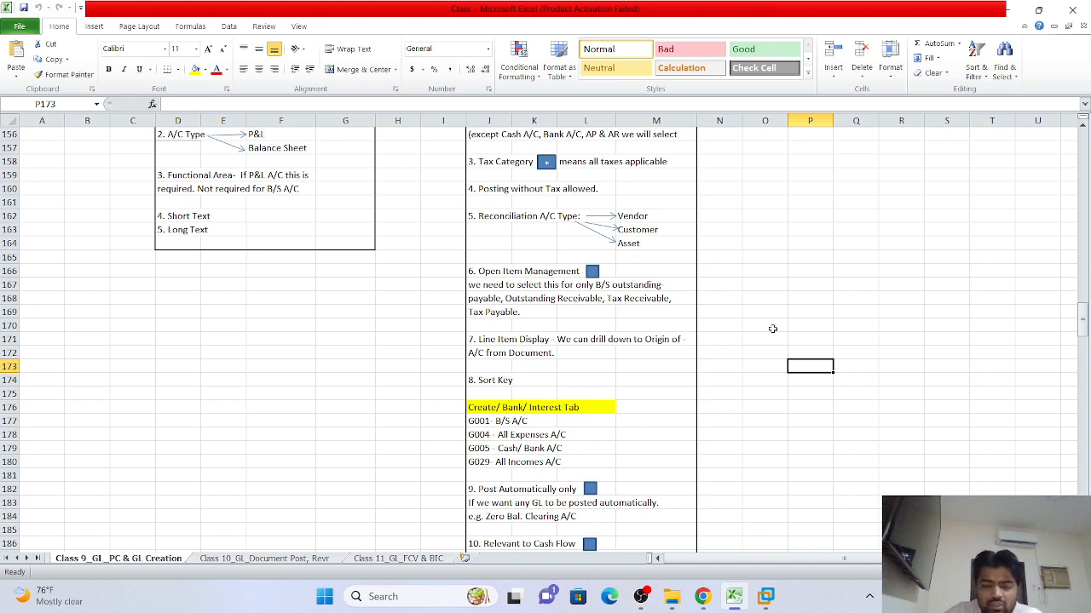
pyautogui.click(483, 340)
pyautogui.scroll(-1, 535, 360)
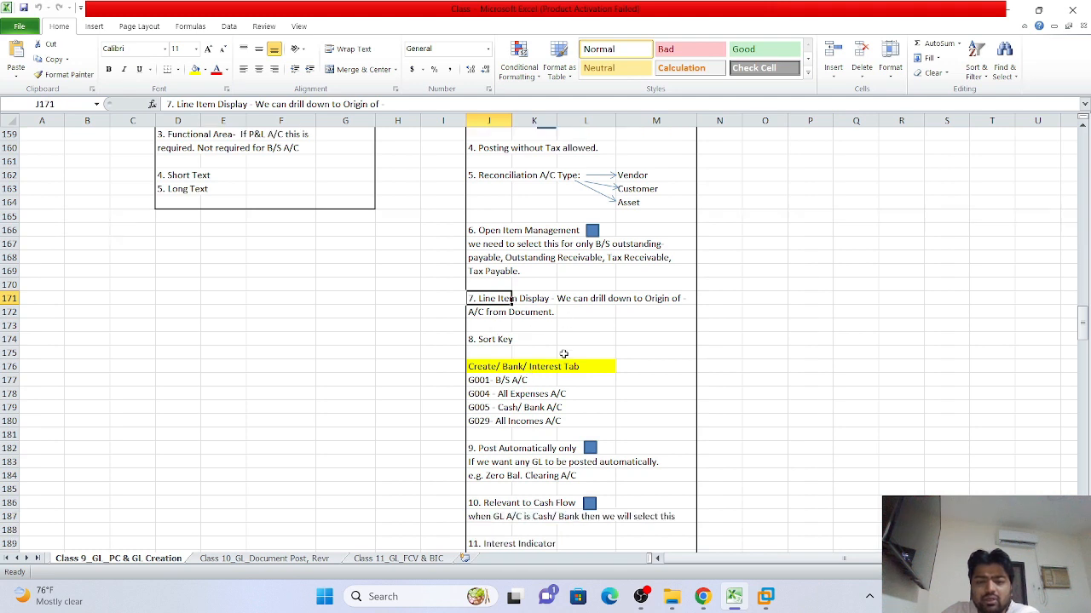
pyautogui.click(562, 341)
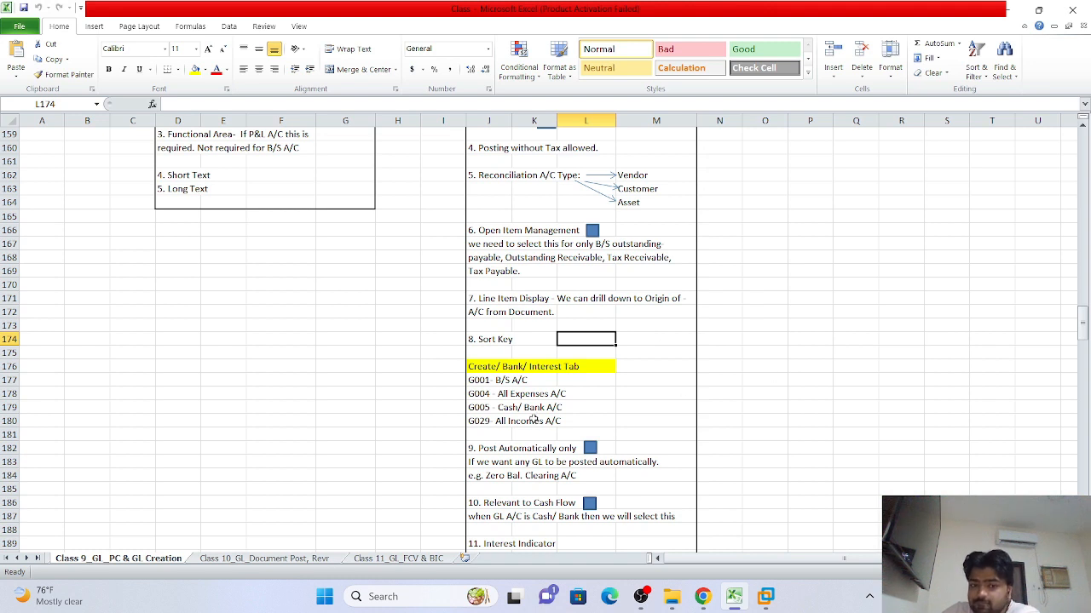
pyautogui.scroll(2, 512, 360)
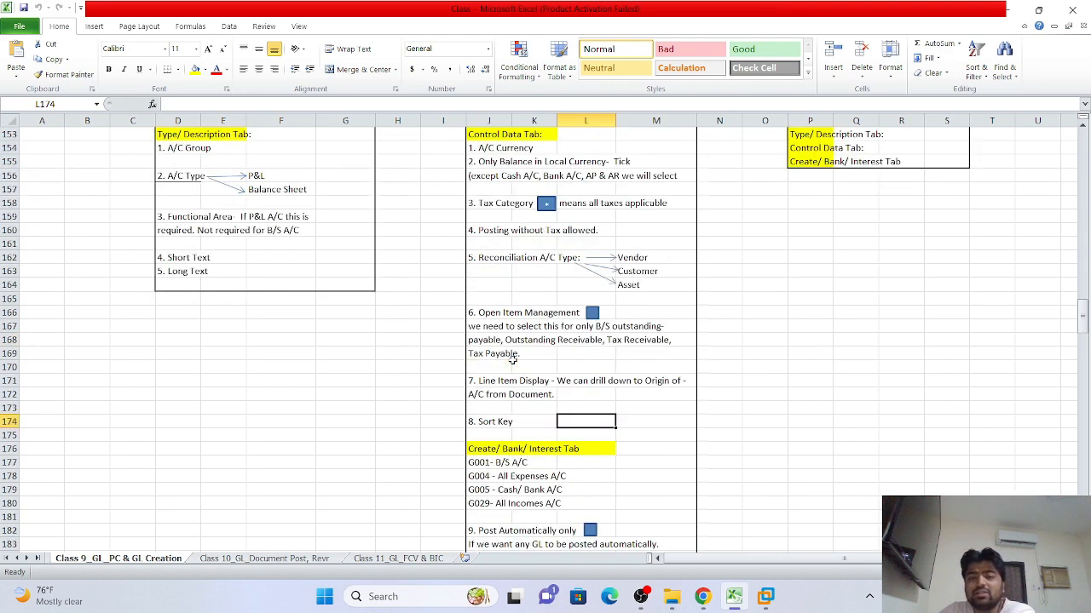
pyautogui.scroll(1, 512, 360)
pyautogui.scroll(-1, 512, 360)
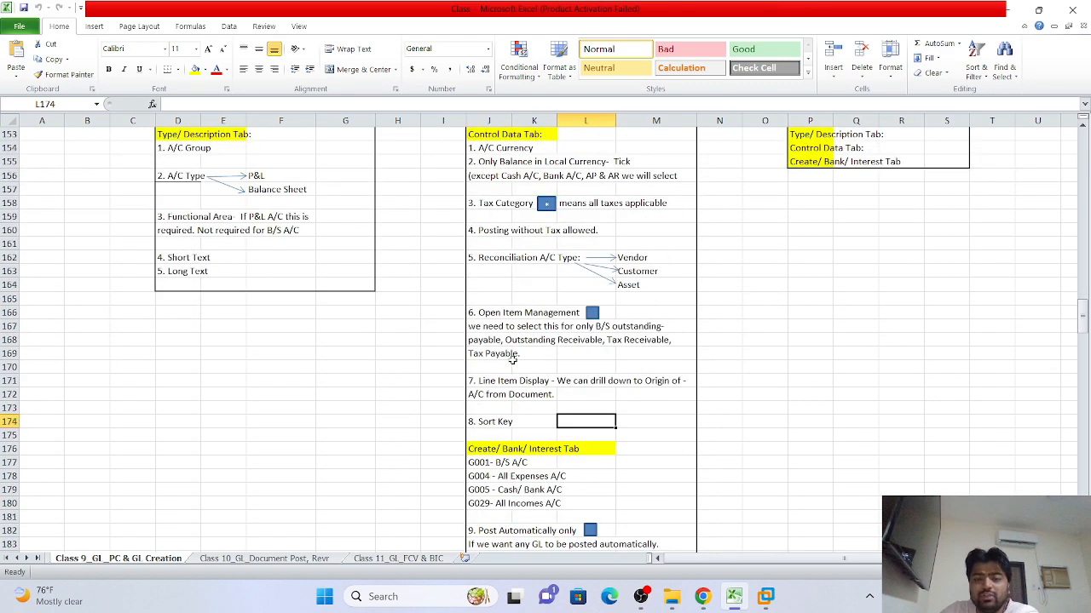
pyautogui.scroll(-4, 512, 359)
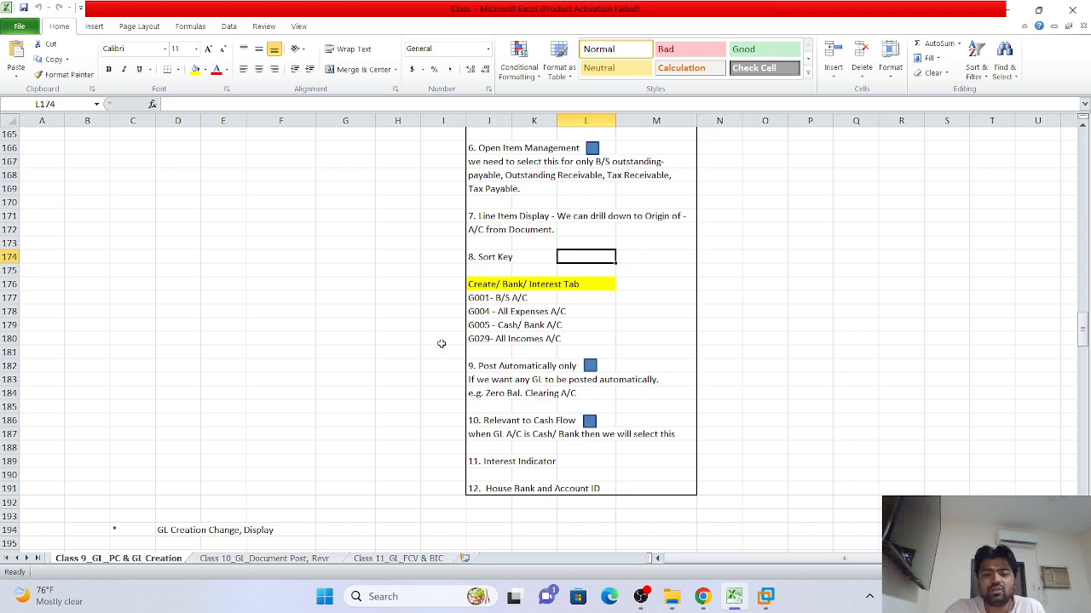
pyautogui.click(479, 364)
pyautogui.click(723, 369)
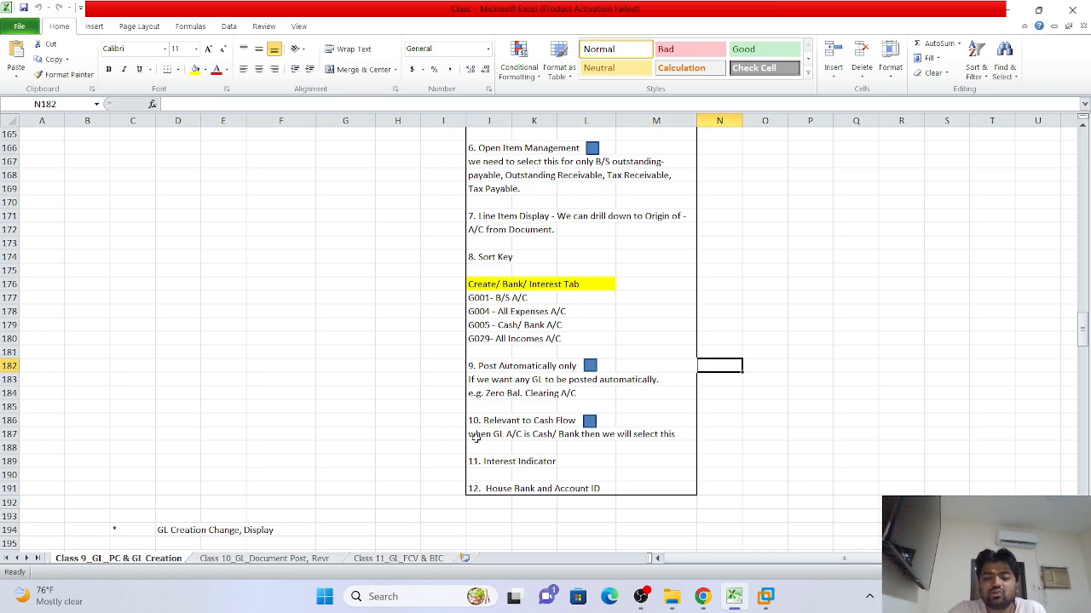
pyautogui.scroll(9, 483, 478)
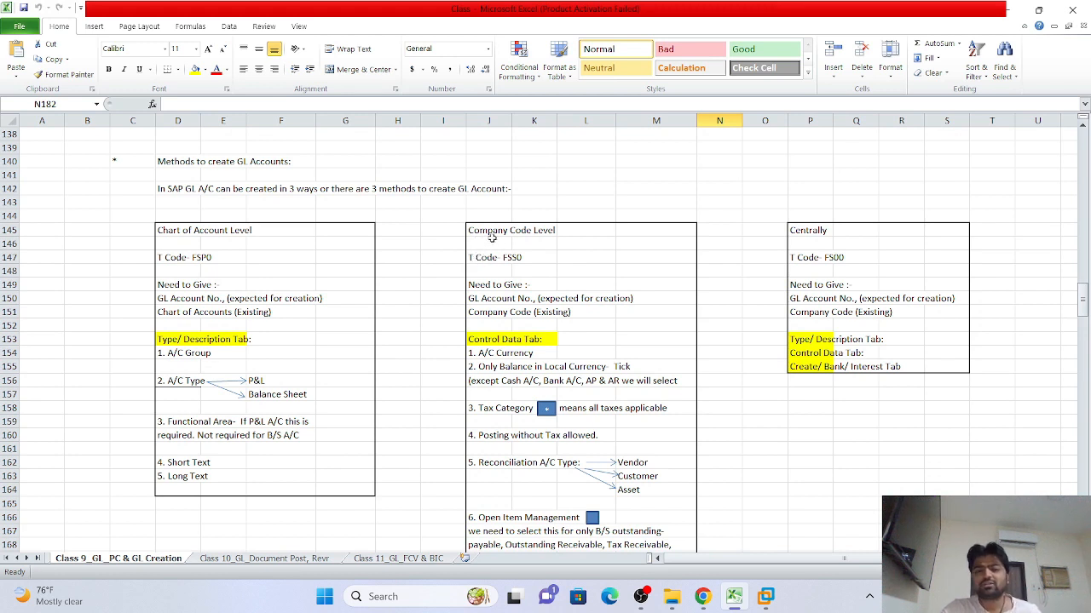
pyautogui.scroll(-2, 485, 268)
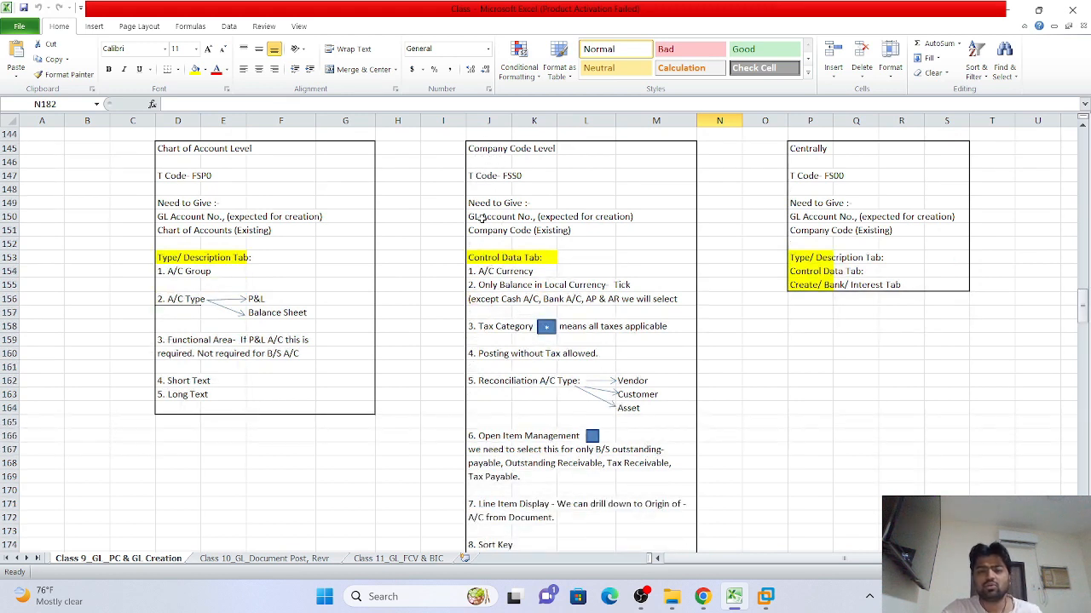
pyautogui.moveTo(482, 179); pyautogui.dragTo(639, 504)
pyautogui.scroll(-4, 852, 383)
pyautogui.click(865, 375)
pyautogui.scroll(-4, 767, 460)
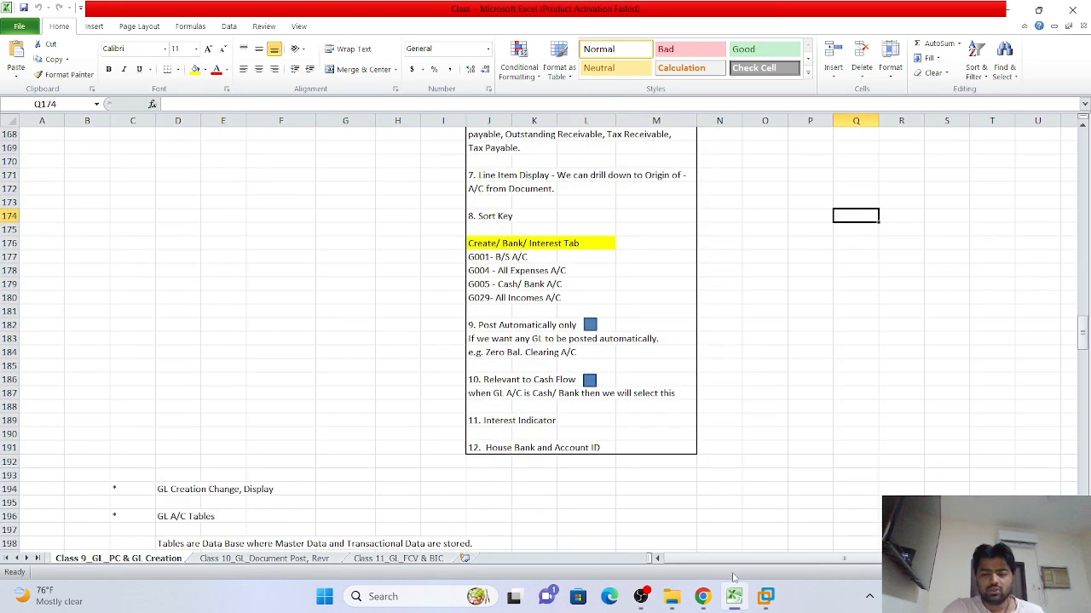
pyautogui.click(770, 598)
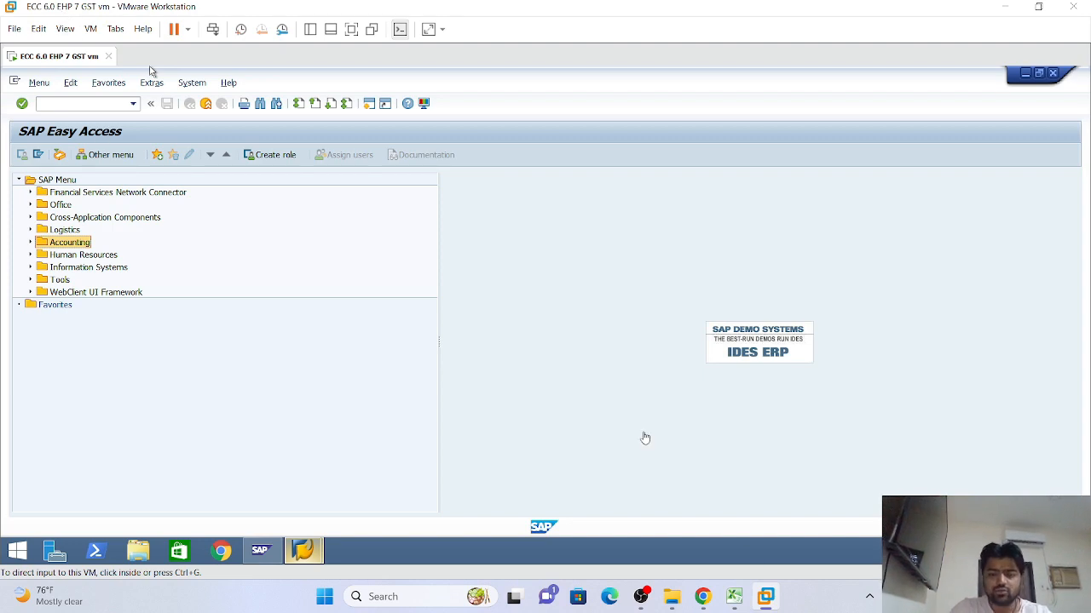
pyautogui.click(744, 603)
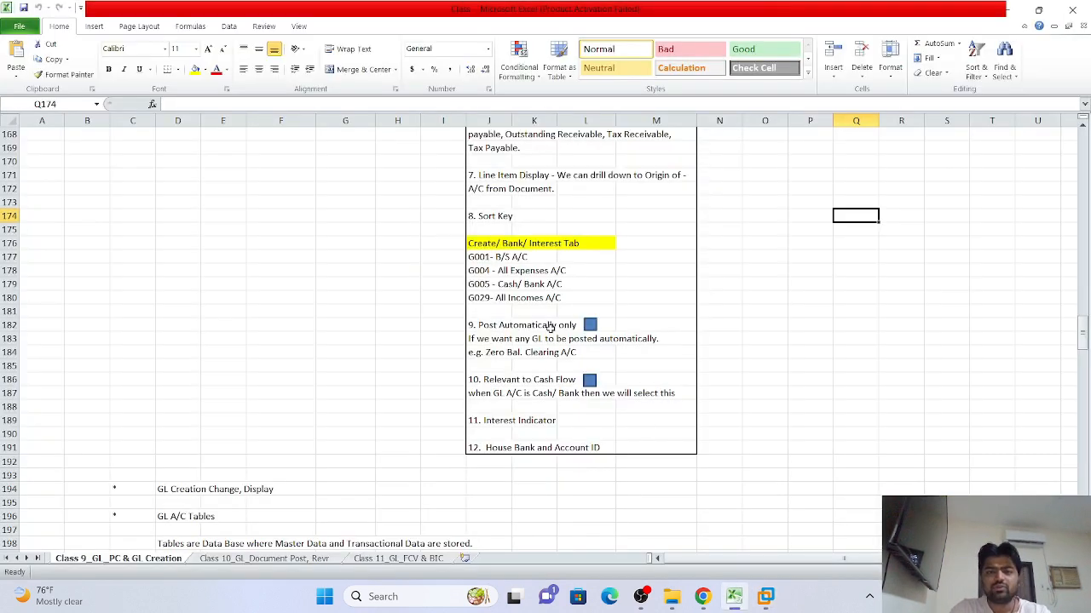
pyautogui.scroll(10, 549, 332)
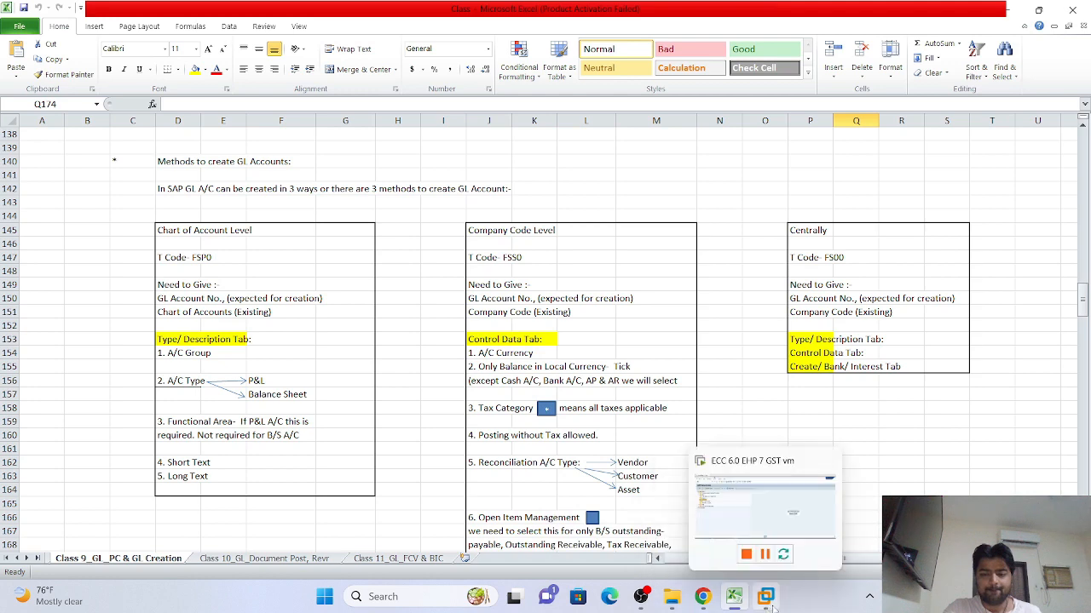
pyautogui.click(760, 608)
pyautogui.moveTo(760, 607); pyautogui.dragTo(654, 606)
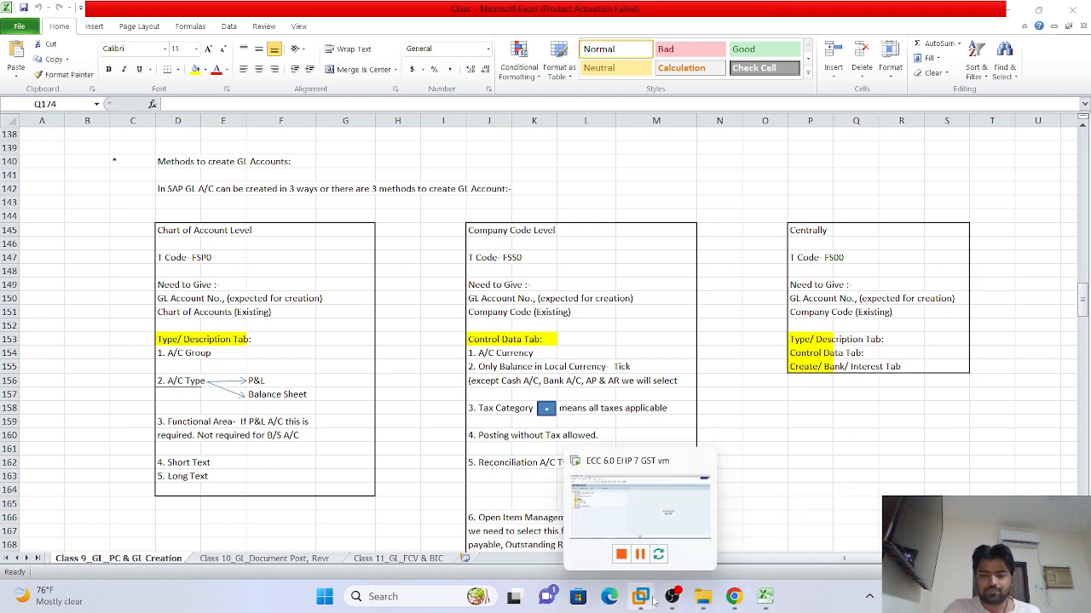
# Switch to the SAP VM and expand Accounting > Financial Accounting to G/L account Individual Processing
pyautogui.click(654, 597)
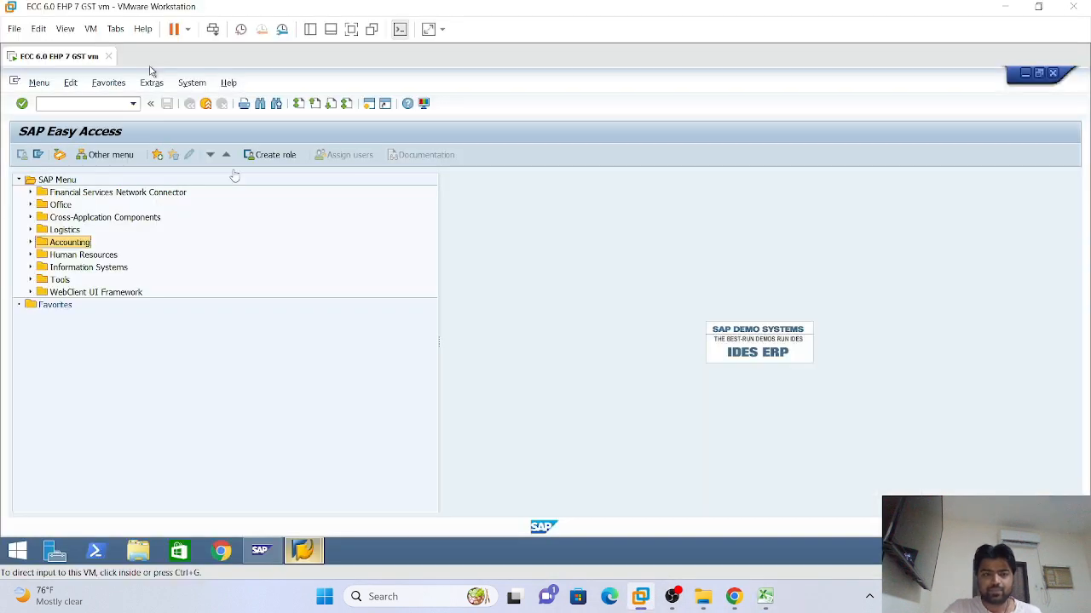
pyautogui.click(30, 243)
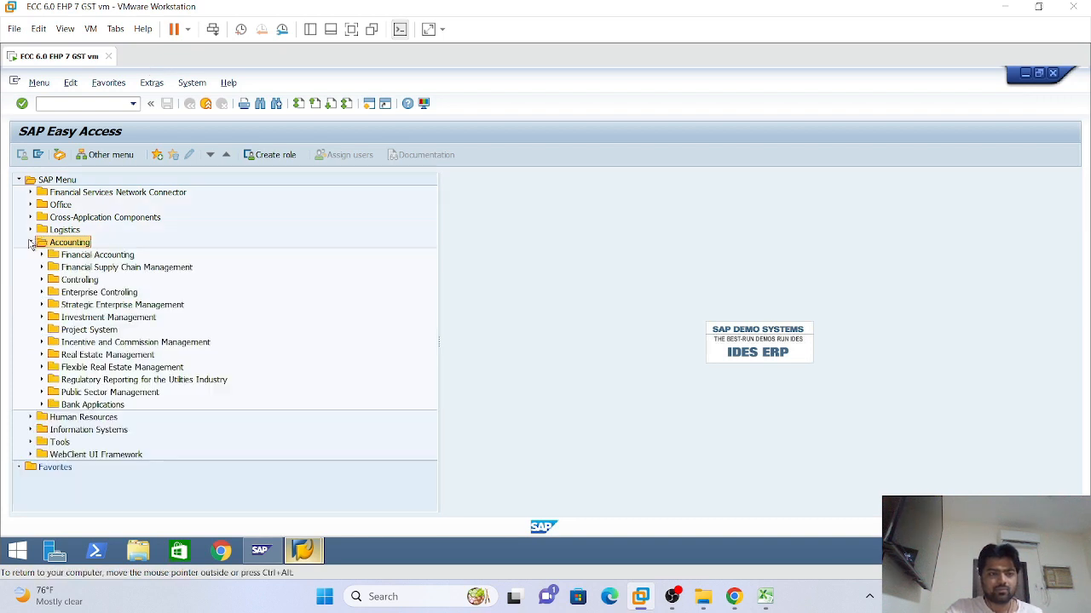
pyautogui.click(41, 255)
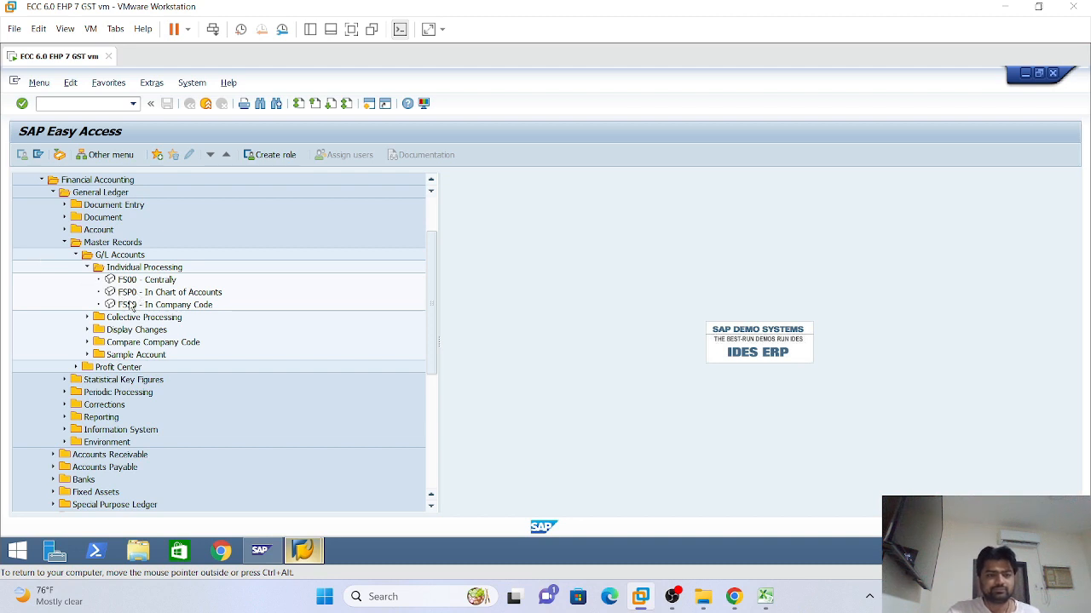
# Start FS50 In Company Code, then return to the Easy Access menu listing FS00, FSP0 and FSS0
pyautogui.click(161, 308)
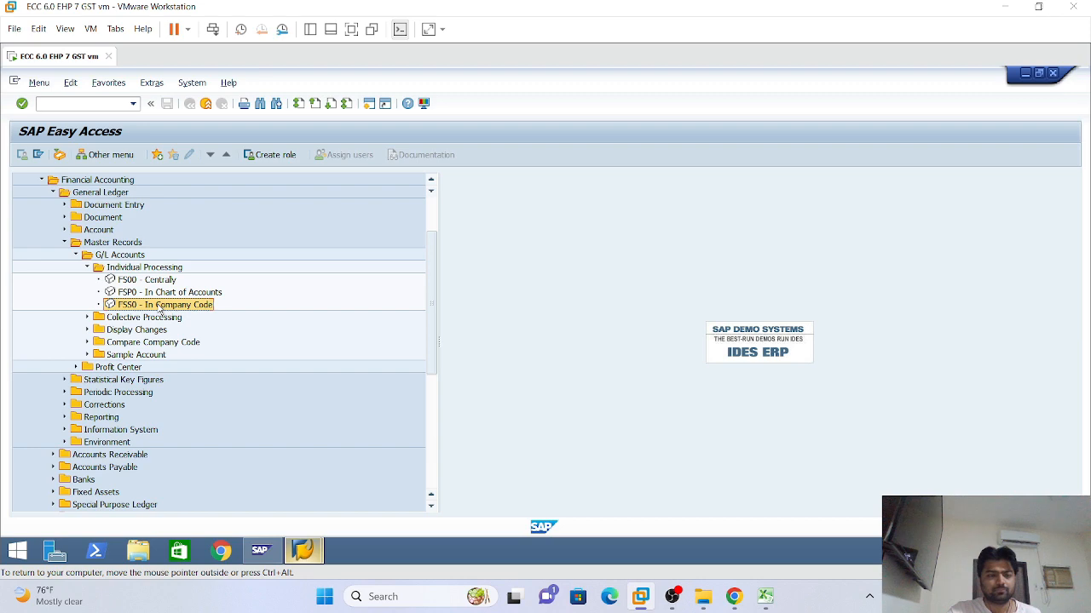
pyautogui.doubleClick(161, 308)
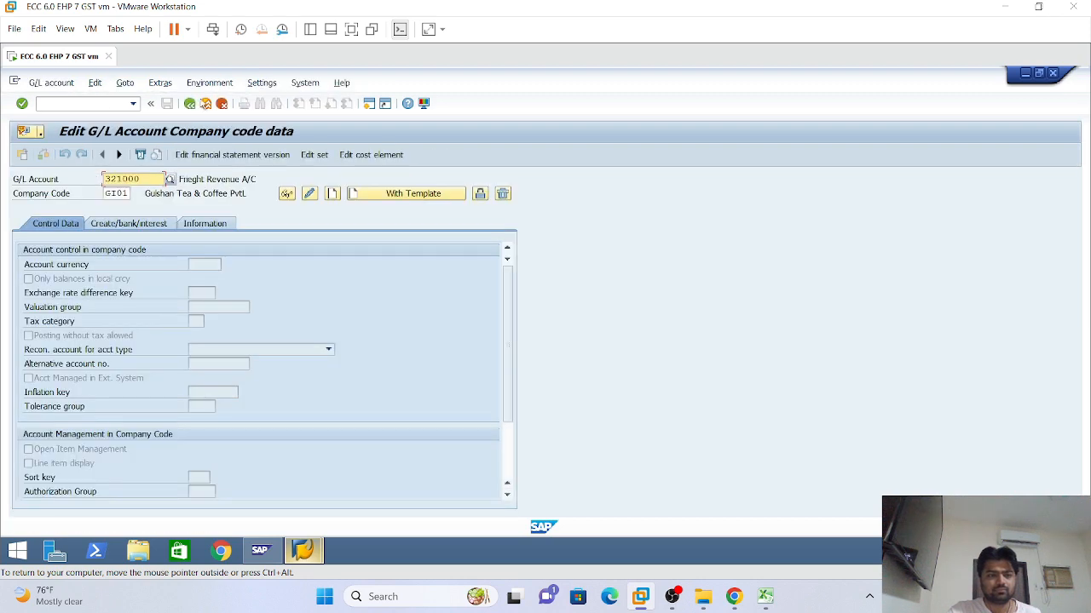
pyautogui.click(189, 103)
pyautogui.scroll(2, 194, 249)
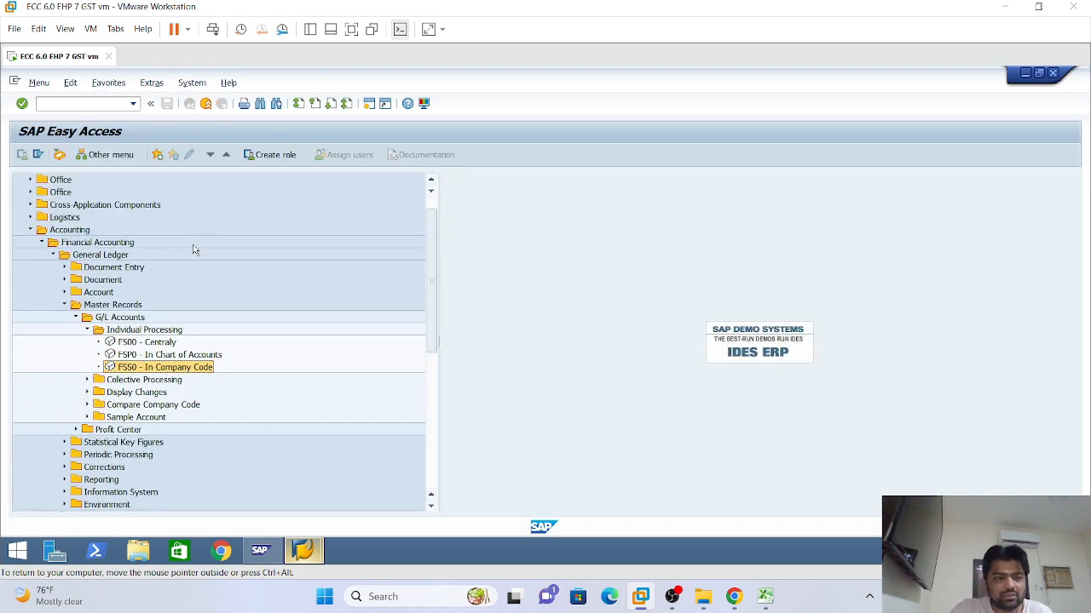
pyautogui.scroll(1, 193, 249)
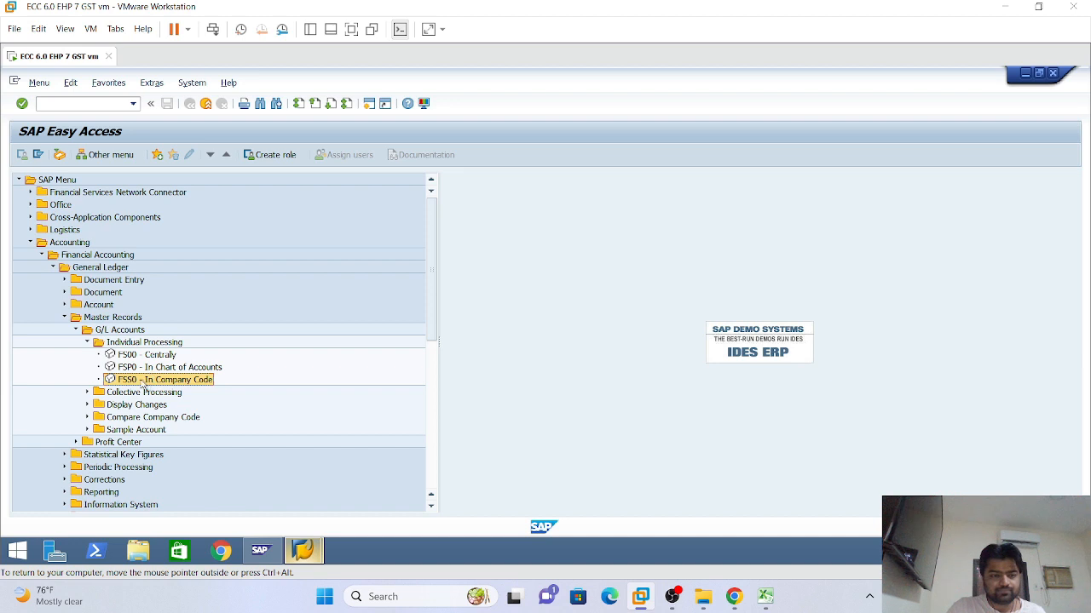
# Launch FS50 and enter company code LI01 with G/L account 110000
pyautogui.doubleClick(145, 384)
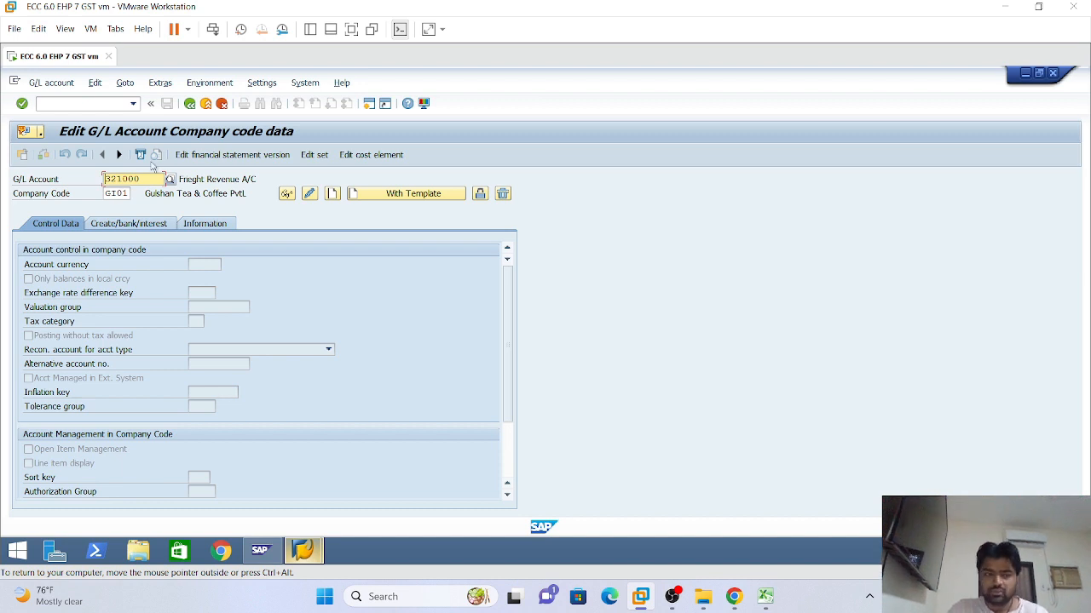
pyautogui.click(106, 194)
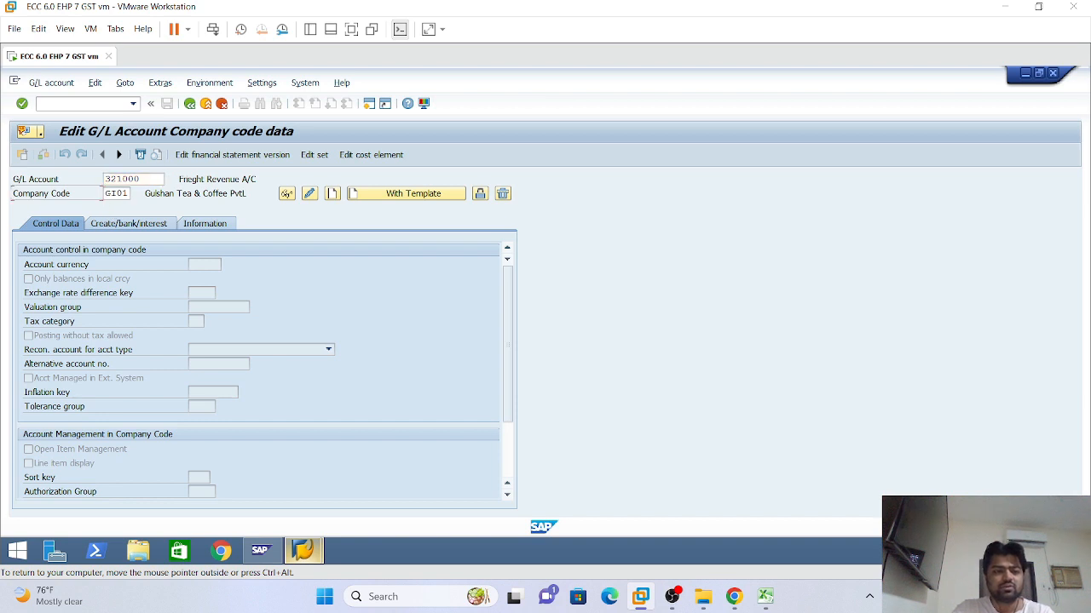
pyautogui.click(105, 194)
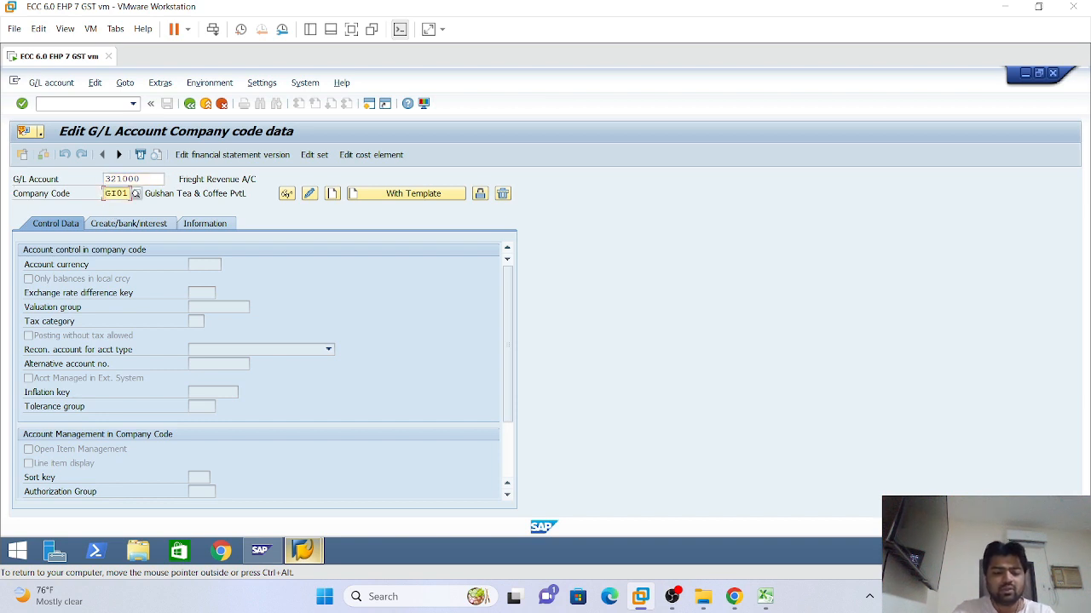
pyautogui.write('LI01')
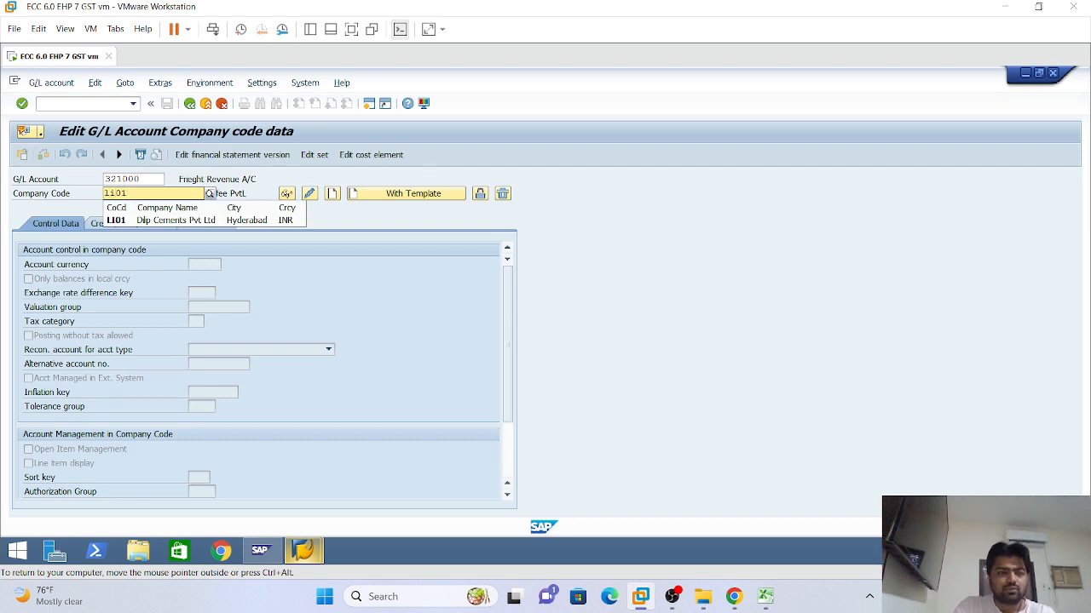
pyautogui.click(159, 222)
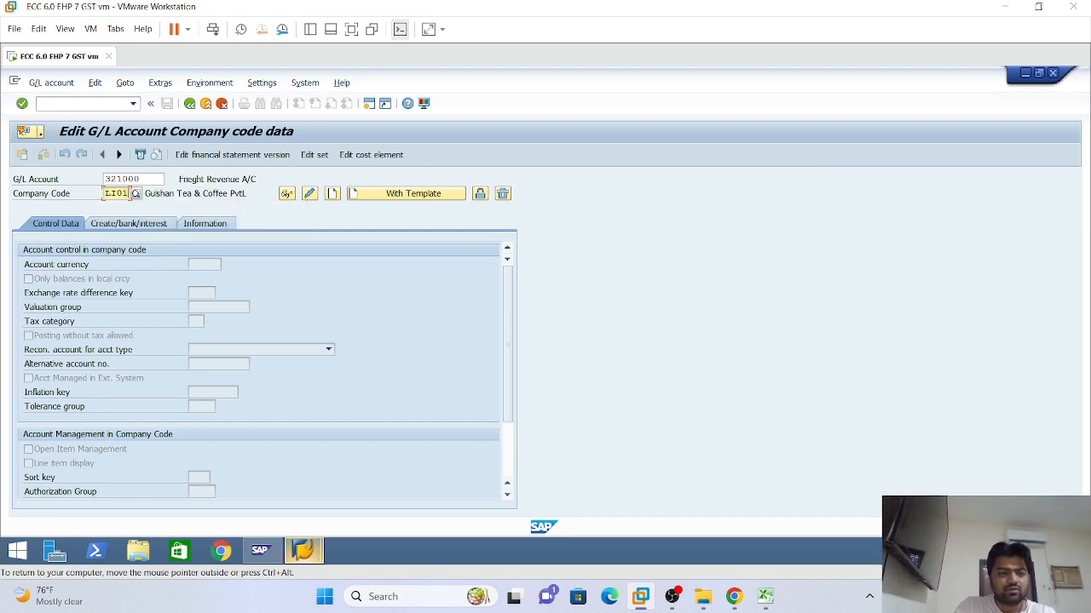
pyautogui.click(112, 179)
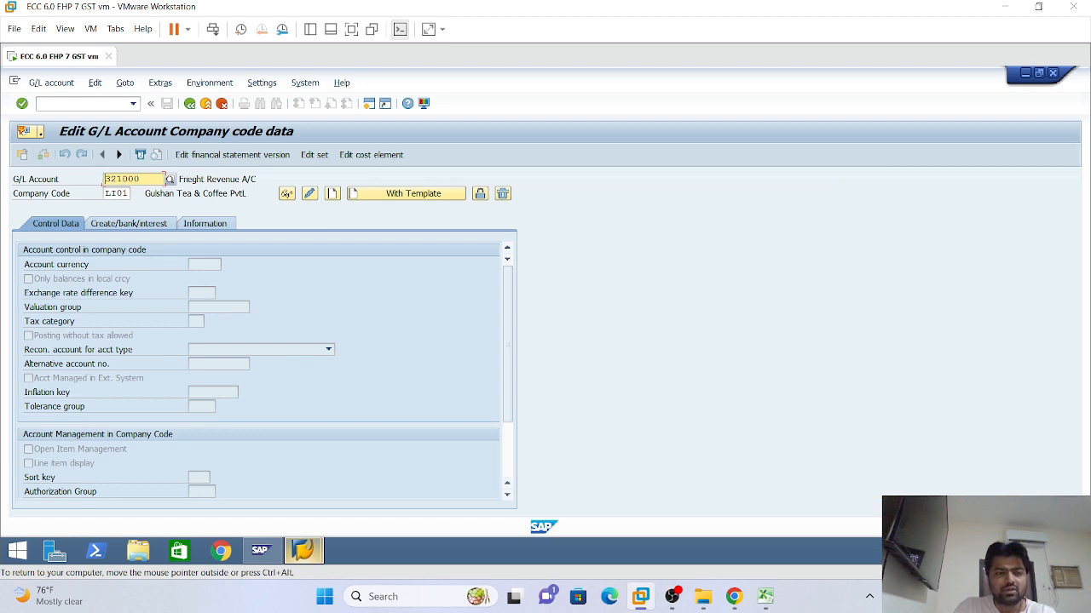
pyautogui.write('110000')
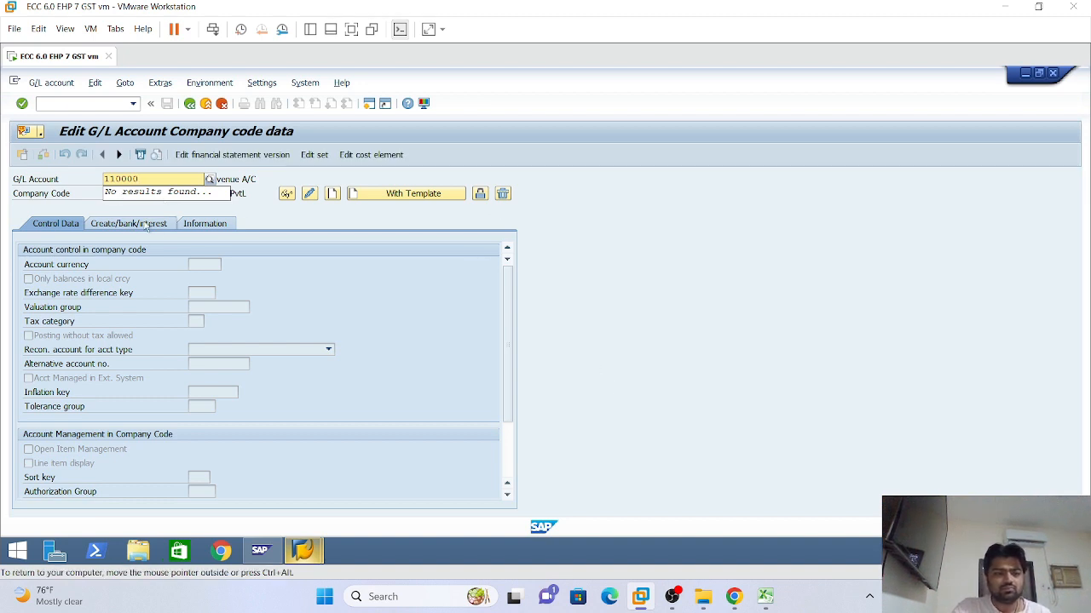
pyautogui.click(298, 213)
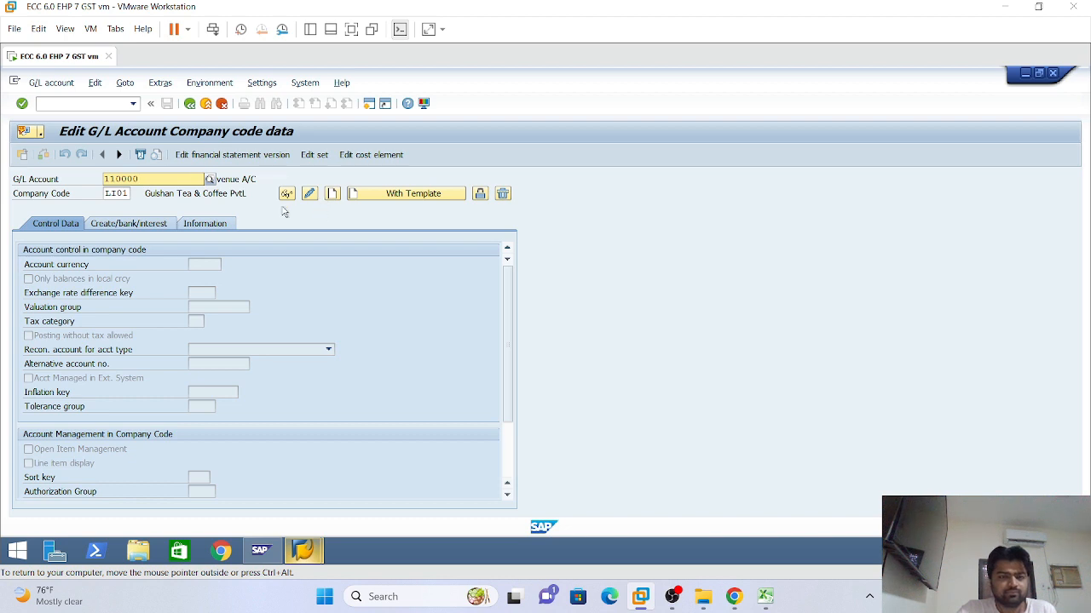
# Start creating 110000 in LI01, tick Only balances in local crcy, and open its F1 help
pyautogui.click(333, 194)
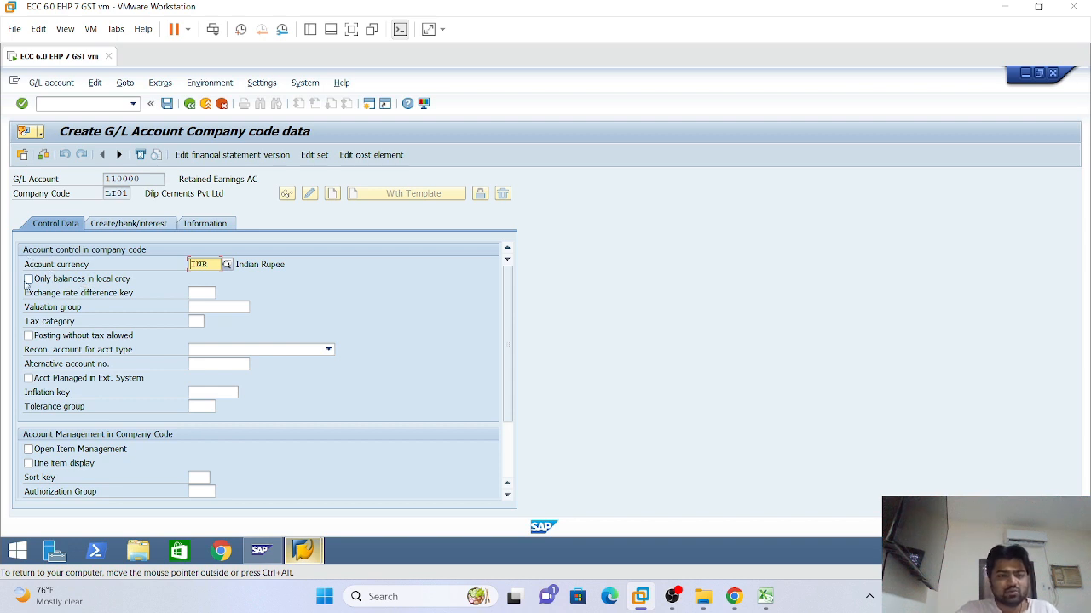
pyautogui.click(74, 285)
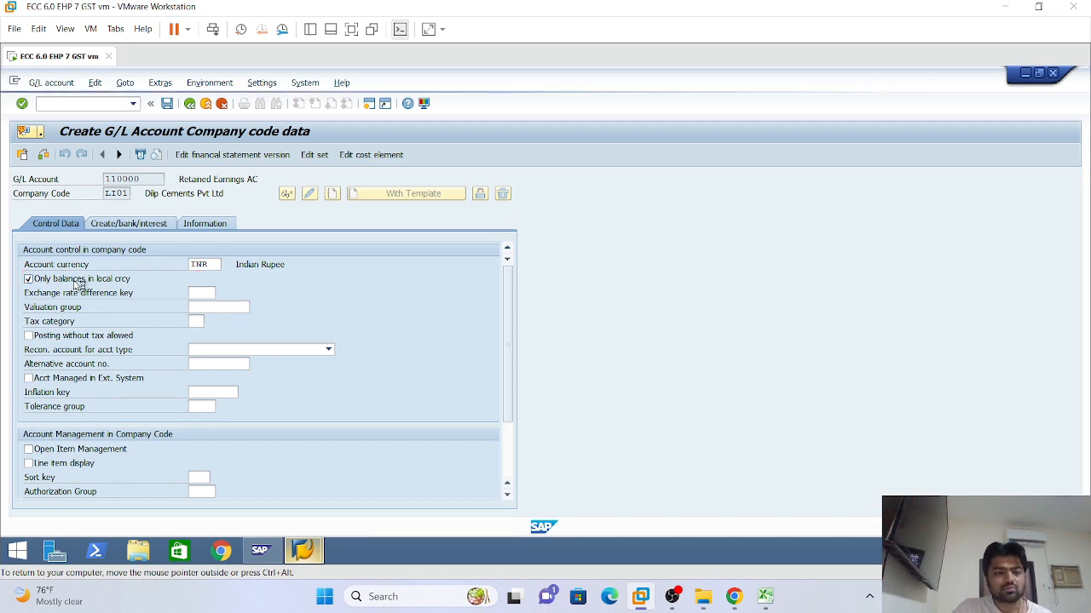
pyautogui.press('F1')
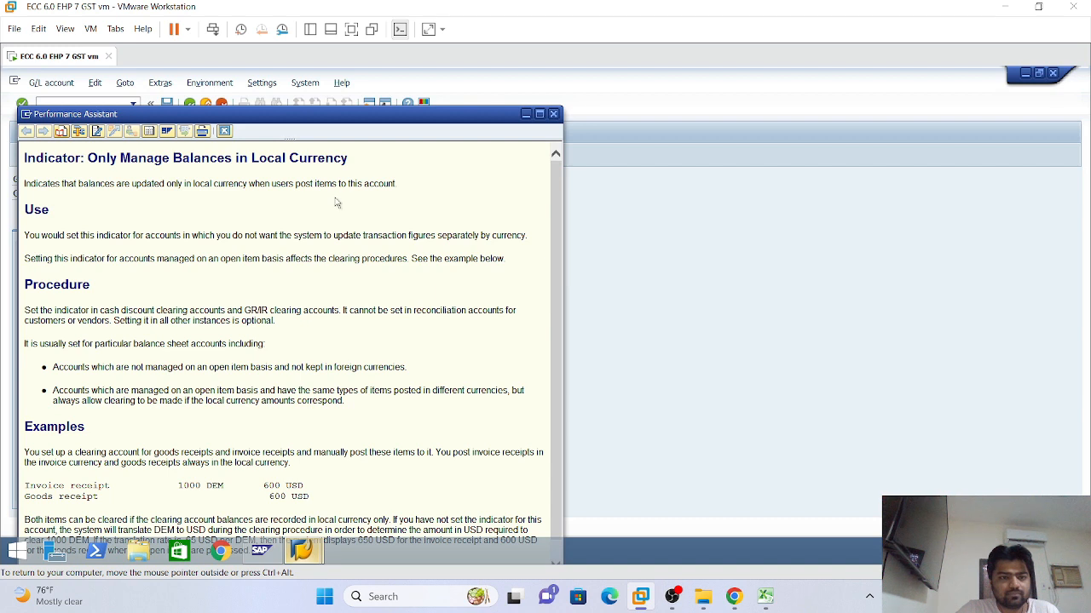
# Close the Performance Assistant window to return to the account 110000 form
pyautogui.click(554, 113)
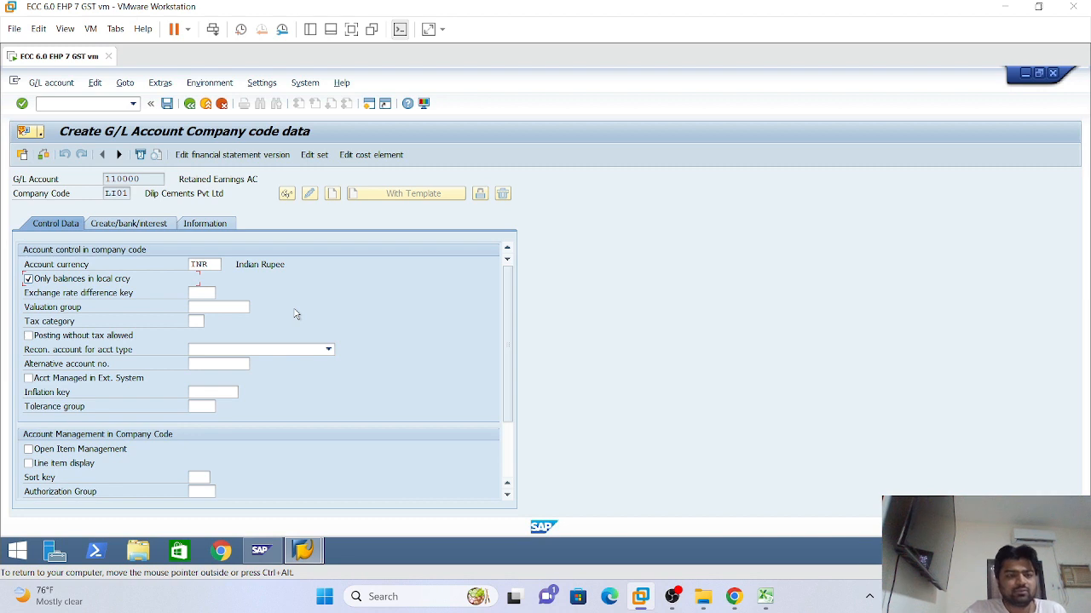
pyautogui.click(203, 264)
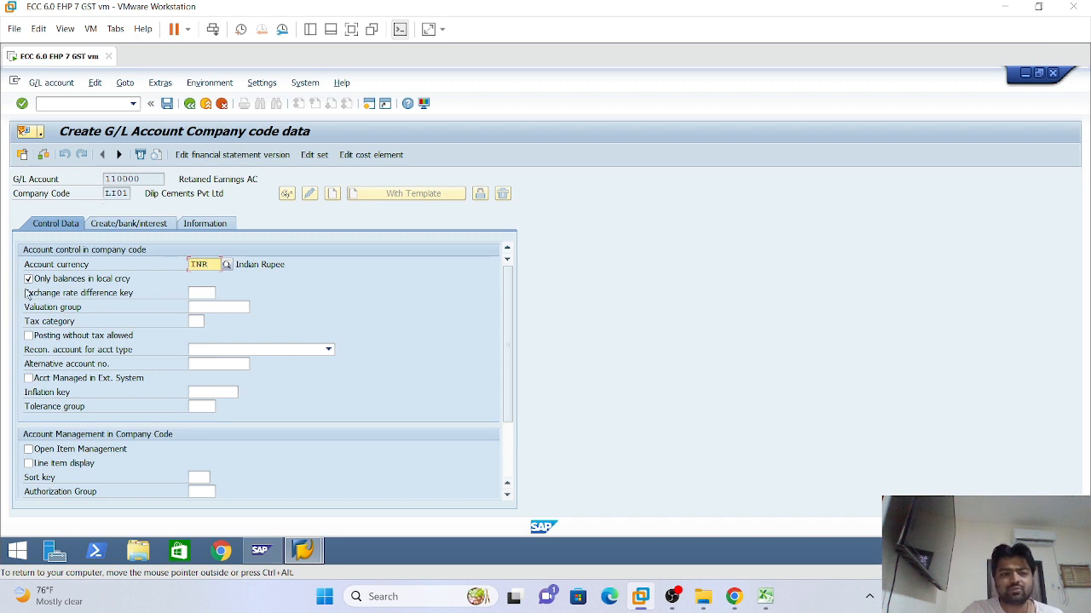
pyautogui.click(28, 280)
pyautogui.click(210, 265)
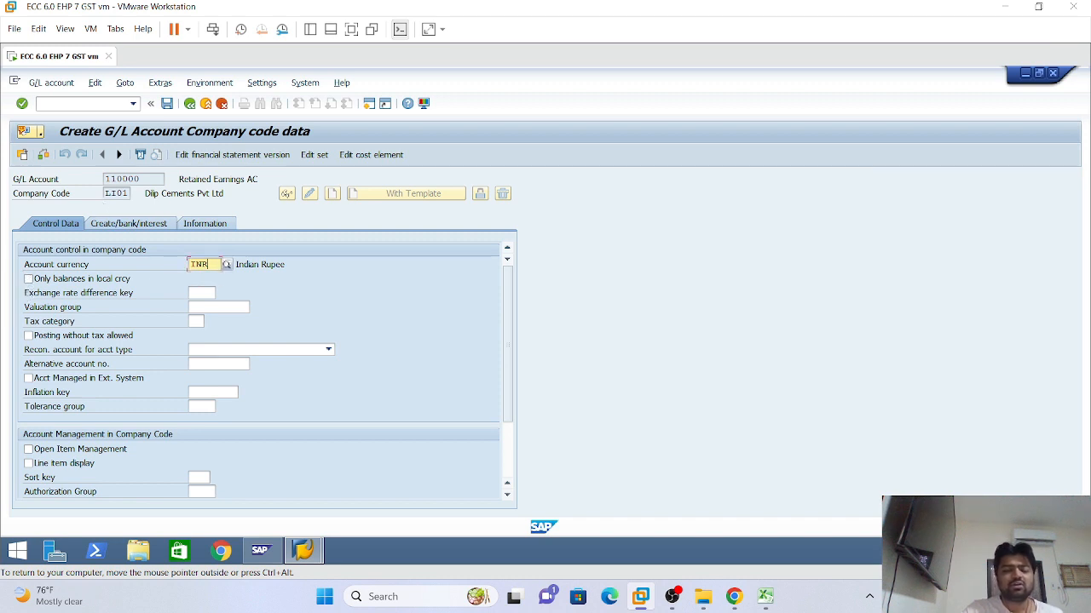
pyautogui.press('Delete')
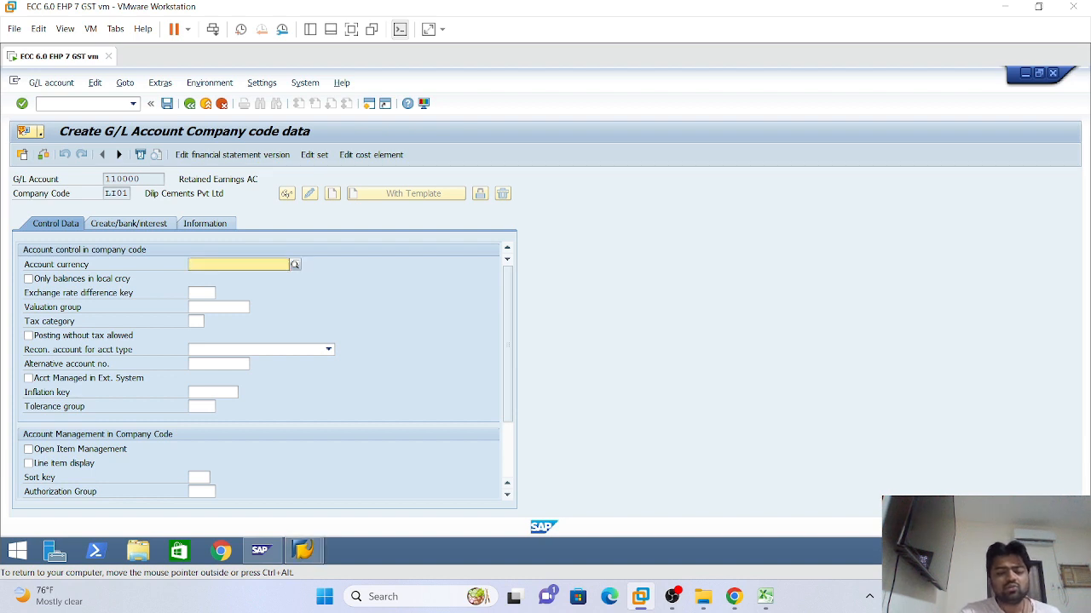
pyautogui.write('INR')
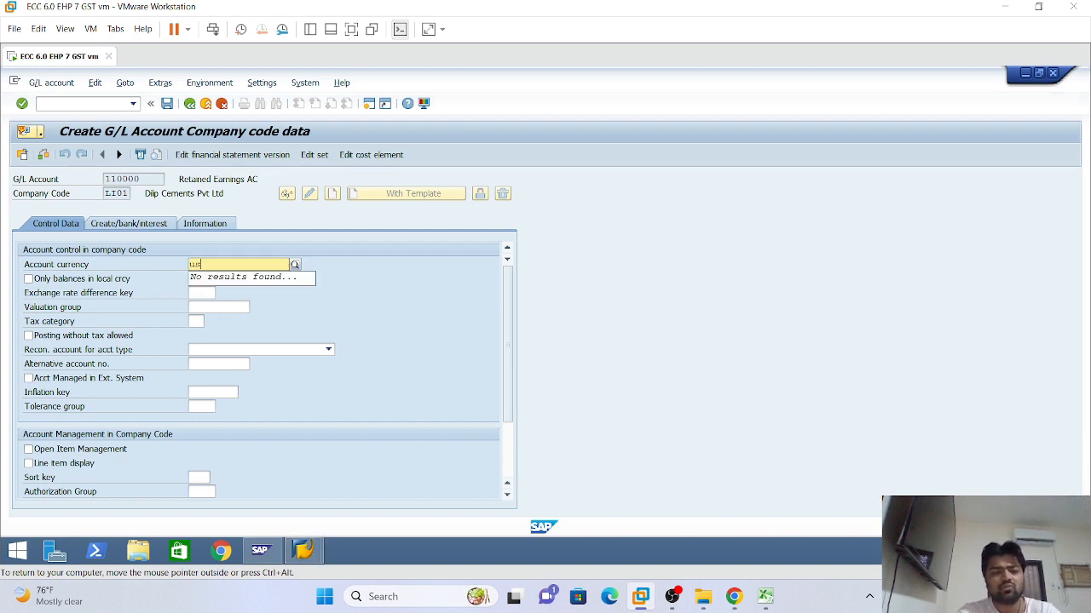
pyautogui.write('d')
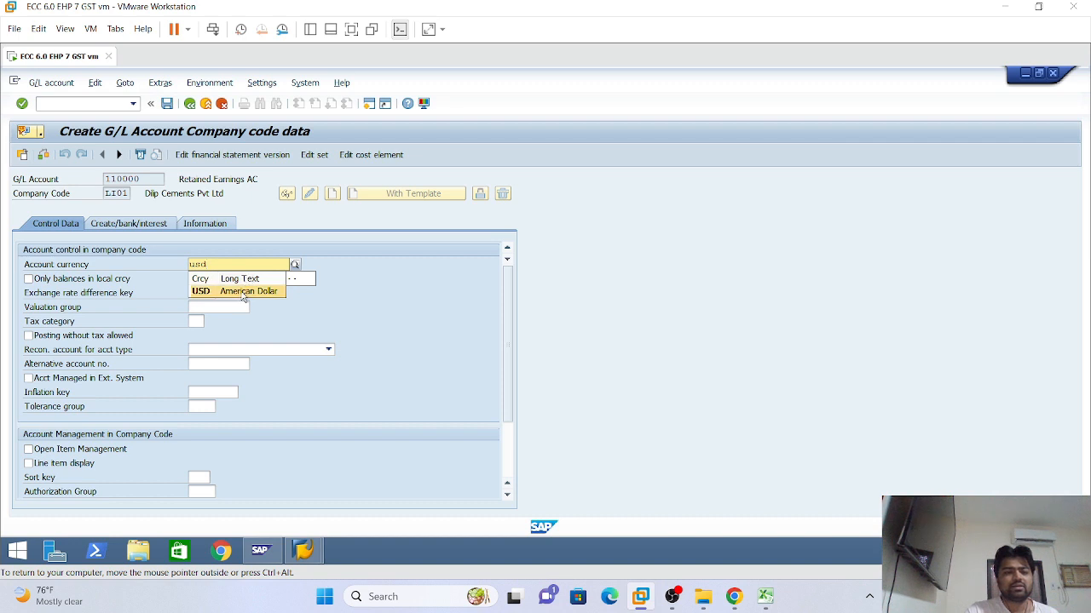
pyautogui.click(243, 292)
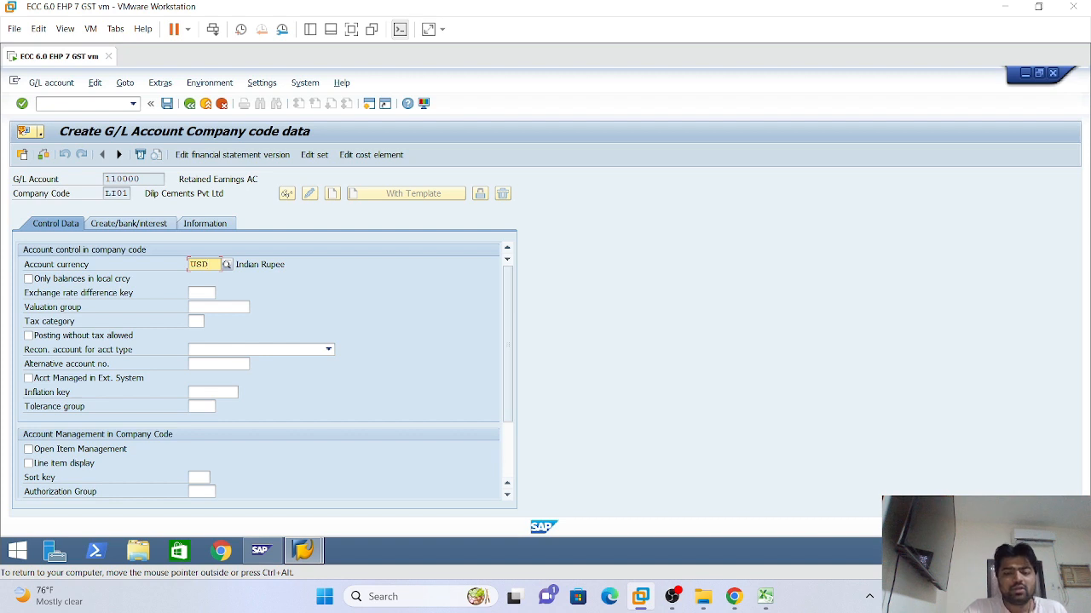
pyautogui.press('Delete')
pyautogui.press('Delete')
pyautogui.press('Delete')
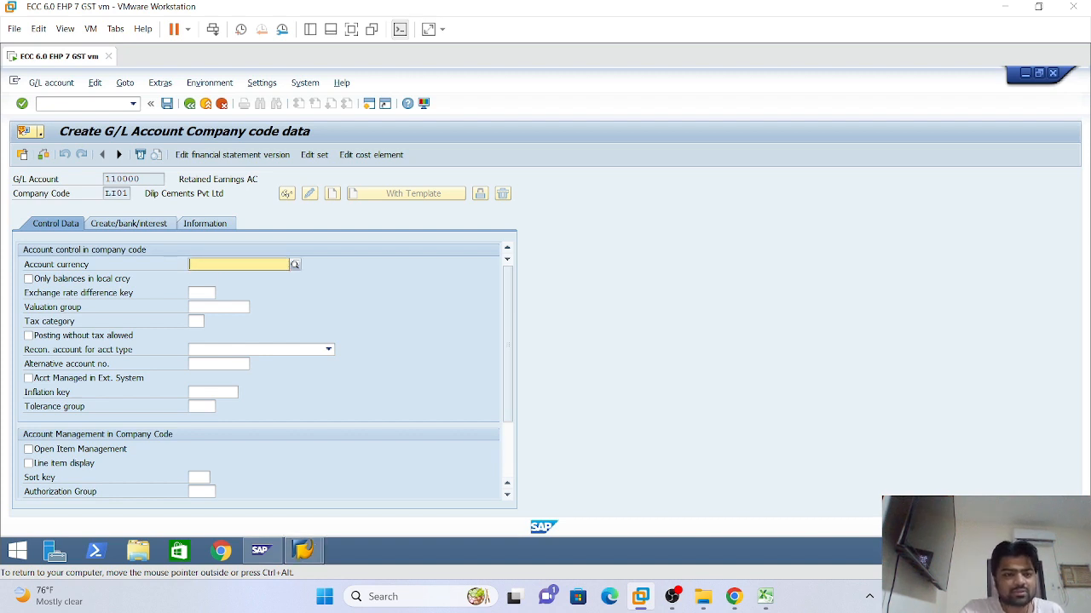
pyautogui.write('inr')
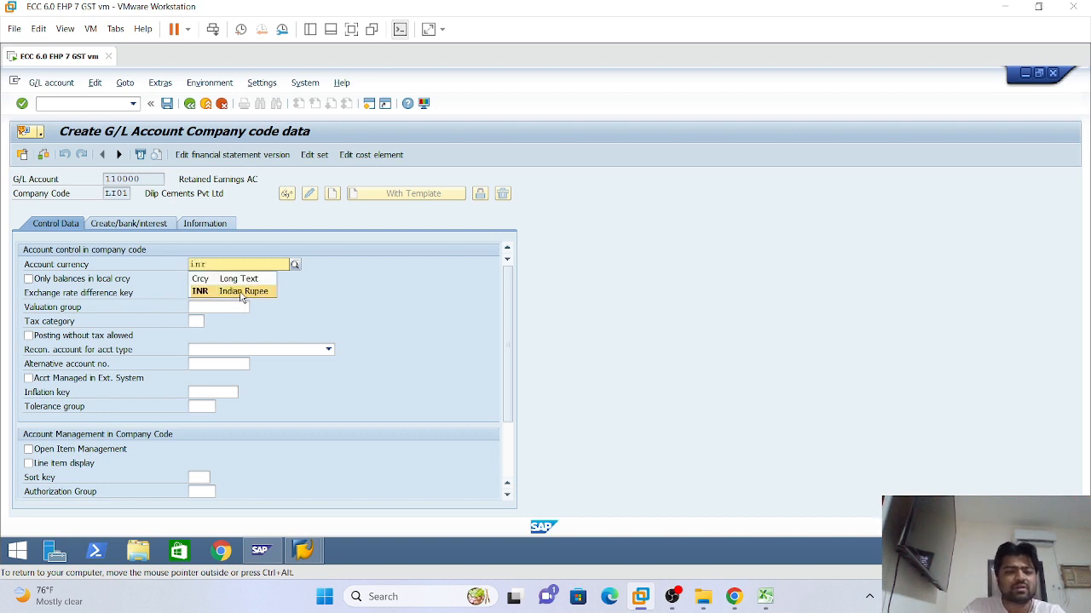
pyautogui.click(244, 296)
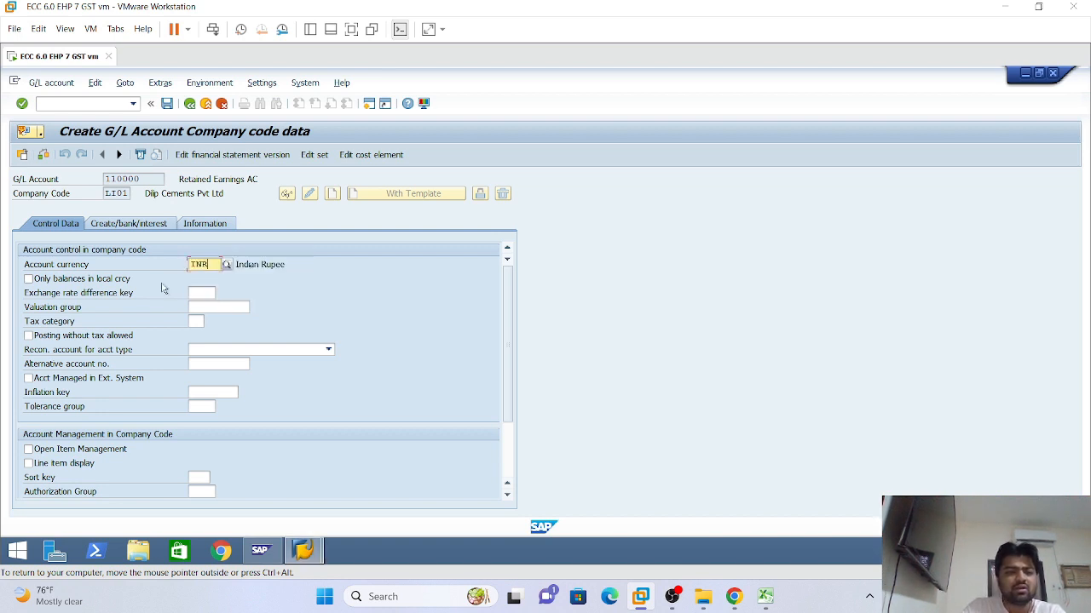
pyautogui.click(28, 278)
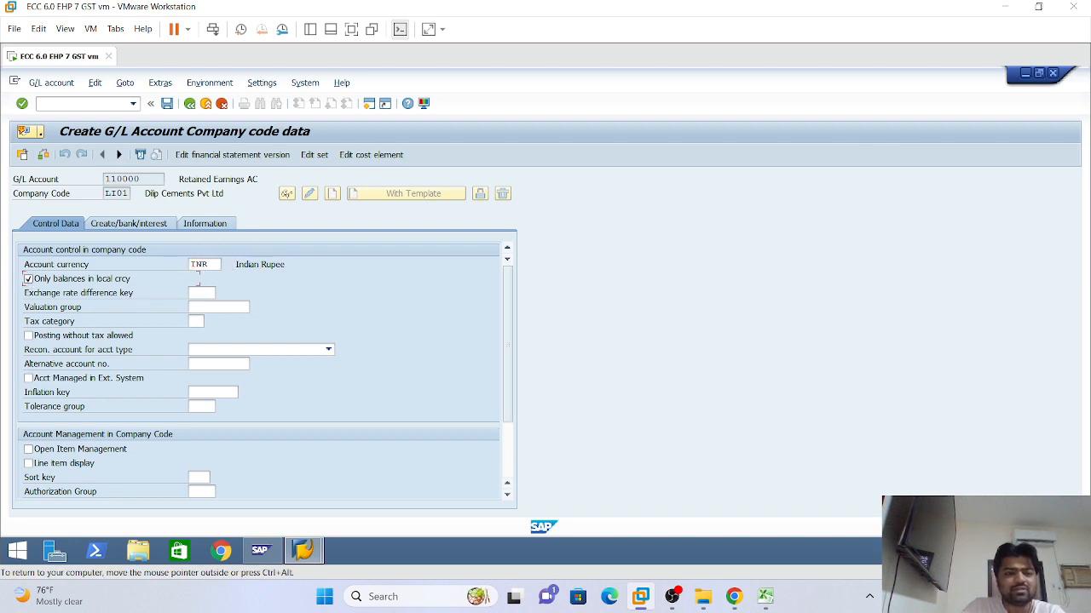
pyautogui.click(199, 267)
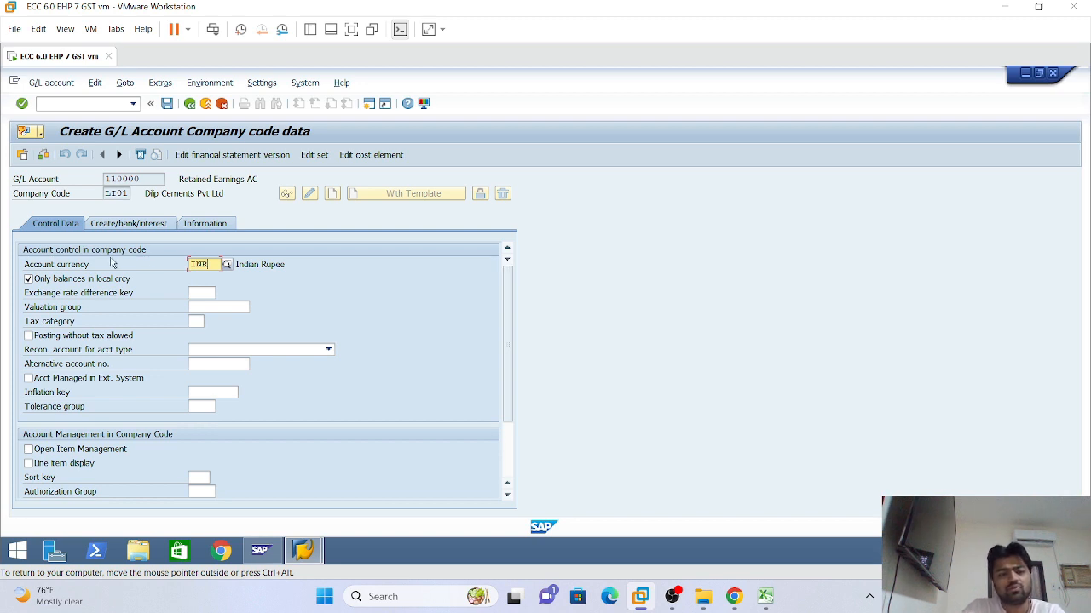
pyautogui.click(28, 278)
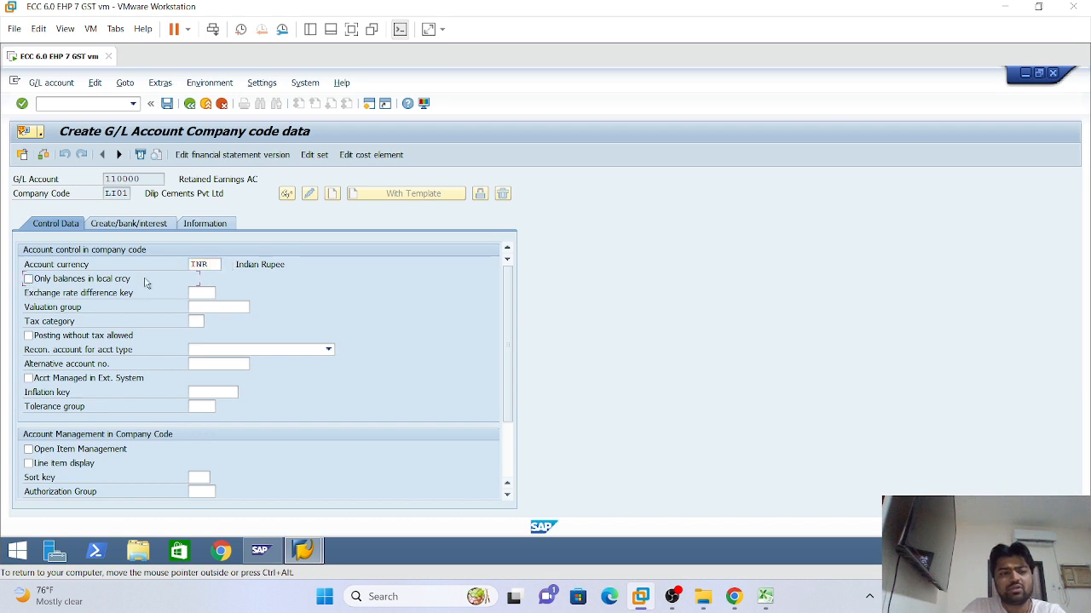
pyautogui.doubleClick(199, 265)
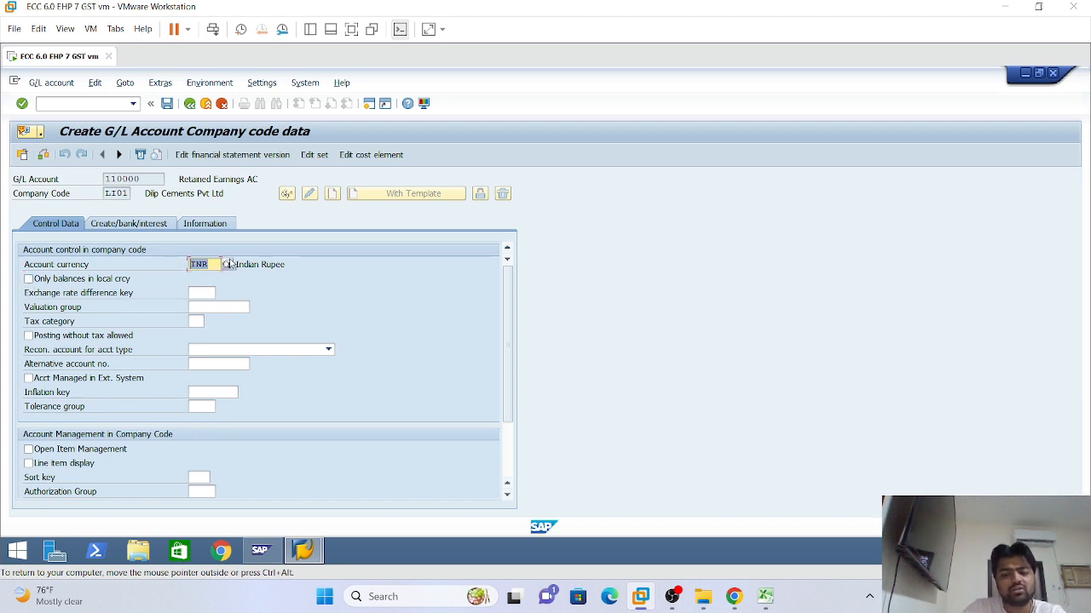
pyautogui.press('BackSpace')
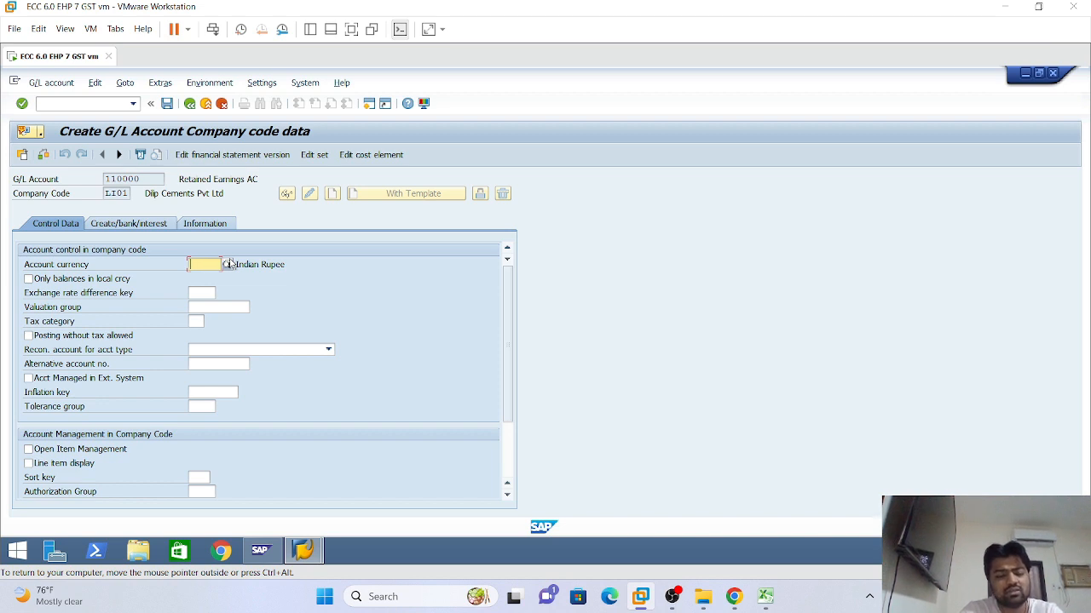
pyautogui.write('USD')
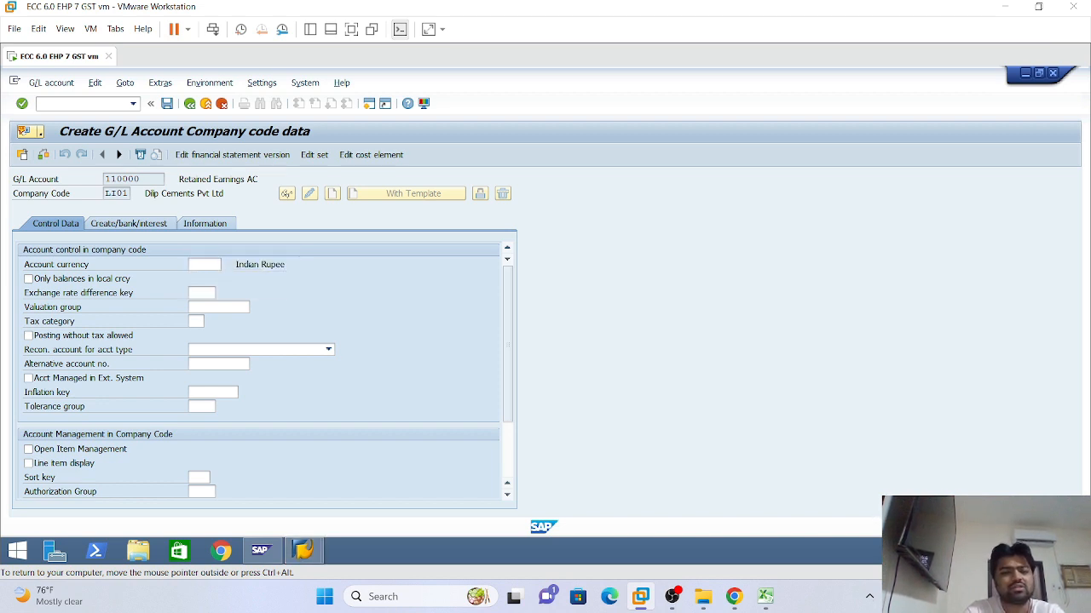
pyautogui.press('Return')
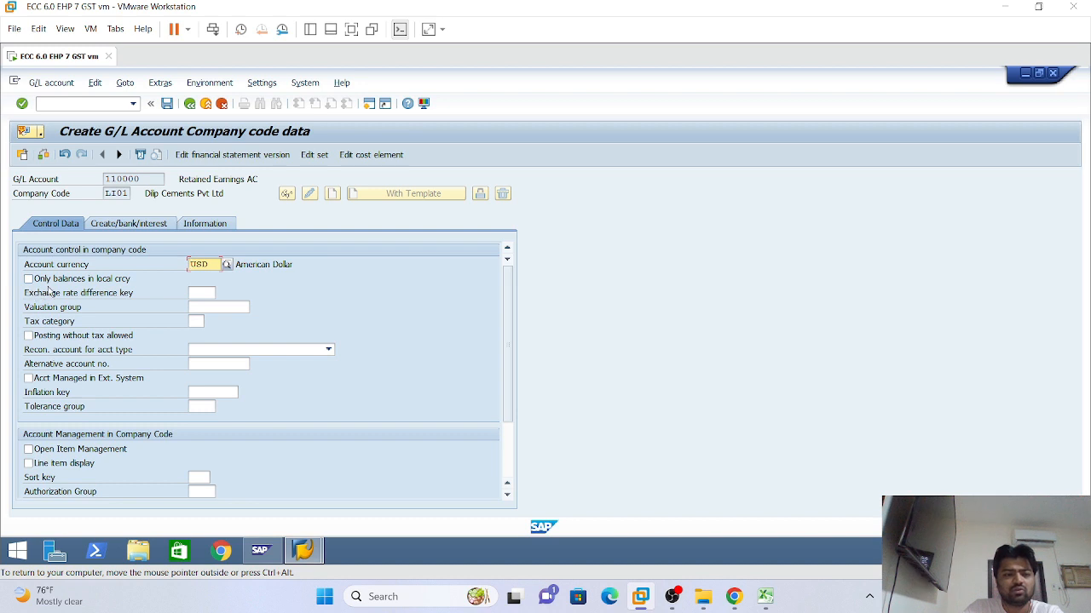
pyautogui.moveTo(213, 265); pyautogui.dragTo(181, 272)
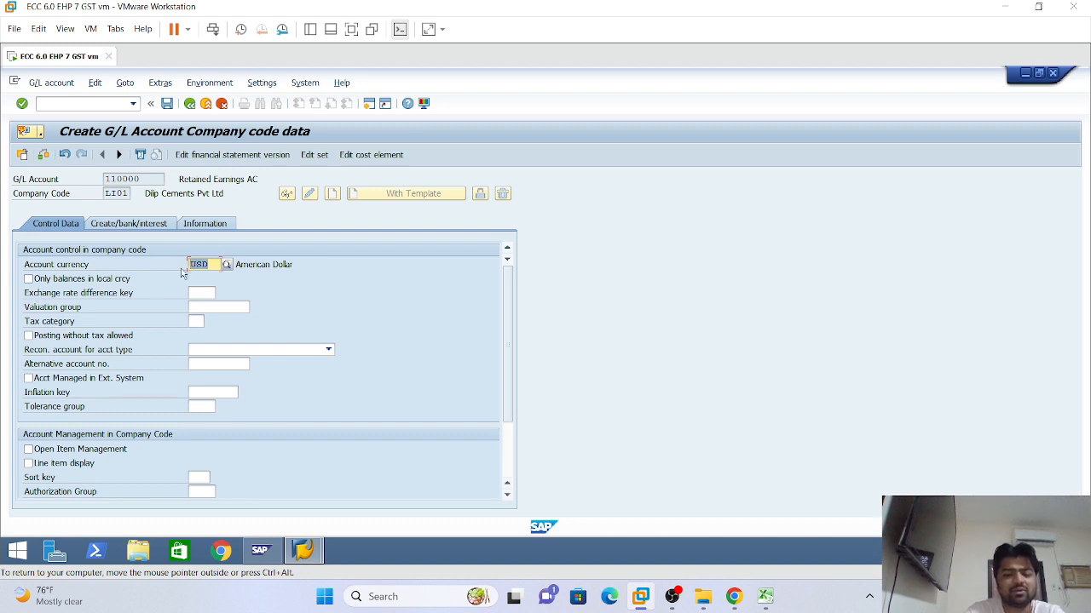
pyautogui.press('BackSpace')
pyautogui.click(198, 290)
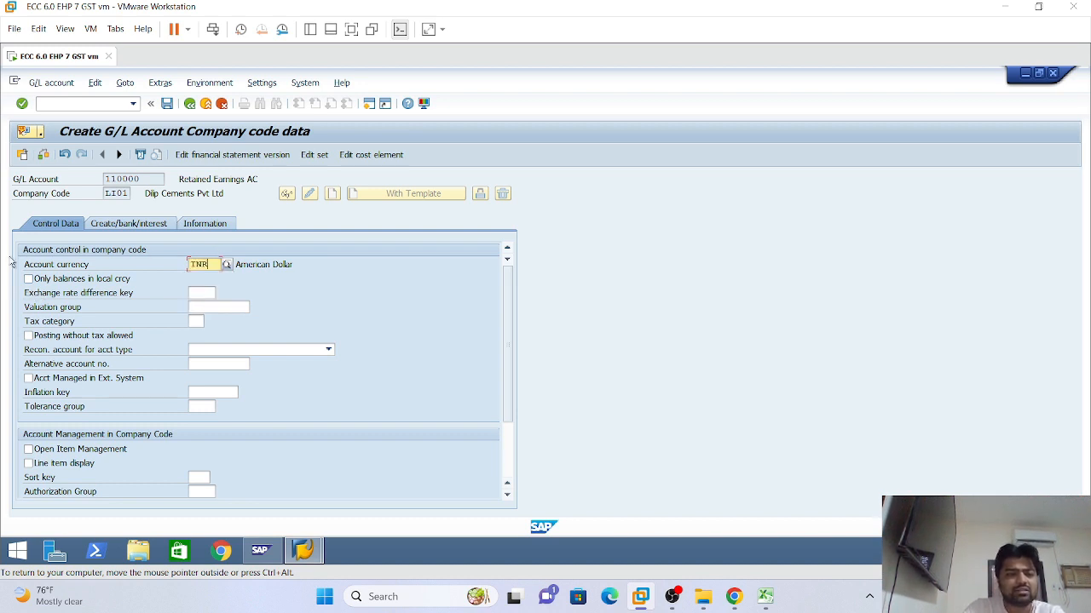
pyautogui.click(28, 280)
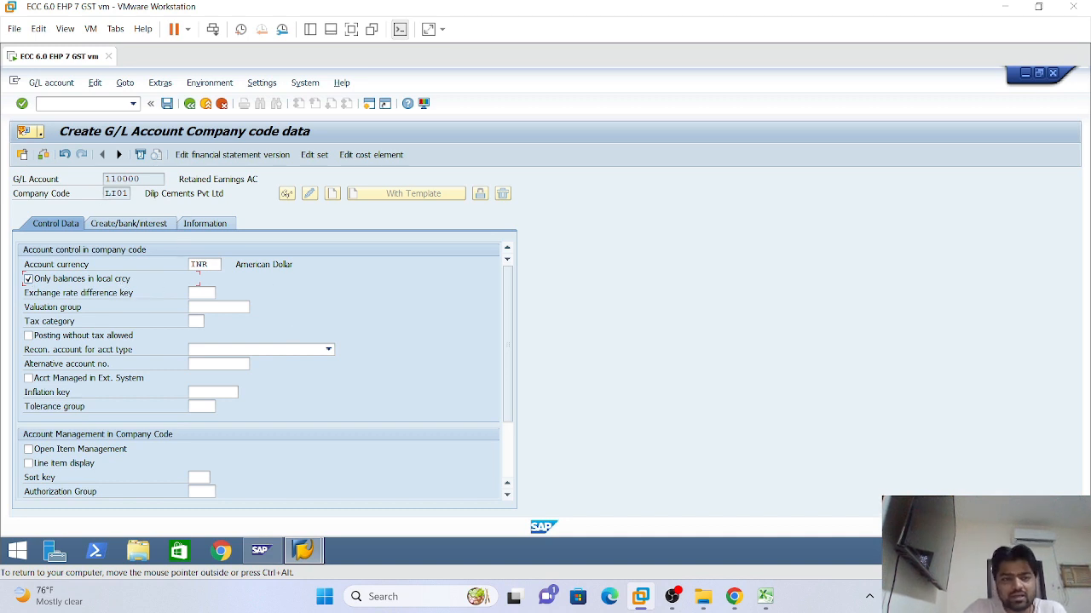
pyautogui.press('Return')
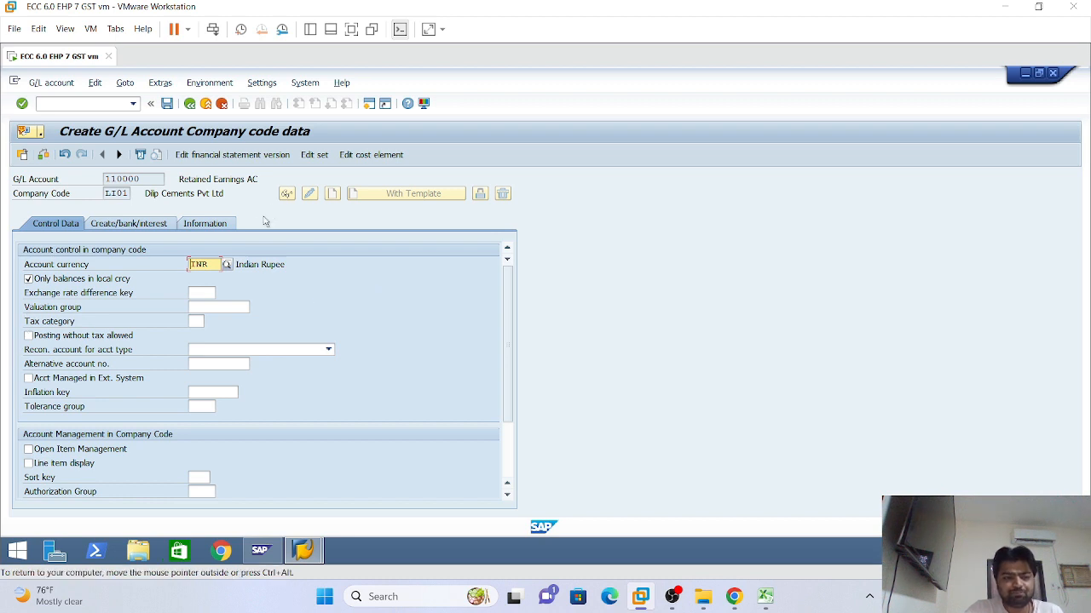
pyautogui.click(192, 322)
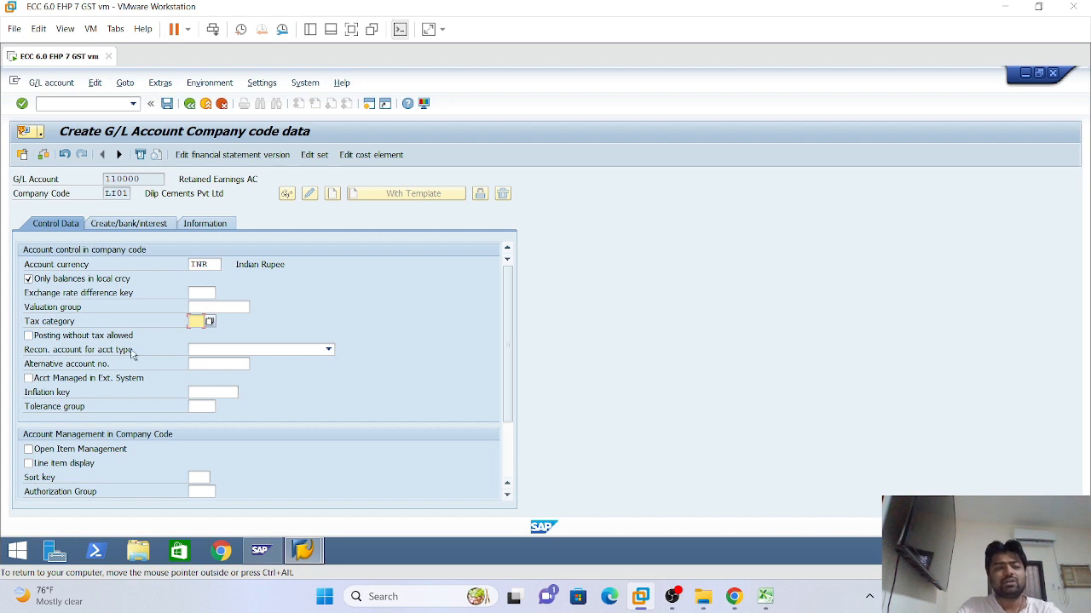
# Open the Tax category possible-entries list and move it aside to uncover the form
pyautogui.press('space')
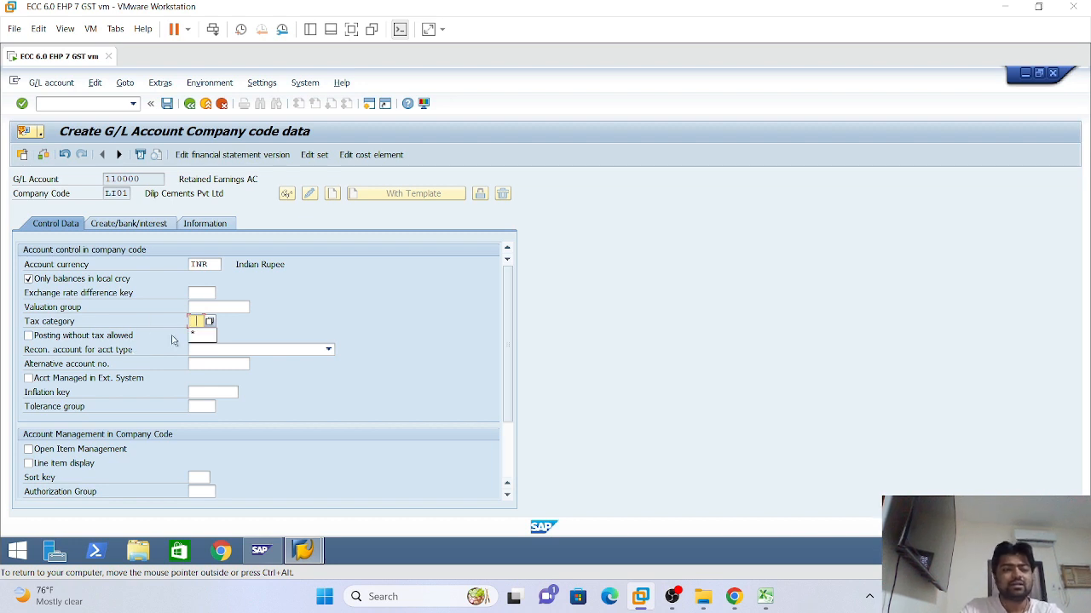
pyautogui.click(316, 302)
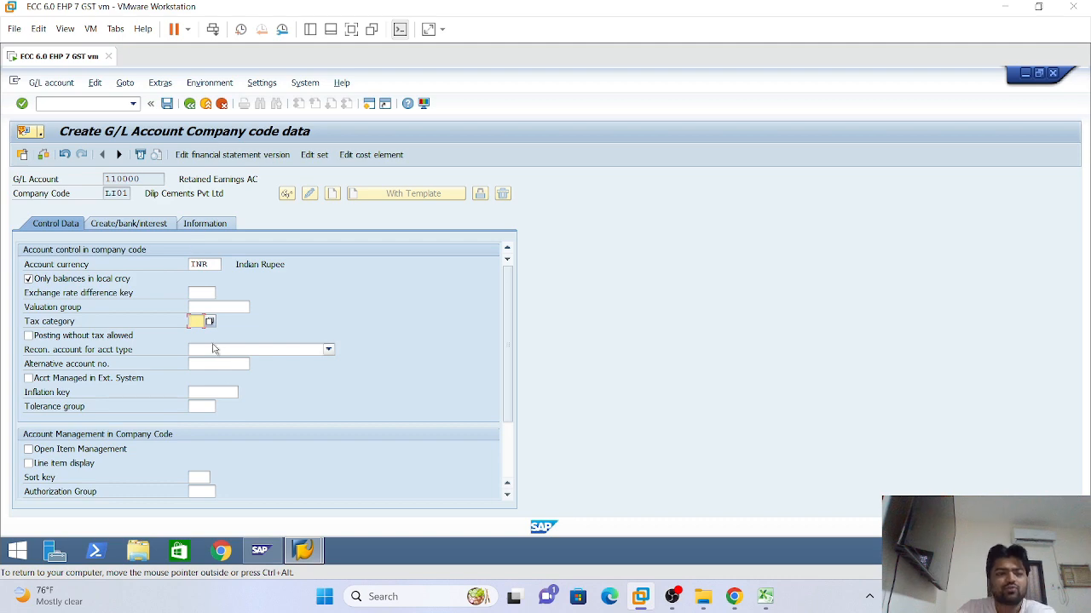
pyautogui.click(210, 323)
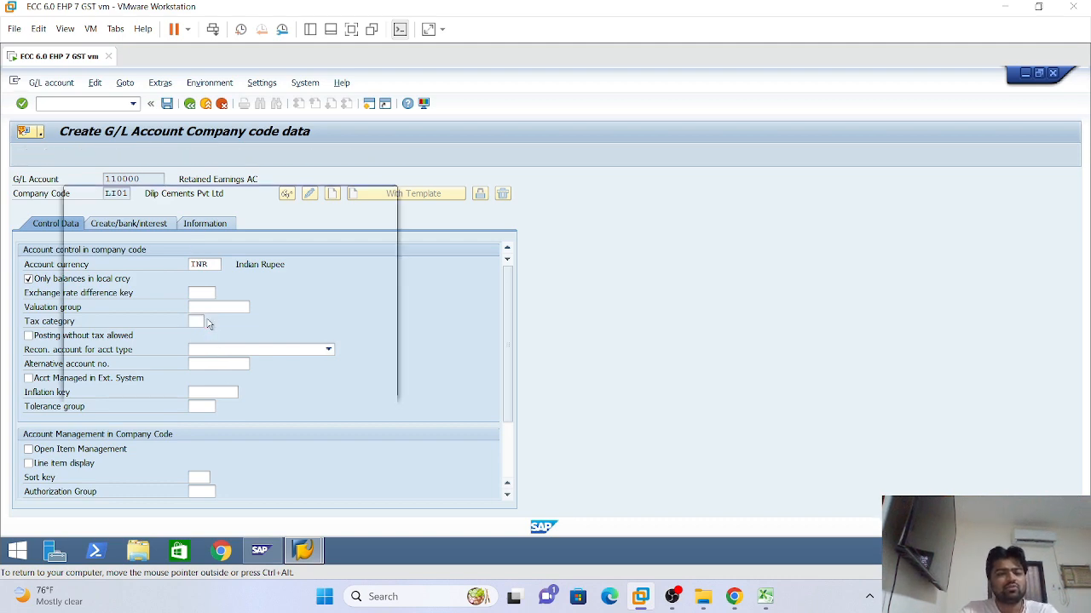
pyautogui.moveTo(264, 194); pyautogui.dragTo(455, 182)
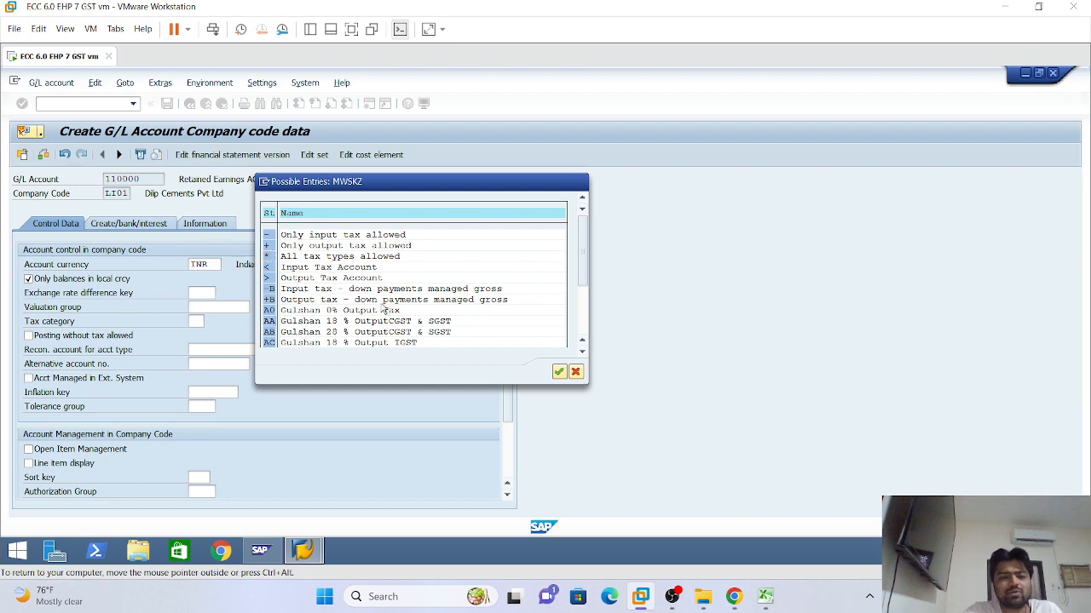
# Browse the GST tax codes and choose '* All tax types allowed' as the tax category
pyautogui.scroll(-3, 385, 312)
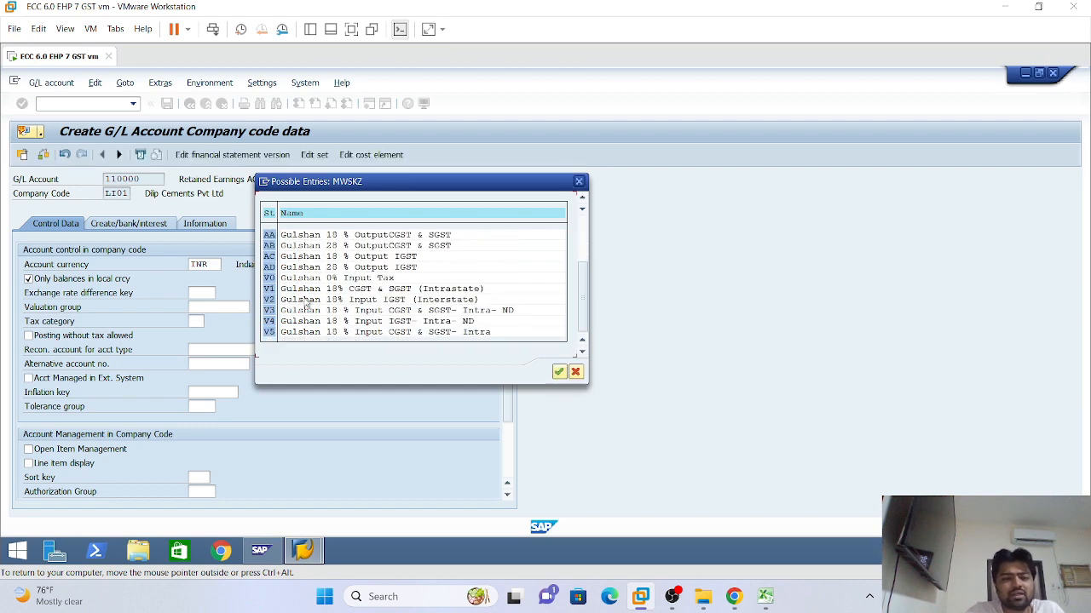
pyautogui.scroll(3, 306, 303)
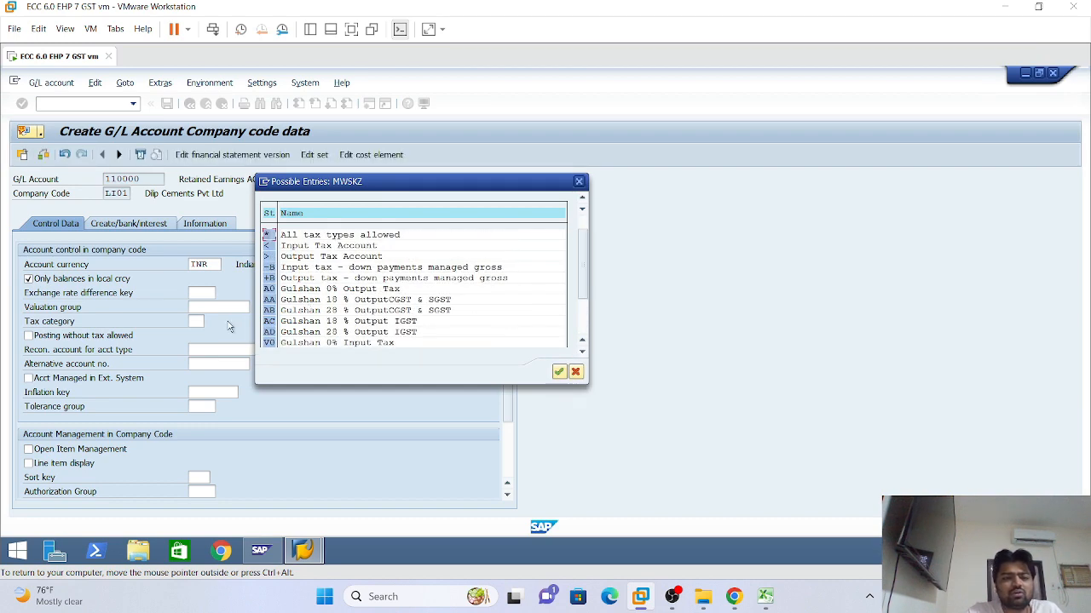
pyautogui.click(296, 300)
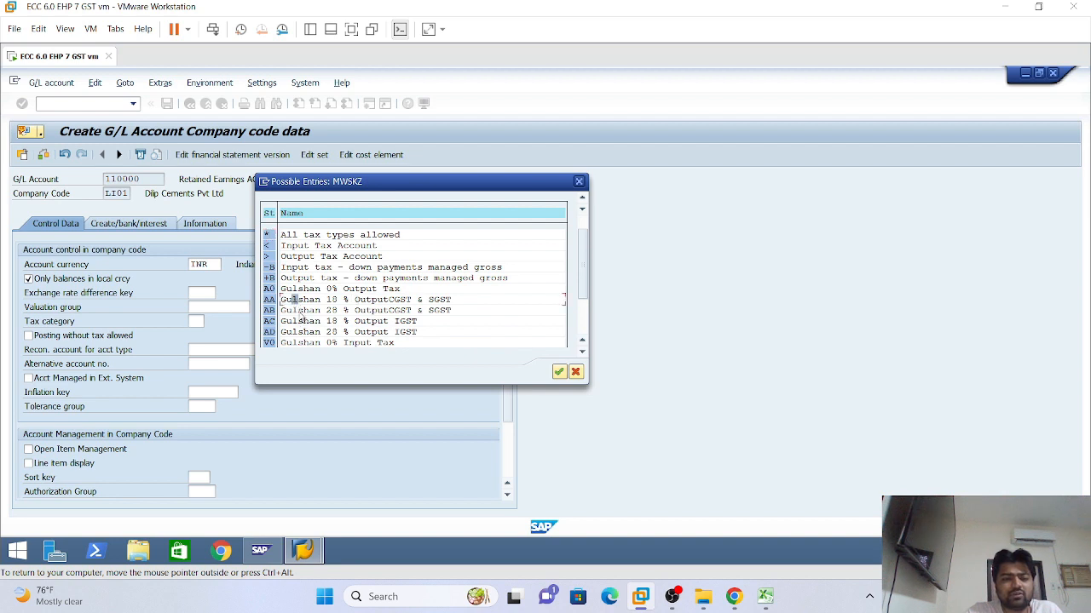
pyautogui.click(301, 321)
pyautogui.scroll(-3, 311, 320)
pyautogui.scroll(2, 306, 318)
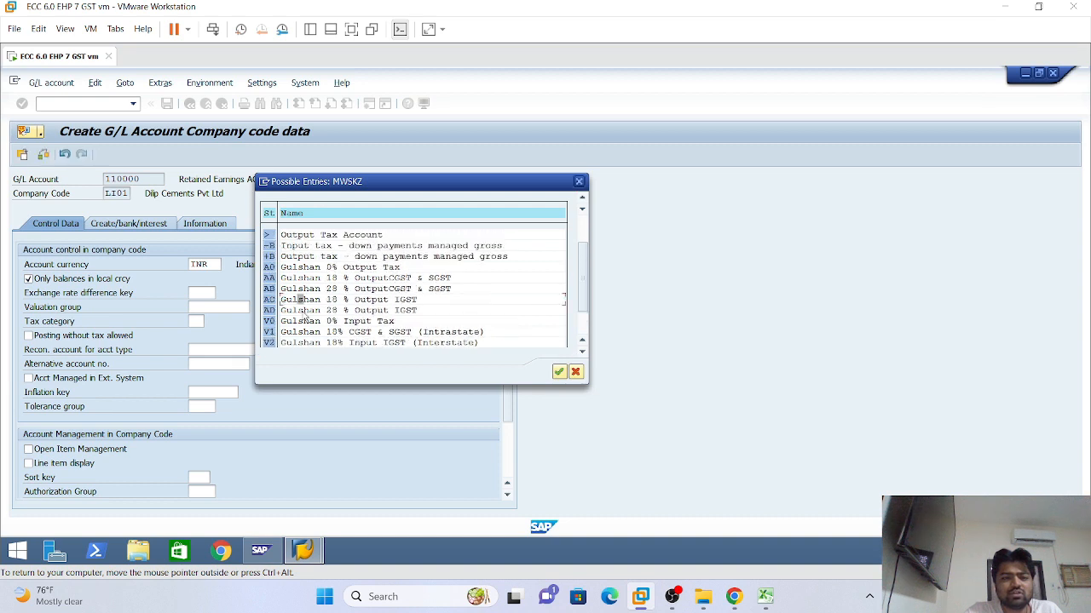
pyautogui.scroll(2, 298, 277)
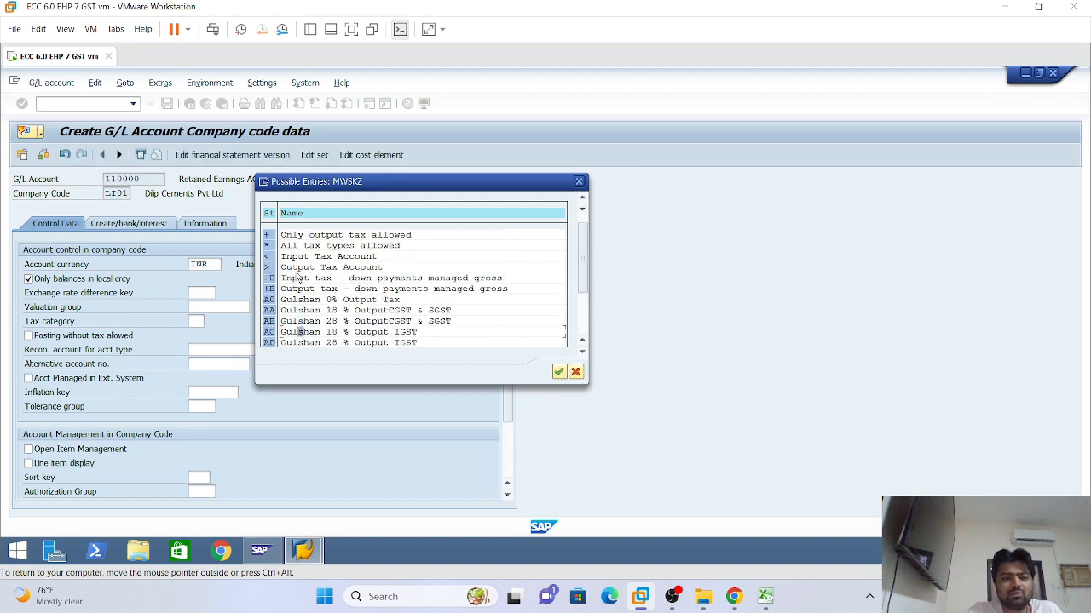
pyautogui.click(268, 246)
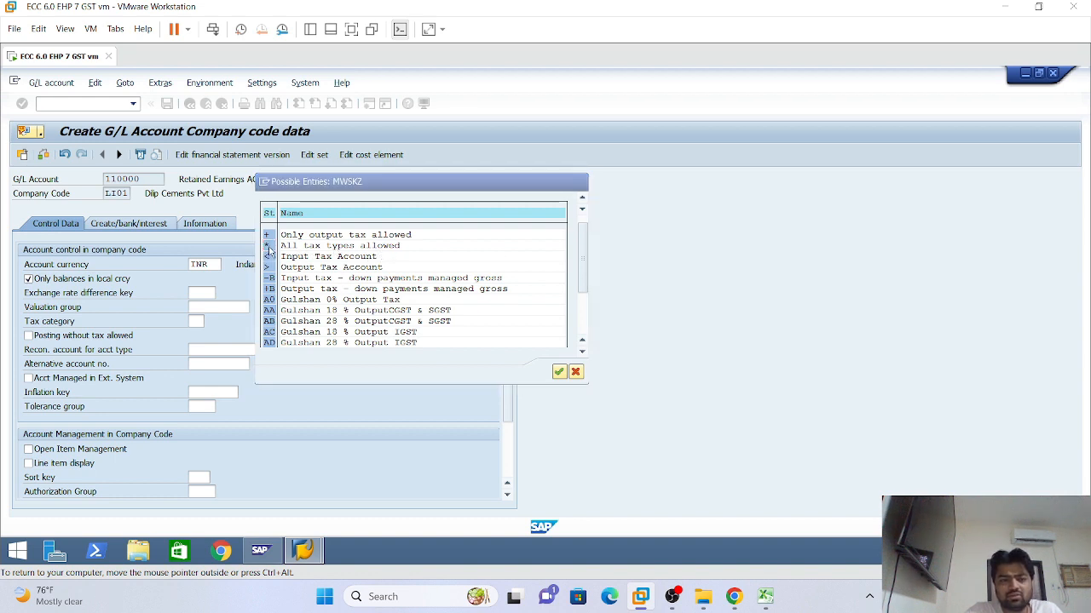
pyautogui.doubleClick(267, 246)
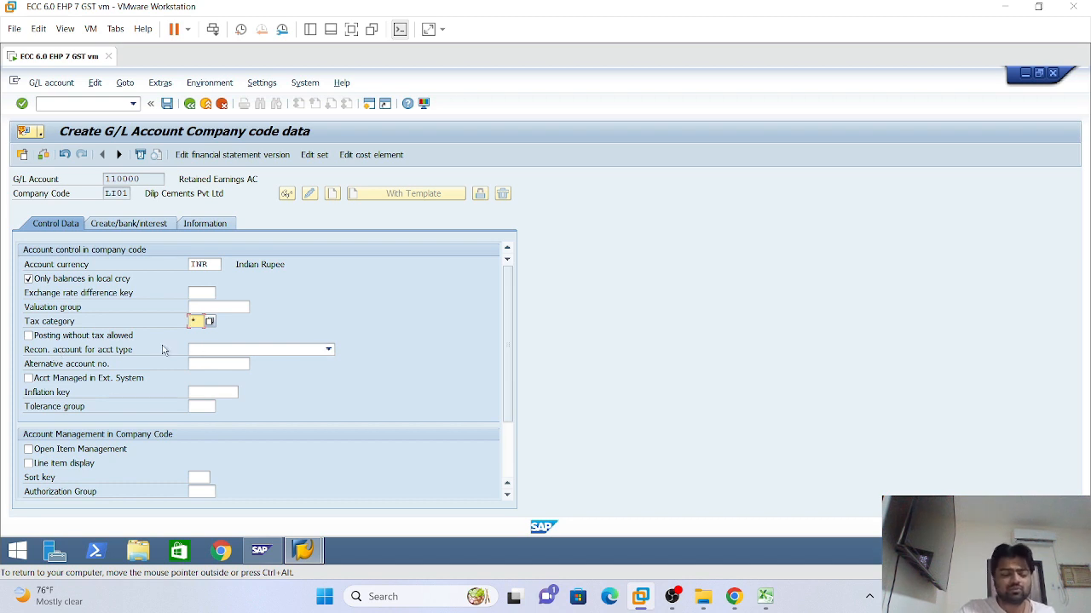
# Tick Posting without tax allowed and leave Recon. account for acct type blank after checking its choices
pyautogui.click(29, 337)
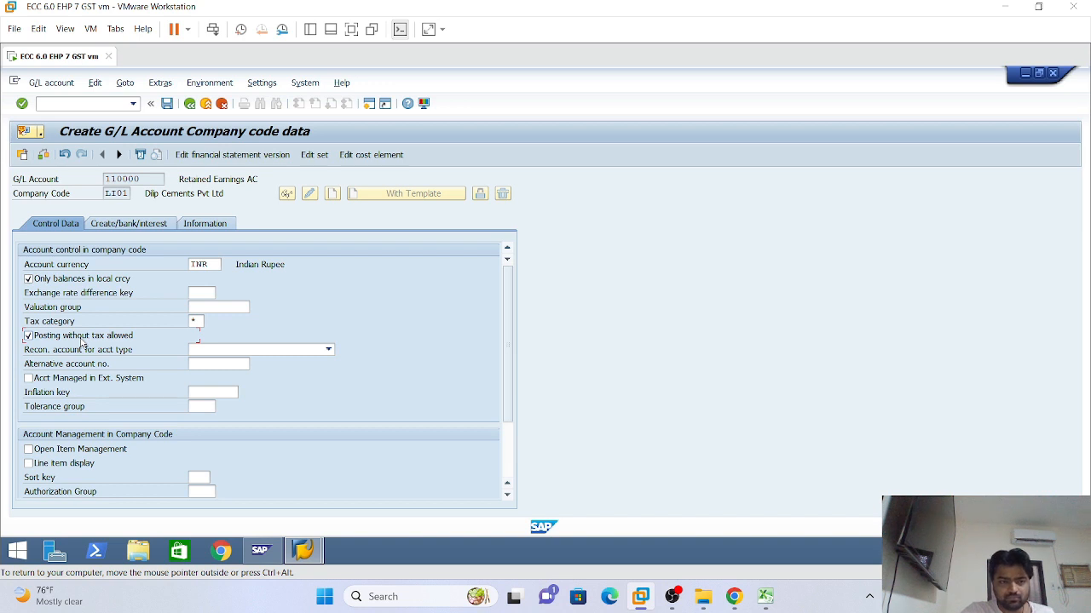
pyautogui.click(328, 350)
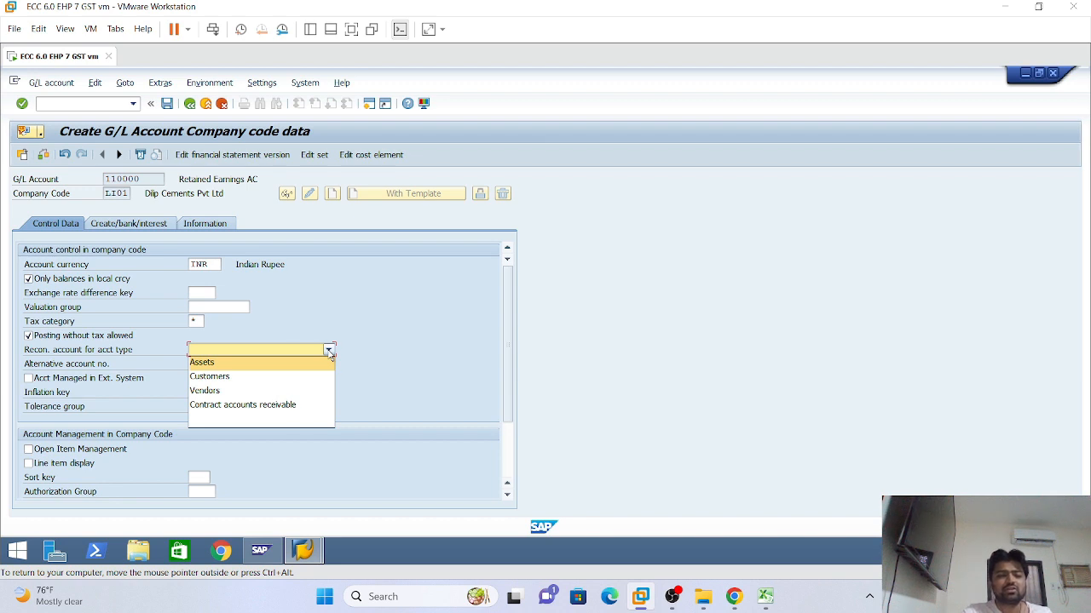
pyautogui.click(436, 316)
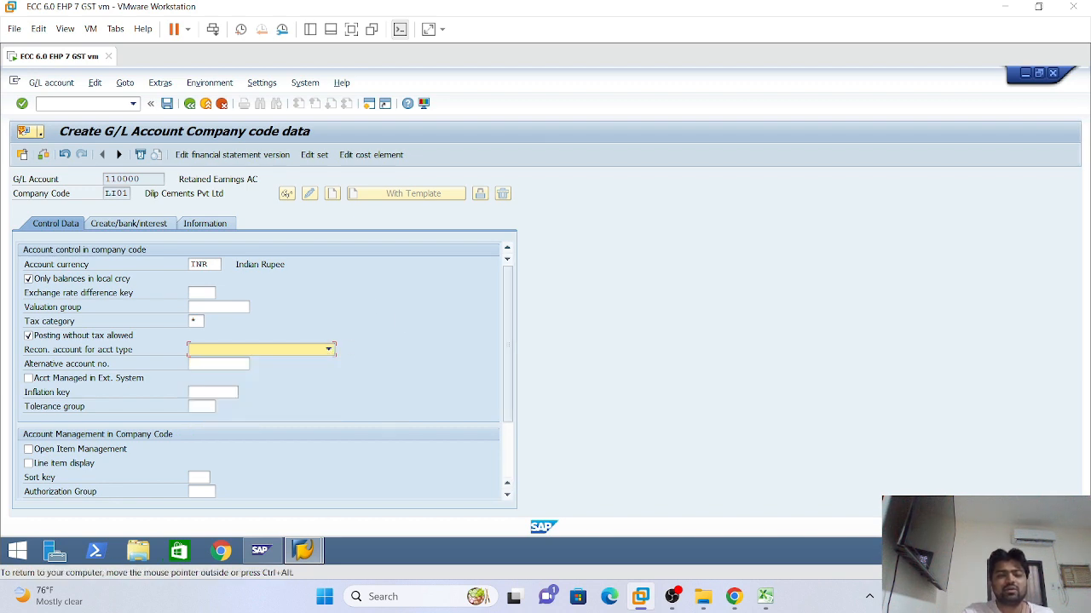
pyautogui.click(329, 351)
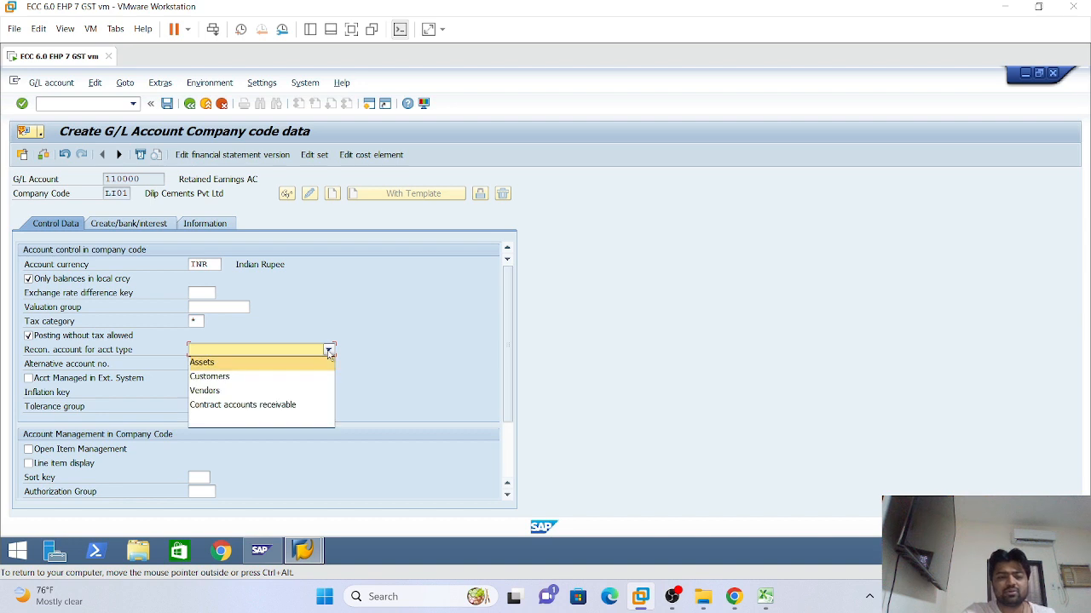
pyautogui.click(613, 352)
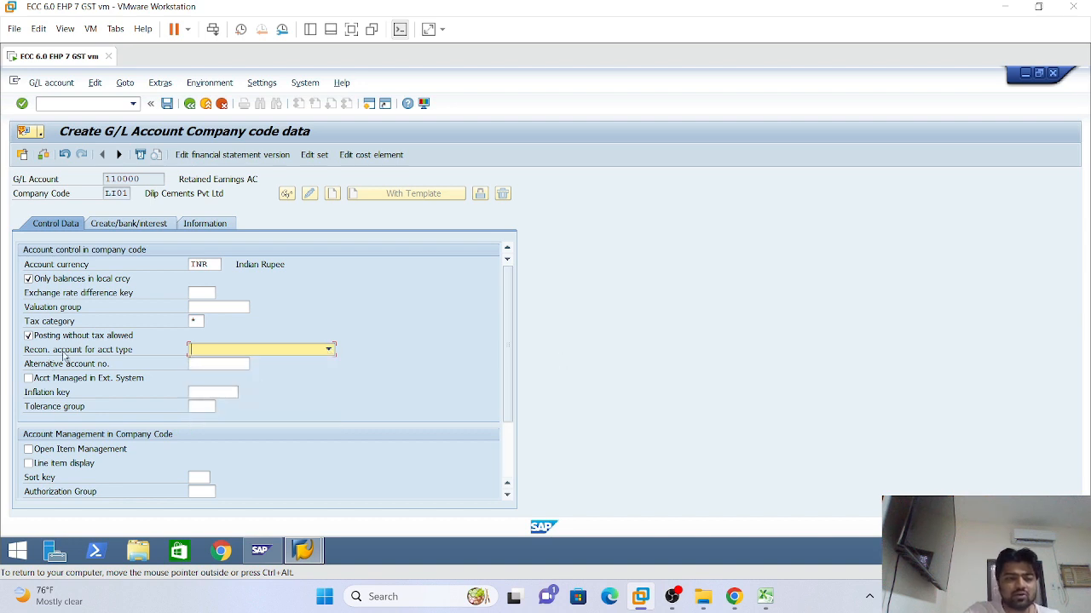
pyautogui.click(329, 352)
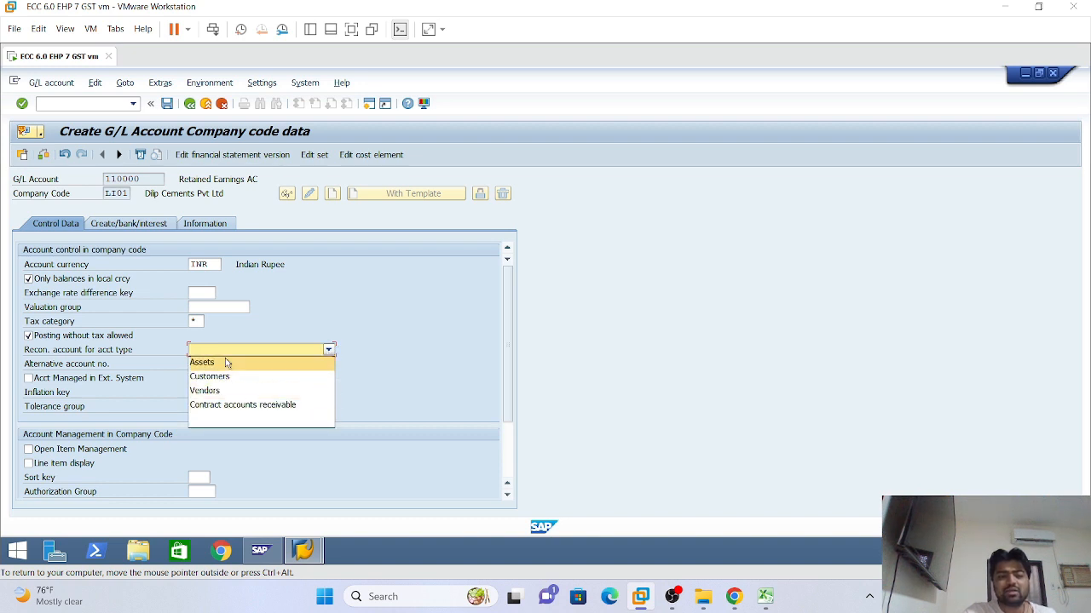
pyautogui.click(438, 316)
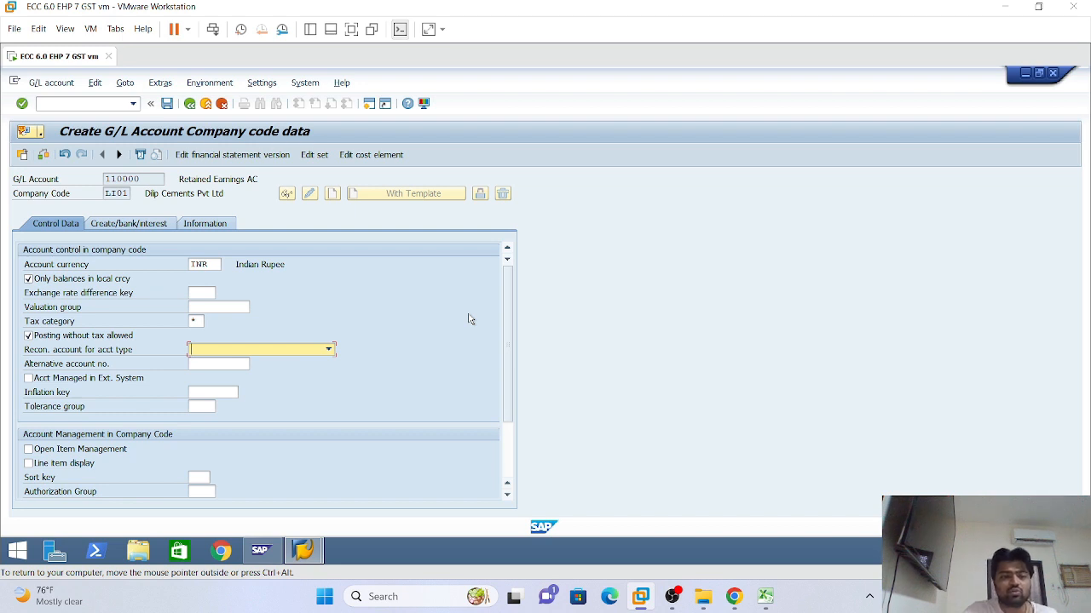
pyautogui.click(329, 350)
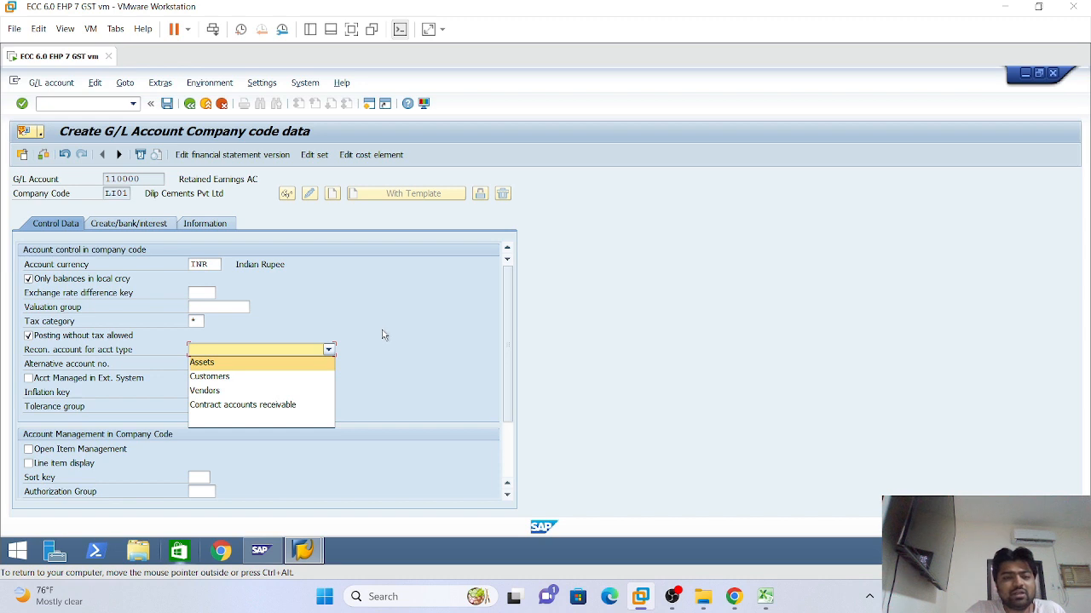
pyautogui.click(409, 343)
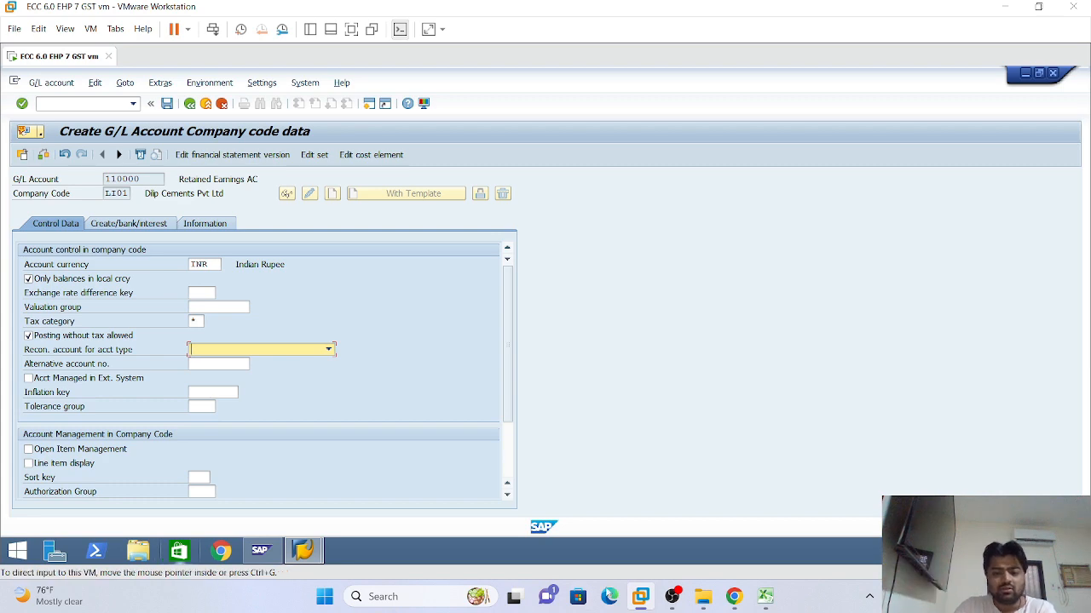
# In Excel, enter Vendor 1, Vendor 2 and Vendor 3 down cells P160 to P162
pyautogui.click(765, 596)
pyautogui.scroll(-3, 712, 470)
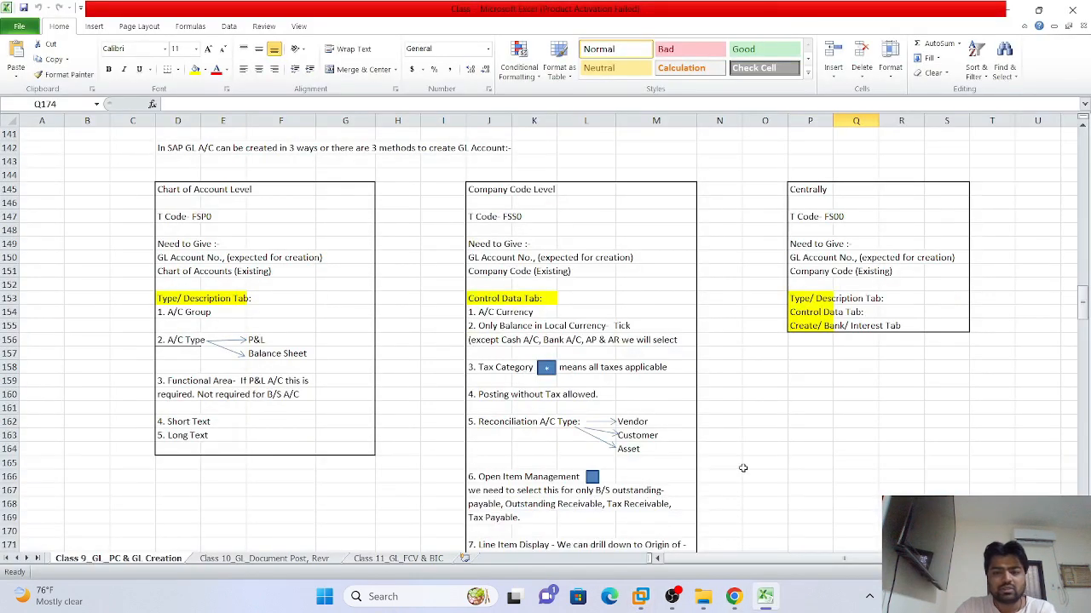
pyautogui.click(807, 311)
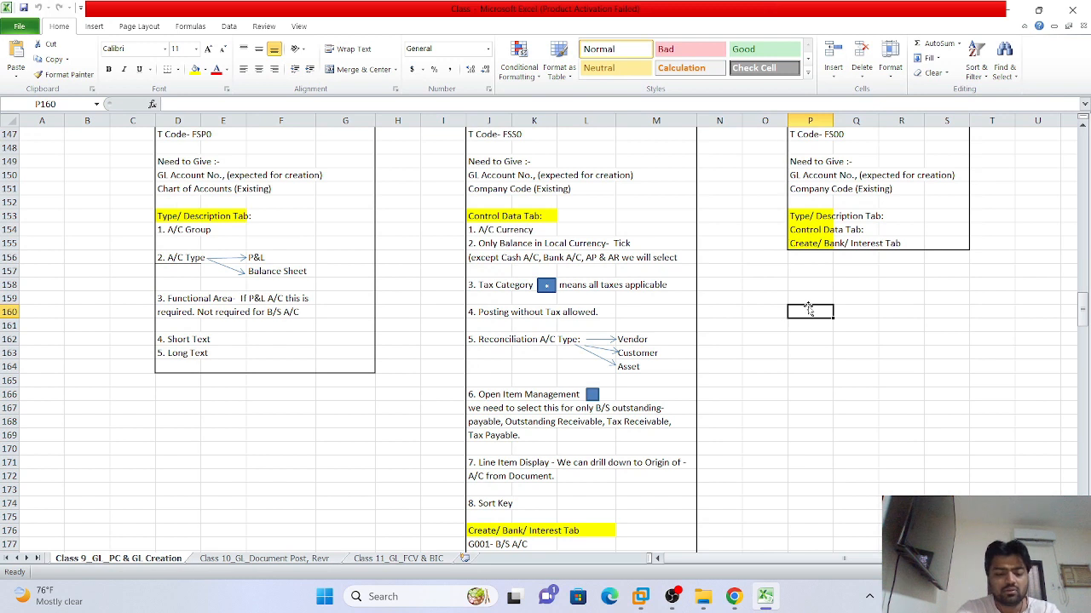
pyautogui.write('Vendor 1')
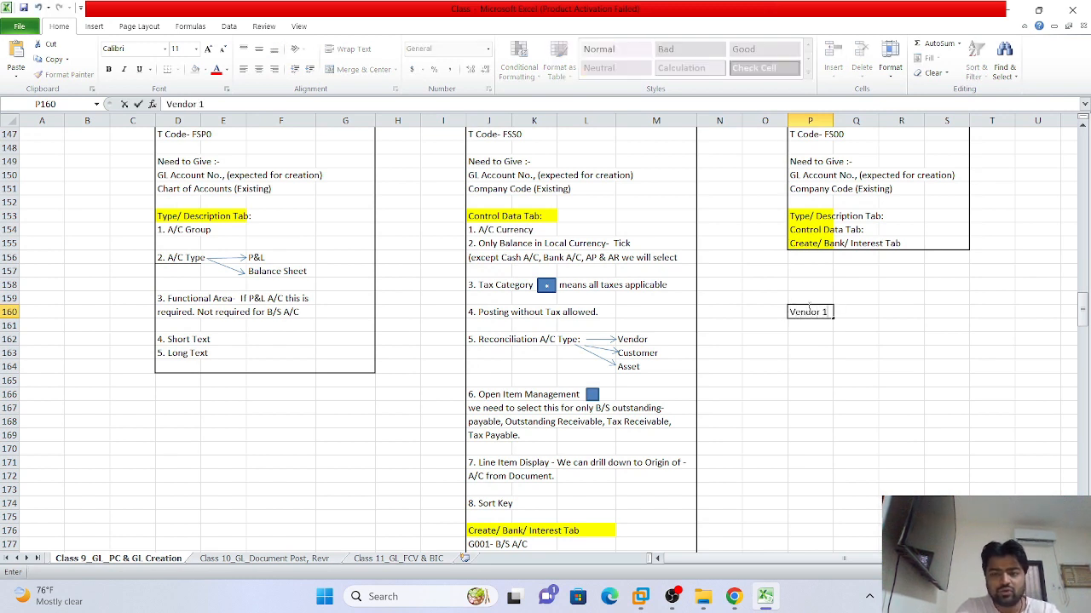
pyautogui.press('Return')
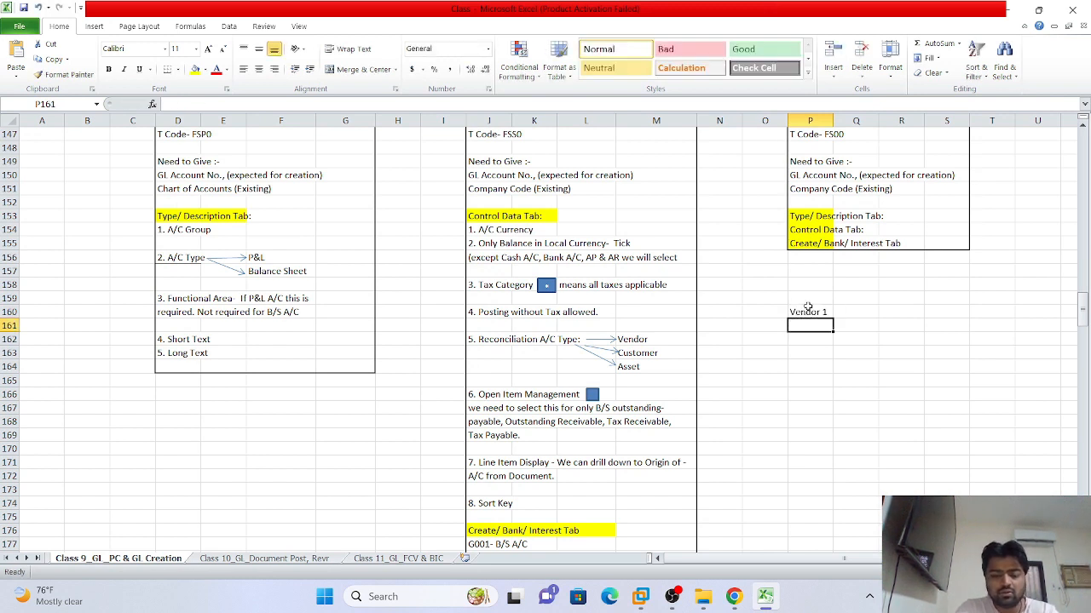
pyautogui.write('Vendor')
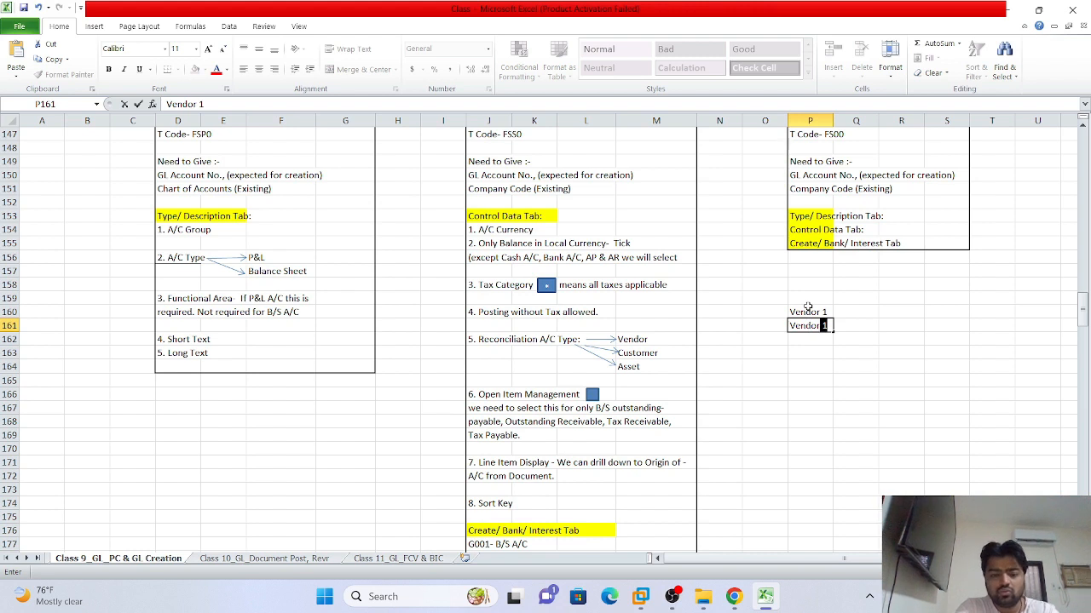
pyautogui.write('3')
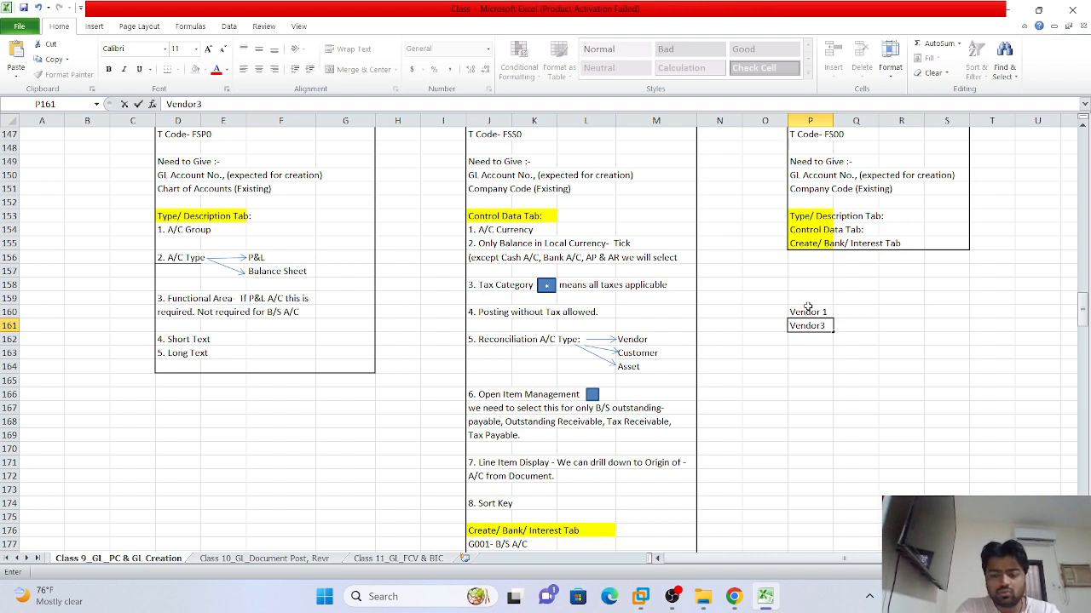
pyautogui.press('BackSpace')
pyautogui.write('2')
pyautogui.press('Return')
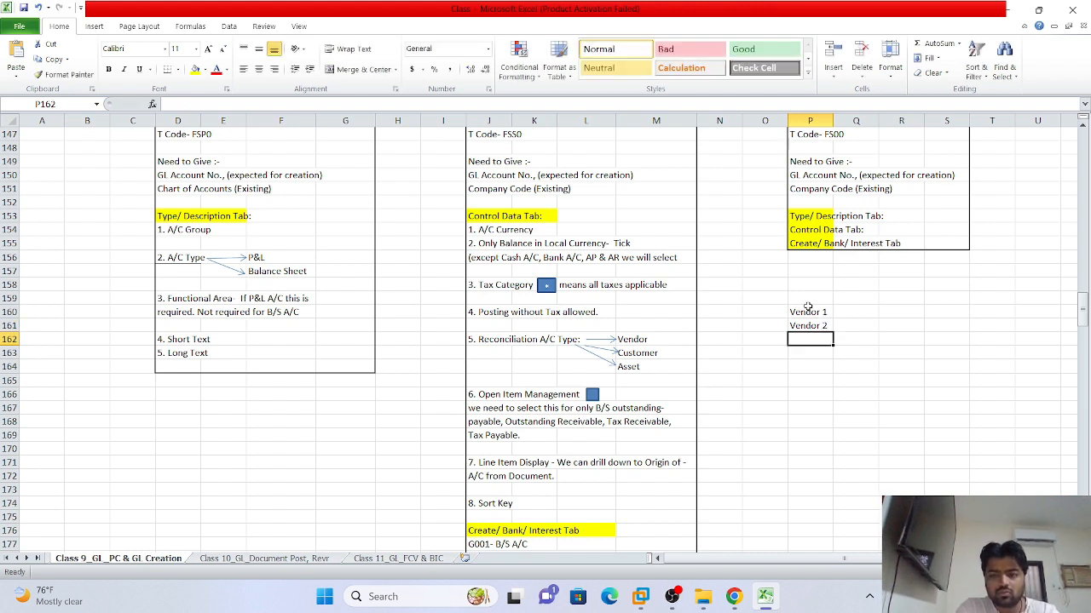
pyautogui.write('Vw')
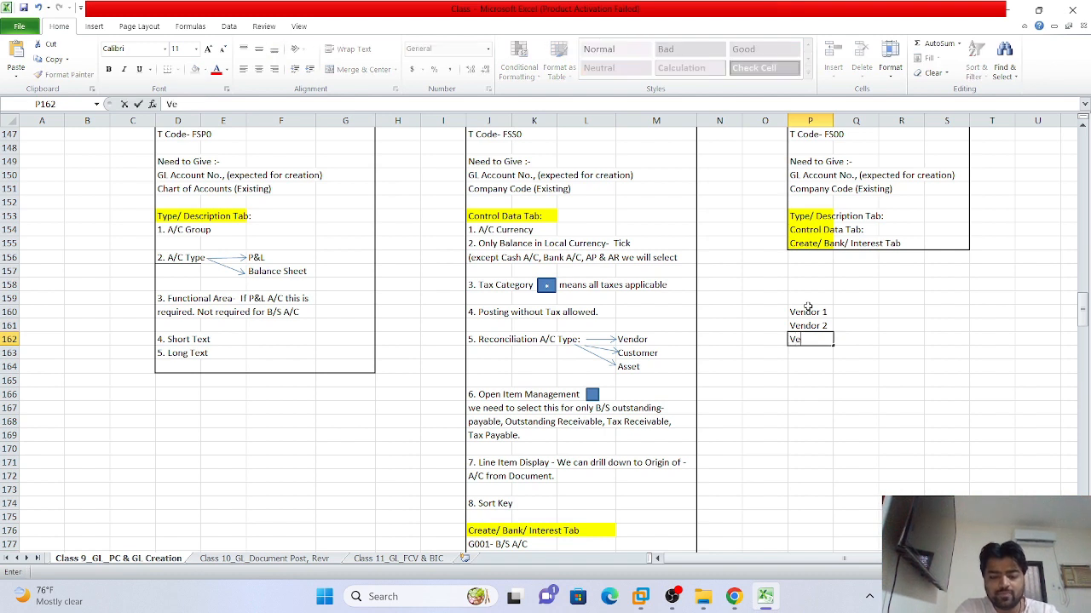
pyautogui.press('BackSpace')
pyautogui.write('endor 3')
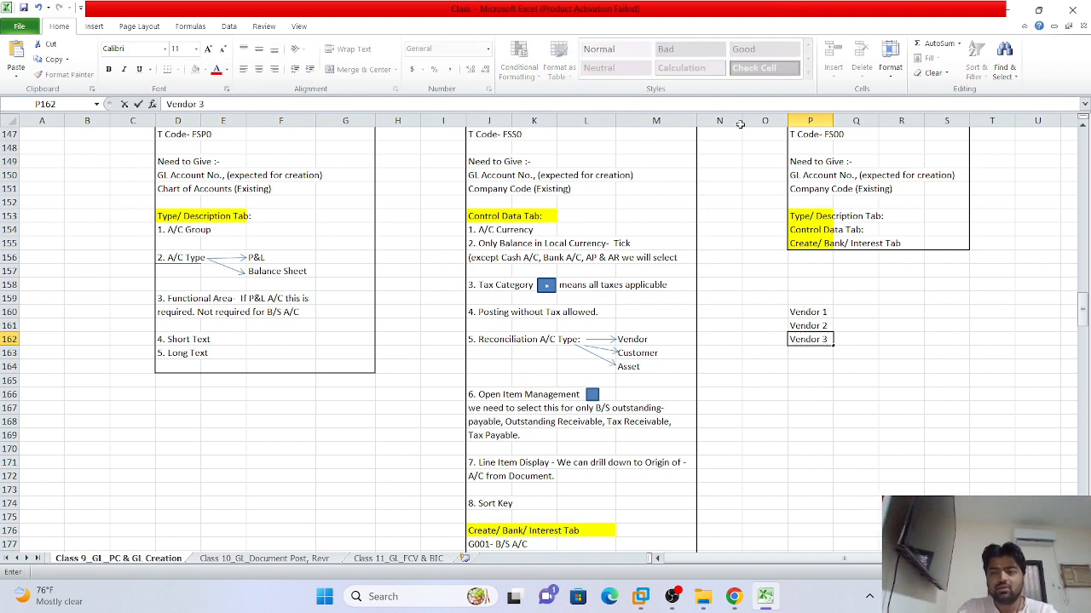
# Add a Subledger label and move it above the vendor list to P159
pyautogui.moveTo(814, 310); pyautogui.dragTo(852, 331)
pyautogui.click(864, 323)
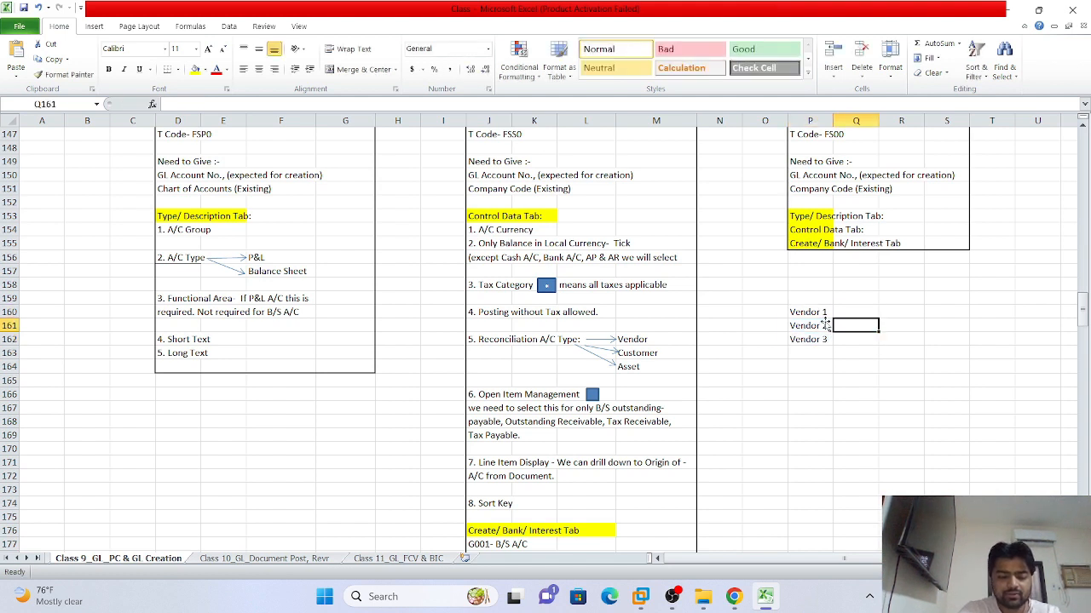
pyautogui.write('Sub')
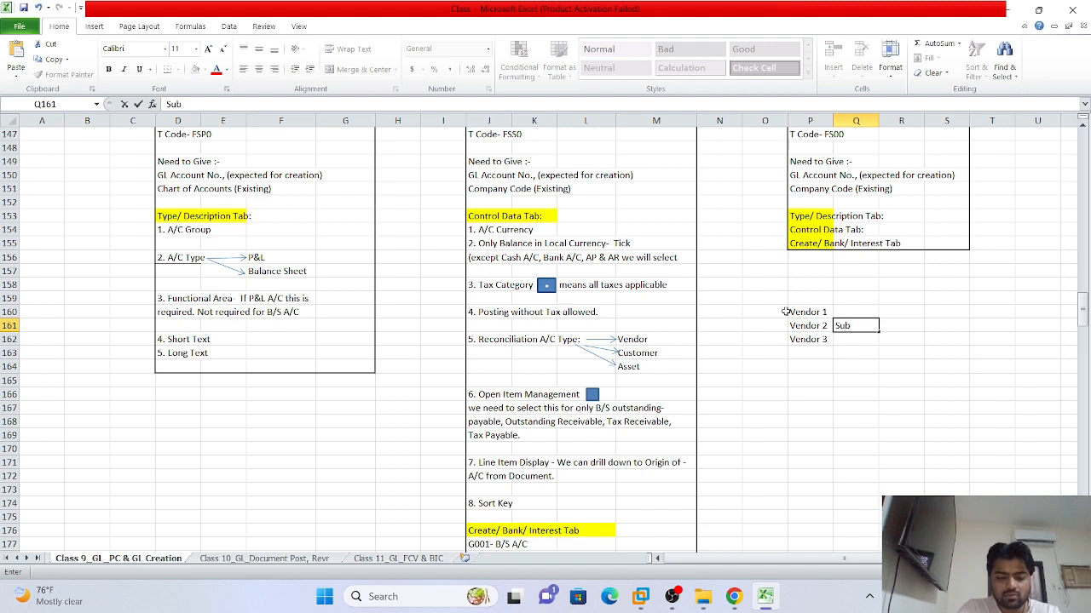
pyautogui.write('ledger')
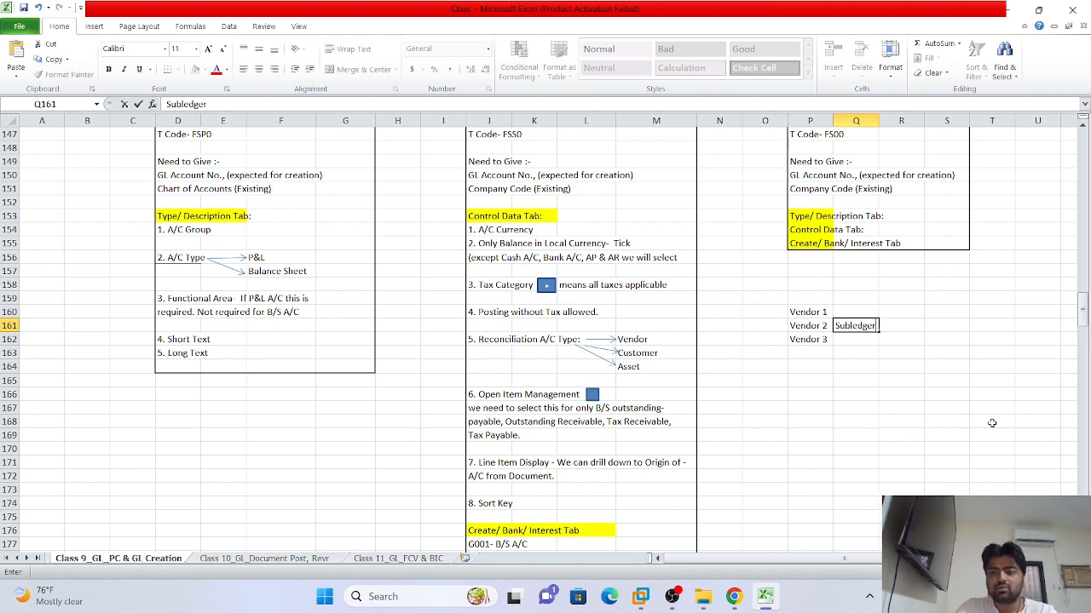
pyautogui.click(843, 365)
pyautogui.click(856, 326)
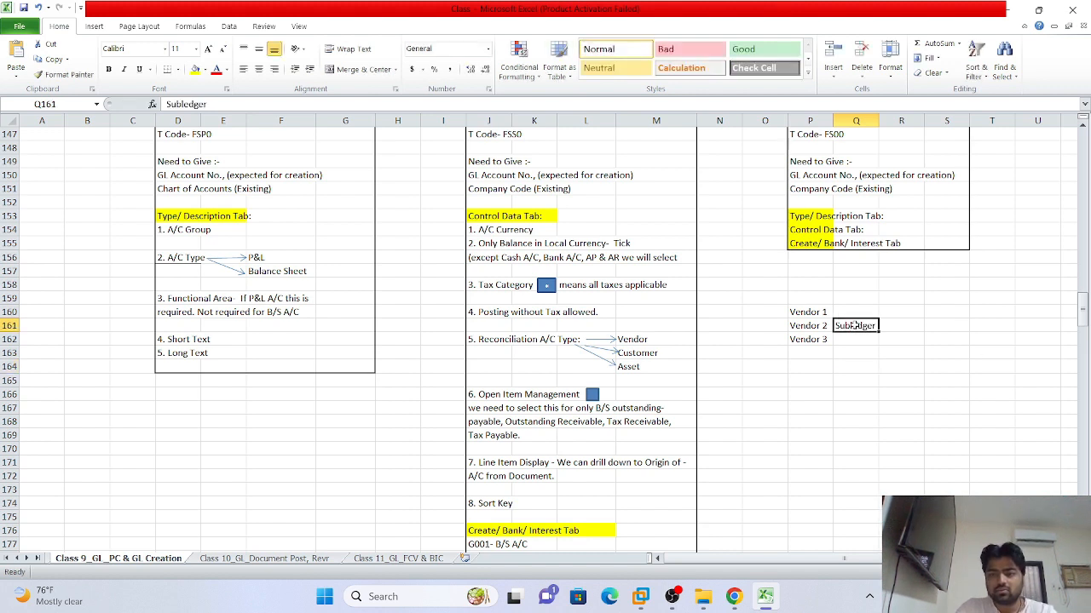
pyautogui.moveTo(848, 335); pyautogui.dragTo(804, 307)
# Enter 'Trade Payble Domestic Vendor' in cell R160 beside Vendor 1
pyautogui.click(906, 300)
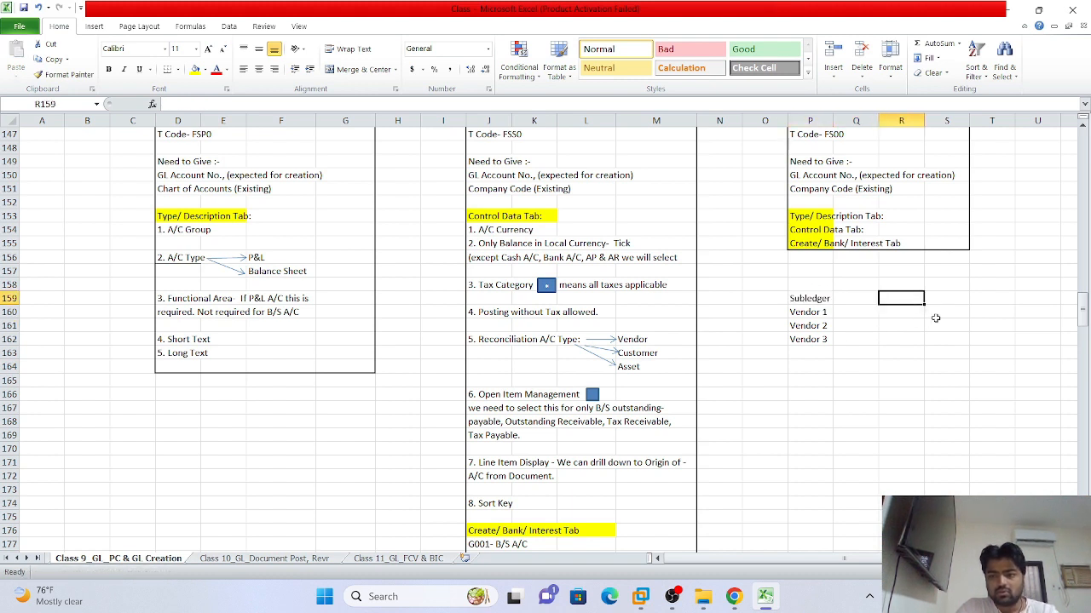
pyautogui.click(936, 314)
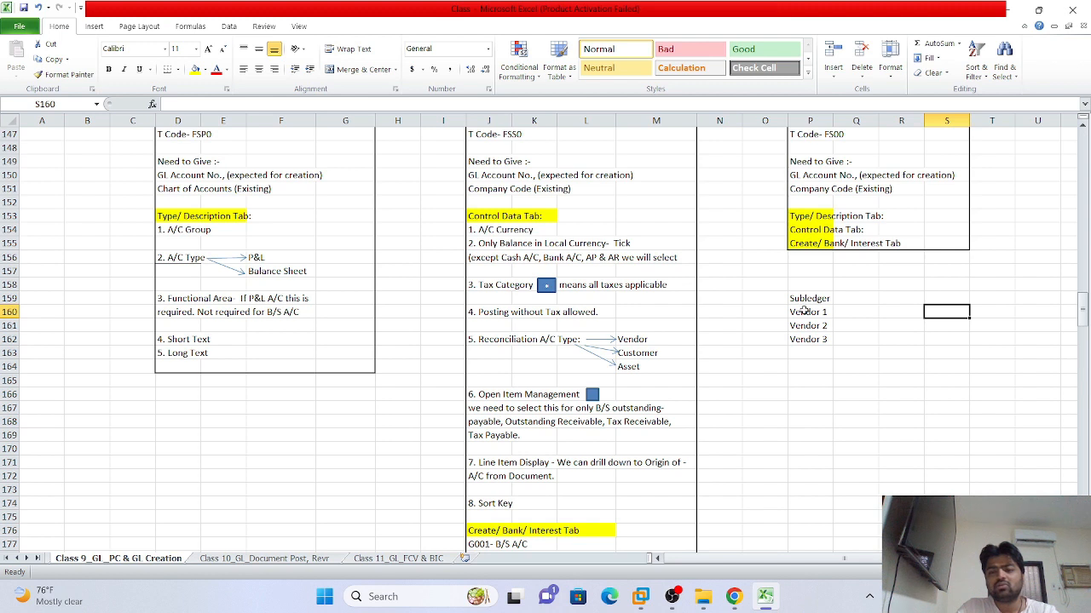
pyautogui.click(907, 313)
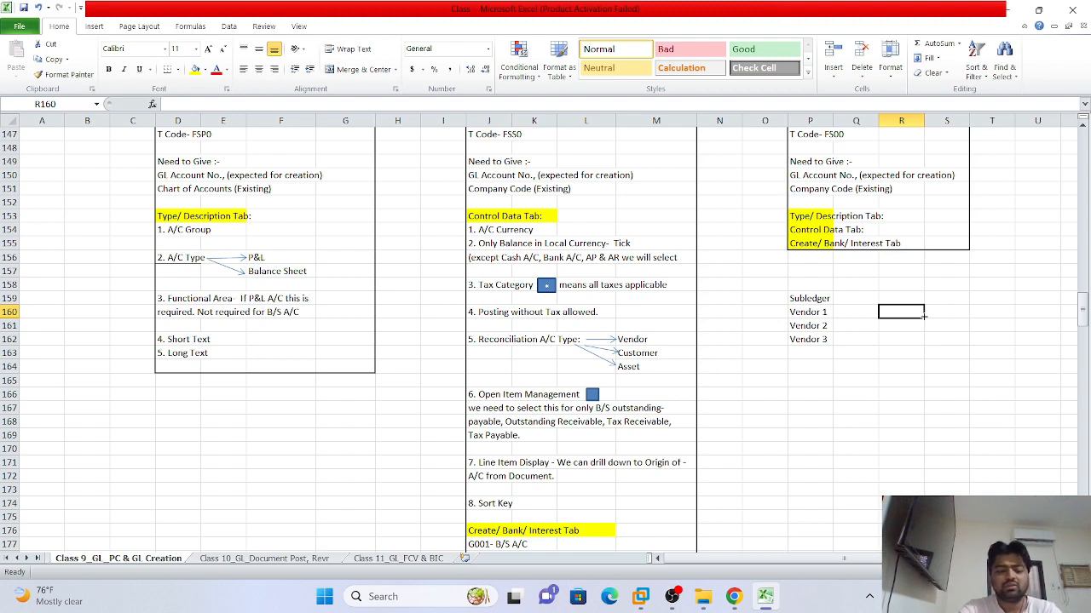
pyautogui.write('Trade ')
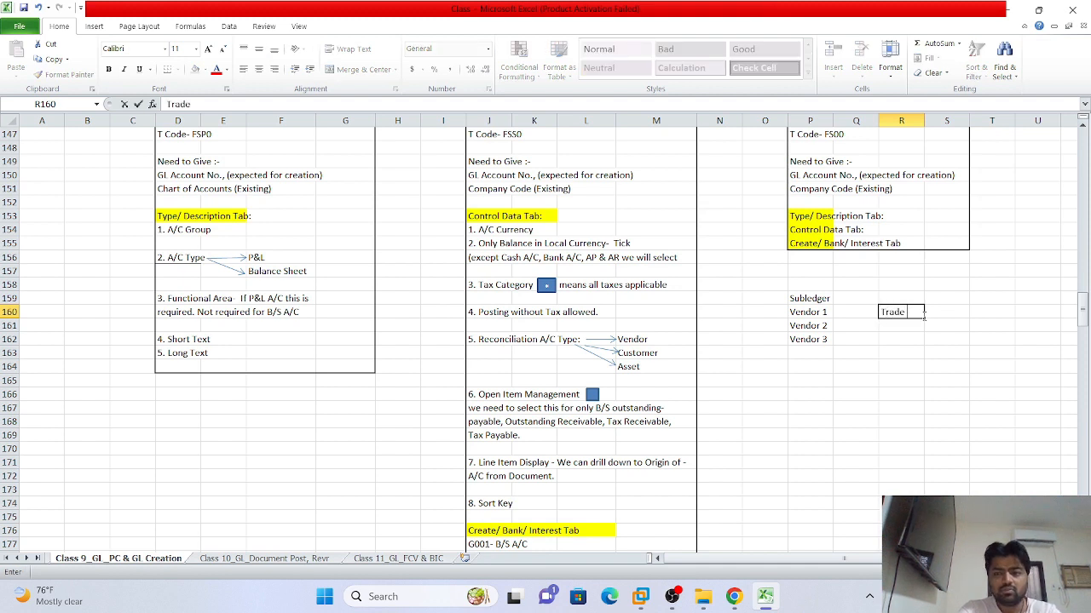
pyautogui.write('Payb')
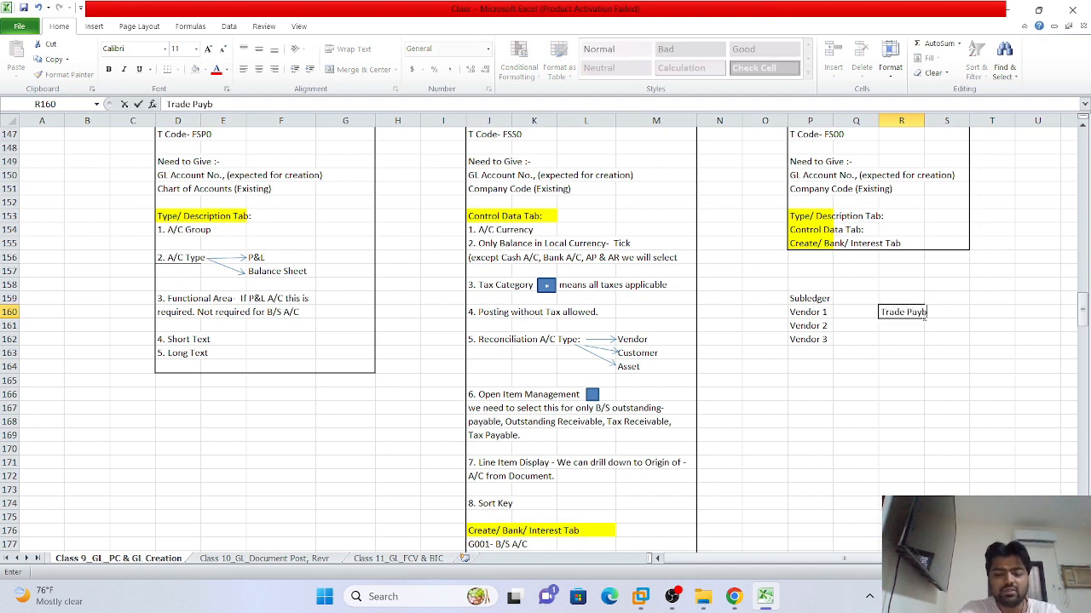
pyautogui.write('le')
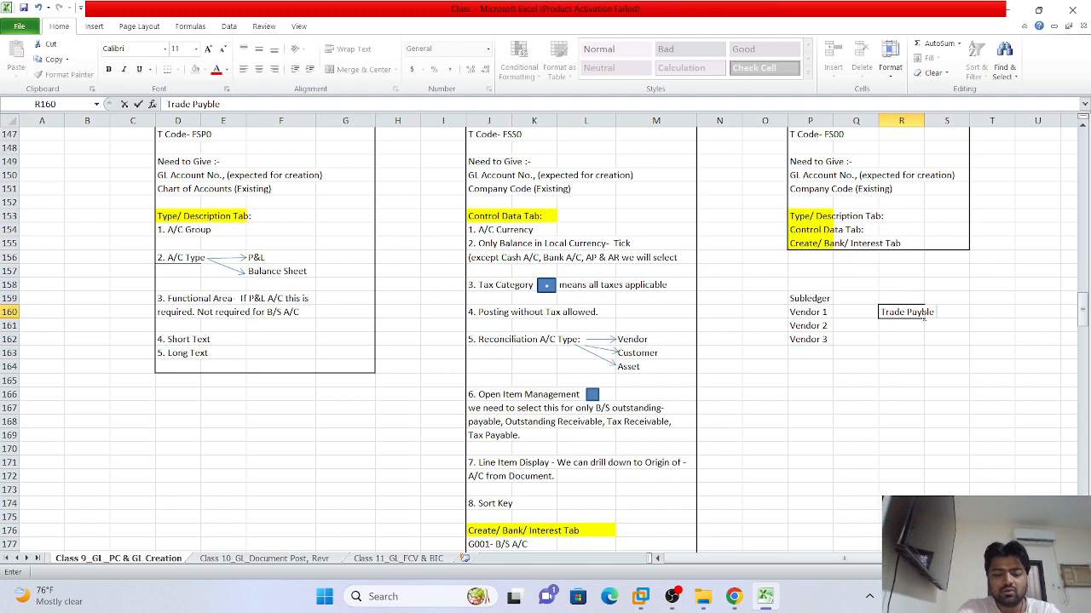
pyautogui.write(' Domestic')
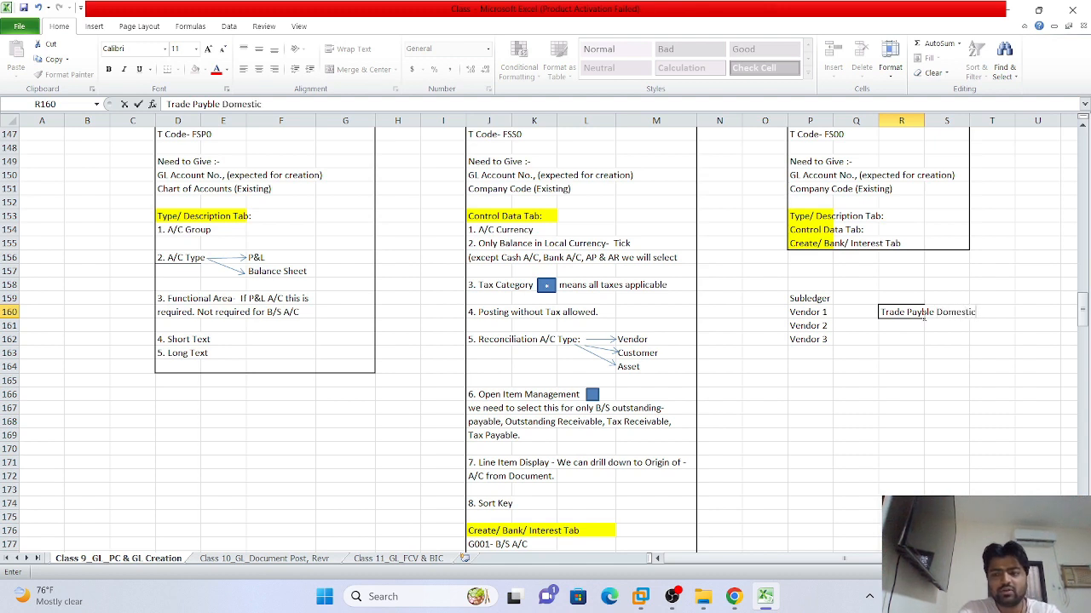
pyautogui.write(' Vendors')
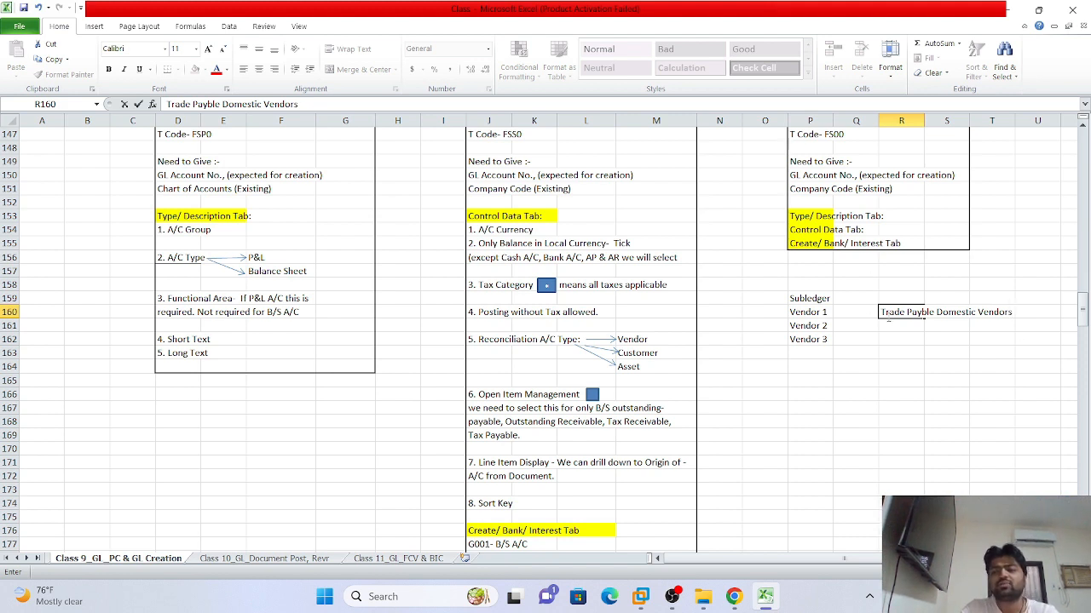
# Replace 'Domestic' with 'Cenment Raw Materials' in the R160 label
pyautogui.click(264, 104)
pyautogui.press('BackSpace')
pyautogui.press('BackSpace')
pyautogui.press('BackSpace')
pyautogui.press('BackSpace')
pyautogui.press('BackSpace')
pyautogui.press('BackSpace')
pyautogui.press('BackSpace')
pyautogui.press('BackSpace')
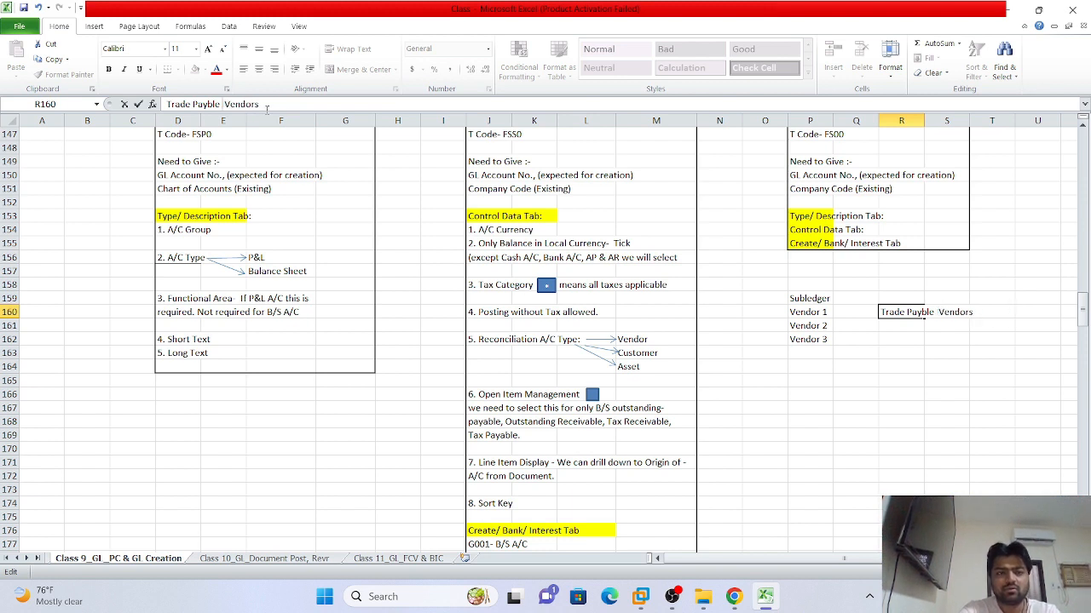
pyautogui.write('Cenm')
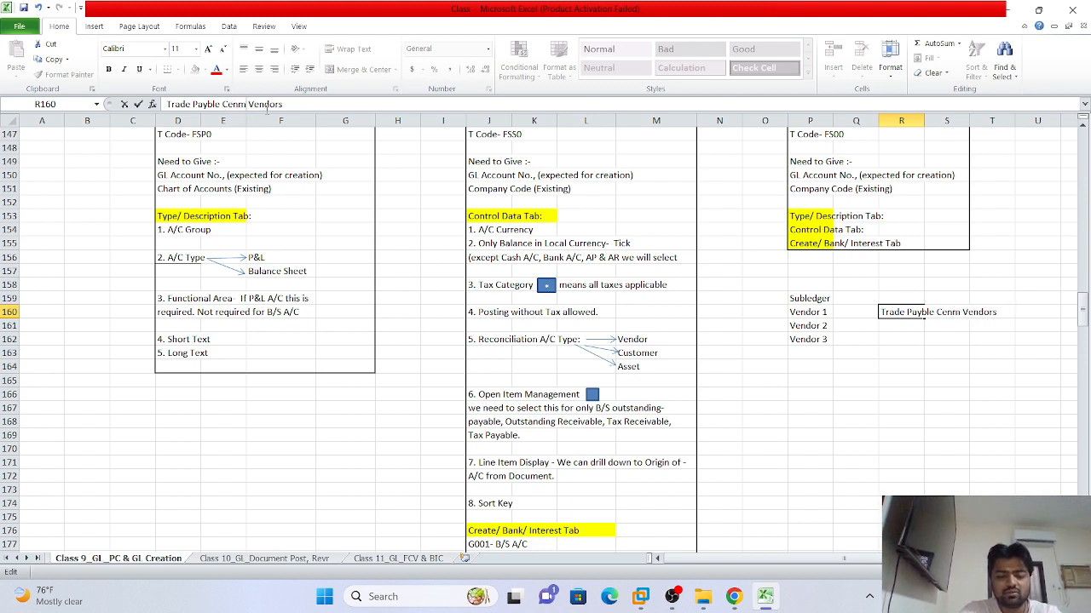
pyautogui.write('ent T')
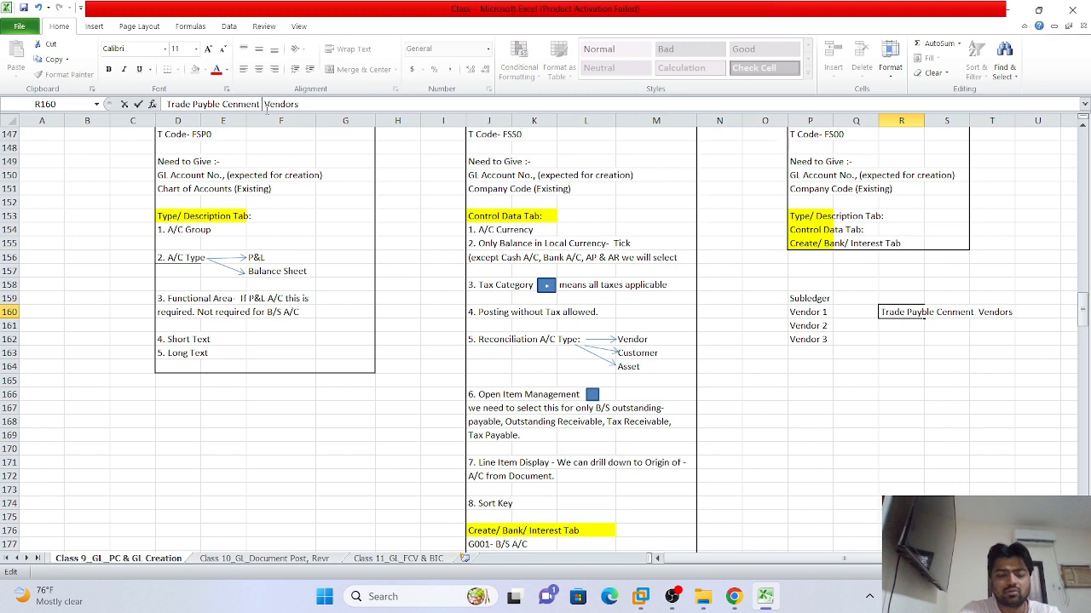
pyautogui.press('BackSpace')
pyautogui.write('Raw Mat')
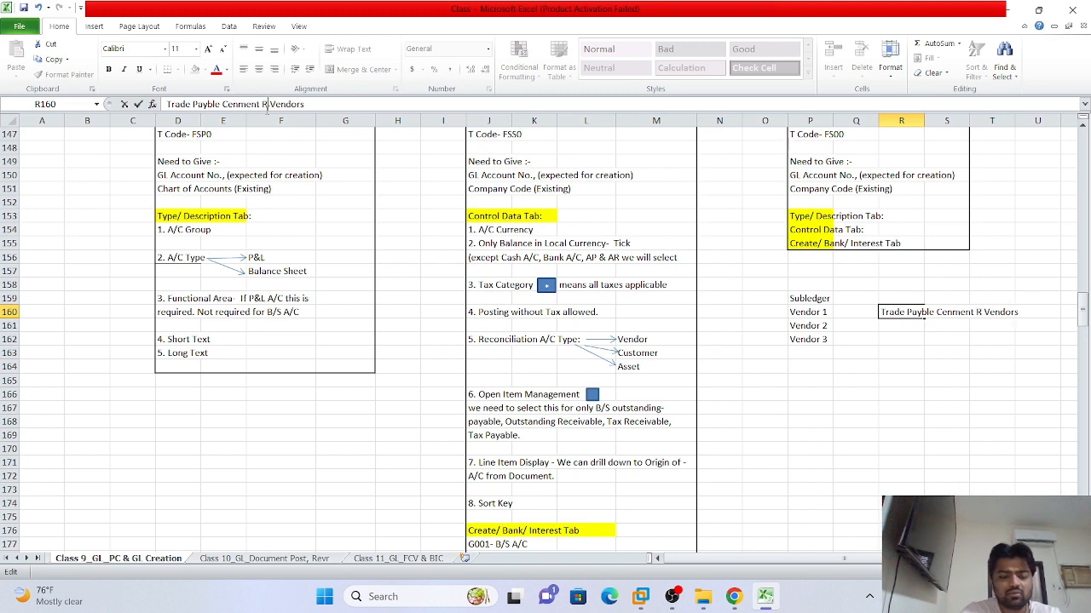
pyautogui.write('erials')
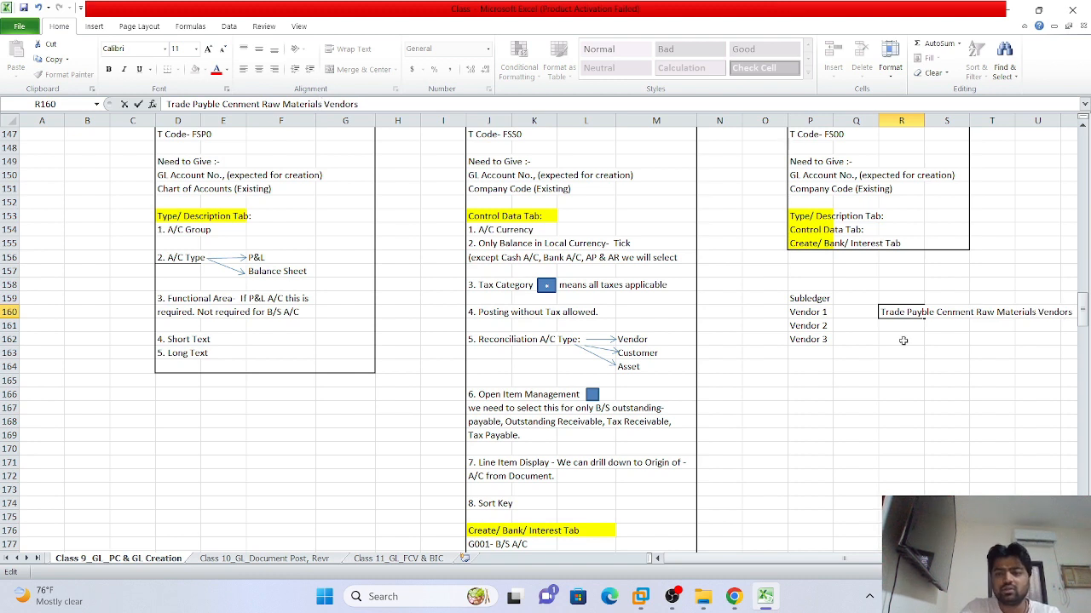
pyautogui.click(982, 366)
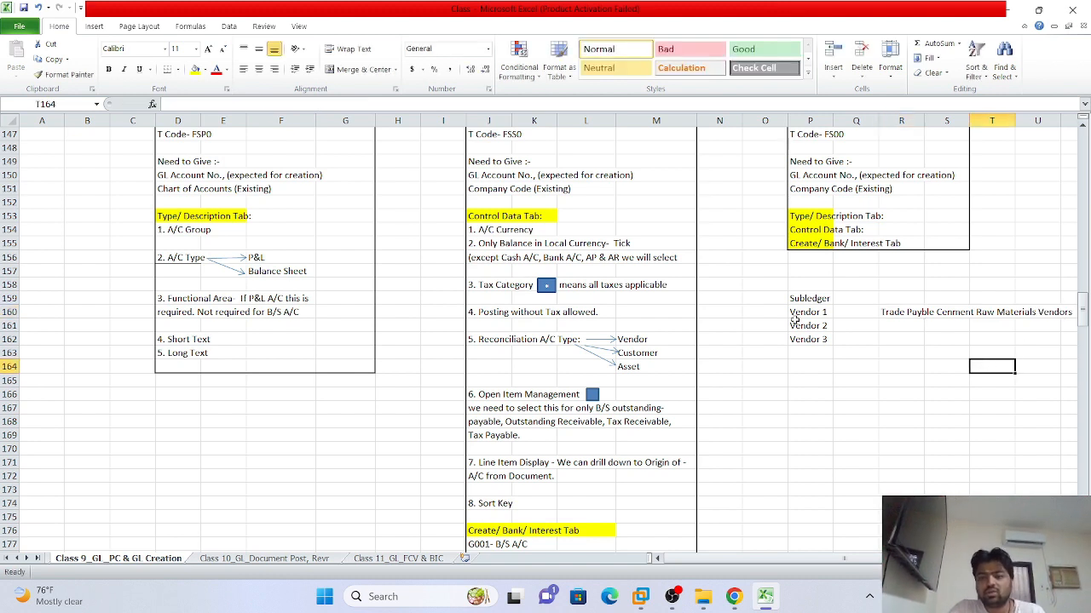
# Put a thick box border around the Subledger and Vendor 1–3 cells, P159:P162
pyautogui.moveTo(799, 311); pyautogui.dragTo(808, 337)
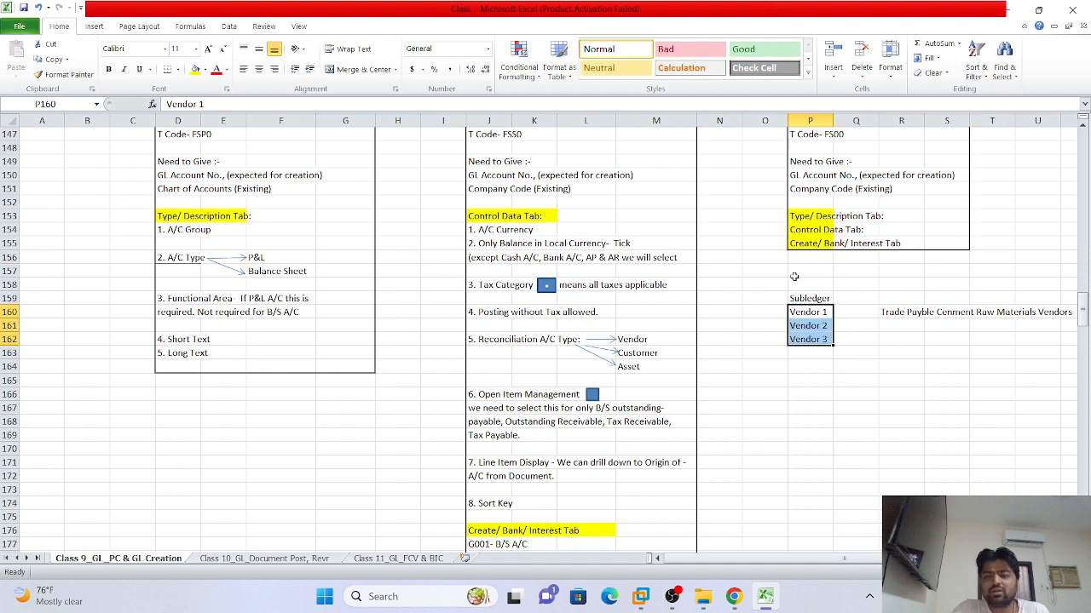
pyautogui.moveTo(795, 297); pyautogui.dragTo(809, 333)
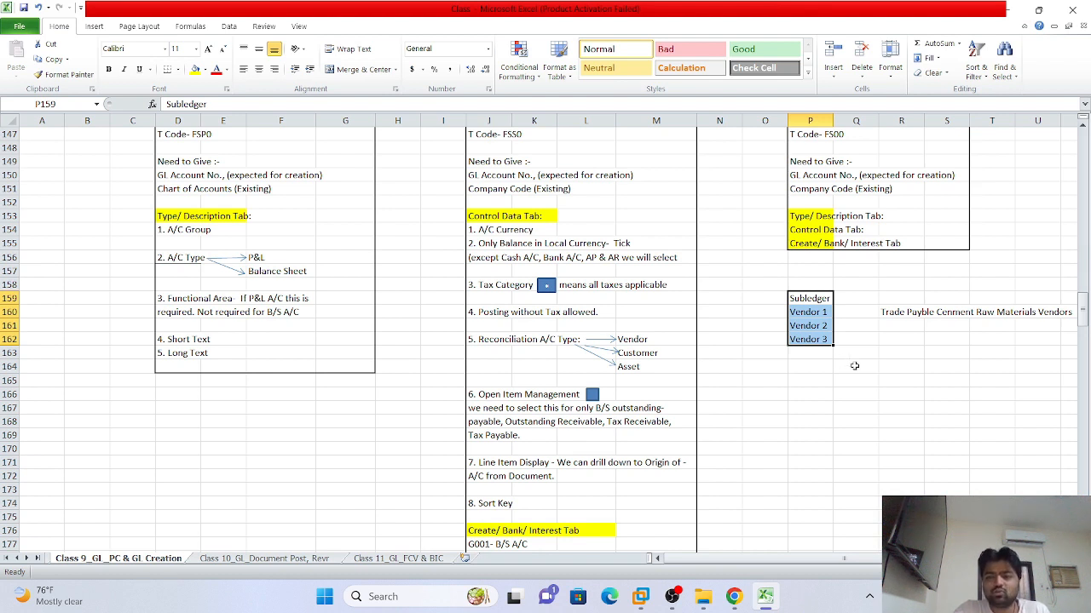
pyautogui.click(177, 69)
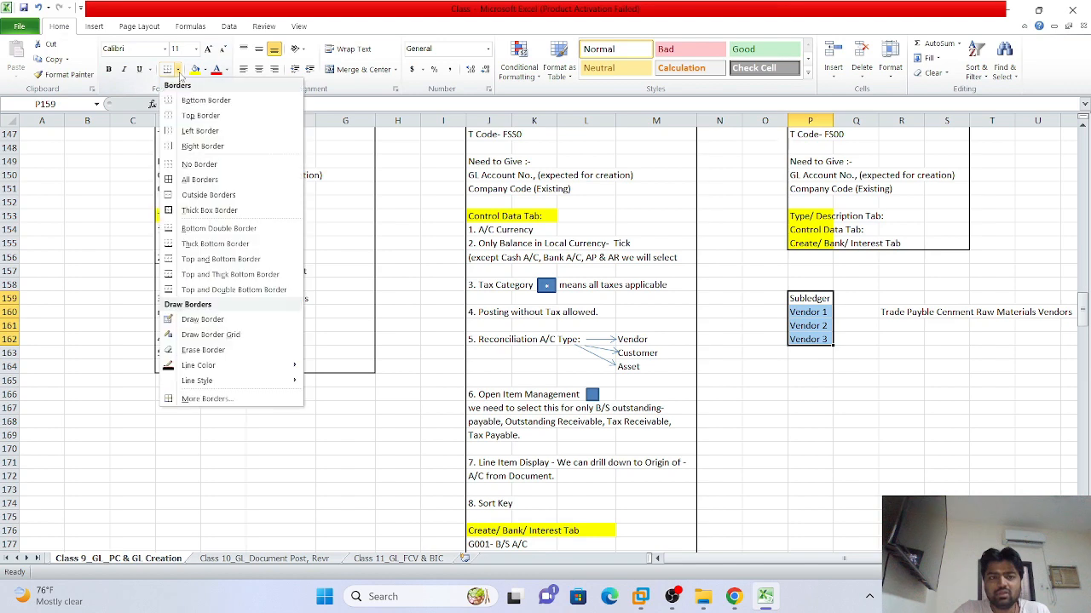
pyautogui.click(208, 209)
pyautogui.click(1039, 393)
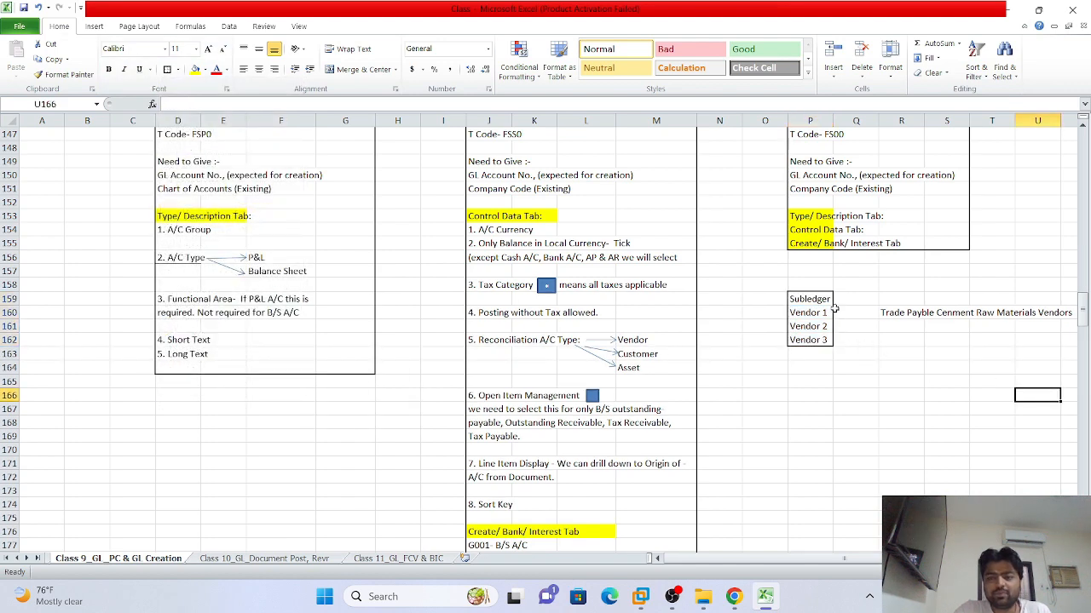
# Check the Trade Payble label in R160 and the nearby cells, then return to SAP's G/L account screen
pyautogui.click(896, 313)
pyautogui.click(814, 313)
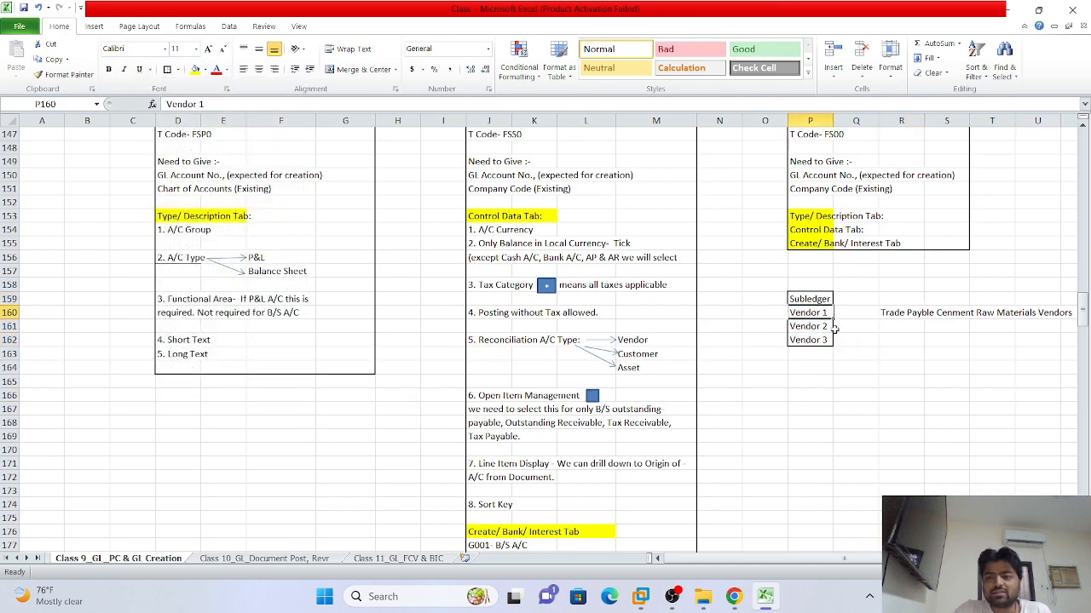
pyautogui.click(868, 331)
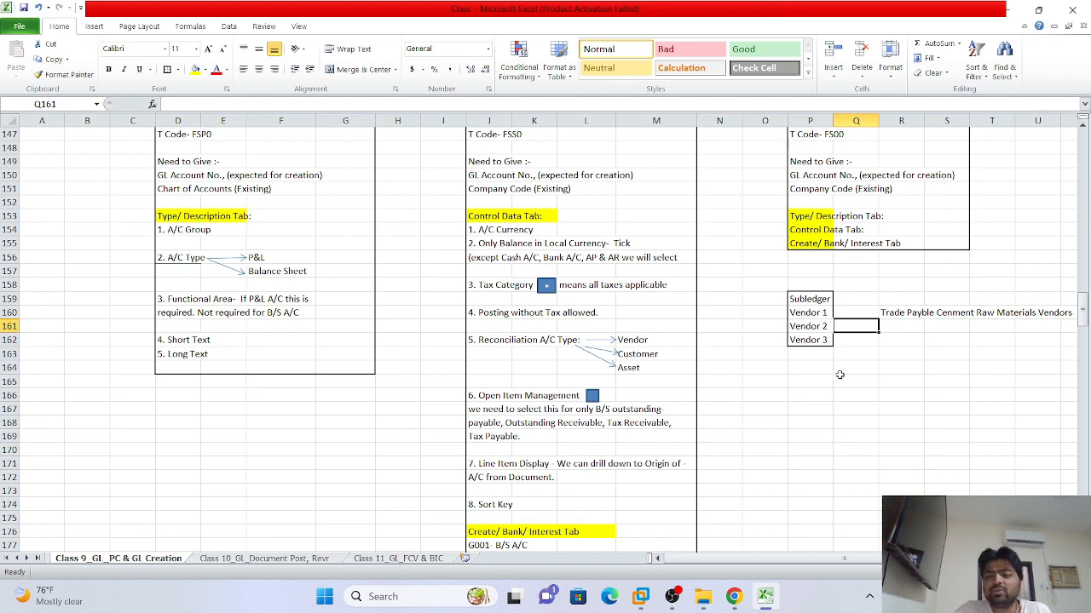
pyautogui.click(874, 351)
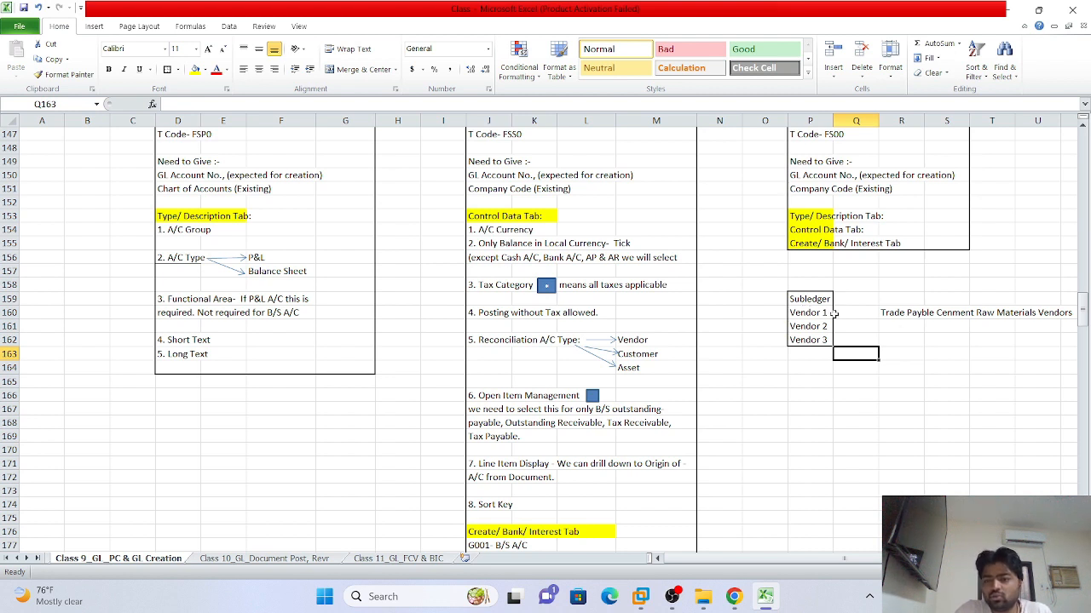
pyautogui.click(898, 311)
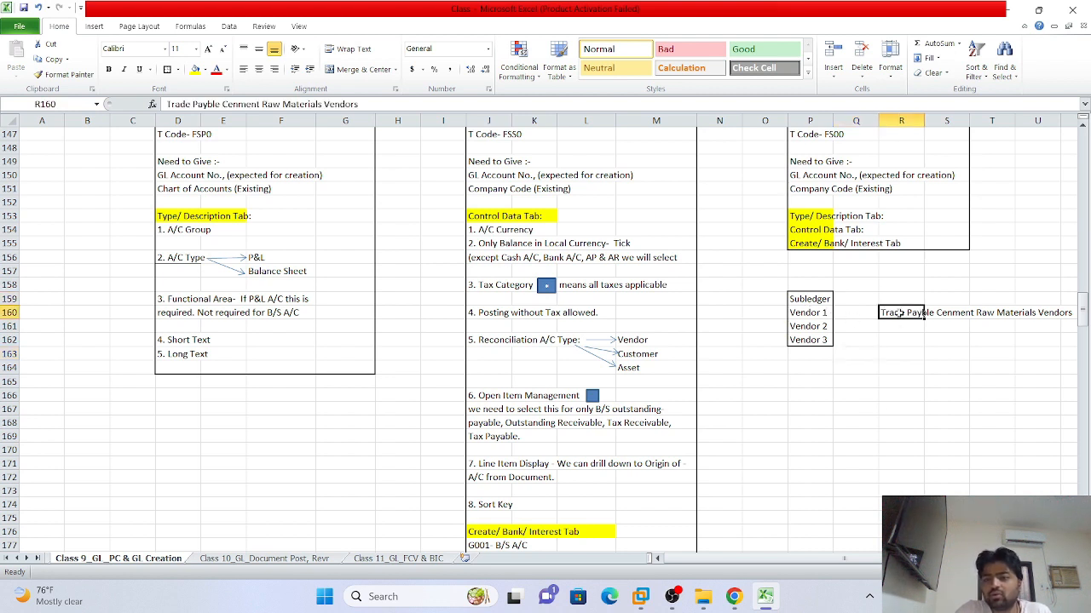
pyautogui.click(898, 327)
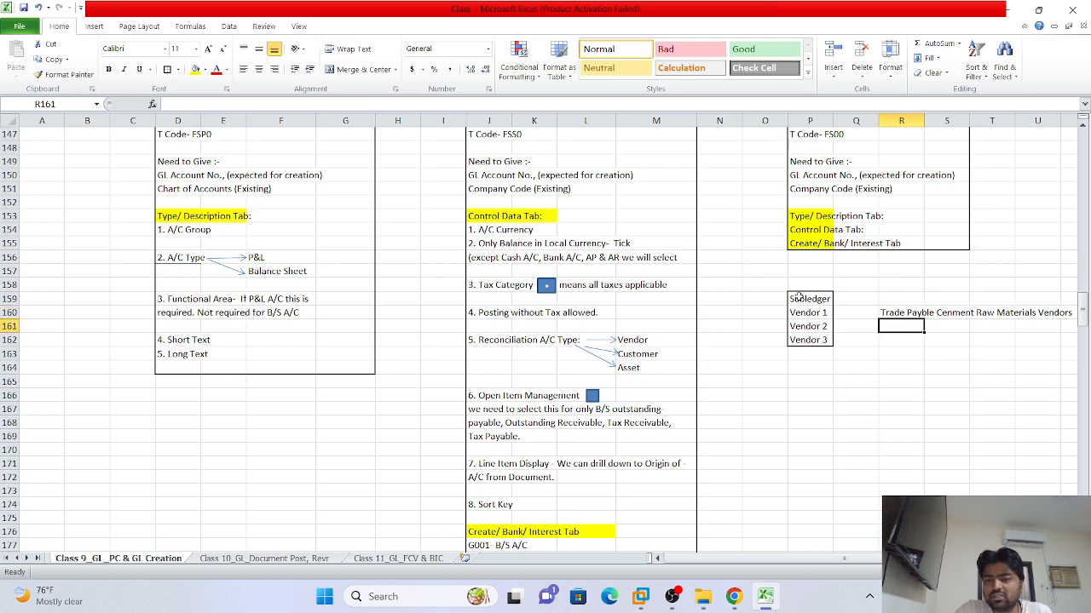
pyautogui.moveTo(794, 298)
pyautogui.mouseDown()
pyautogui.moveTo(806, 353)
pyautogui.moveTo(809, 298)
pyautogui.mouseUp()
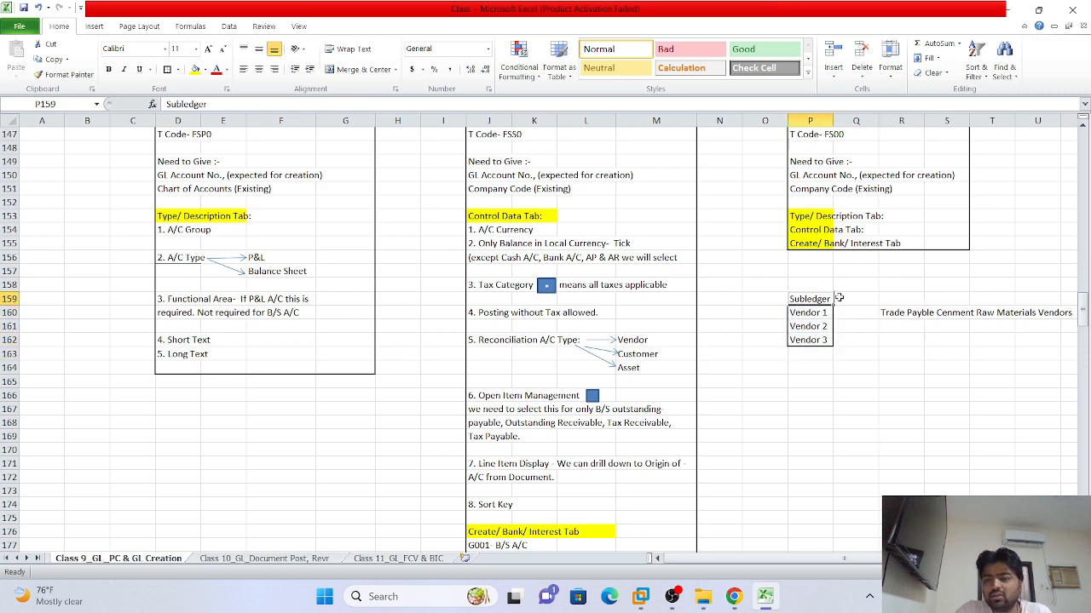
pyautogui.click(801, 313)
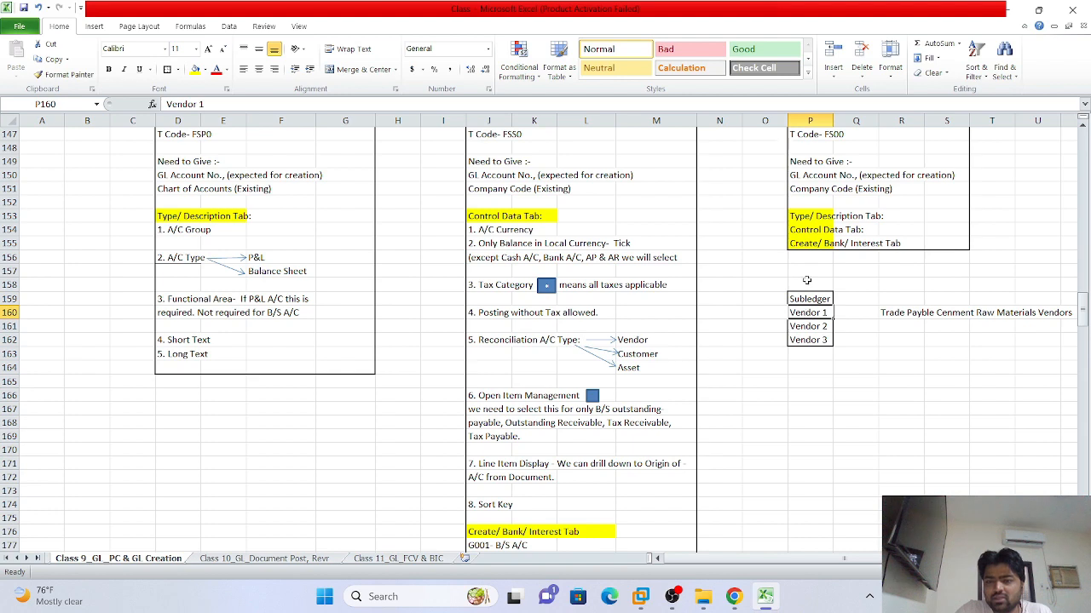
pyautogui.moveTo(735, 599)
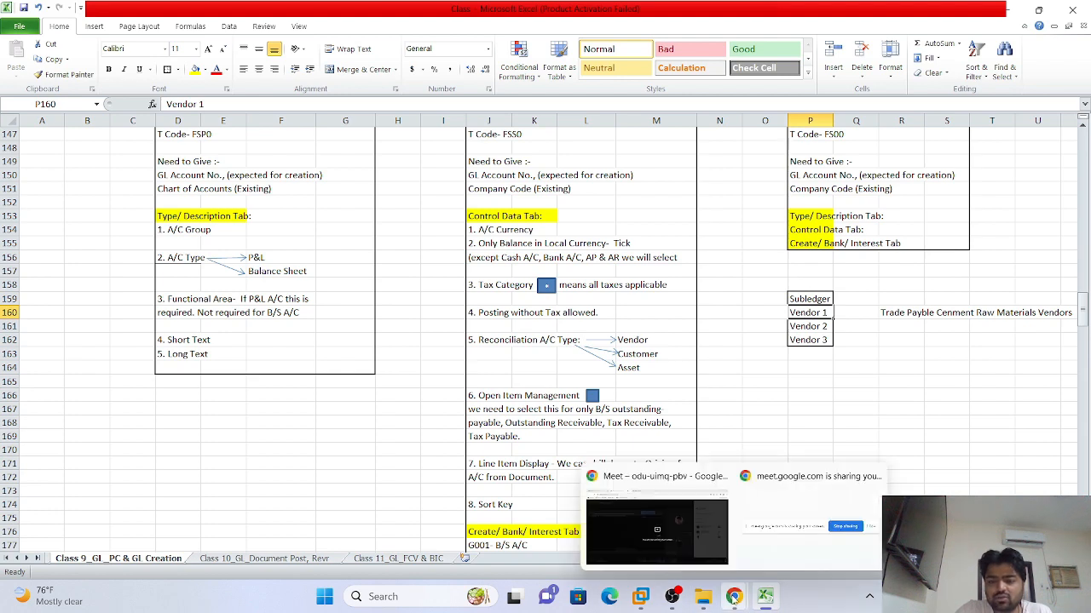
pyautogui.click(640, 596)
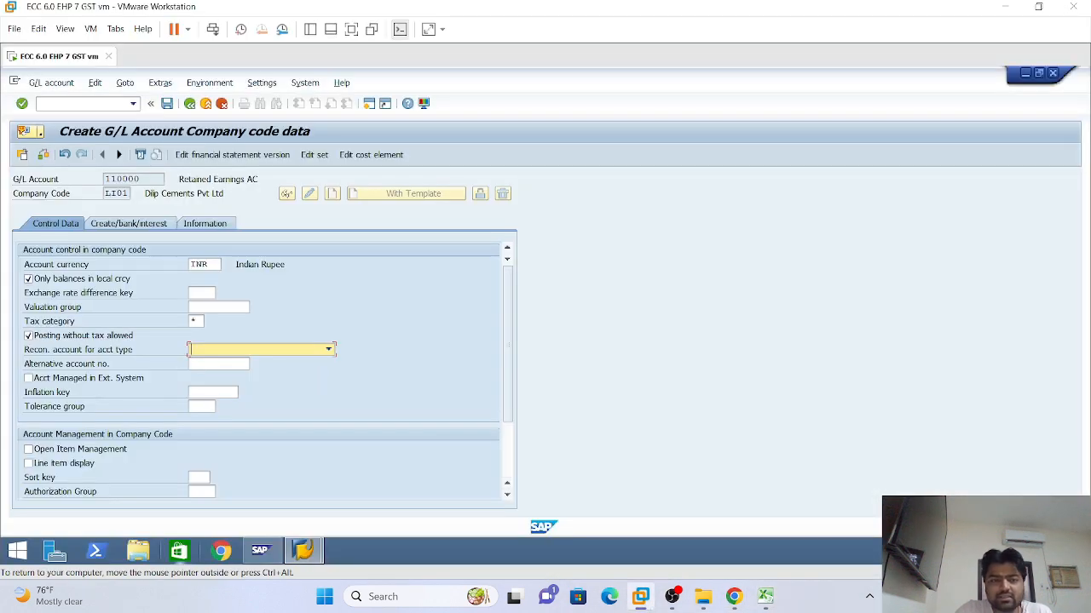
# Set account 110000's reconciliation account type to Vendors, then go back to Excel's cell R162
pyautogui.click(327, 349)
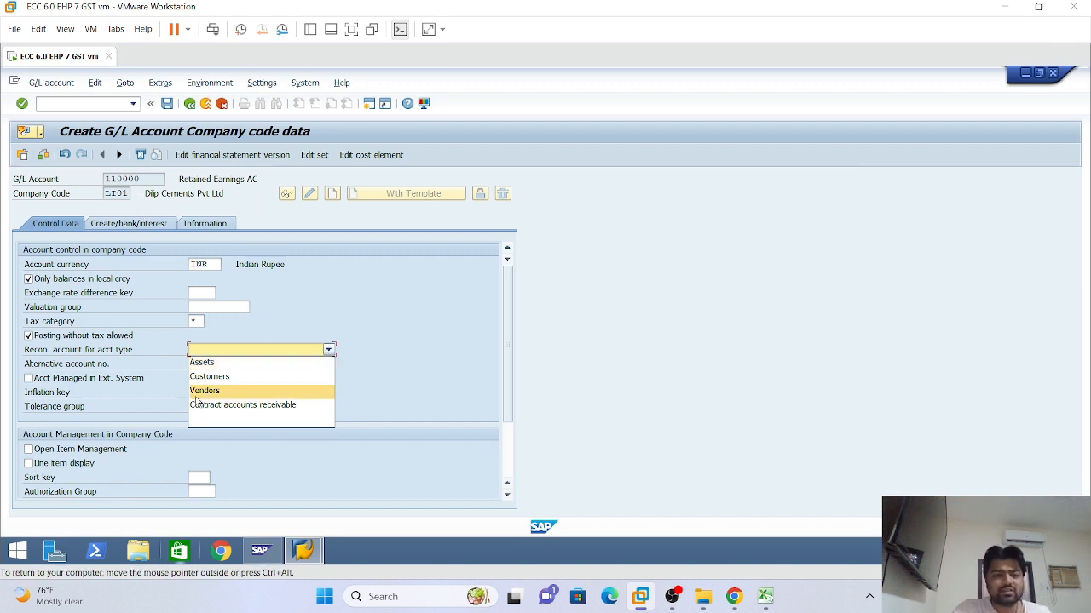
pyautogui.click(204, 394)
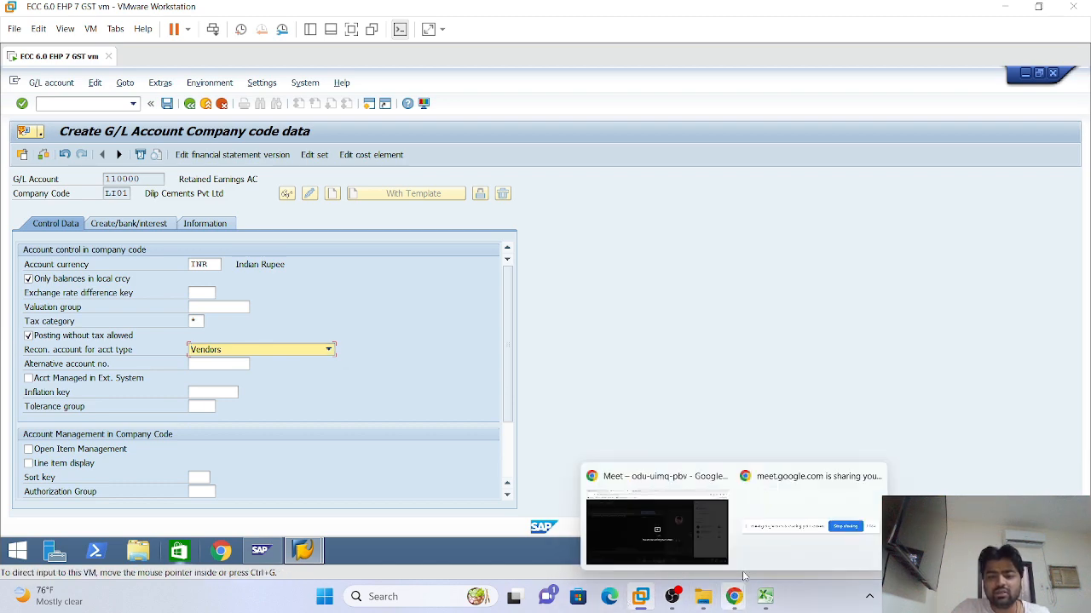
pyautogui.click(764, 596)
pyautogui.click(893, 339)
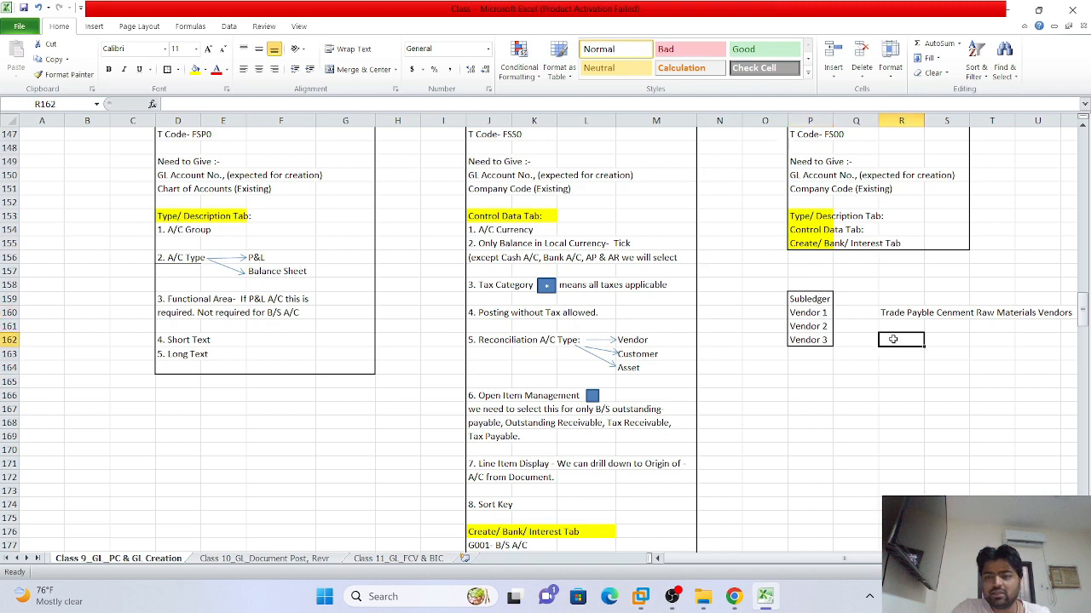
# Enter GL in cell R161 under the Trade Payble label, then switch back to SAP
pyautogui.moveTo(823, 315)
pyautogui.mouseDown()
pyautogui.moveTo(825, 353)
pyautogui.moveTo(825, 334)
pyautogui.mouseUp()
pyautogui.click(889, 312)
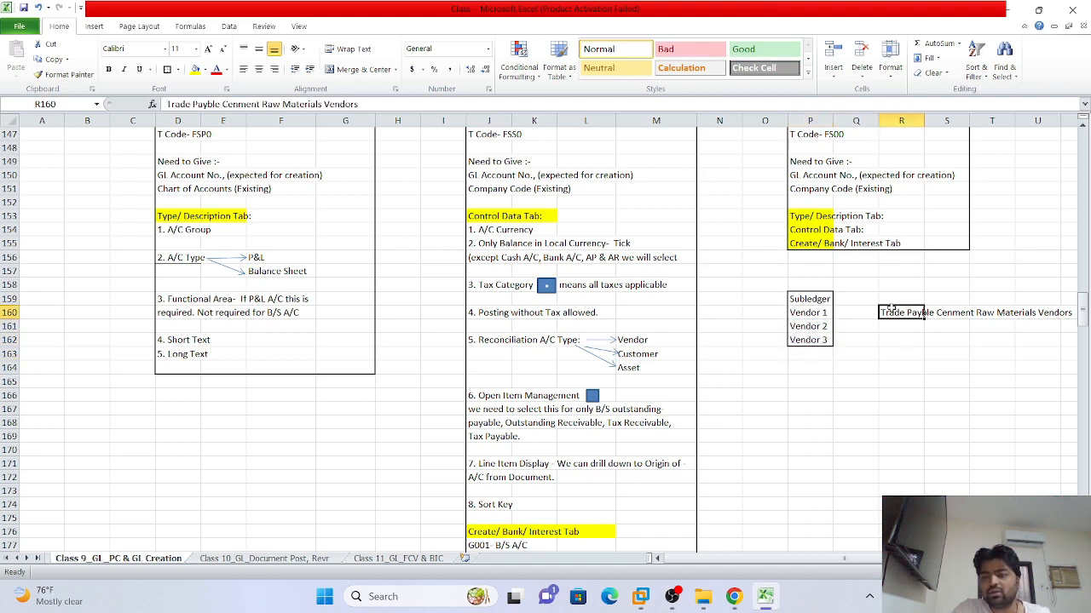
pyautogui.click(905, 327)
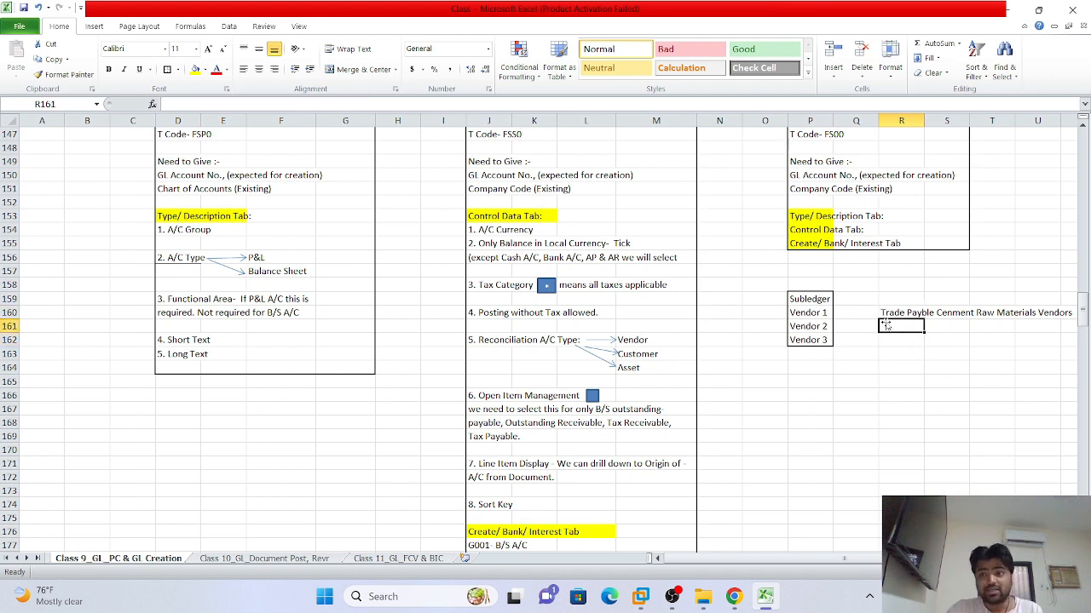
pyautogui.click(895, 315)
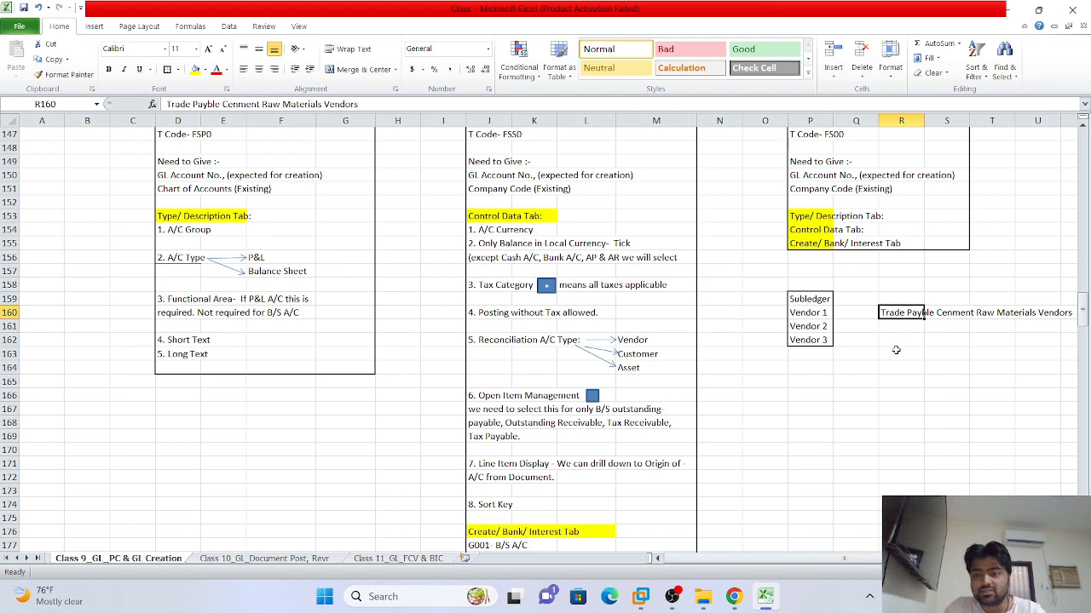
pyautogui.click(899, 328)
pyautogui.write('GL')
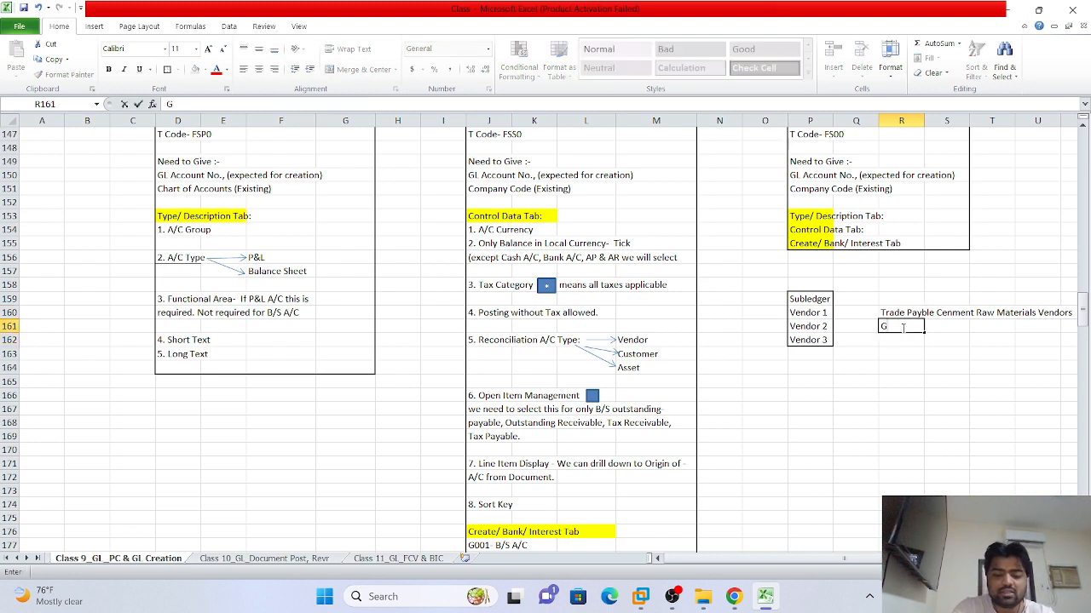
pyautogui.click(974, 395)
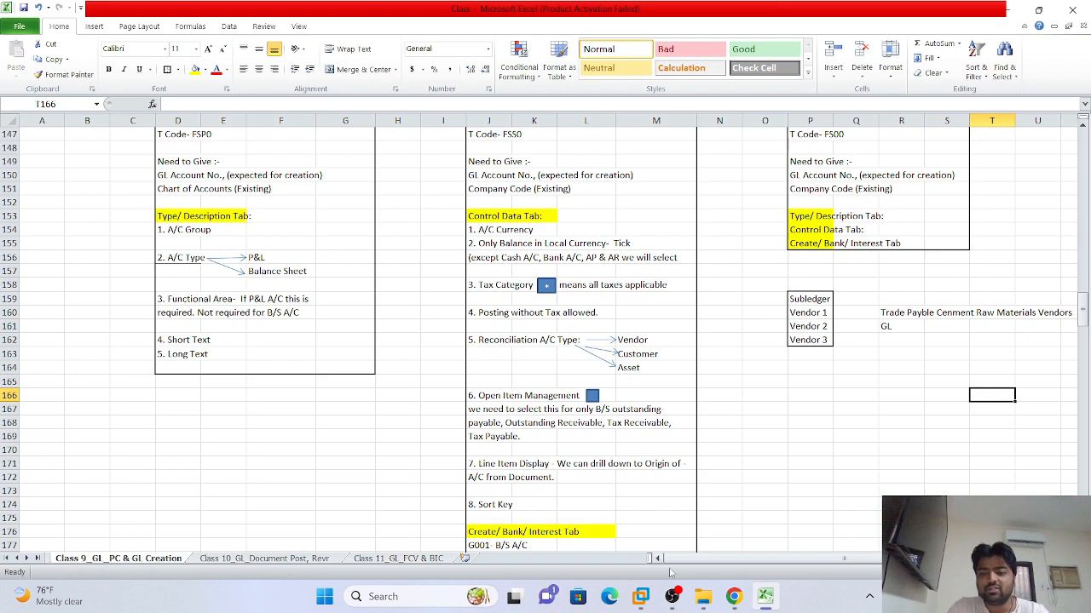
pyautogui.click(640, 596)
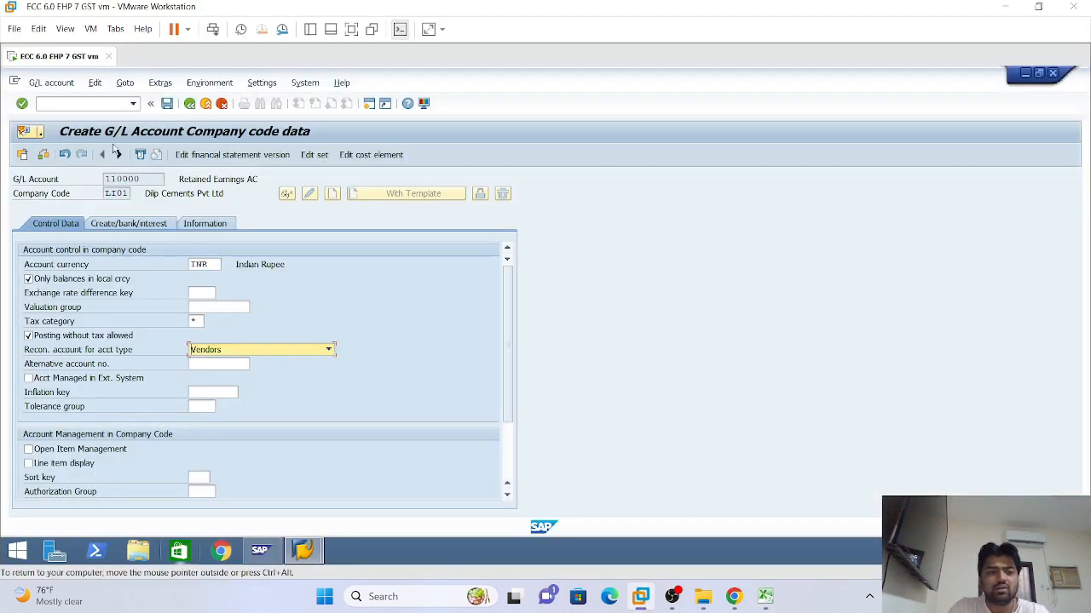
pyautogui.moveTo(143, 179); pyautogui.dragTo(110, 178)
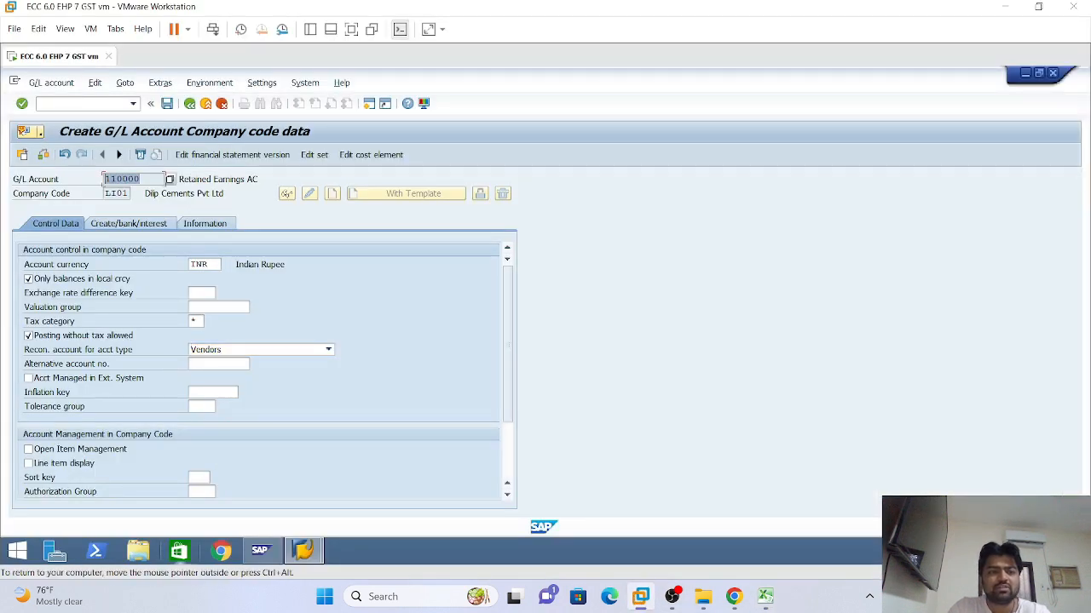
pyautogui.moveTo(749, 589)
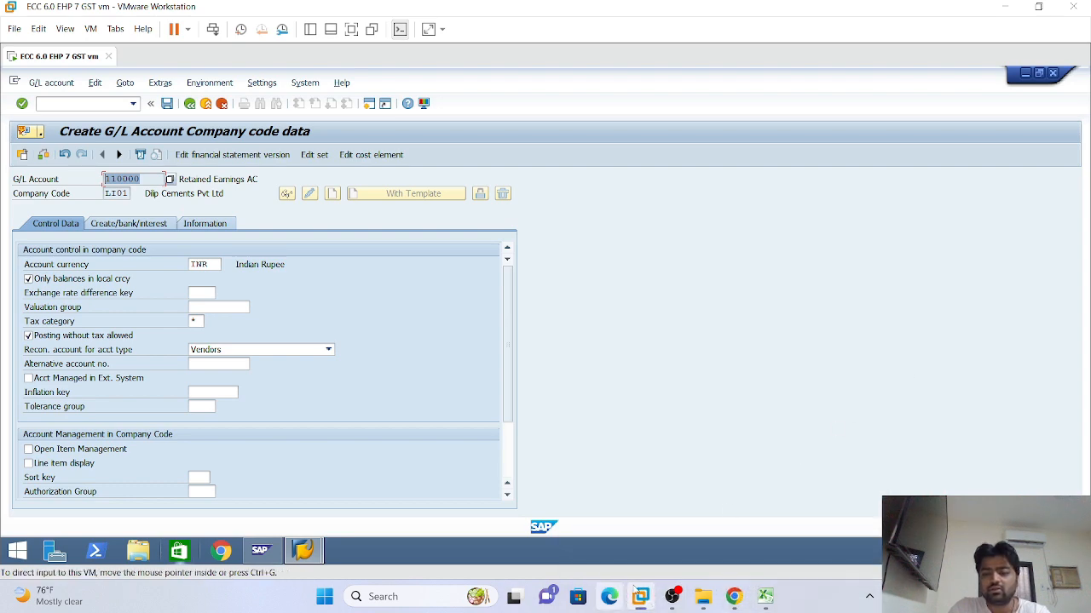
pyautogui.click(764, 596)
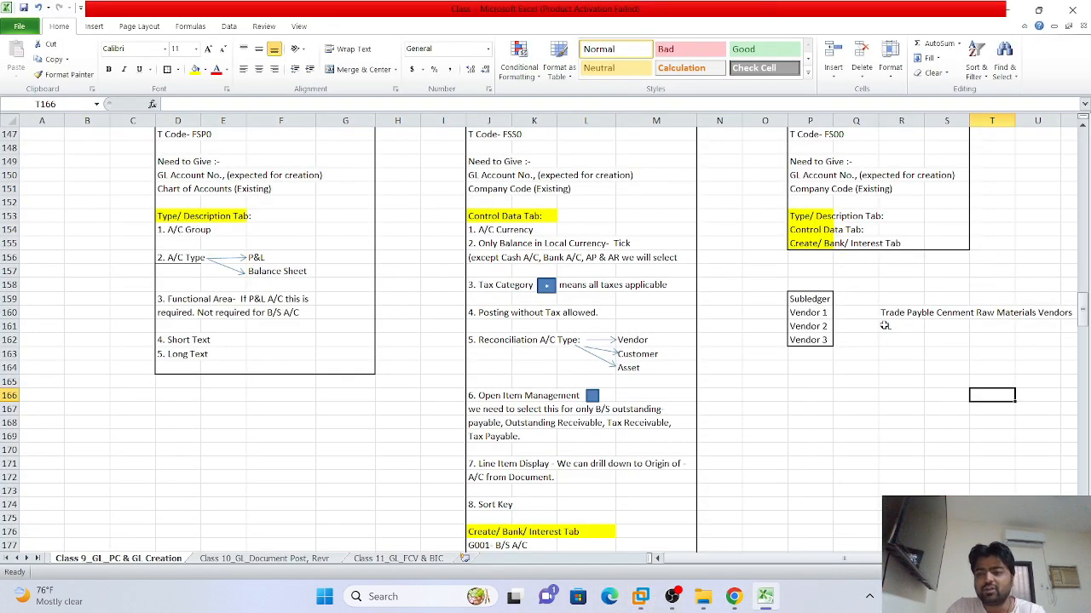
pyautogui.moveTo(886, 313); pyautogui.dragTo(910, 335)
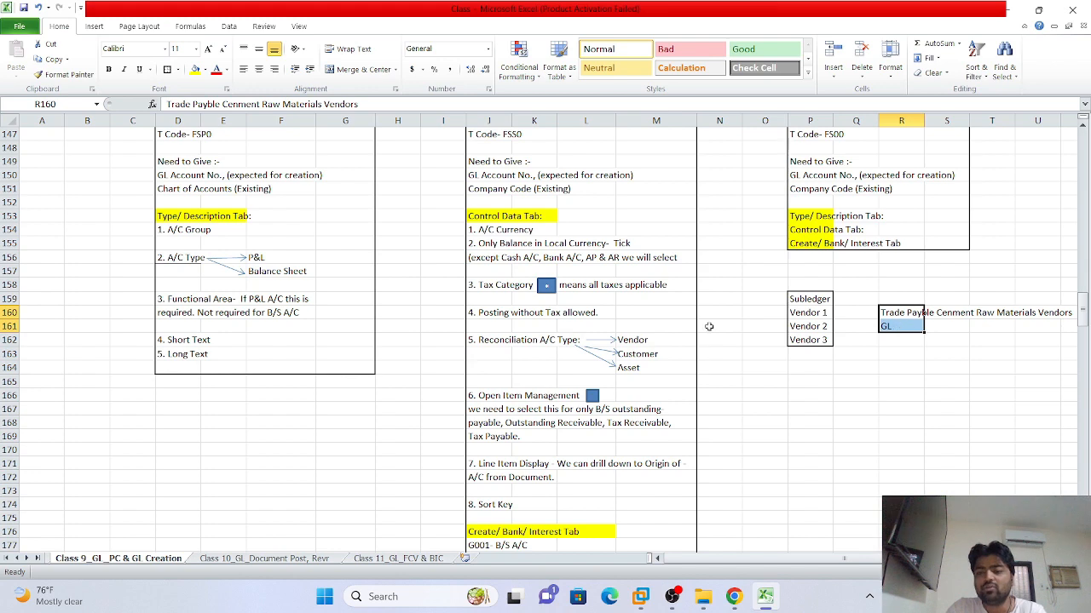
pyautogui.click(641, 597)
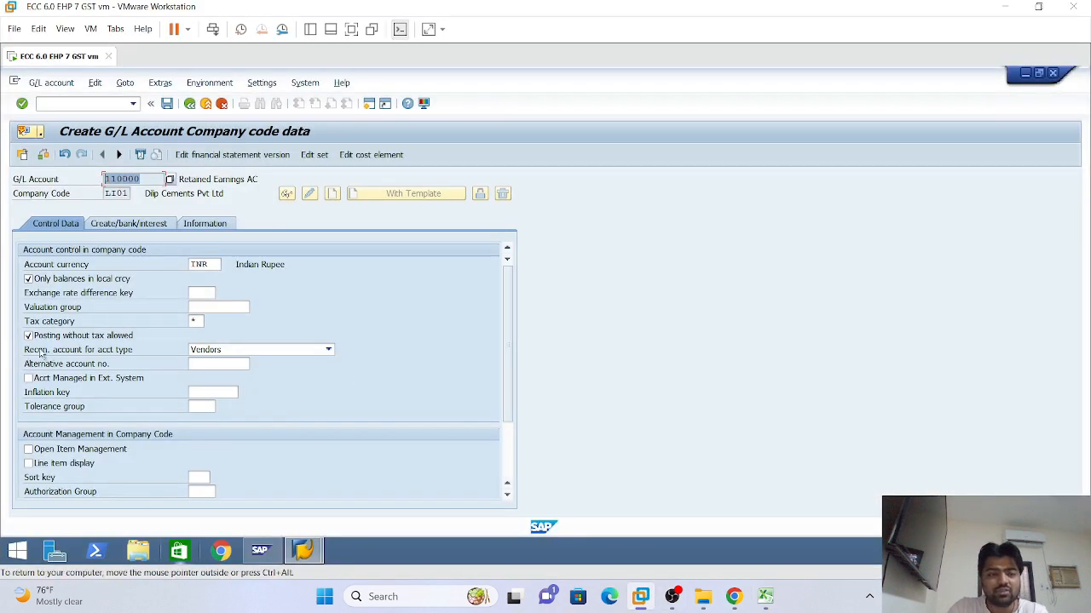
pyautogui.click(328, 350)
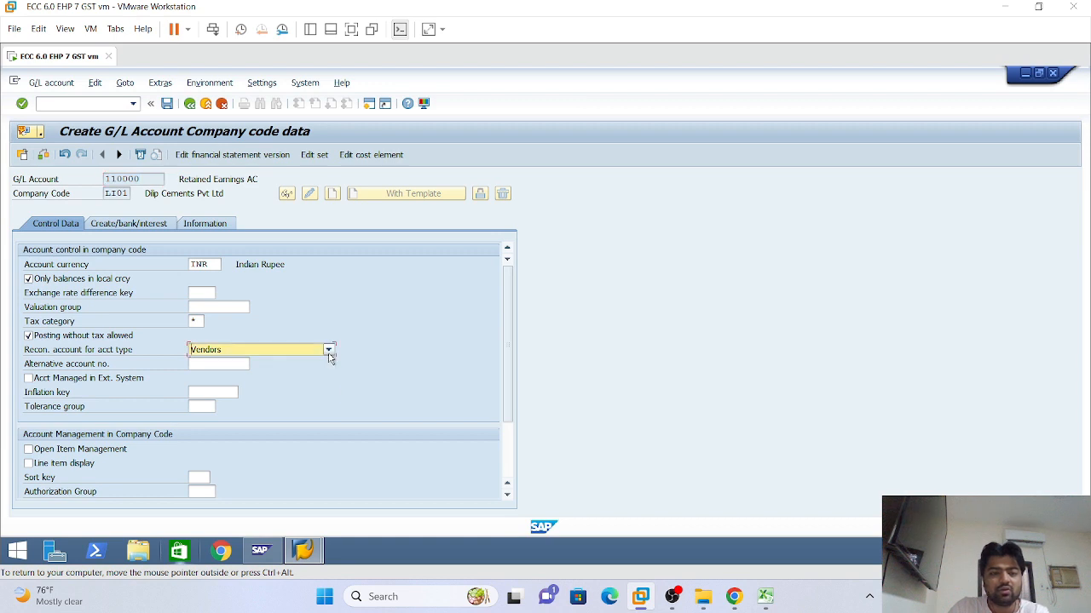
pyautogui.click(371, 327)
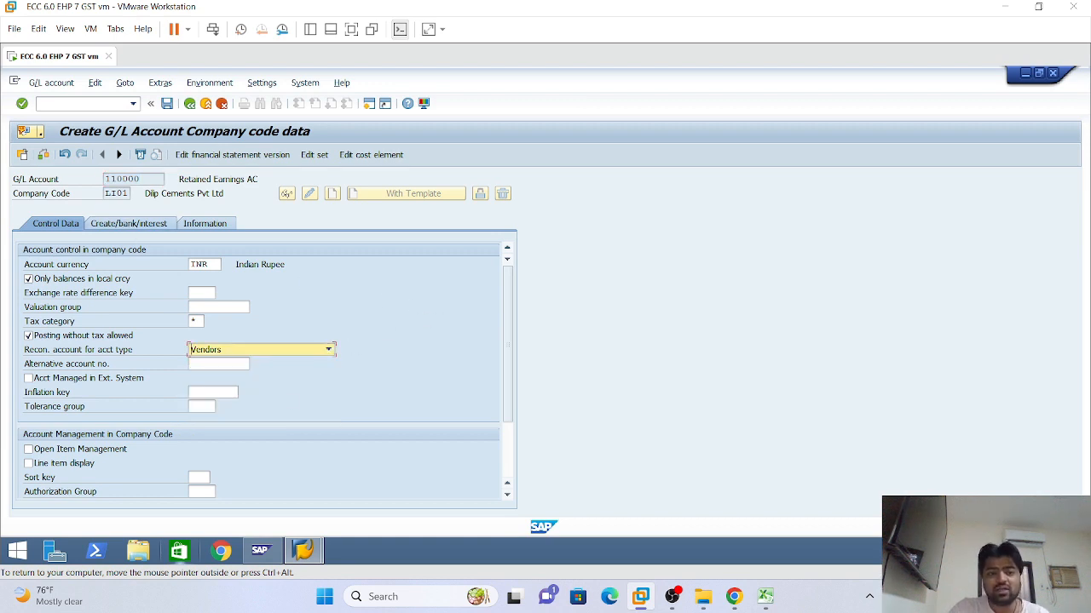
pyautogui.click(329, 350)
pyautogui.click(329, 350)
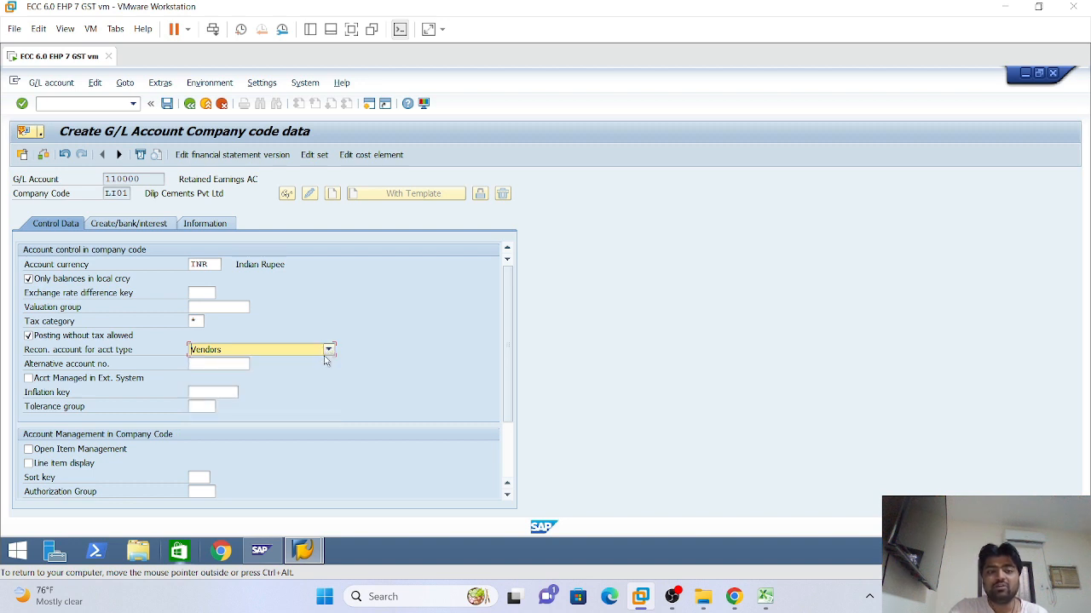
pyautogui.click(329, 350)
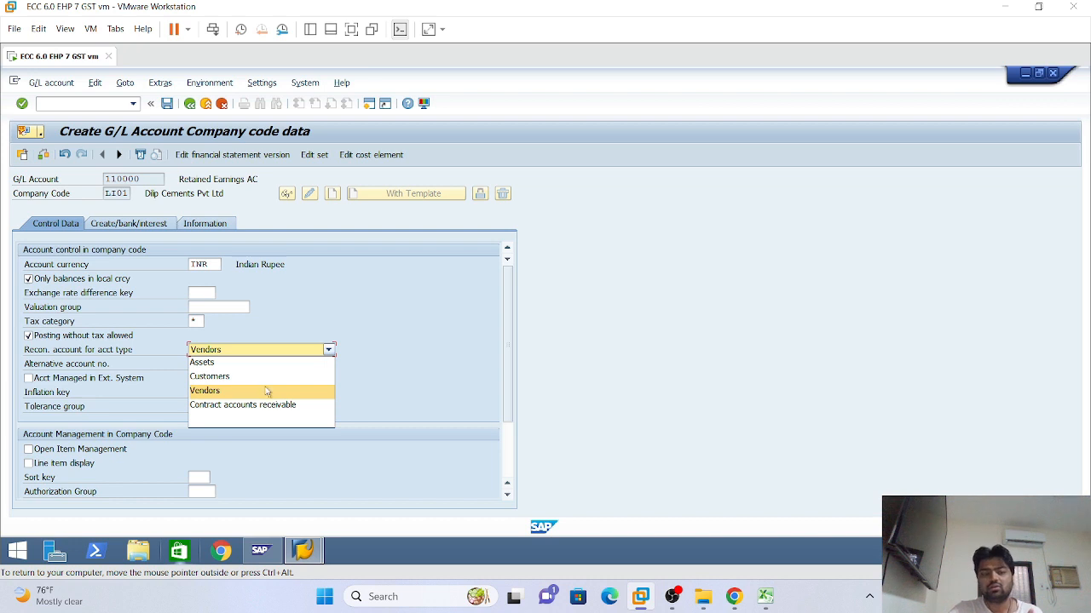
pyautogui.click(440, 288)
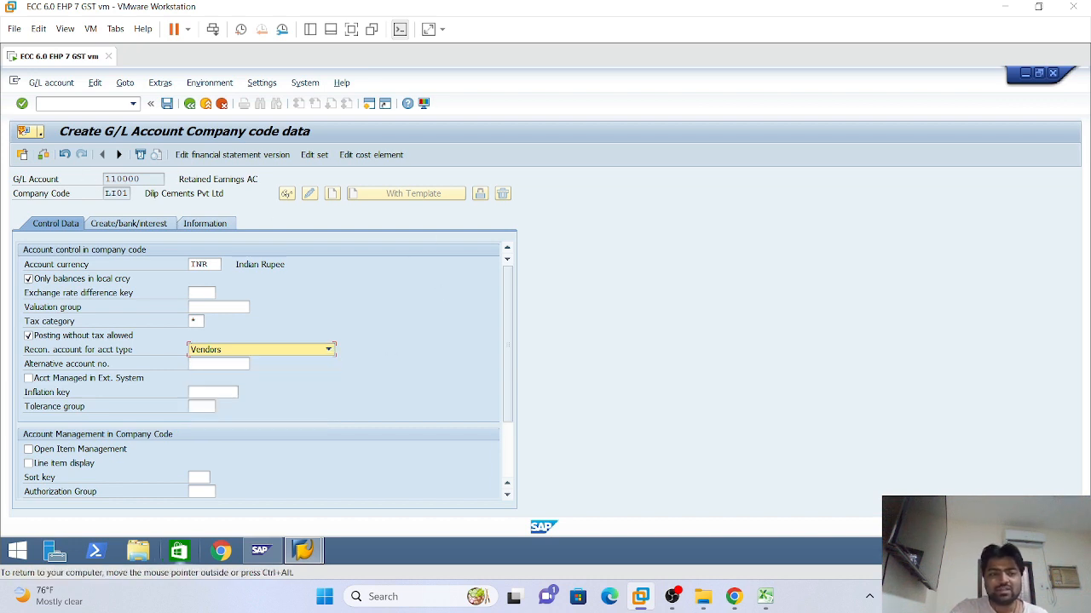
pyautogui.doubleClick(128, 179)
pyautogui.click(143, 179)
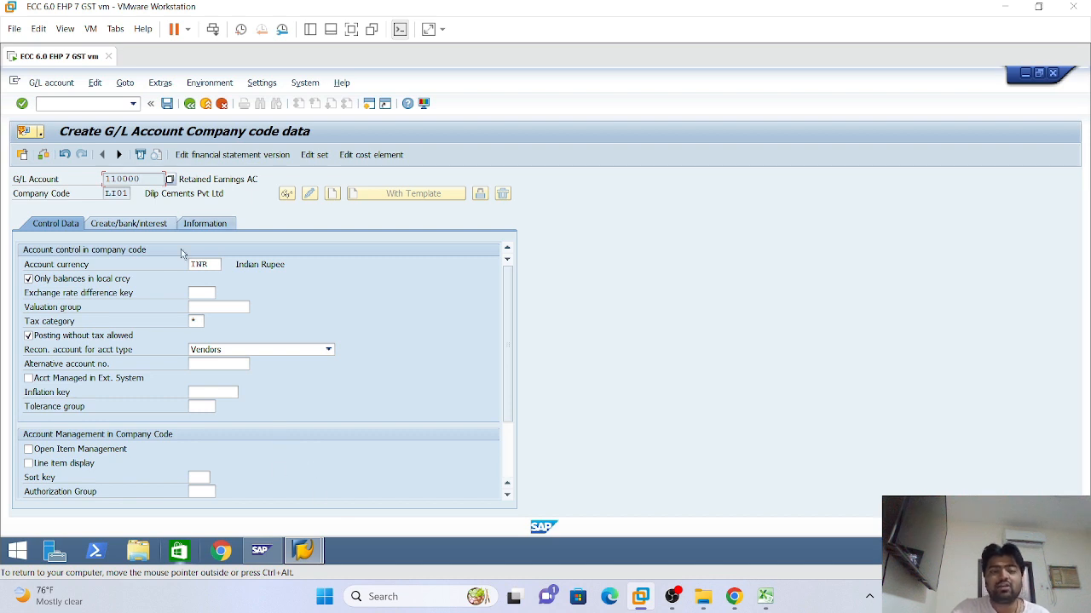
pyautogui.moveTo(302, 551)
pyautogui.moveTo(140, 179); pyautogui.dragTo(104, 179)
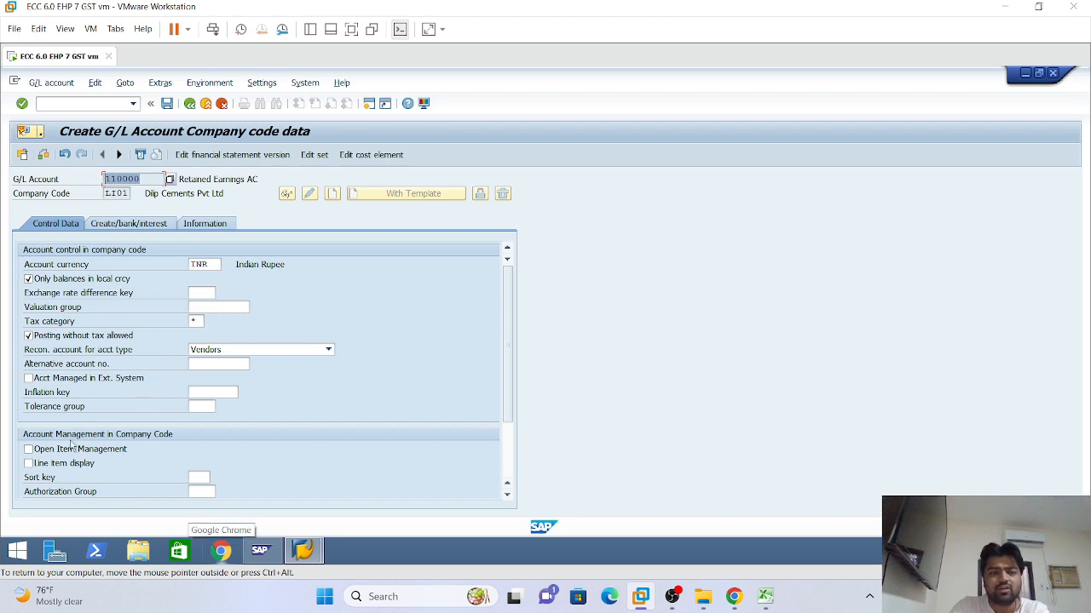
pyautogui.moveTo(302, 552)
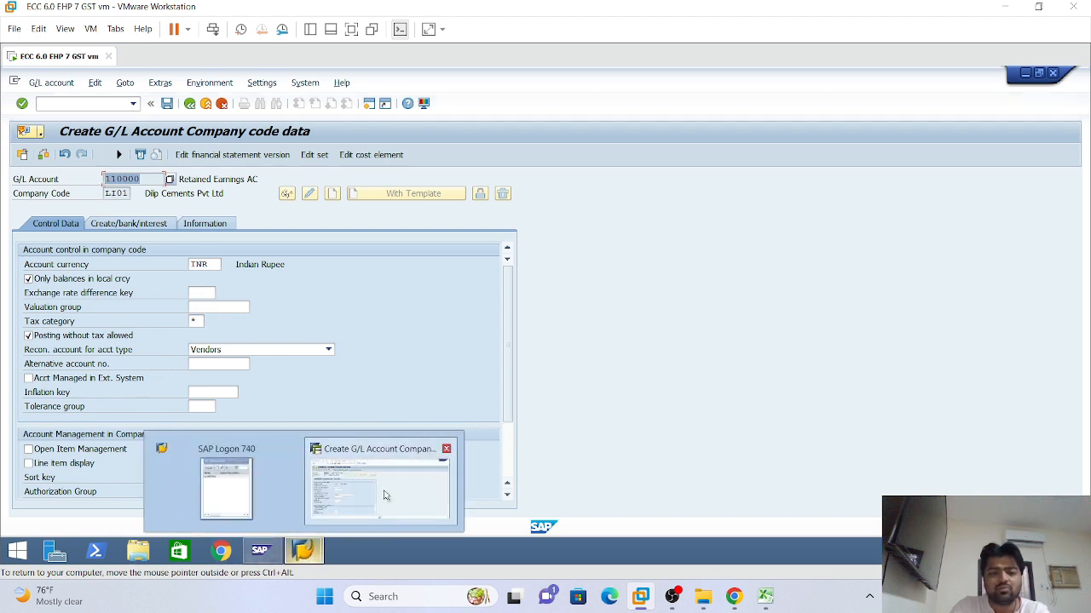
pyautogui.click(383, 495)
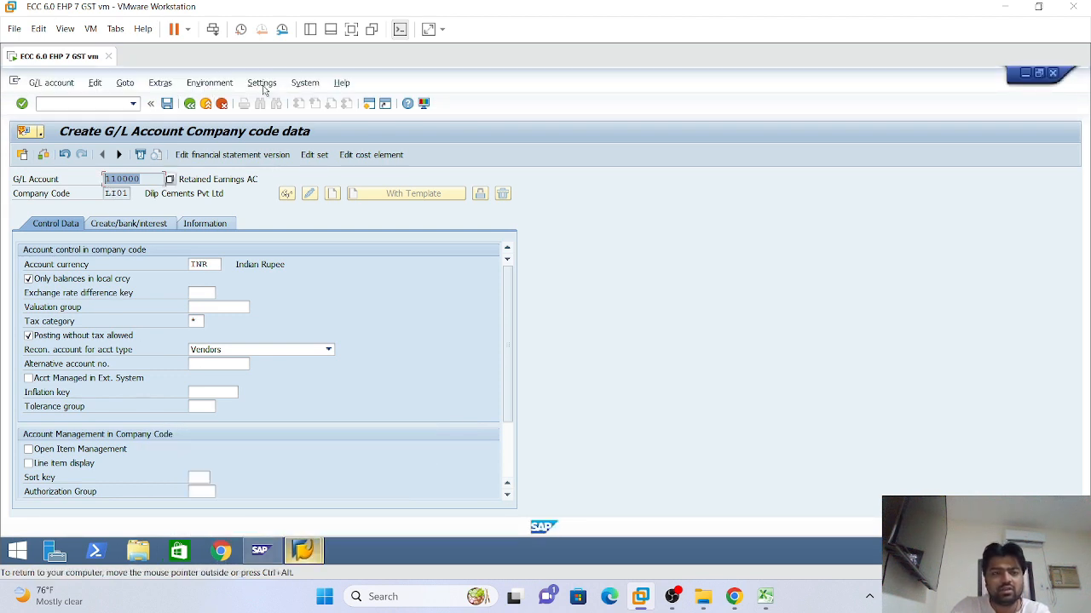
pyautogui.click(302, 87)
# In a new SAP session, start the vendor display transaction FK03
pyautogui.click(303, 99)
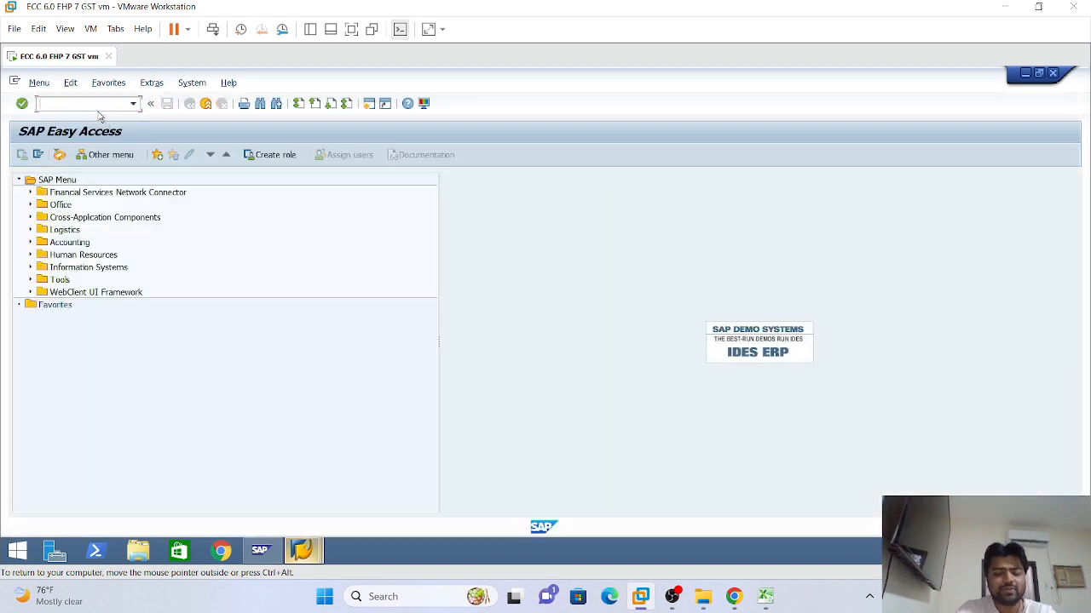
pyautogui.write('/nf')
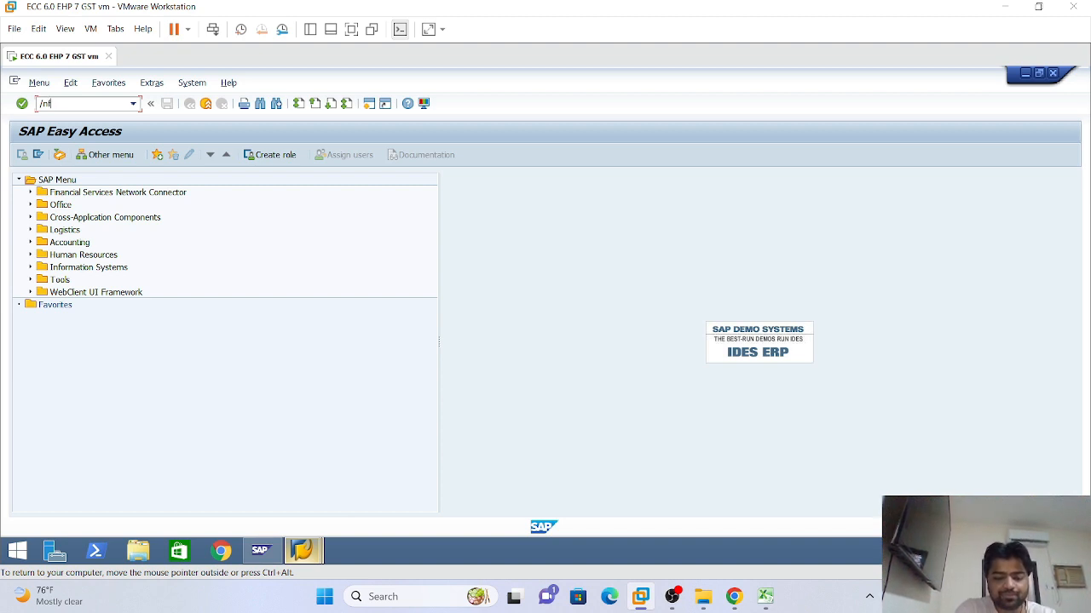
pyautogui.write('k03')
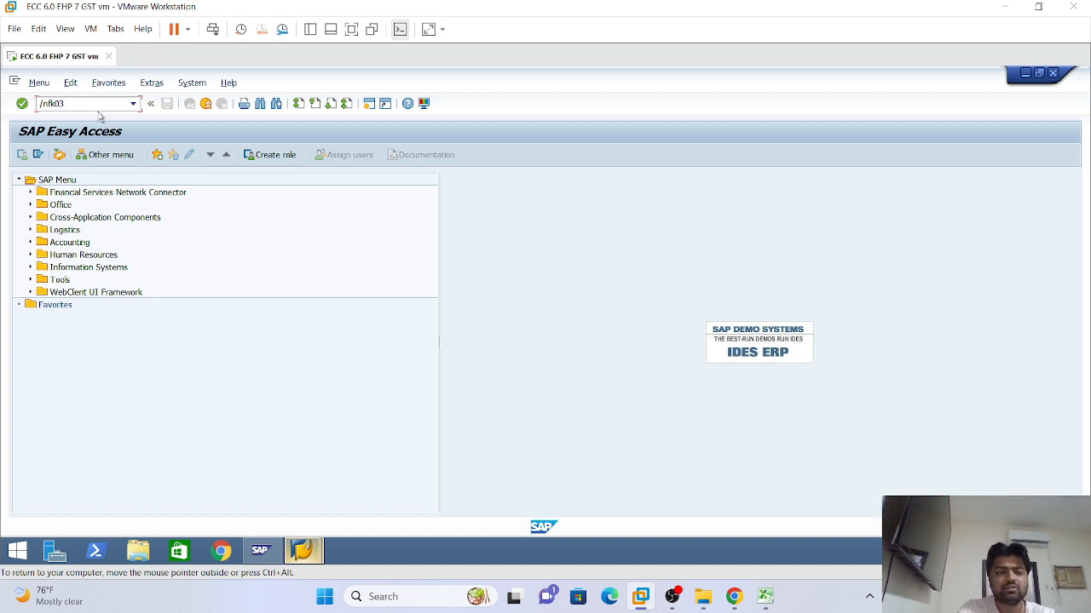
pyautogui.press('Return')
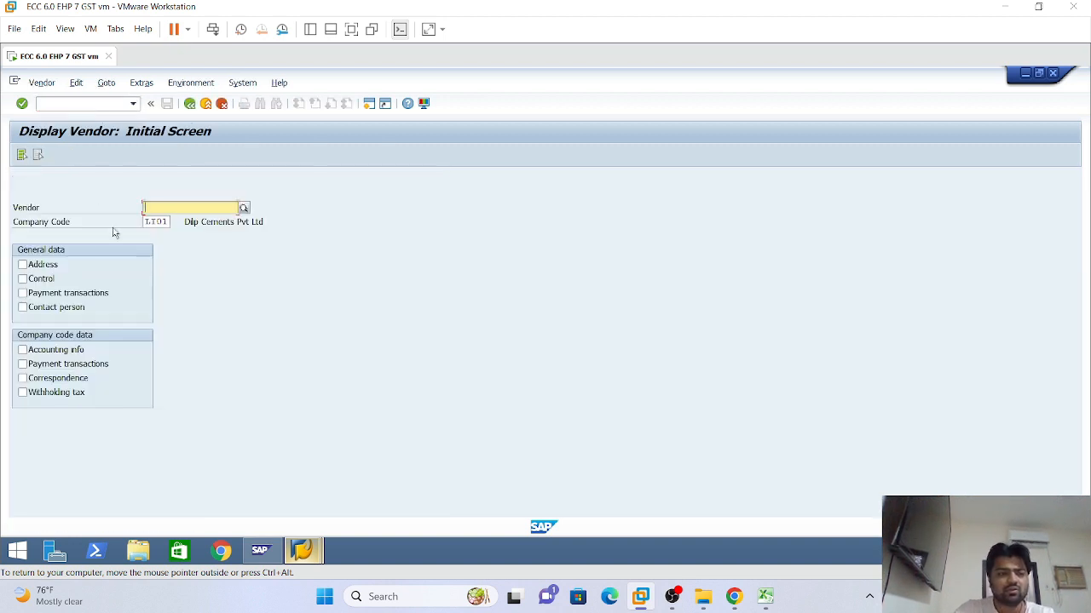
# Tick only Accounting info and look up vendor 4000000, which isn't created for LI01
pyautogui.click(24, 294)
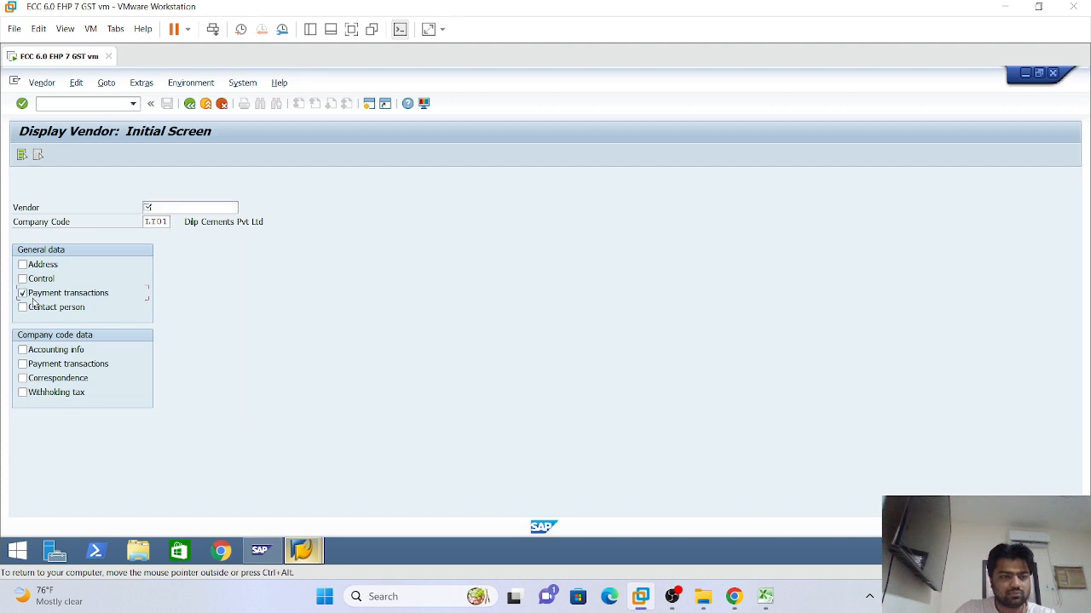
pyautogui.click(22, 350)
pyautogui.click(22, 364)
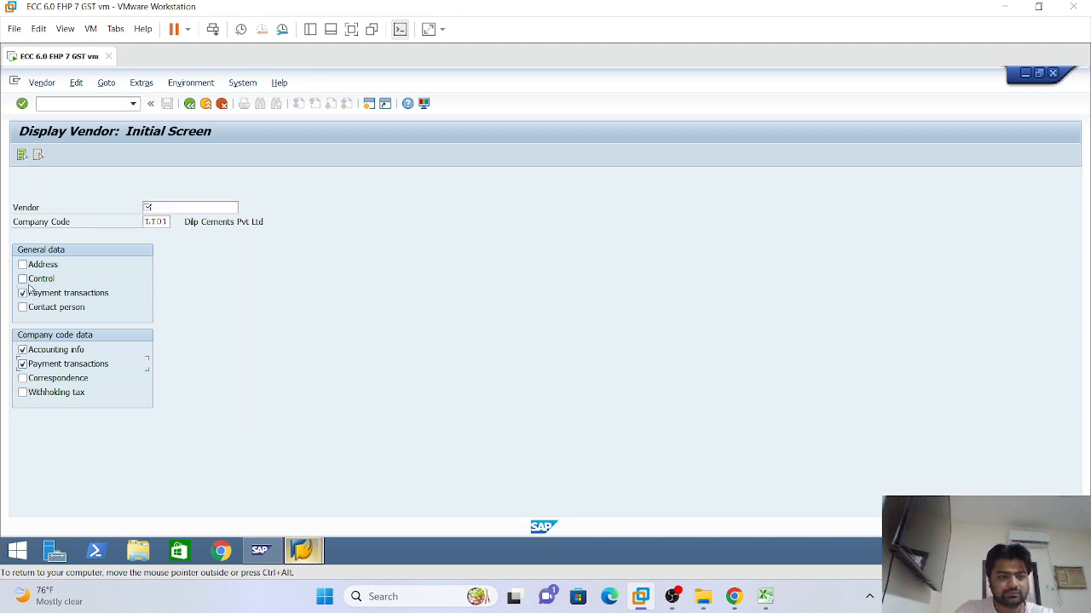
pyautogui.click(22, 293)
pyautogui.click(22, 364)
pyautogui.click(148, 207)
pyautogui.click(168, 234)
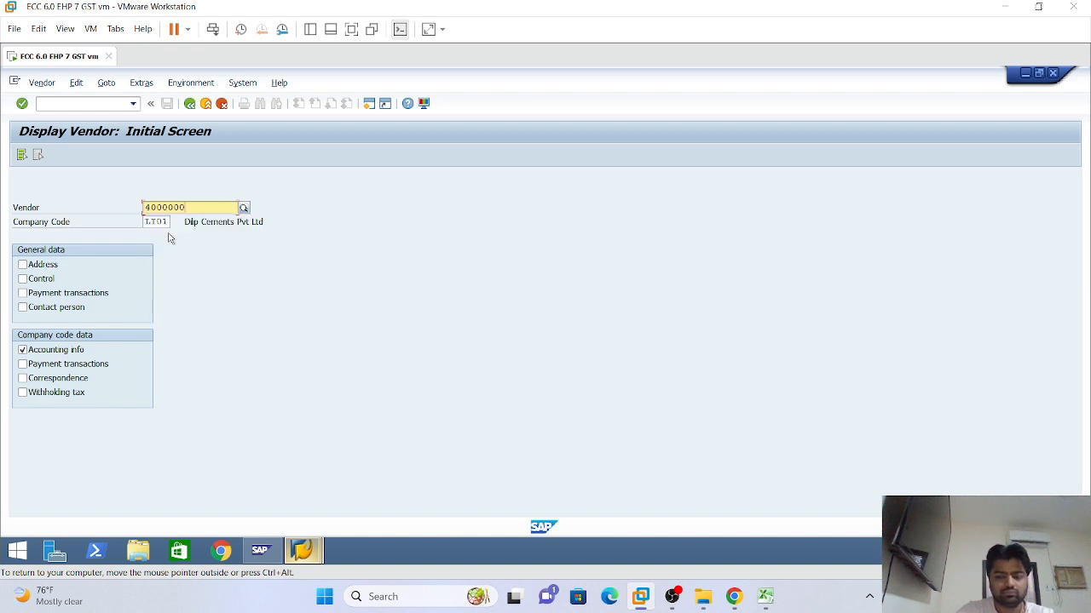
pyautogui.press('Return')
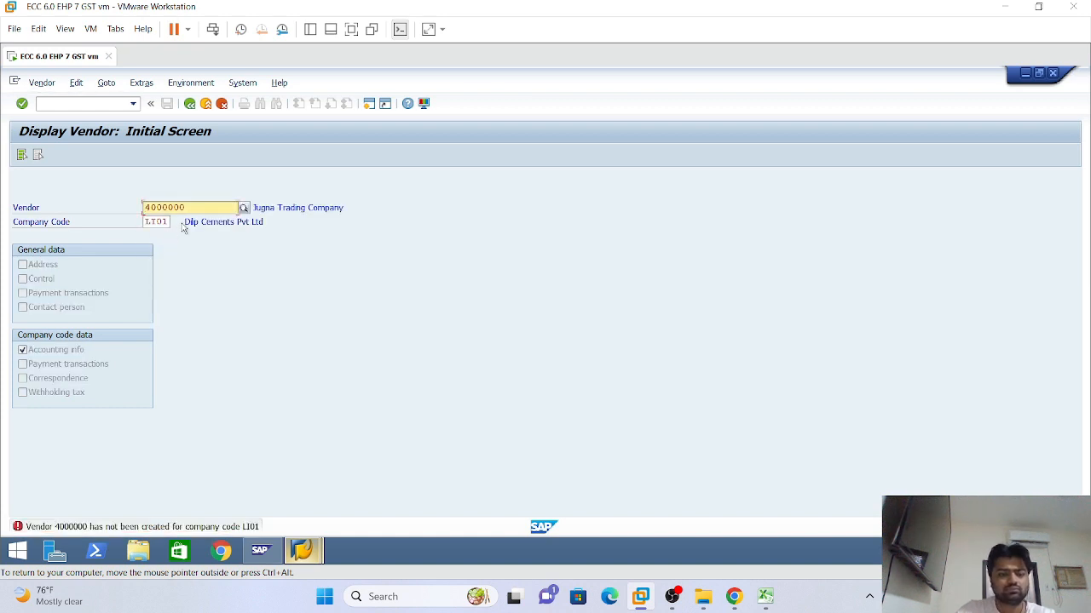
pyautogui.click(147, 224)
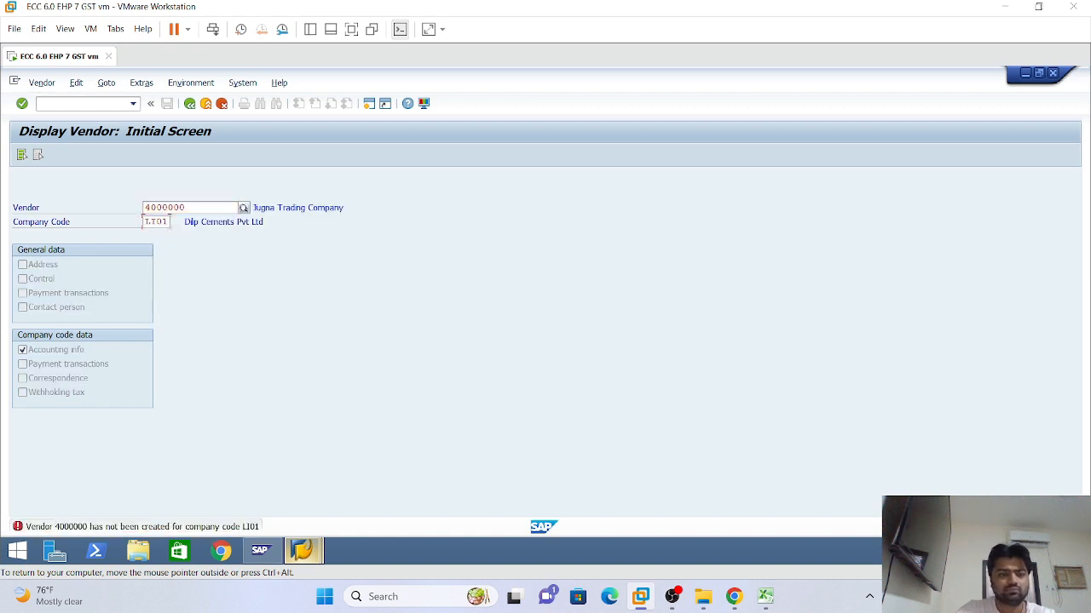
# Show vendor 4000000's accounting info for company code GI01 and inspect reconciliation account 150000
pyautogui.write('GI01')
pyautogui.press('Return')
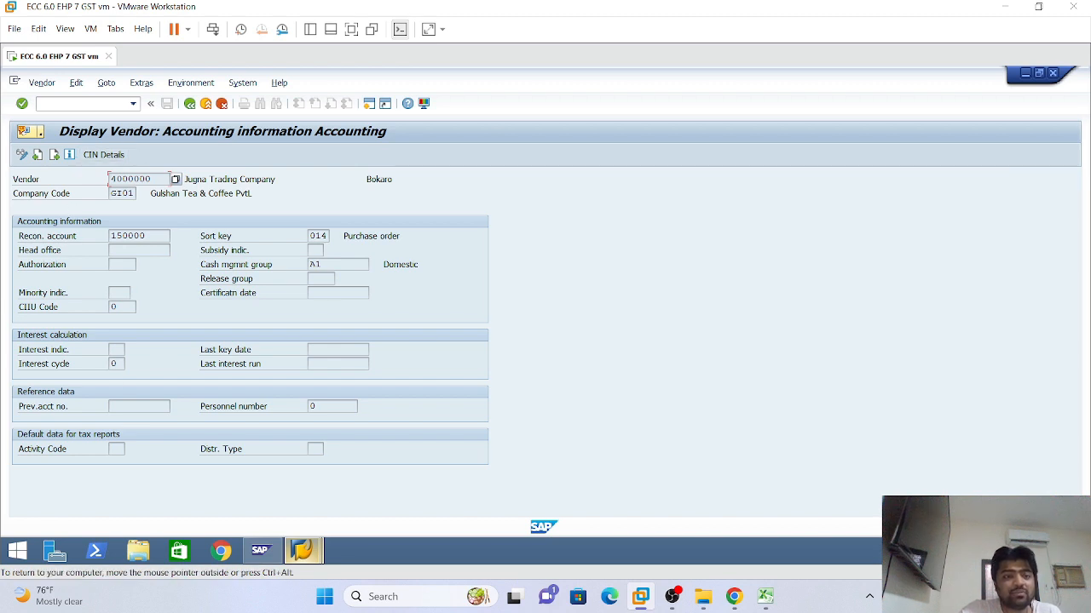
pyautogui.doubleClick(129, 236)
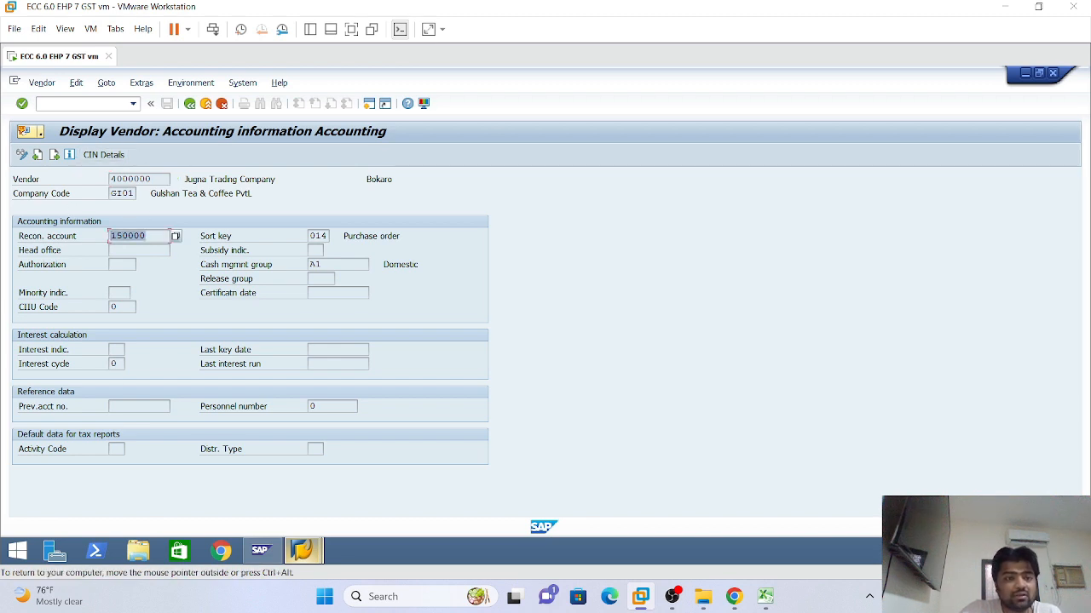
pyautogui.click(129, 179)
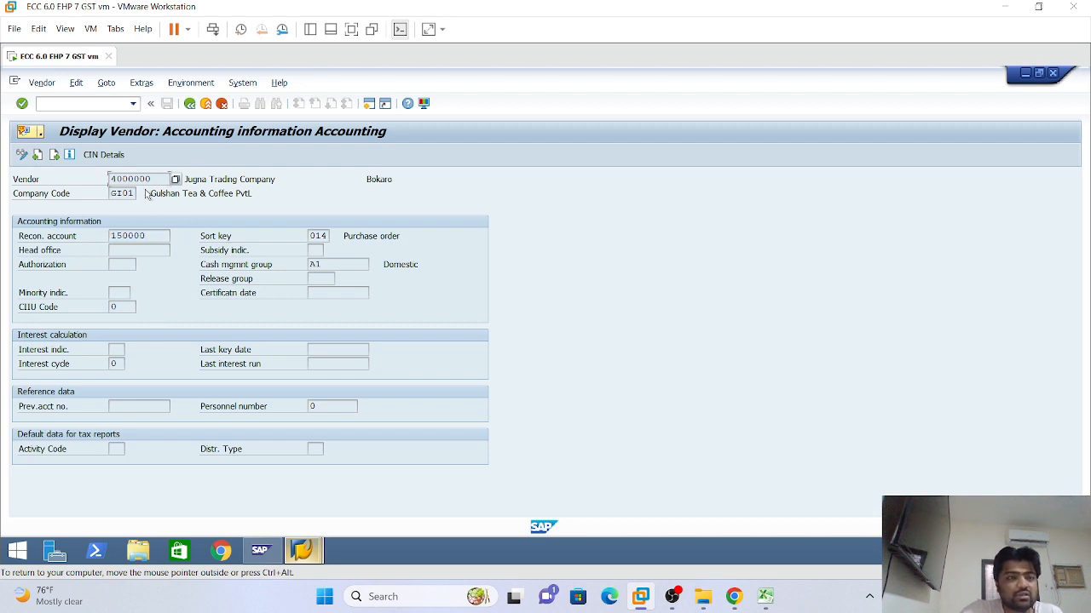
pyautogui.doubleClick(129, 179)
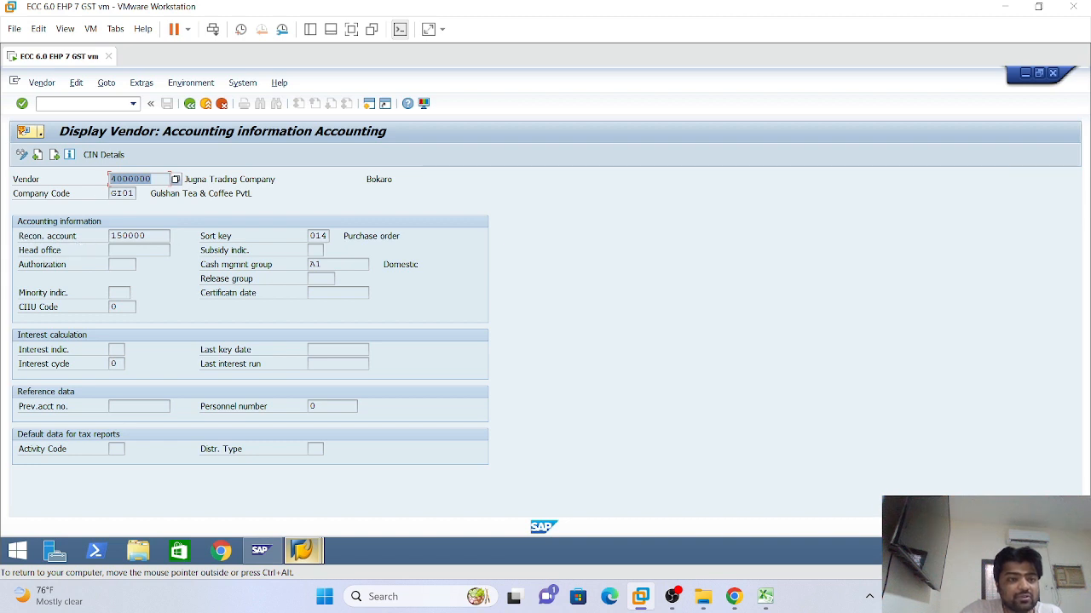
pyautogui.moveTo(146, 236); pyautogui.dragTo(116, 236)
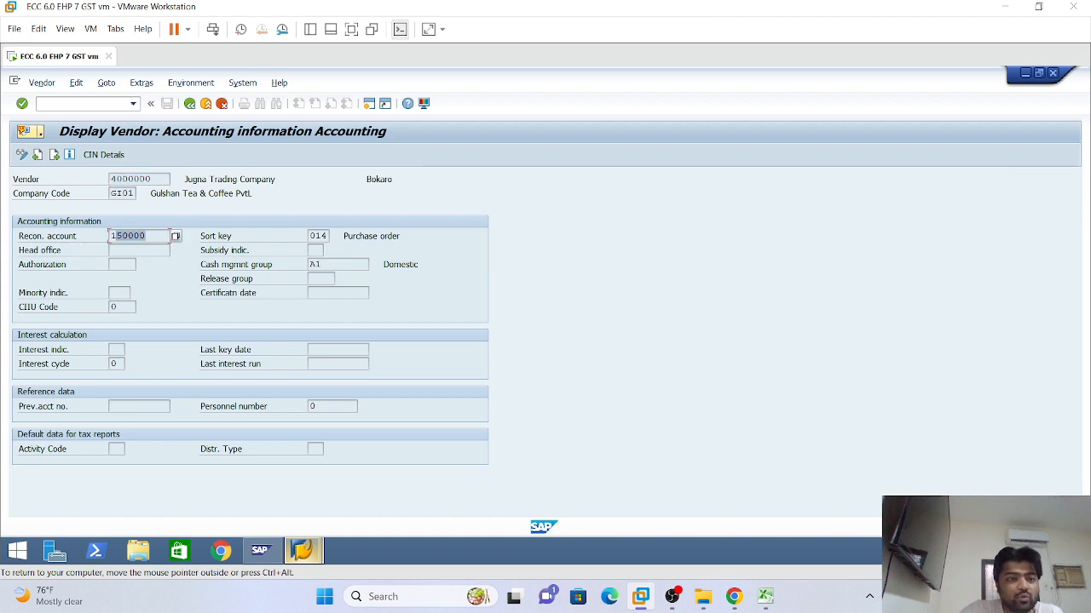
pyautogui.click(121, 179)
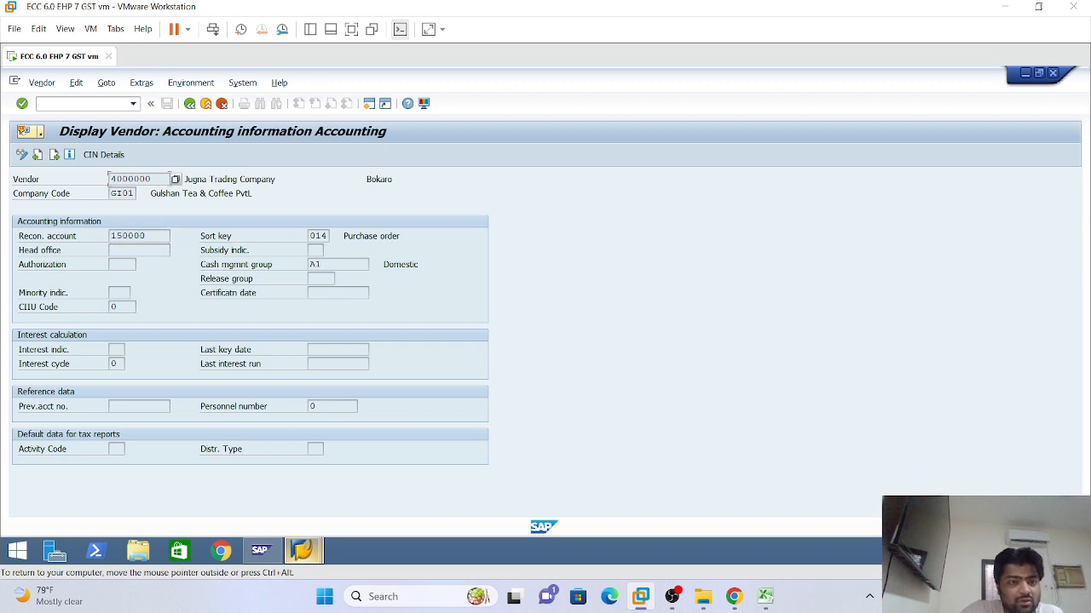
pyautogui.moveTo(152, 178); pyautogui.dragTo(111, 179)
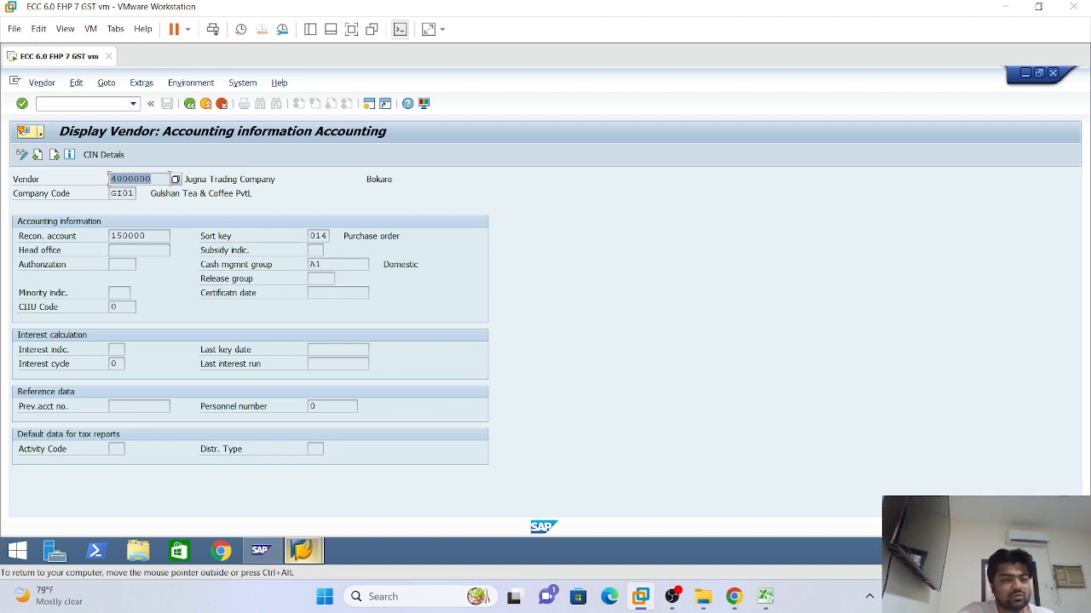
pyautogui.click(123, 236)
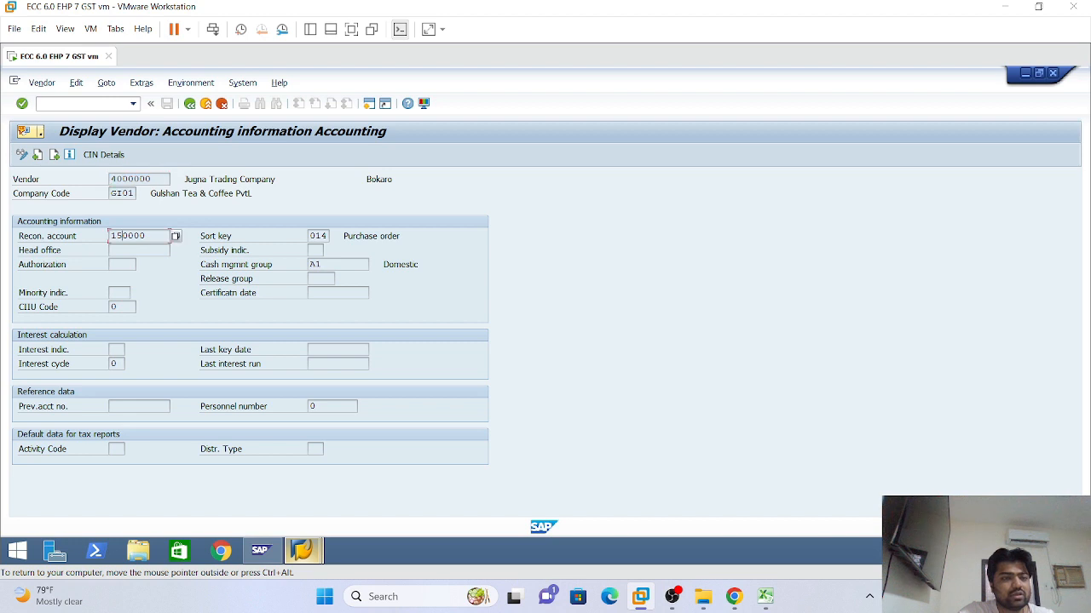
pyautogui.doubleClick(128, 239)
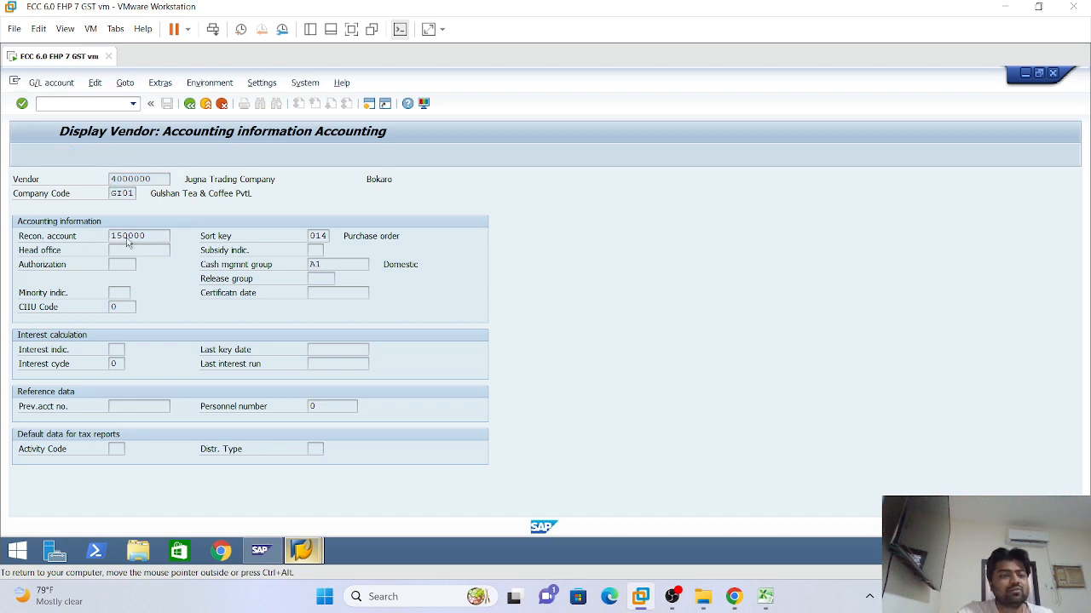
pyautogui.click(189, 104)
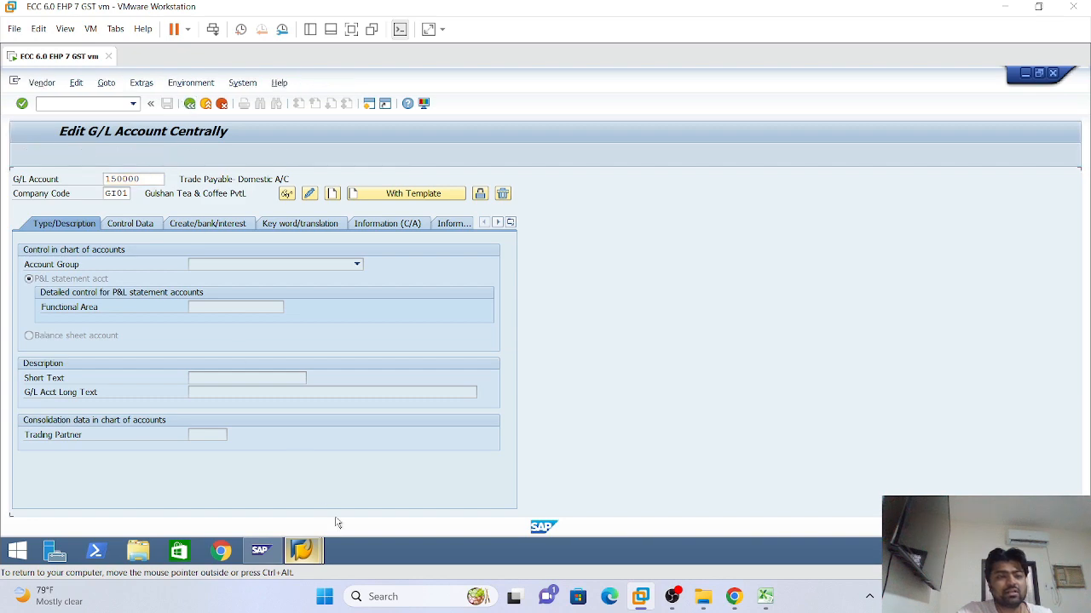
pyautogui.click(765, 599)
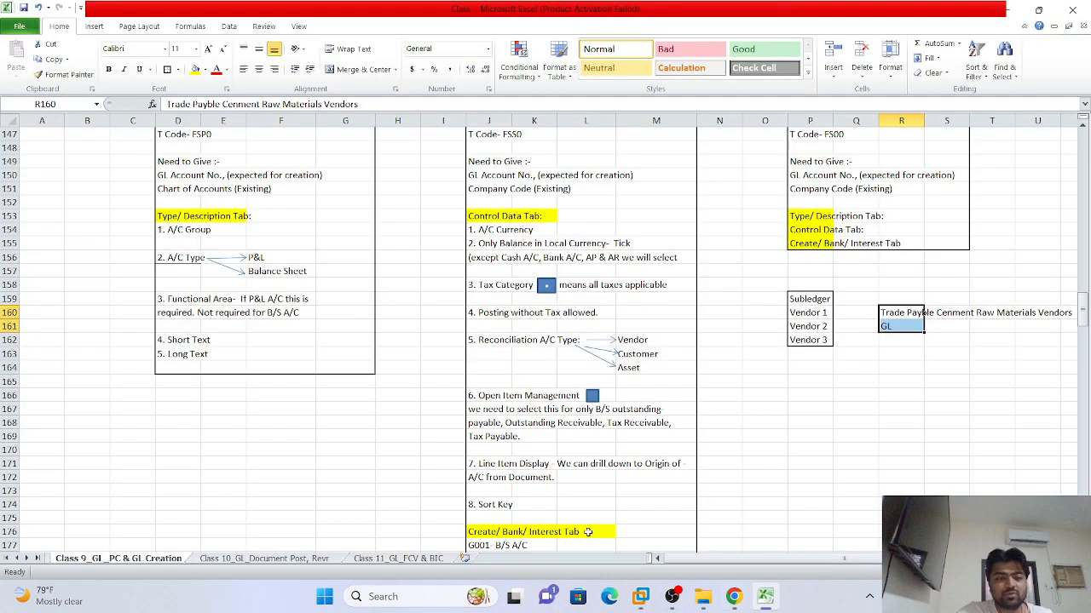
pyautogui.click(640, 596)
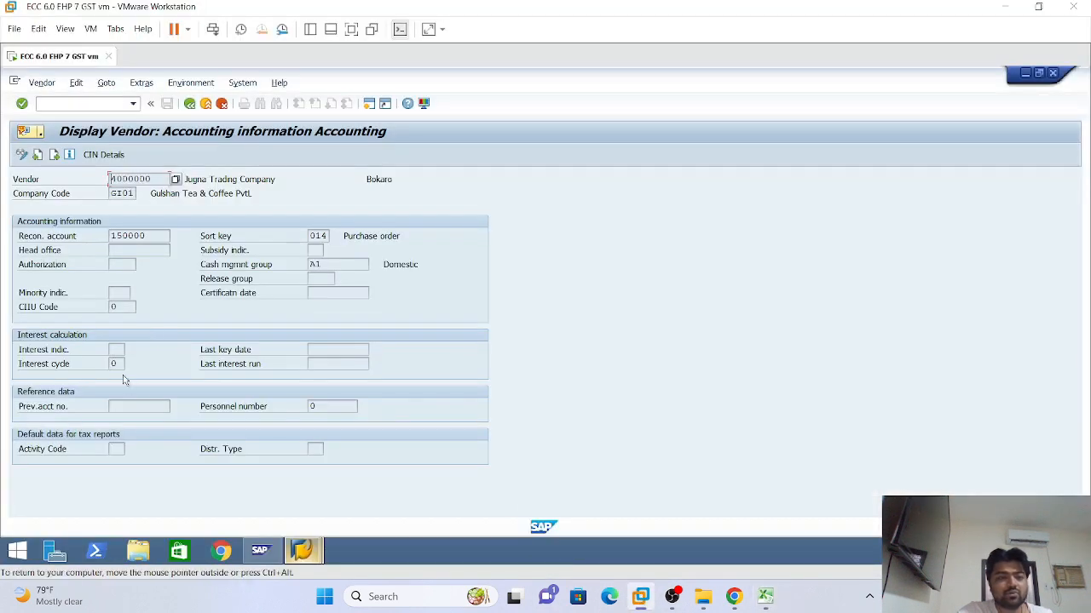
pyautogui.moveTo(302, 551)
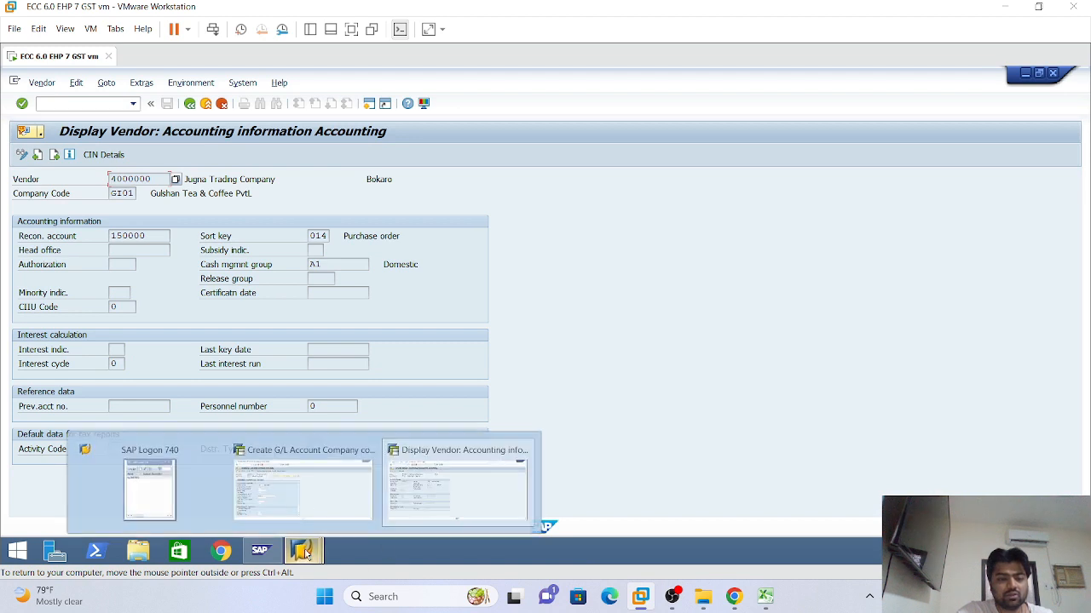
pyautogui.click(307, 479)
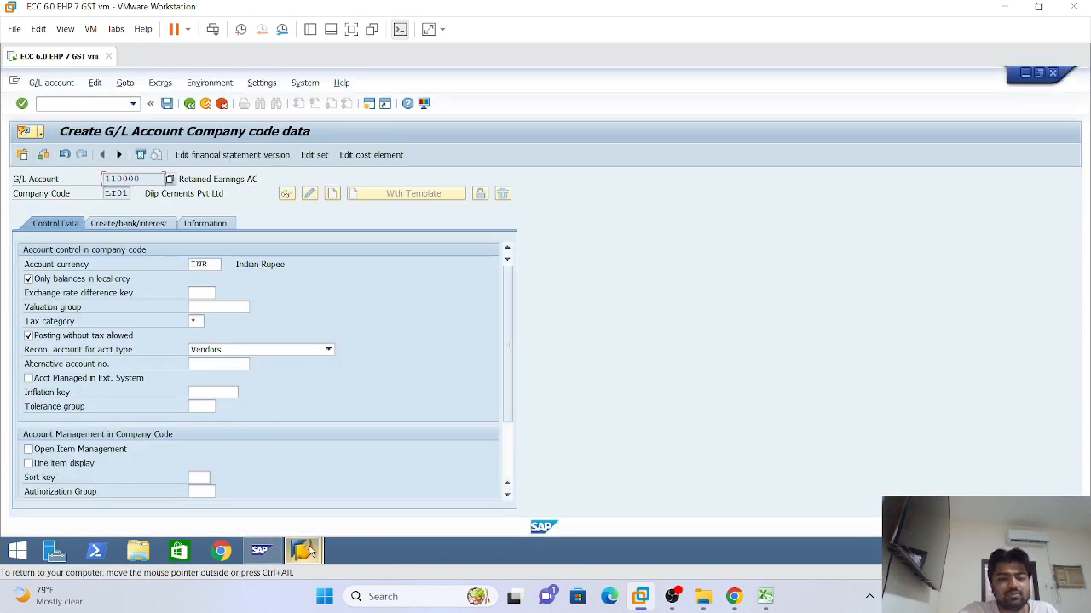
pyautogui.moveTo(305, 556)
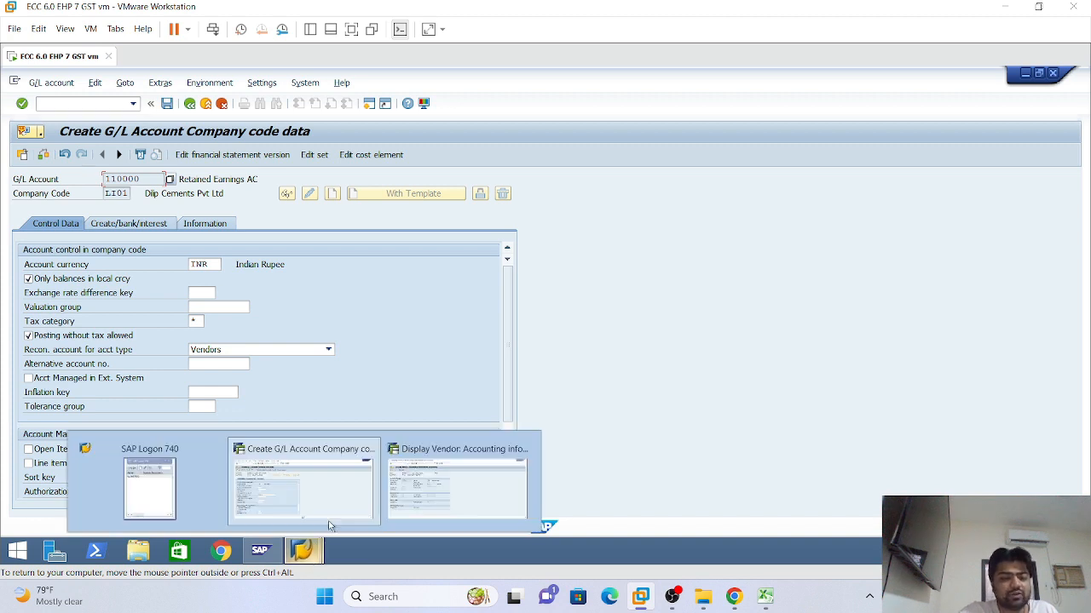
pyautogui.click(453, 473)
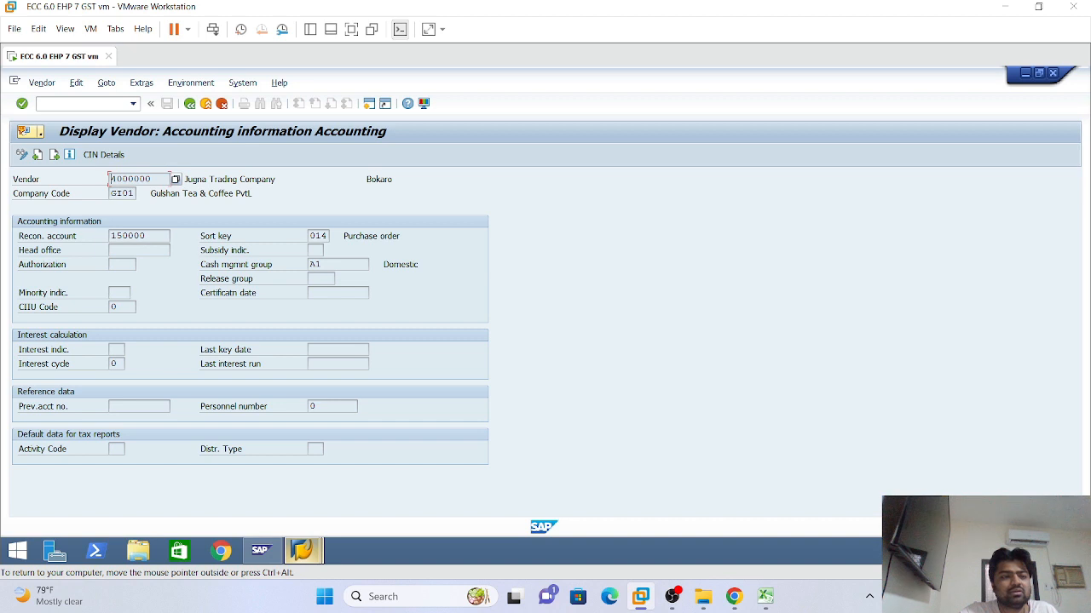
pyautogui.doubleClick(128, 235)
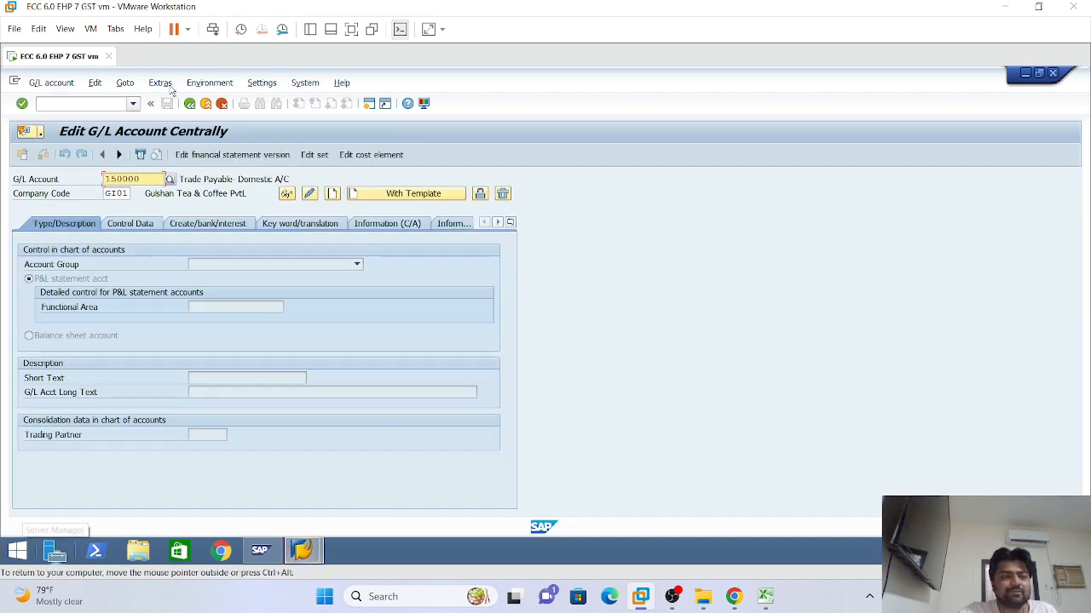
pyautogui.click(190, 104)
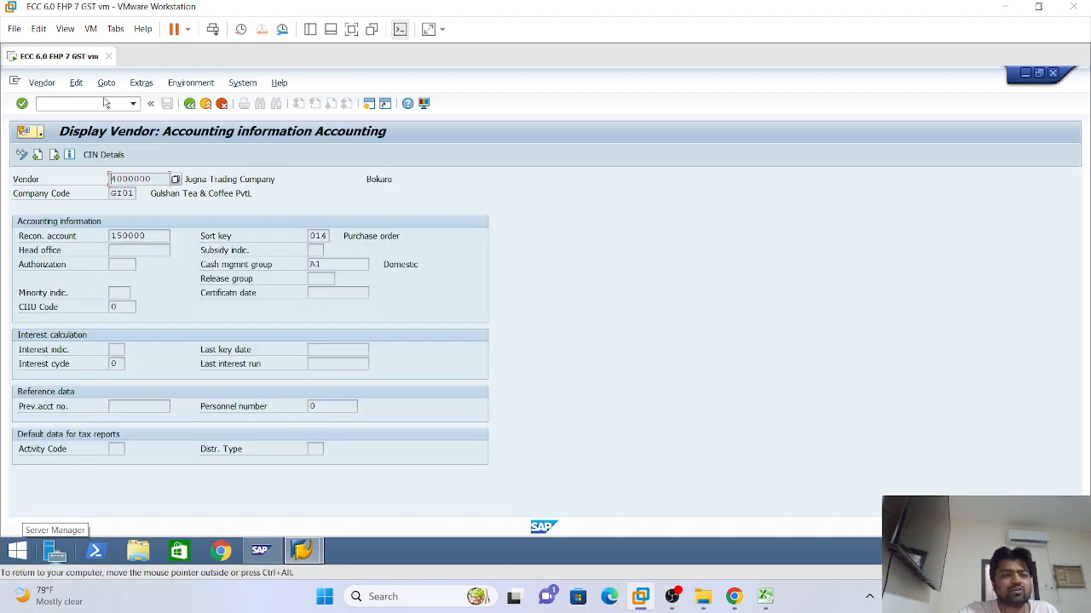
pyautogui.click(133, 103)
pyautogui.click(74, 105)
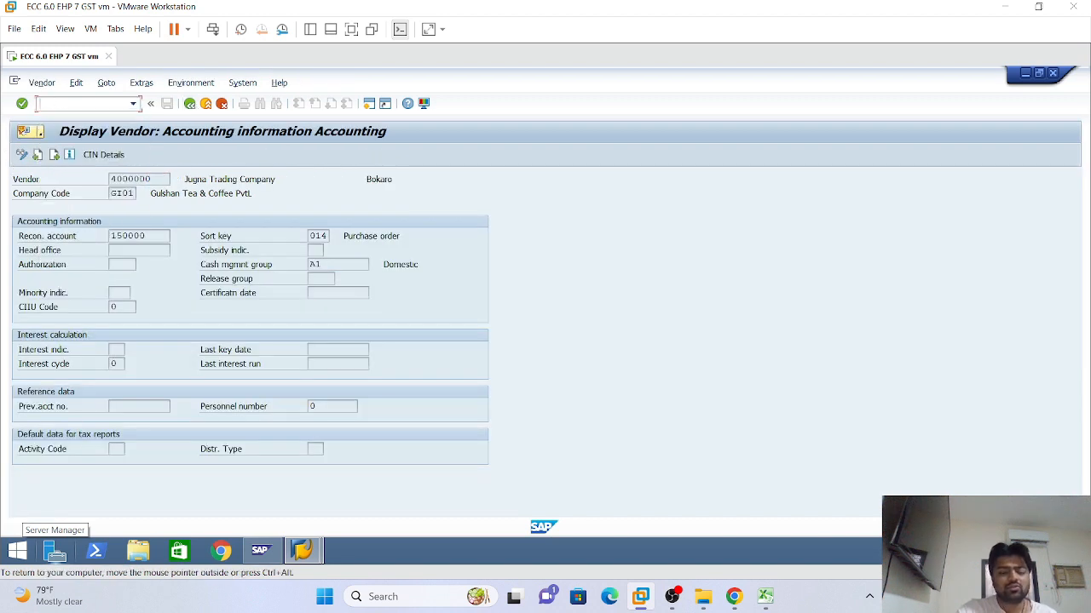
# Run FBL1N with All items to list vendor 4000000's 15 line items, then open the first document
pyautogui.write('/nfbl')
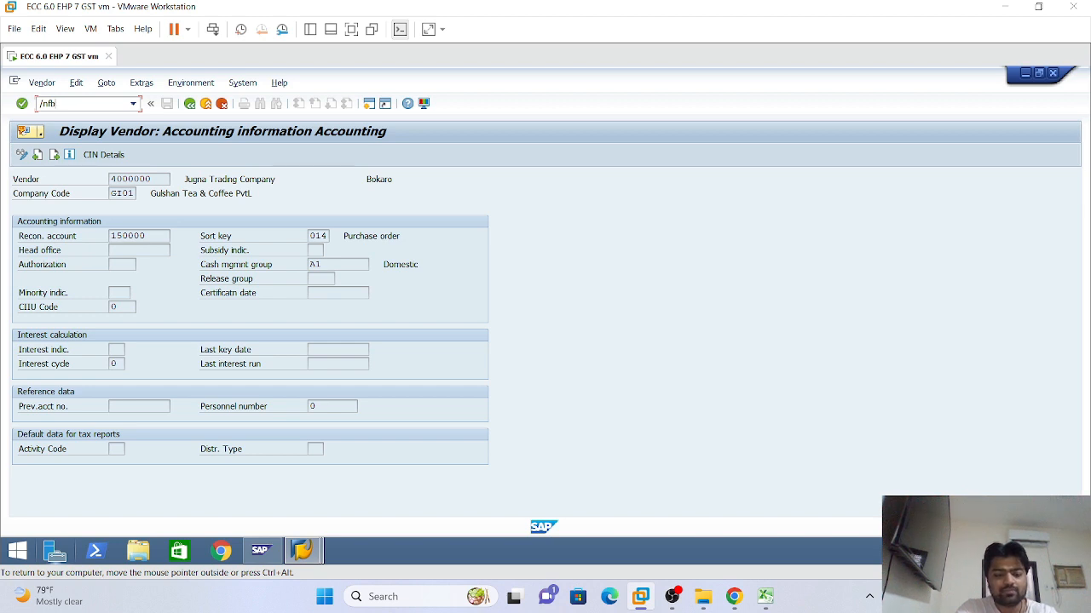
pyautogui.write('1n')
pyautogui.press('Return')
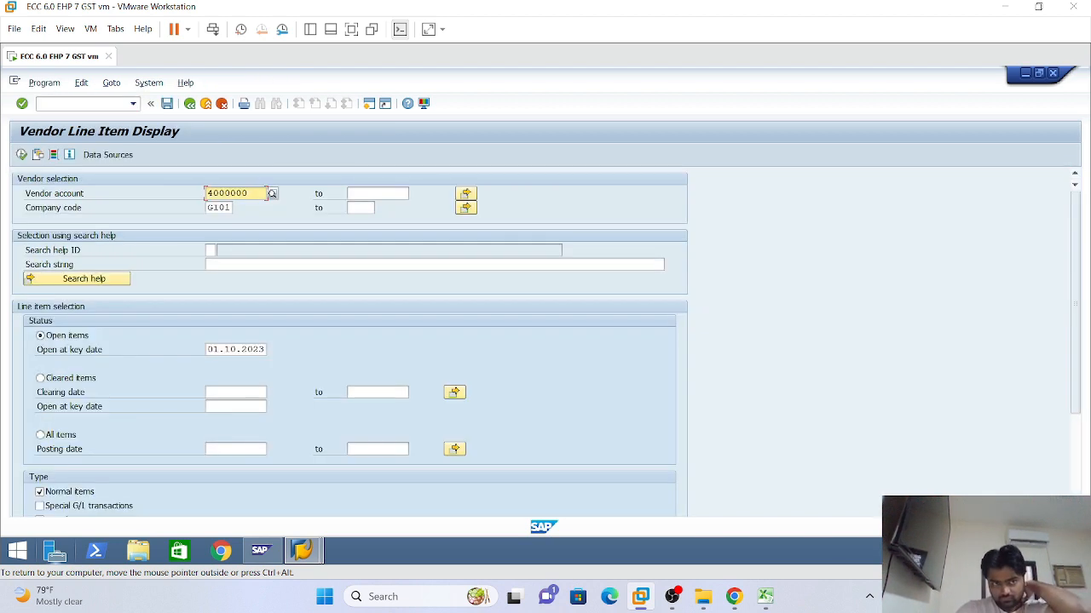
pyautogui.click(40, 435)
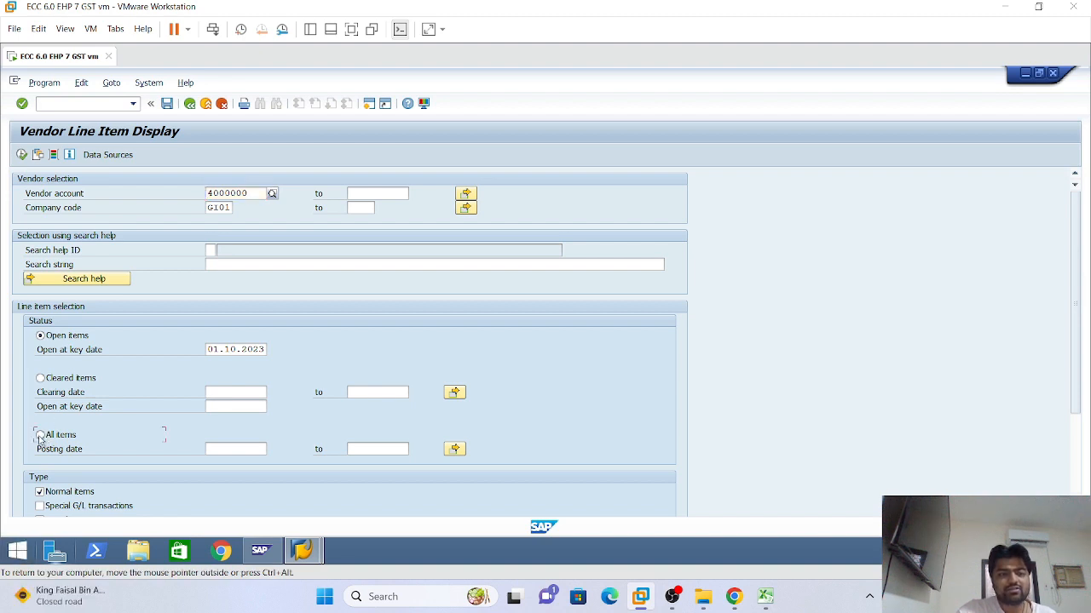
pyautogui.click(20, 155)
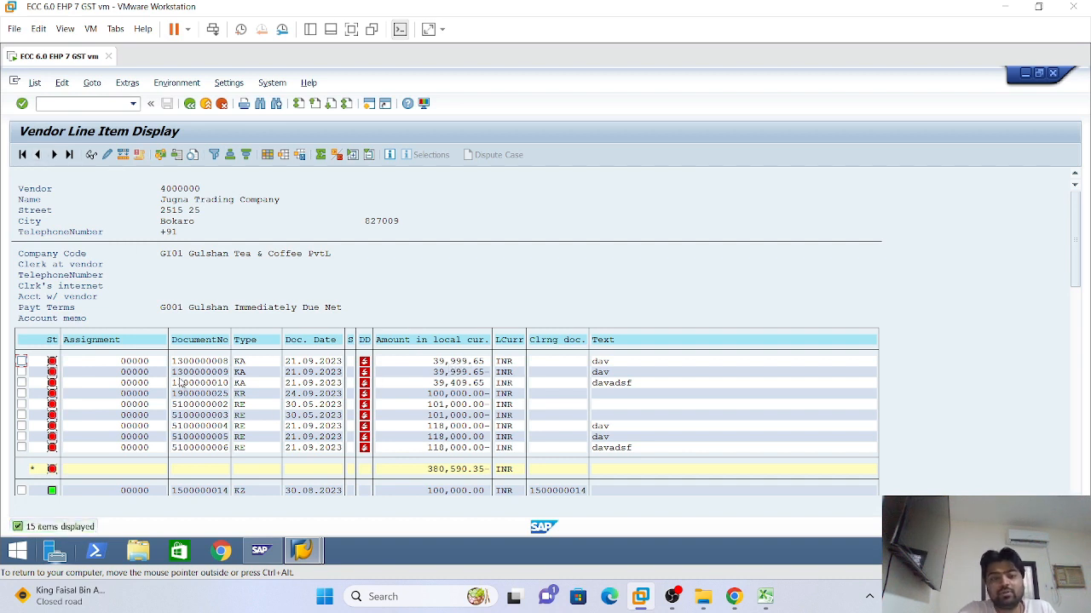
pyautogui.doubleClick(205, 363)
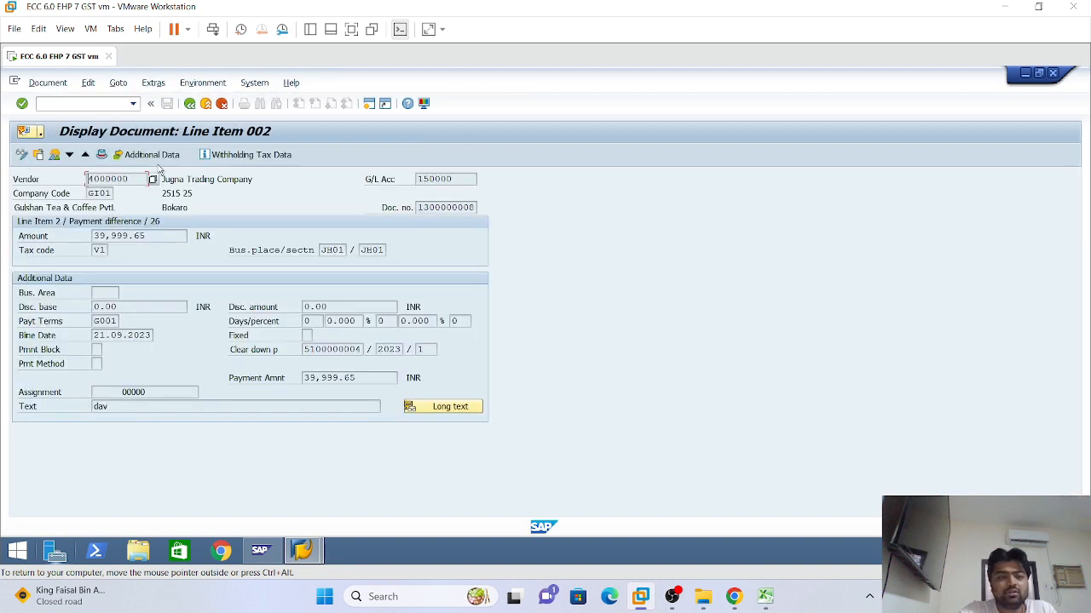
pyautogui.click(55, 154)
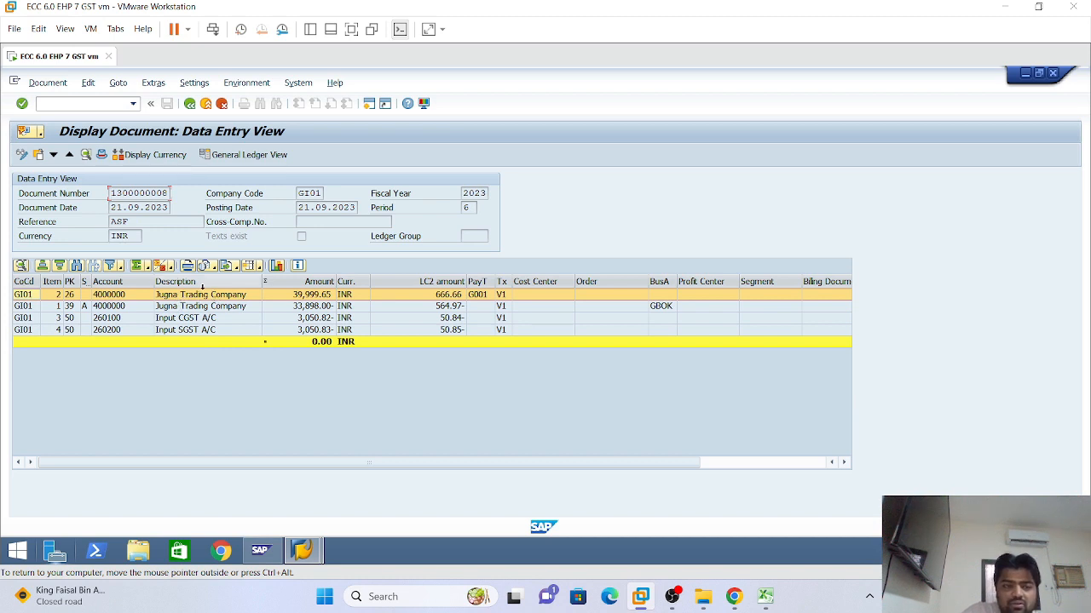
pyautogui.click(111, 305)
pyautogui.click(113, 294)
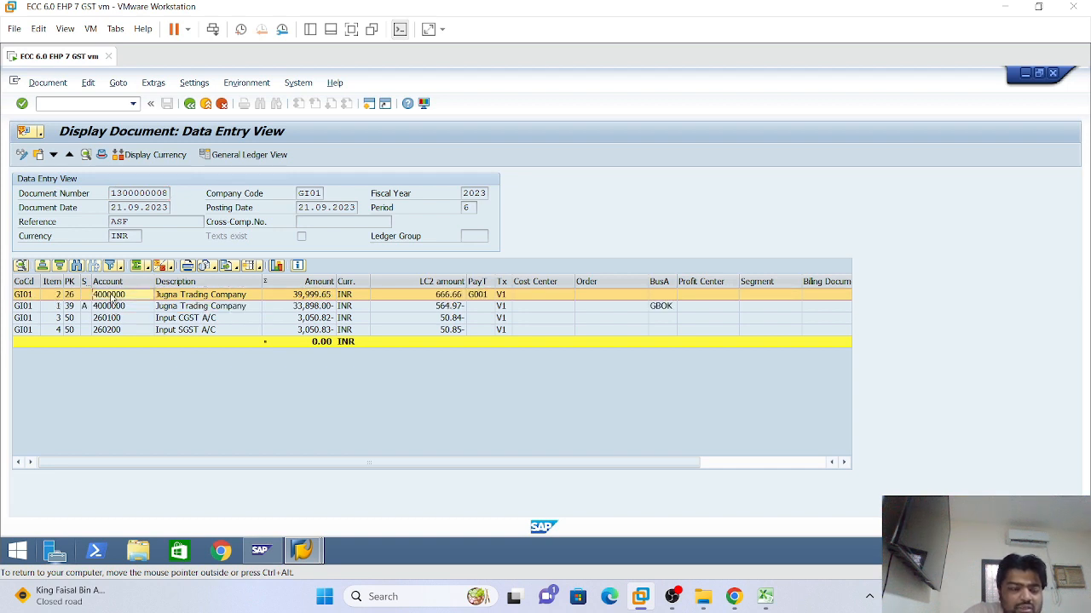
pyautogui.click(245, 155)
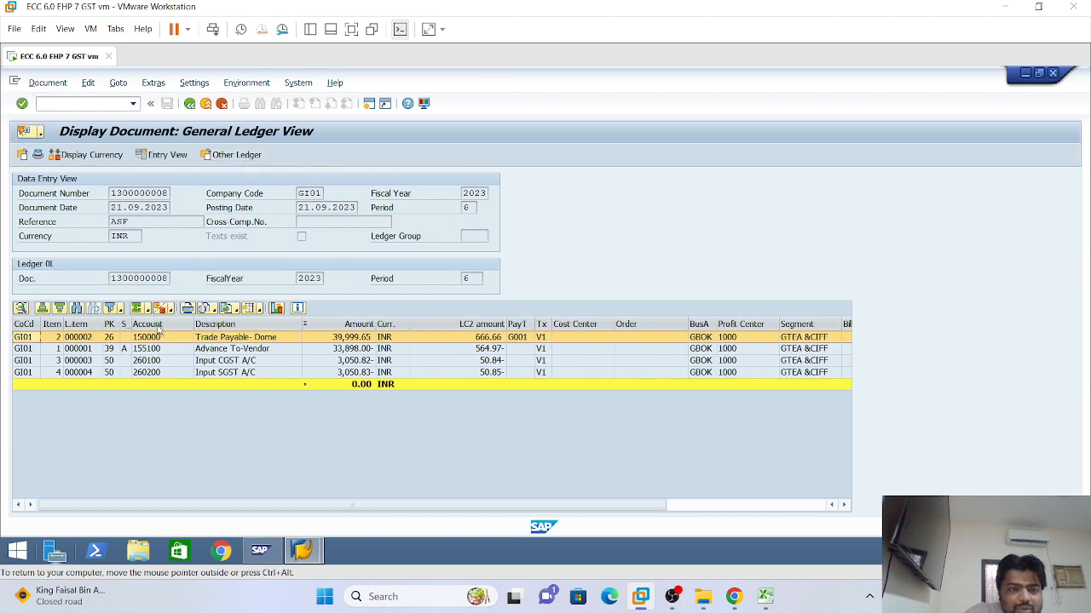
pyautogui.click(147, 349)
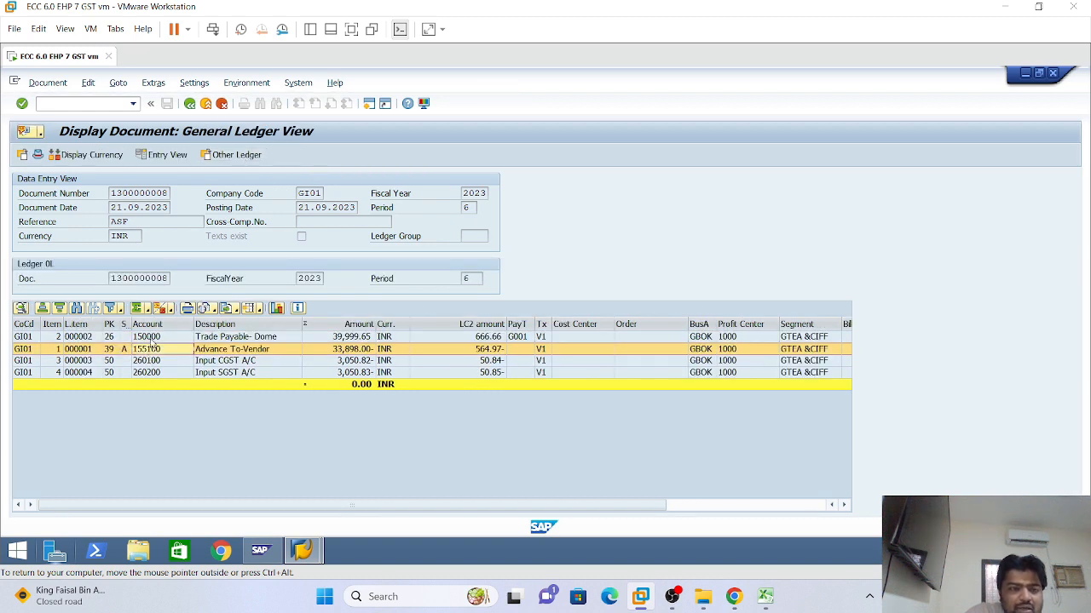
pyautogui.click(247, 339)
pyautogui.click(151, 339)
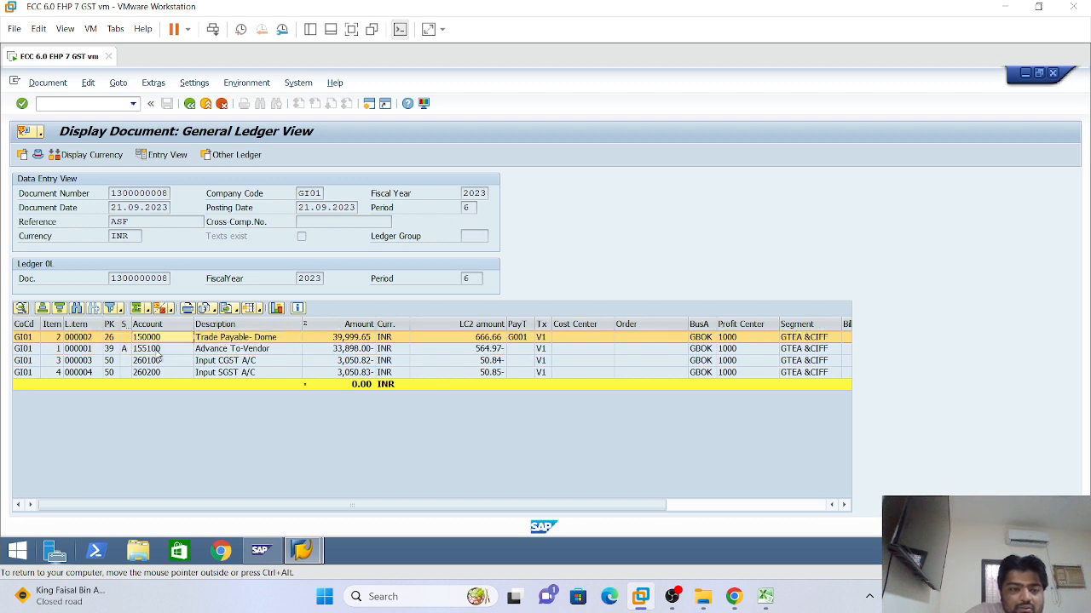
# Compare the vendor lines in Entry View, then go back to the General Ledger View
pyautogui.click(183, 158)
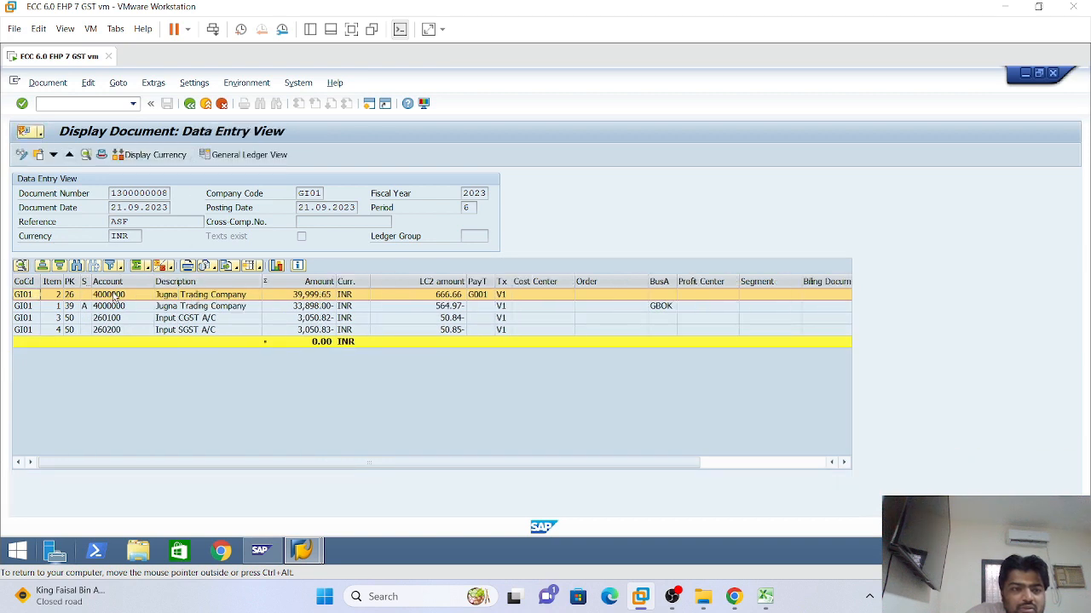
pyautogui.click(115, 307)
pyautogui.click(115, 297)
pyautogui.click(115, 308)
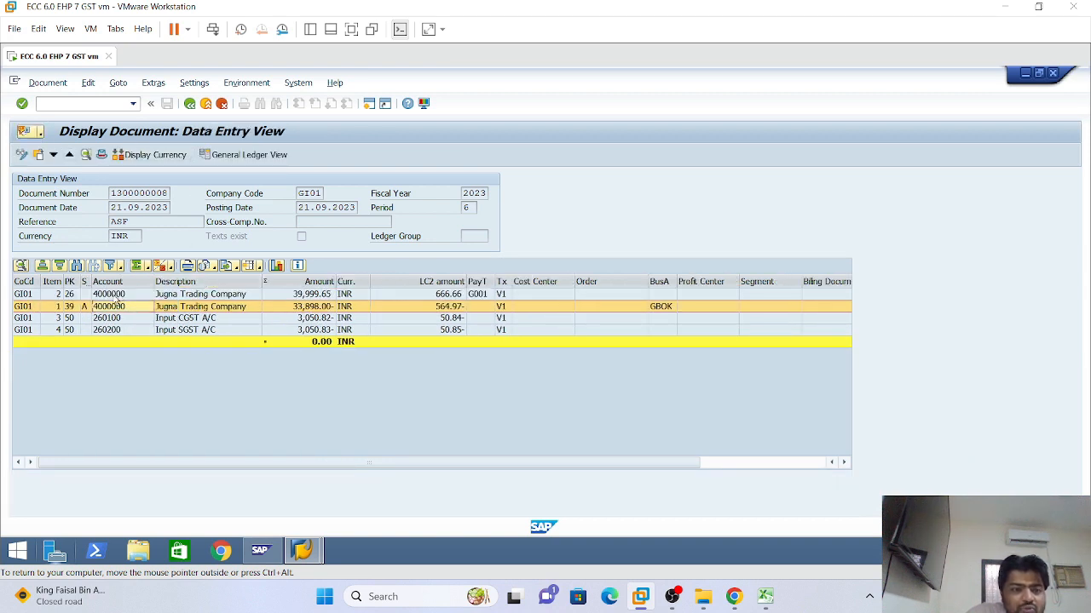
pyautogui.click(118, 295)
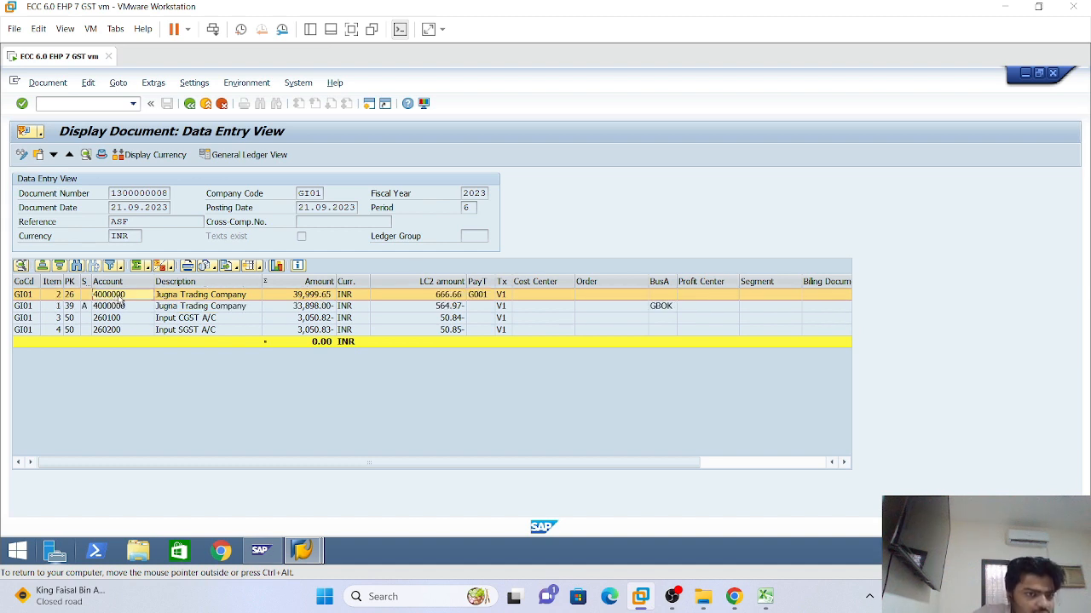
pyautogui.click(242, 154)
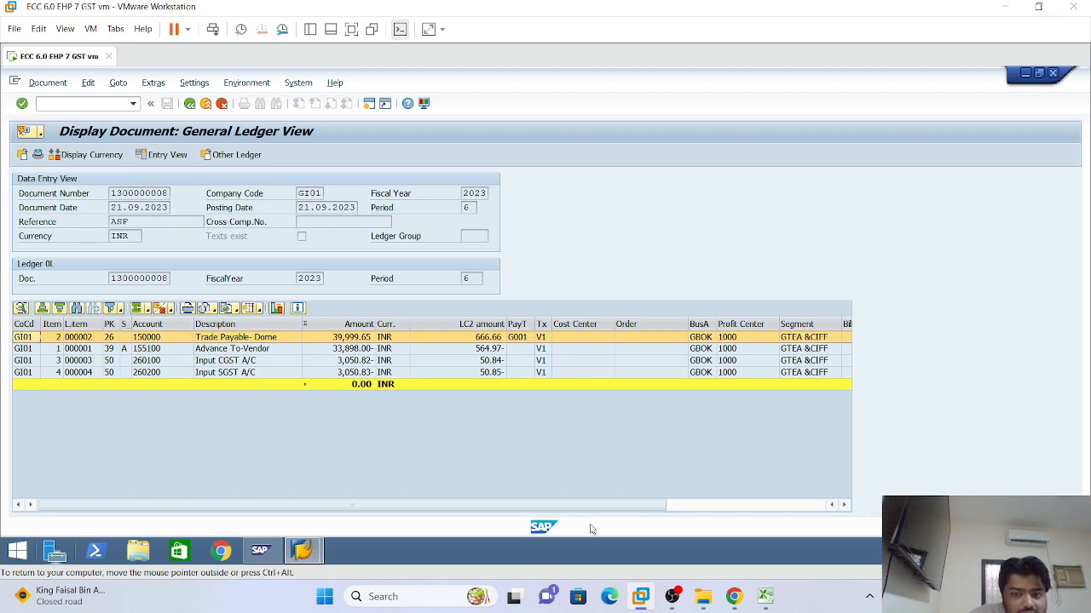
# Clear the reconciliation account type for G/L account 110000, leaving it blank
pyautogui.click(765, 596)
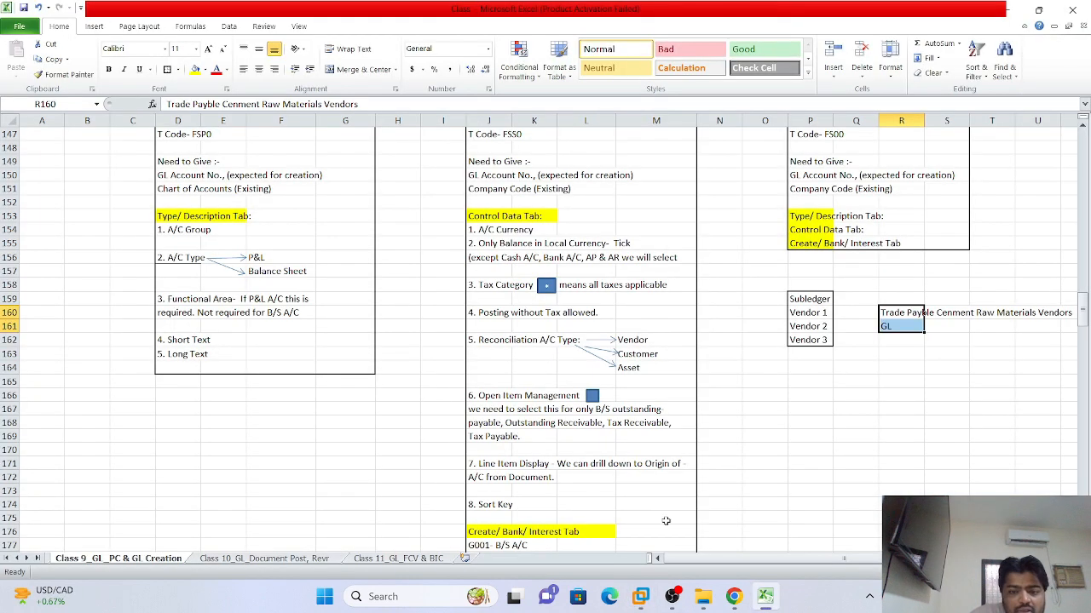
pyautogui.click(640, 596)
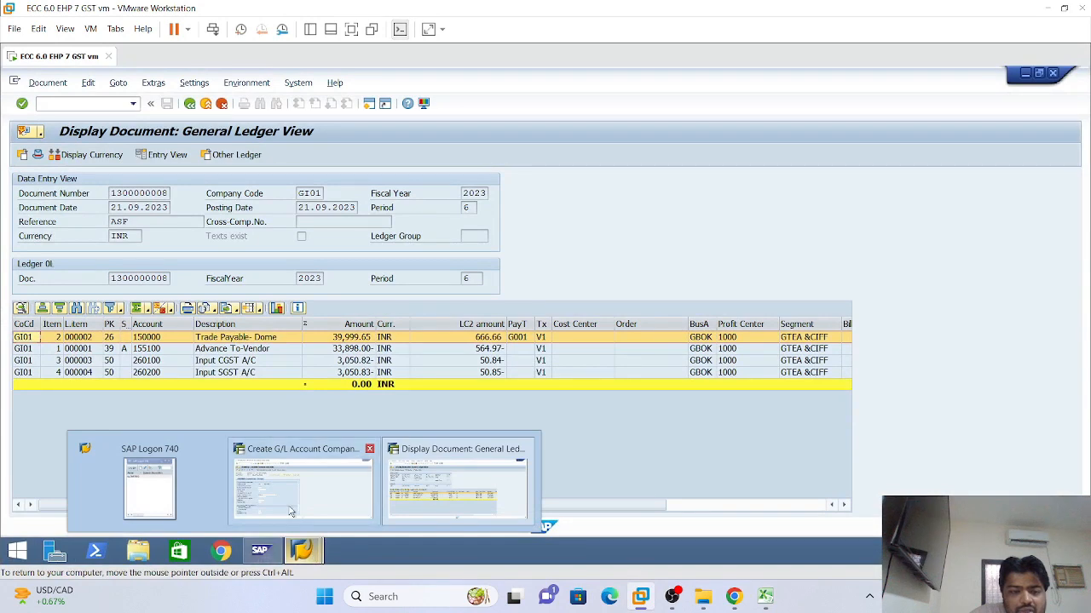
pyautogui.click(302, 484)
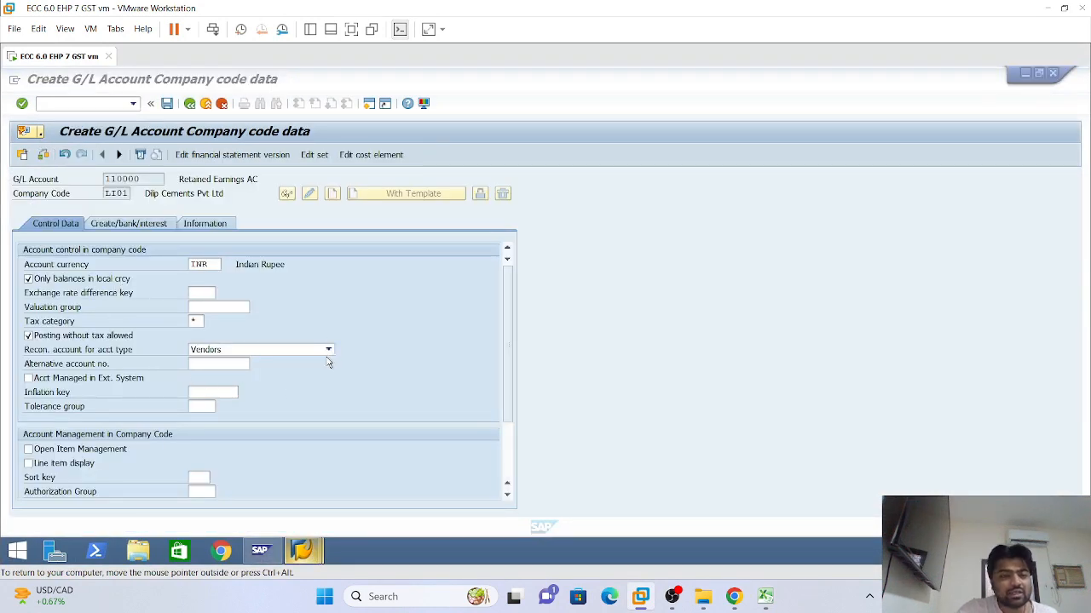
pyautogui.click(276, 357)
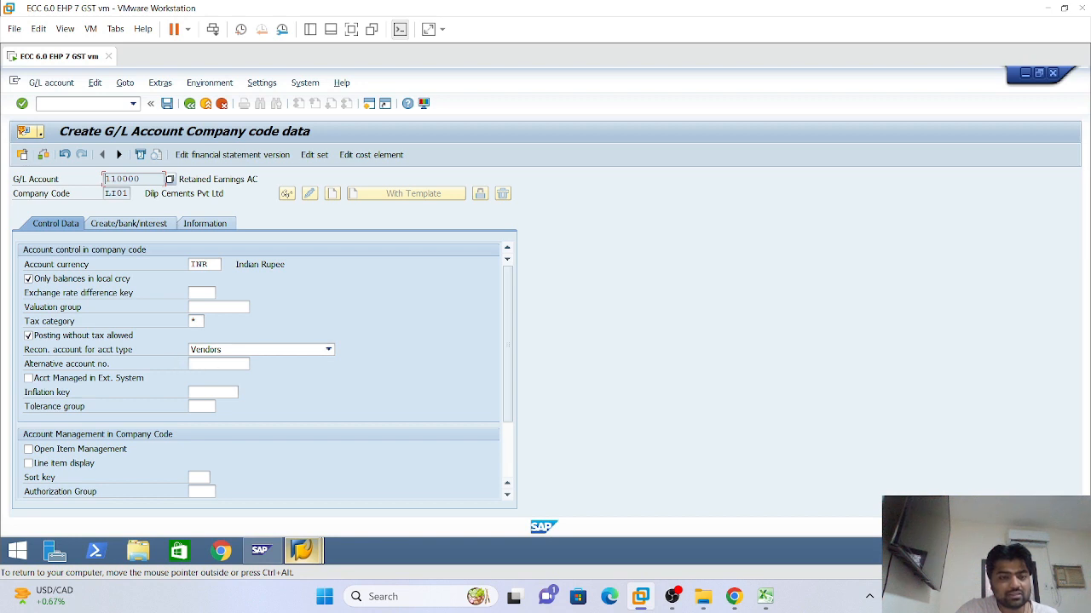
pyautogui.click(328, 350)
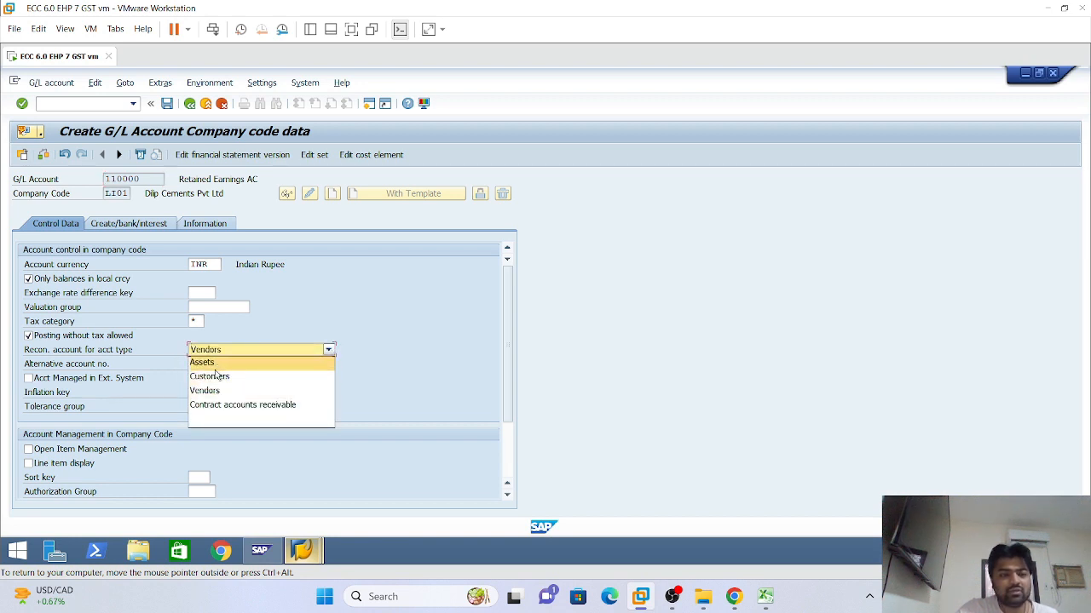
pyautogui.click(226, 420)
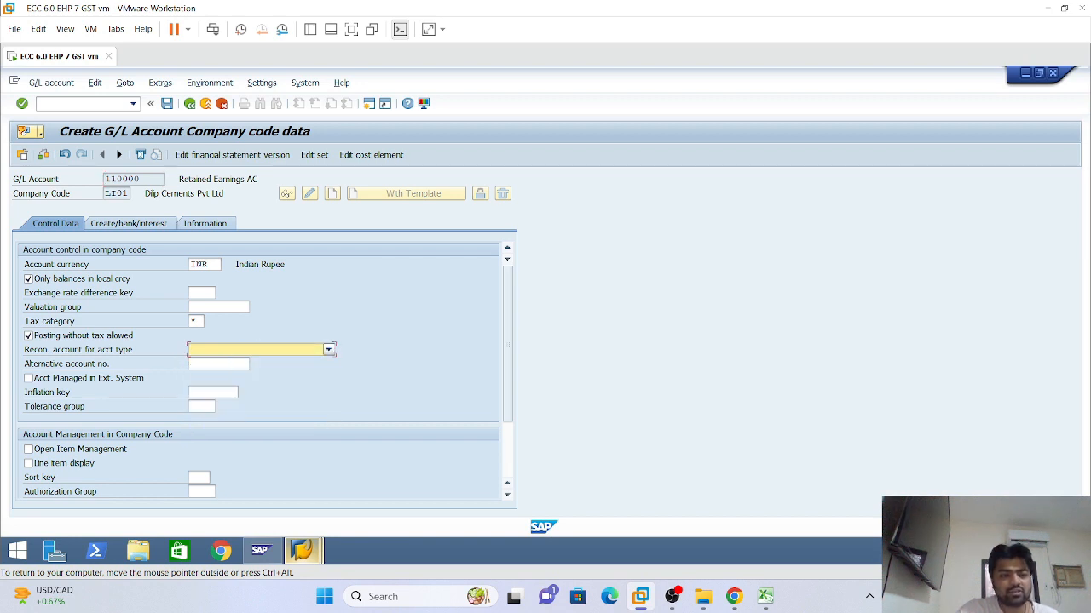
pyautogui.click(328, 351)
pyautogui.click(202, 432)
pyautogui.moveTo(294, 555)
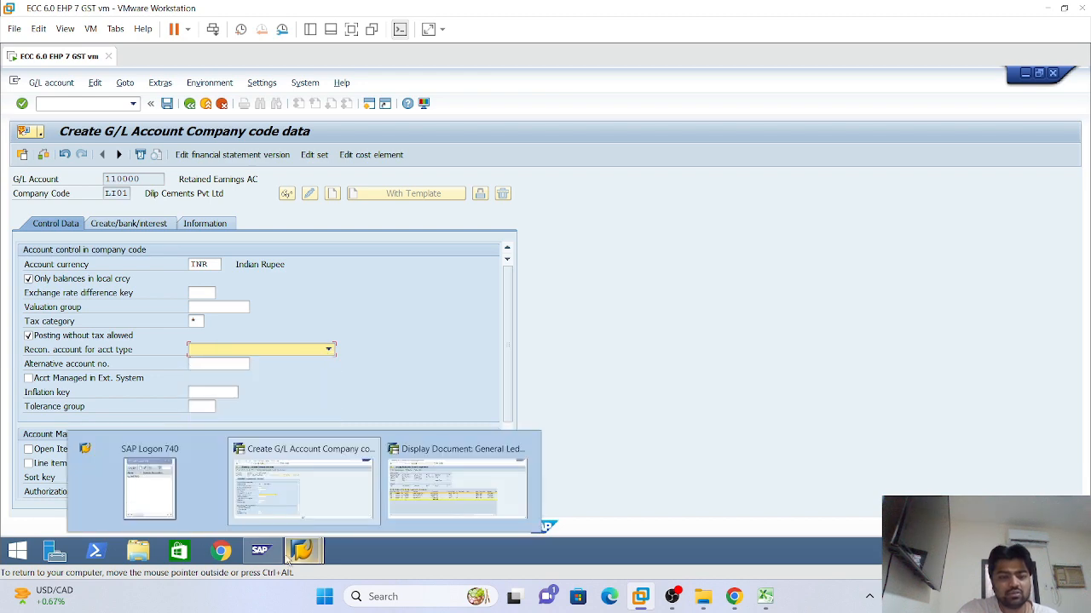
pyautogui.click(458, 486)
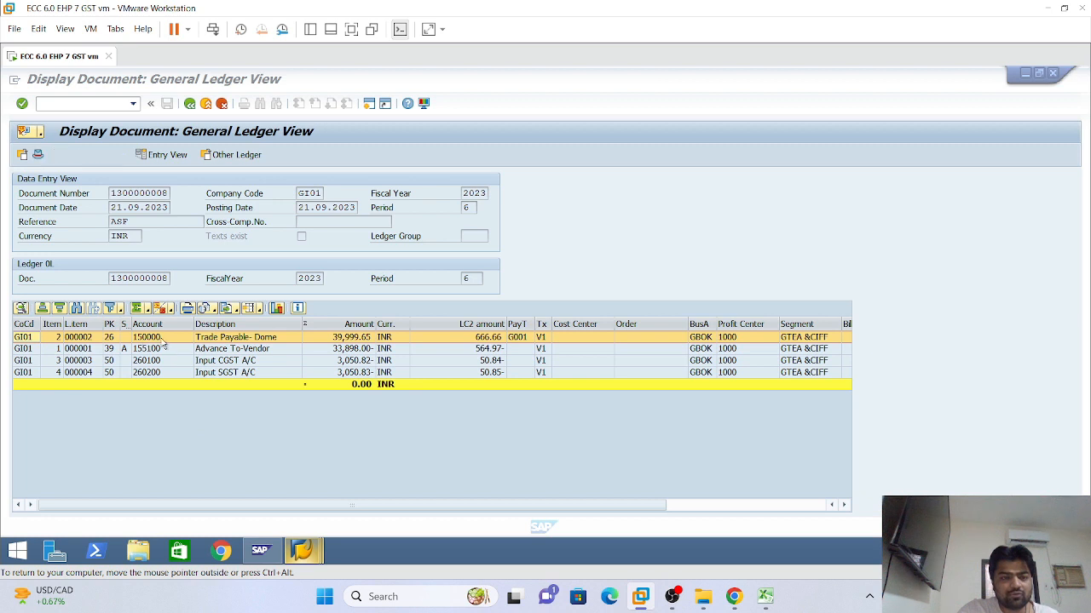
pyautogui.click(315, 195)
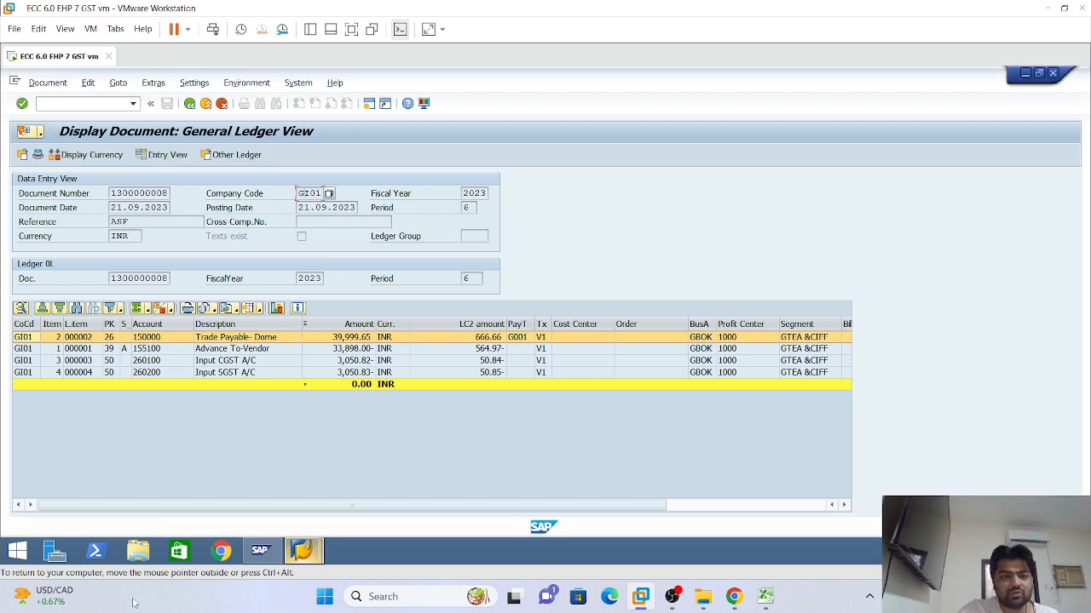
pyautogui.moveTo(298, 554)
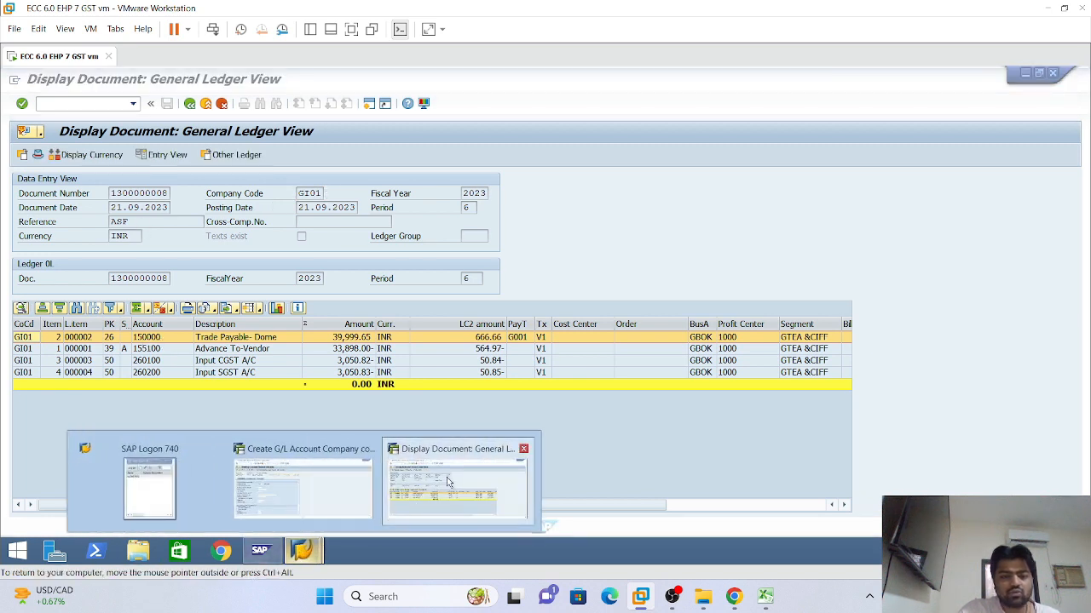
pyautogui.click(449, 483)
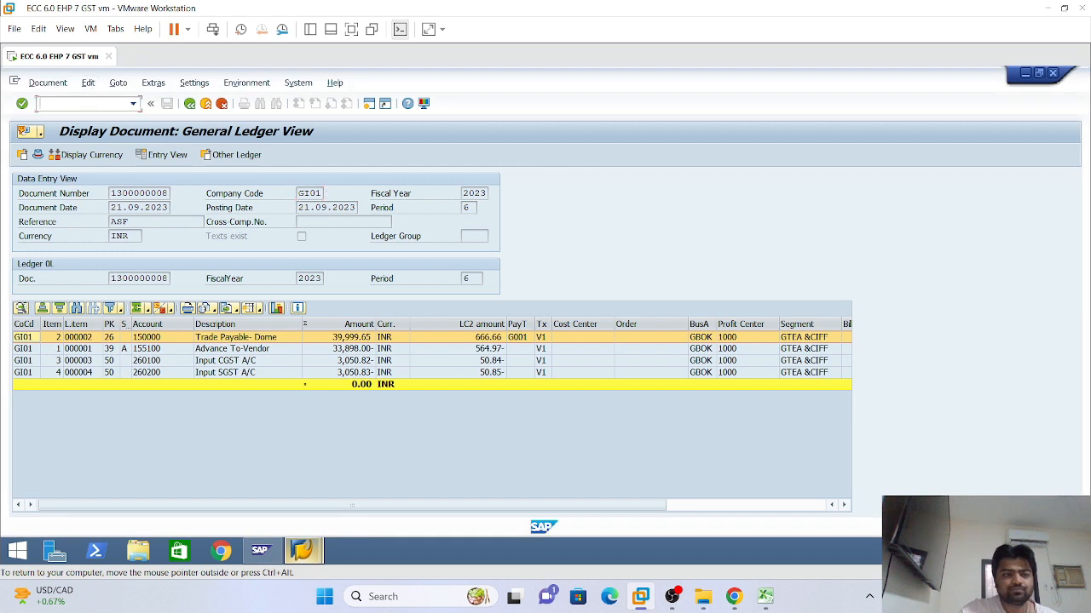
# Display G/L account 150000 in FS00 and check its Control Data: Vendors recon type, sort key 012
pyautogui.write('/nfs00')
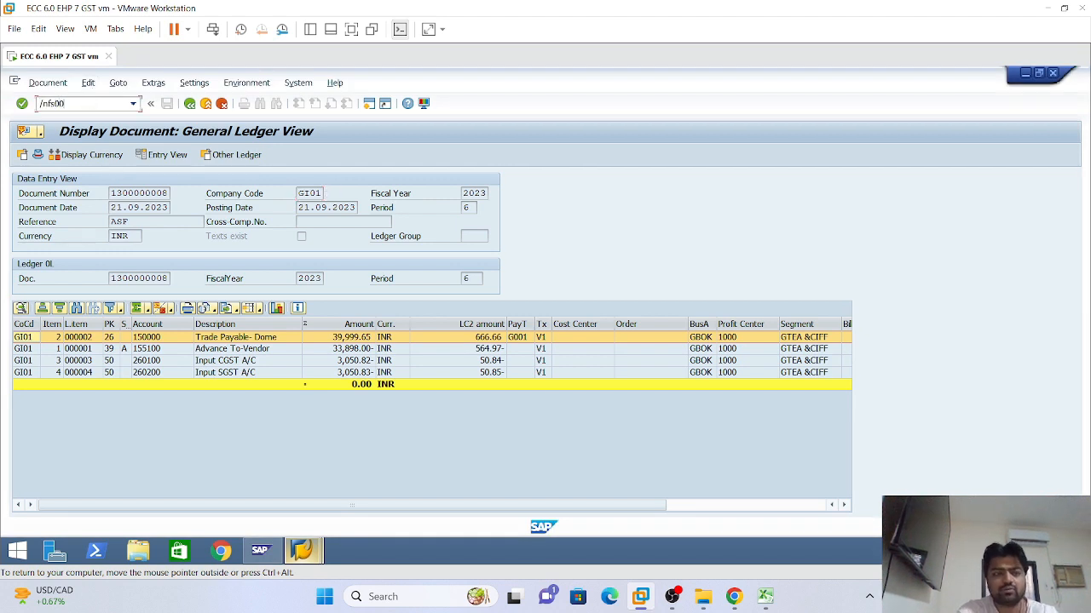
pyautogui.press('Return')
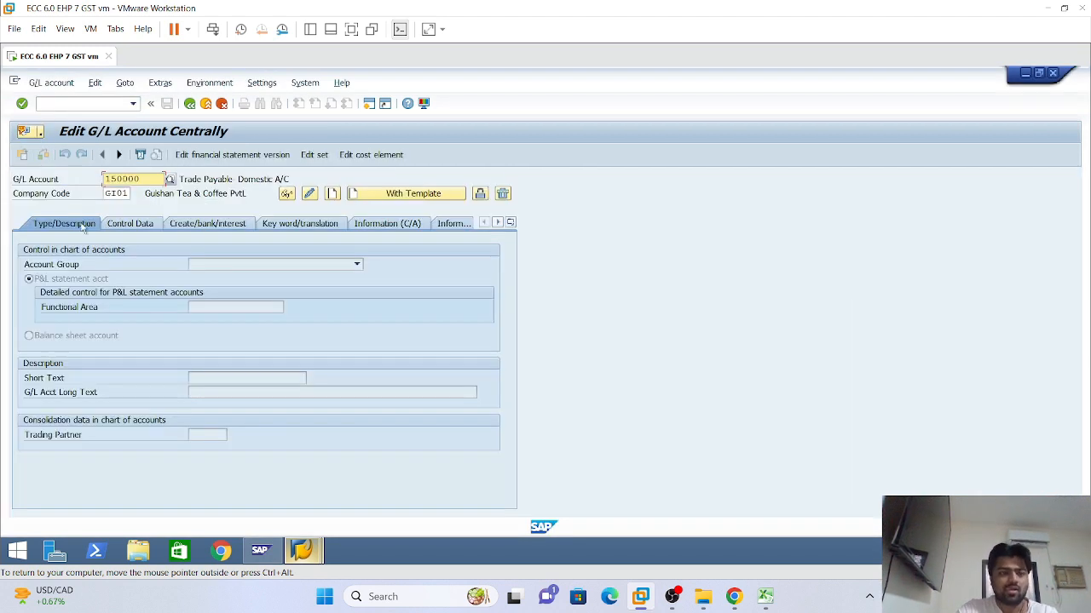
pyautogui.press('Return')
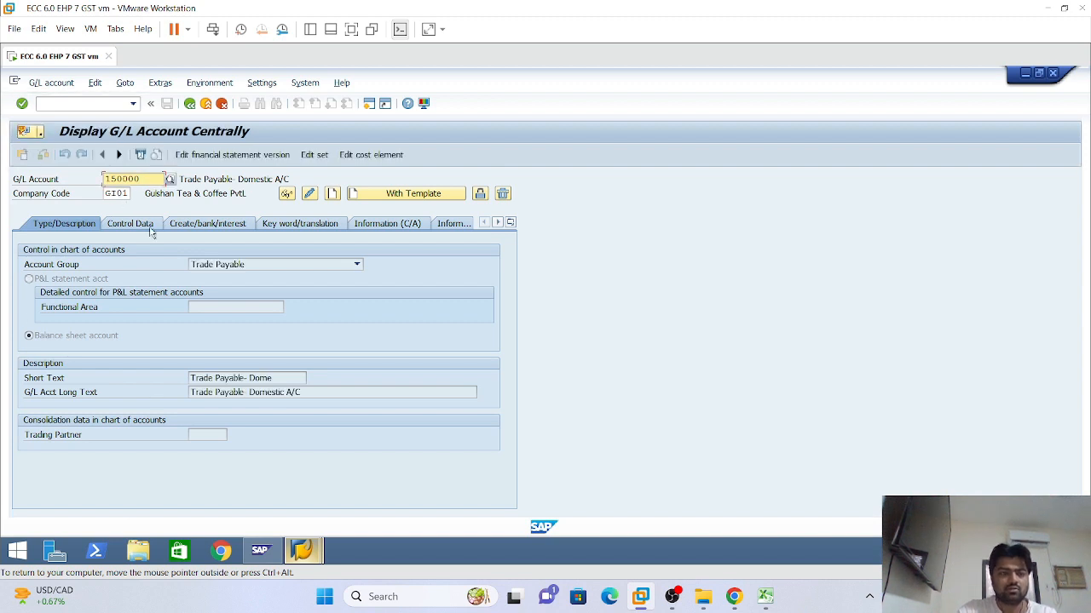
pyautogui.click(123, 225)
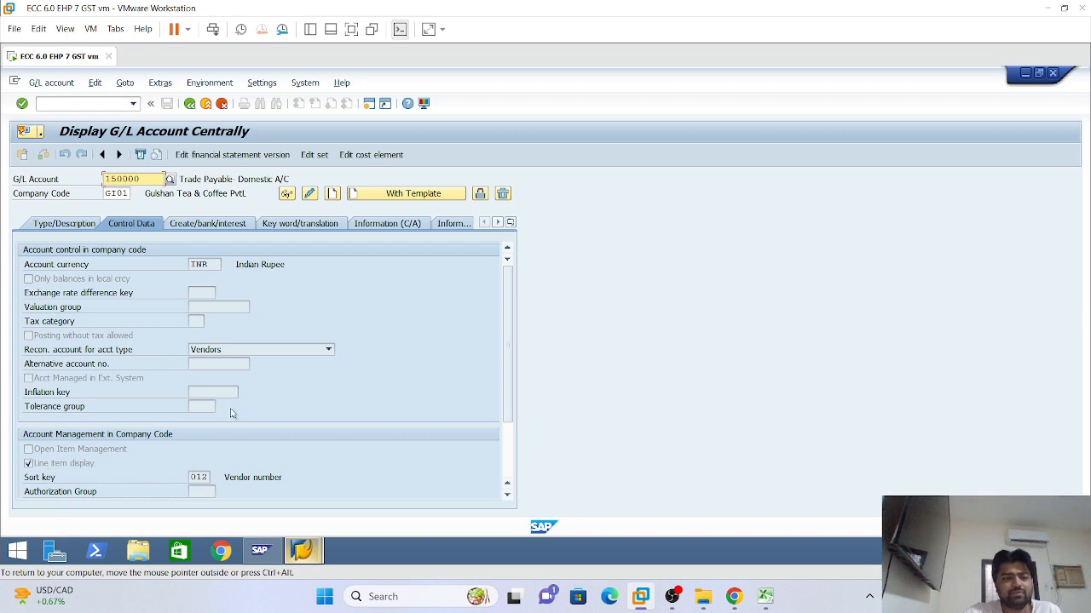
pyautogui.click(304, 561)
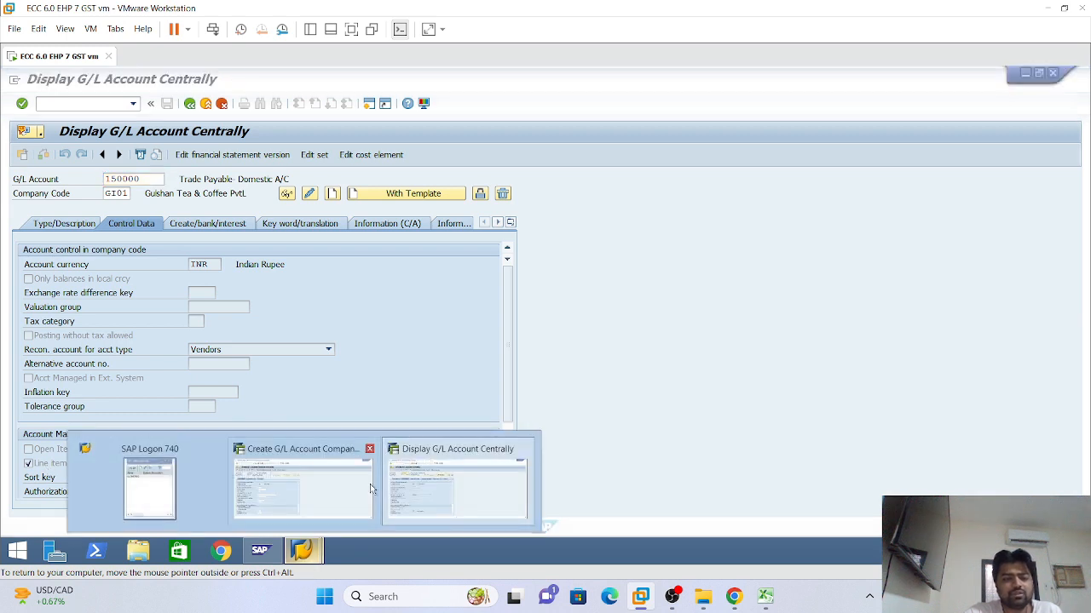
pyautogui.click(488, 483)
pyautogui.click(133, 103)
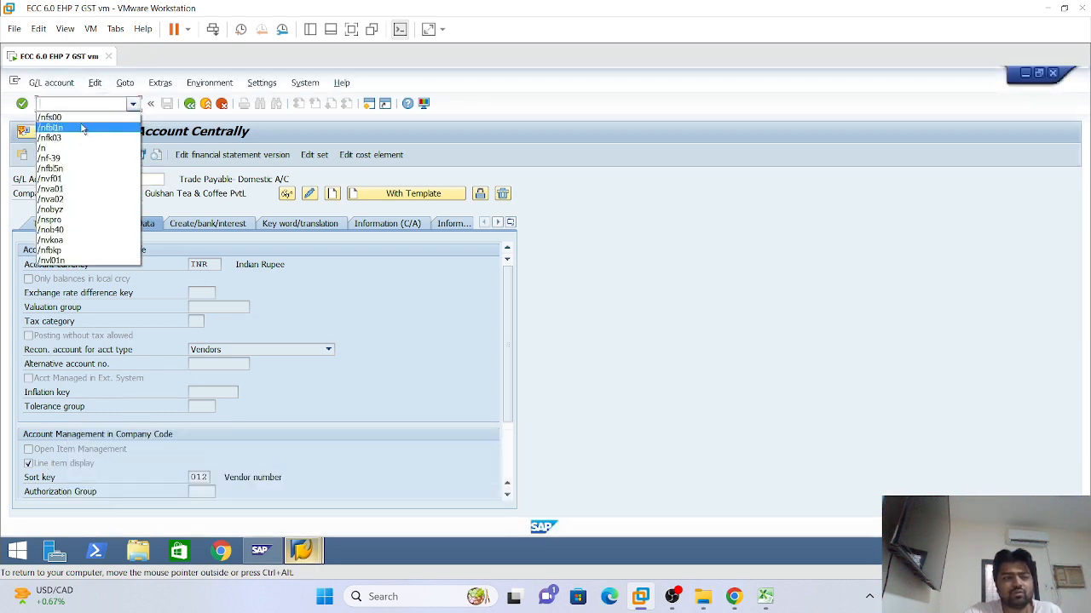
# Run FBL1N for vendor 4000000's open items and open the first line item
pyautogui.click(86, 128)
pyautogui.press('Return')
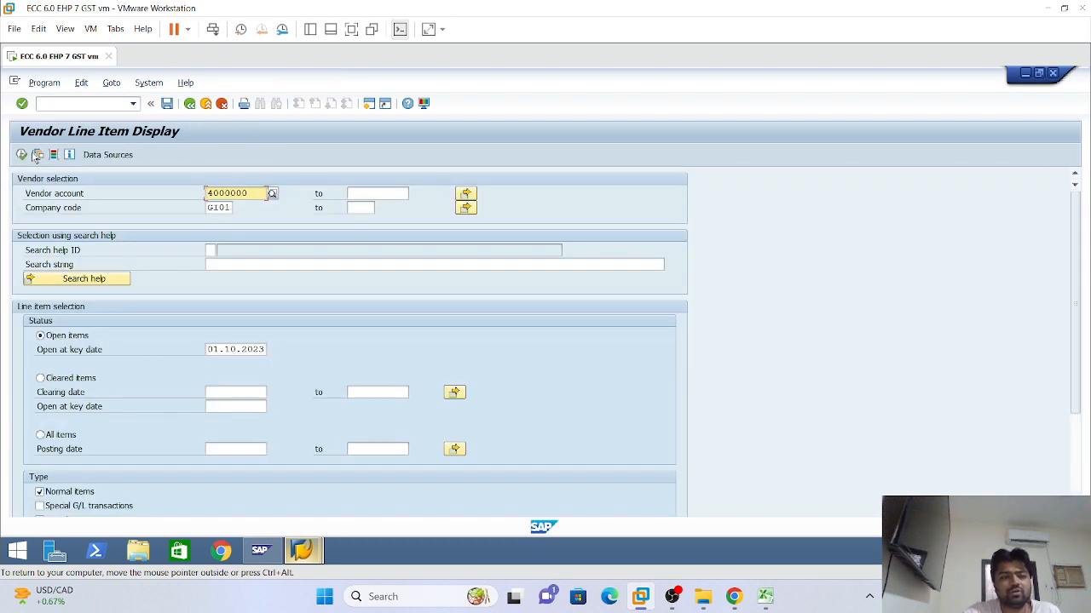
pyautogui.click(21, 154)
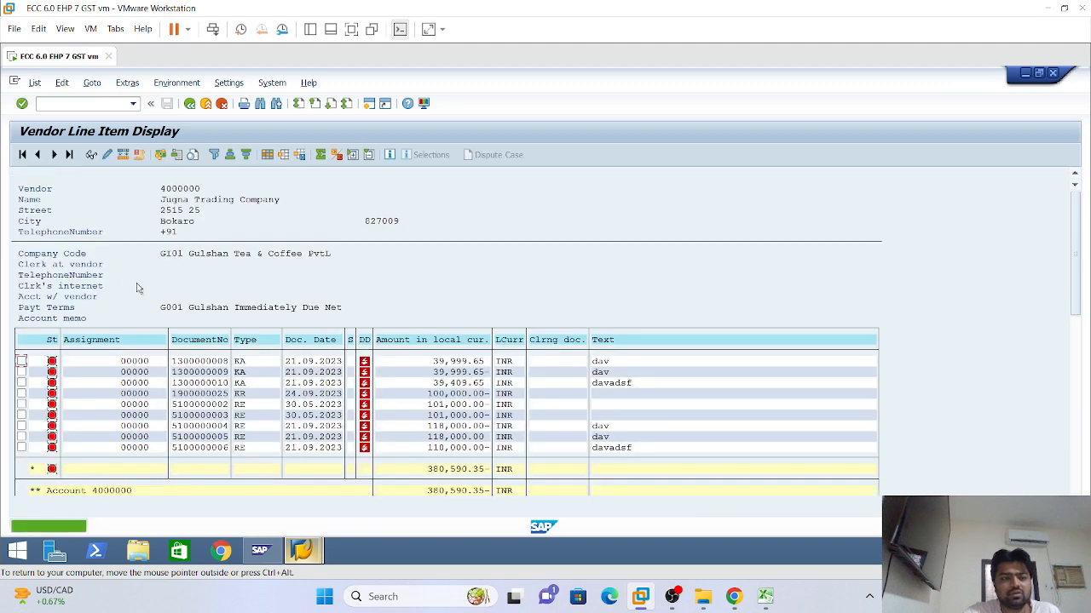
pyautogui.doubleClick(196, 364)
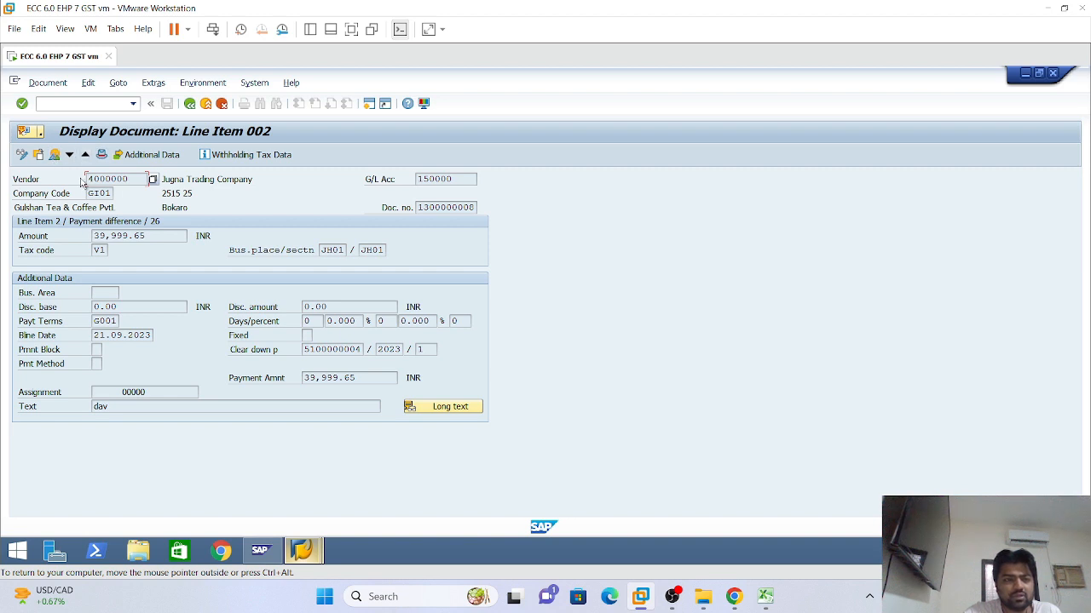
# Follow the document's Input CGST line to account 260100, then exit to SAP Easy Access
pyautogui.click(55, 154)
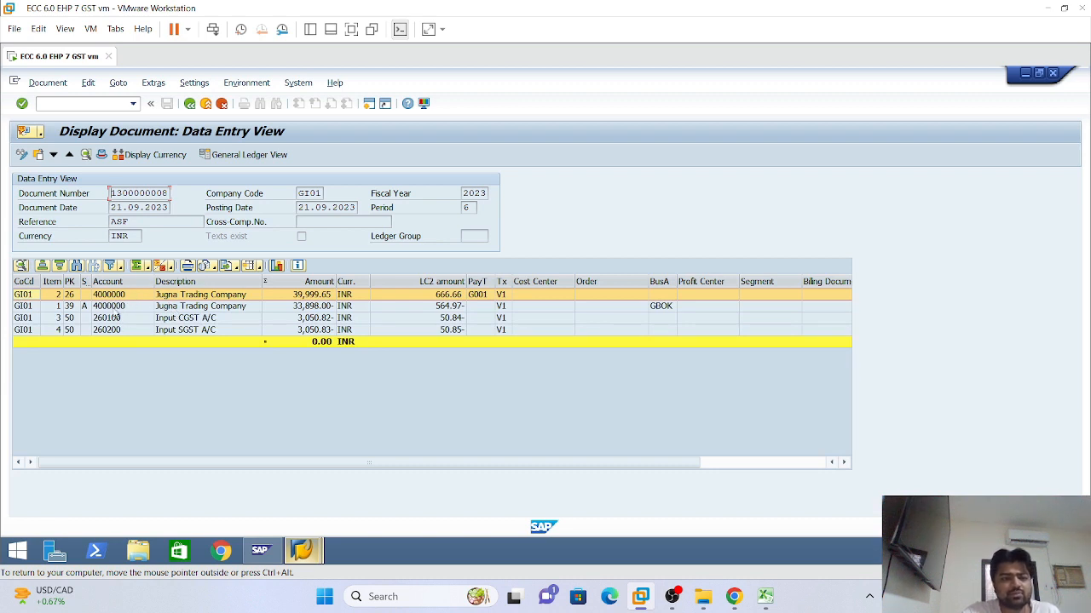
pyautogui.doubleClick(113, 320)
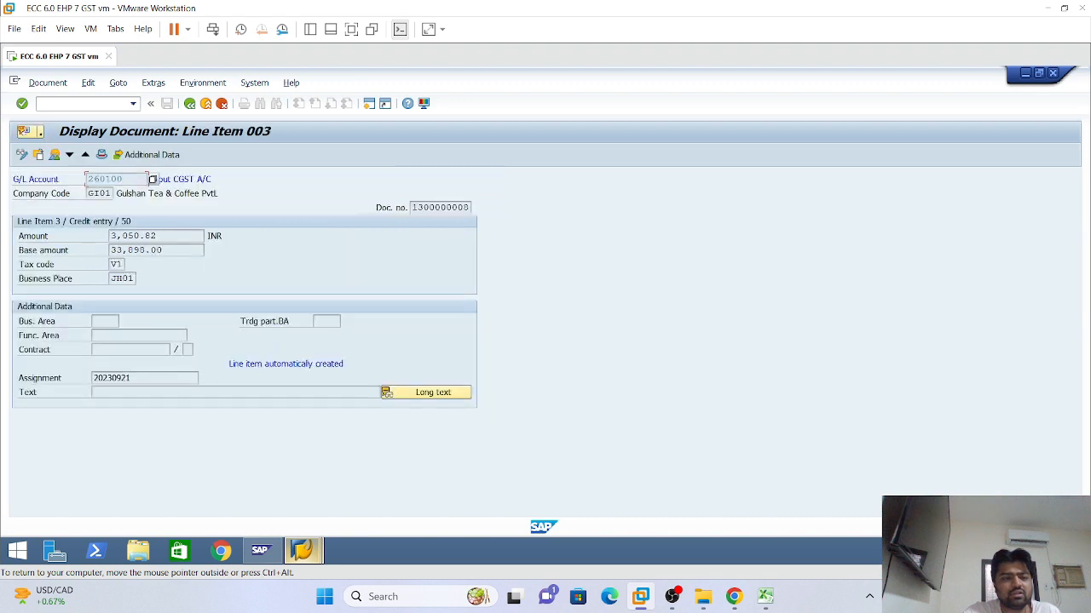
pyautogui.doubleClick(109, 180)
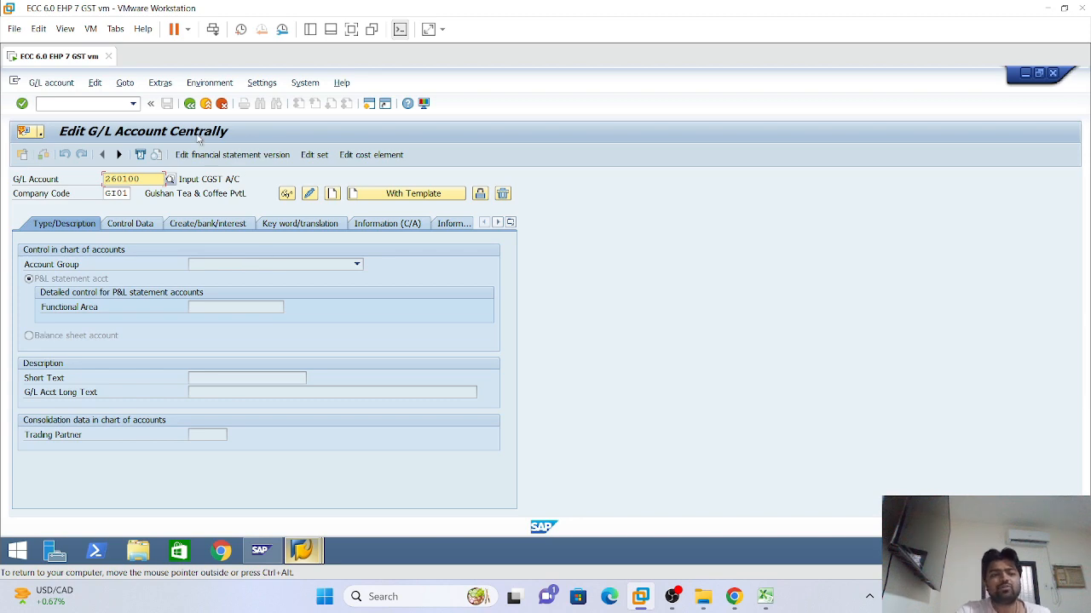
pyautogui.click(190, 104)
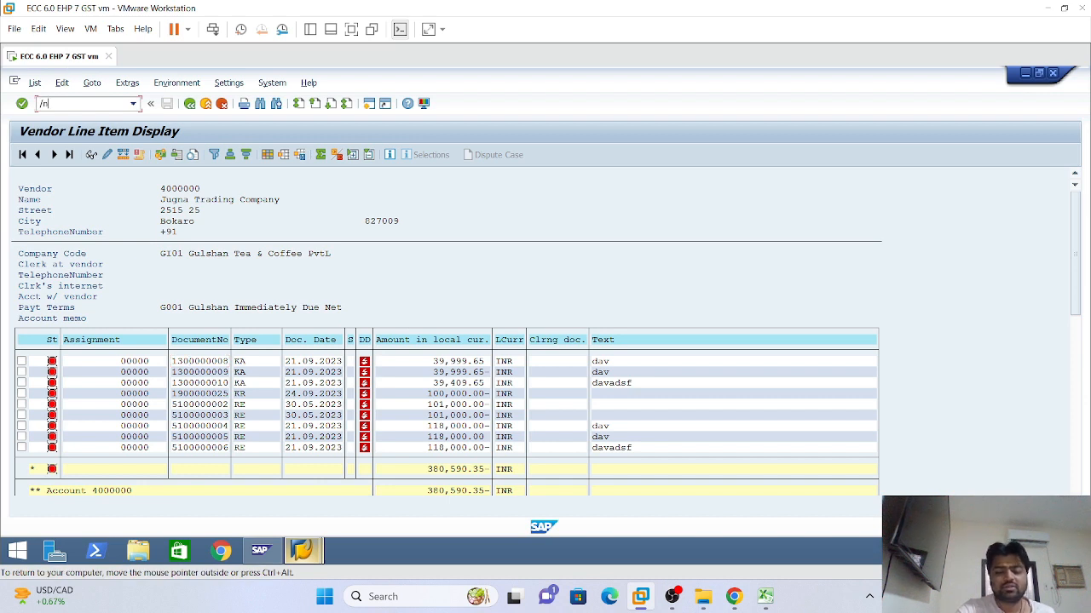
pyautogui.press('Return')
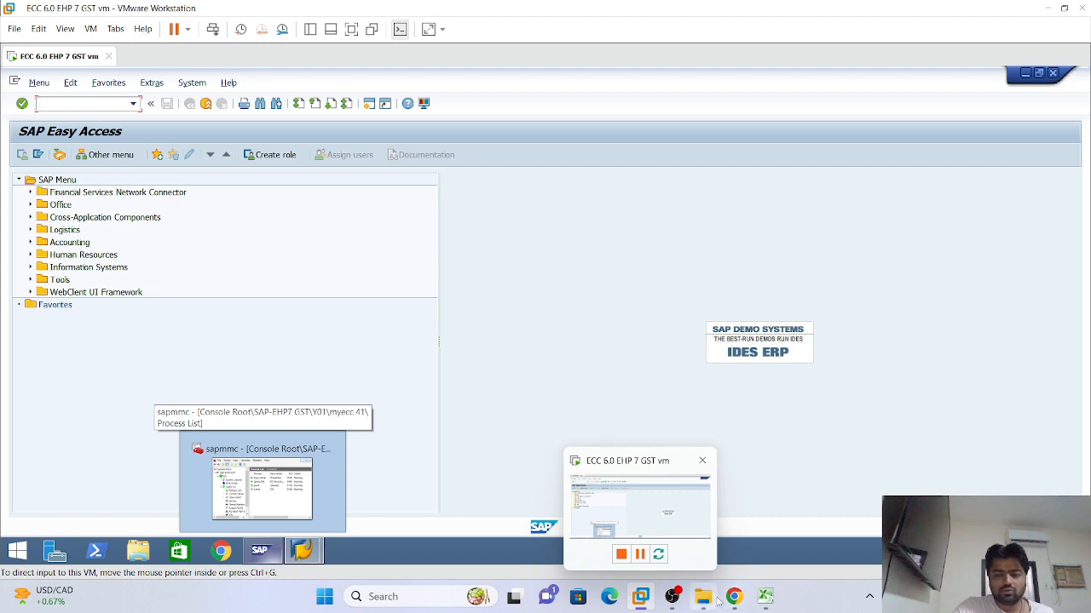
pyautogui.moveTo(764, 598)
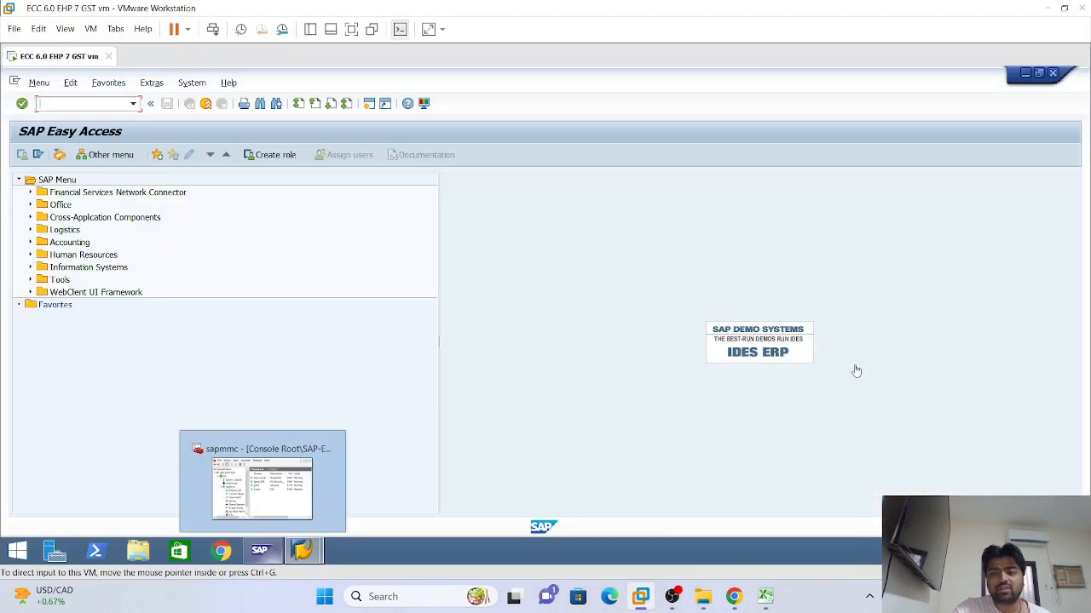
pyautogui.click(764, 596)
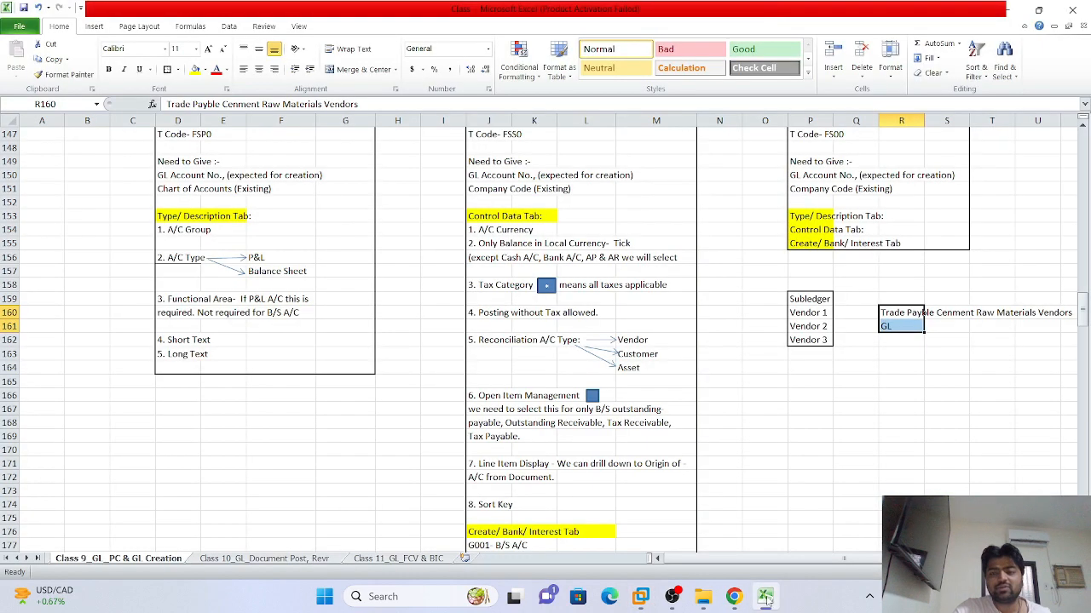
pyautogui.click(874, 386)
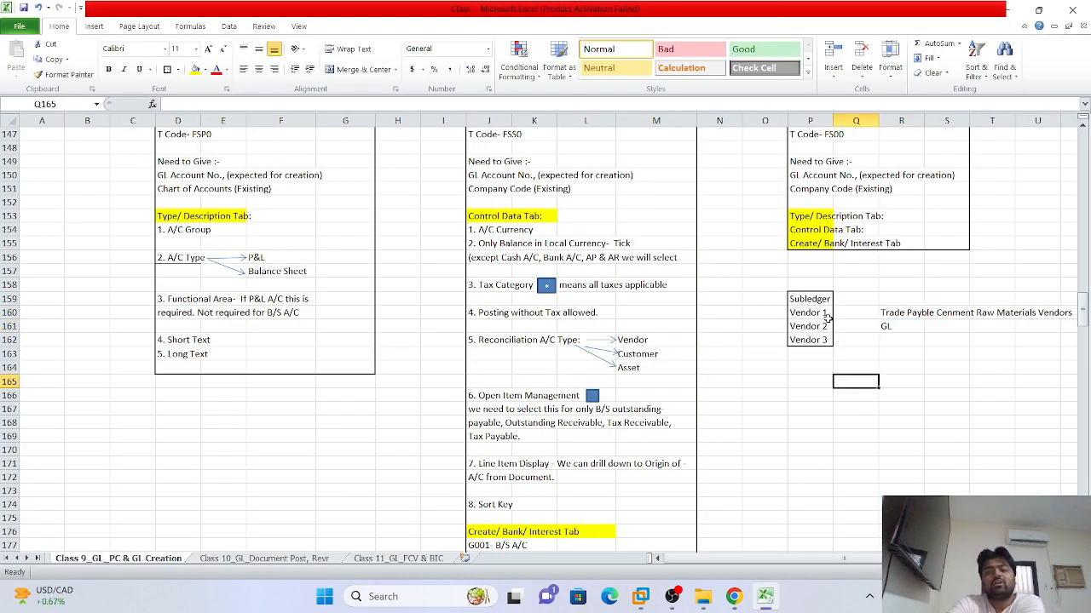
pyautogui.click(895, 315)
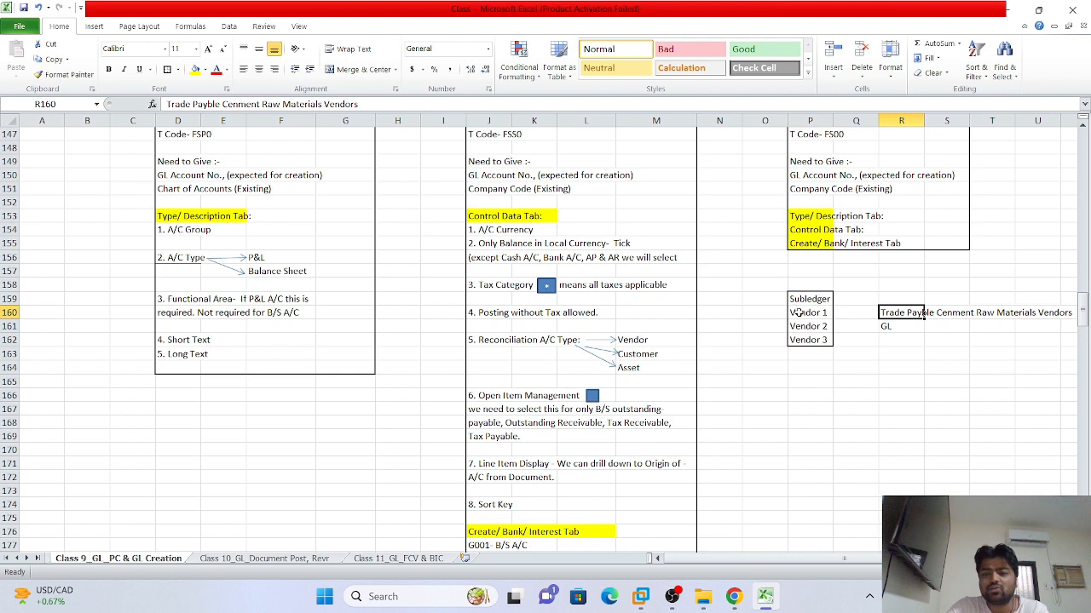
pyautogui.click(907, 327)
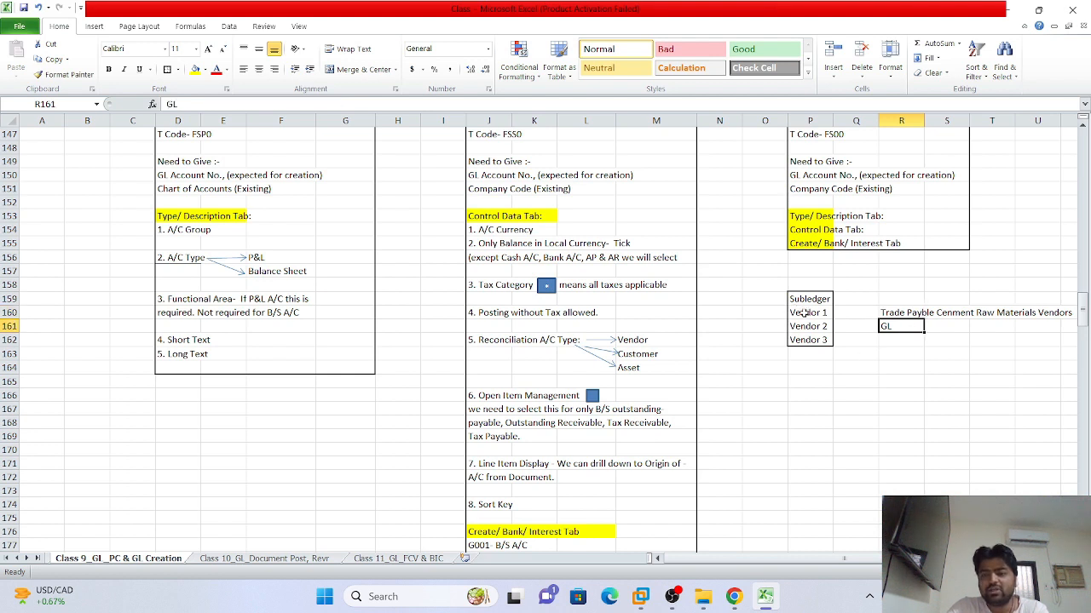
pyautogui.moveTo(805, 313)
pyautogui.mouseDown()
pyautogui.moveTo(809, 341)
pyautogui.moveTo(813, 312)
pyautogui.mouseUp()
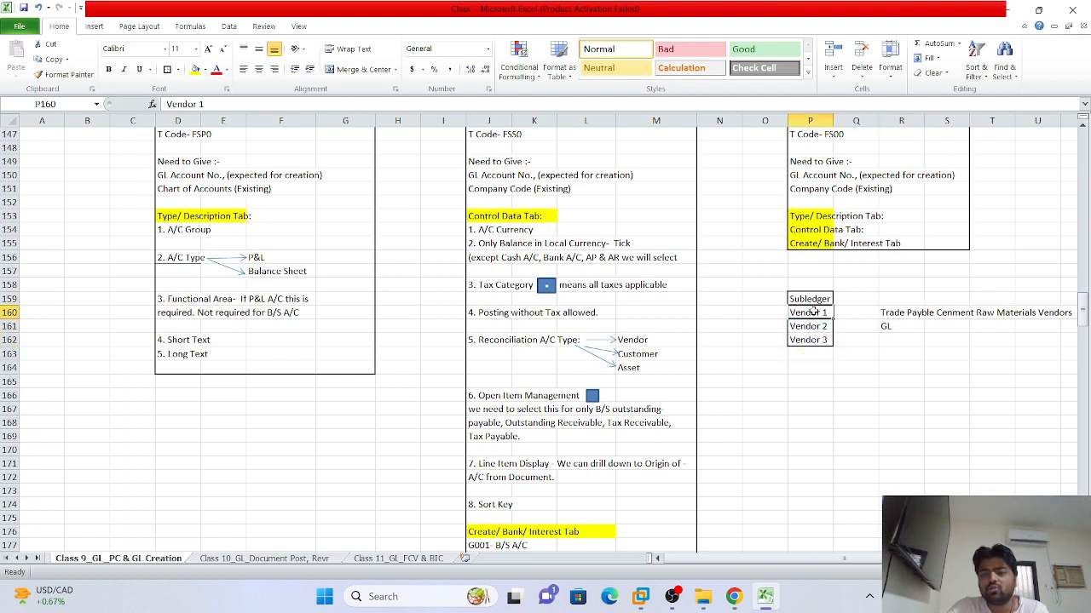
pyautogui.click(899, 313)
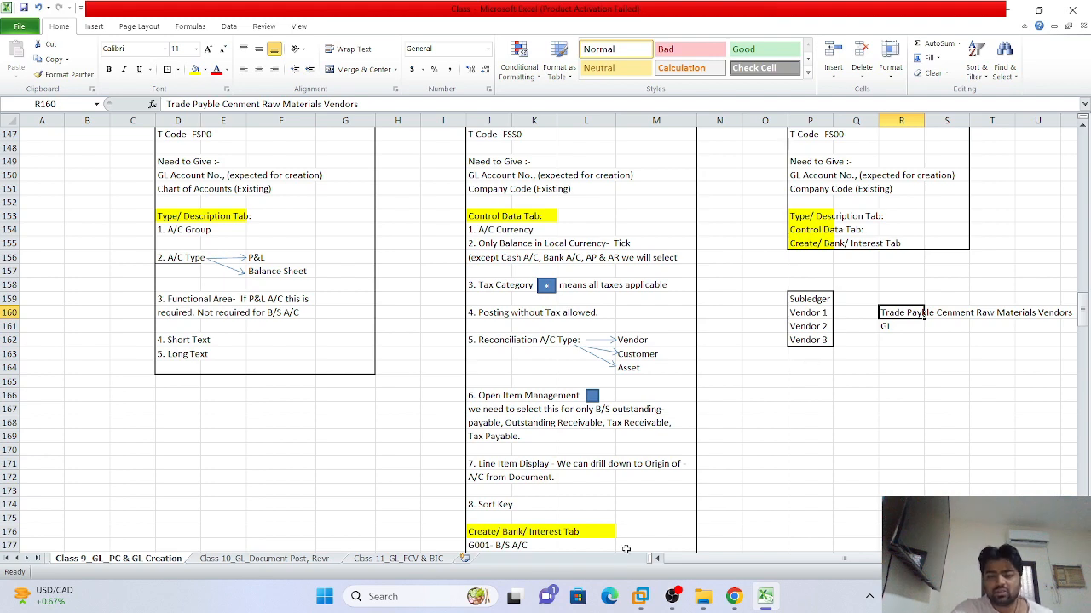
pyautogui.click(641, 596)
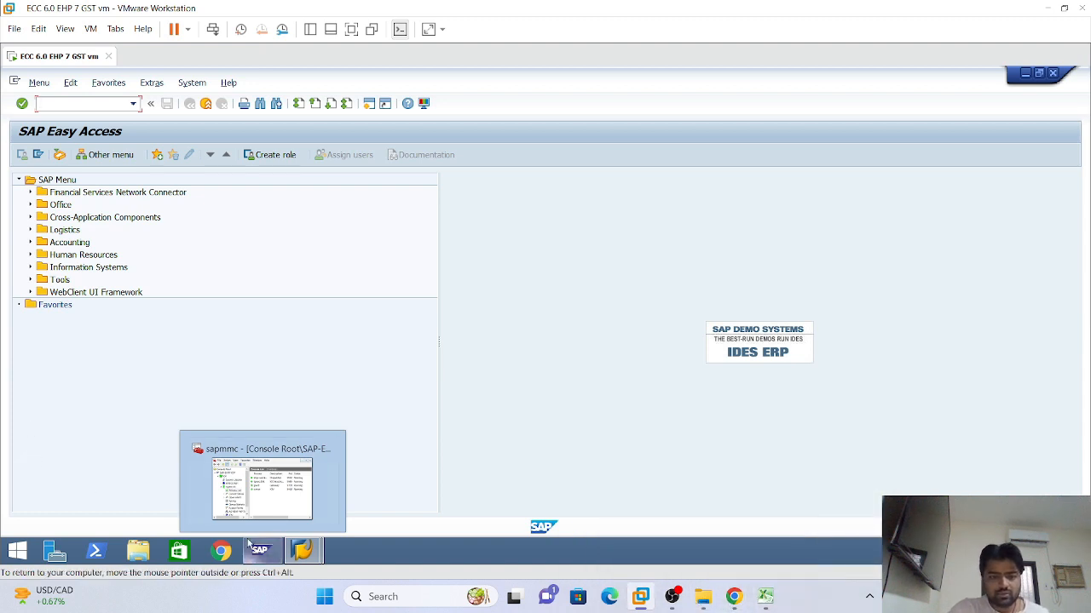
# Return to account 110000's company code data and tick Line item display, leaving reconciliation account type blank
pyautogui.click(294, 477)
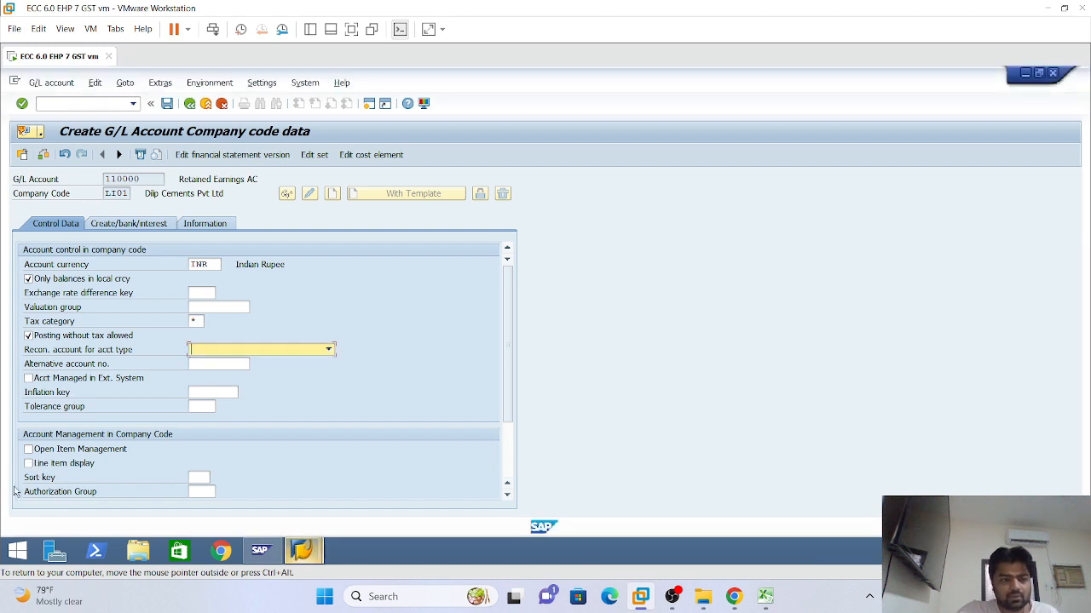
pyautogui.click(28, 463)
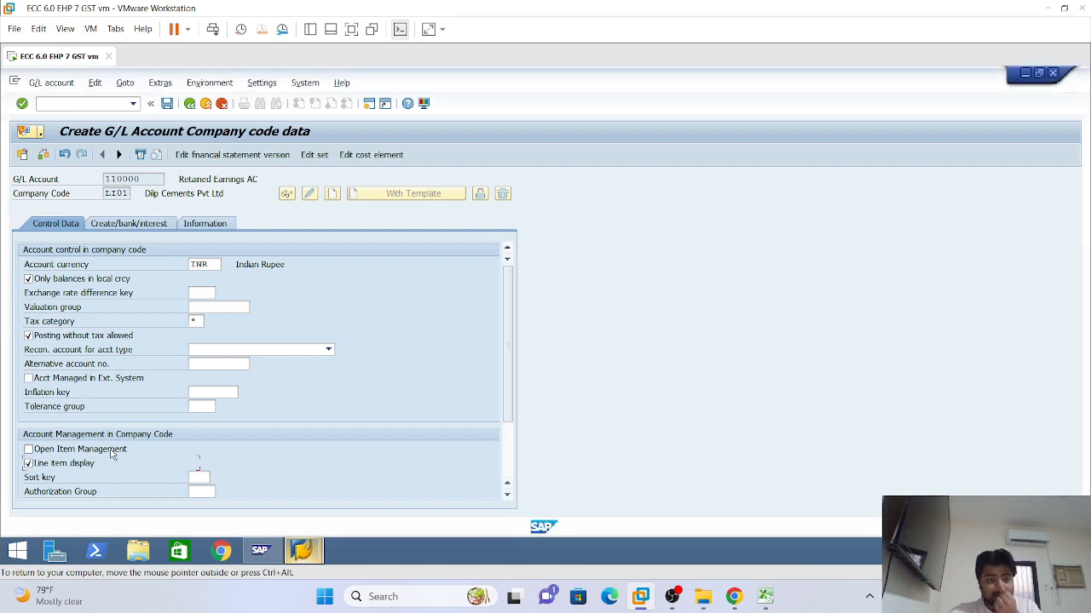
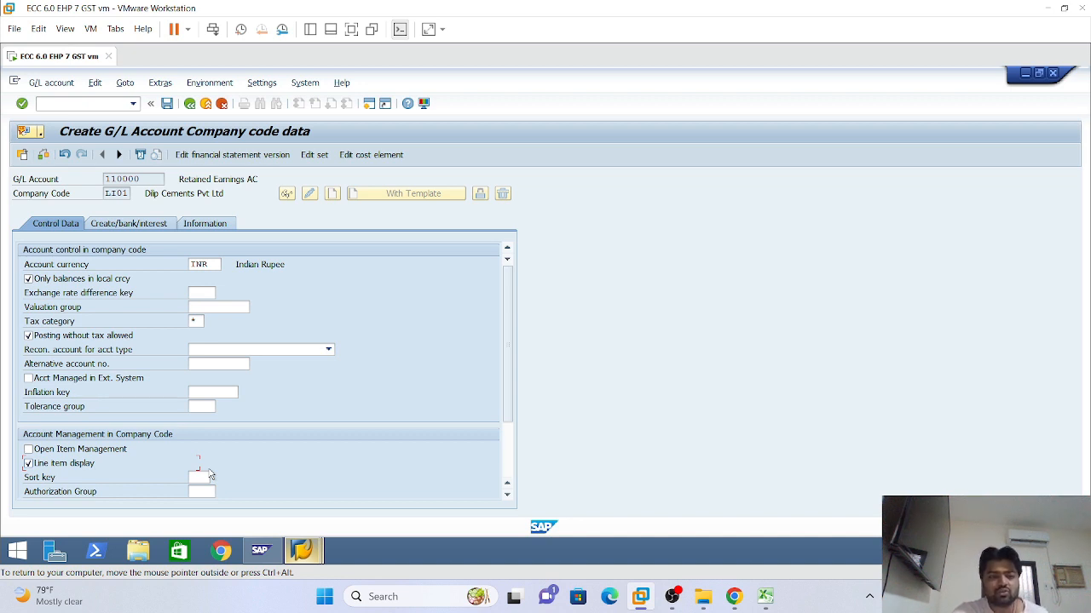
# Switch from the SAP window to the Excel class-notes workbook on FS00 control data
pyautogui.click(765, 596)
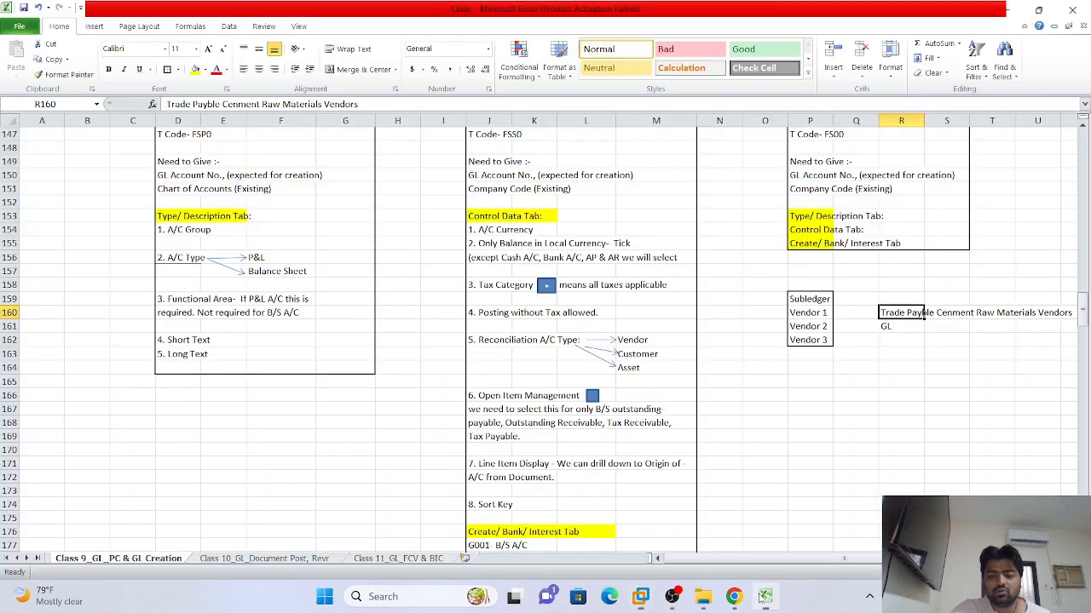
# Enter 'Salary' in cell O167 and 'To Bank' in cell P168 of the notes sheet
pyautogui.click(777, 409)
pyautogui.write('Salary')
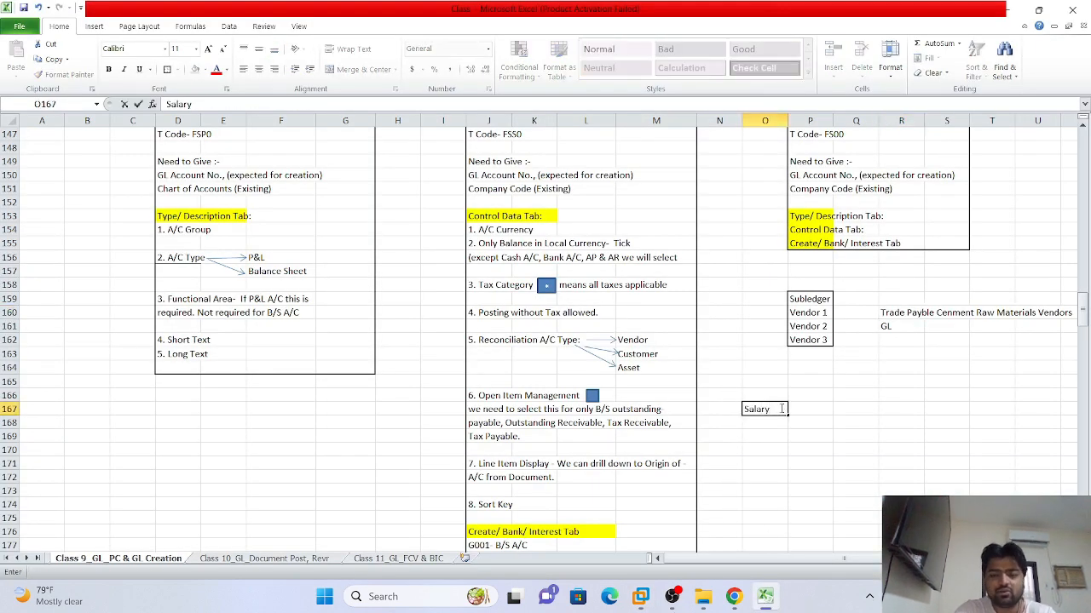
pyautogui.click(806, 423)
pyautogui.write('I')
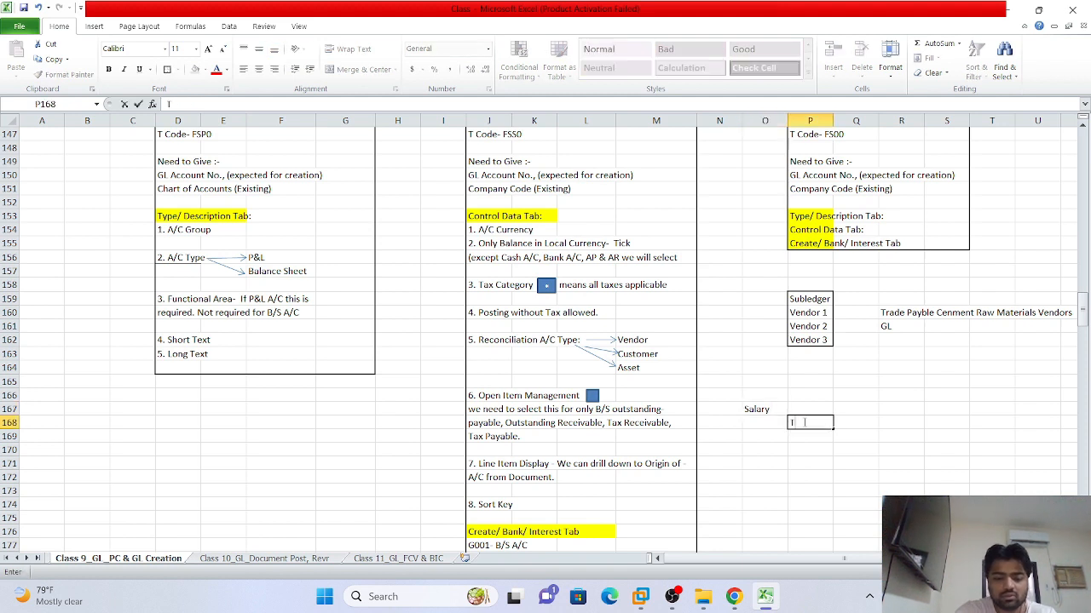
pyautogui.write('o C')
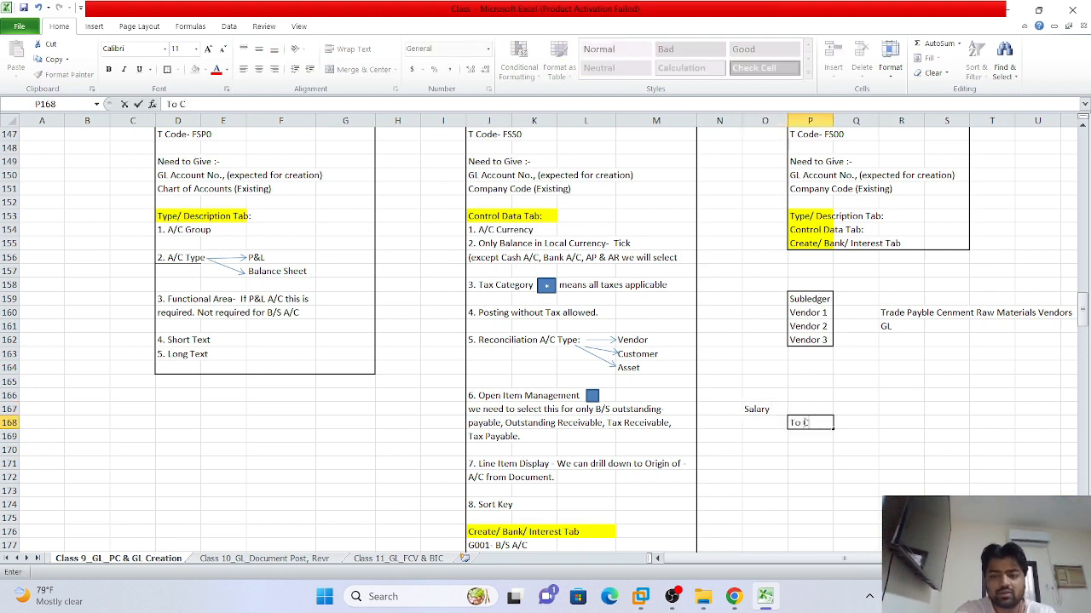
pyautogui.press('BackSpace')
pyautogui.write('Bank')
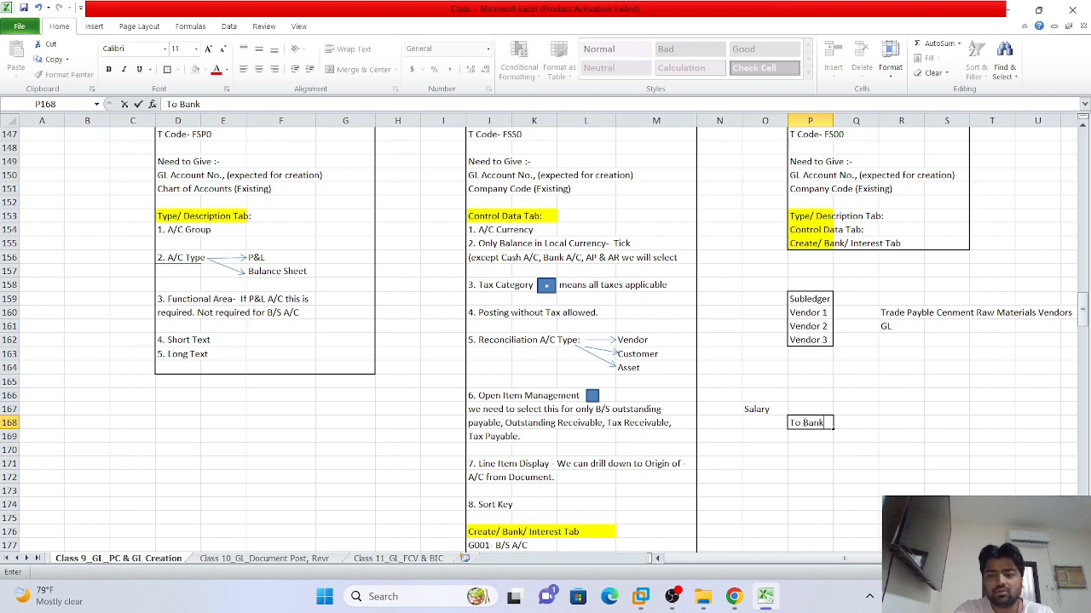
pyautogui.click(811, 408)
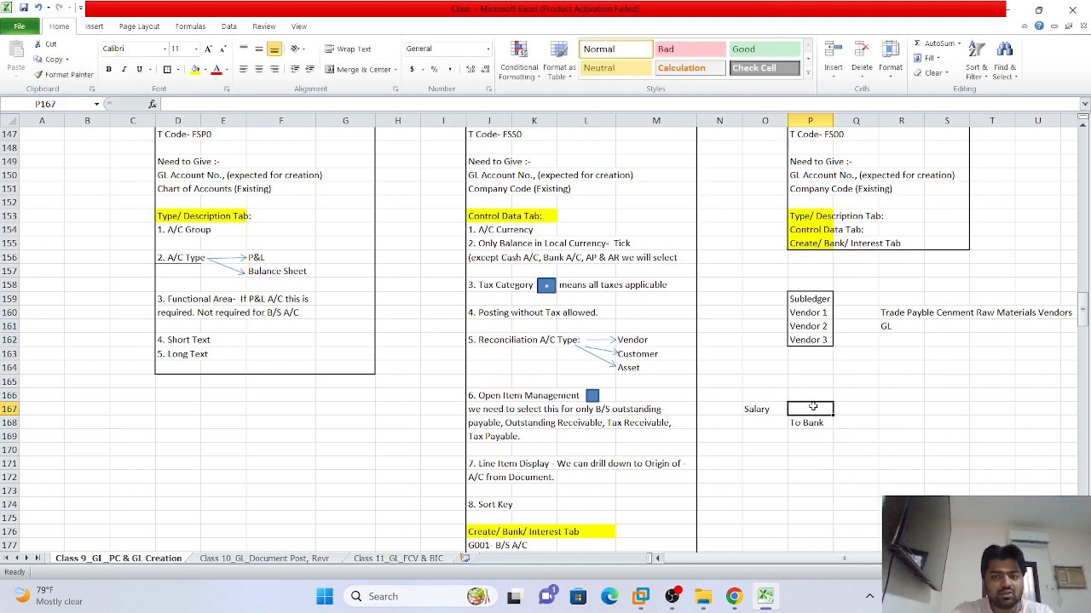
pyautogui.click(760, 461)
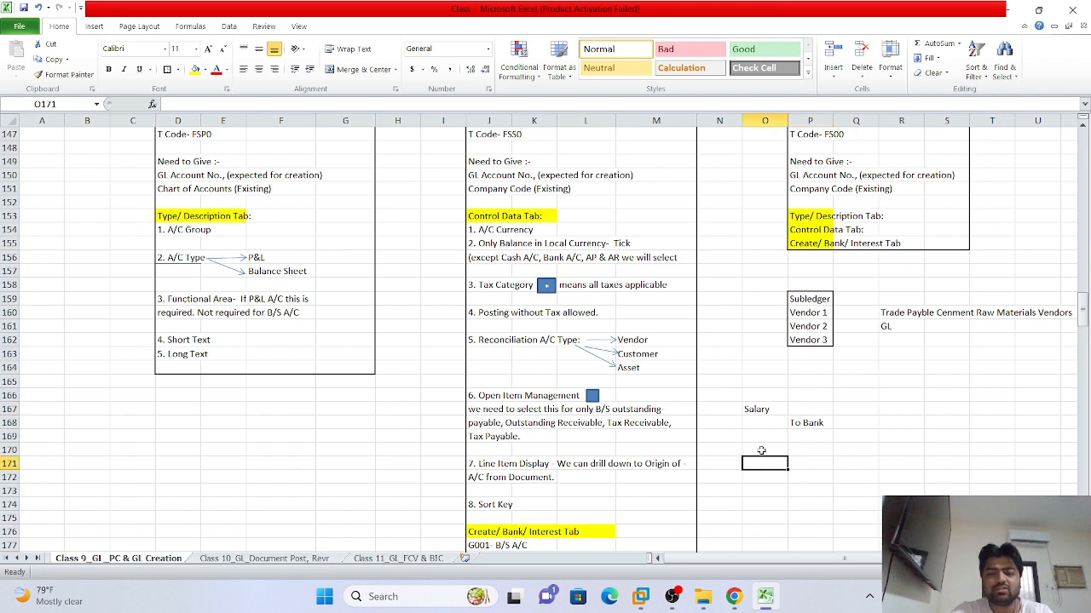
# Add 'Salary' in cell O170 and 'Salary Payable' in cell P171 below the first entry
pyautogui.click(761, 450)
pyautogui.write('Sal')
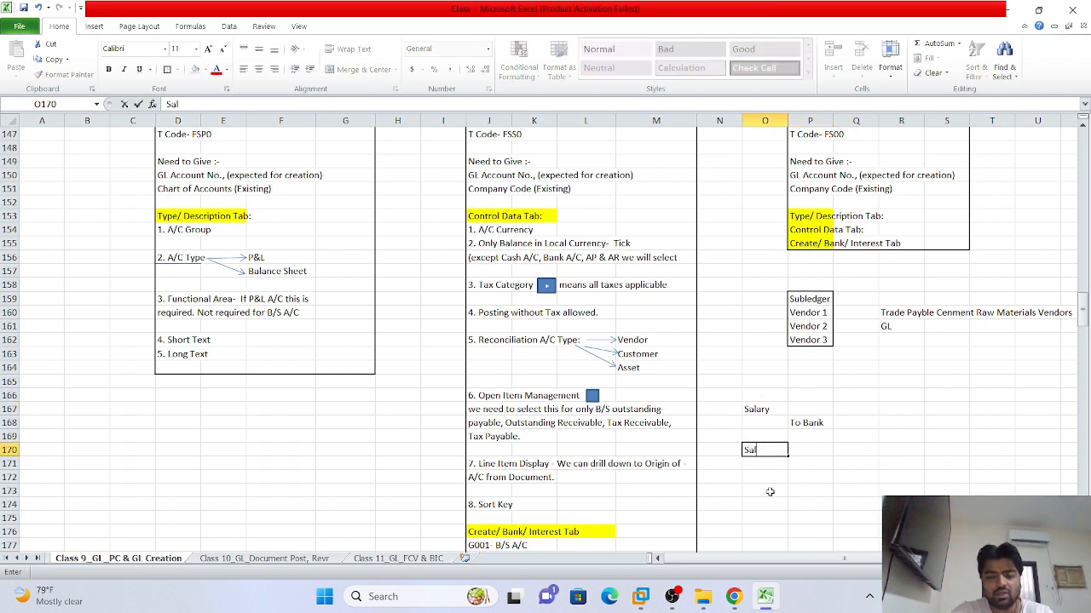
pyautogui.write('ary')
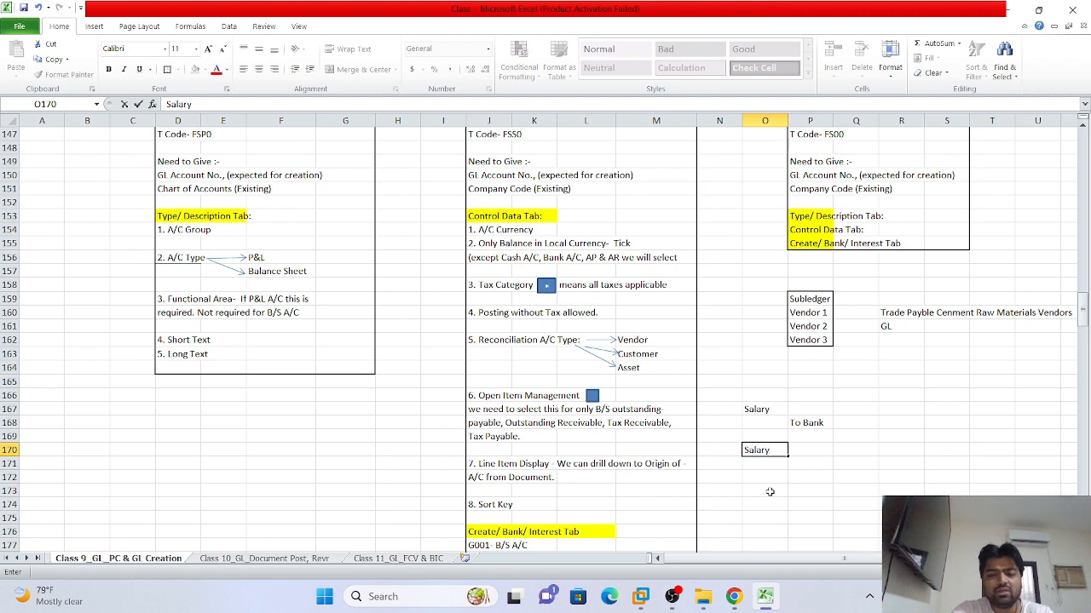
pyautogui.click(798, 467)
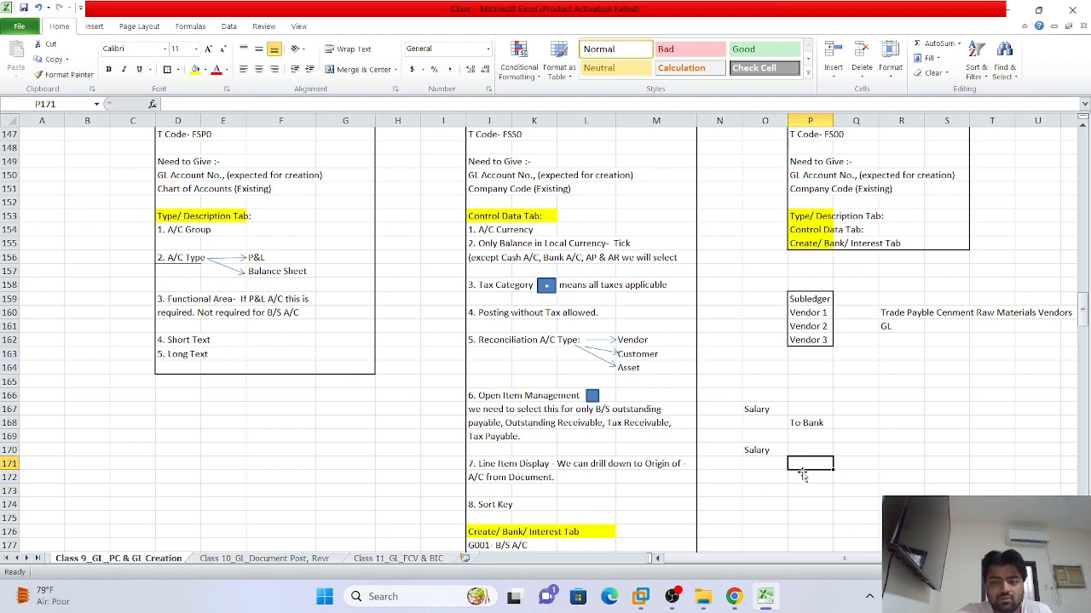
pyautogui.click(804, 476)
pyautogui.click(806, 466)
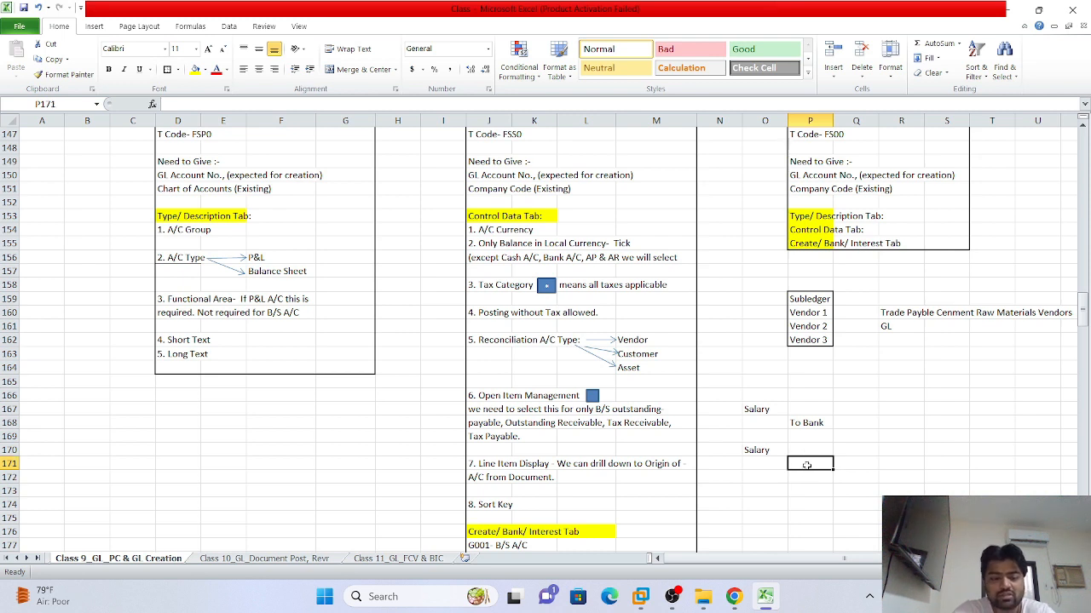
pyautogui.write('Salar')
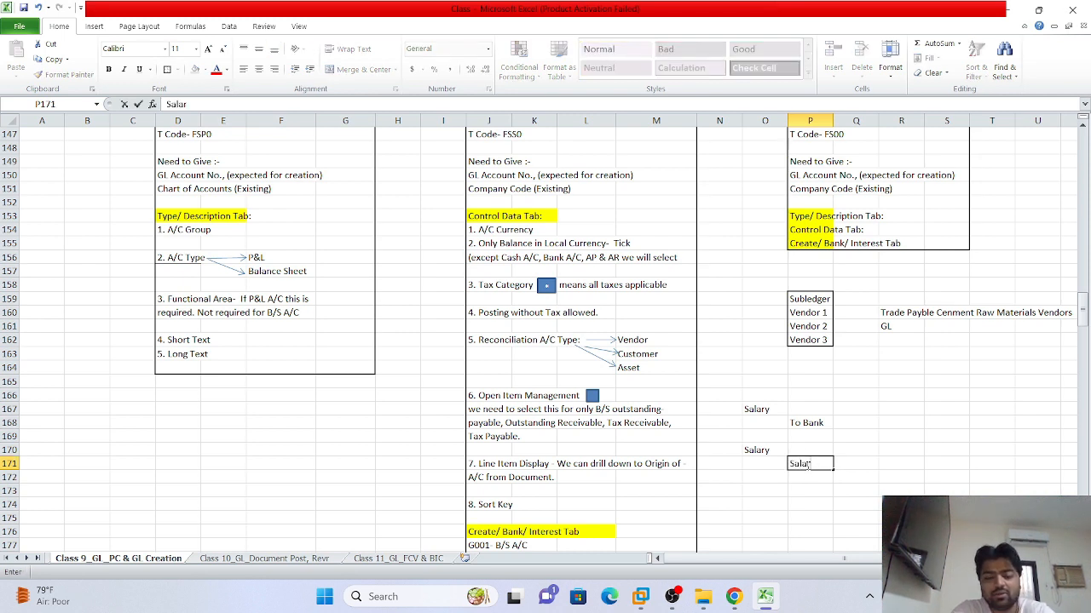
pyautogui.write('y Pa')
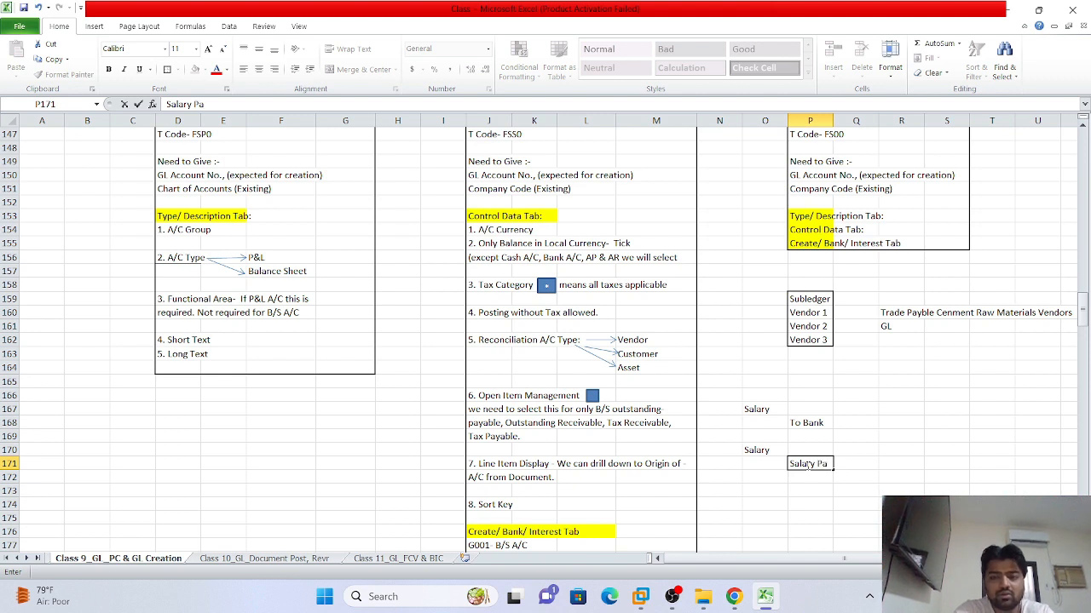
pyautogui.write('yable')
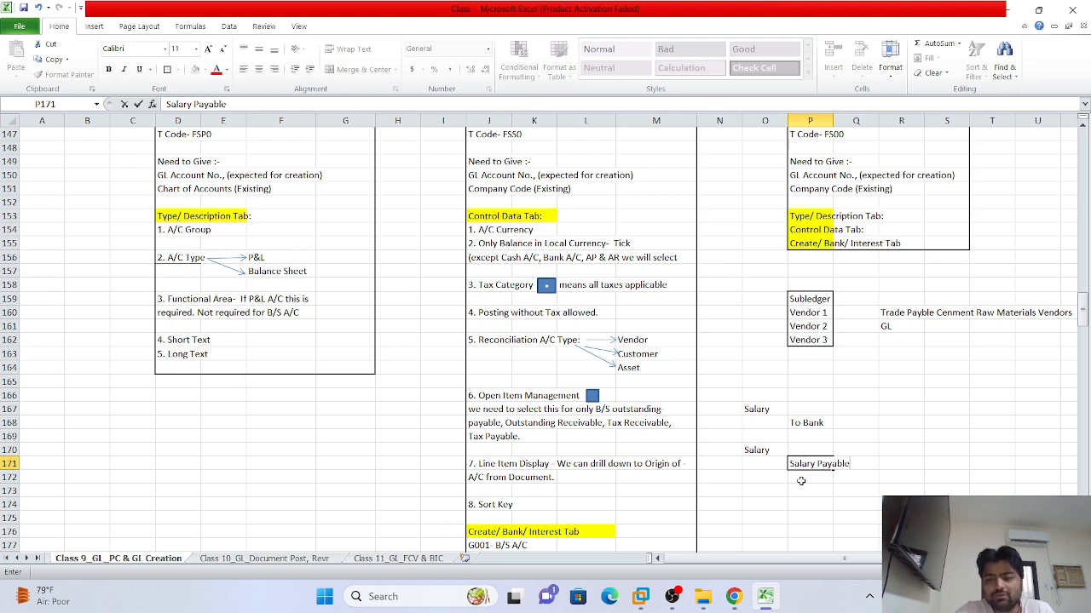
pyautogui.click(866, 481)
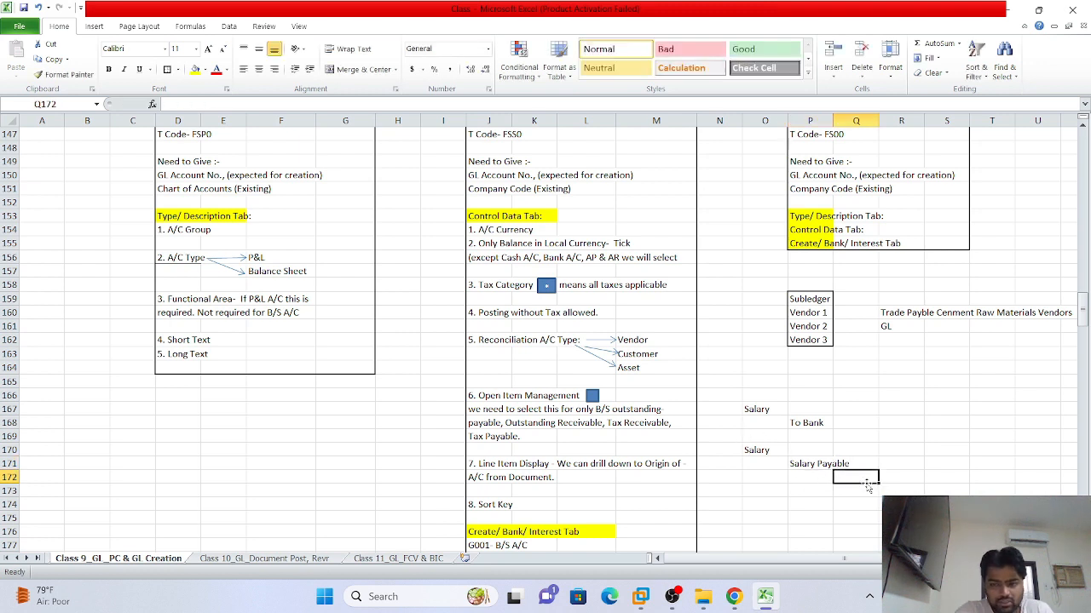
pyautogui.click(765, 491)
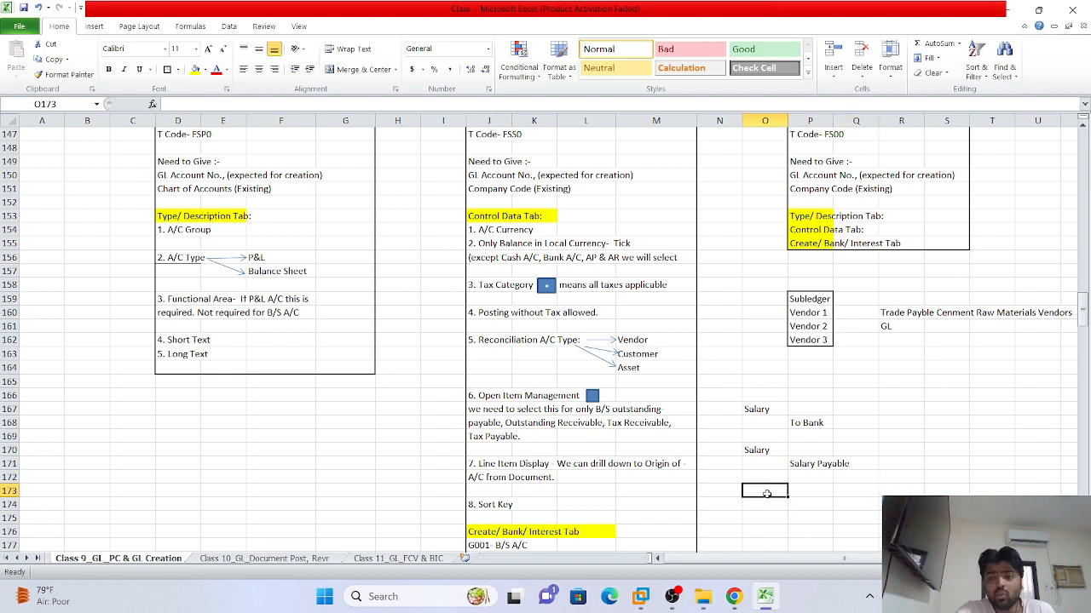
pyautogui.click(803, 464)
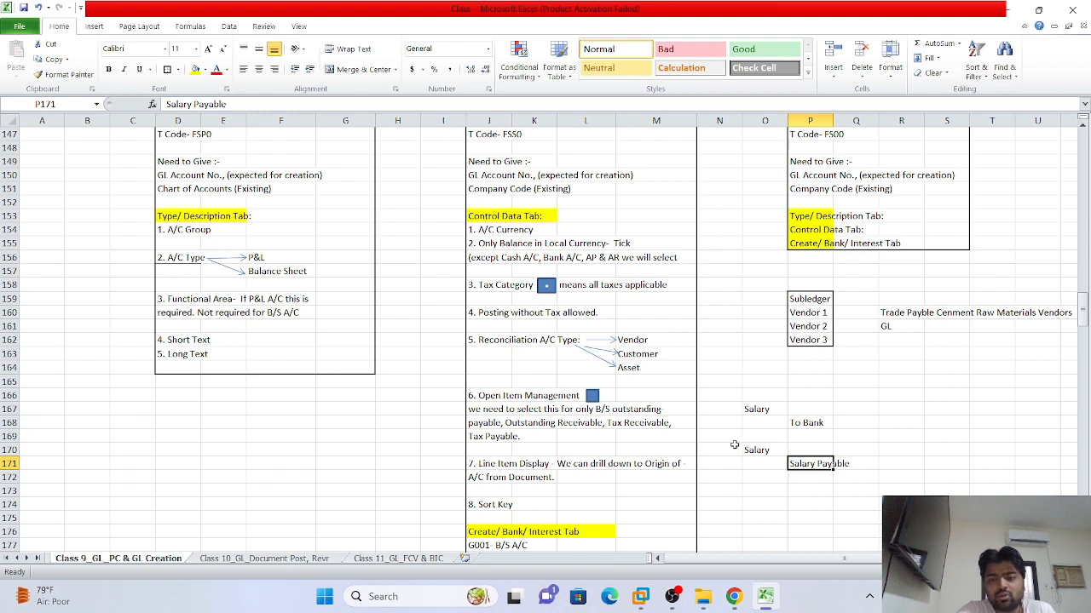
# Type 'Salary Paybale Dr' in cell O173 and 'To Bank' in cell P174
pyautogui.click(755, 489)
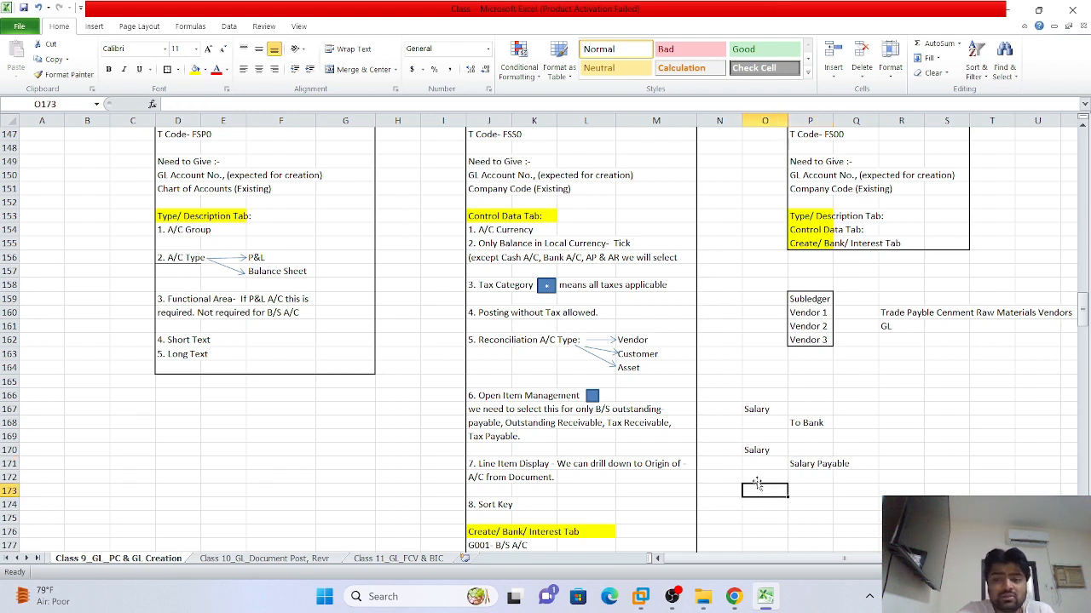
pyautogui.write('S')
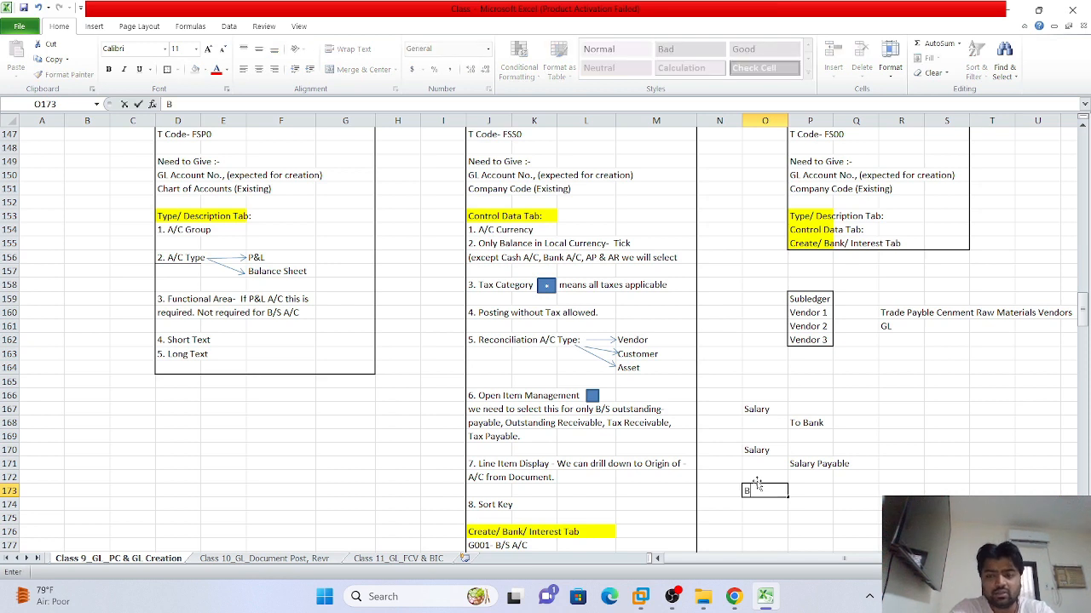
pyautogui.press('BackSpace')
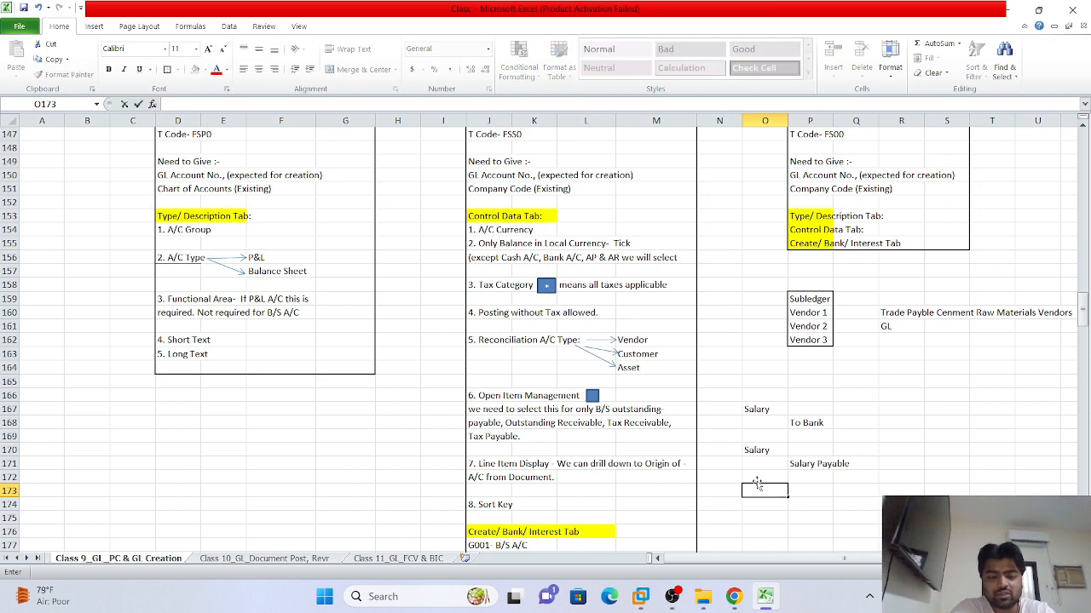
pyautogui.write('Salary Pay')
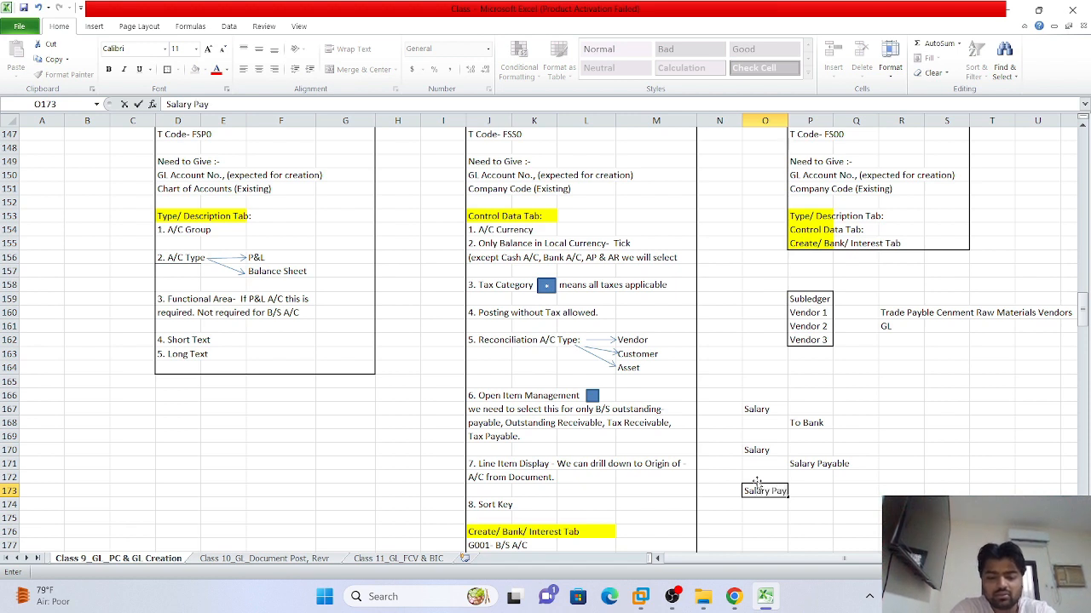
pyautogui.write('bal')
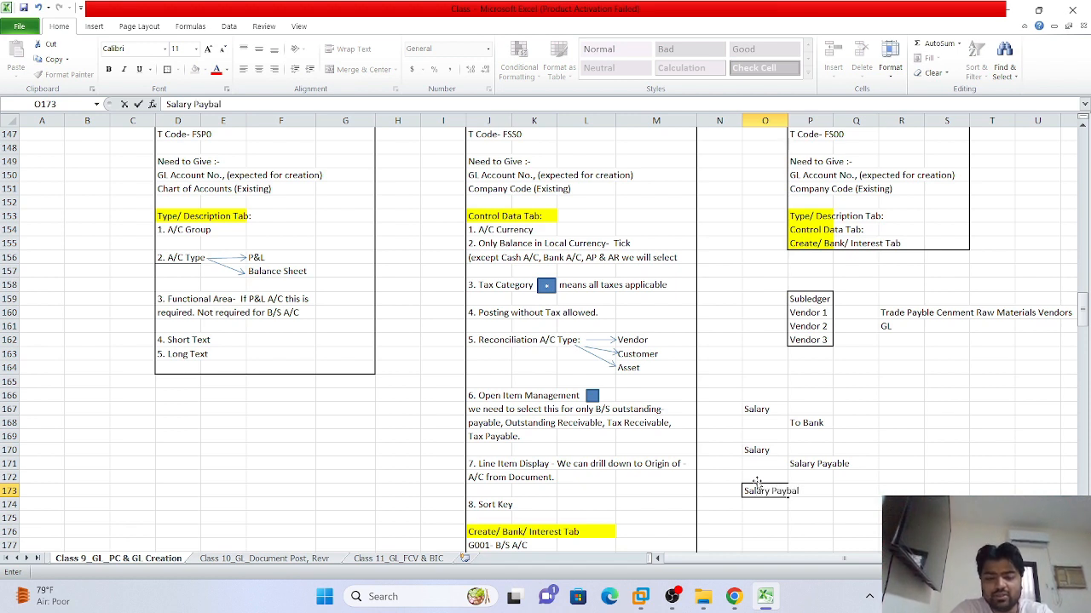
pyautogui.write('e Dr')
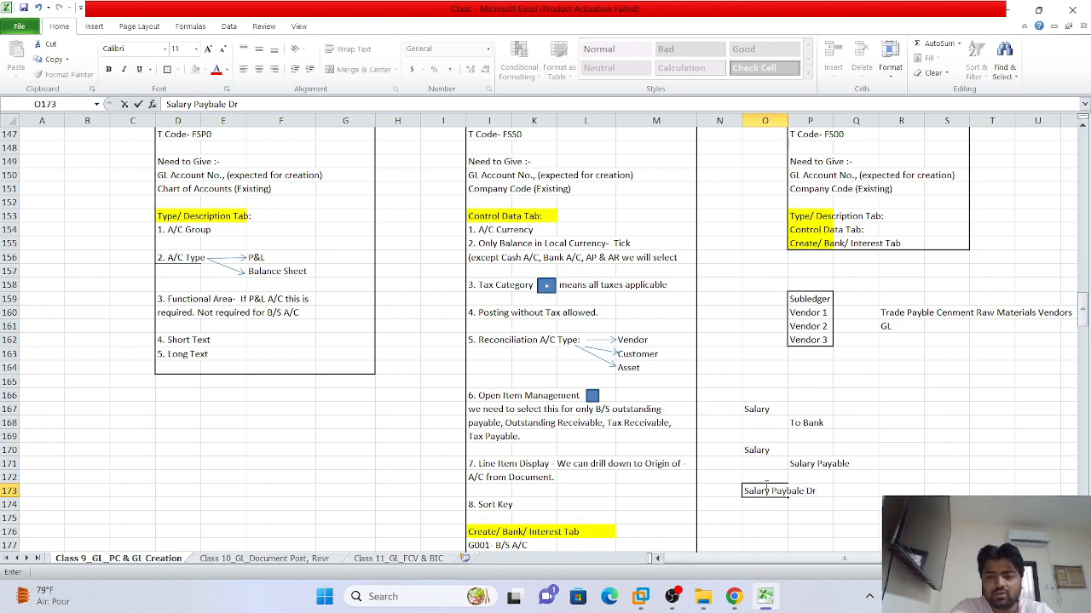
pyautogui.click(813, 504)
pyautogui.write('T')
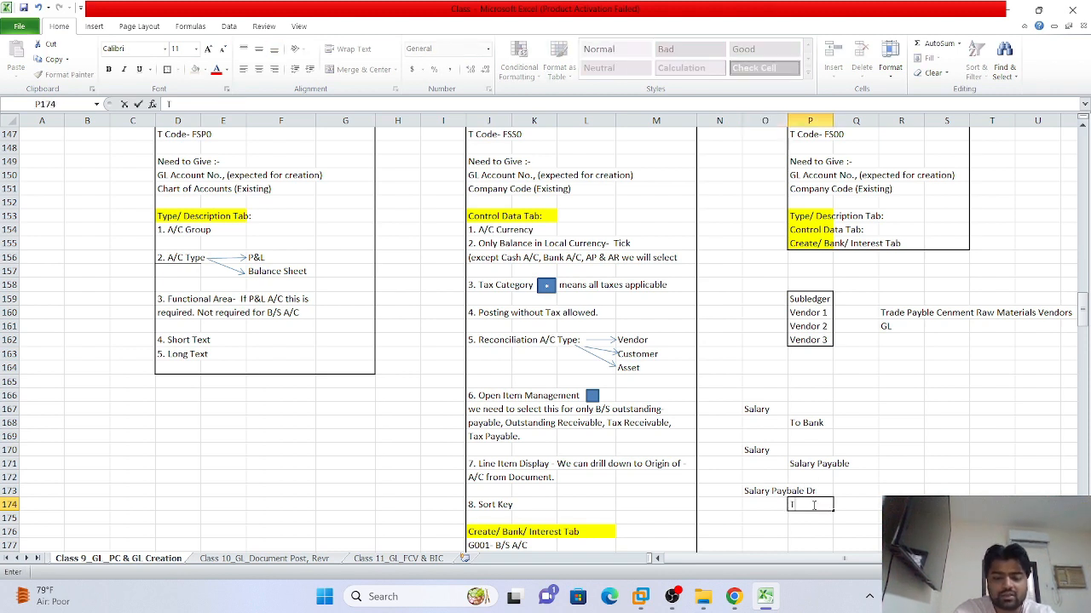
pyautogui.write('o Bank')
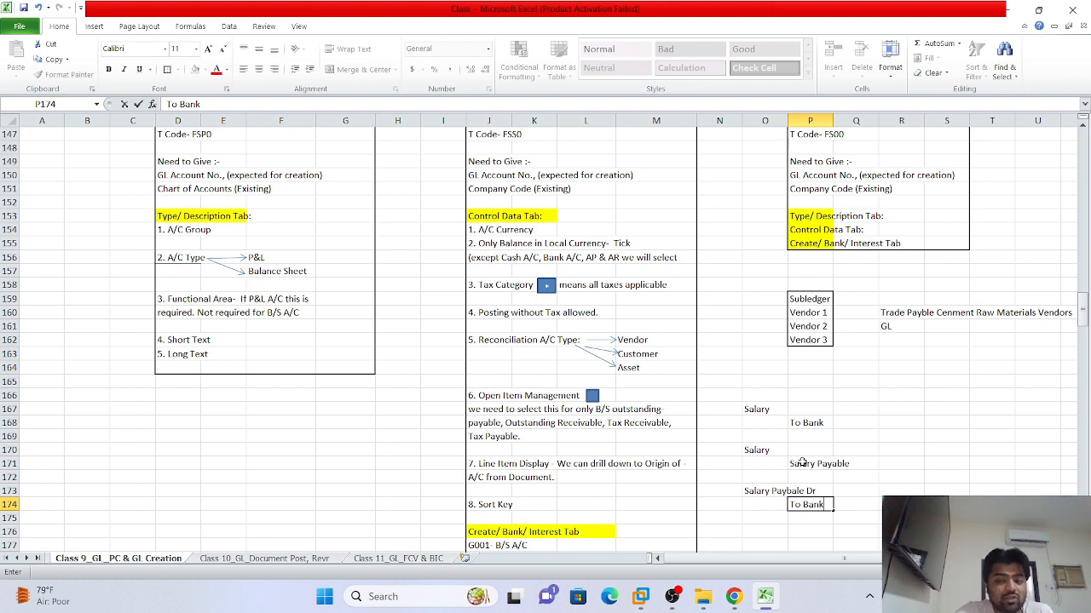
pyautogui.click(857, 504)
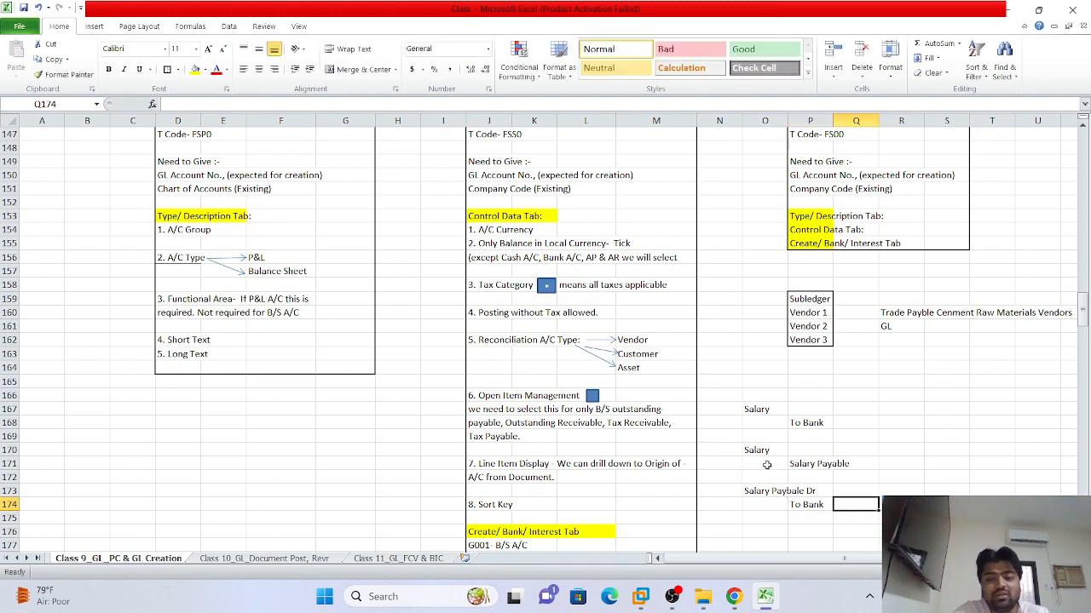
pyautogui.moveTo(754, 450); pyautogui.dragTo(852, 464)
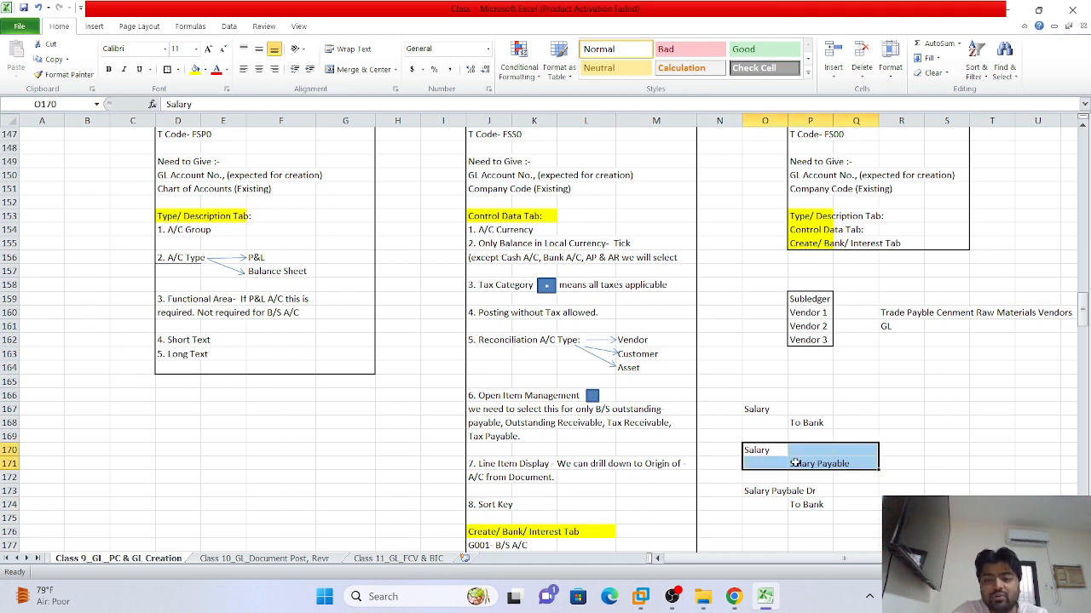
pyautogui.moveTo(754, 491); pyautogui.dragTo(807, 506)
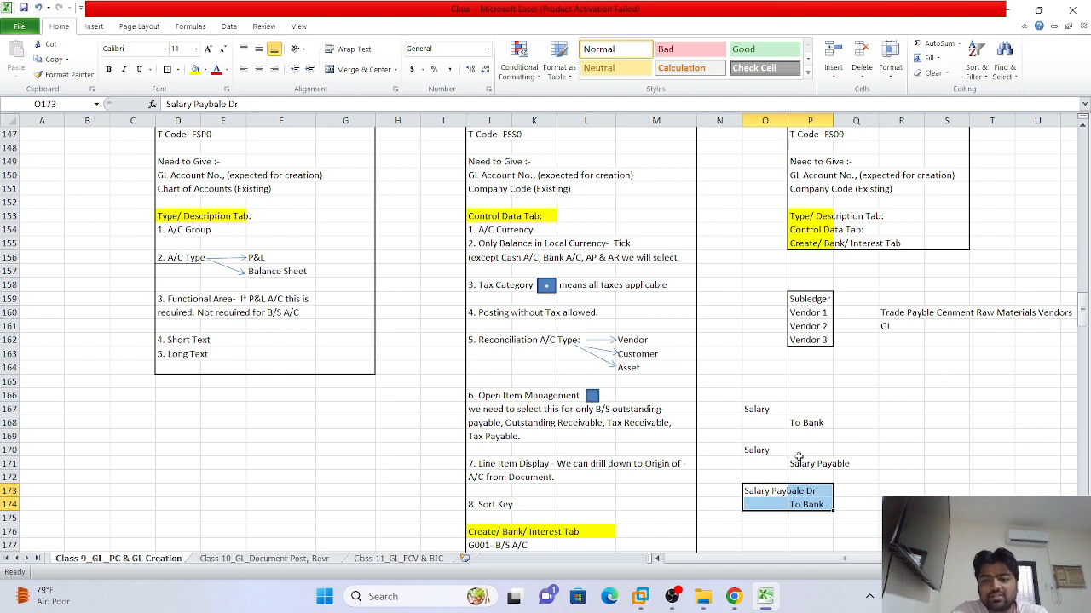
pyautogui.click(807, 464)
pyautogui.moveTo(808, 465)
pyautogui.mouseDown()
pyautogui.moveTo(748, 451)
pyautogui.moveTo(801, 468)
pyautogui.mouseUp()
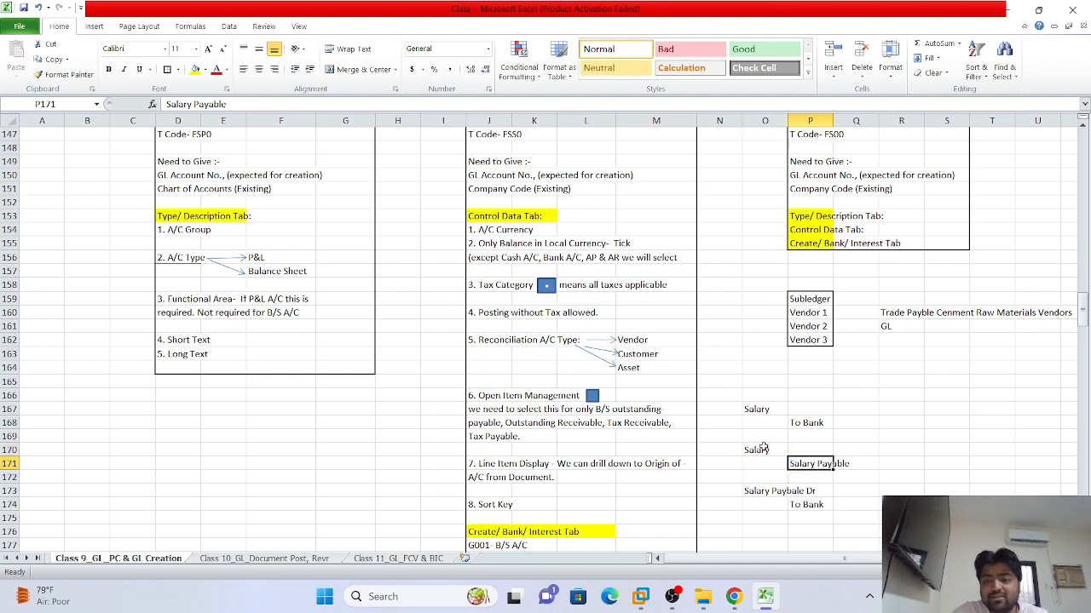
pyautogui.click(766, 449)
pyautogui.click(804, 465)
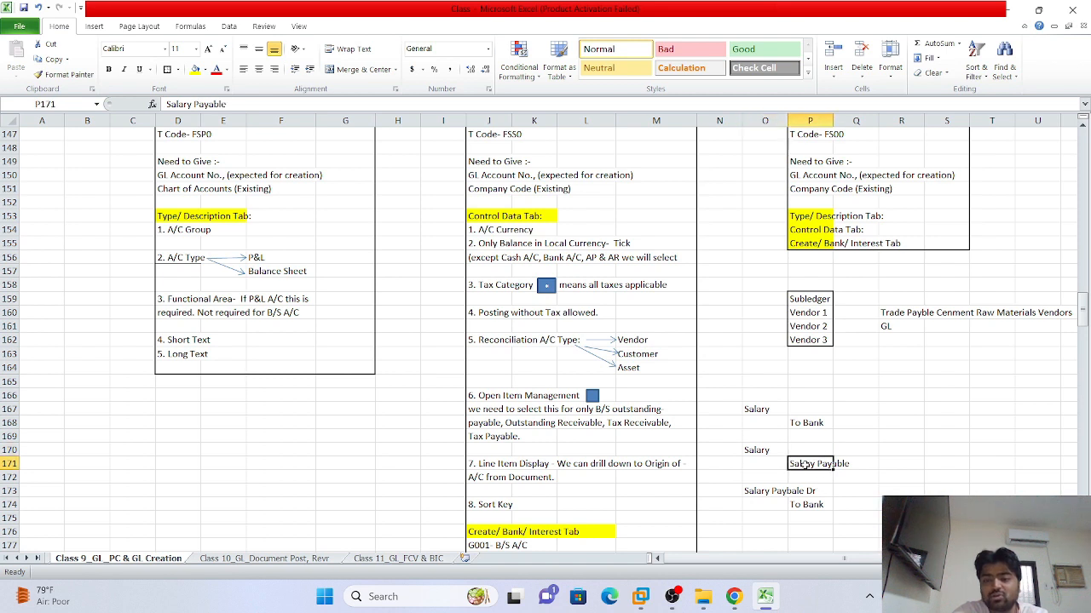
pyautogui.click(862, 470)
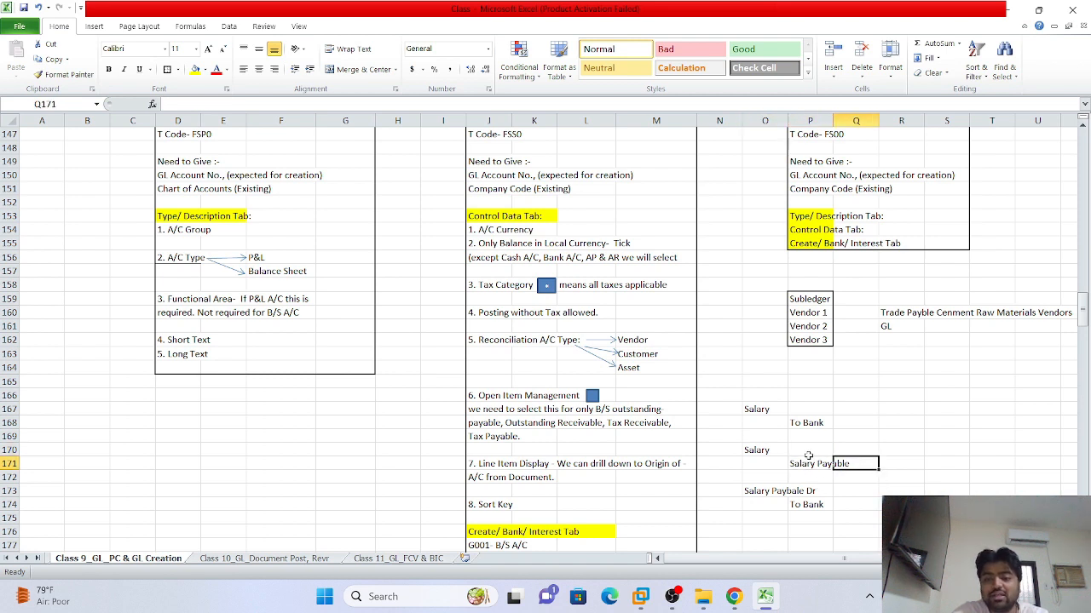
pyautogui.moveTo(805, 465); pyautogui.dragTo(759, 455)
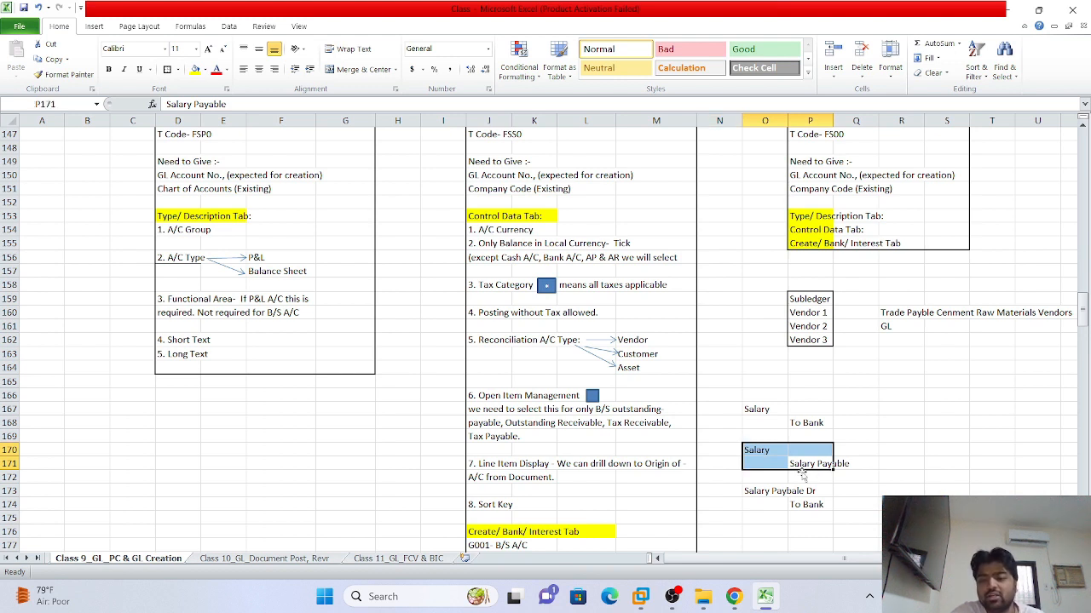
pyautogui.click(805, 464)
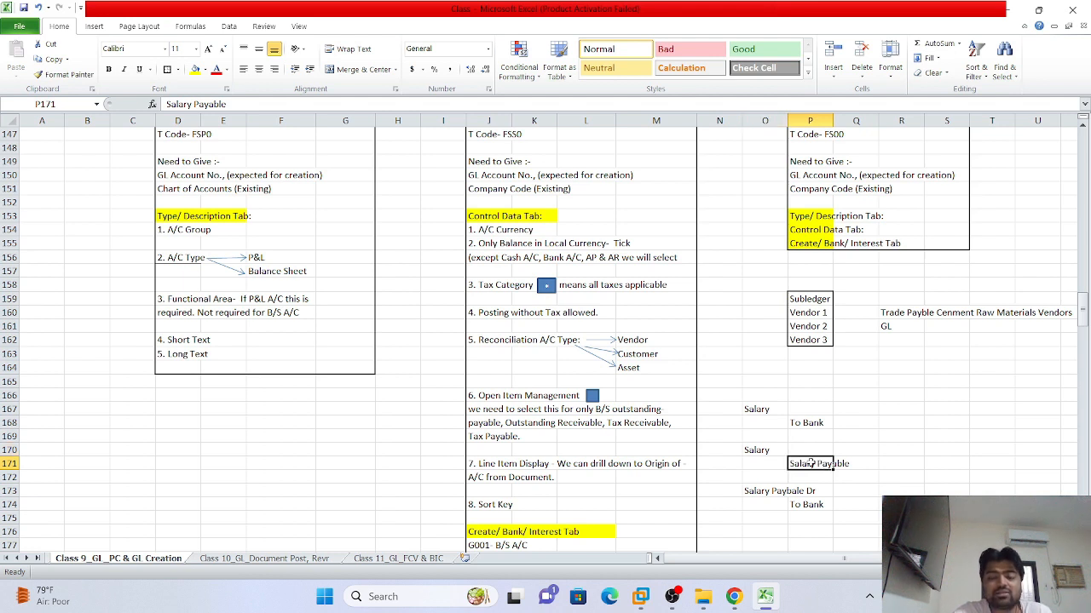
pyautogui.click(866, 434)
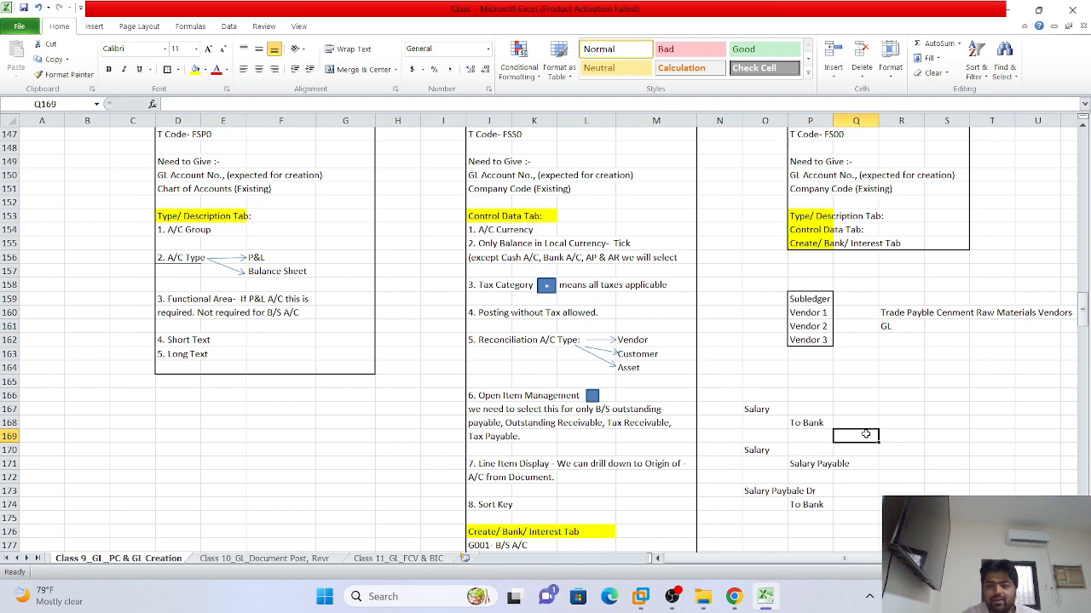
pyautogui.click(916, 434)
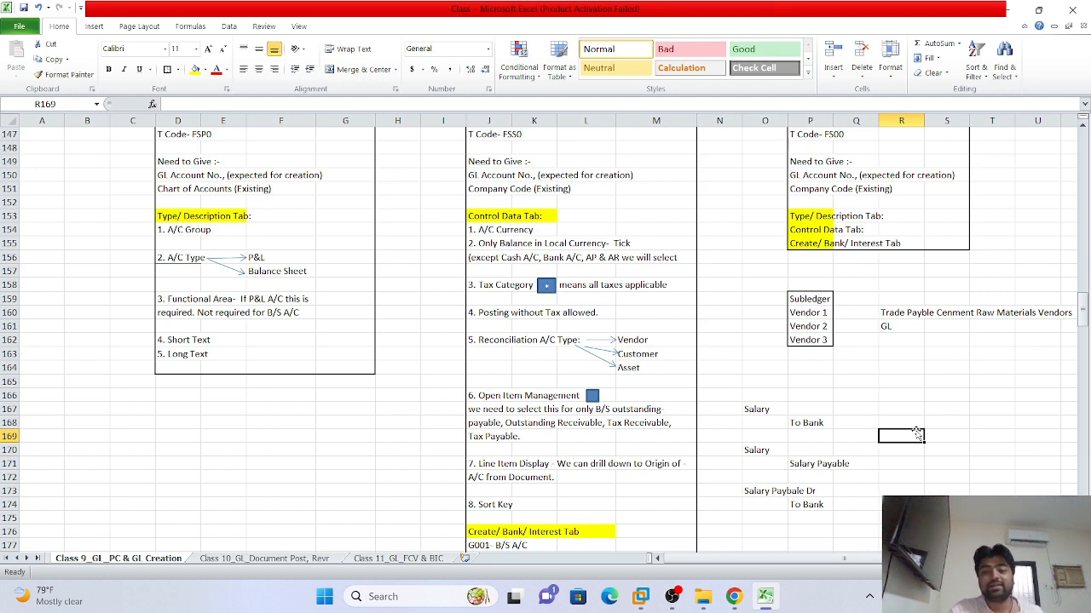
pyautogui.click(905, 399)
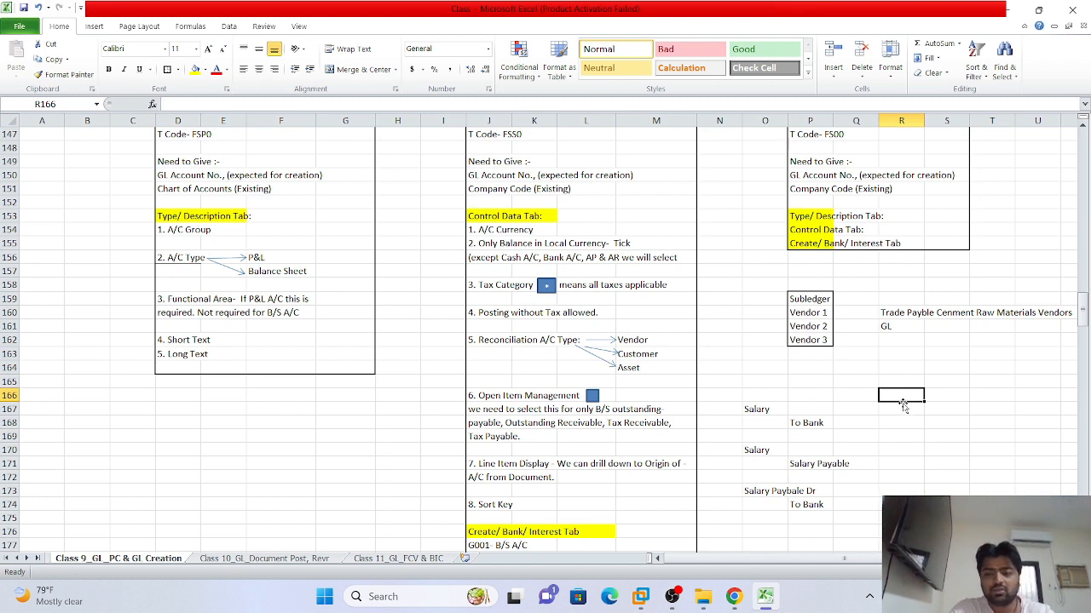
pyautogui.click(902, 410)
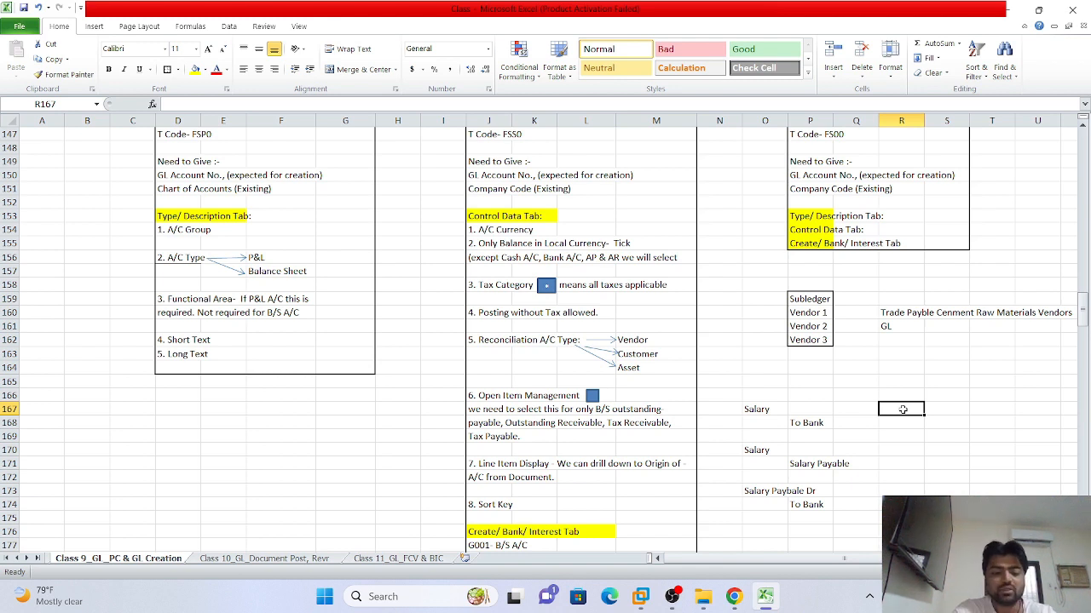
pyautogui.write('Bank')
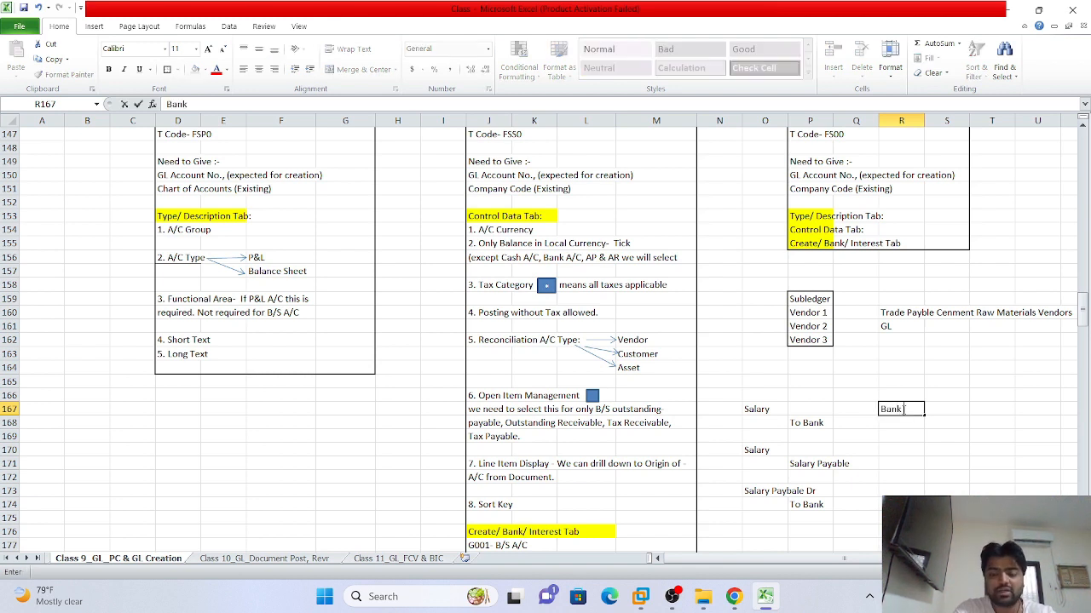
pyautogui.write(' Dr')
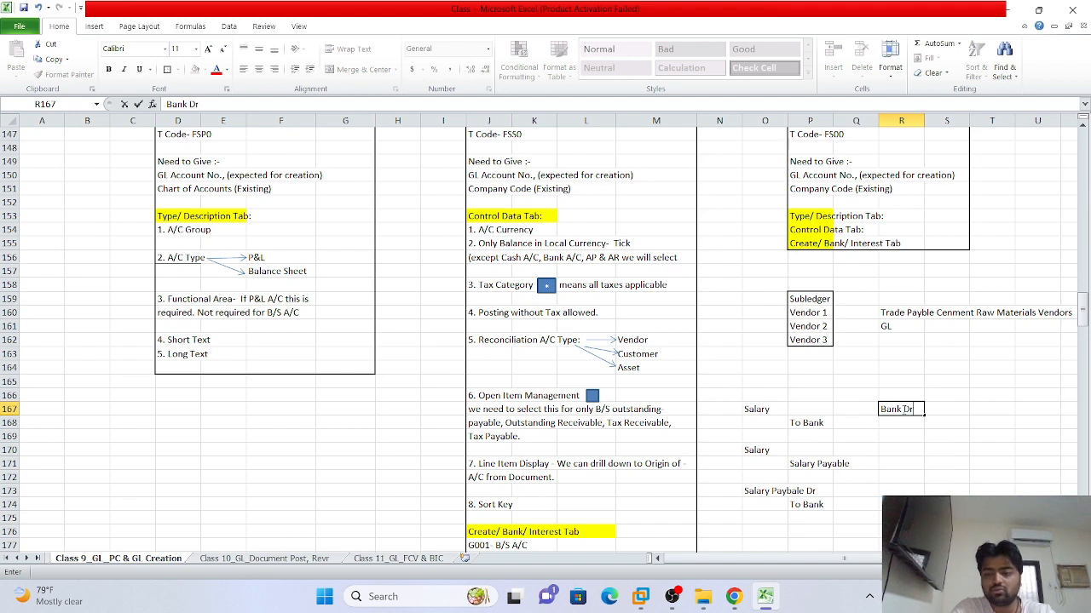
pyautogui.click(941, 423)
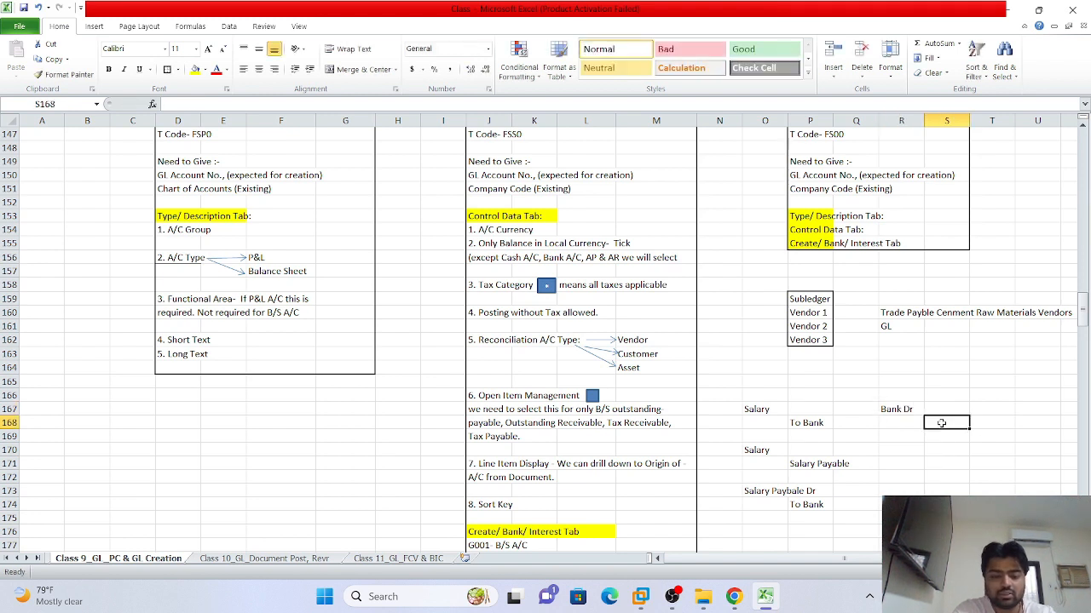
pyautogui.write('Rent')
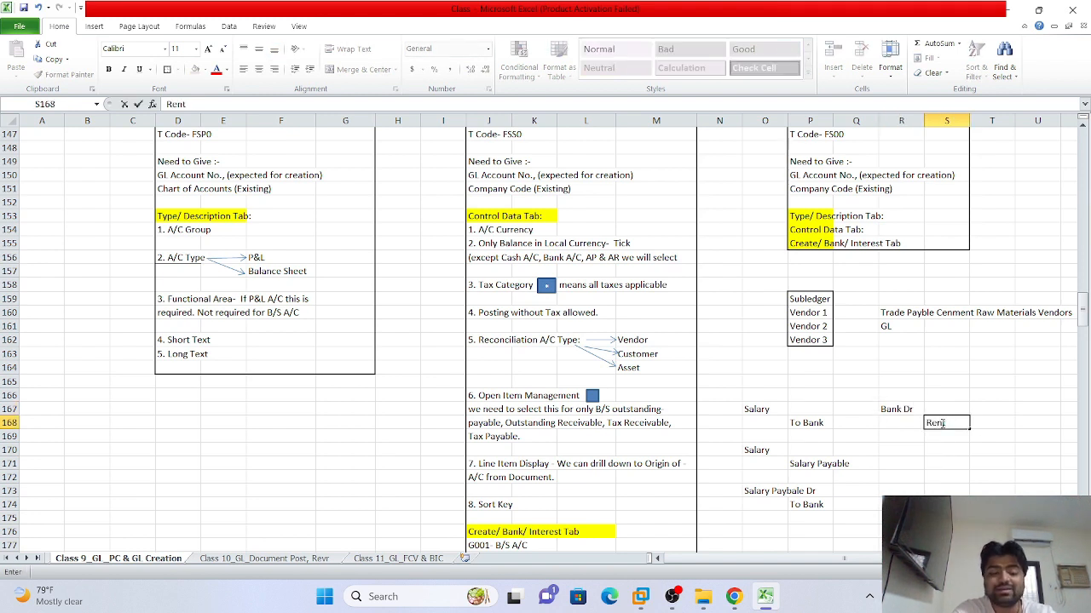
pyautogui.write(' Received')
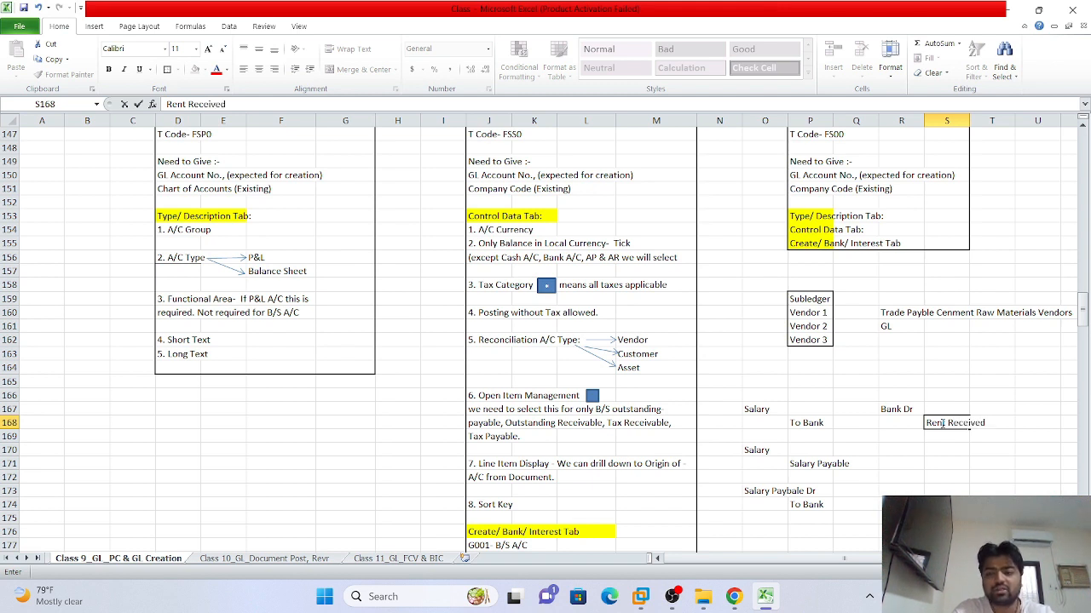
pyautogui.write(' Cr')
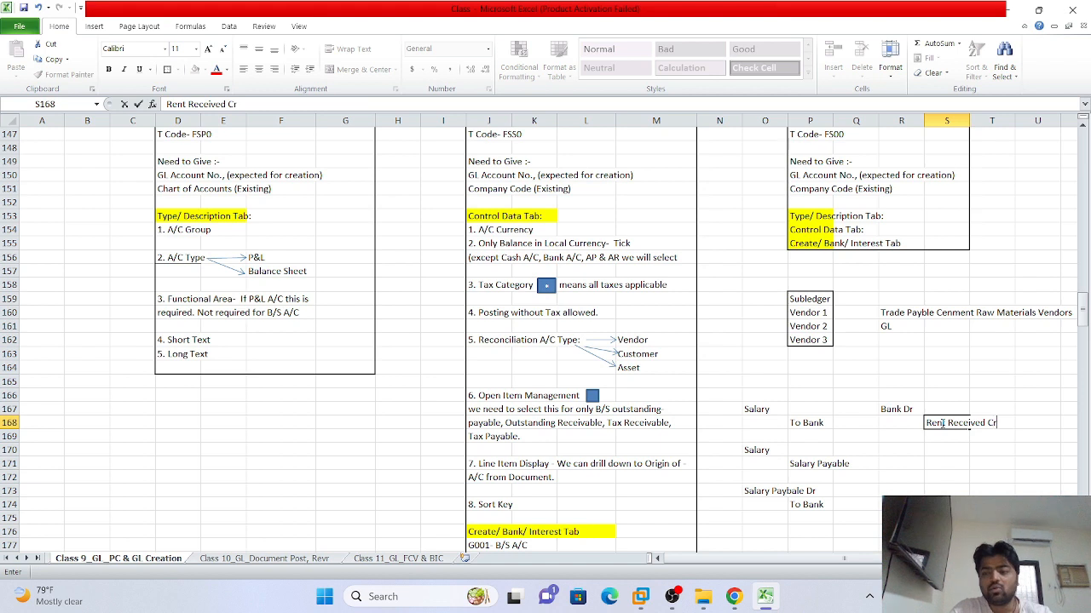
pyautogui.click(895, 454)
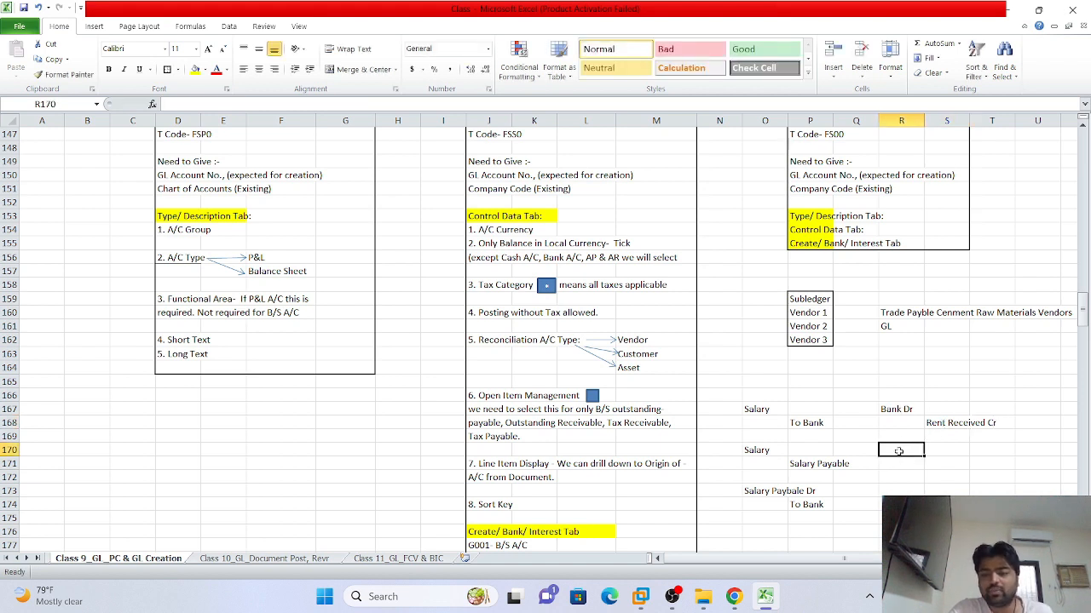
pyautogui.click(901, 383)
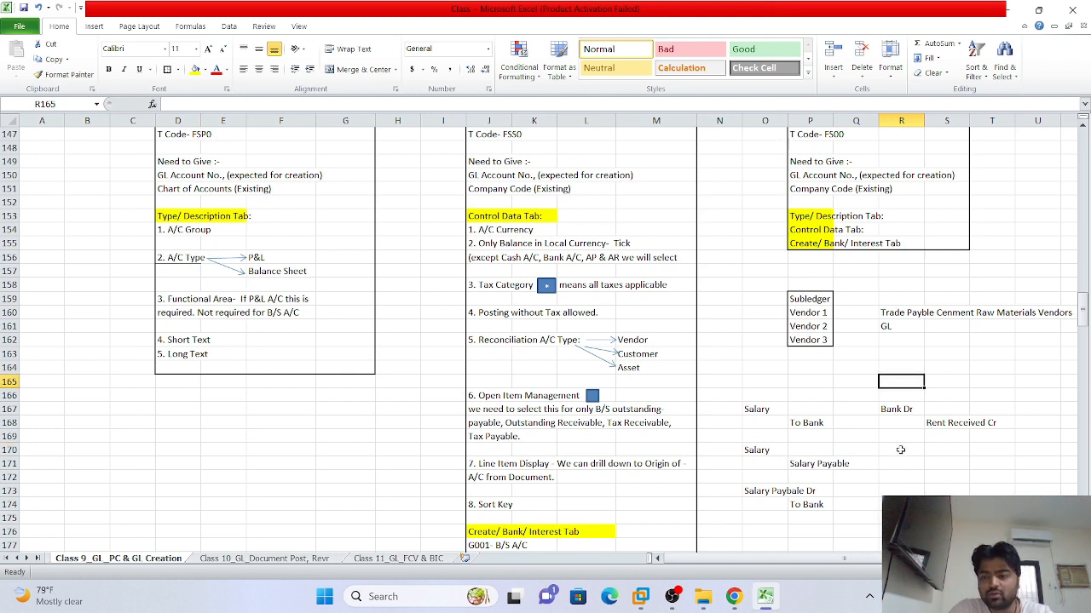
pyautogui.click(900, 449)
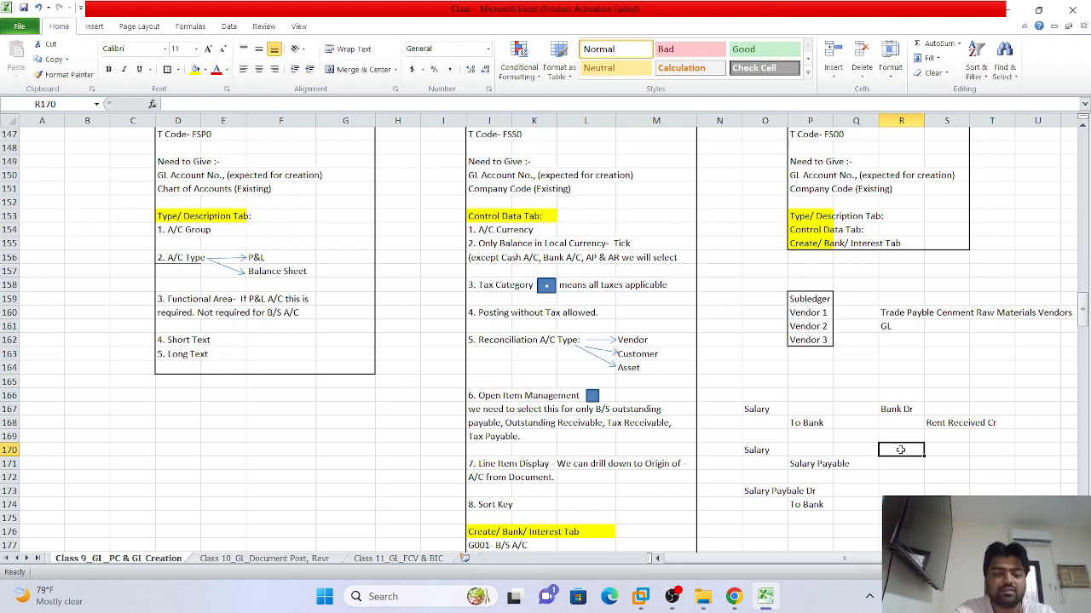
pyautogui.write('Rent Re')
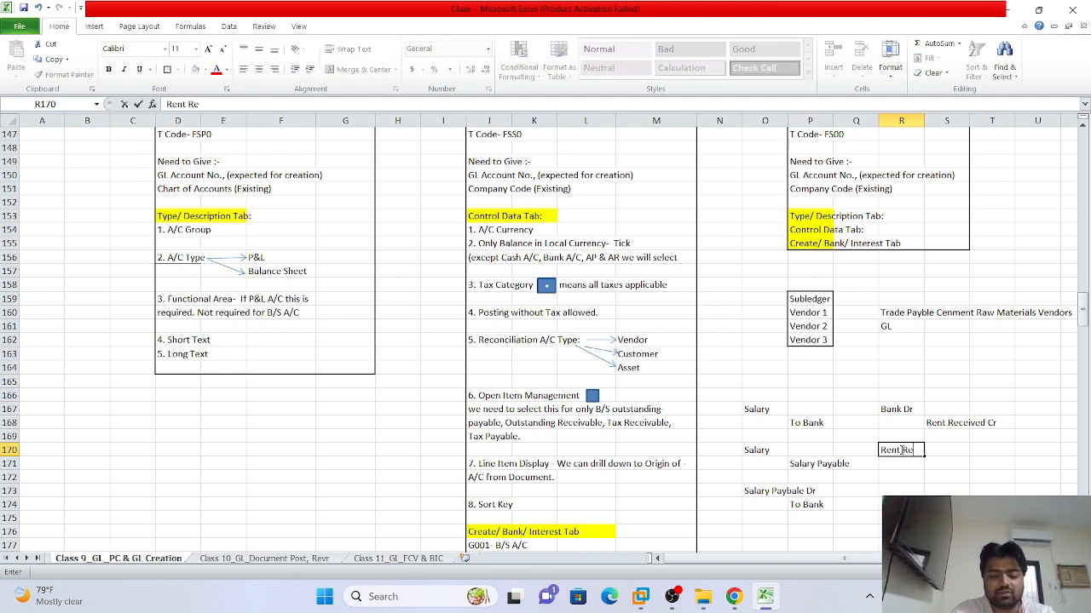
pyautogui.write('ceiva')
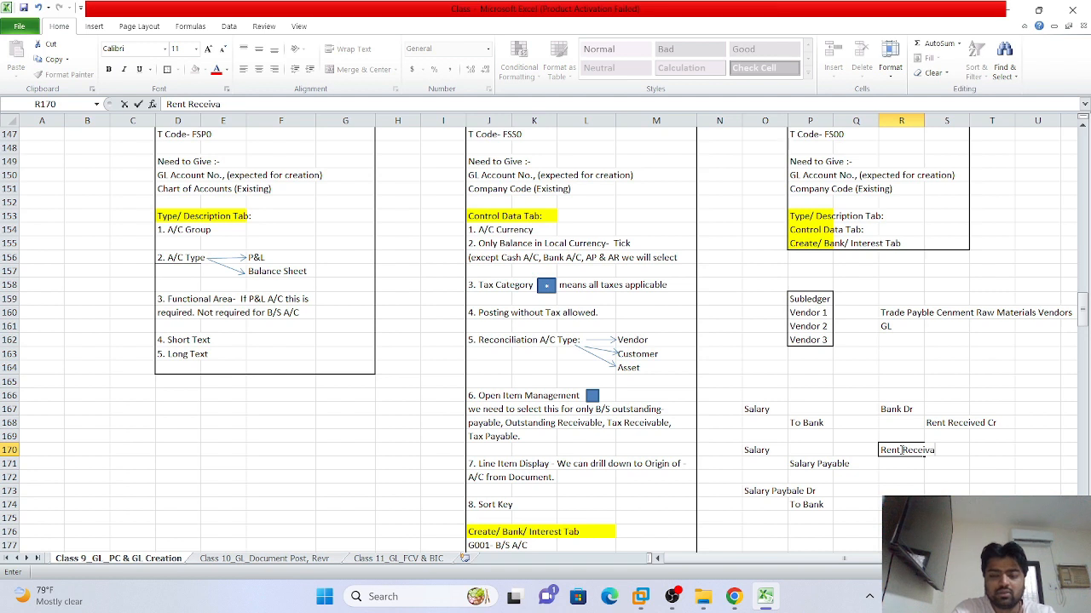
pyautogui.write('ble A')
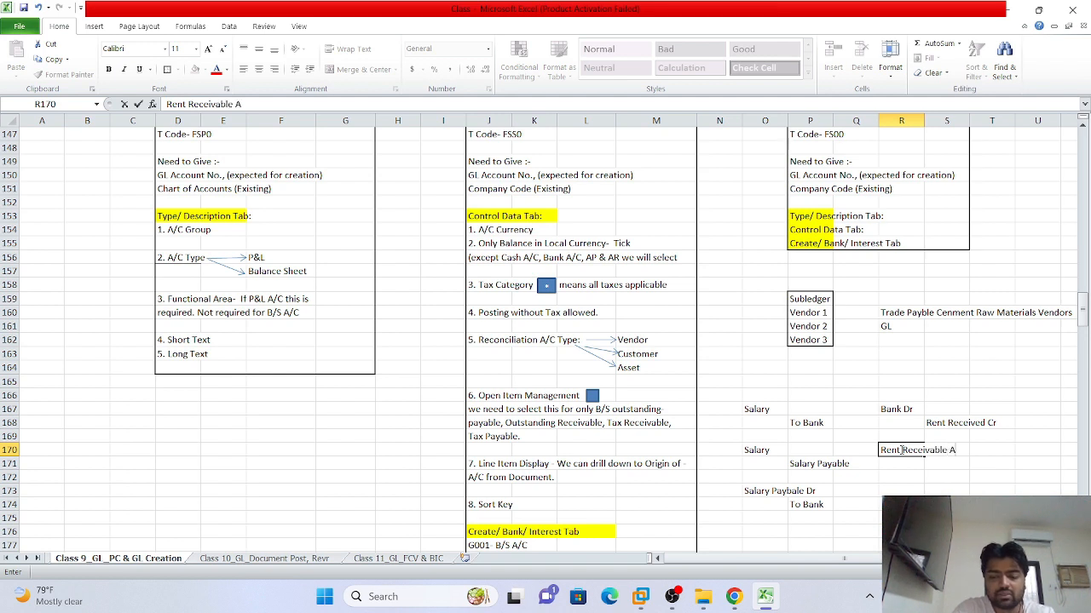
pyautogui.write('?C')
pyautogui.press('BackSpace')
pyautogui.press('BackSpace')
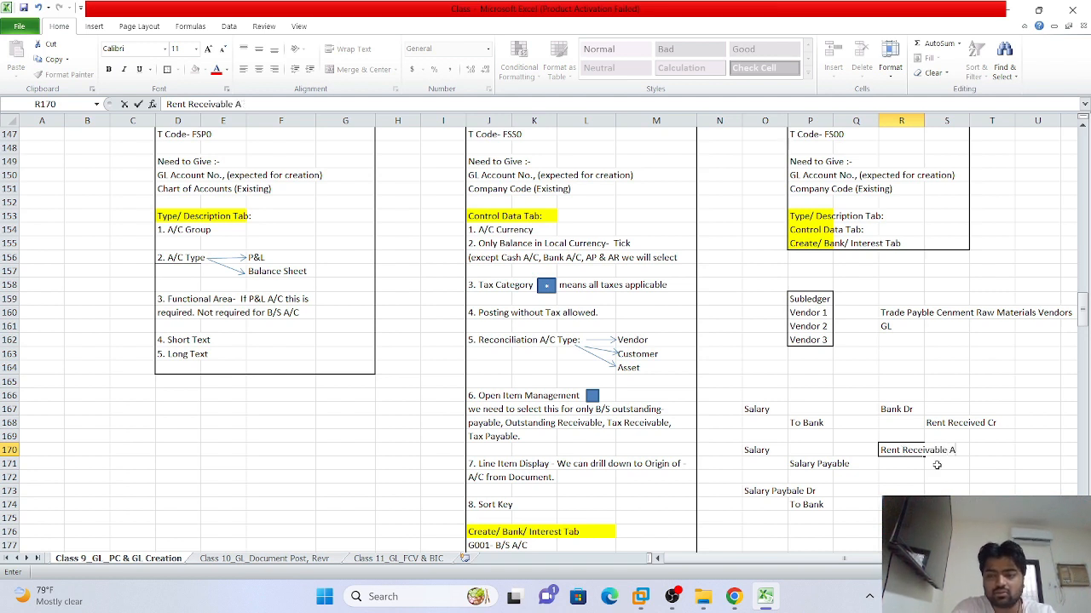
pyautogui.write('/C')
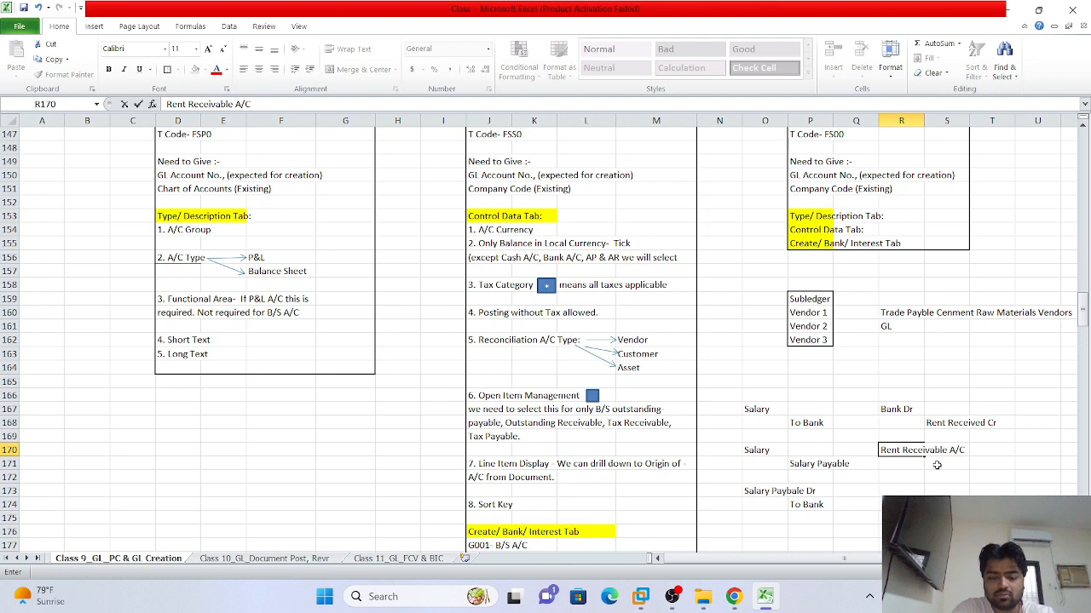
pyautogui.write(' Dr')
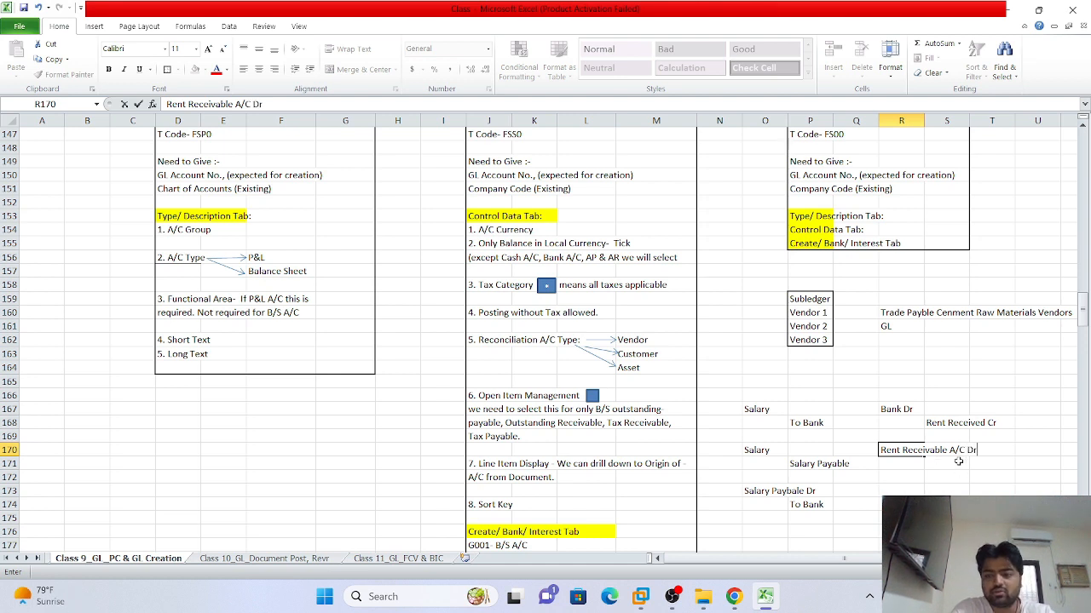
pyautogui.click(957, 461)
pyautogui.write('Reb')
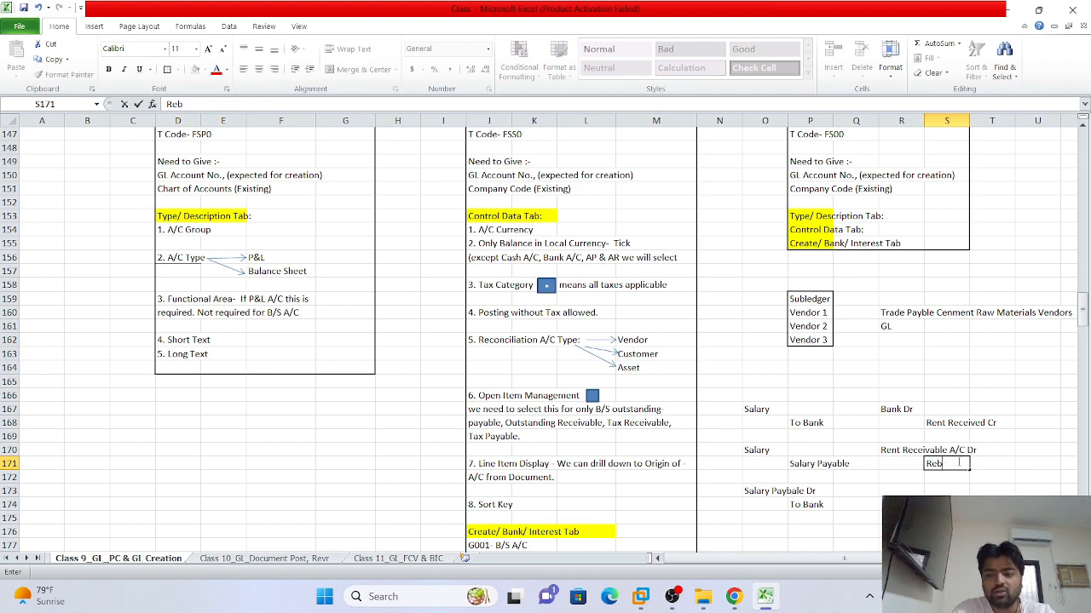
pyautogui.press('BackSpace')
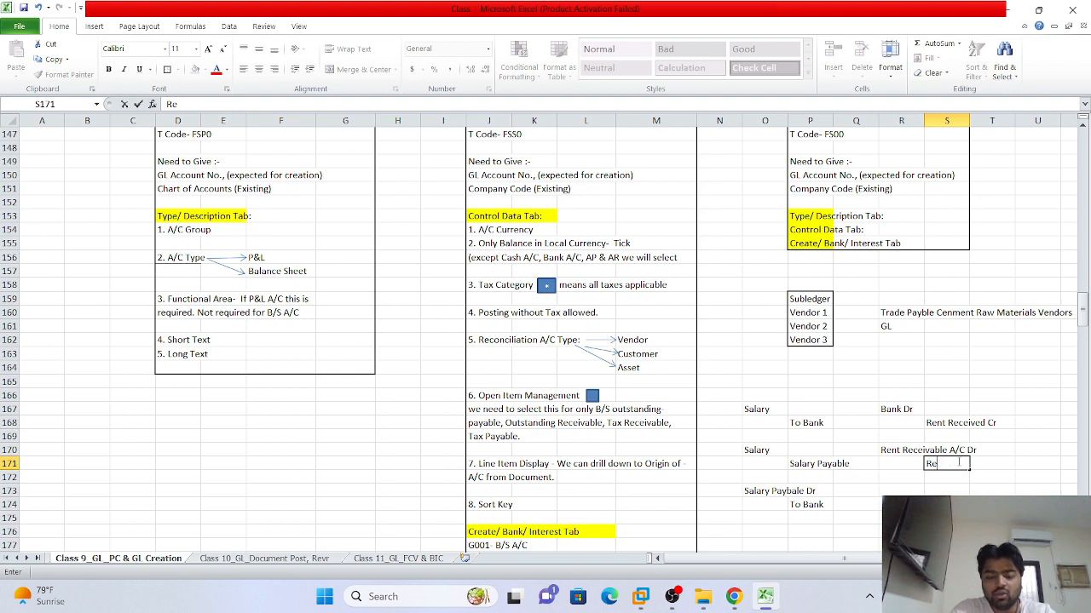
pyautogui.write('nt')
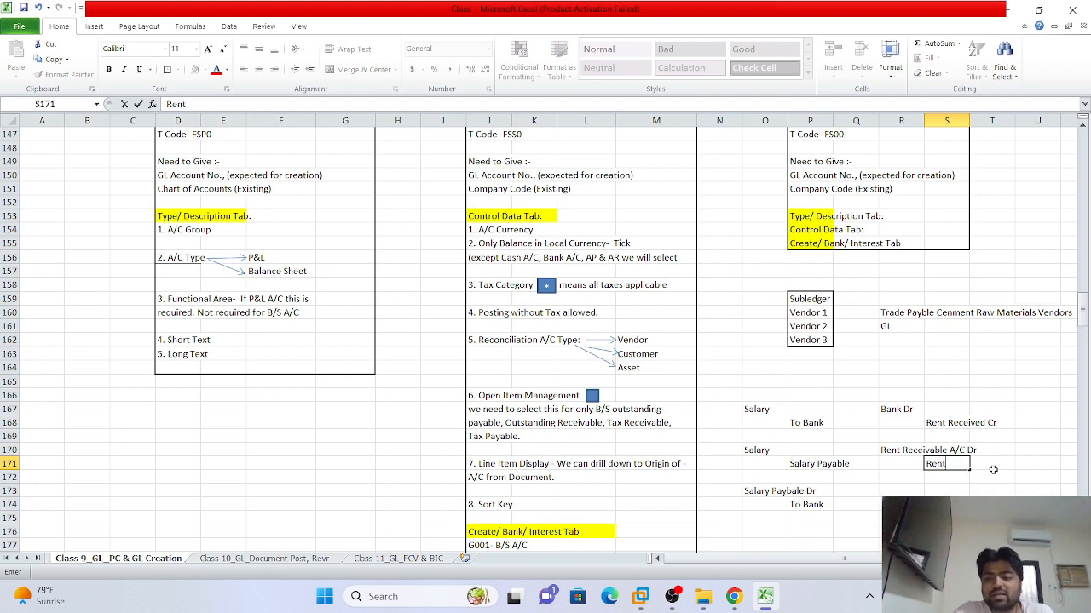
pyautogui.write(' Cr')
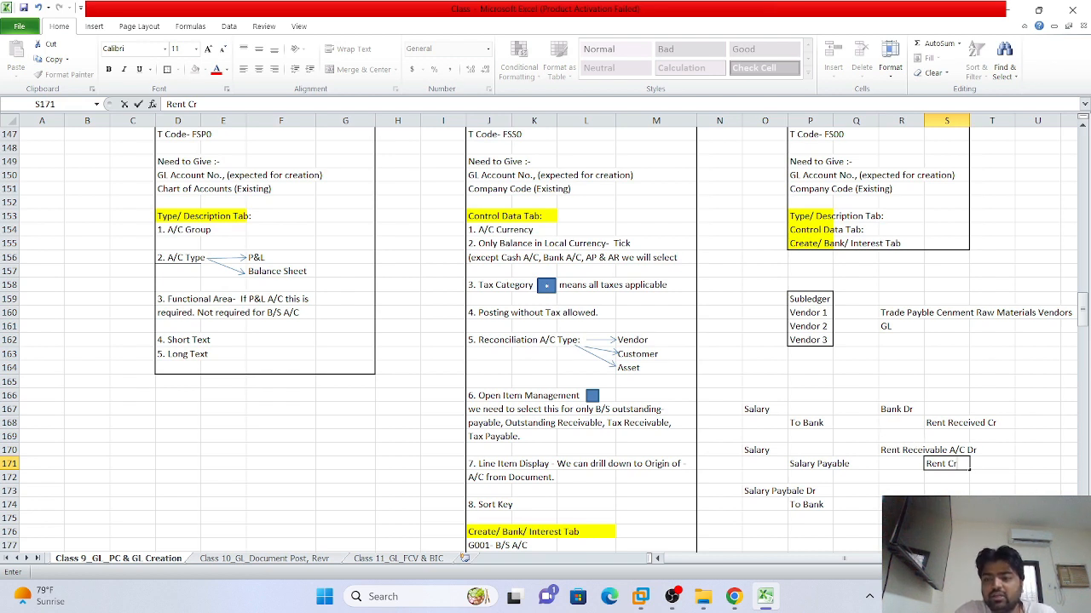
pyautogui.click(988, 504)
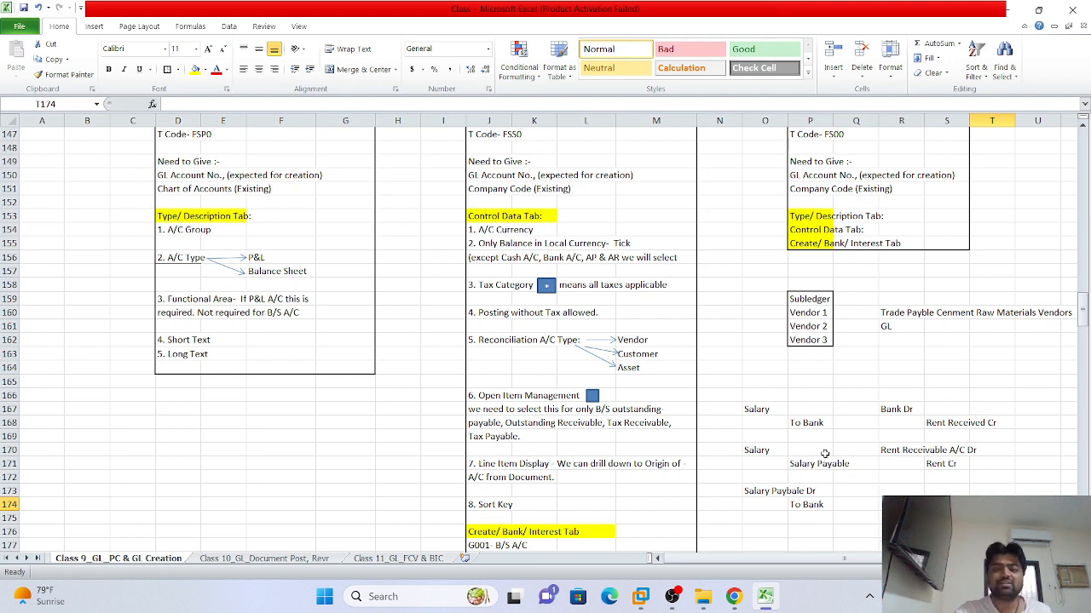
pyautogui.click(891, 452)
pyautogui.click(898, 466)
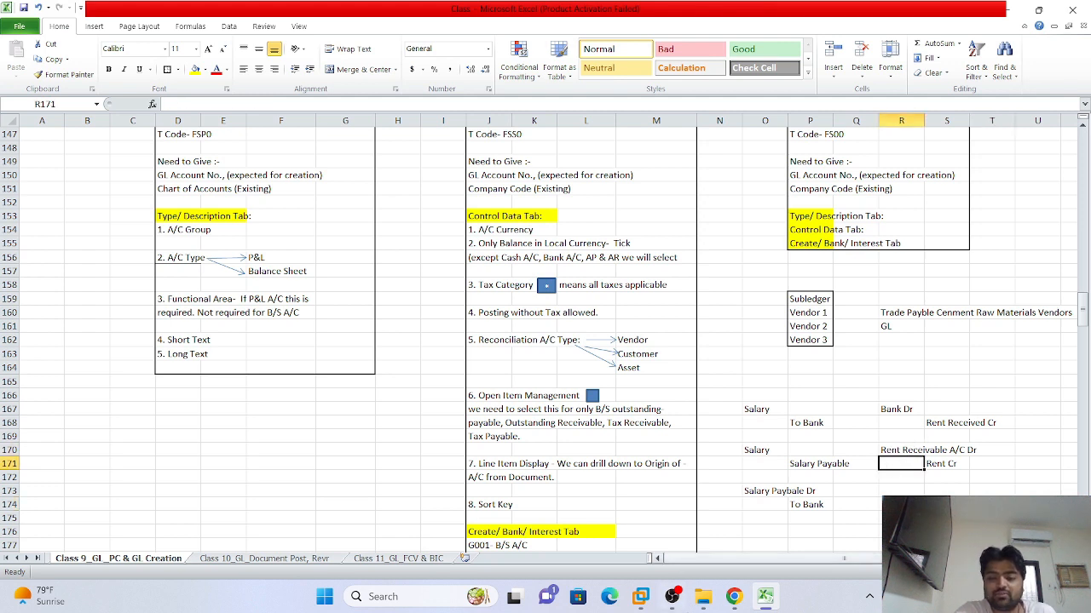
pyautogui.click(735, 598)
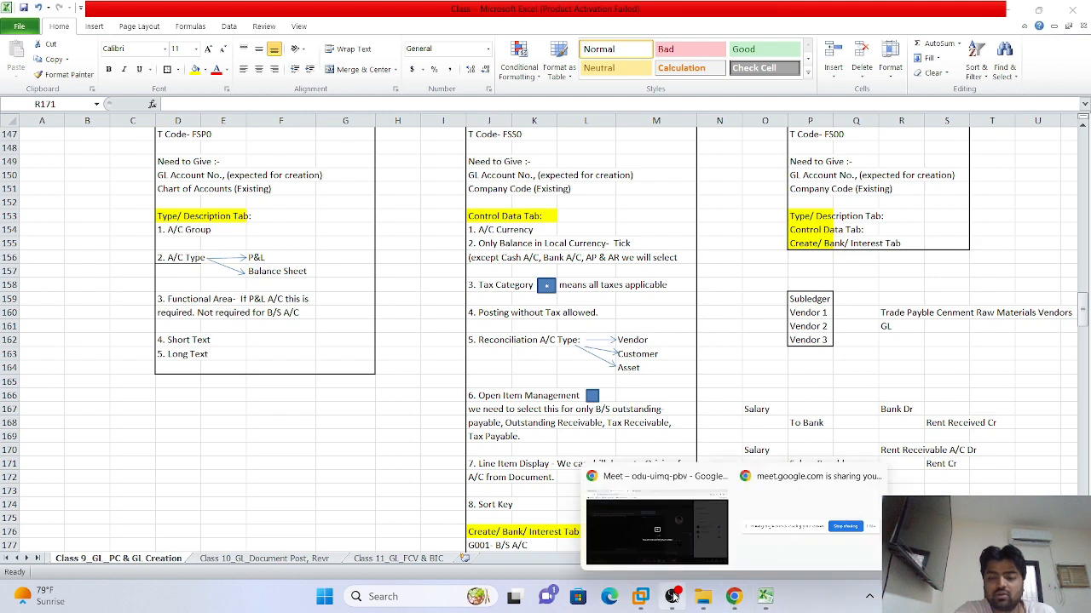
# Bring SAP Easy Access to the front and refresh the server process list in the SAP management console
pyautogui.click(641, 598)
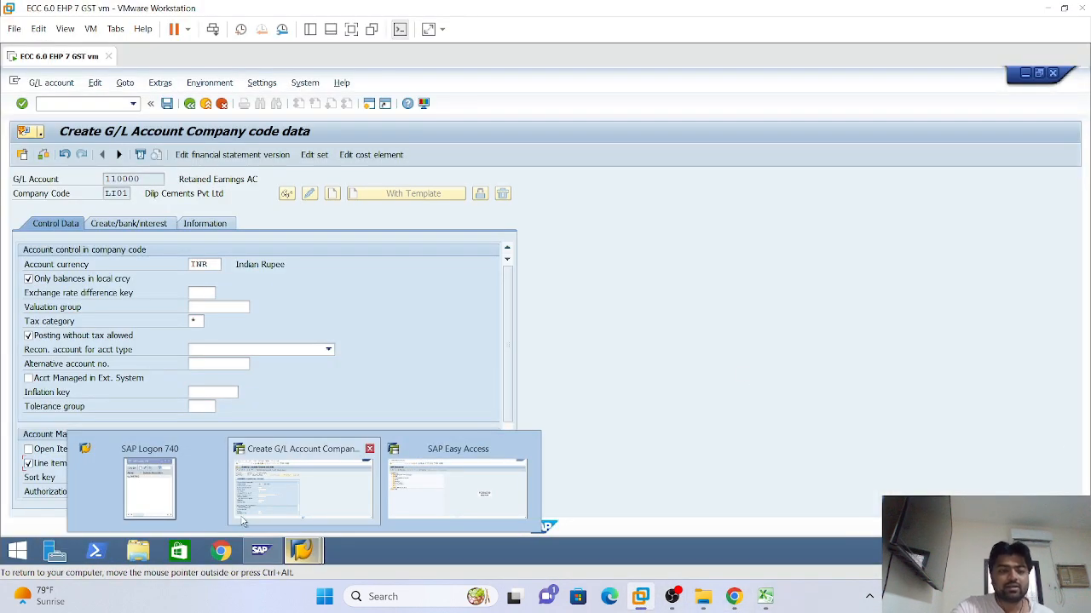
pyautogui.click(458, 488)
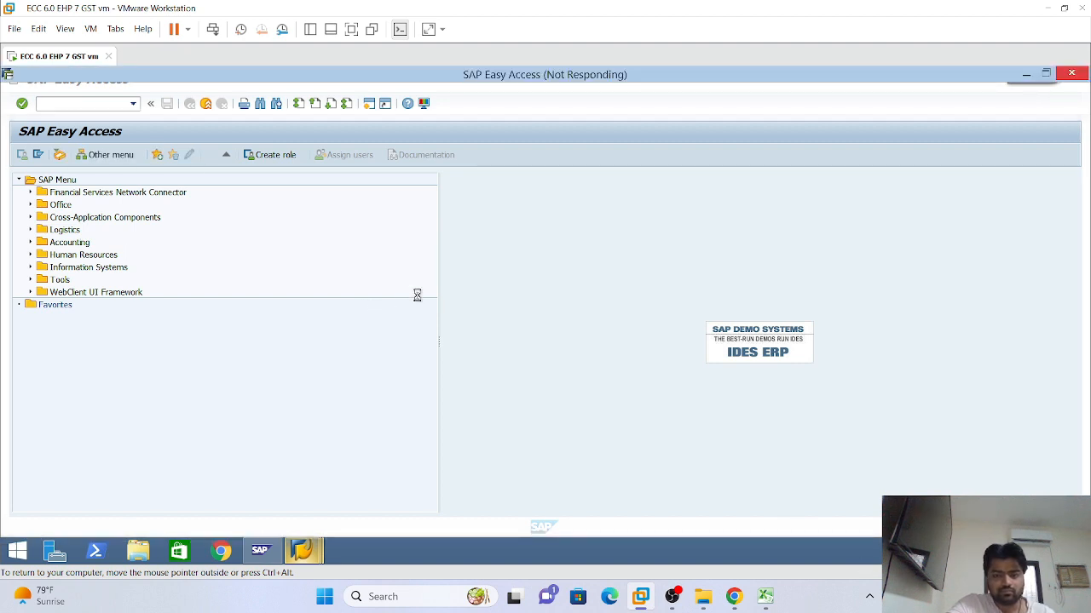
pyautogui.moveTo(262, 554)
pyautogui.click(275, 521)
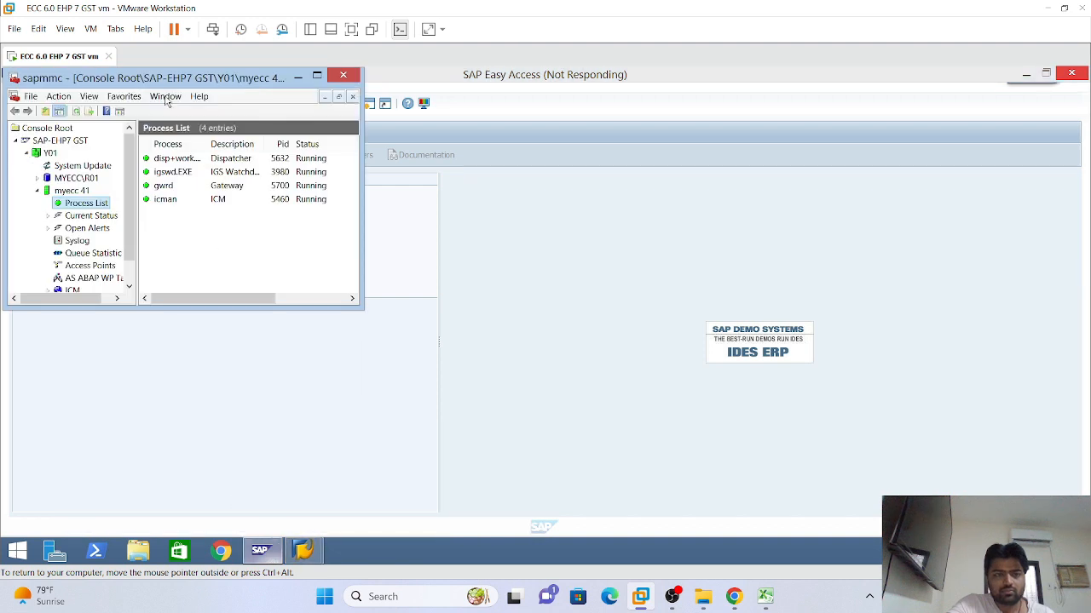
pyautogui.click(77, 112)
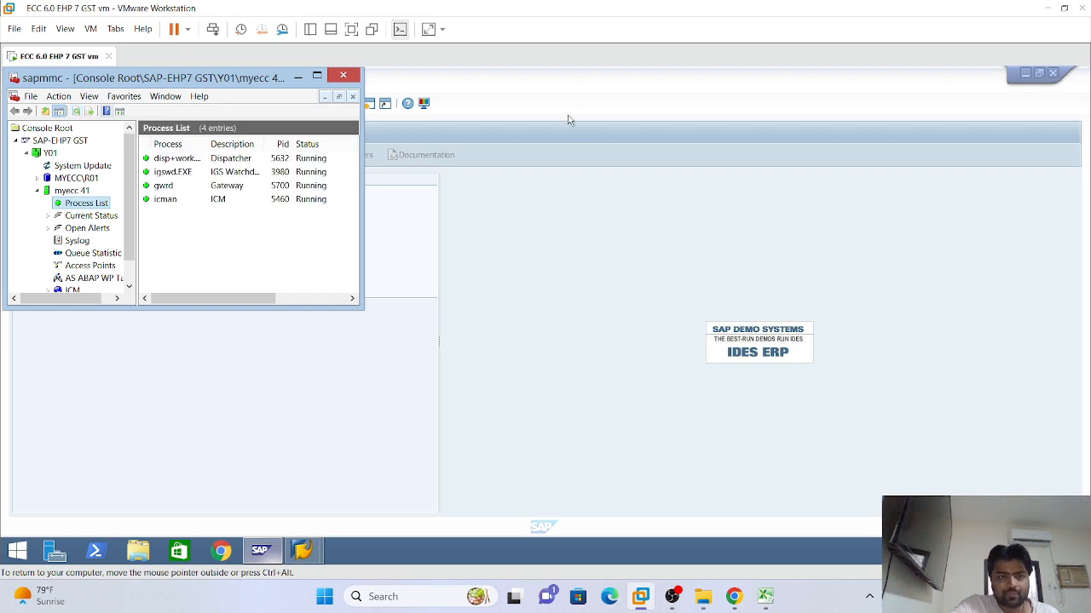
pyautogui.click(297, 77)
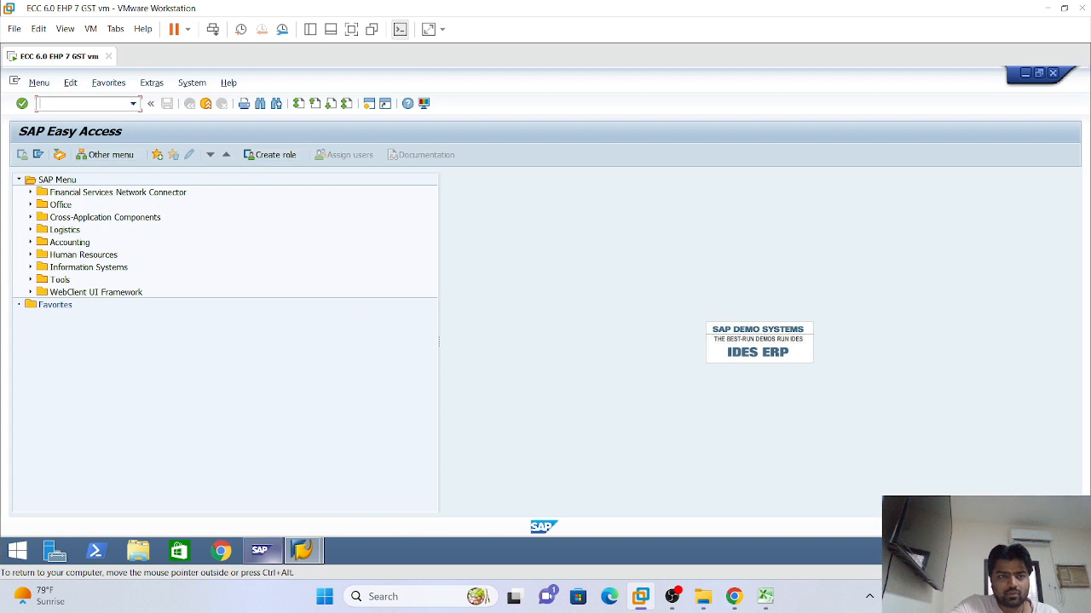
# Run FBL3N with All items for G/L account 150200, Trade Payable- Service A/C
pyautogui.write('fb')
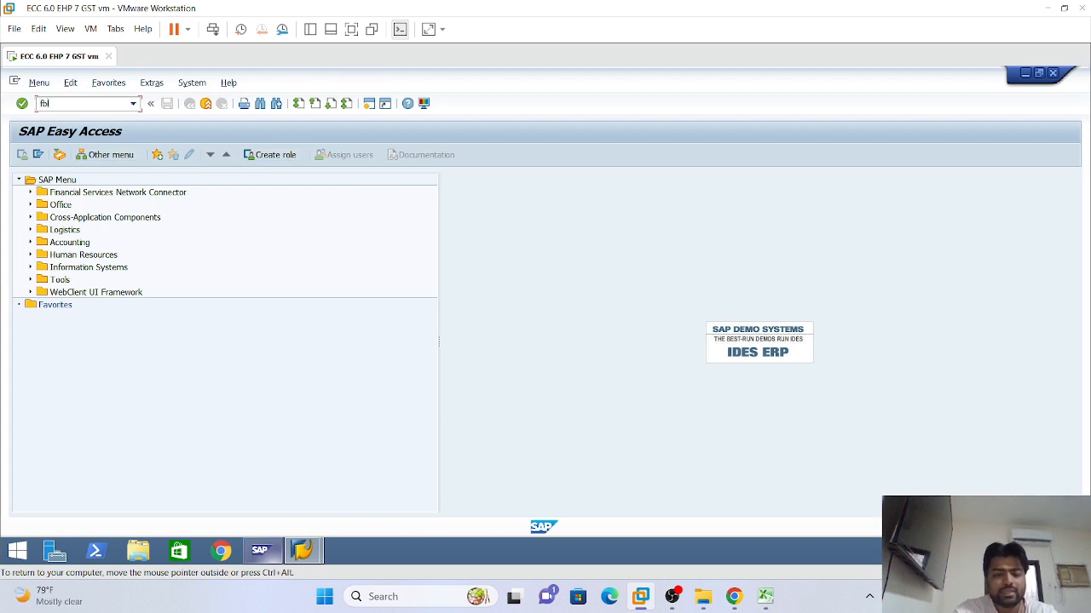
pyautogui.write('l3n')
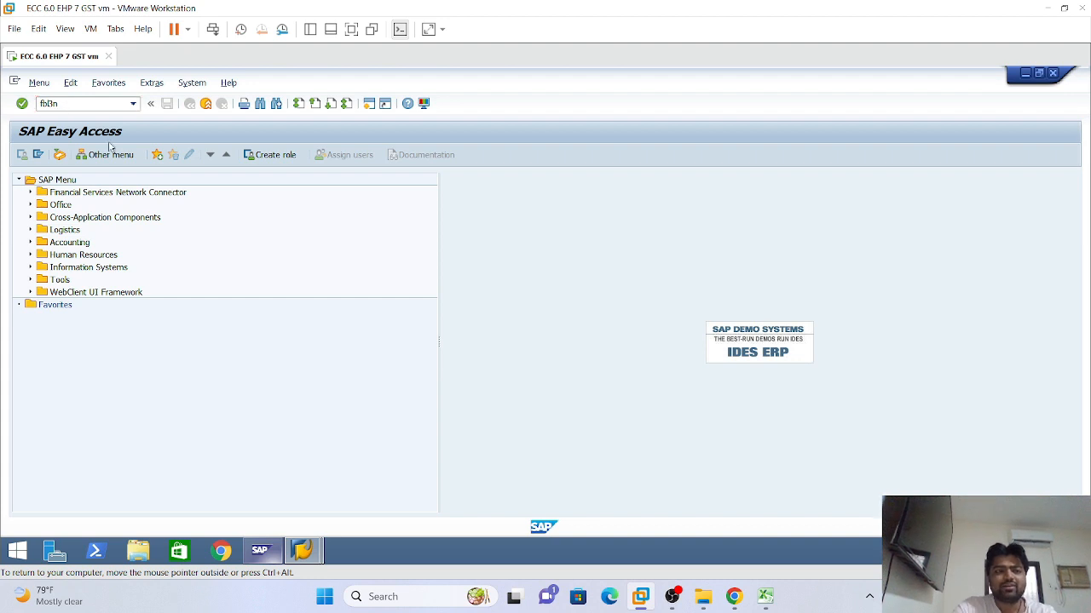
pyautogui.press('Return')
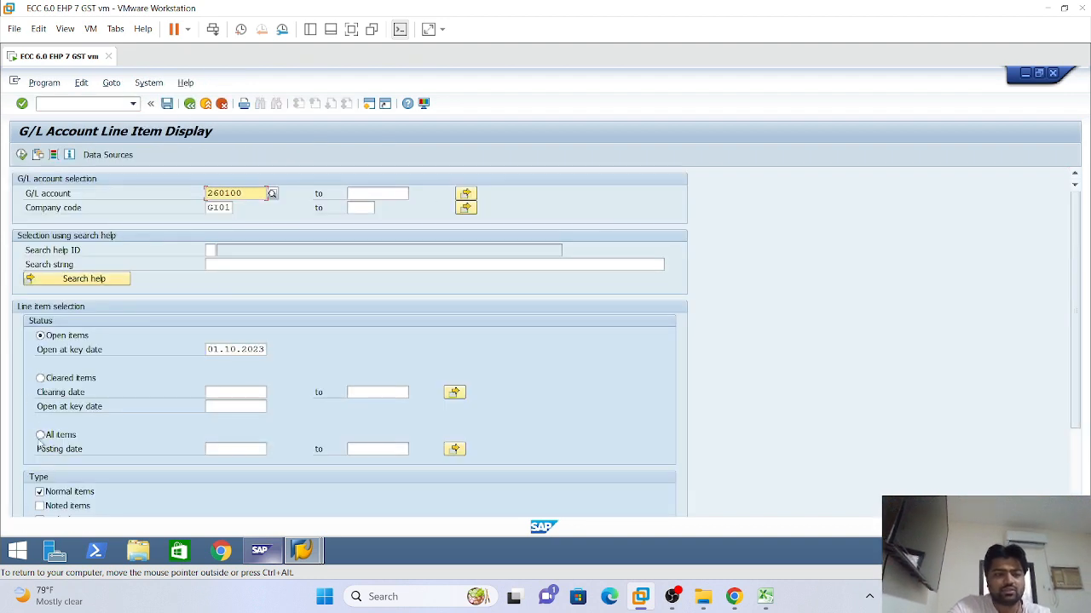
pyautogui.click(69, 436)
pyautogui.click(245, 193)
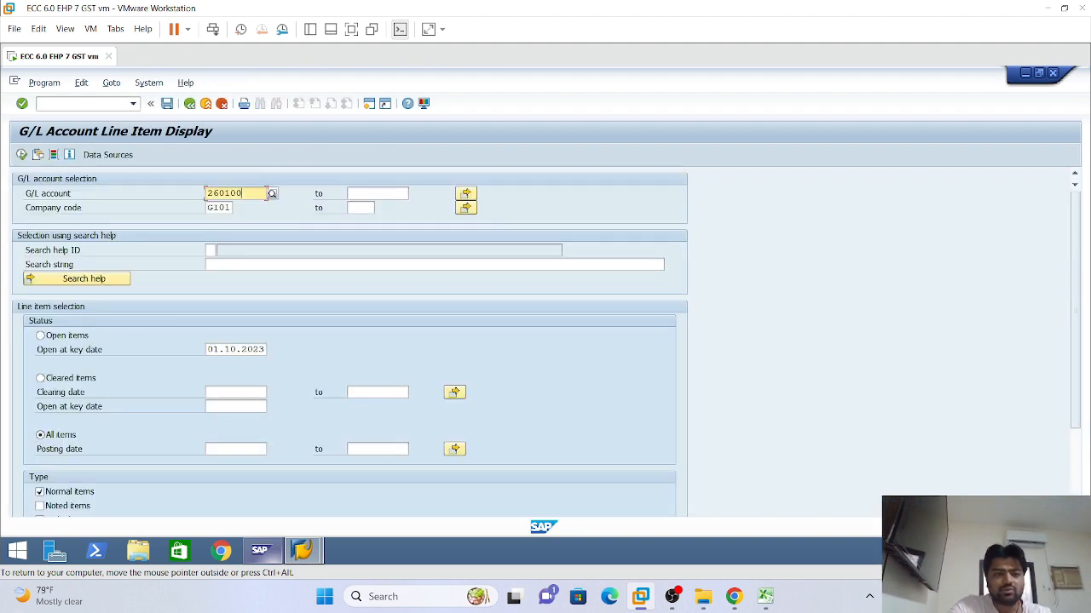
pyautogui.press('BackSpace')
pyautogui.press('BackSpace')
pyautogui.press('BackSpace')
pyautogui.press('BackSpace')
pyautogui.press('BackSpace')
pyautogui.press('BackSpace')
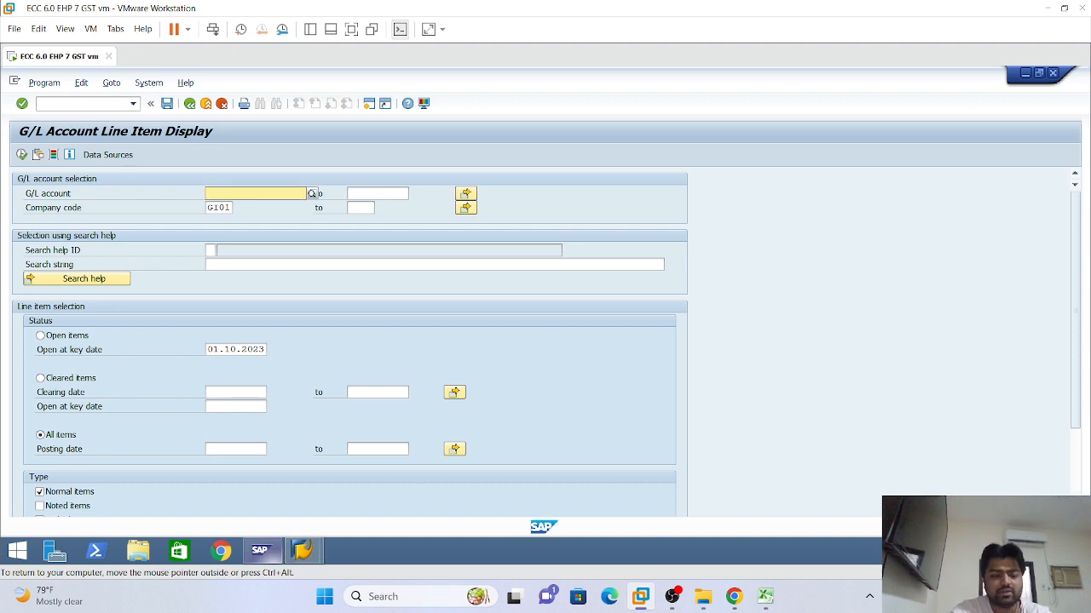
pyautogui.write('17')
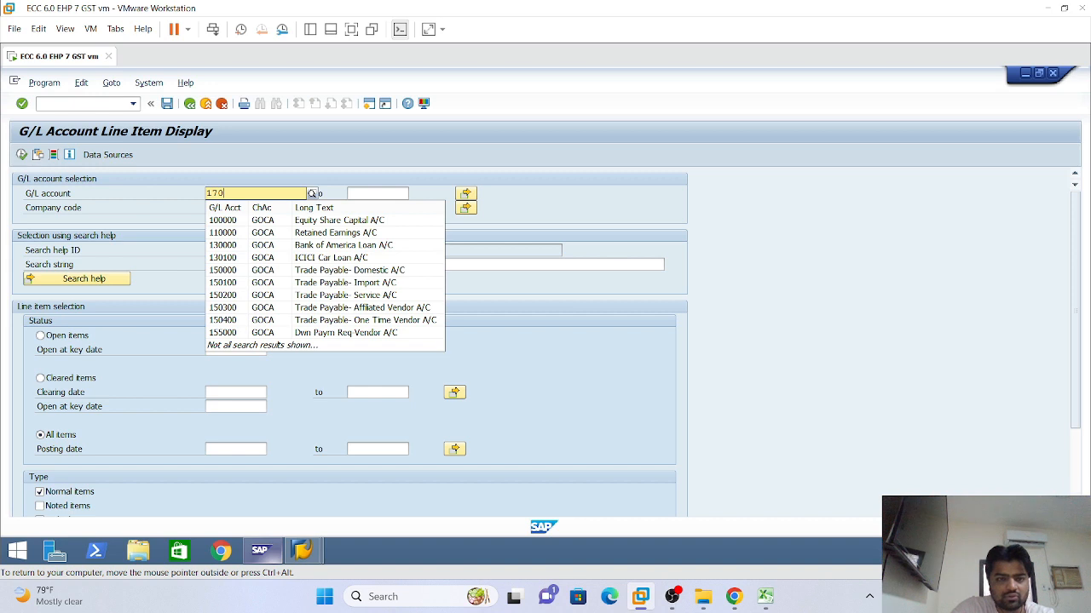
pyautogui.write('0')
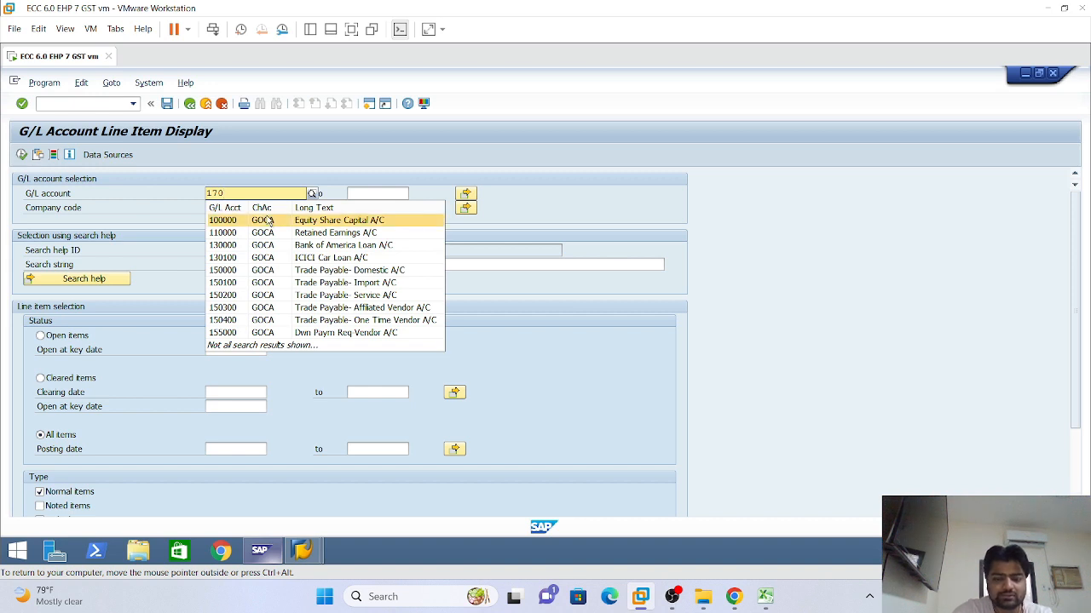
pyautogui.write('00')
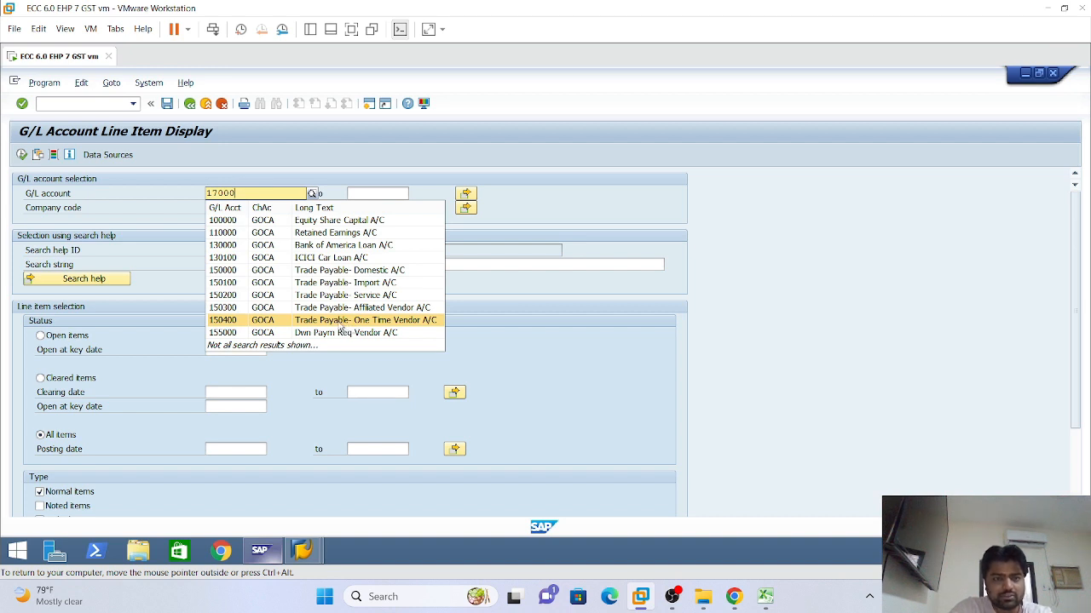
pyautogui.click(312, 296)
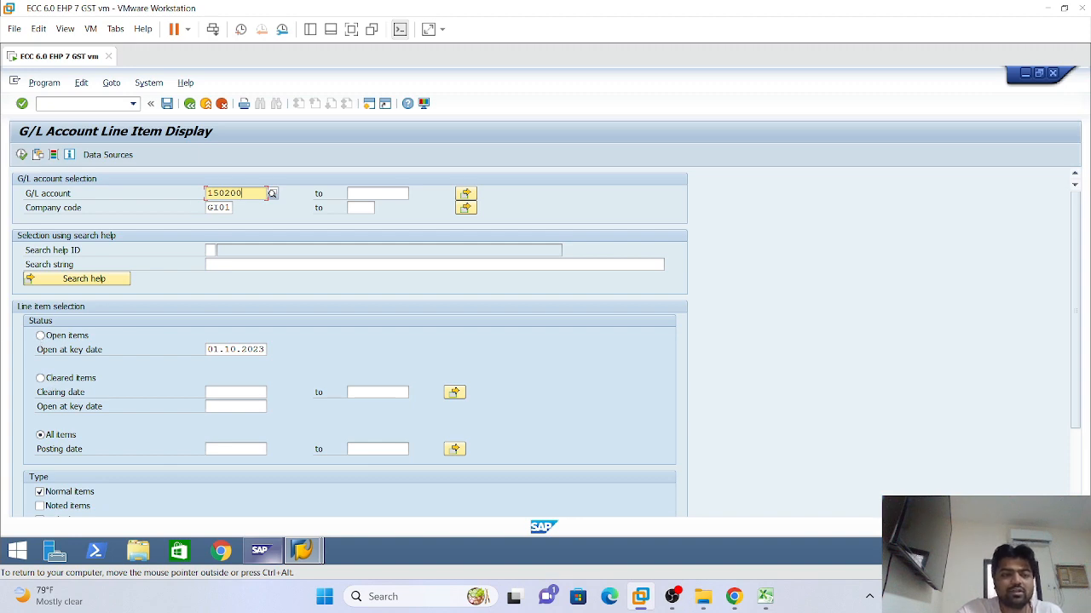
pyautogui.click(21, 156)
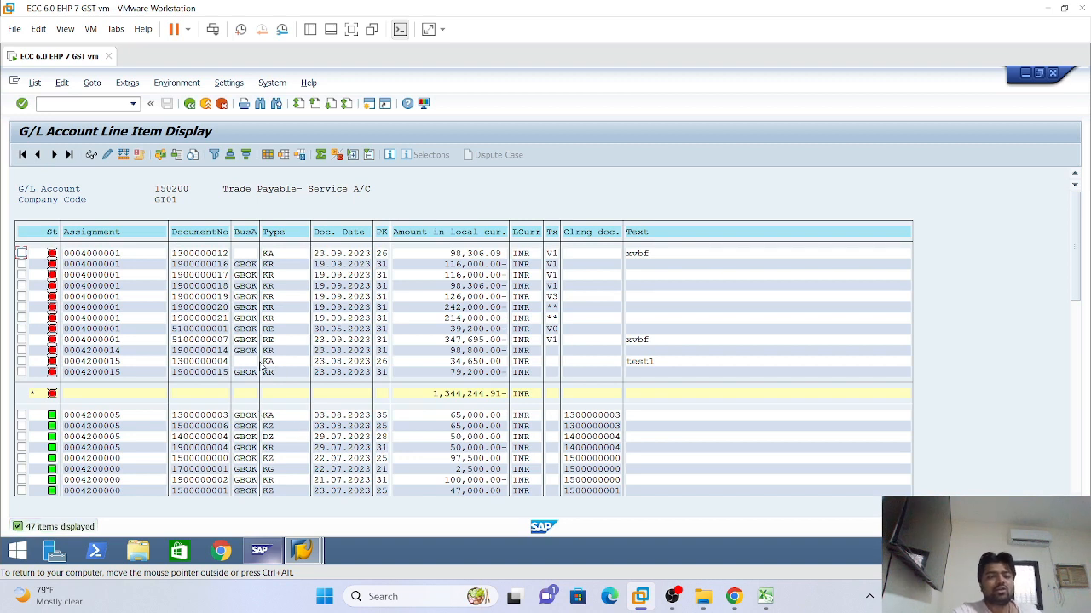
pyautogui.click(472, 276)
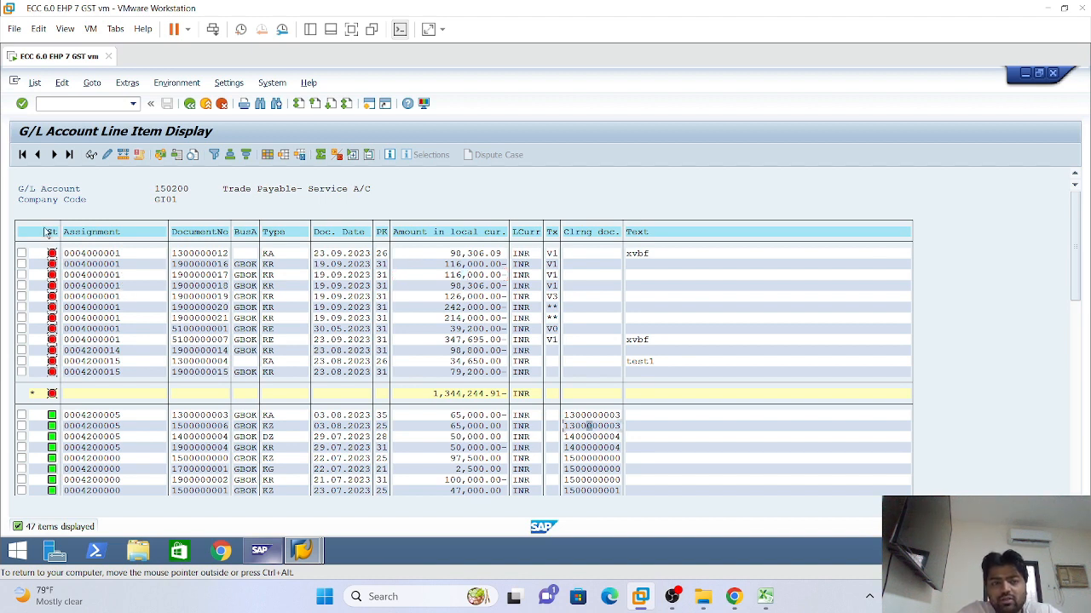
pyautogui.click(641, 597)
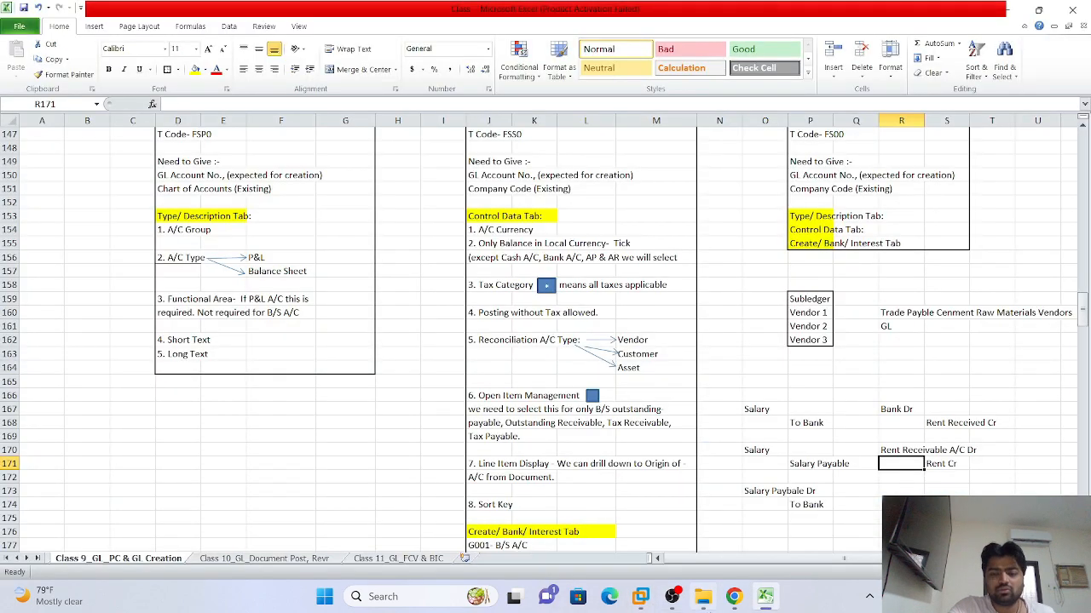
pyautogui.click(641, 597)
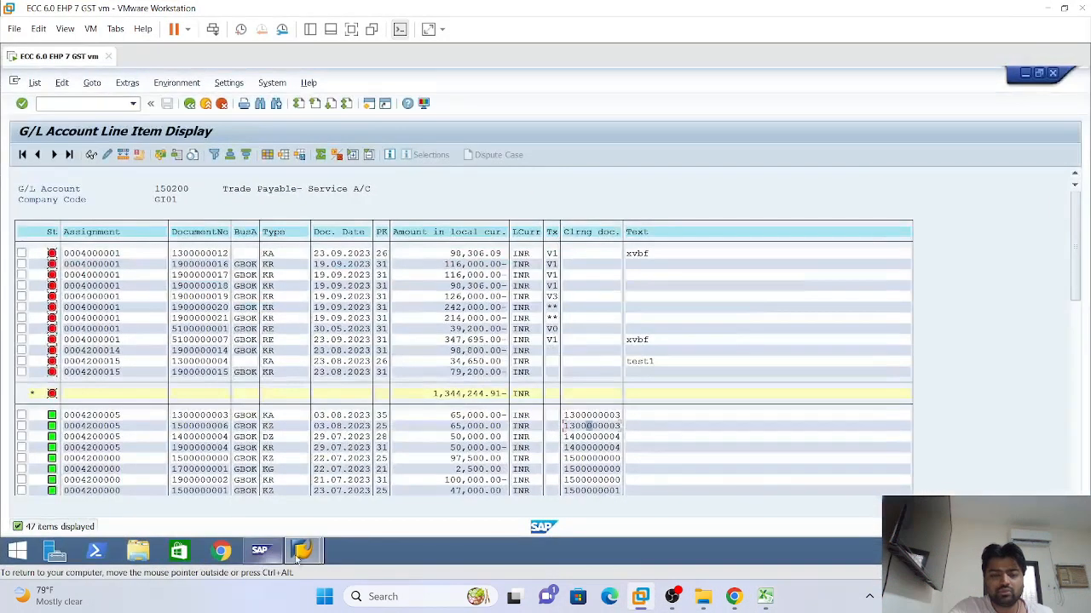
# Choose sort key 001 (Posting date) in account 110000's LI01 control data
pyautogui.moveTo(299, 554)
pyautogui.click(460, 477)
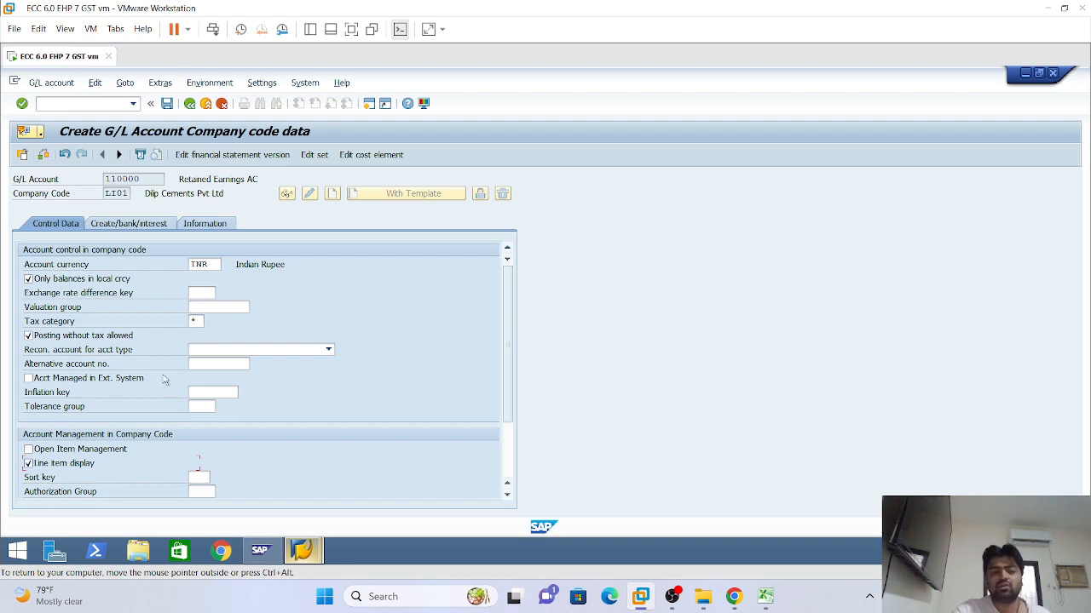
pyautogui.scroll(-2, 49, 464)
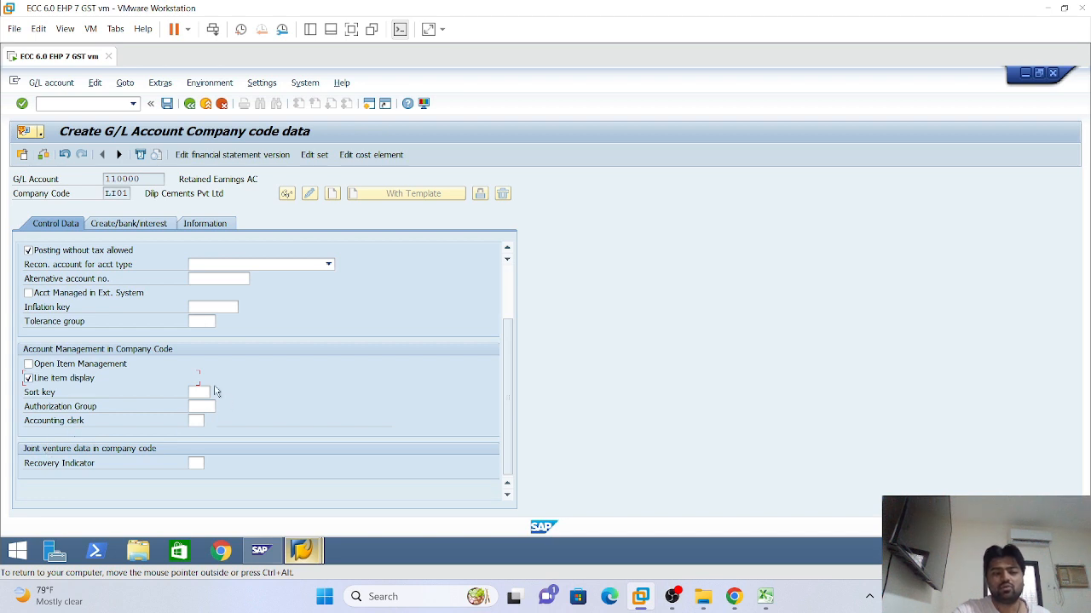
pyautogui.click(199, 392)
pyautogui.click(198, 392)
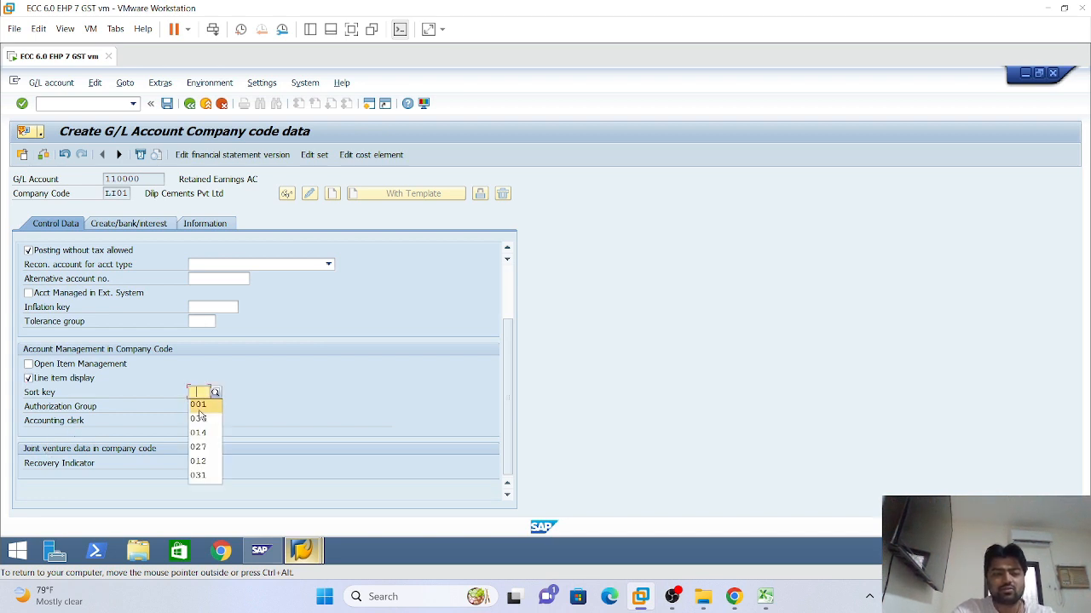
pyautogui.click(200, 404)
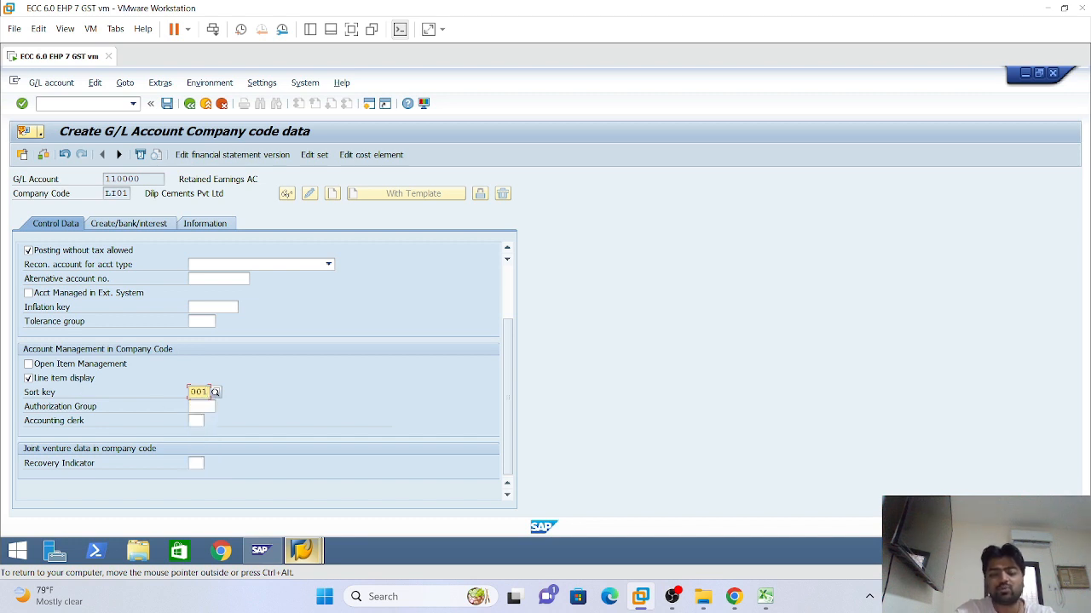
pyautogui.press('Return')
pyautogui.scroll(-2, 247, 450)
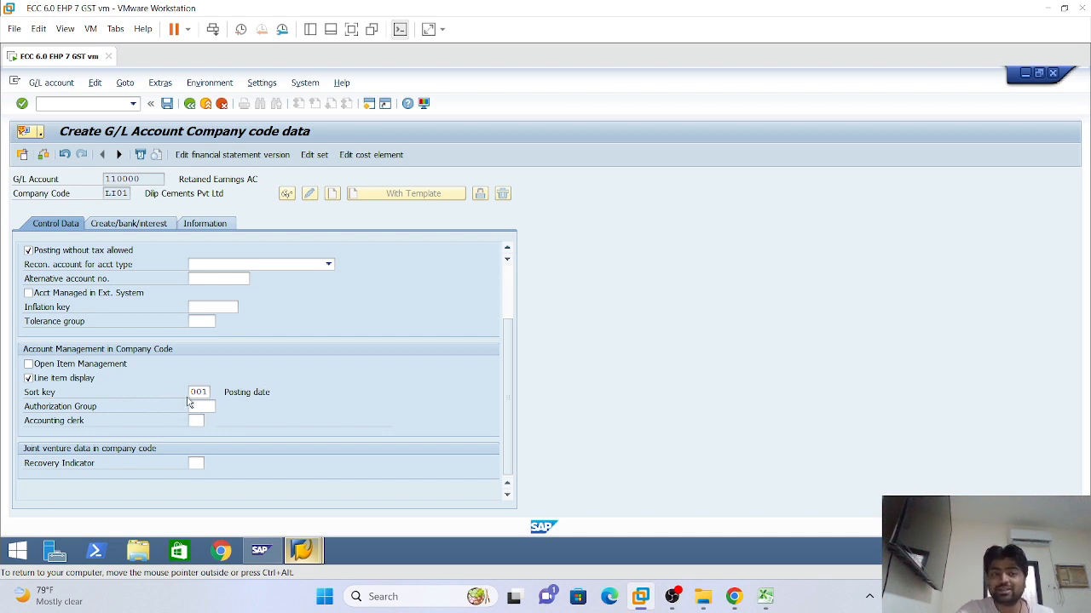
pyautogui.scroll(2, 268, 397)
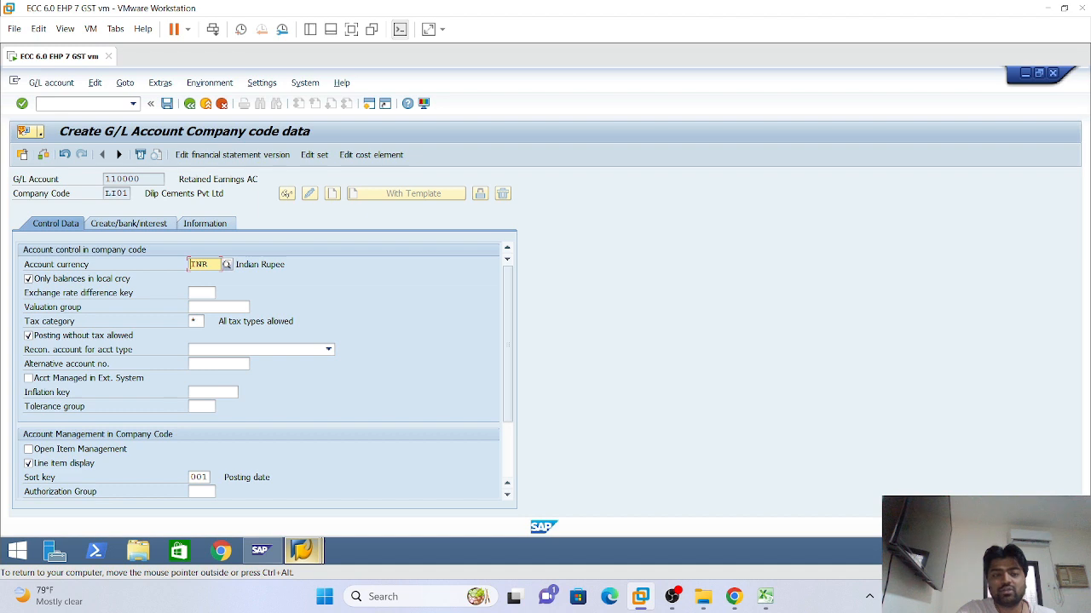
pyautogui.scroll(-2, 205, 335)
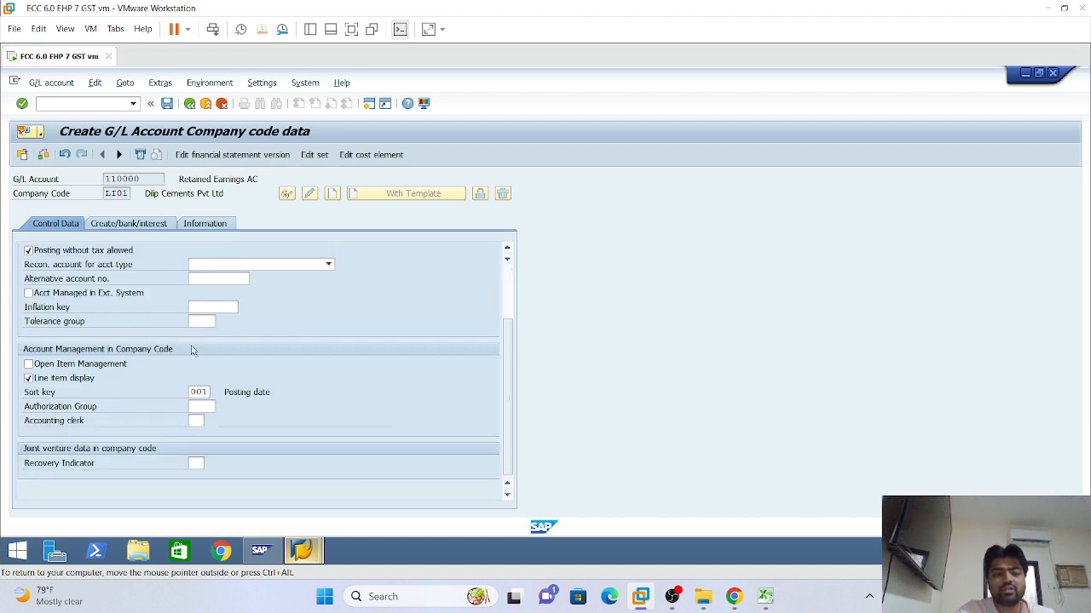
pyautogui.scroll(2, 205, 335)
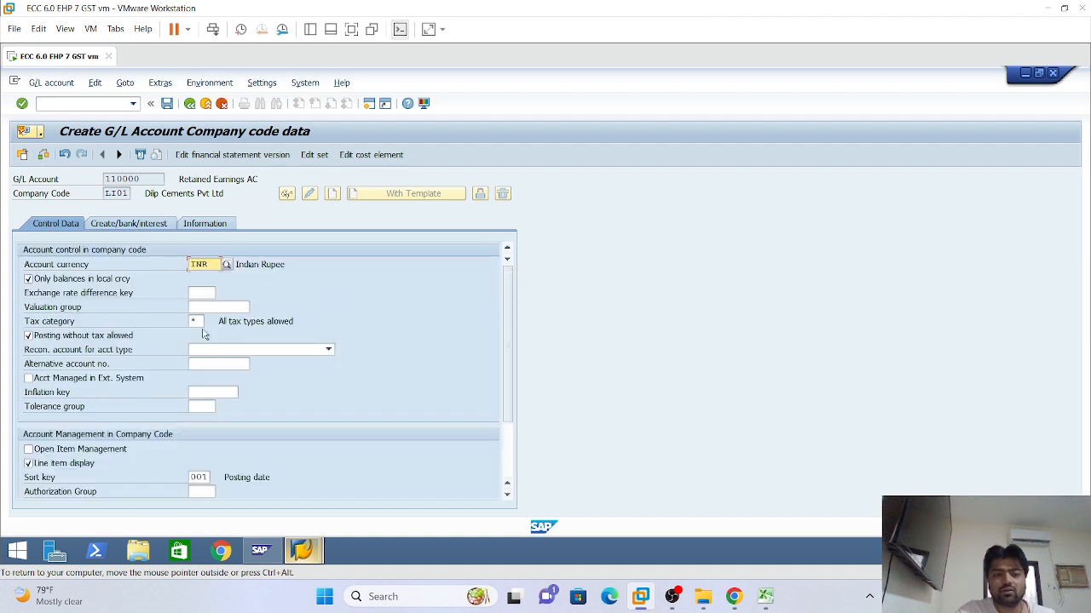
# Assign field status group G001, leaving 'Post automatically only' unchecked
pyautogui.click(130, 224)
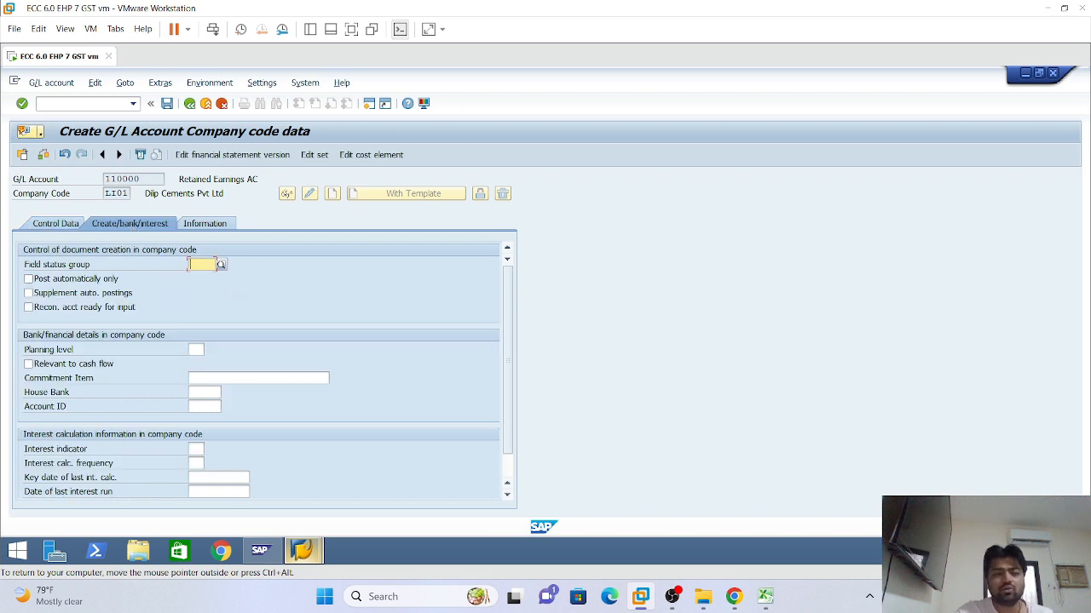
pyautogui.write('g001')
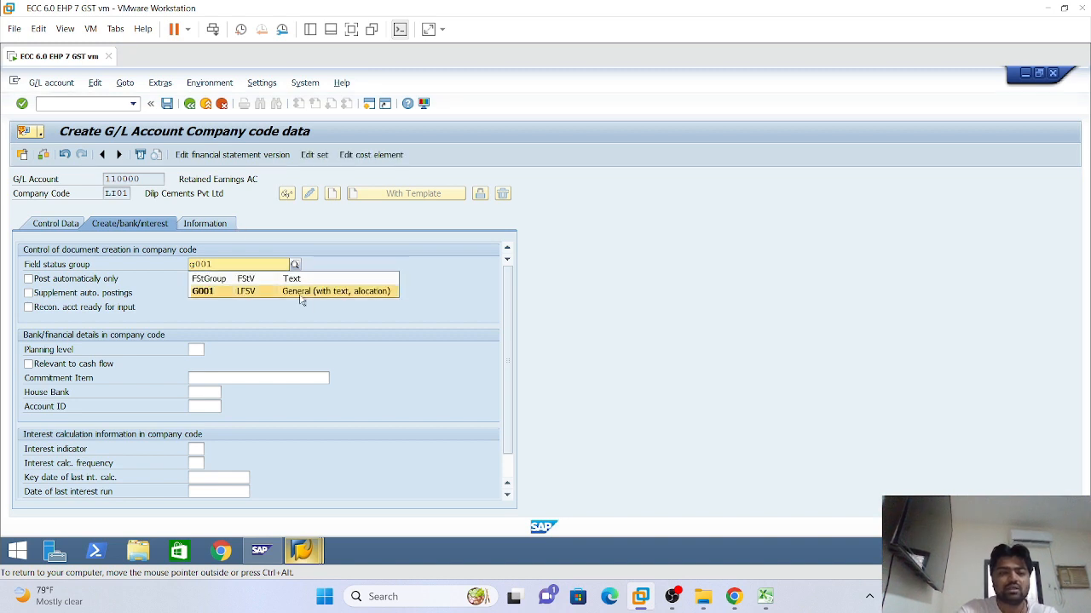
pyautogui.click(300, 293)
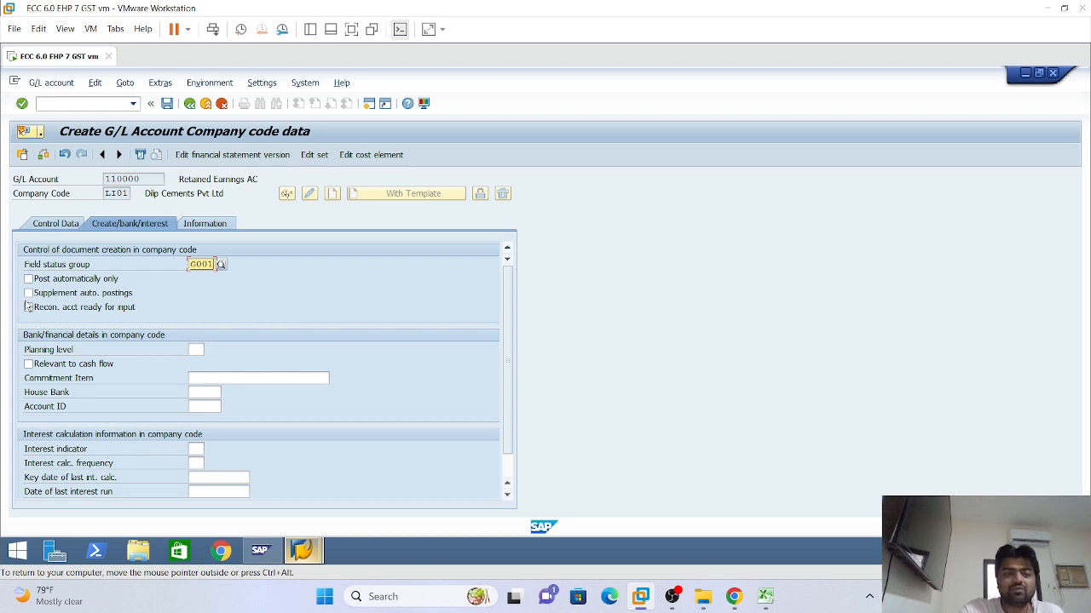
pyautogui.click(28, 279)
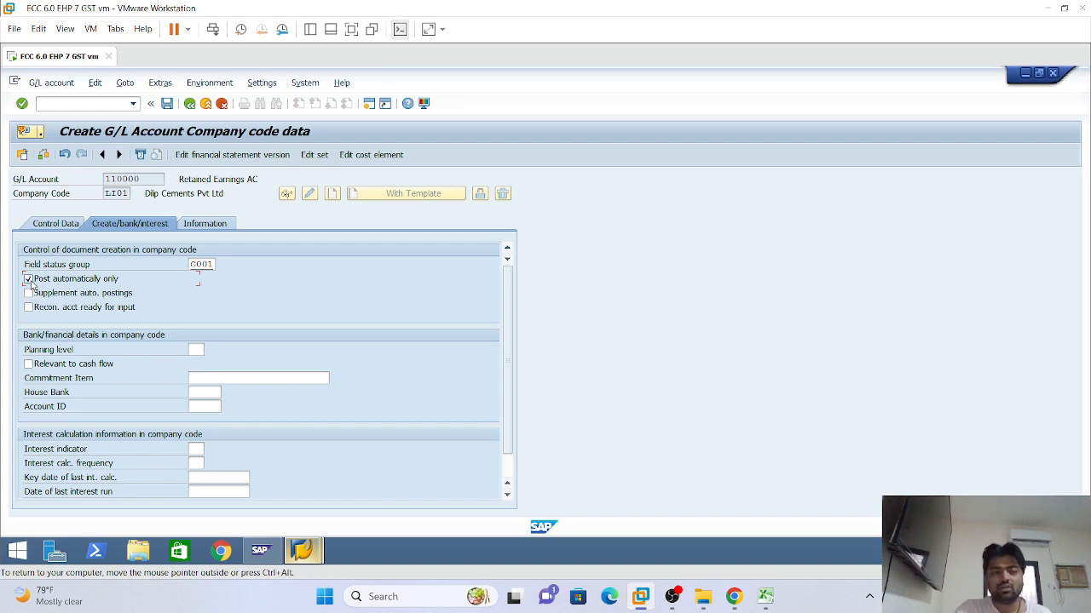
pyautogui.click(28, 279)
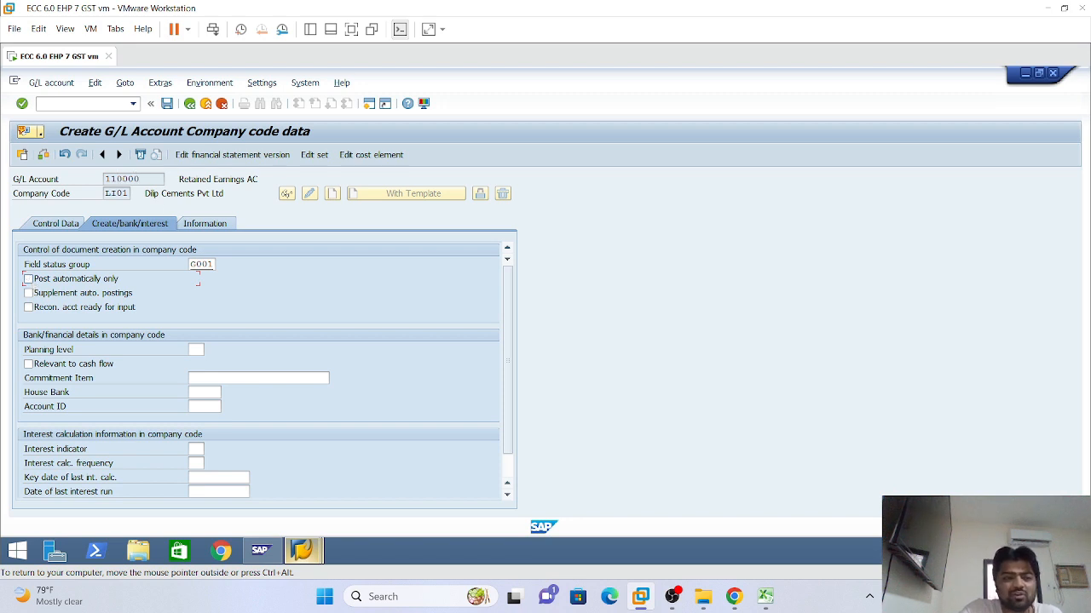
pyautogui.click(109, 179)
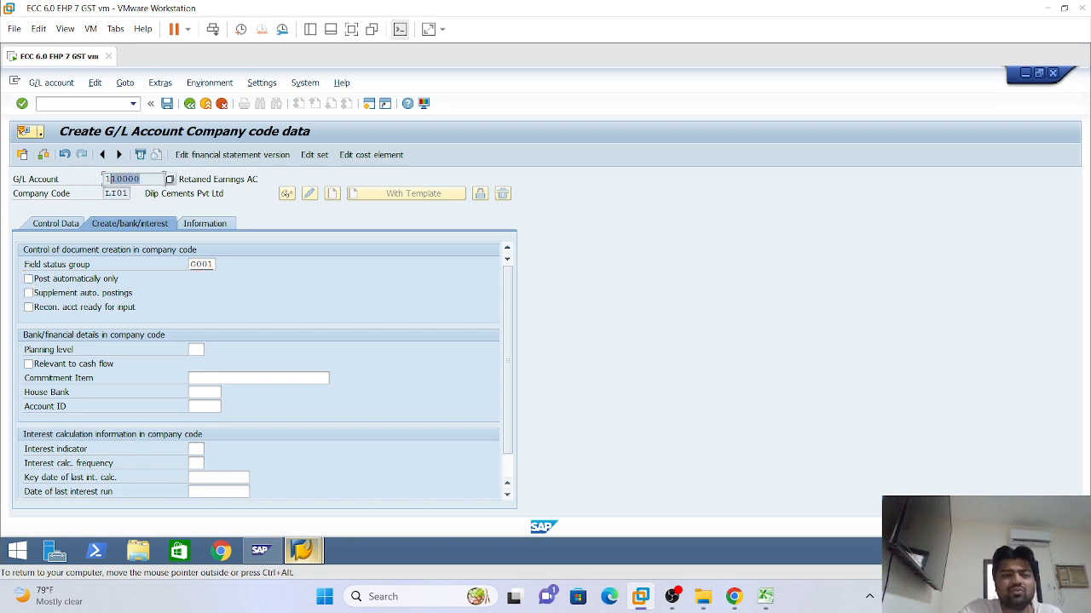
pyautogui.click(29, 279)
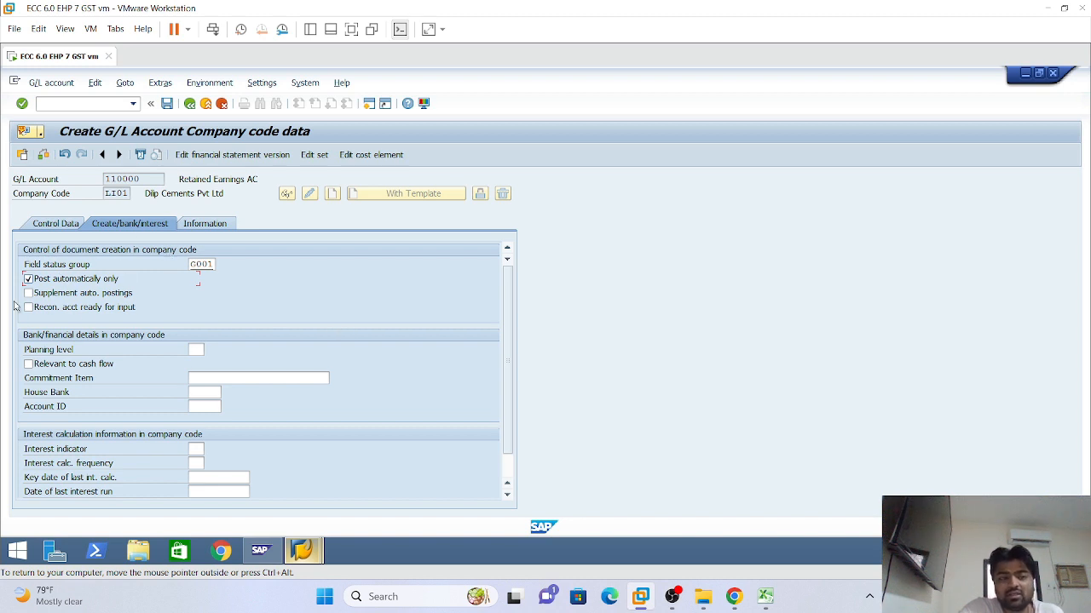
pyautogui.click(28, 279)
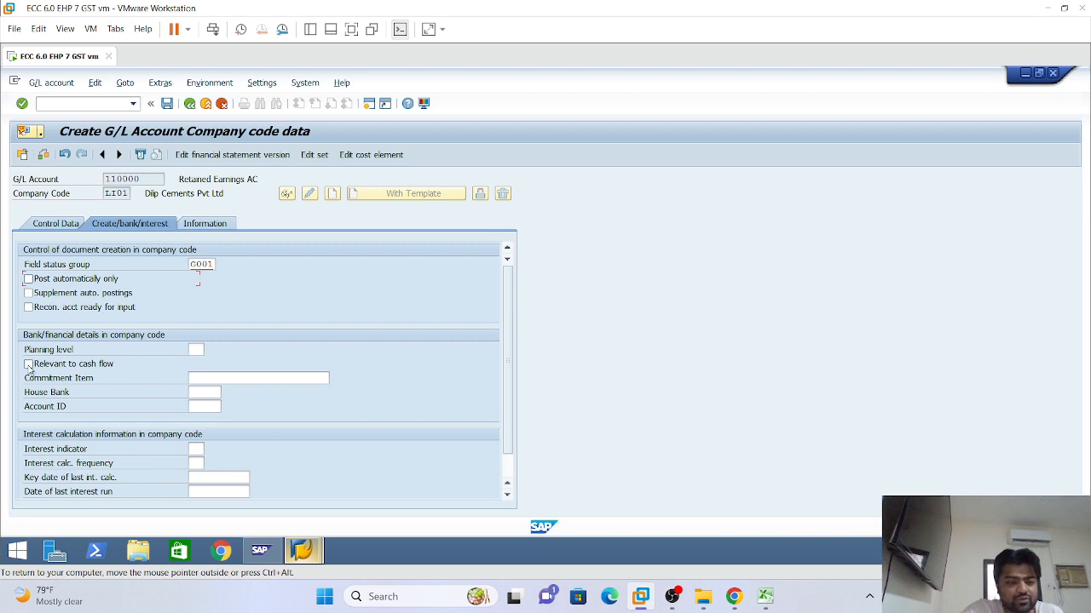
# Skip the House Bank and Interest indicator fields and save account 110000 for LI01
pyautogui.click(203, 393)
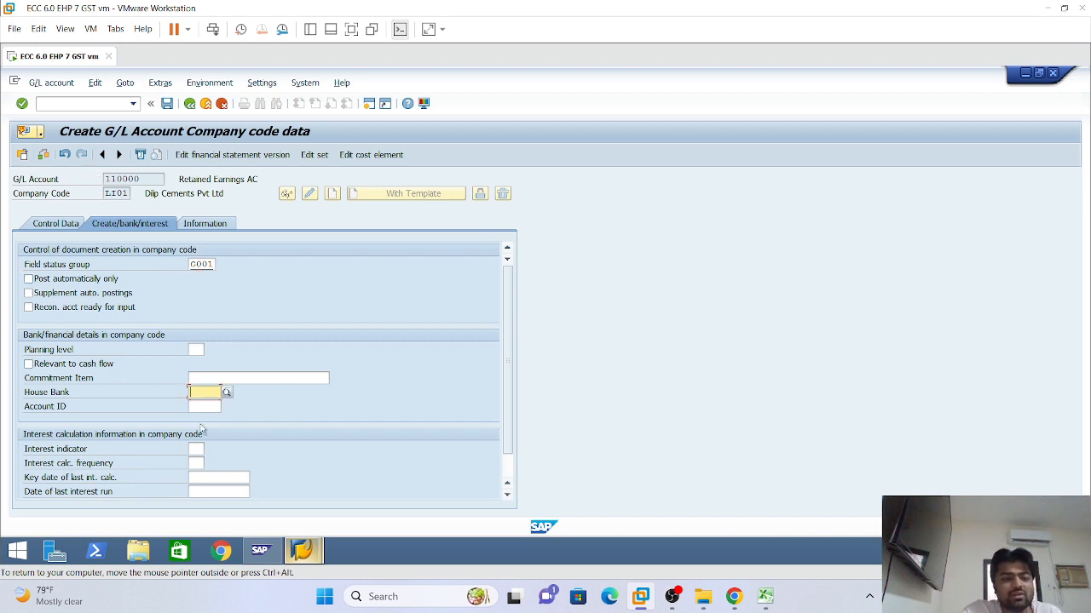
pyautogui.scroll(-1, 204, 441)
pyautogui.click(196, 421)
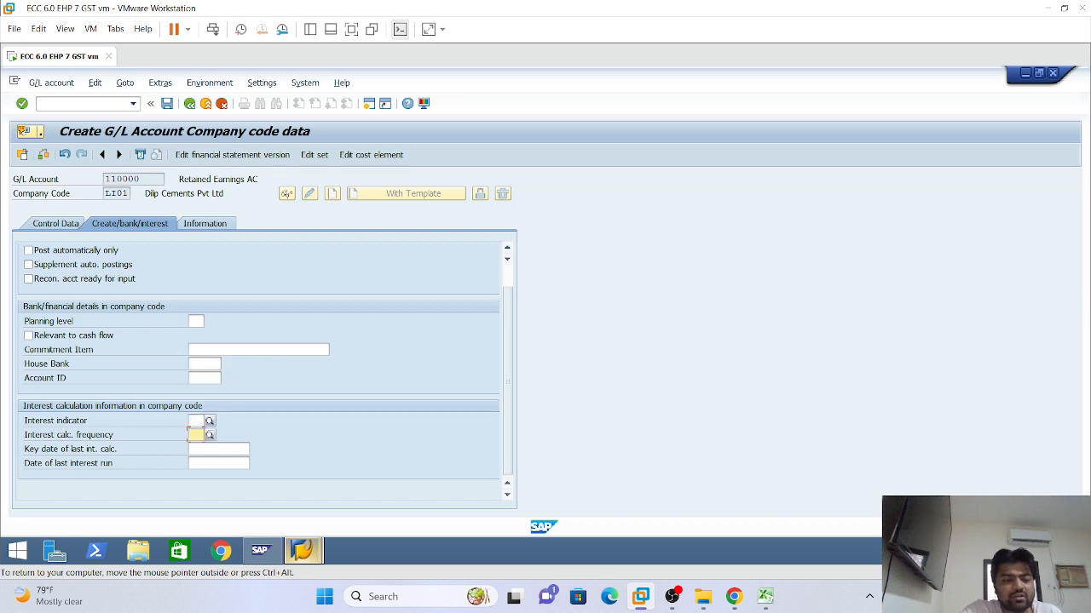
pyautogui.scroll(1, 215, 290)
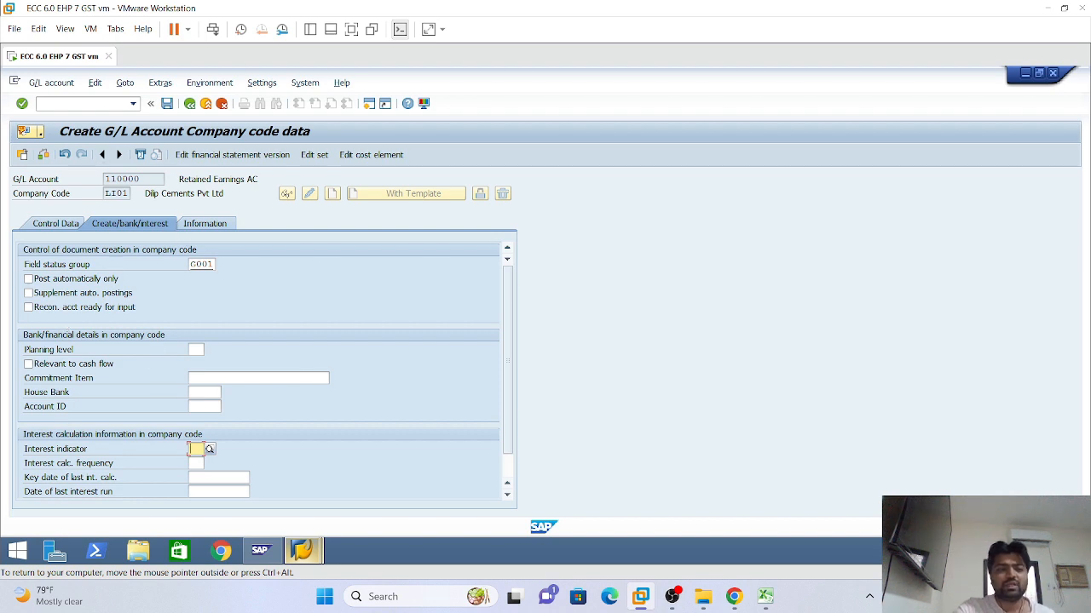
pyautogui.click(168, 103)
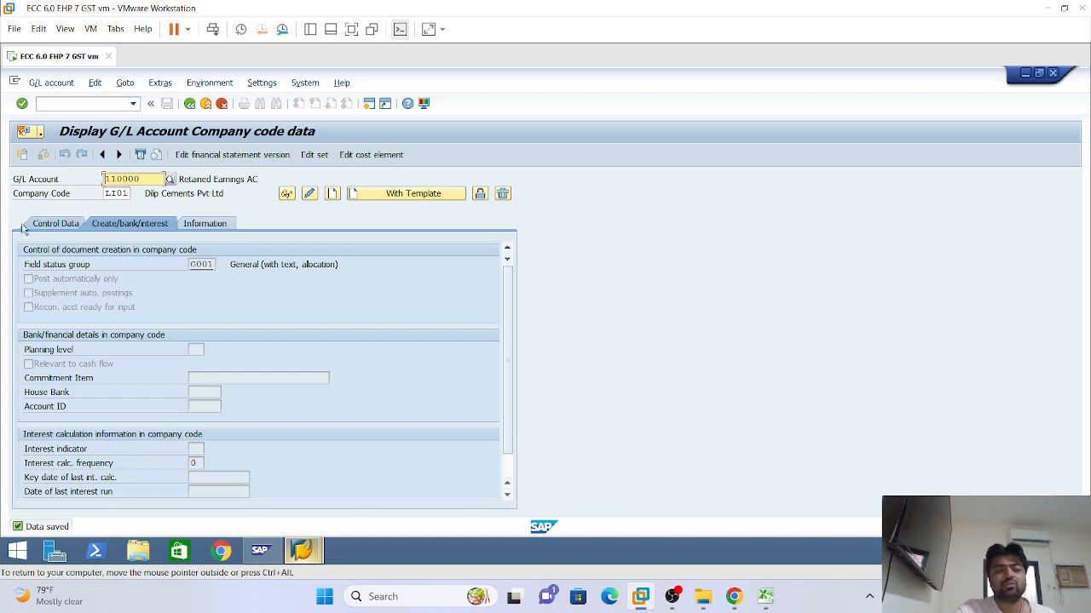
# Review the saved Control Data tab of account 110000
pyautogui.click(75, 227)
pyautogui.click(122, 226)
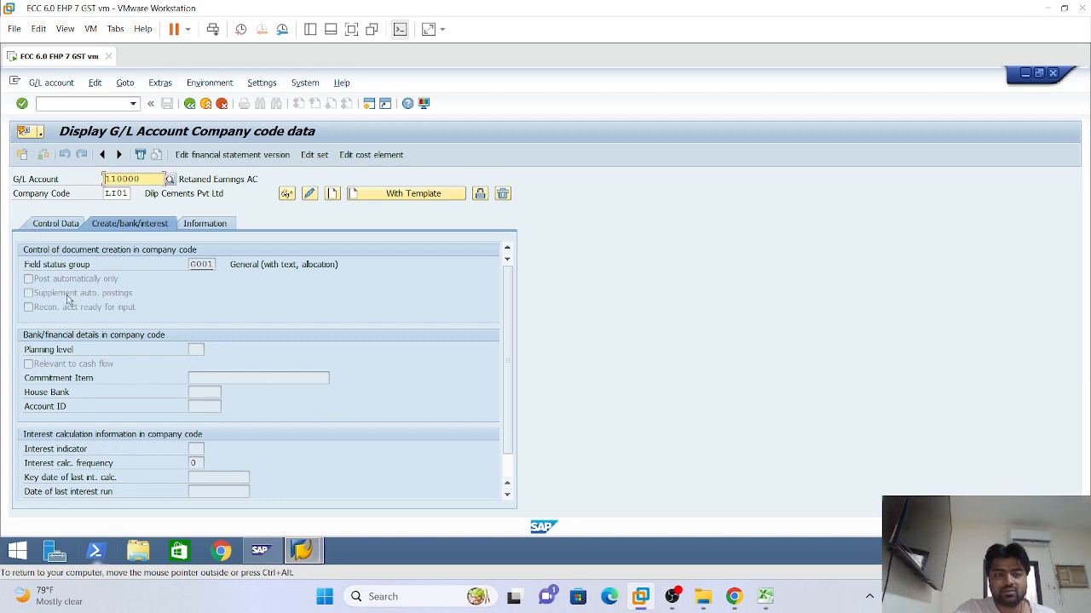
pyautogui.click(53, 224)
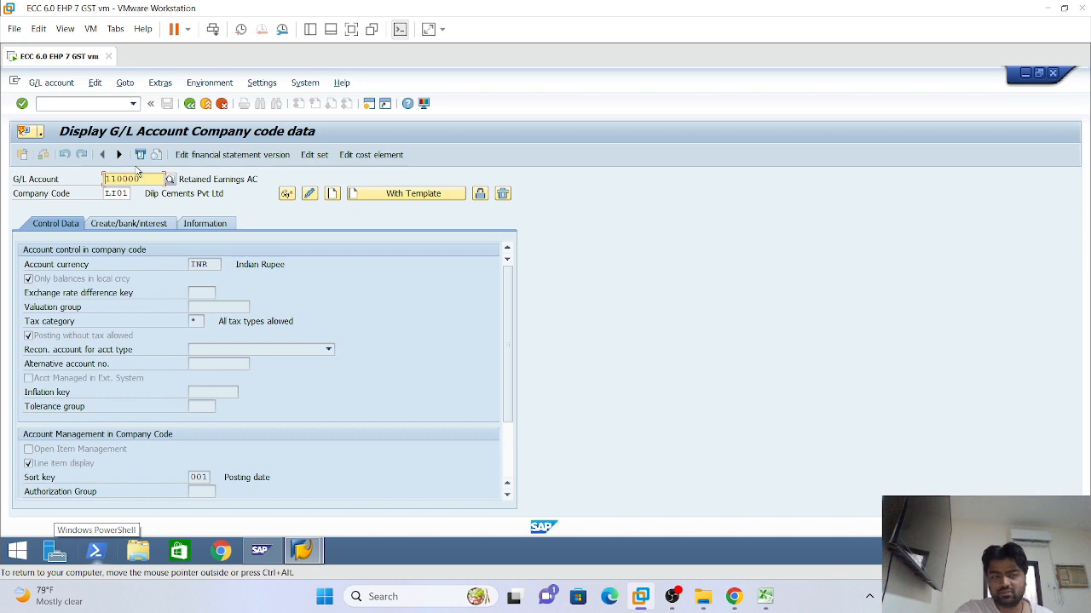
# Switch to the G/L Account Line Item Display session and enter /nse16n
pyautogui.moveTo(304, 552)
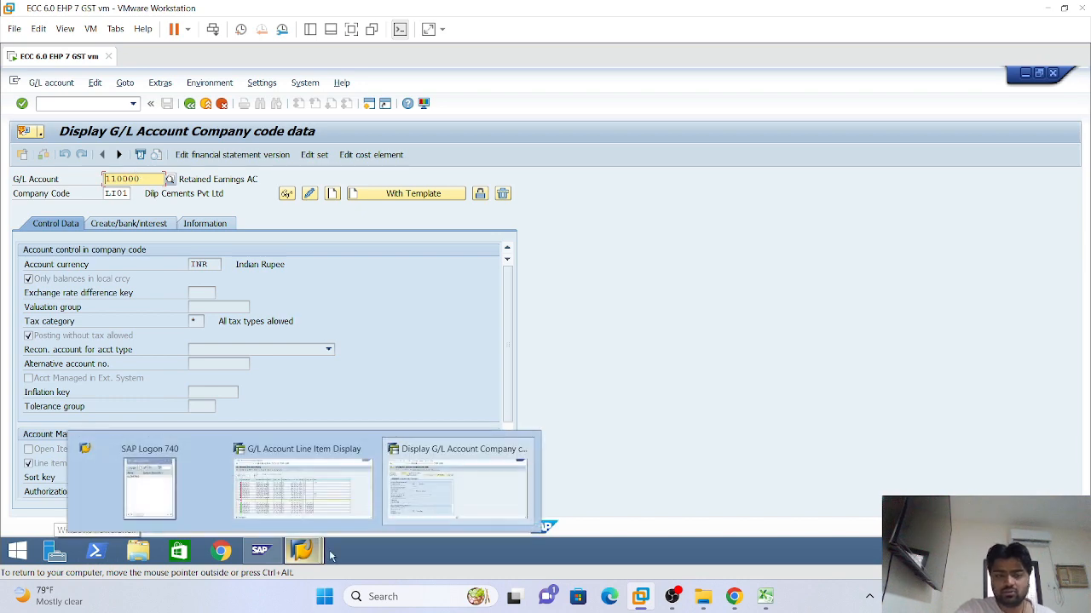
pyautogui.click(271, 475)
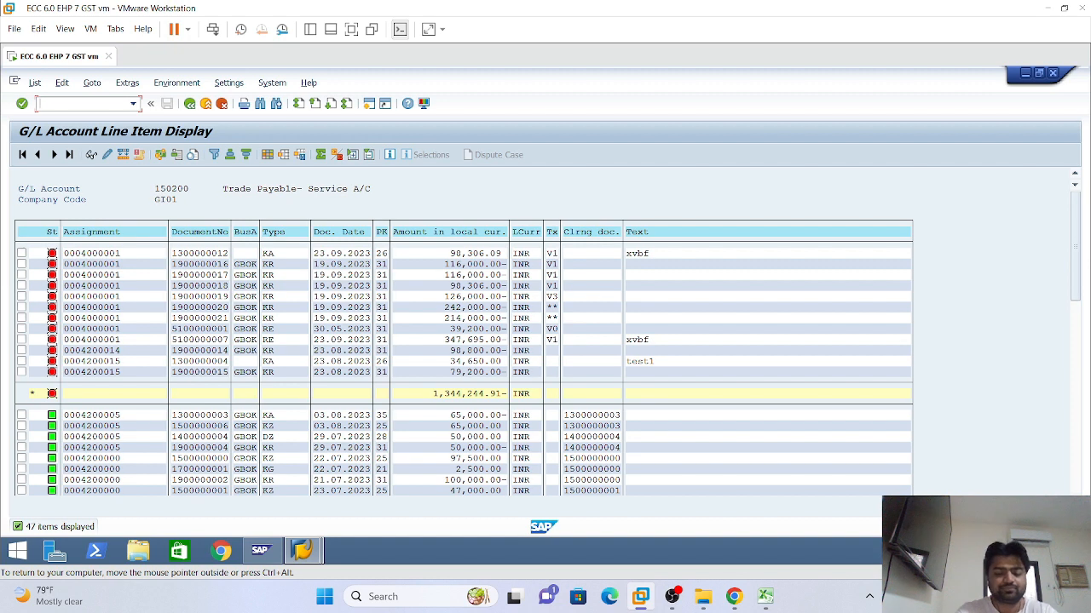
pyautogui.write('/nse16n')
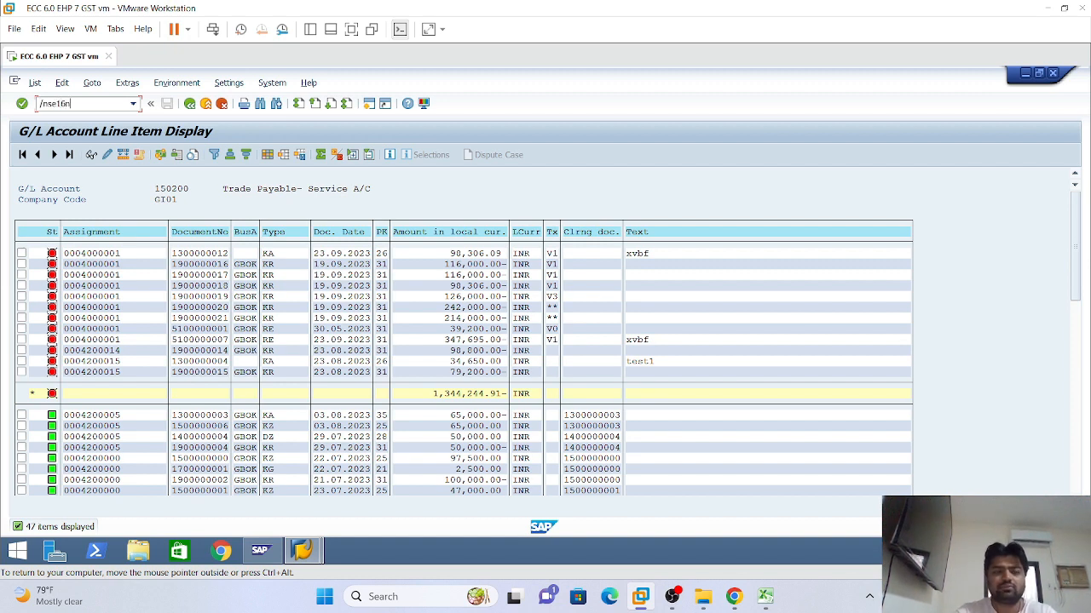
# Display table SKB1 in SE16N filtered to company code LI01, showing accounts 110000 and 179000
pyautogui.press('Return')
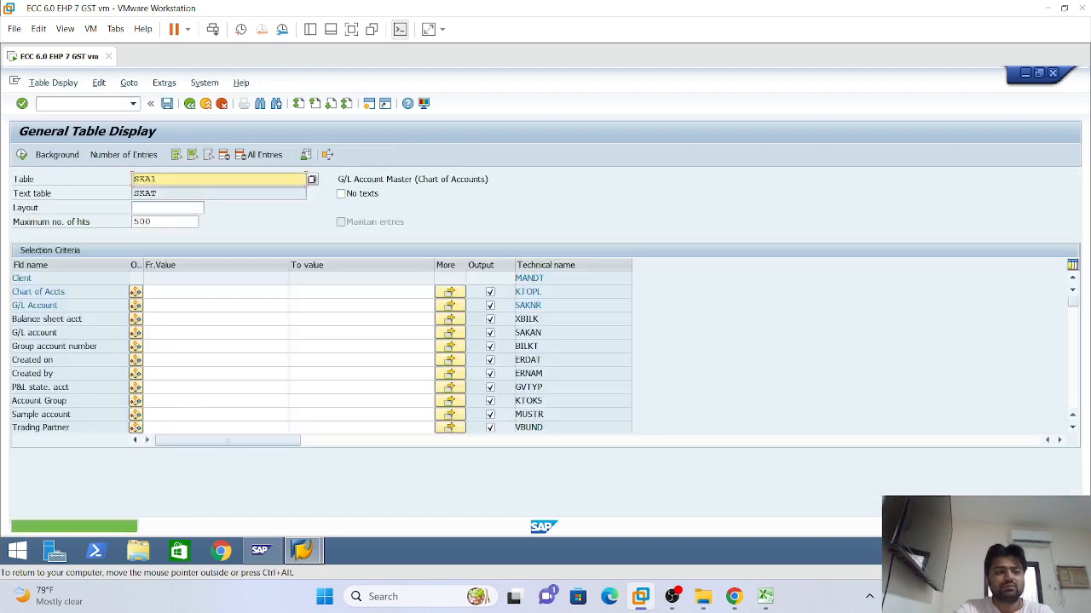
pyautogui.doubleClick(151, 179)
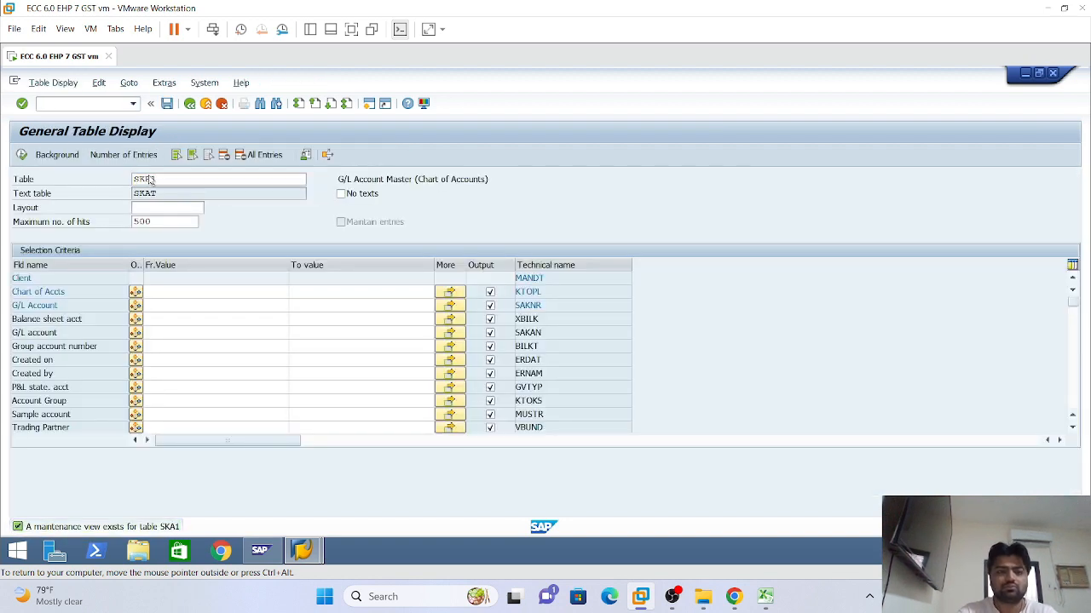
pyautogui.write('SKB1')
pyautogui.press('Return')
pyautogui.click(290, 291)
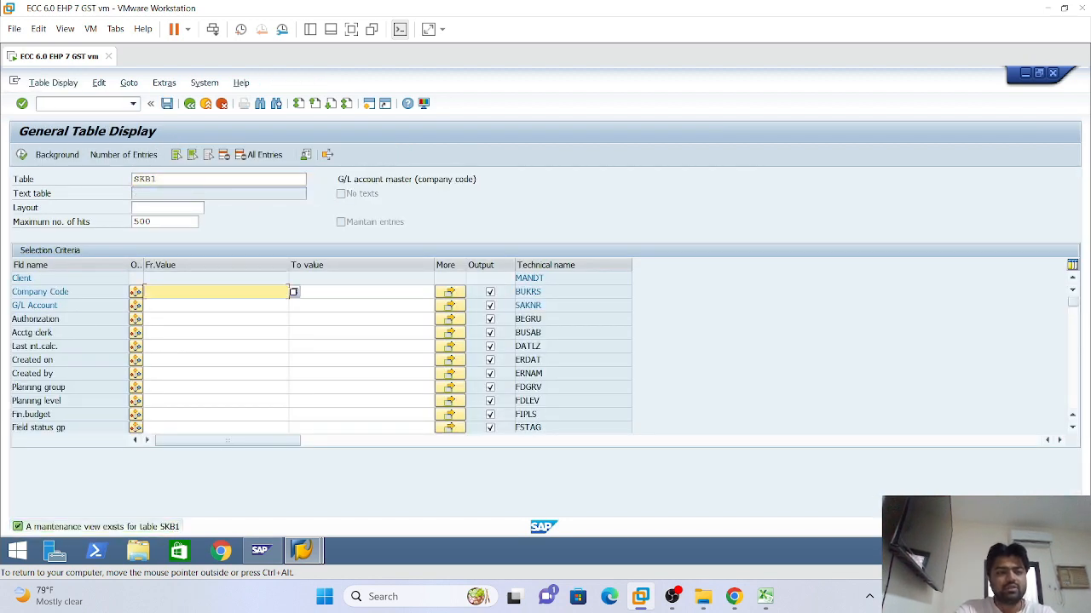
pyautogui.write('101')
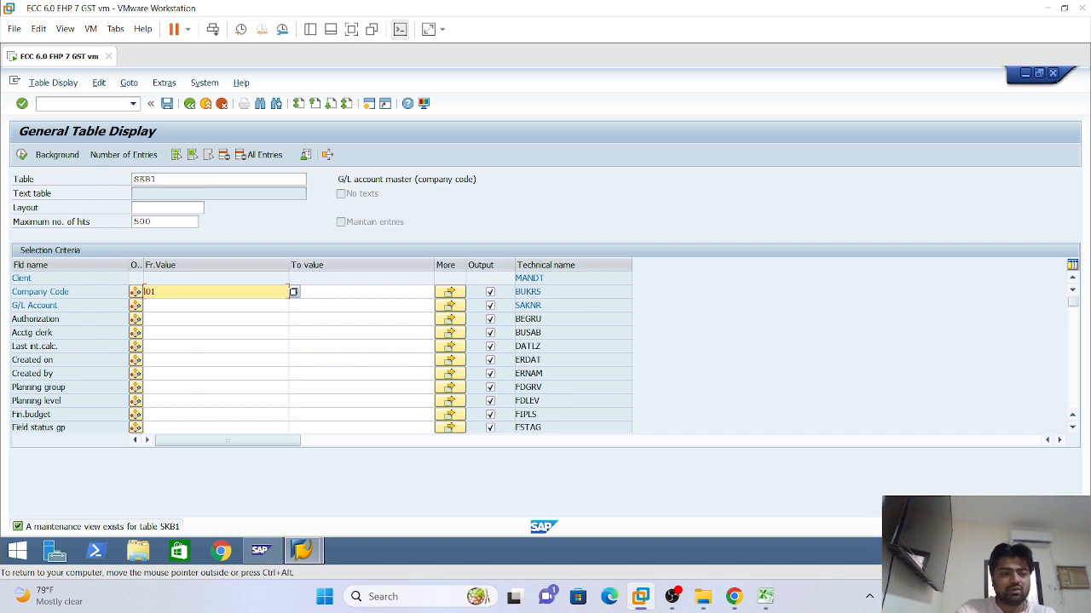
pyautogui.click(215, 306)
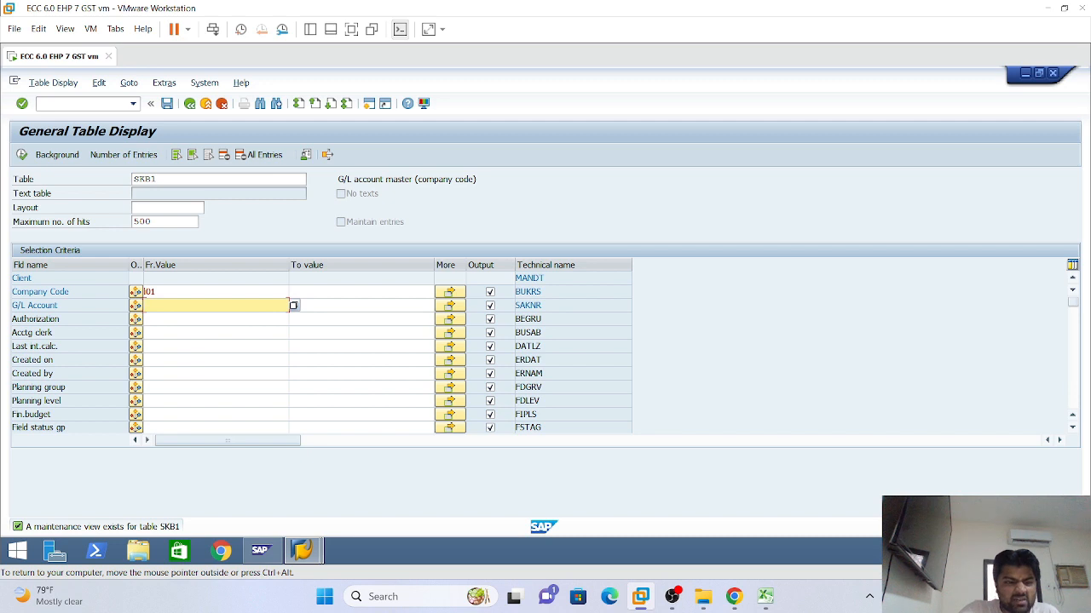
pyautogui.click(21, 156)
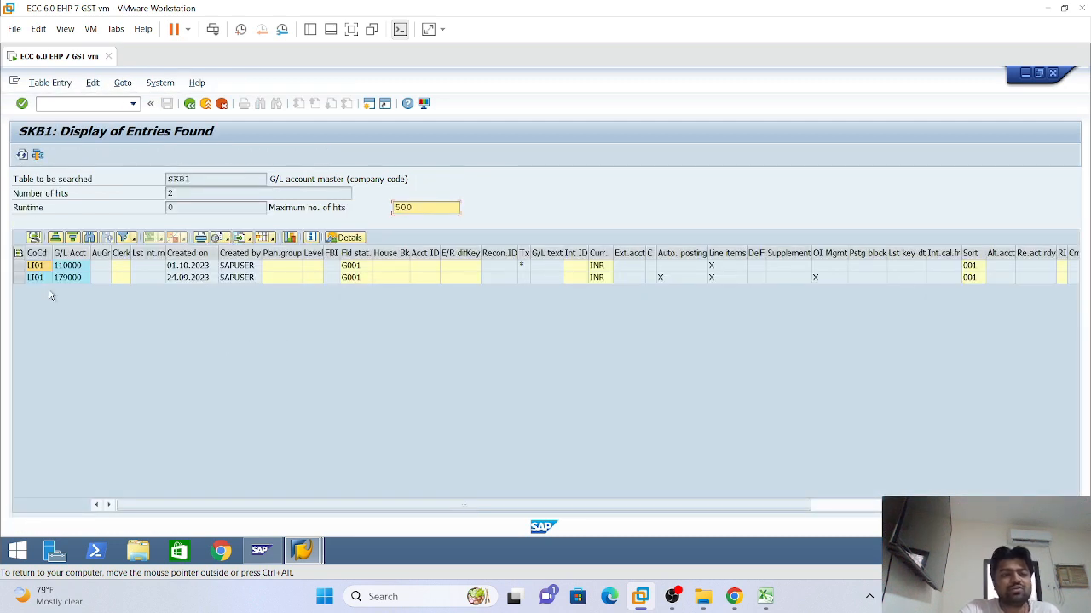
# Select the 179000 and 110000 rows in the SKB1 entries for LI01 and scroll across the columns
pyautogui.click(63, 277)
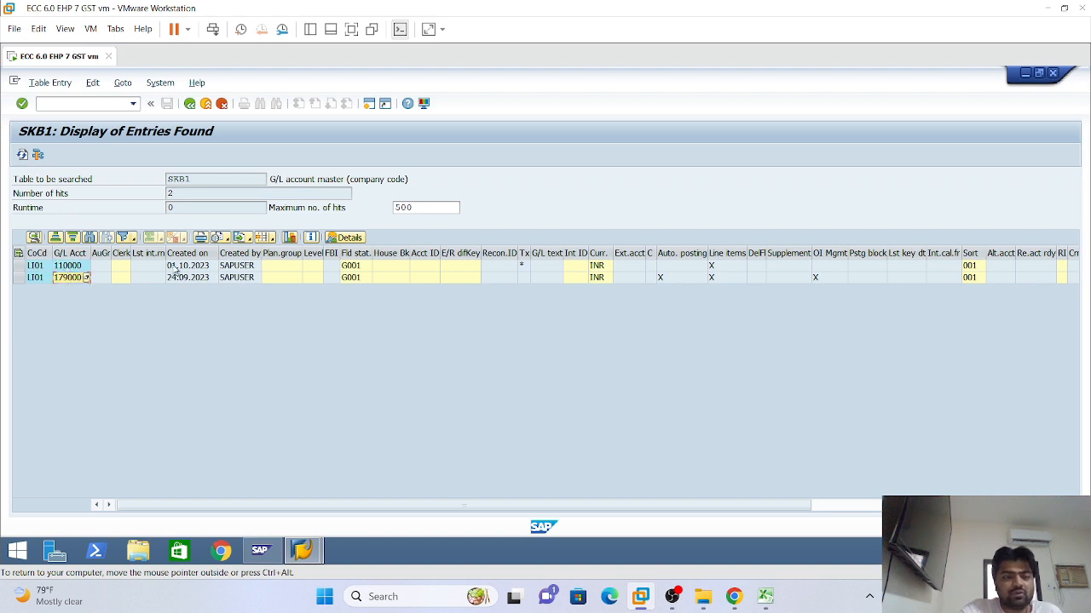
pyautogui.click(75, 266)
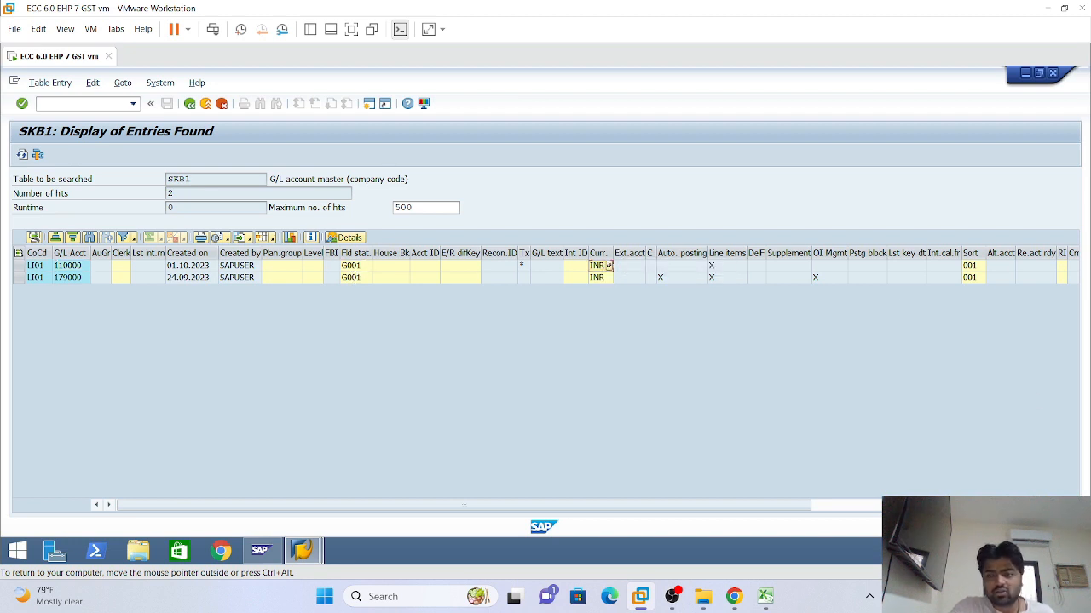
pyautogui.hscroll(7, 545, 266)
pyautogui.hscroll(3, 545, 266)
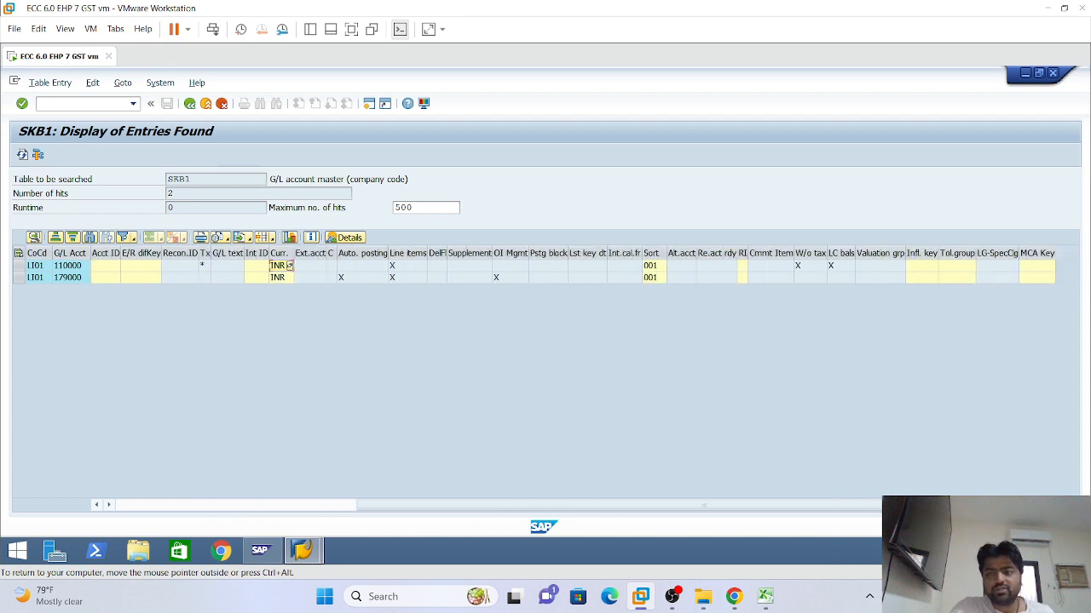
pyautogui.click(129, 506)
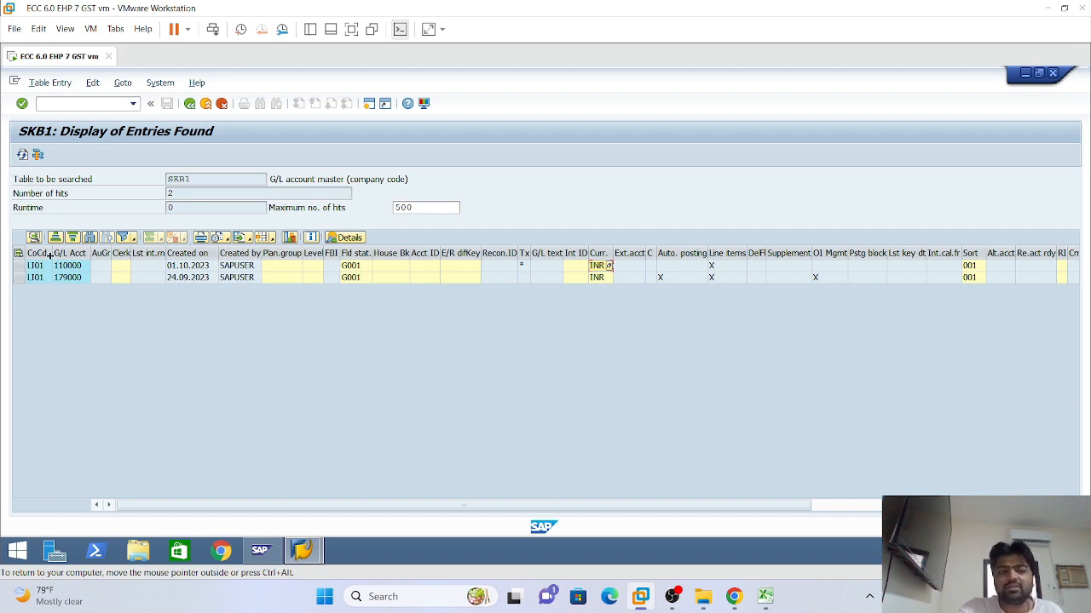
pyautogui.moveTo(68, 264); pyautogui.dragTo(65, 271)
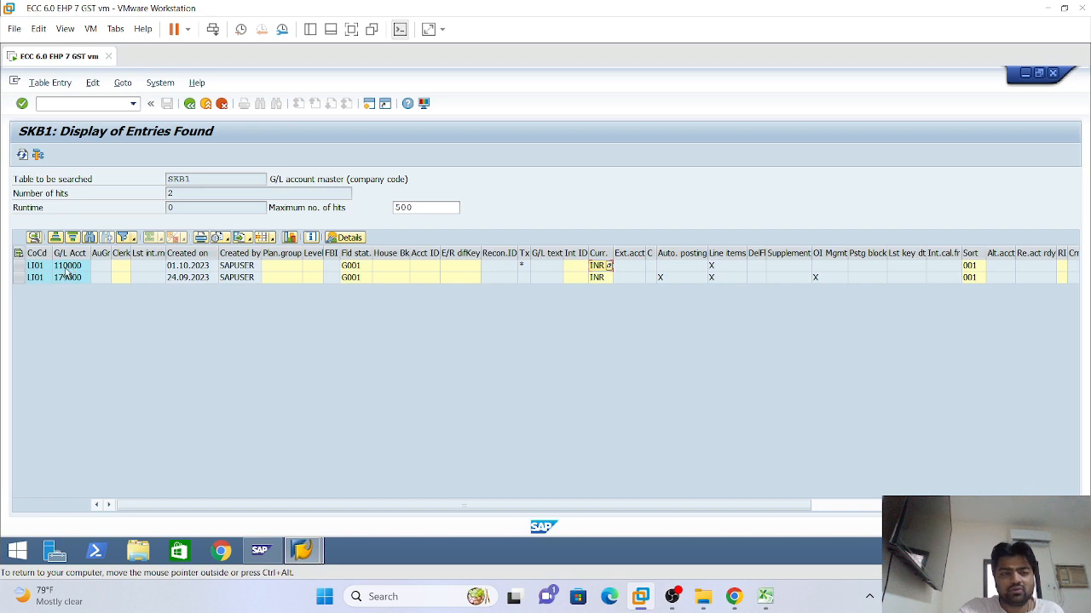
# View and close the detailed display of account 110000, then return to the SKB1 selection screen
pyautogui.doubleClick(68, 266)
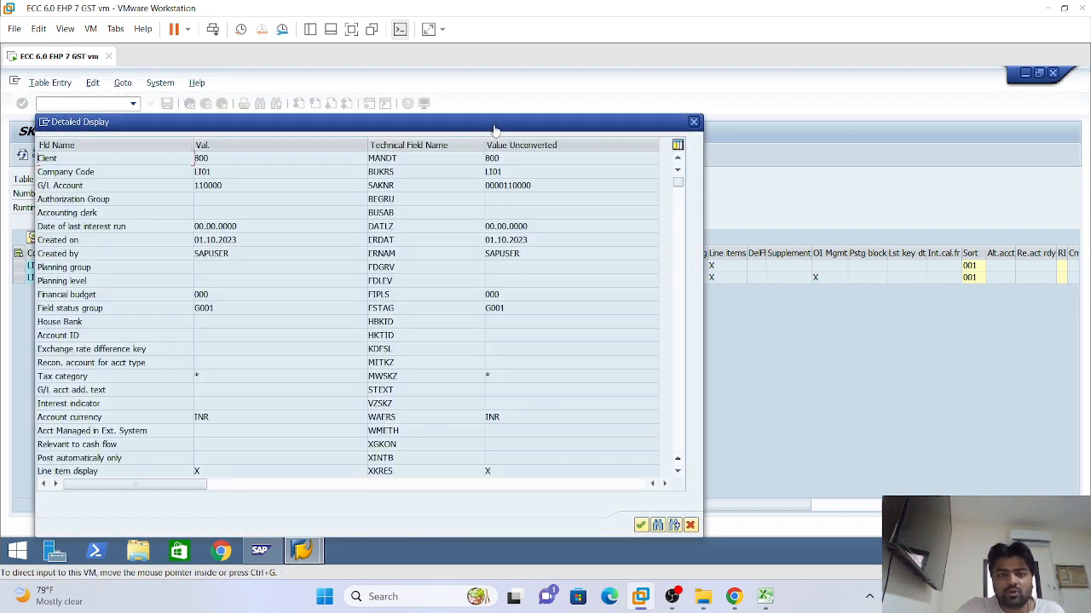
pyautogui.moveTo(569, 122); pyautogui.dragTo(646, 74)
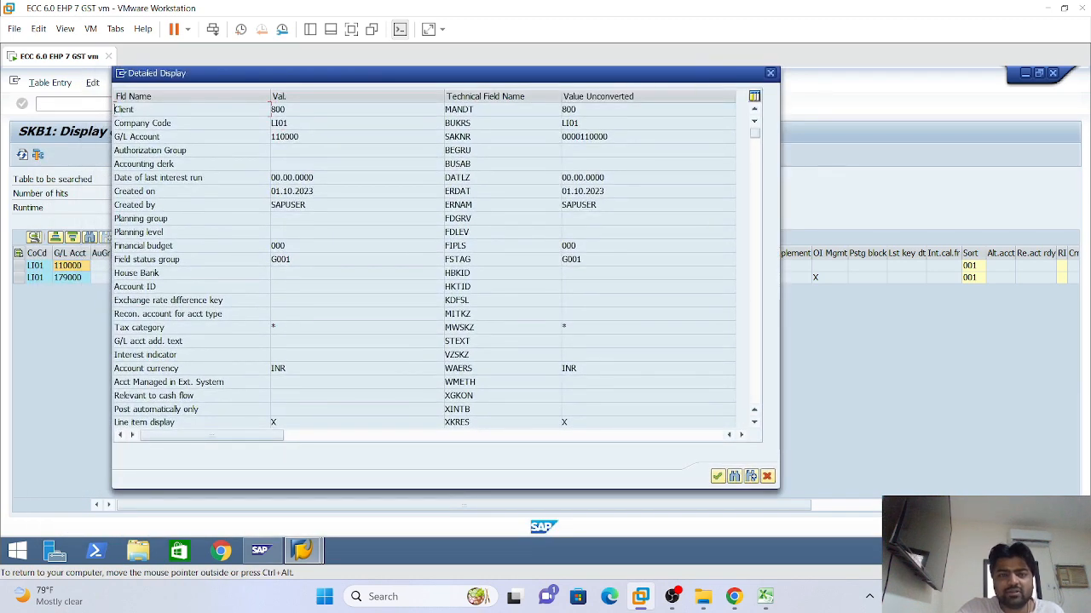
pyautogui.click(769, 73)
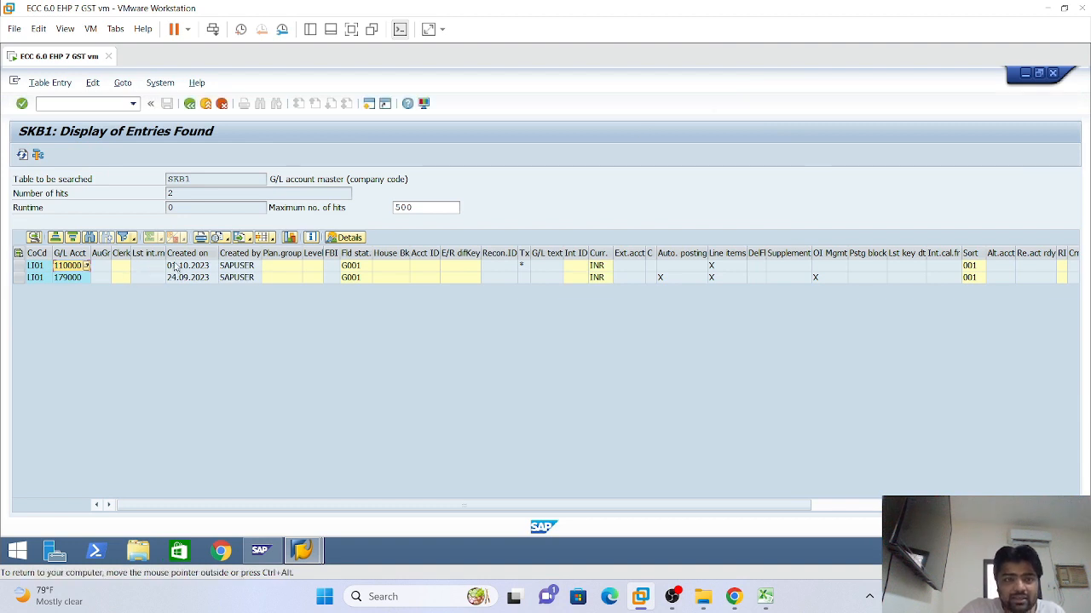
pyautogui.doubleClick(202, 265)
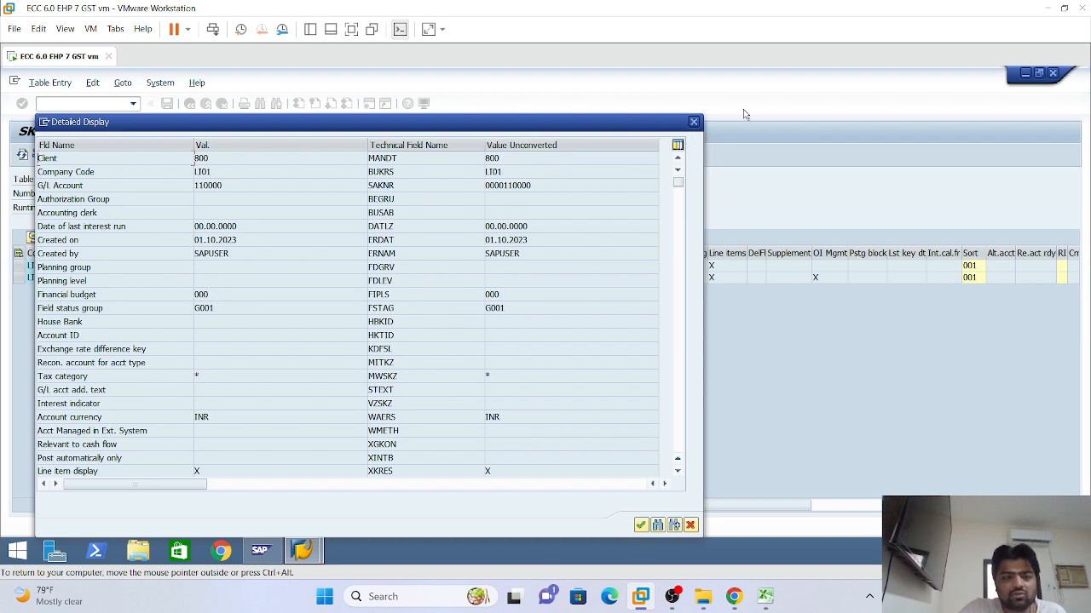
pyautogui.click(693, 121)
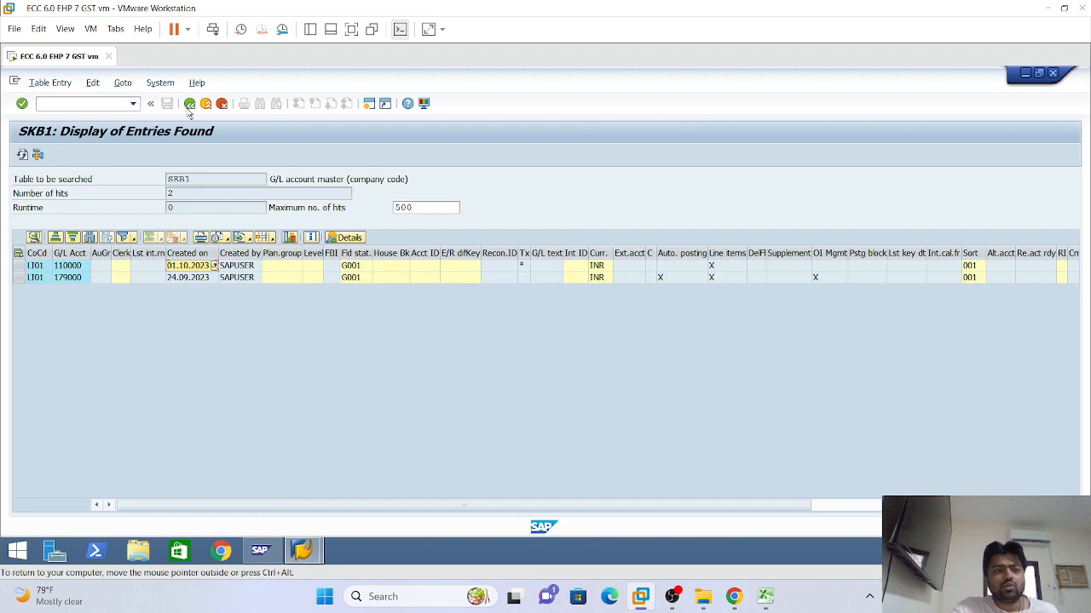
pyautogui.click(190, 104)
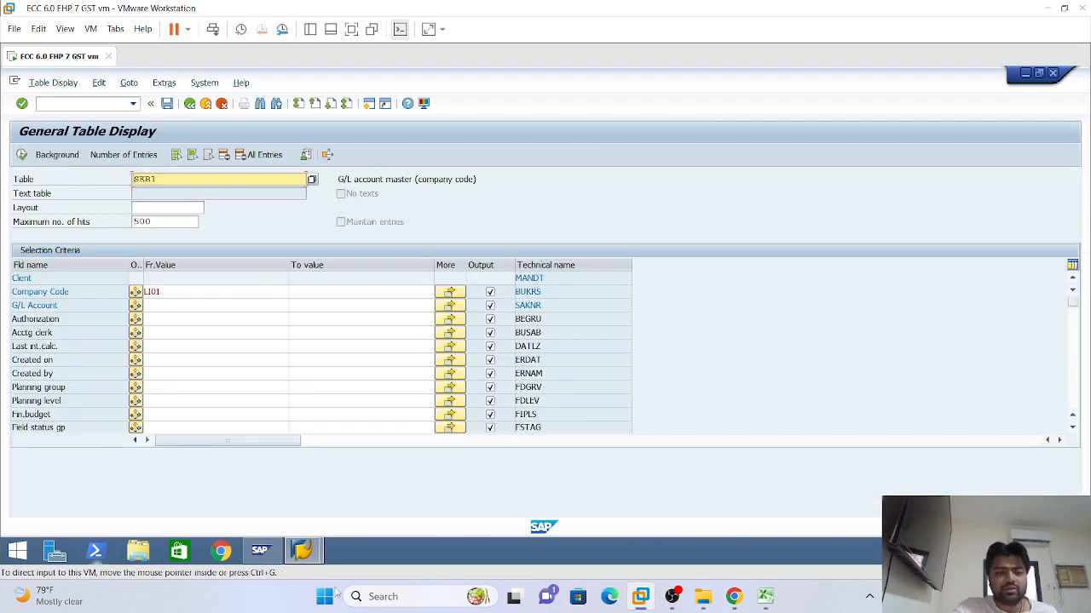
# Bring up the Display G/L Account window for 110000, then switch to the Excel class notes
pyautogui.moveTo(303, 550)
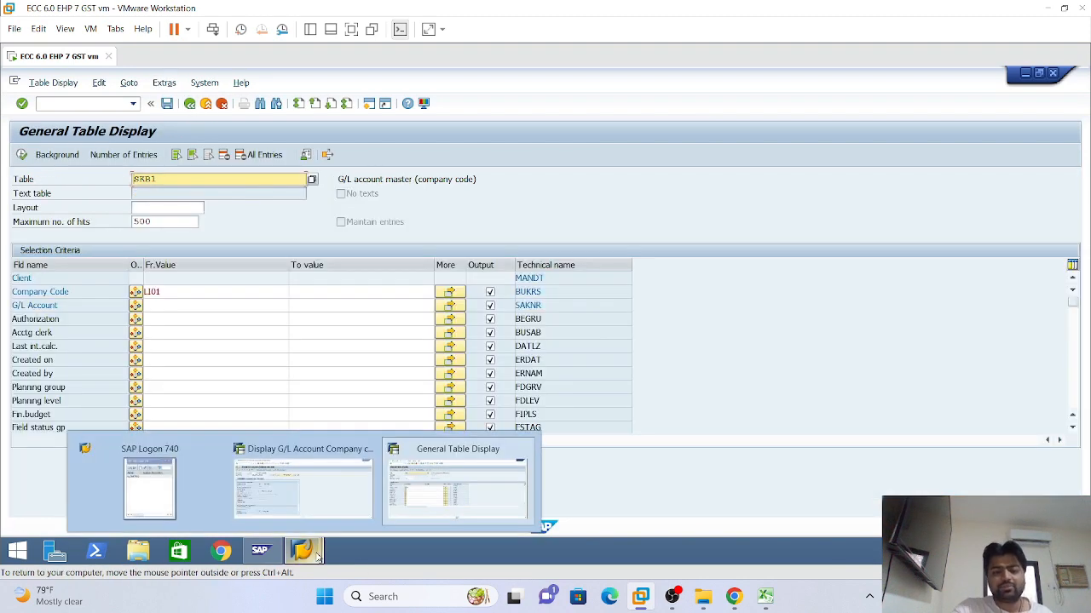
pyautogui.click(287, 480)
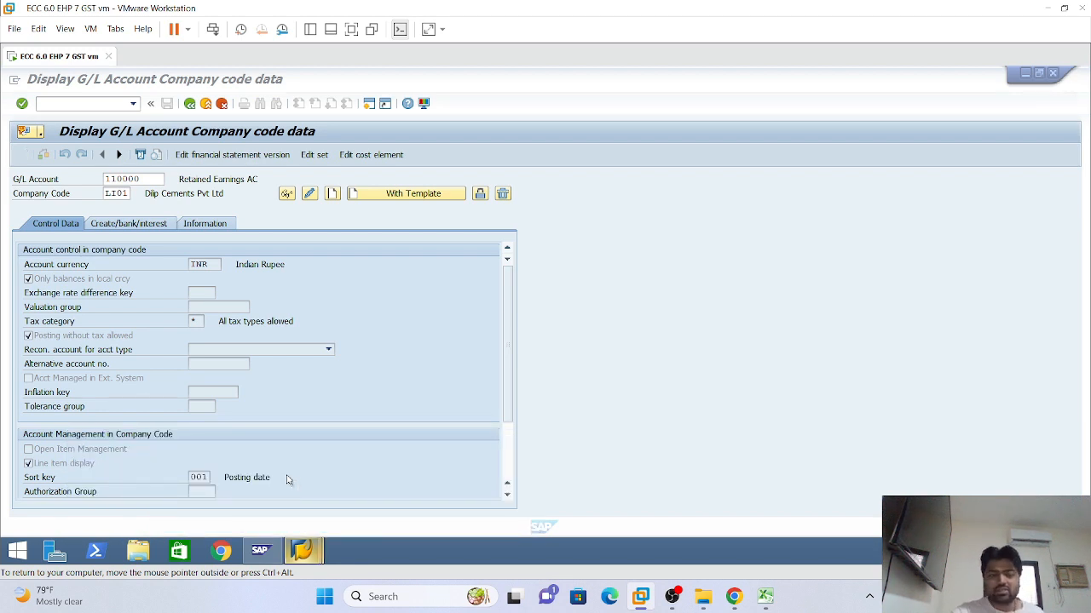
pyautogui.click(765, 596)
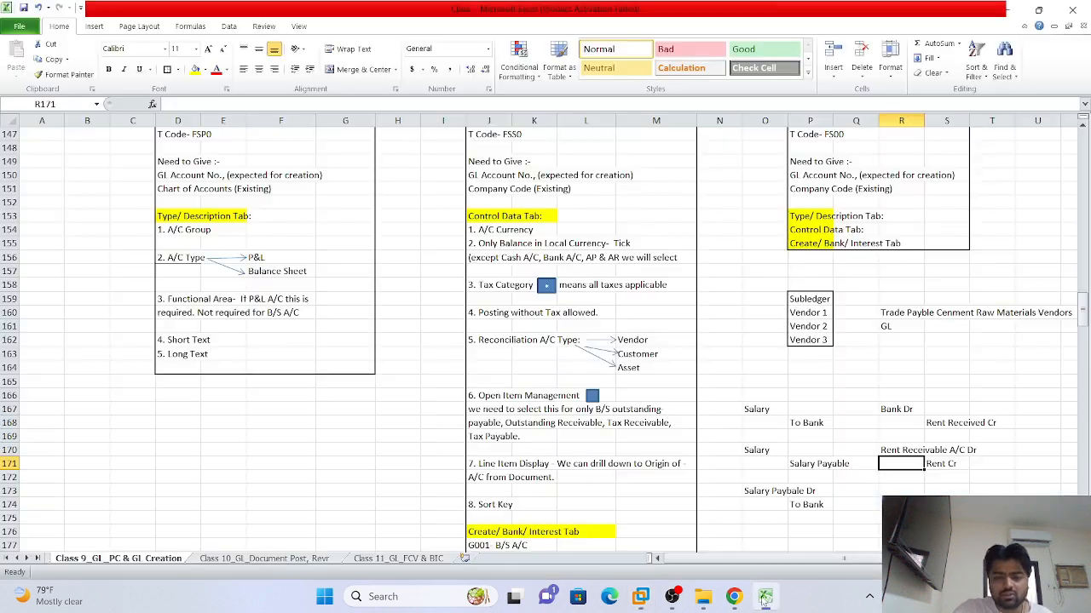
pyautogui.scroll(3, 730, 207)
pyautogui.scroll(-4, 791, 338)
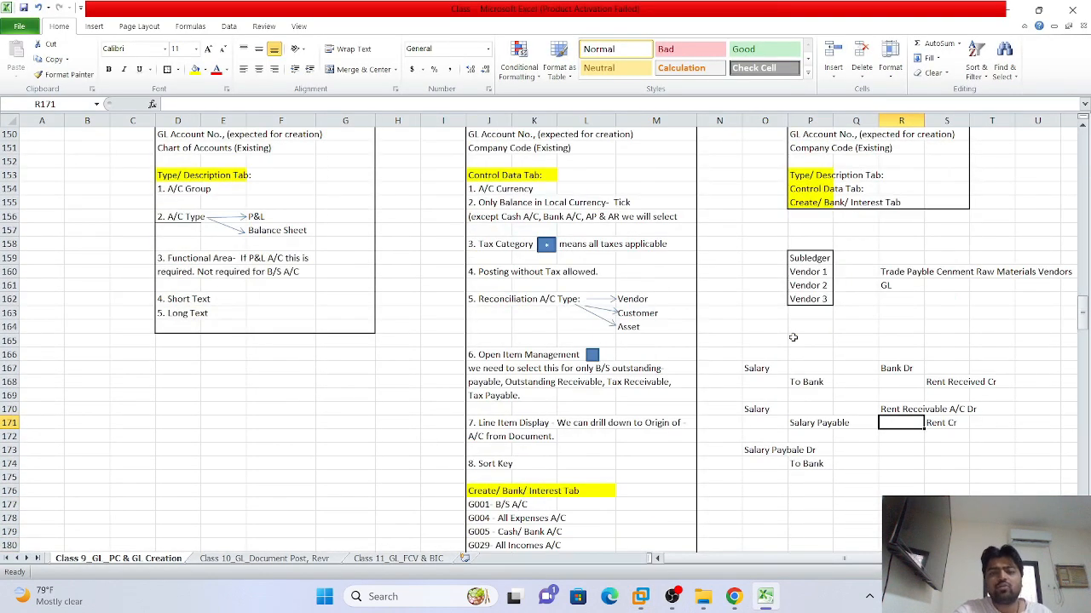
pyautogui.scroll(-4, 793, 337)
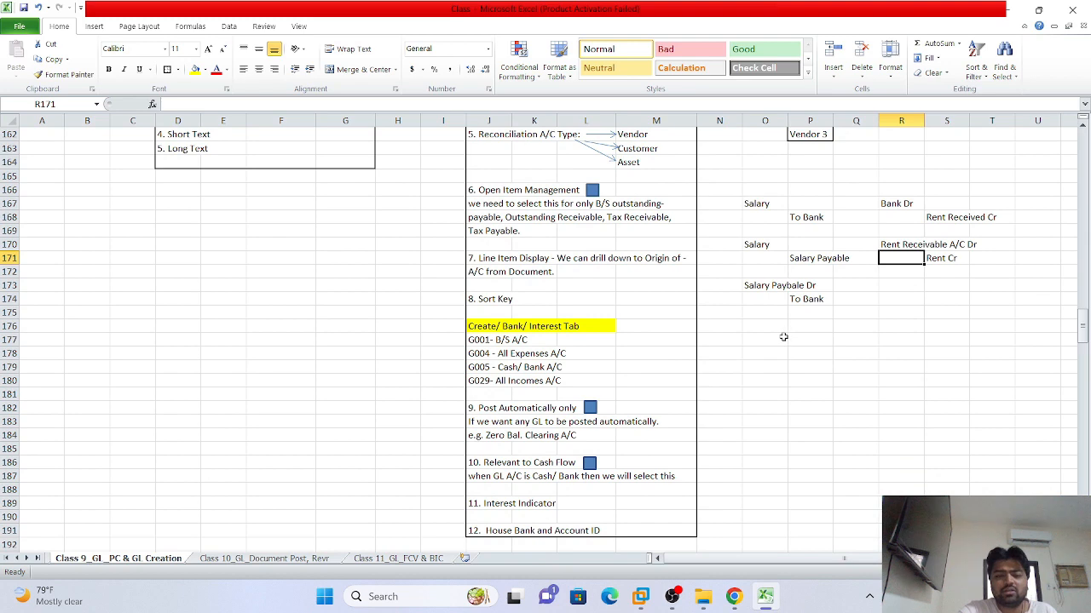
pyautogui.scroll(3, 783, 337)
pyautogui.scroll(-5, 783, 337)
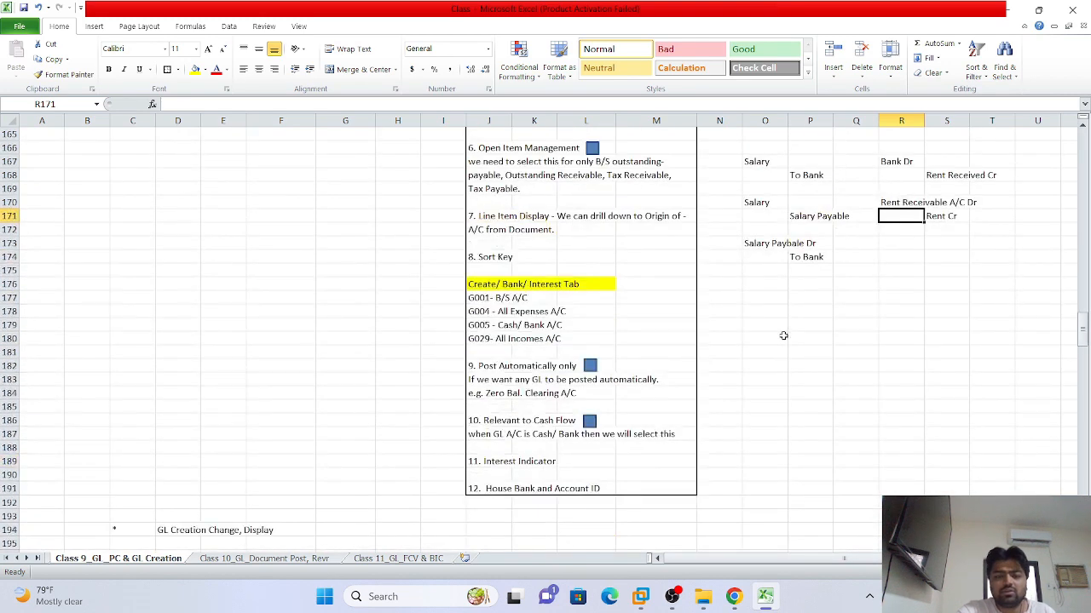
pyautogui.scroll(10, 783, 335)
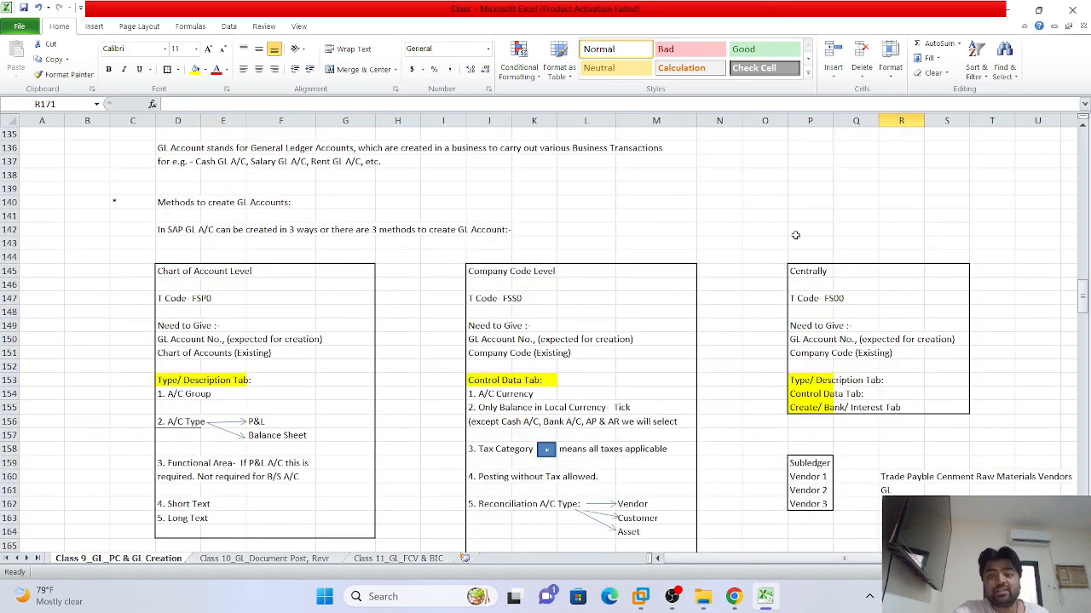
pyautogui.click(822, 271)
pyautogui.moveTo(861, 288); pyautogui.dragTo(864, 277)
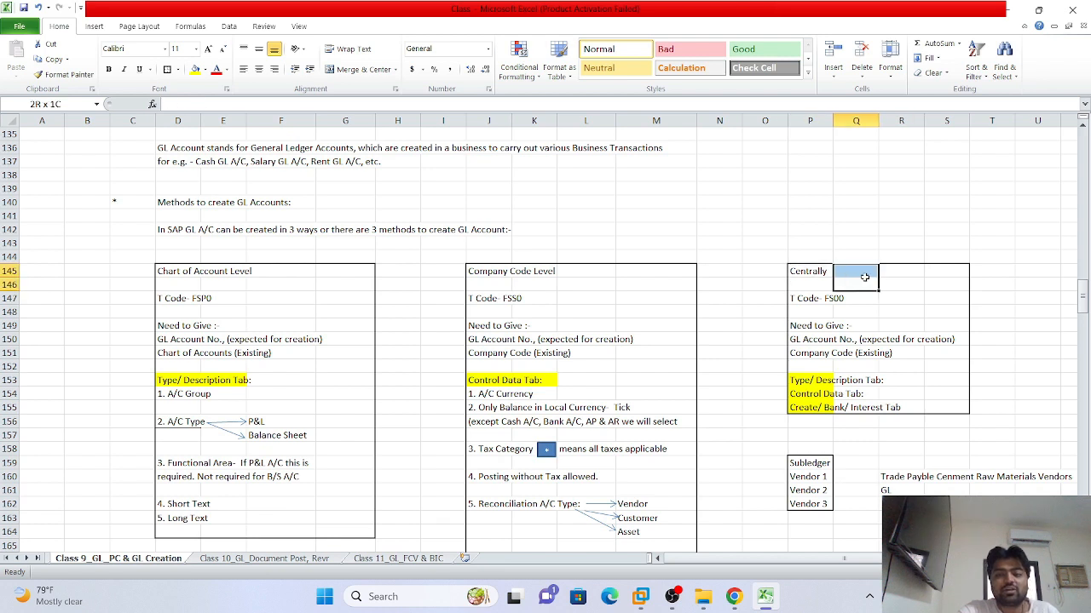
pyautogui.click(813, 273)
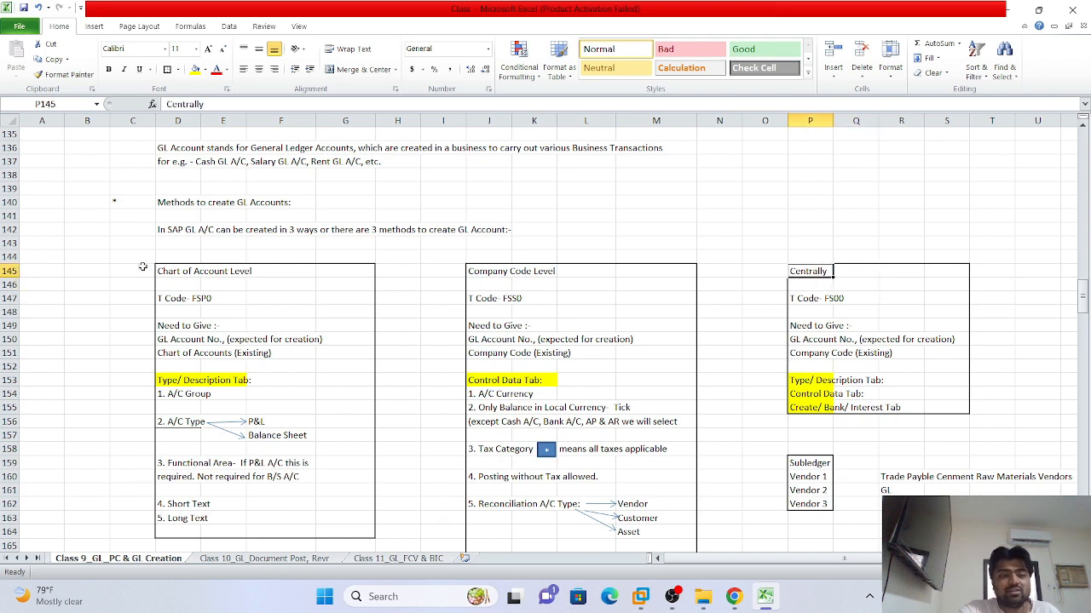
pyautogui.moveTo(162, 271); pyautogui.dragTo(652, 527)
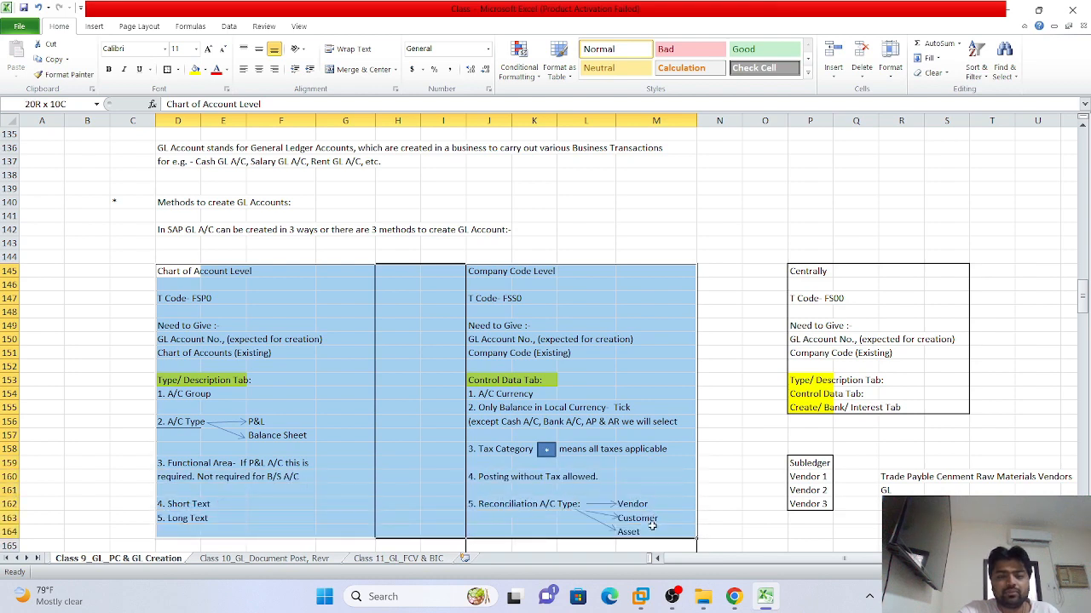
pyautogui.click(708, 312)
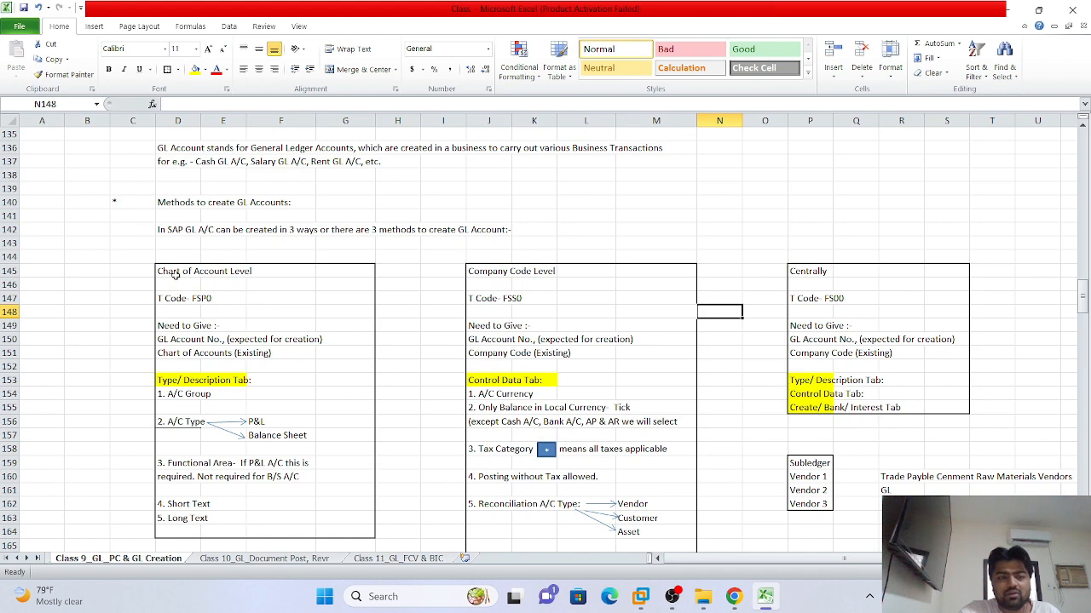
pyautogui.moveTo(174, 273); pyautogui.dragTo(659, 545)
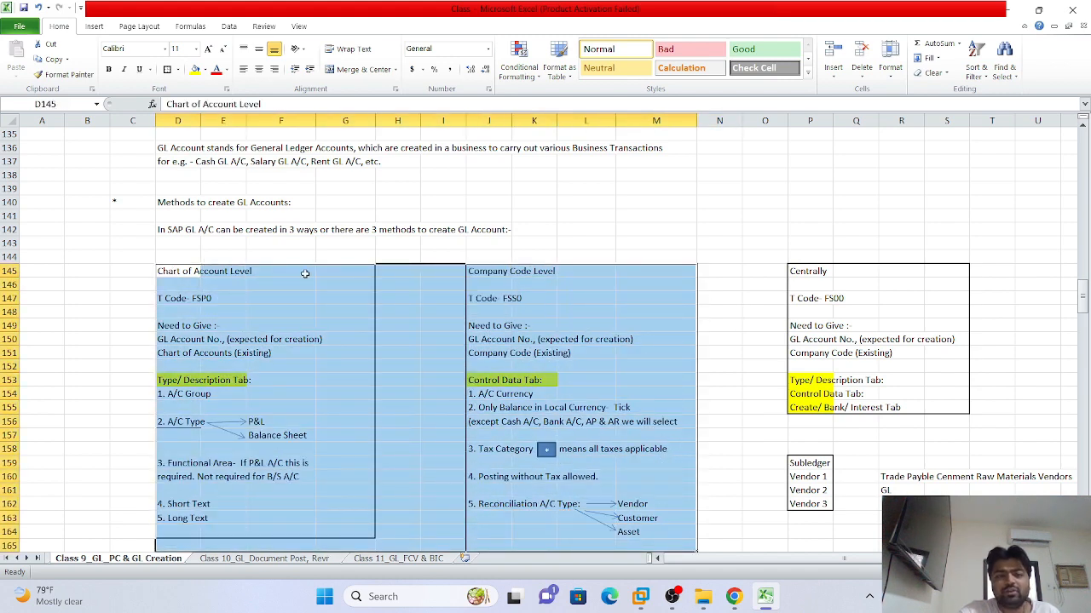
pyautogui.click(205, 270)
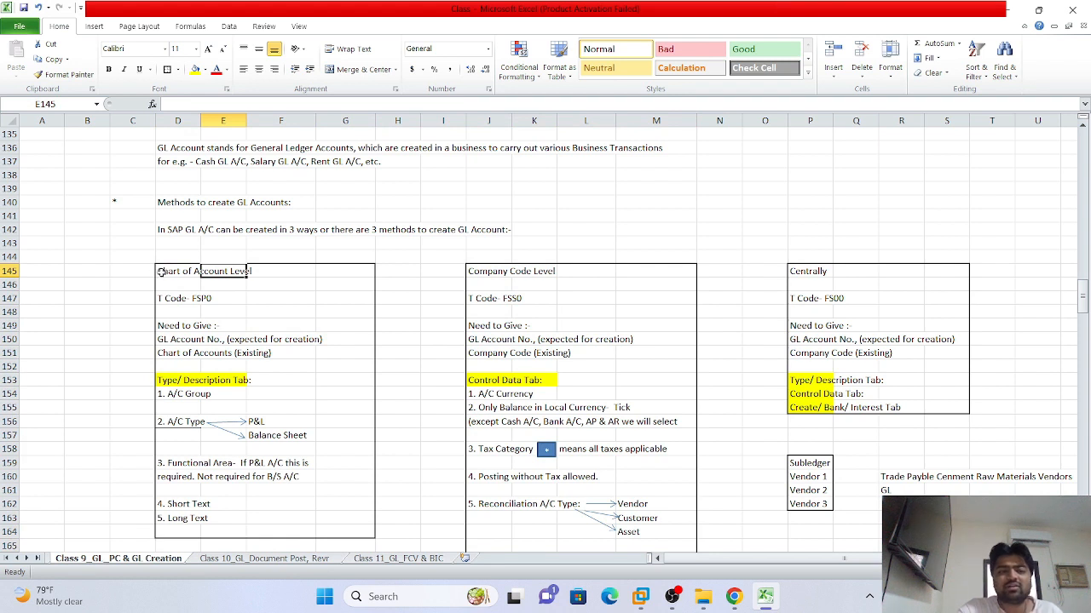
pyautogui.click(161, 271)
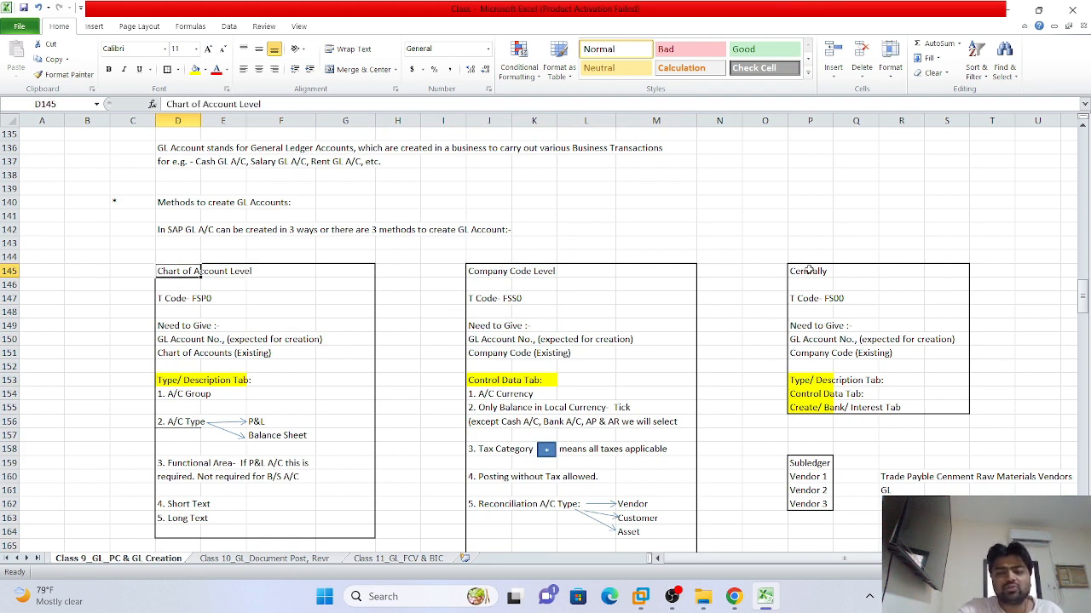
pyautogui.moveTo(808, 270); pyautogui.dragTo(931, 444)
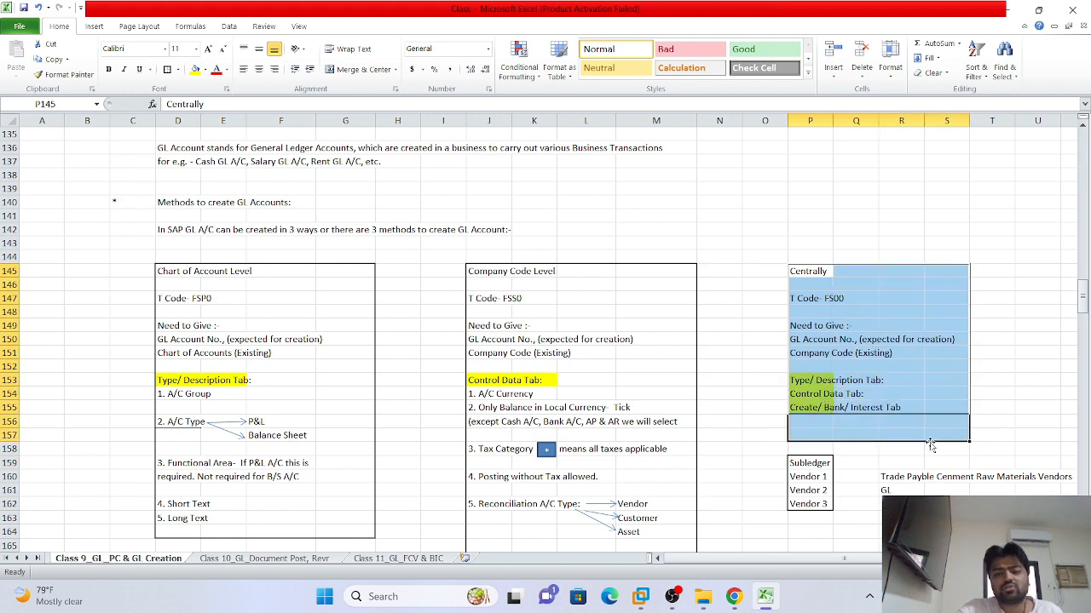
pyautogui.click(859, 475)
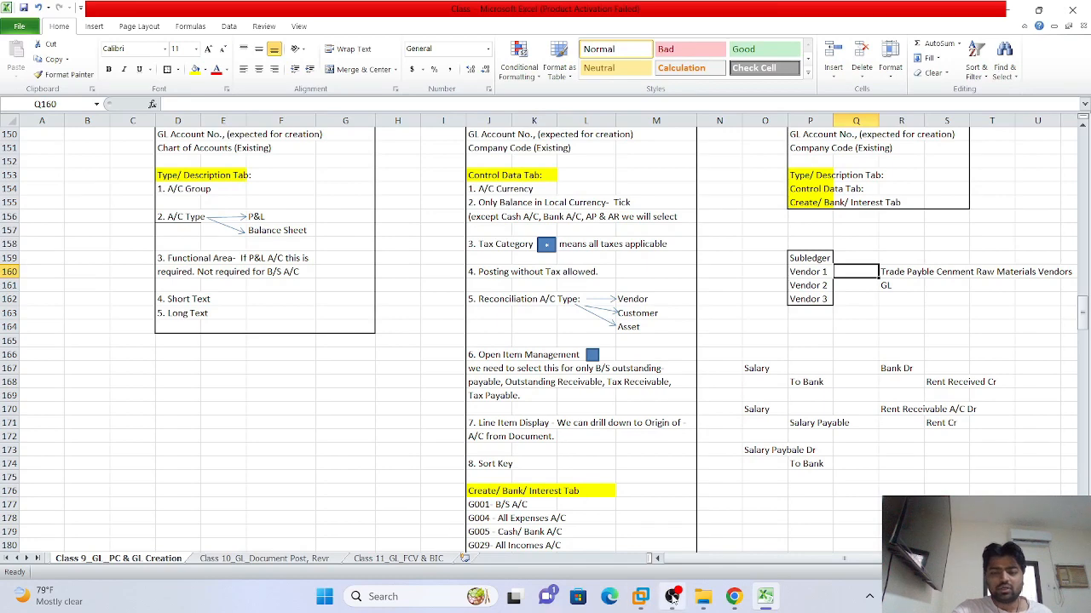
pyautogui.scroll(3, 685, 415)
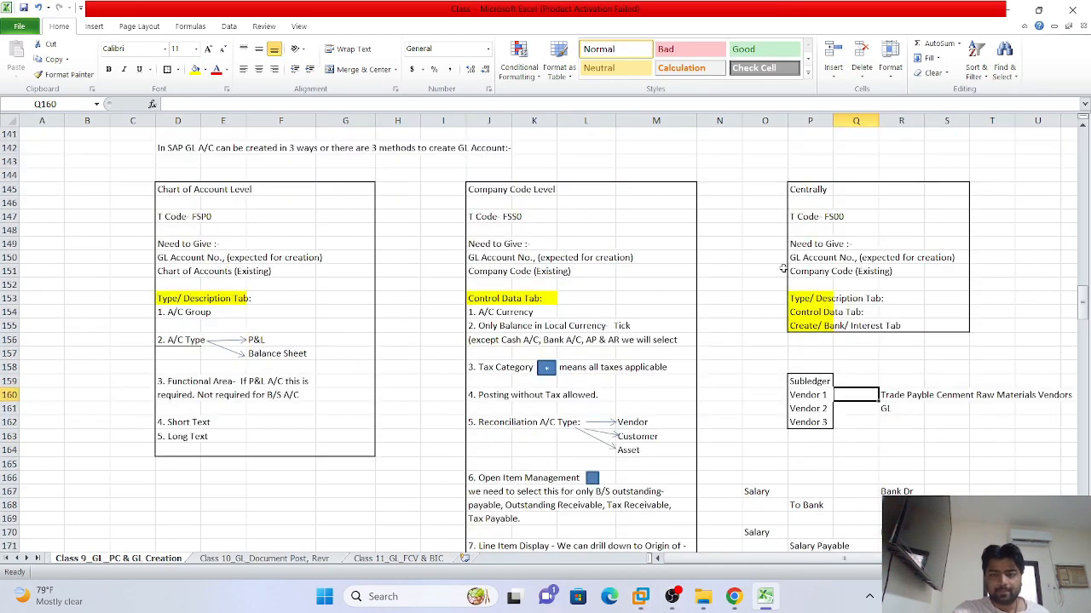
# Review the Excel Control Data Tab notes, including A/C Currency and Only Balance in Local Currency, then return to SAP
pyautogui.click(738, 273)
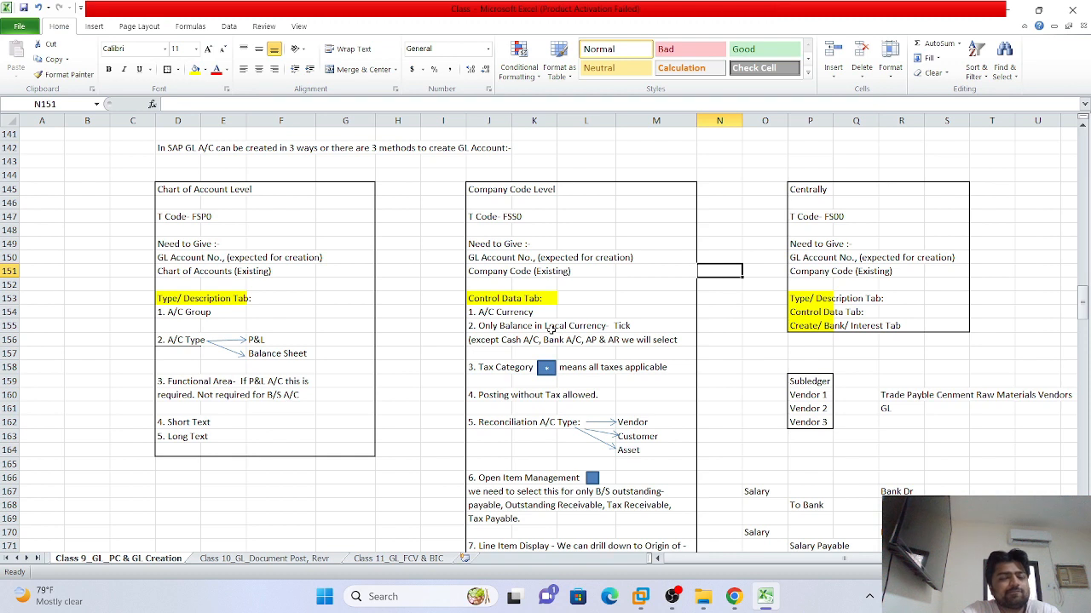
pyautogui.click(718, 324)
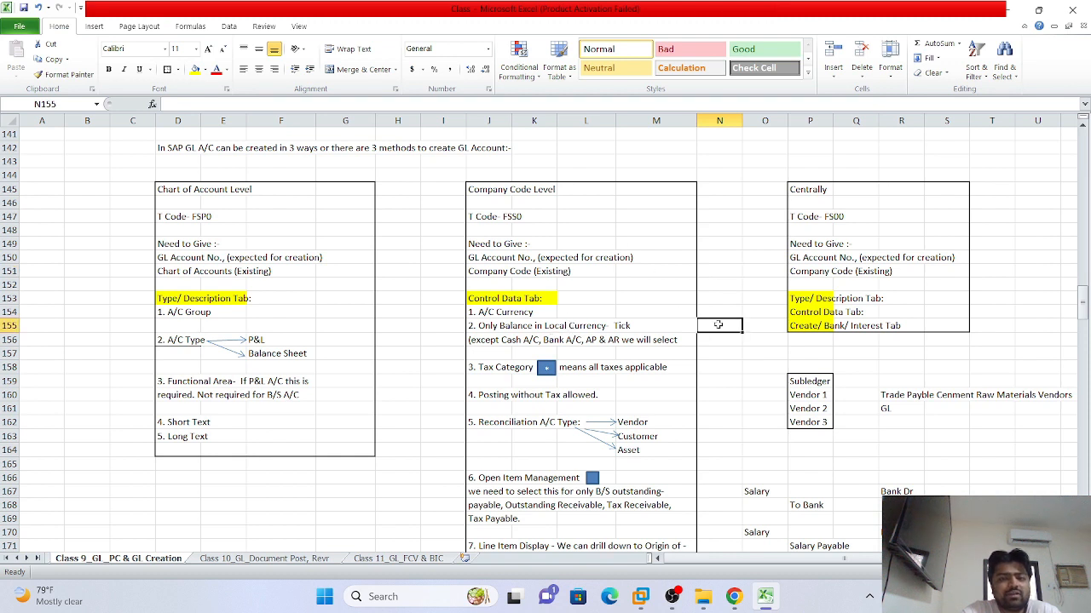
pyautogui.moveTo(484, 312); pyautogui.dragTo(638, 503)
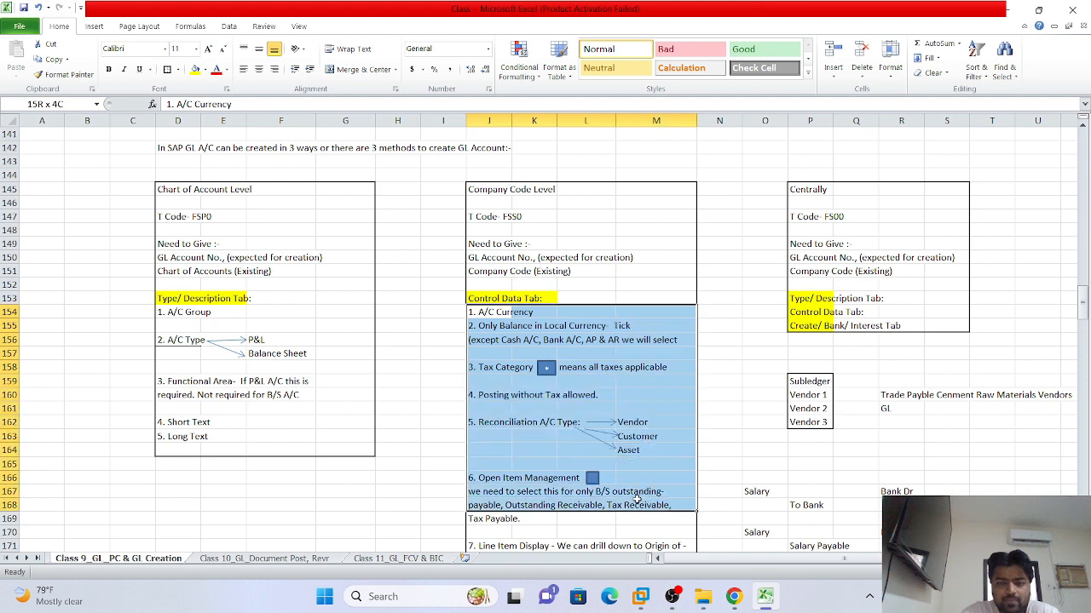
pyautogui.click(732, 432)
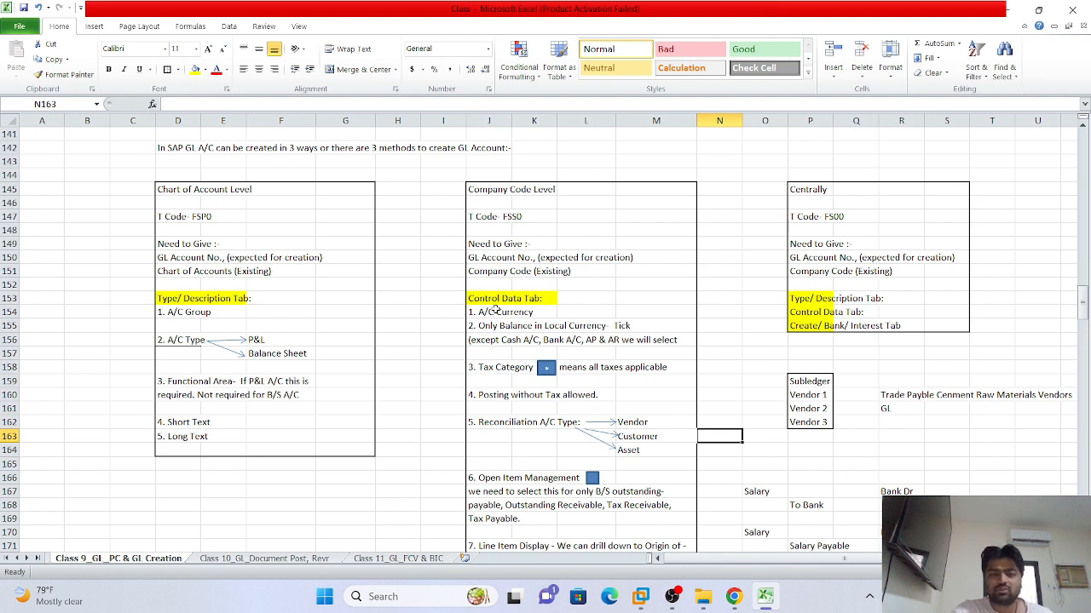
pyautogui.click(498, 312)
pyautogui.click(494, 330)
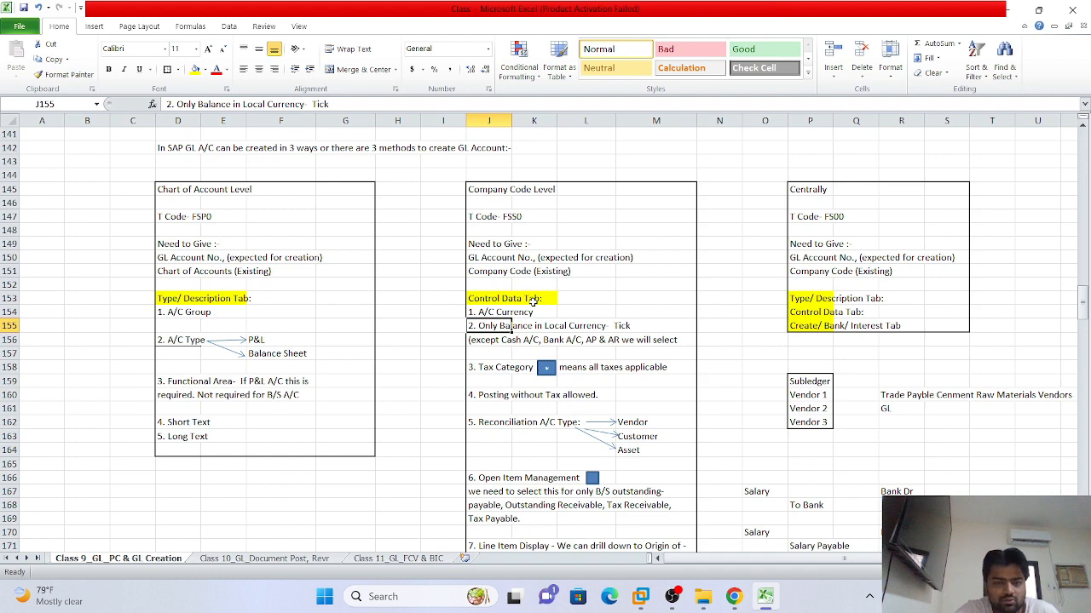
pyautogui.scroll(-5, 526, 445)
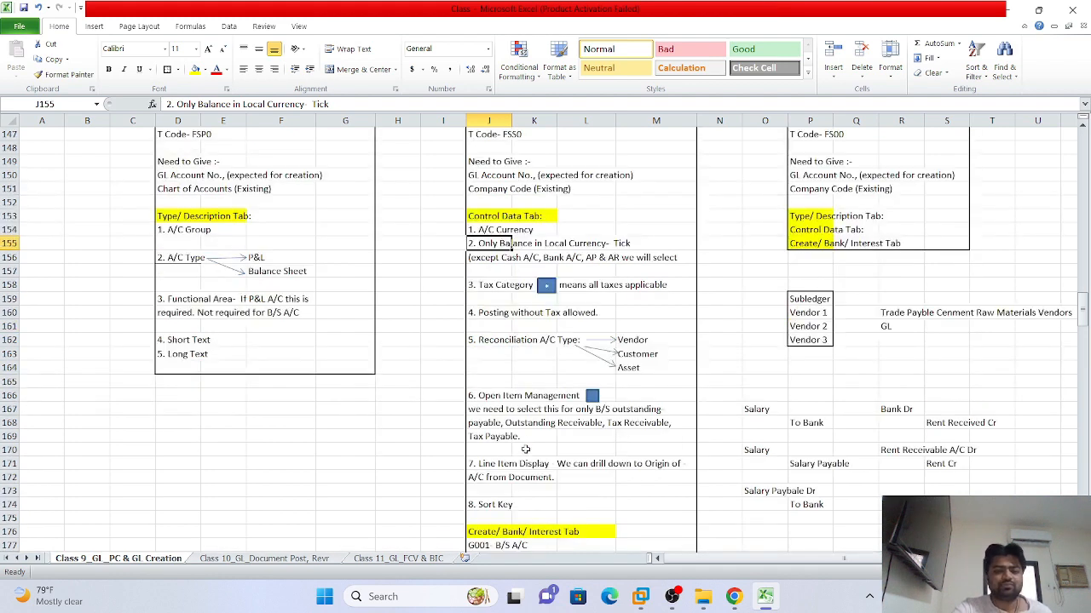
pyautogui.scroll(7, 524, 465)
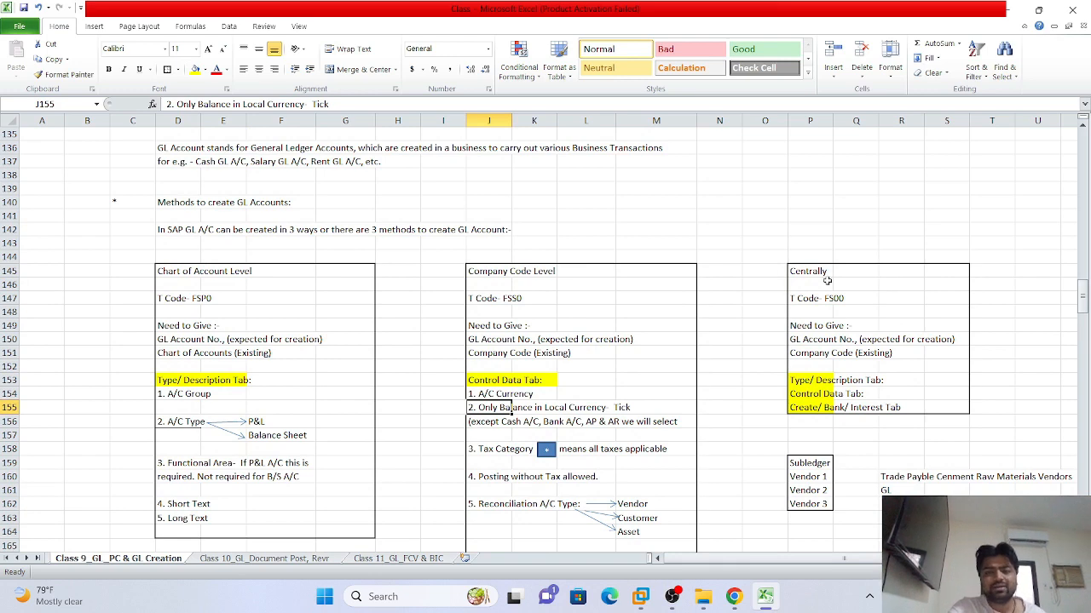
pyautogui.click(640, 597)
# Run transaction /nFSP0 to edit G/L account chart of accounts data
pyautogui.click(69, 106)
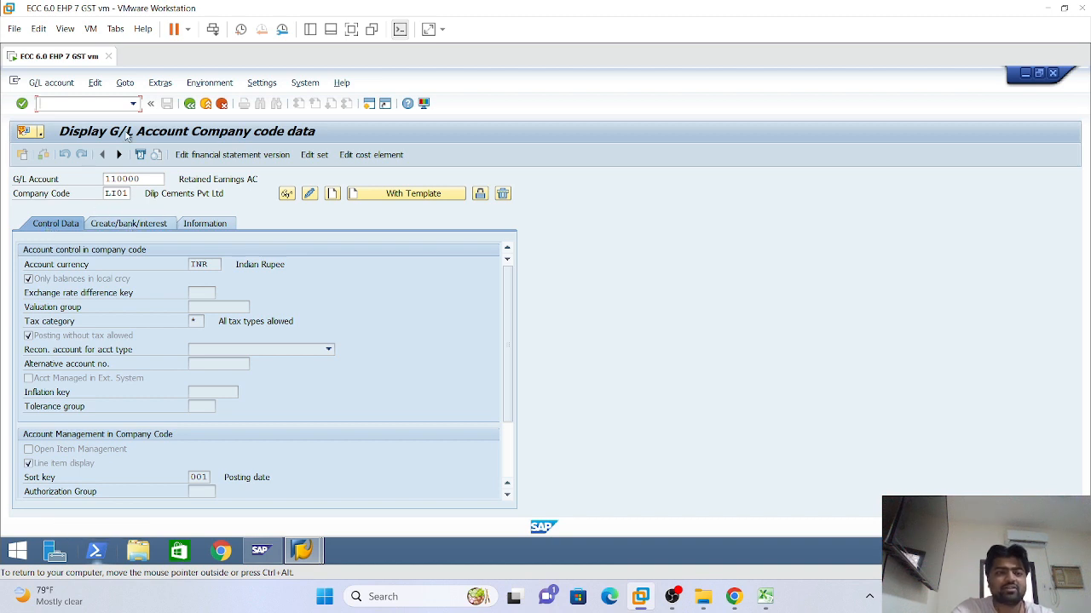
pyautogui.click(133, 103)
pyautogui.click(56, 104)
pyautogui.write('/nfs')
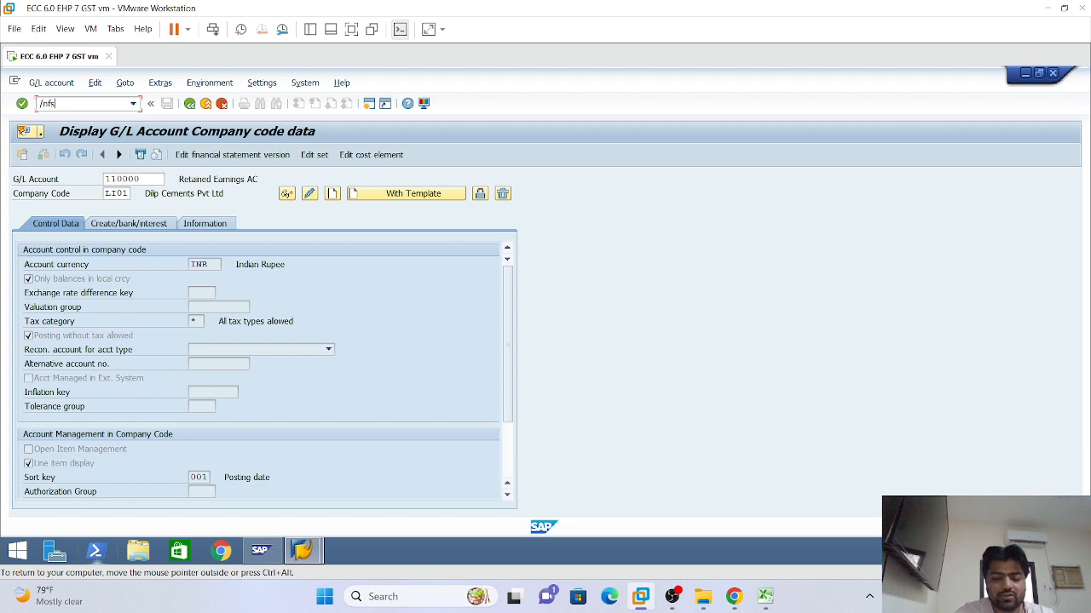
pyautogui.write('p0')
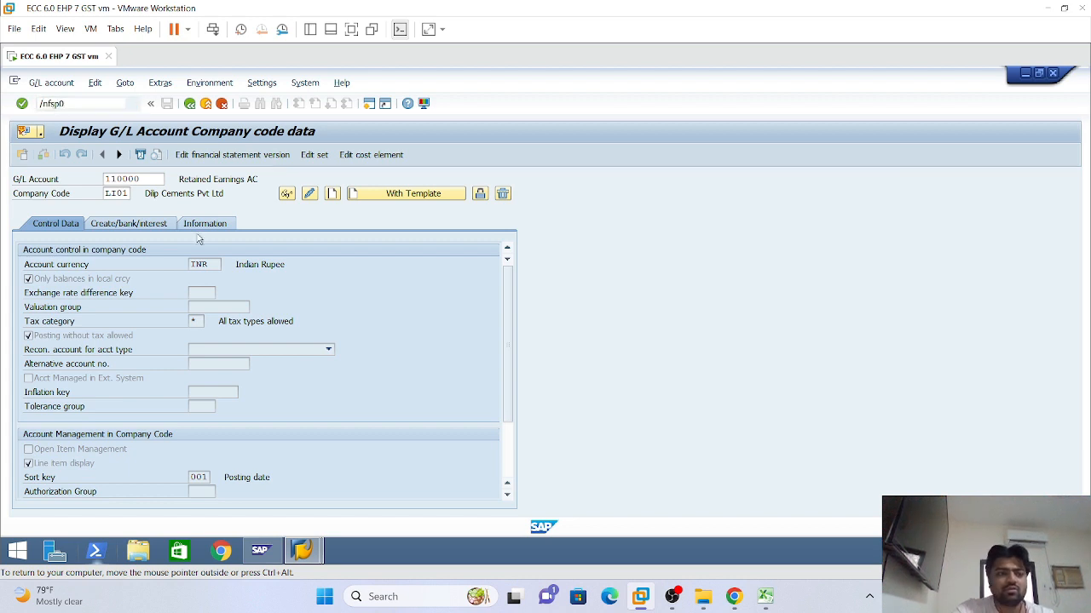
pyautogui.press('Return')
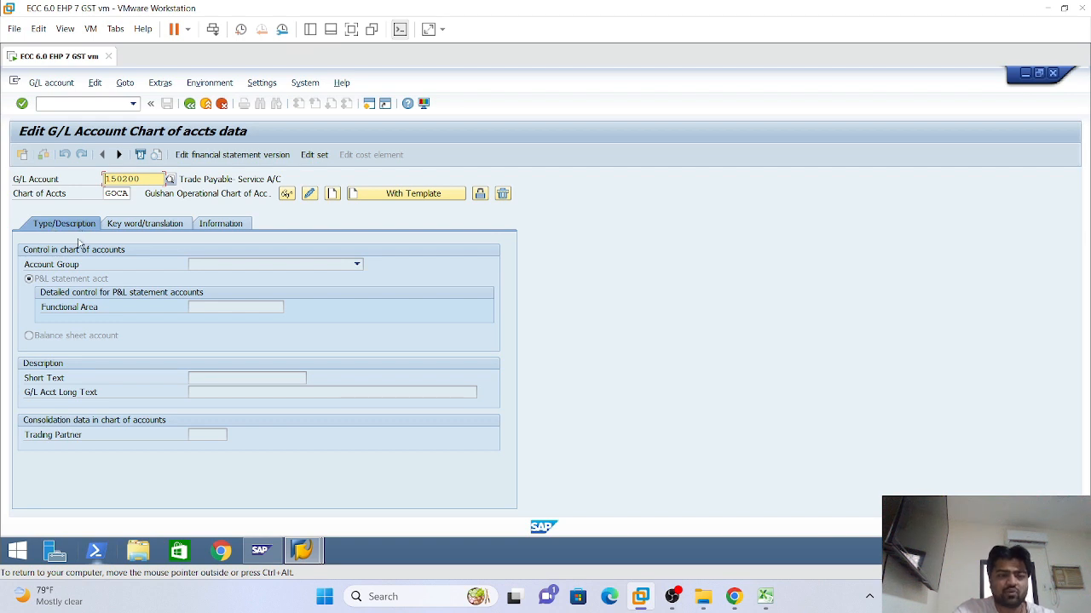
# Switch to transaction /nfs00 for central G/L account maintenance
pyautogui.click(133, 103)
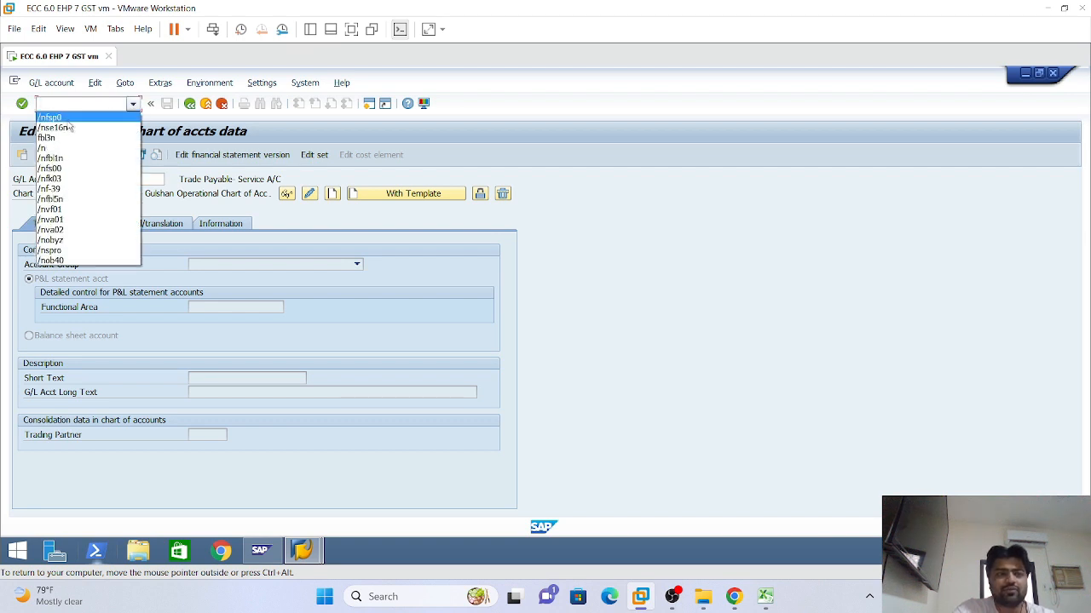
pyautogui.click(75, 120)
pyautogui.press('End')
pyautogui.press('BackSpace')
pyautogui.press('BackSpace')
pyautogui.press('BackSpace')
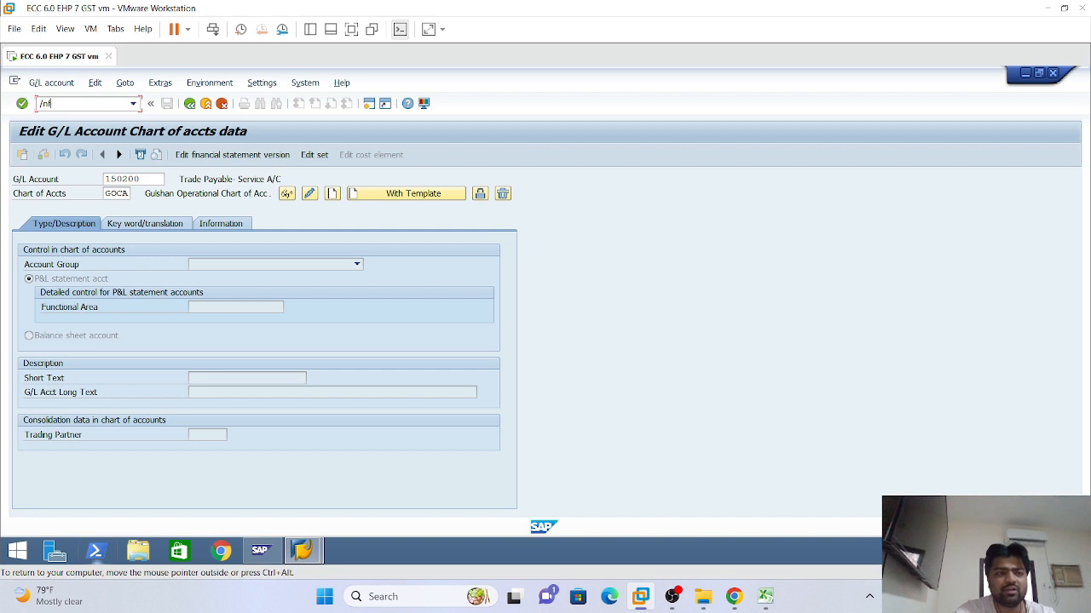
pyautogui.write('s00')
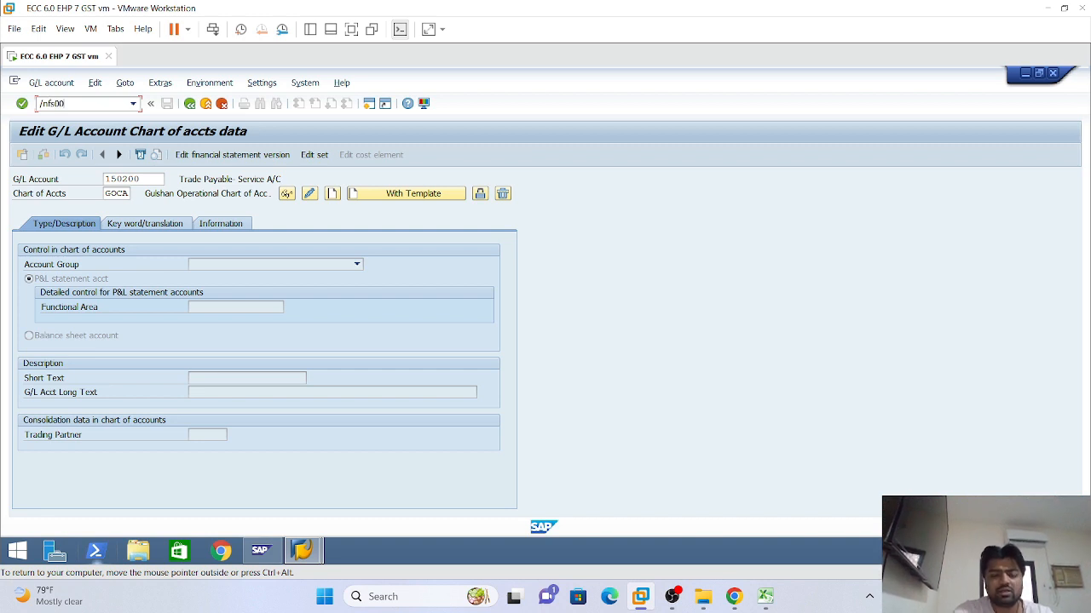
pyautogui.press('Return')
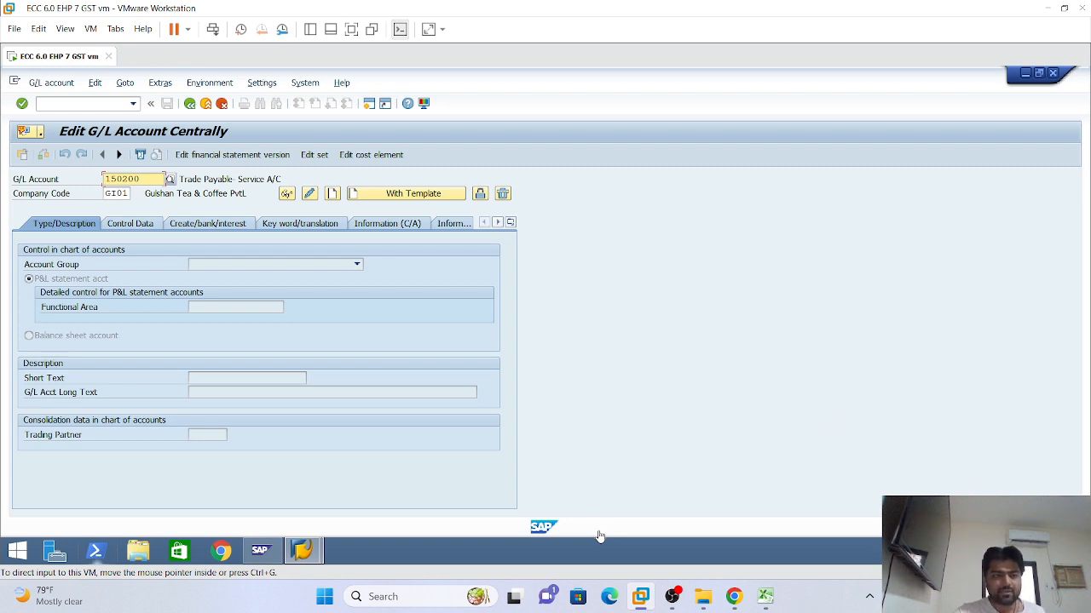
# Enter company code LI01 and G/L account 100000 on the Edit G/L Account Centrally screen
pyautogui.click(111, 194)
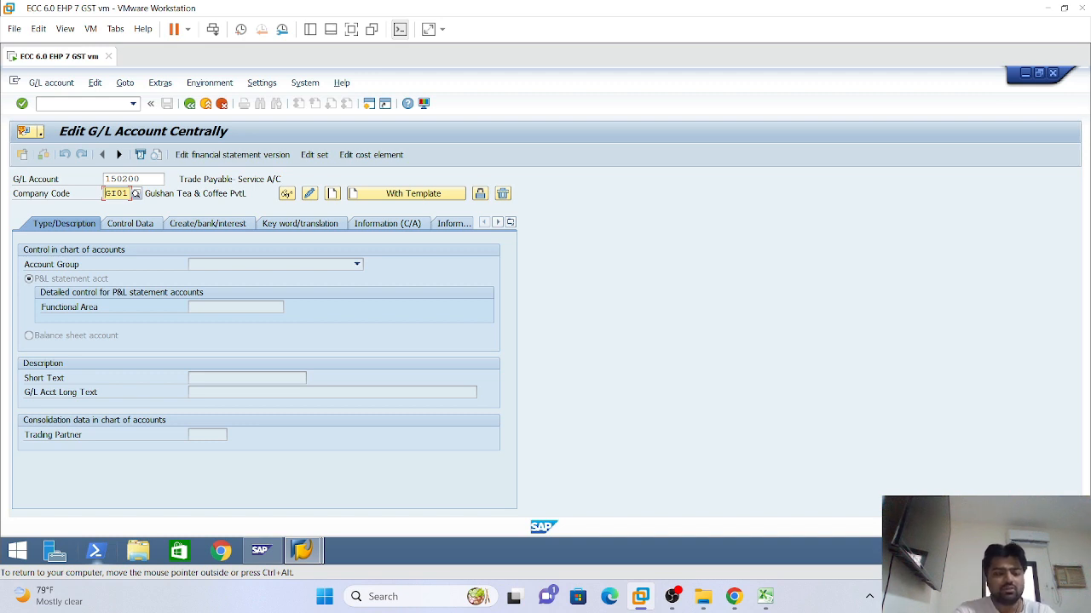
pyautogui.write('L')
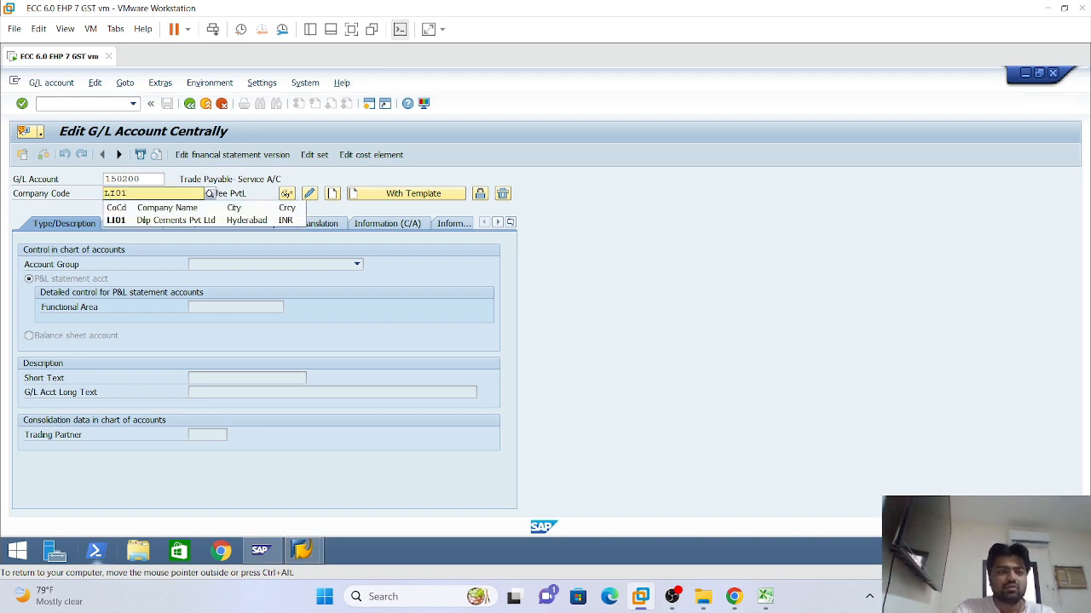
pyautogui.click(110, 225)
pyautogui.press('Return')
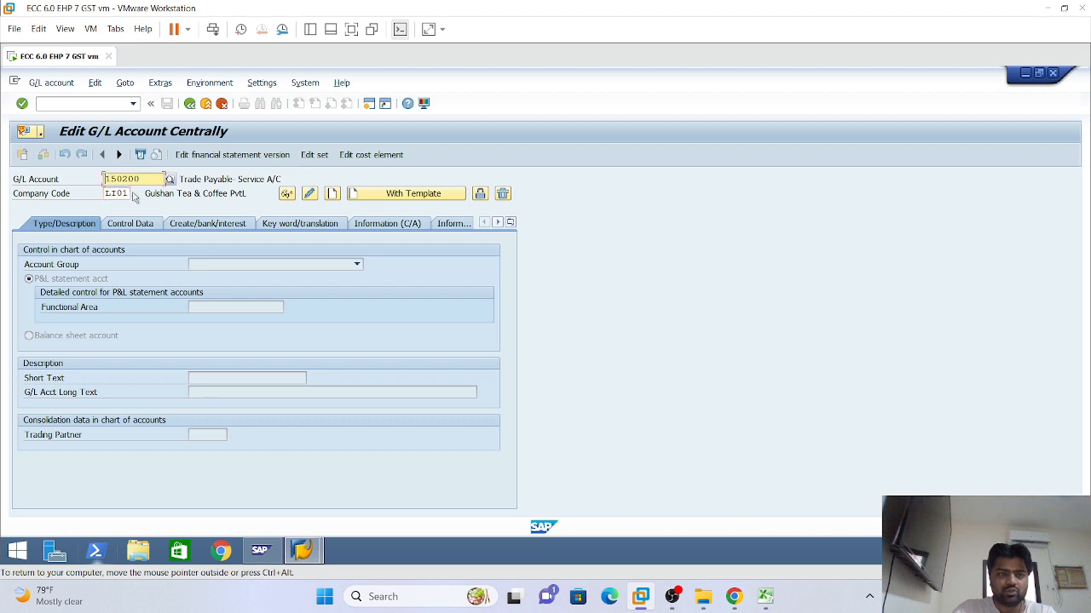
pyautogui.write('100000')
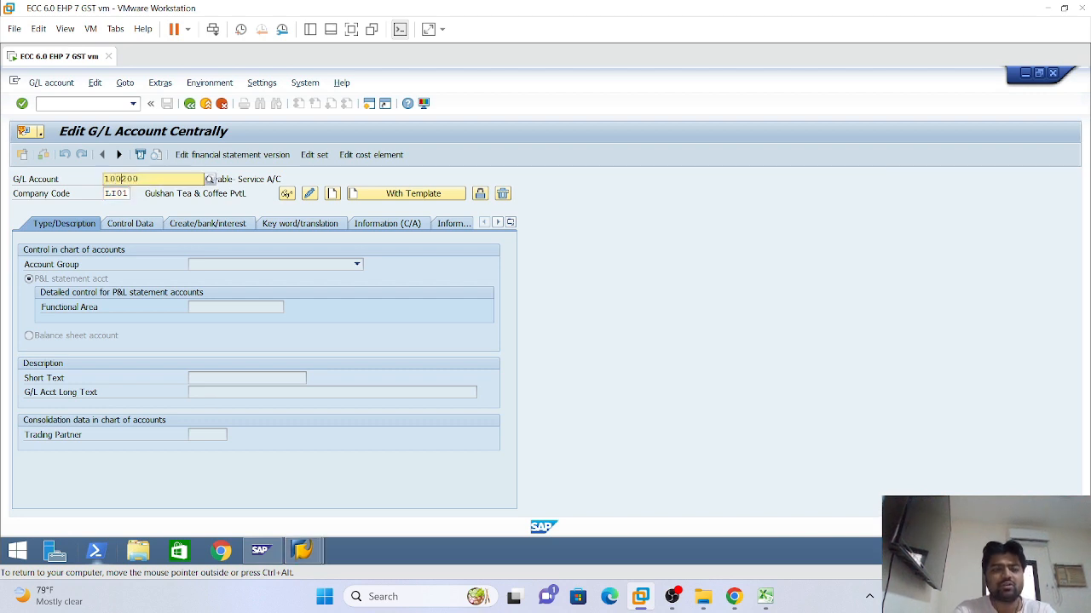
pyautogui.click(874, 349)
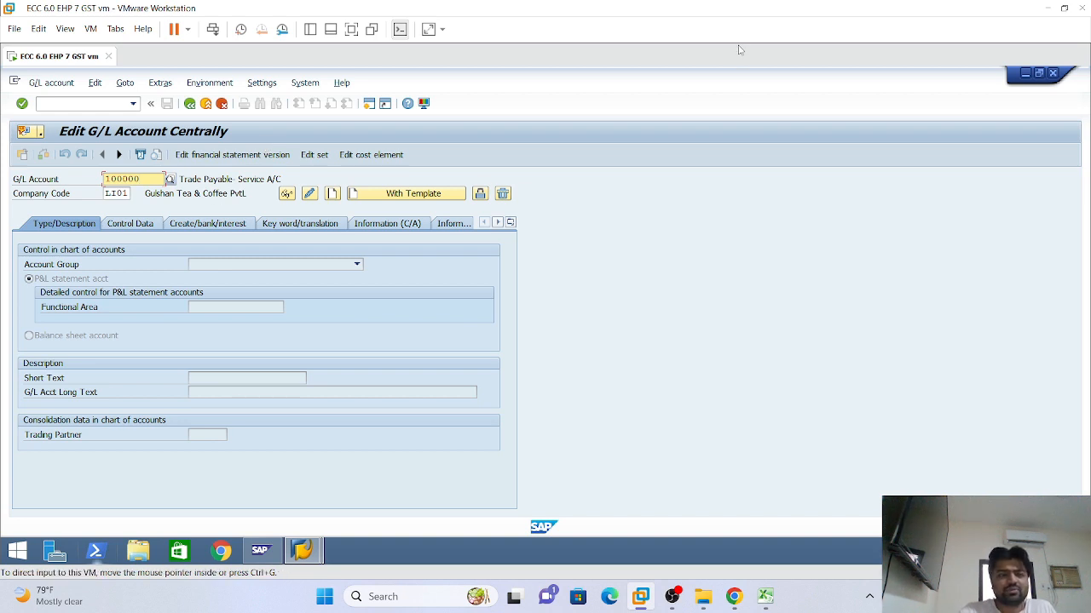
pyautogui.click(133, 104)
# Dismiss the transaction history and switch to creating account 100000 in LI01
pyautogui.click(812, 269)
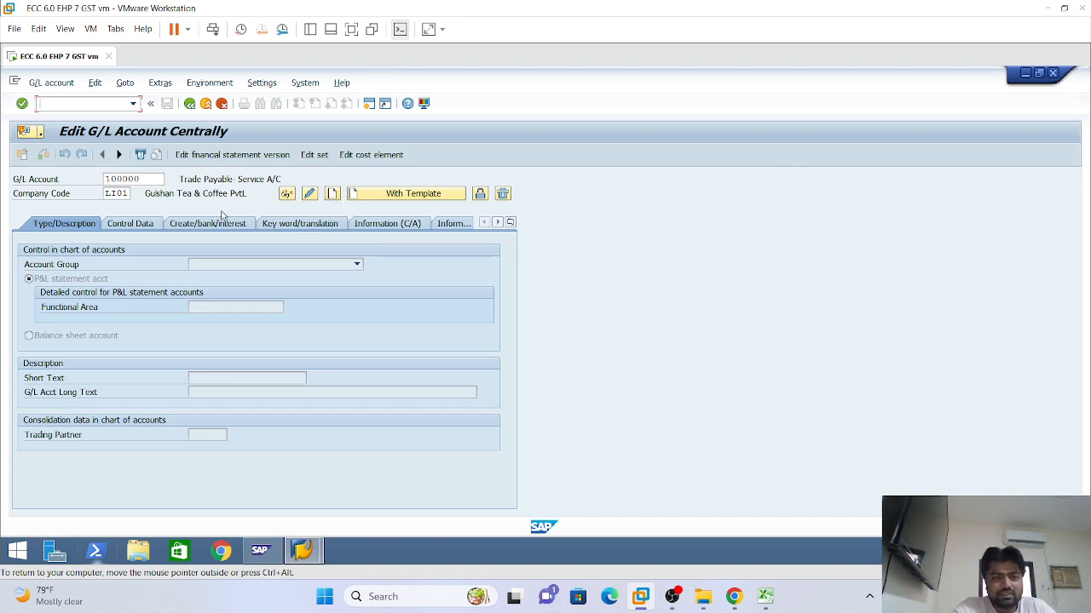
pyautogui.click(332, 193)
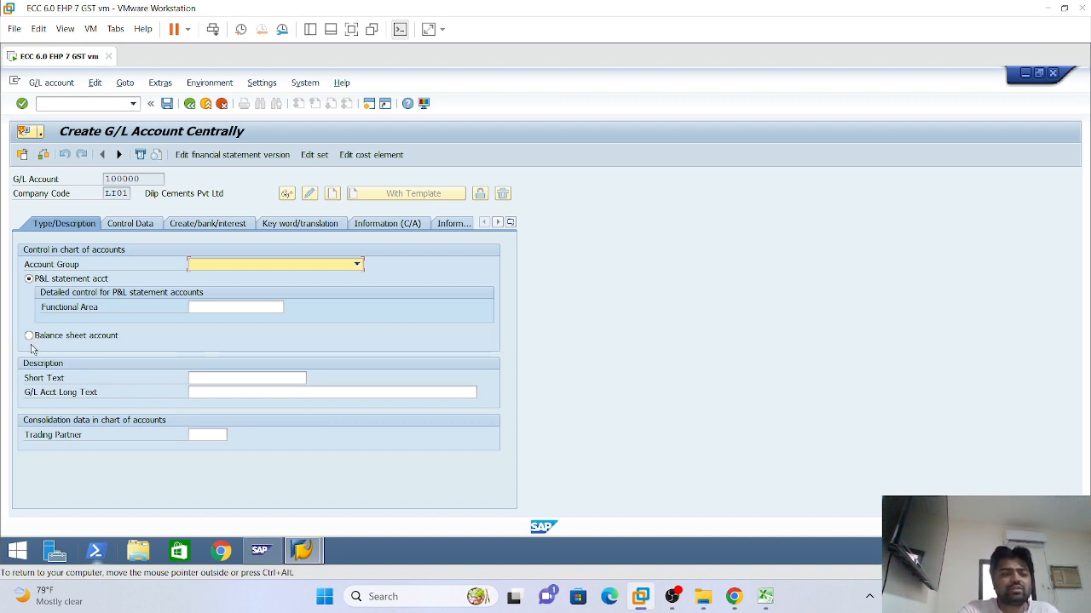
pyautogui.moveTo(143, 179); pyautogui.dragTo(102, 181)
pyautogui.click(147, 179)
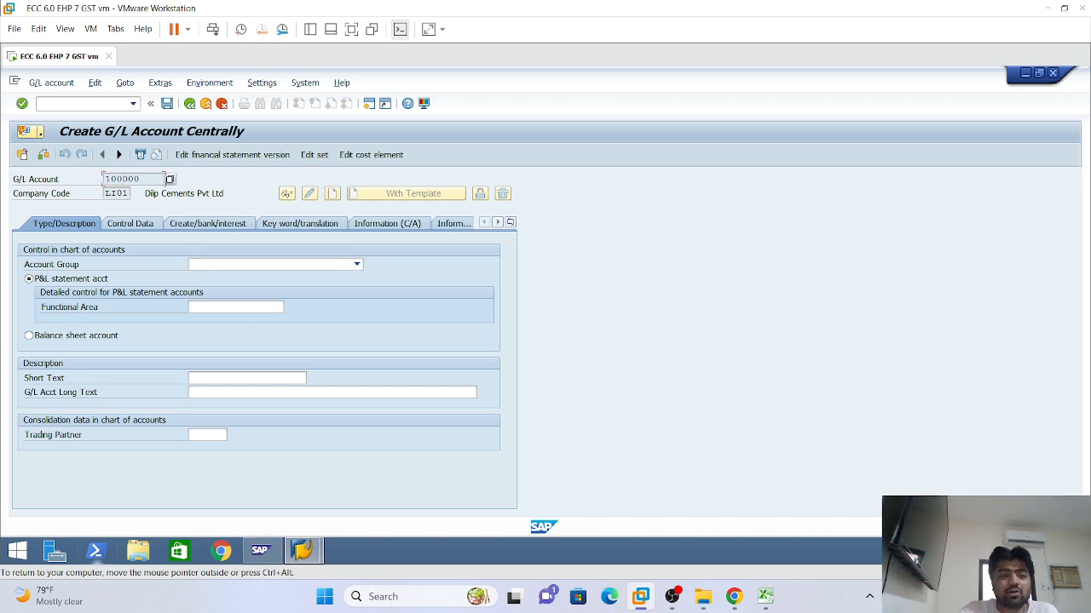
pyautogui.moveTo(141, 178); pyautogui.dragTo(134, 179)
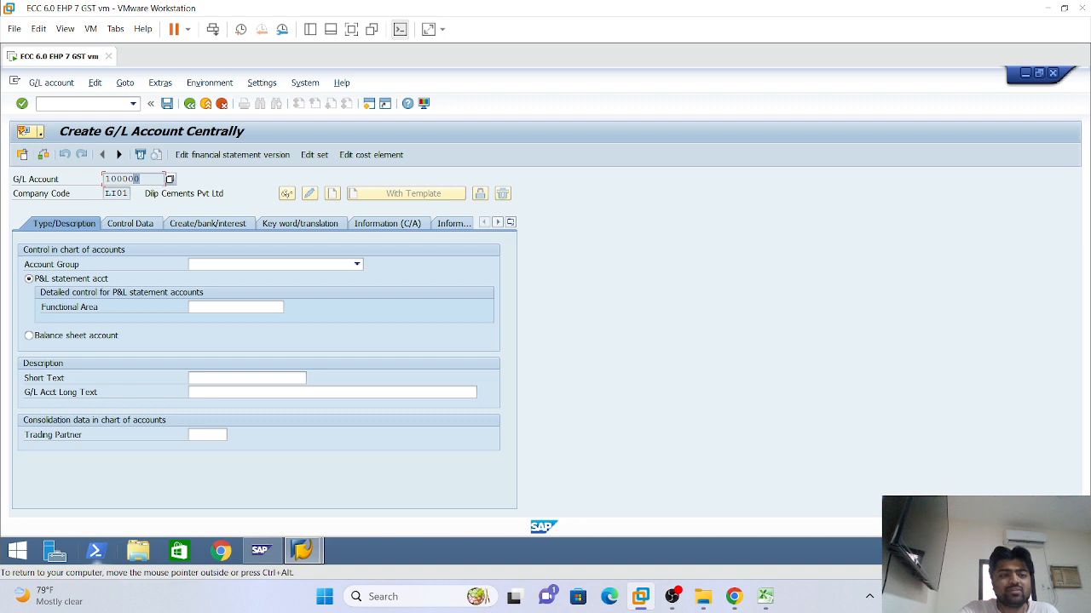
# Mark account 100000 as a balance sheet account, then bring up the SAP GUI Options dialog
pyautogui.click(30, 337)
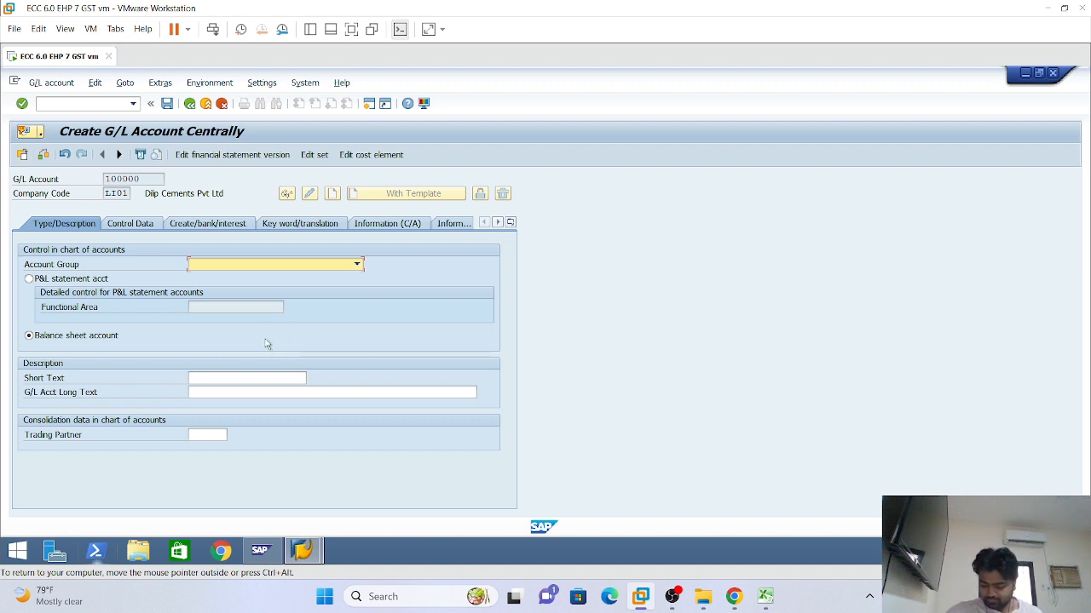
pyautogui.click(357, 265)
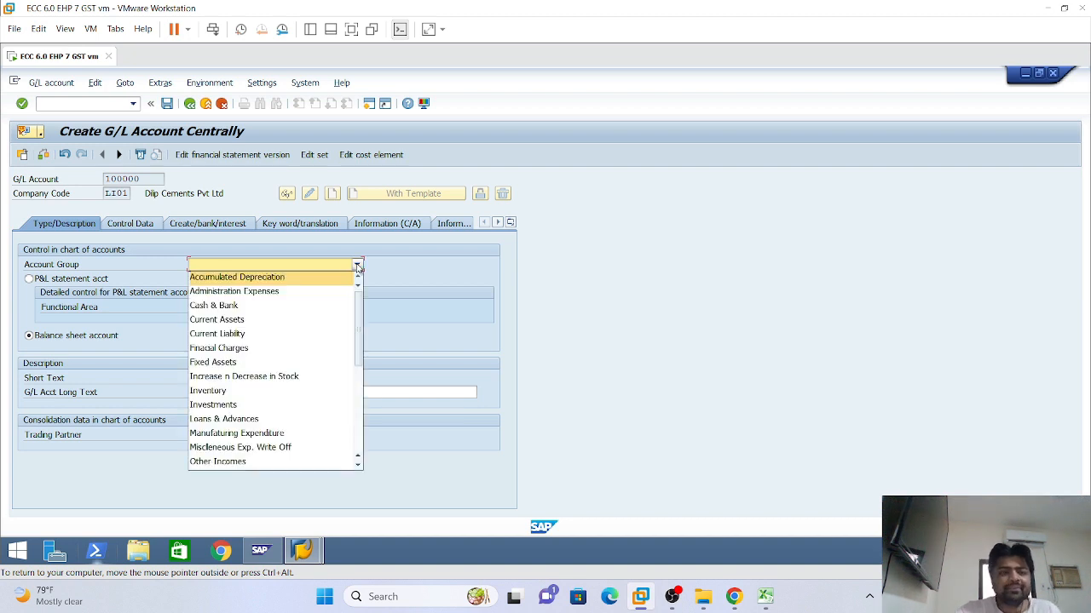
pyautogui.click(654, 300)
pyautogui.click(425, 103)
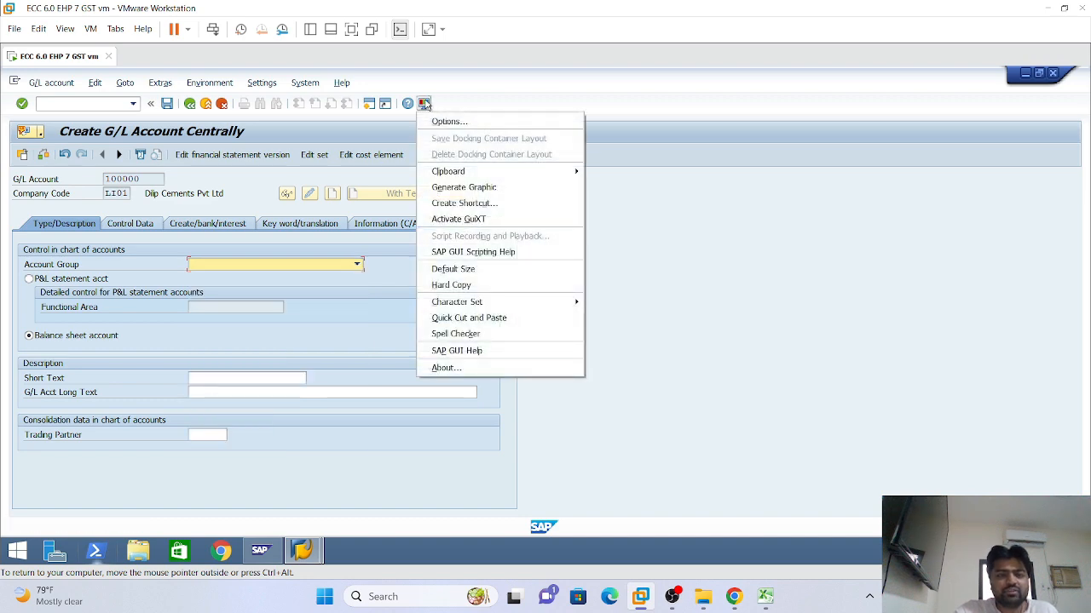
pyautogui.click(449, 122)
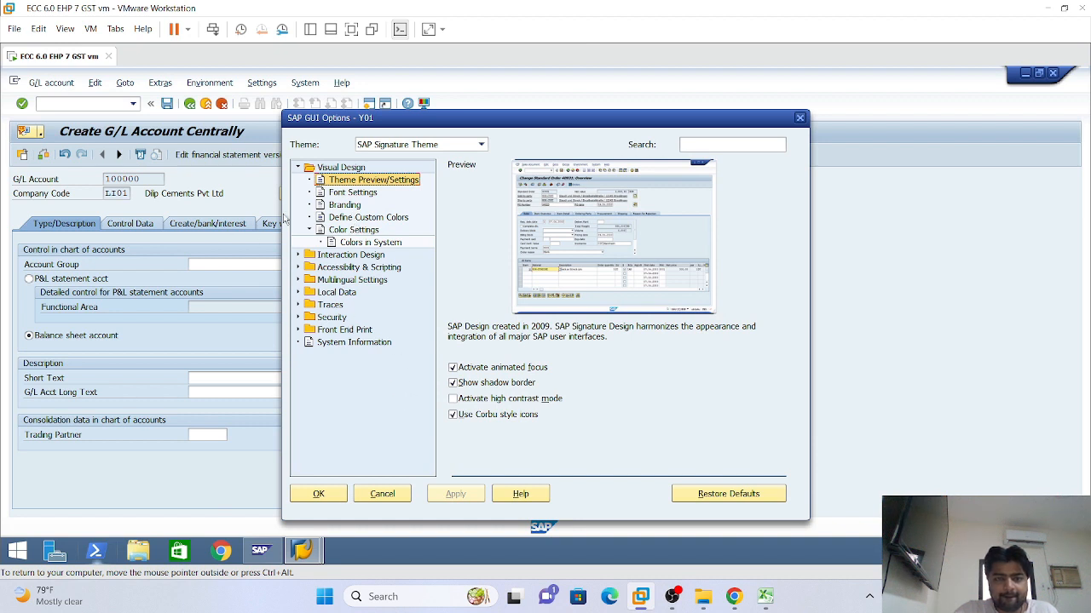
# Browse the SAP GUI Options theme, colour and Interaction Design Visualization pages
pyautogui.click(347, 195)
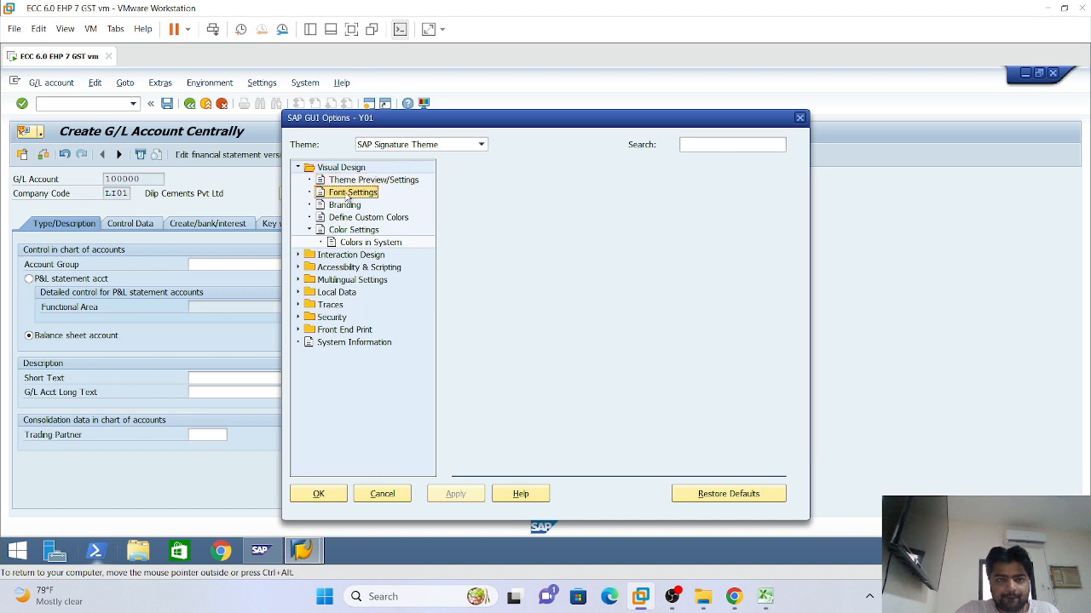
pyautogui.click(339, 207)
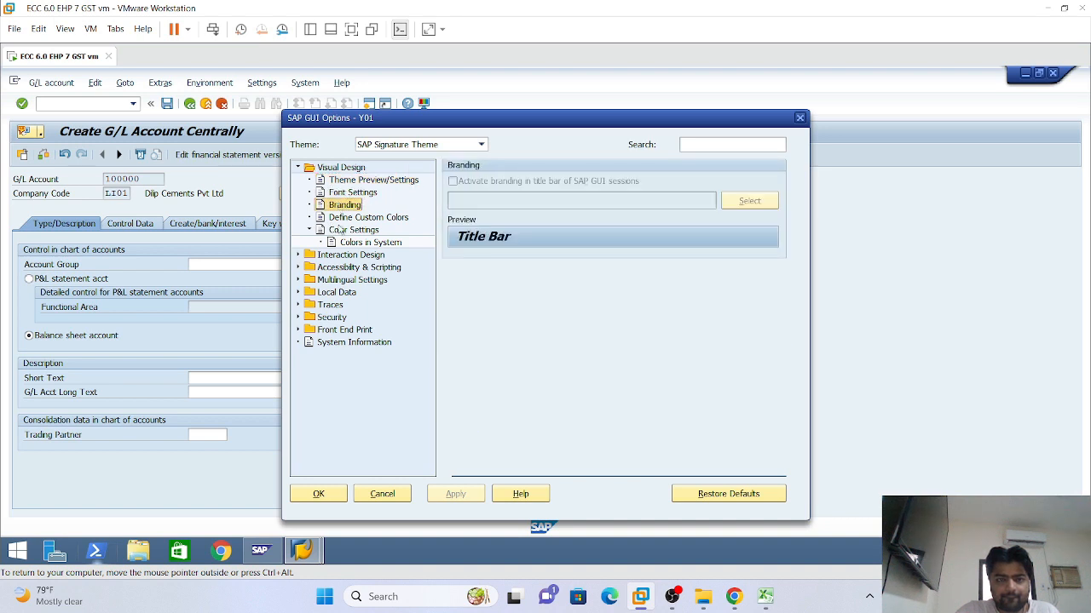
pyautogui.click(339, 219)
pyautogui.doubleClick(346, 232)
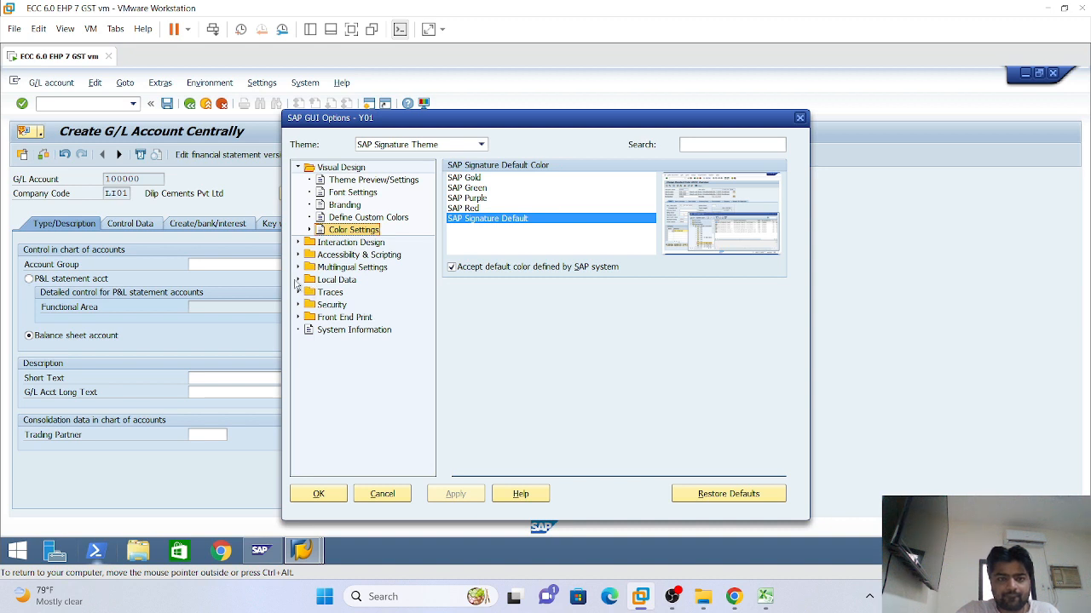
pyautogui.click(310, 231)
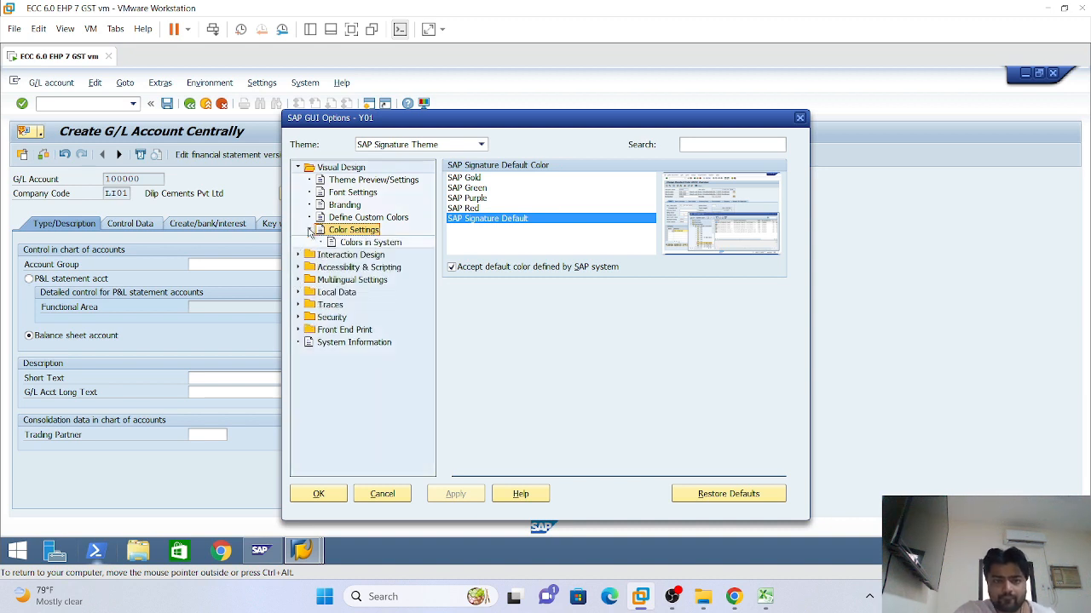
pyautogui.click(299, 256)
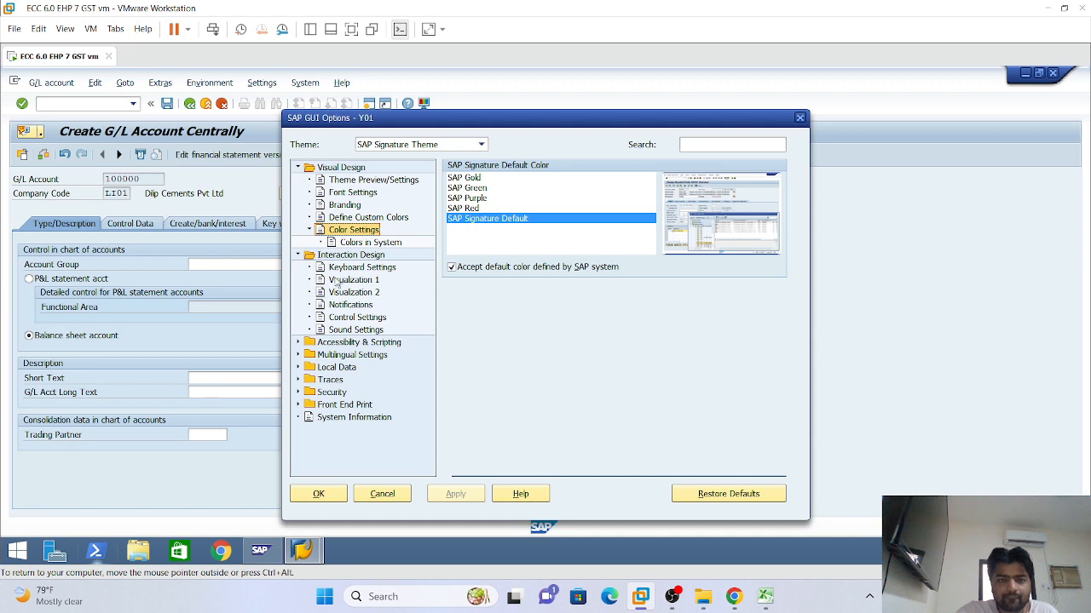
pyautogui.click(339, 281)
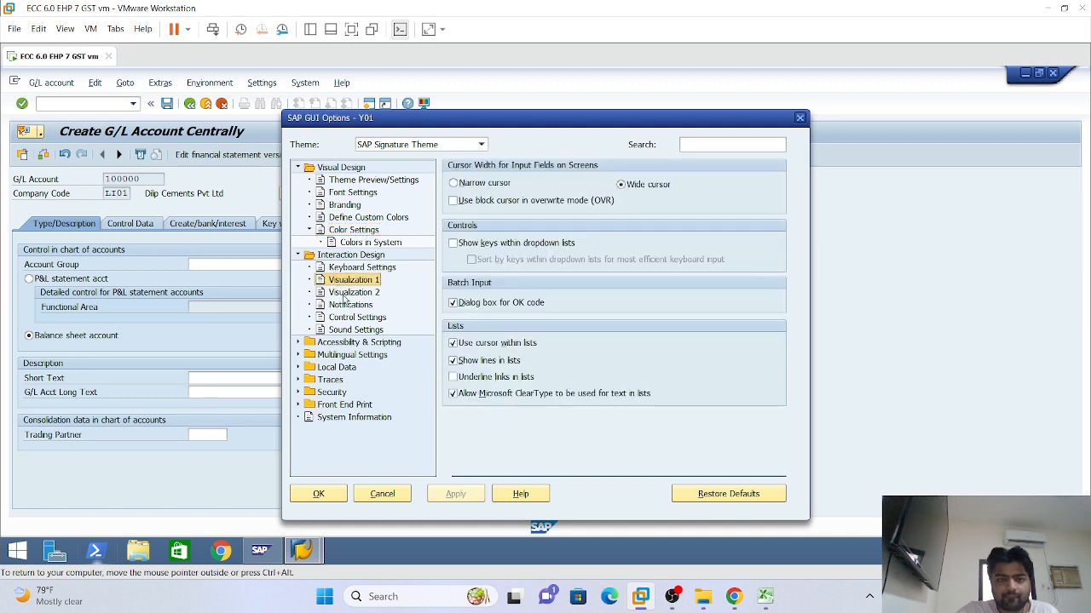
pyautogui.click(349, 292)
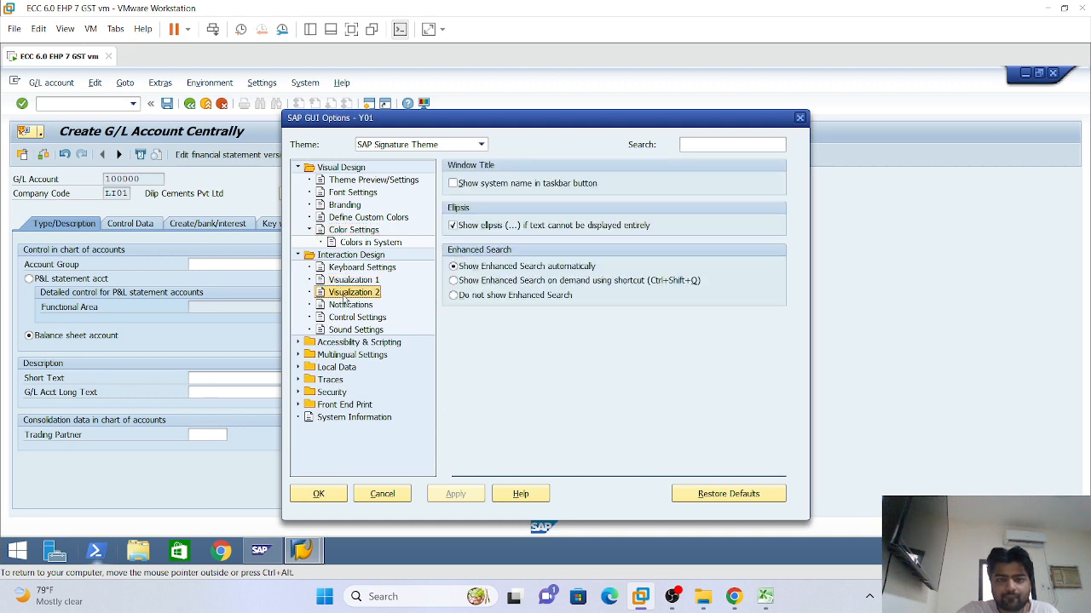
pyautogui.click(453, 183)
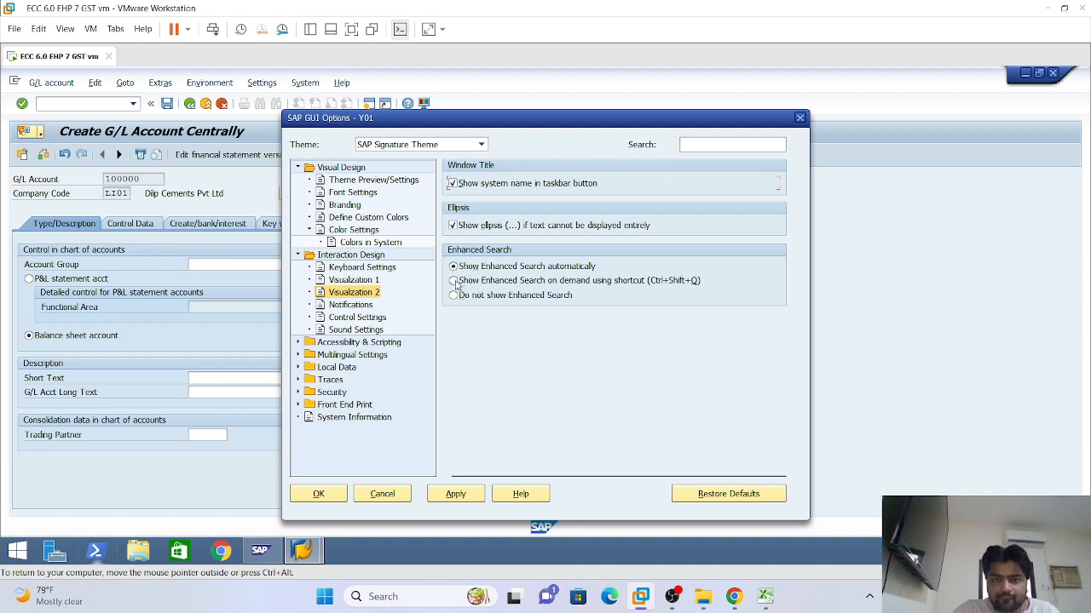
pyautogui.click(341, 284)
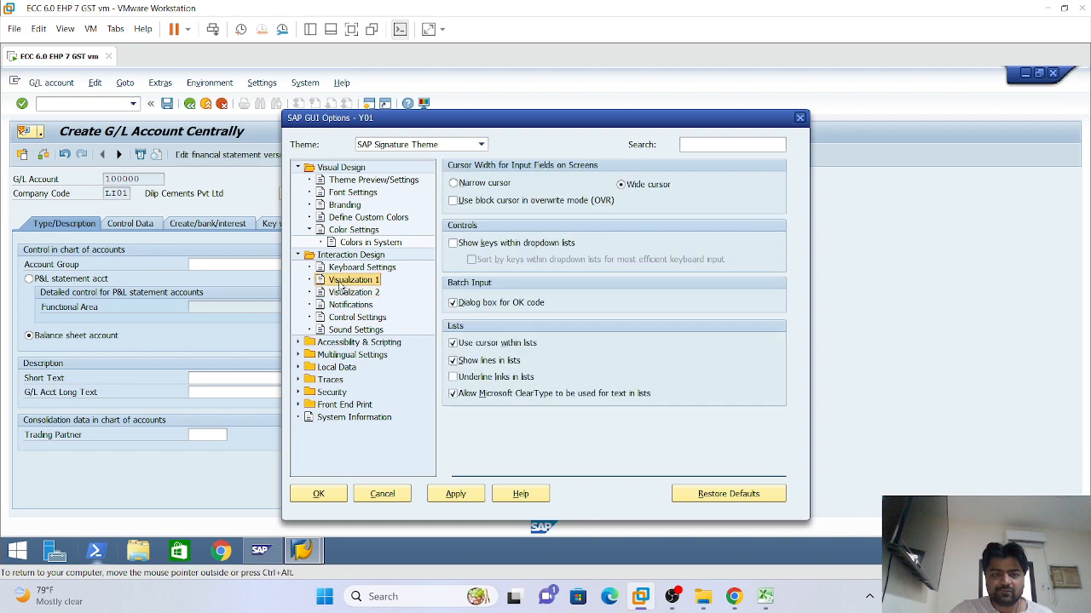
# Enable showing keys and sorting by keys in dropdown lists, and apply the setting
pyautogui.click(452, 244)
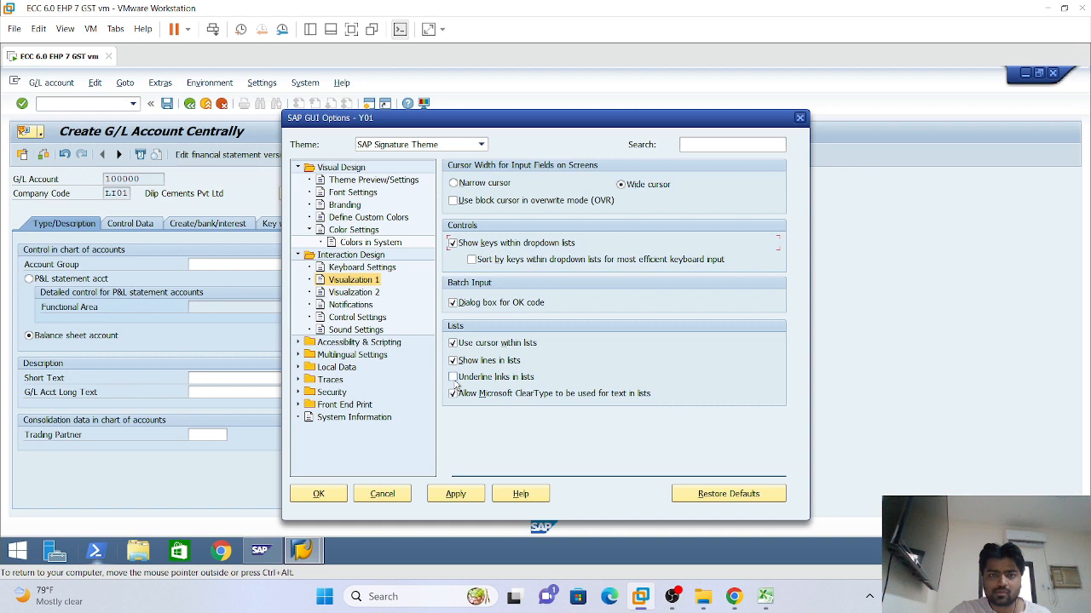
pyautogui.click(472, 259)
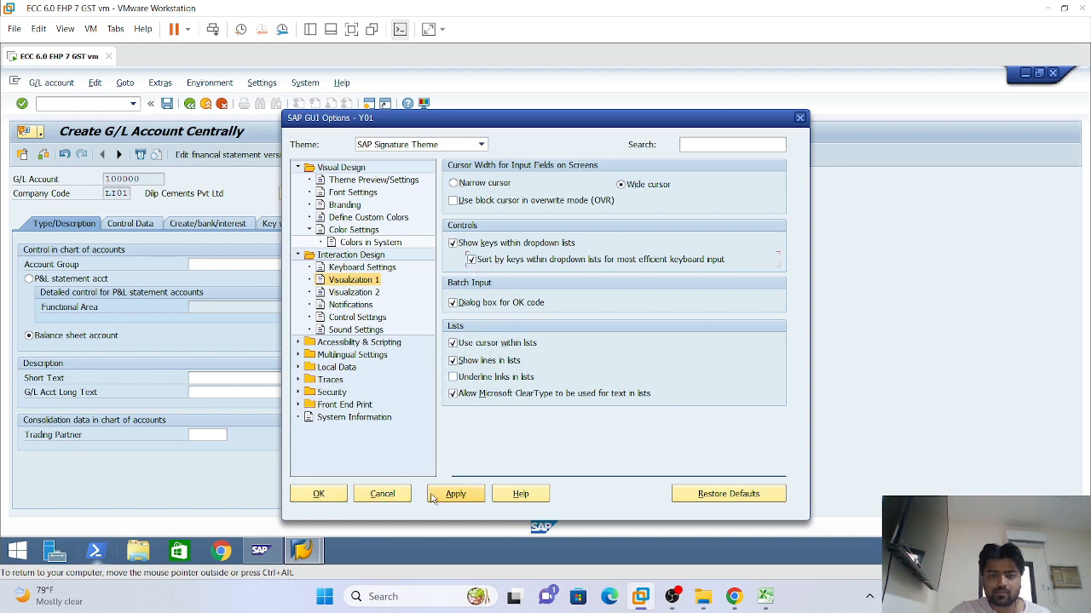
pyautogui.click(358, 293)
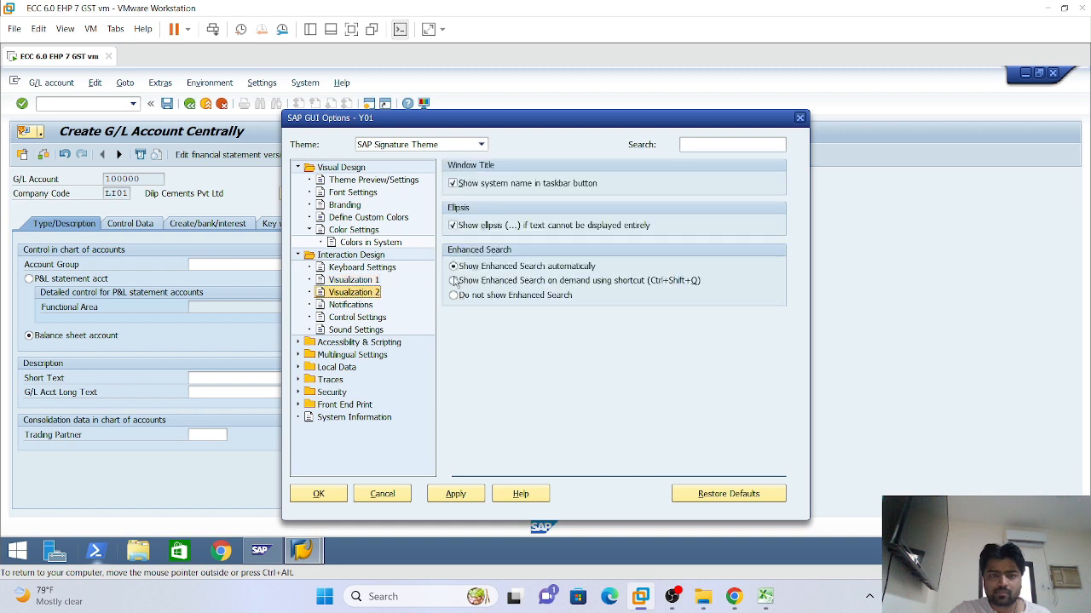
pyautogui.click(449, 496)
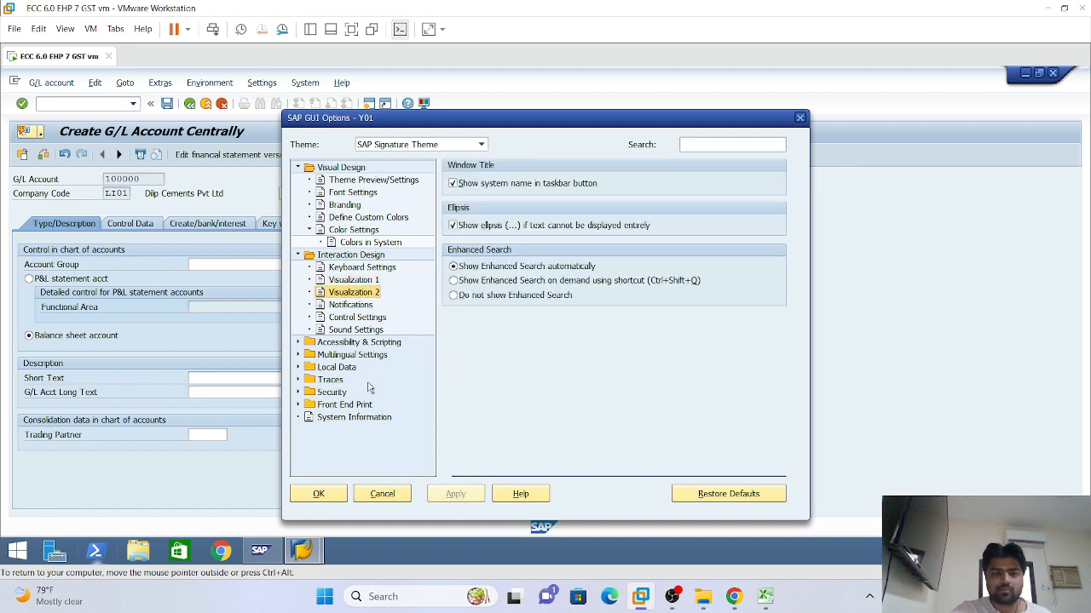
pyautogui.click(801, 119)
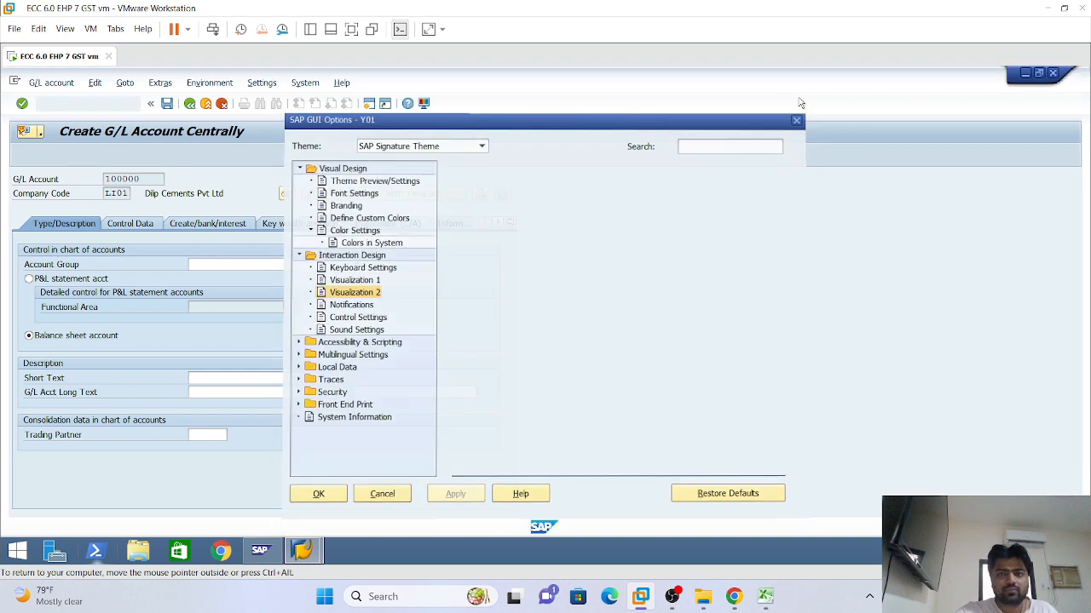
# Close SAP GUI Options and inspect the Account Group dropdown on the Type/Description tab
pyautogui.click(799, 117)
pyautogui.click(356, 265)
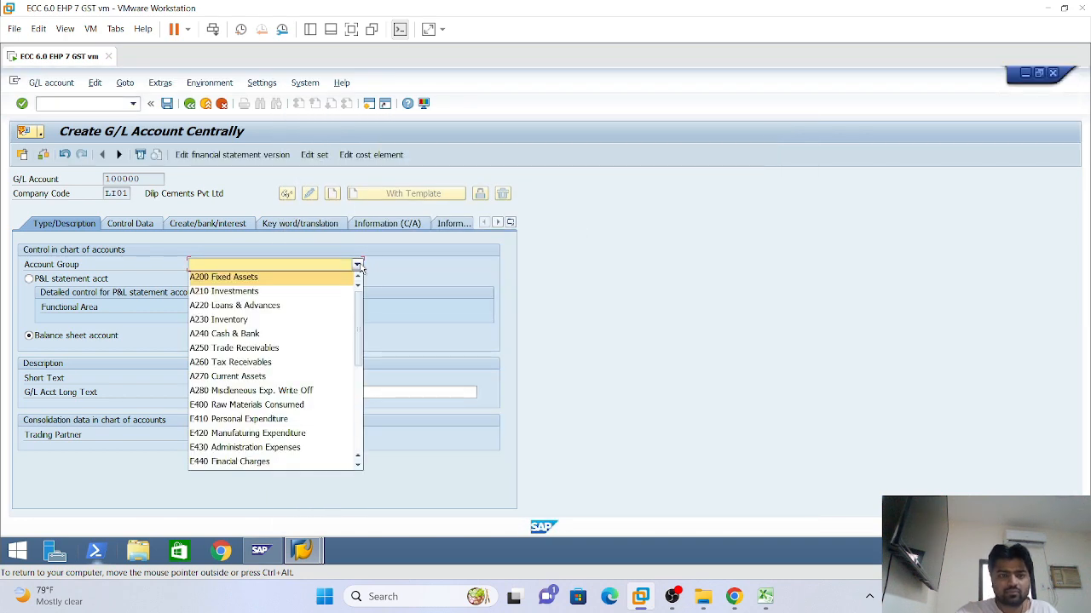
pyautogui.click(400, 282)
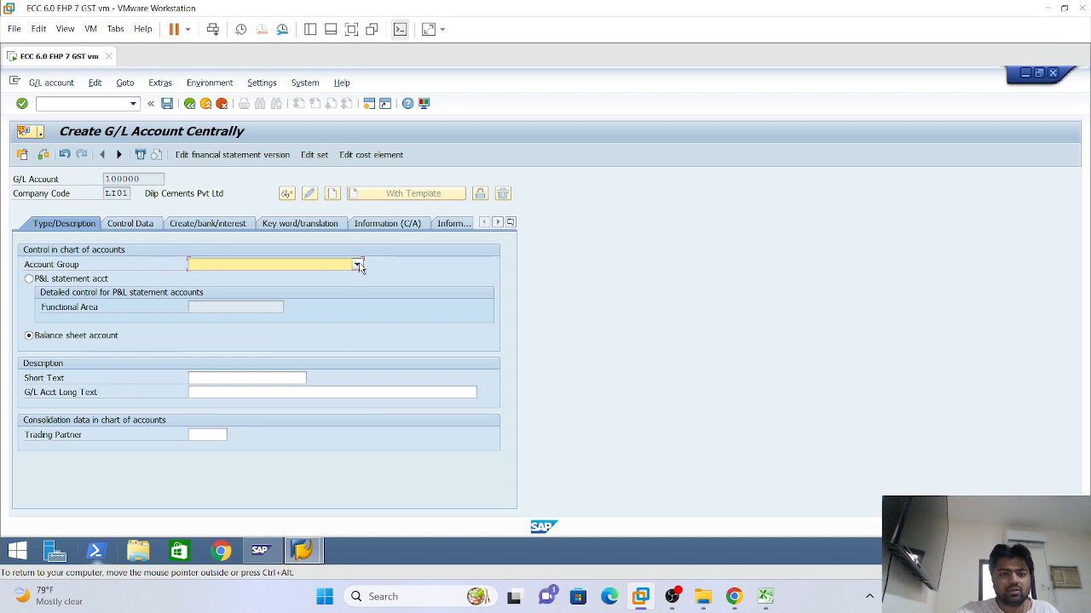
pyautogui.click(358, 265)
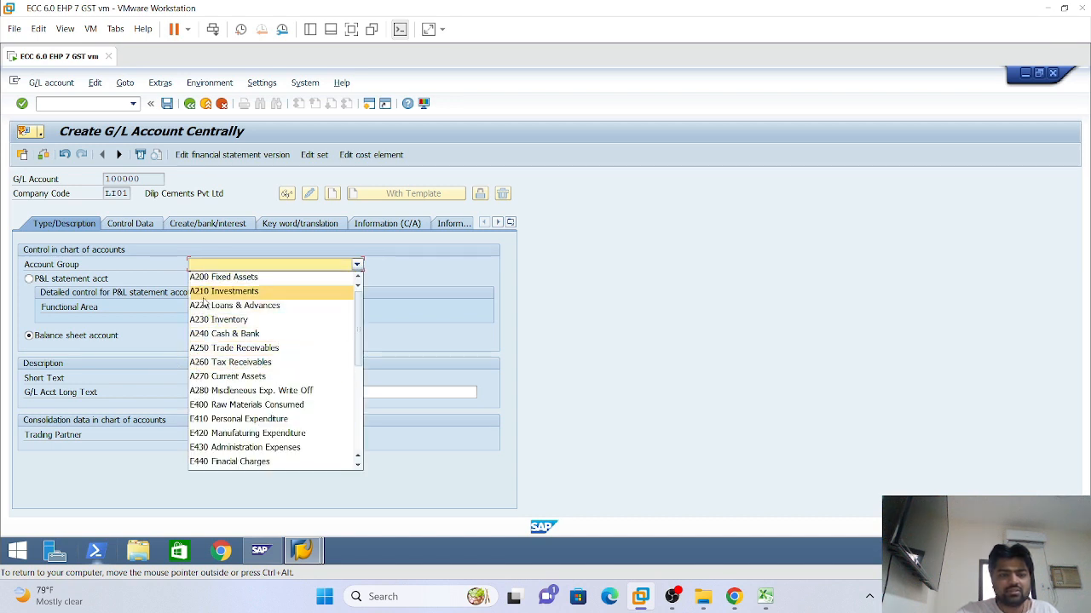
pyautogui.scroll(-2, 233, 421)
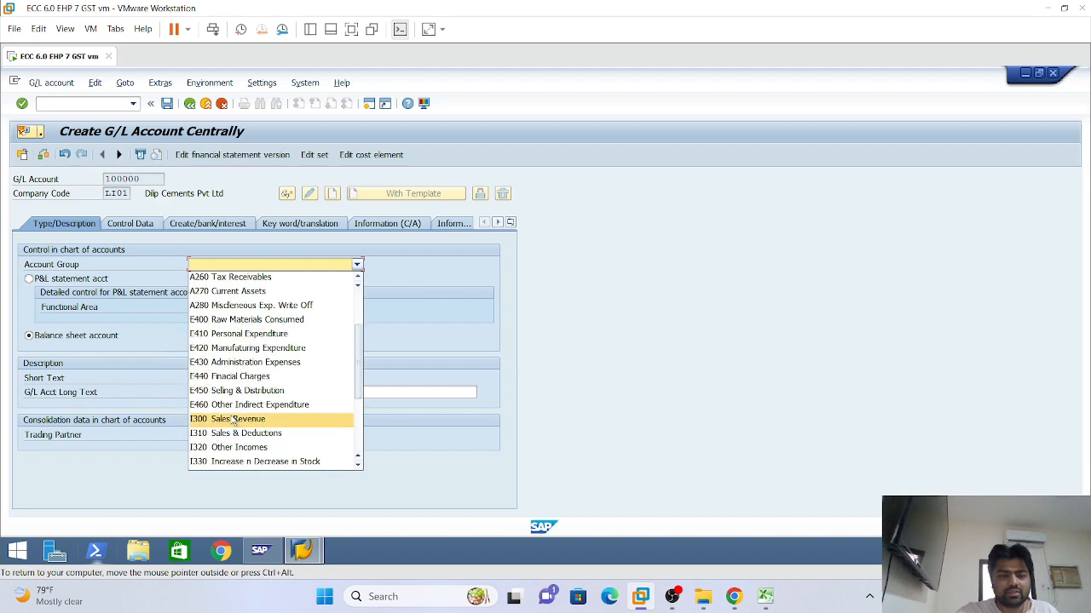
pyautogui.click(394, 312)
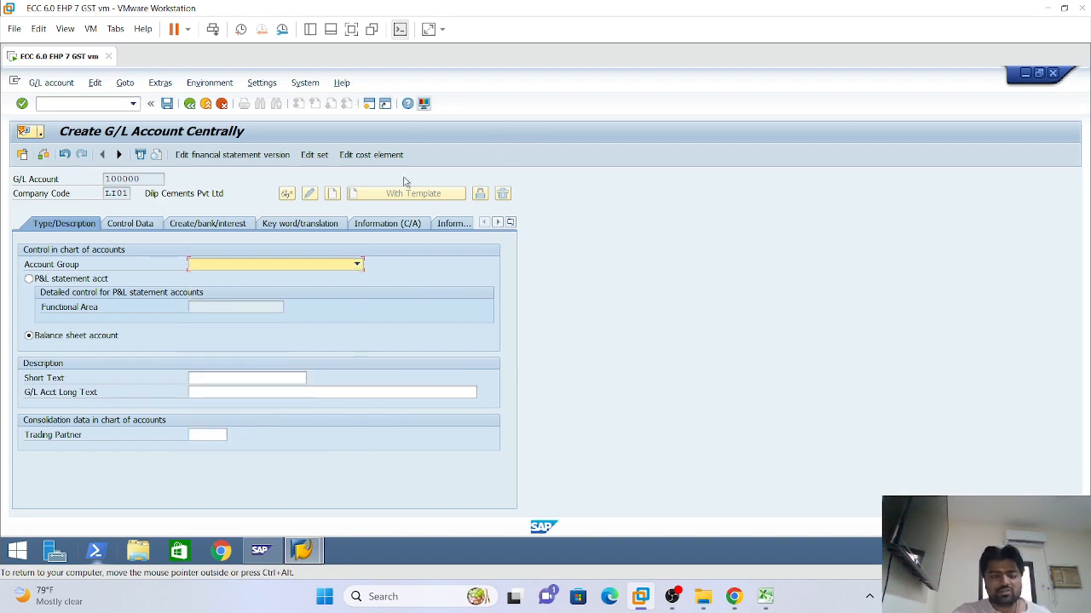
pyautogui.click(357, 264)
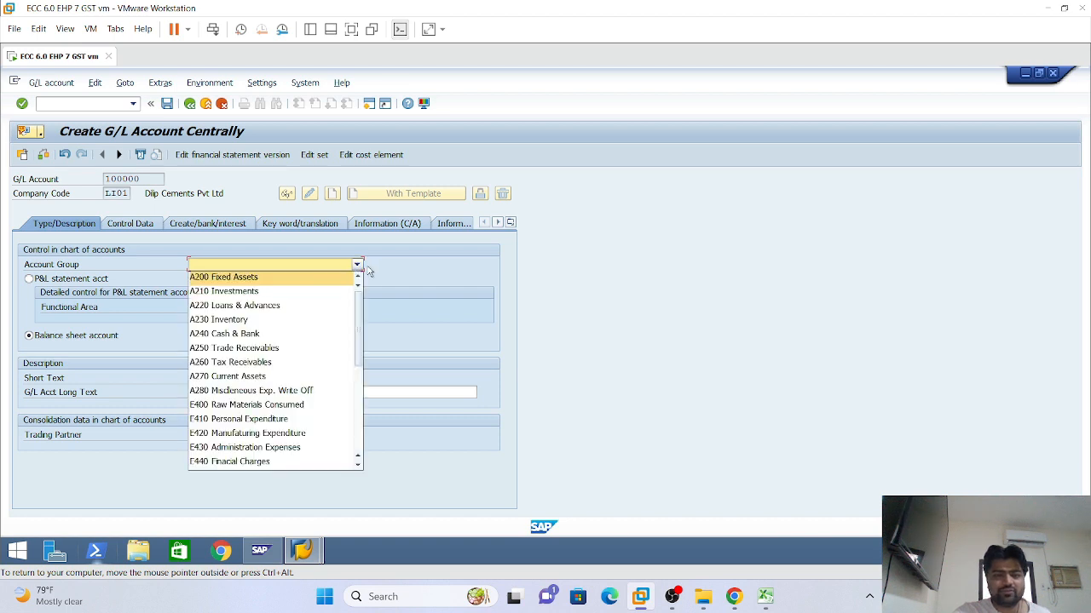
pyautogui.click(403, 288)
pyautogui.click(357, 264)
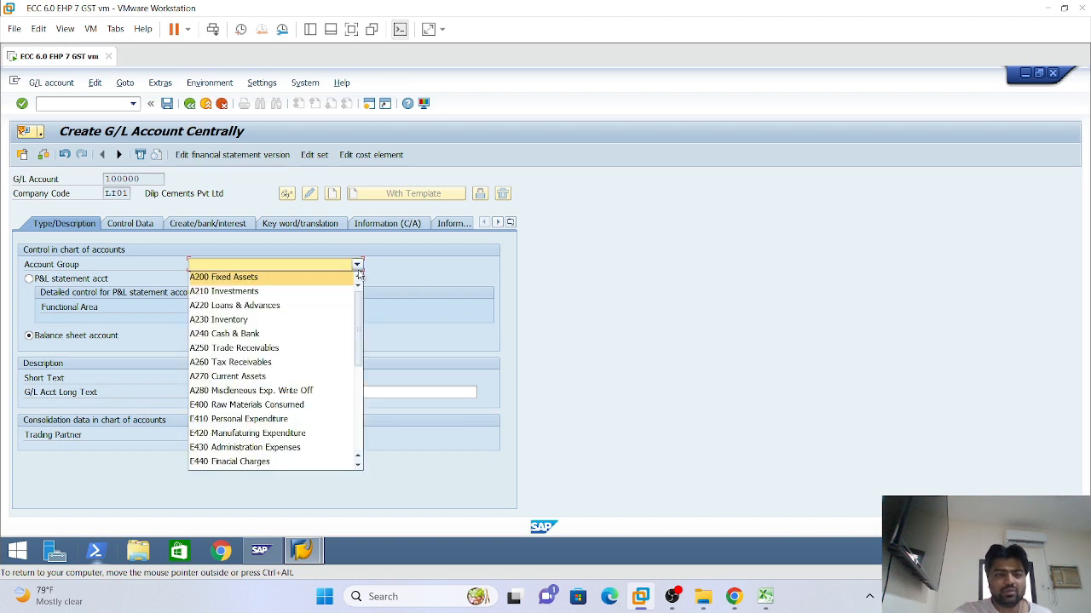
pyautogui.click(414, 274)
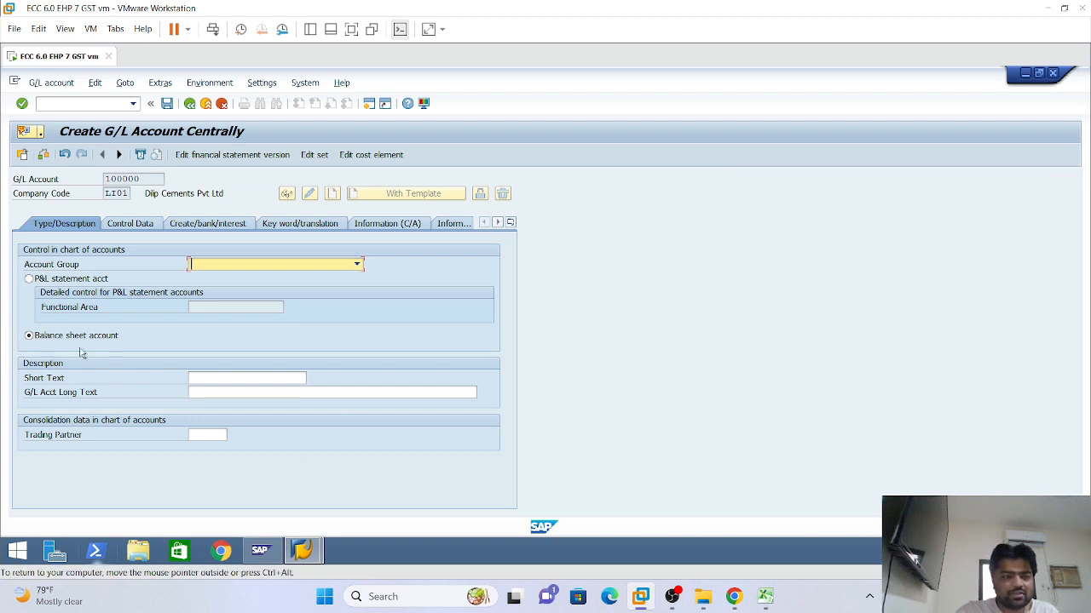
# Set account 100000's account group to L100 Share Capital
pyautogui.click(357, 266)
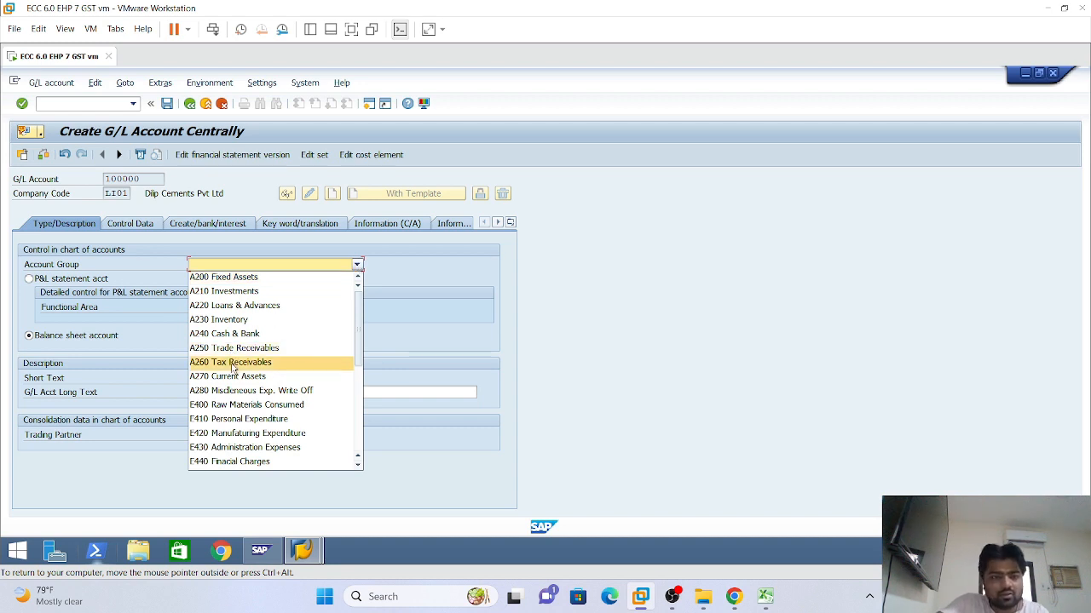
pyautogui.scroll(-3, 232, 368)
pyautogui.scroll(-2, 232, 368)
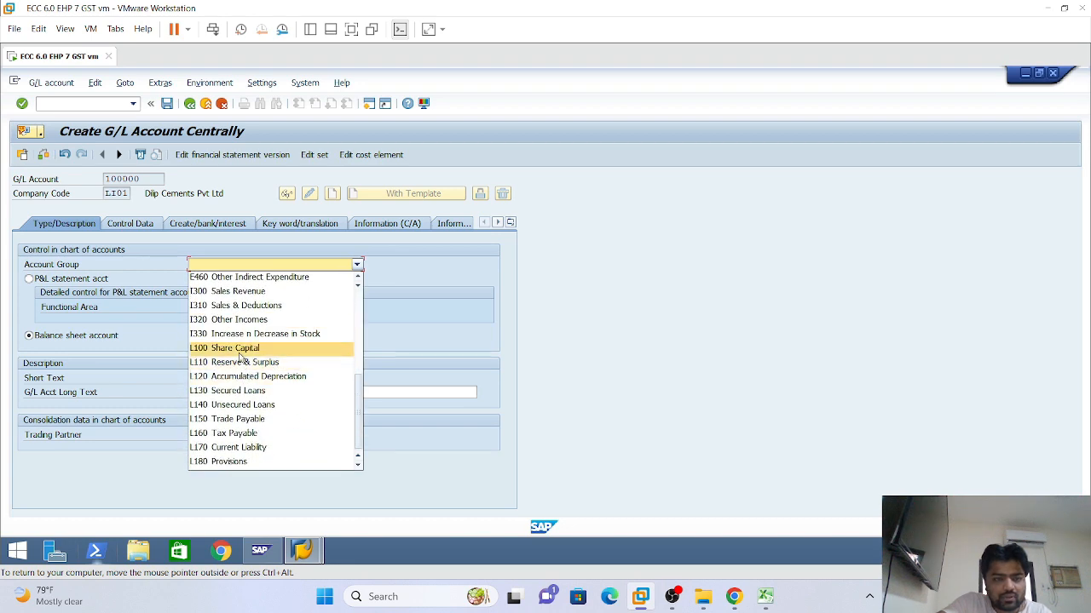
pyautogui.click(298, 348)
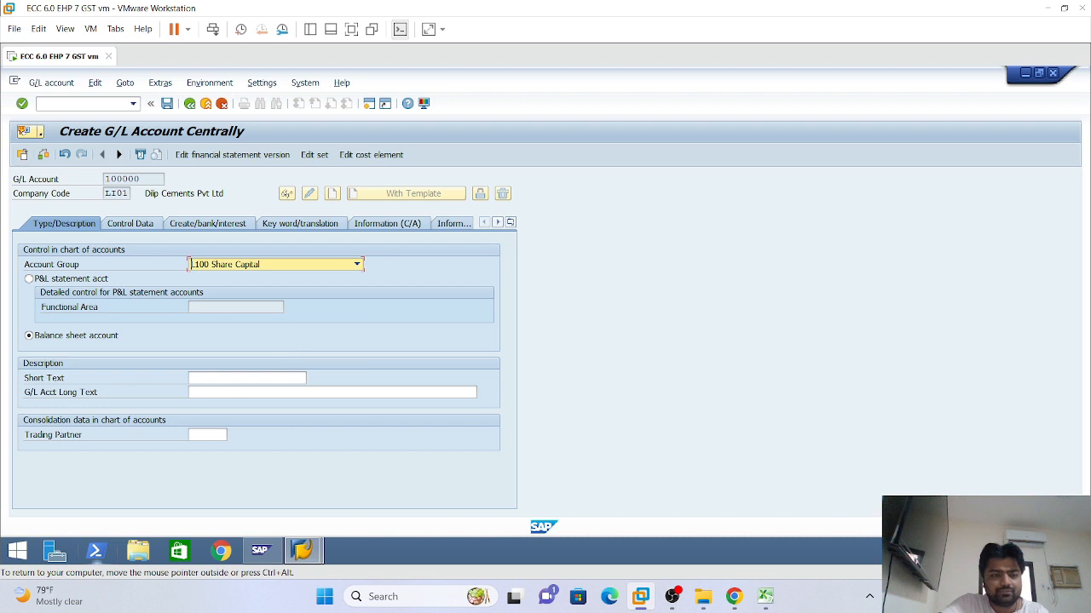
pyautogui.click(191, 377)
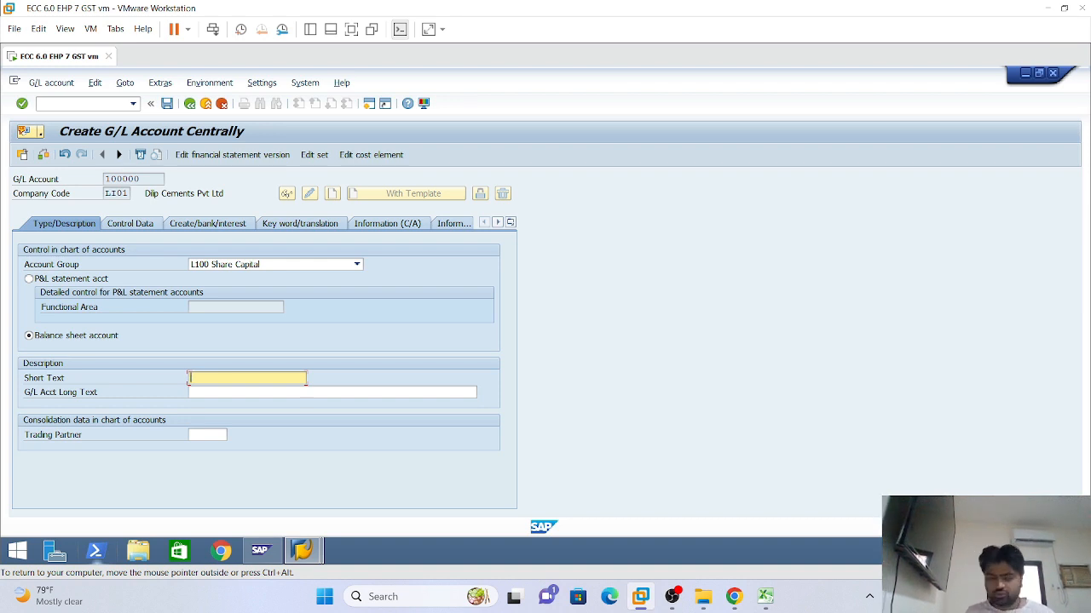
# Enter short text 'Equity Share Capital' and long text 'Equity Share Capital A/C' for account 100000
pyautogui.write('E')
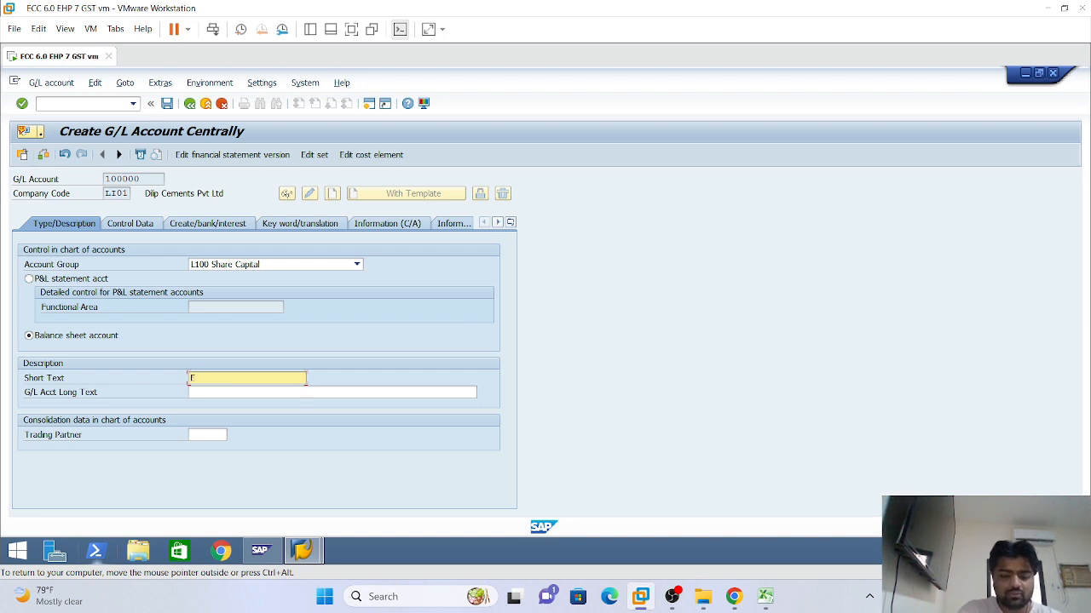
pyautogui.write('quity ')
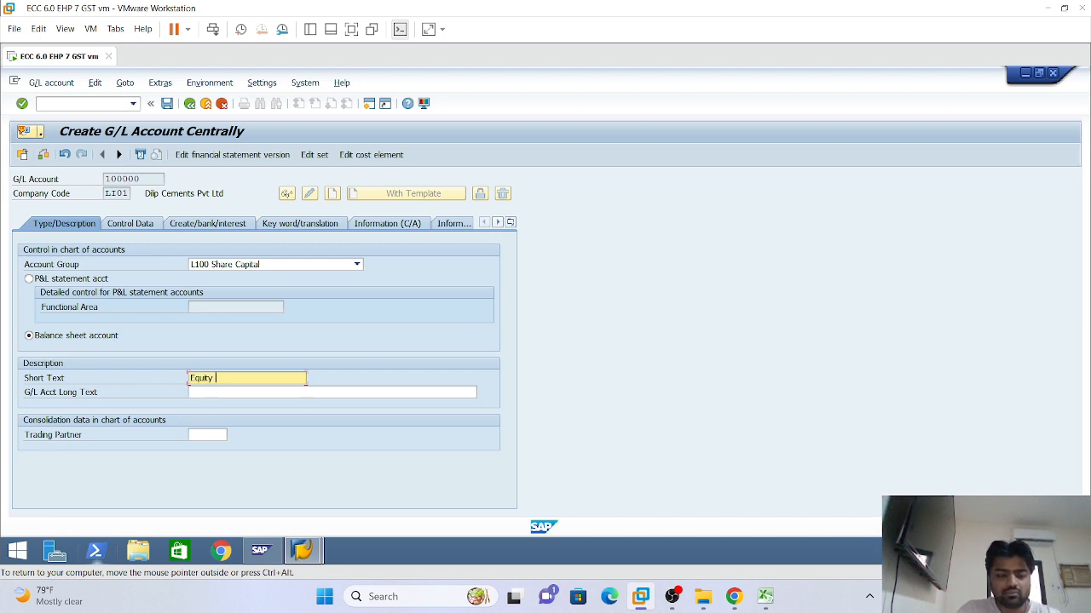
pyautogui.write('Share C')
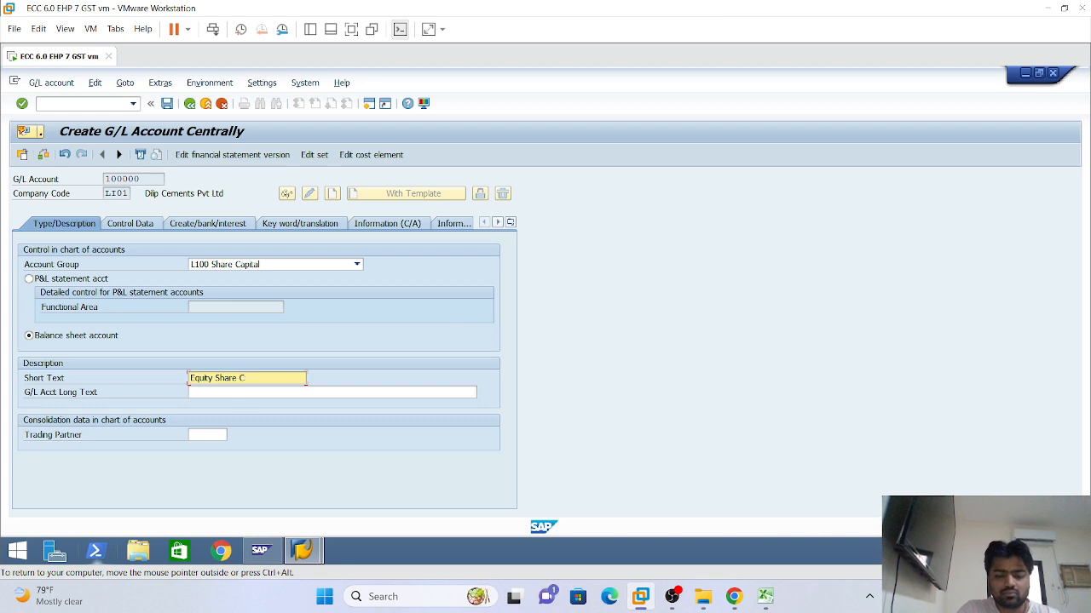
pyautogui.write('apital')
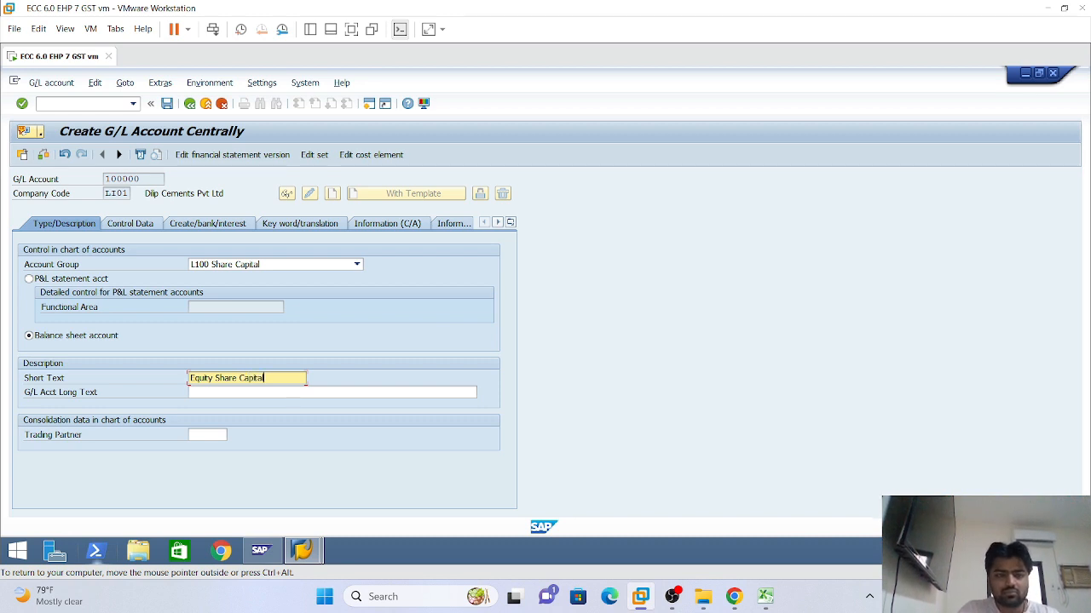
pyautogui.hotkey('shift', 'Home')
pyautogui.hotkey('ctrl', 'c')
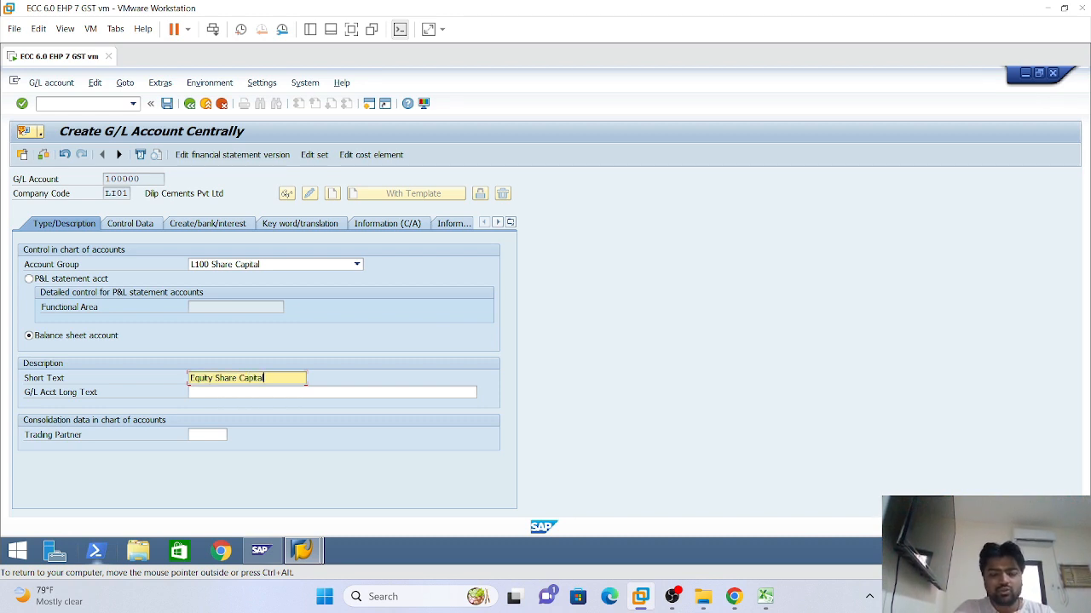
pyautogui.press('Tab')
pyautogui.hotkey('ctrl', 'v')
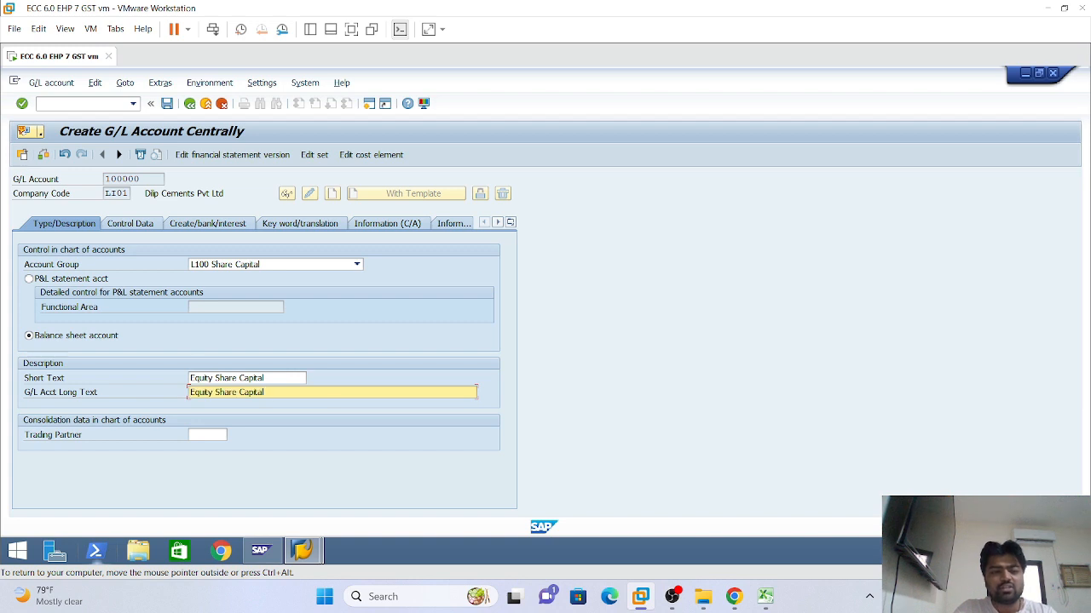
pyautogui.write('A/C')
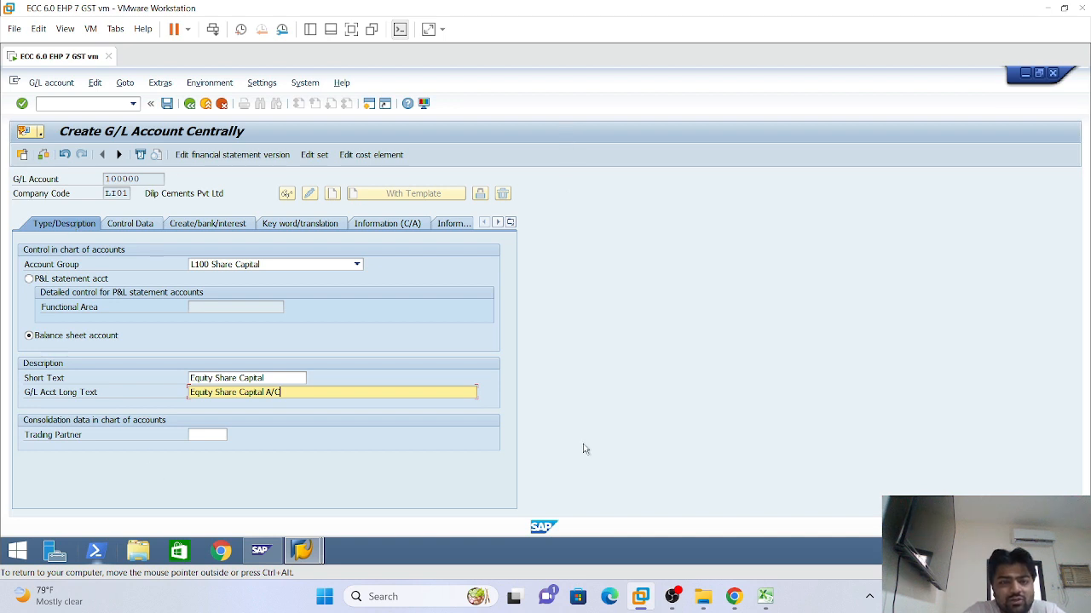
# In Control Data, enable only balances in local currency and line item display, with sort key 001
pyautogui.click(132, 224)
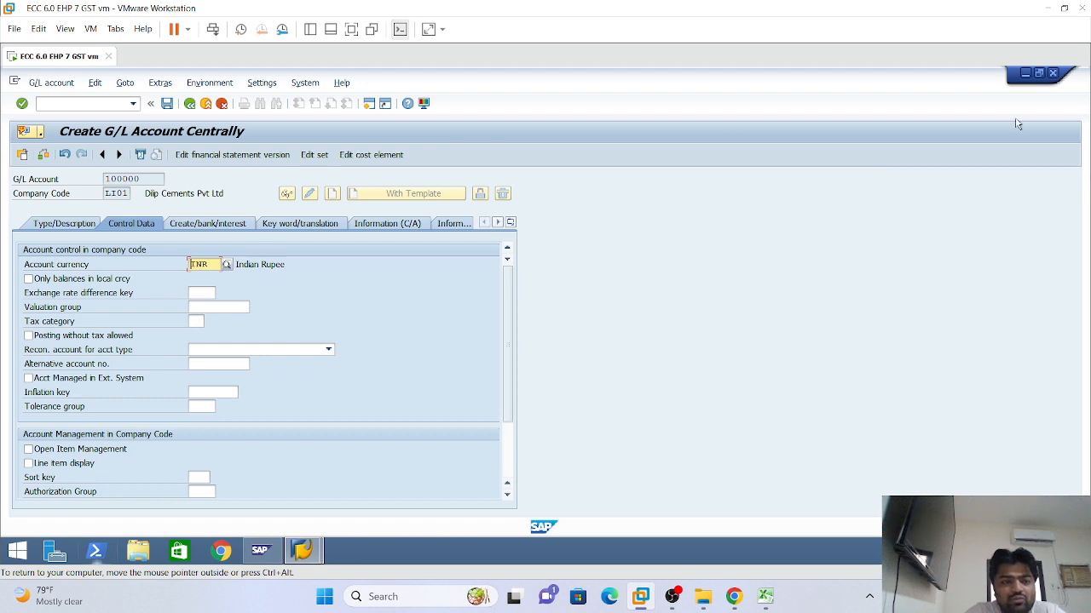
pyautogui.click(28, 278)
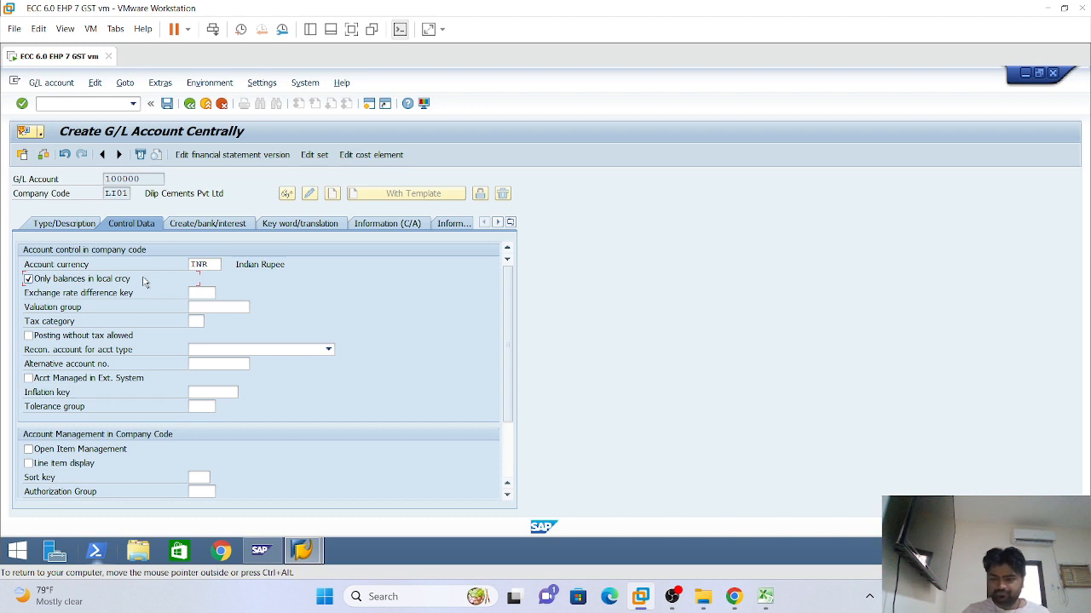
pyautogui.click(28, 465)
pyautogui.click(189, 492)
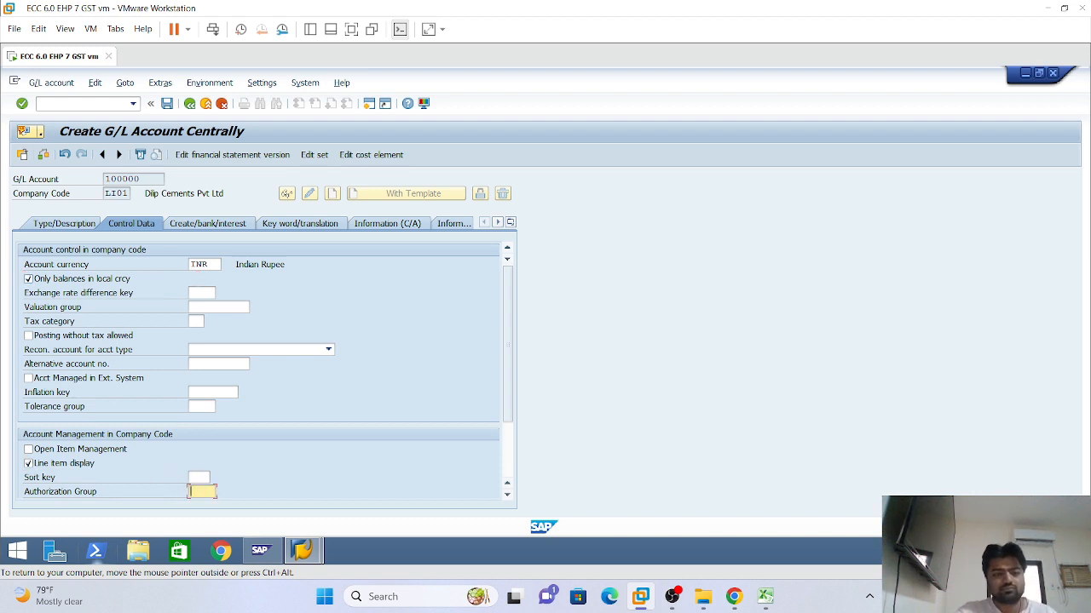
pyautogui.click(192, 478)
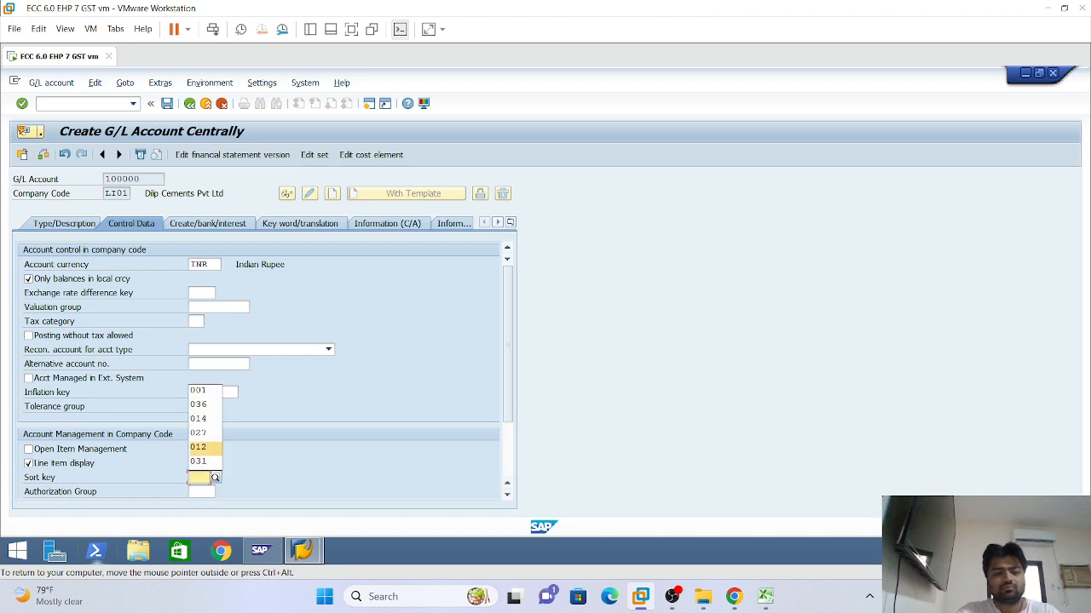
pyautogui.click(197, 390)
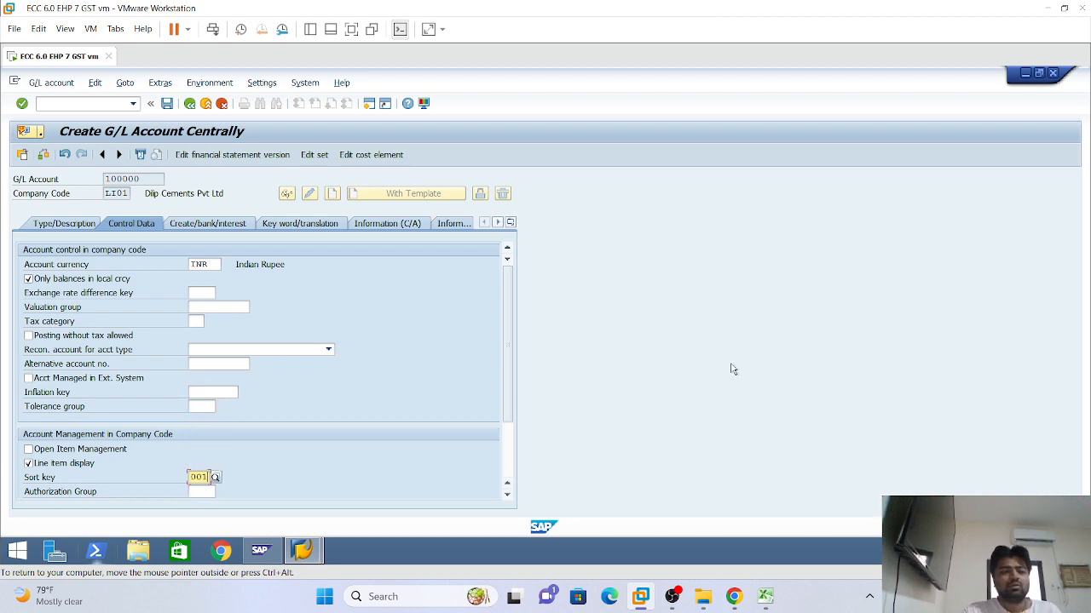
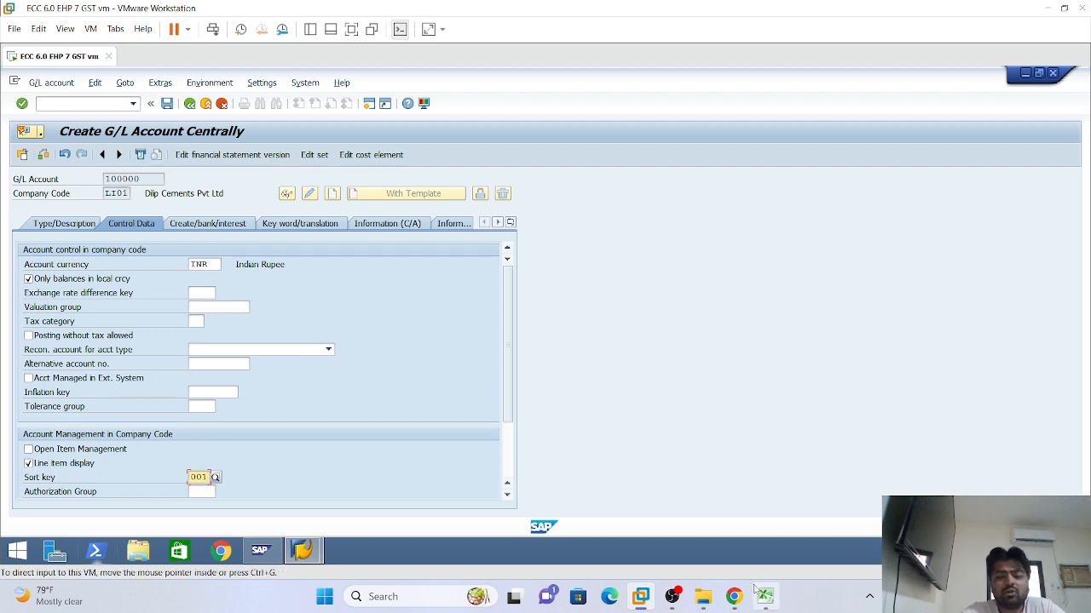
# Look over the tax category, reconciliation account and valuation settings without changing them
pyautogui.moveTo(768, 598)
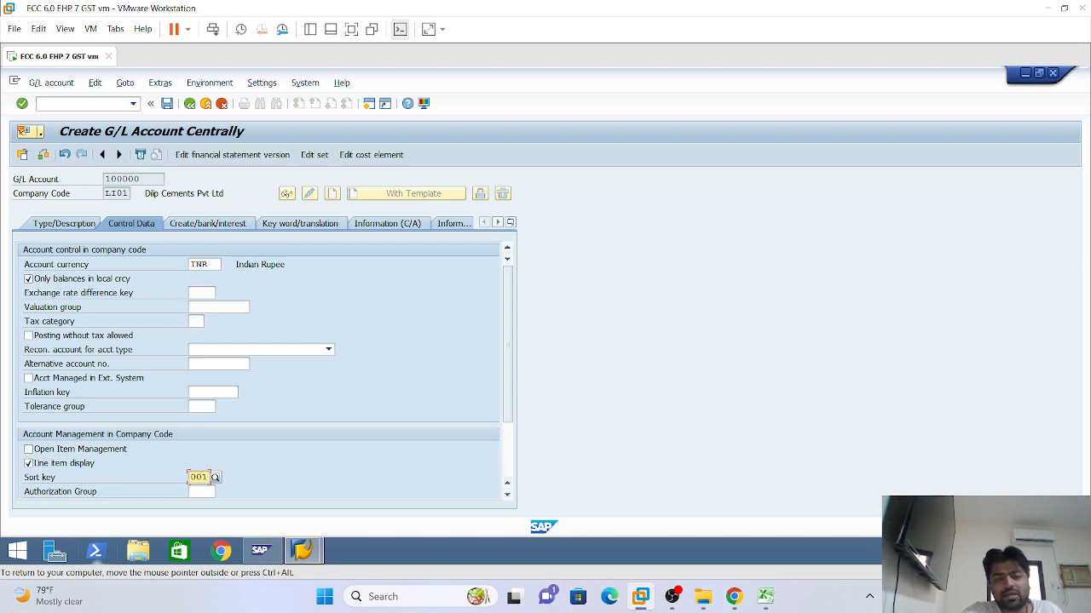
pyautogui.click(196, 321)
pyautogui.click(328, 350)
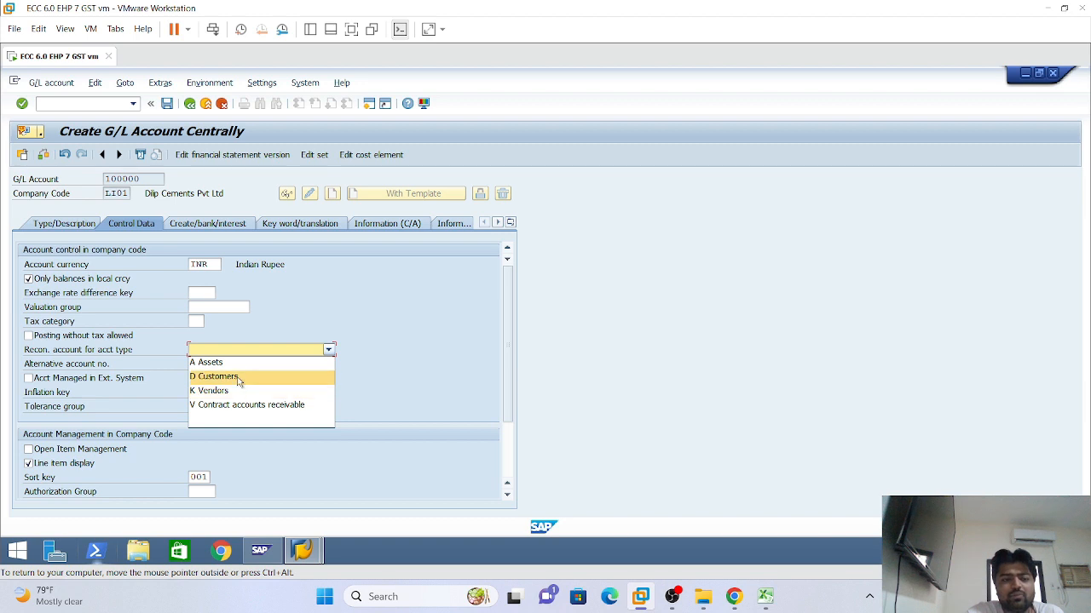
pyautogui.click(367, 340)
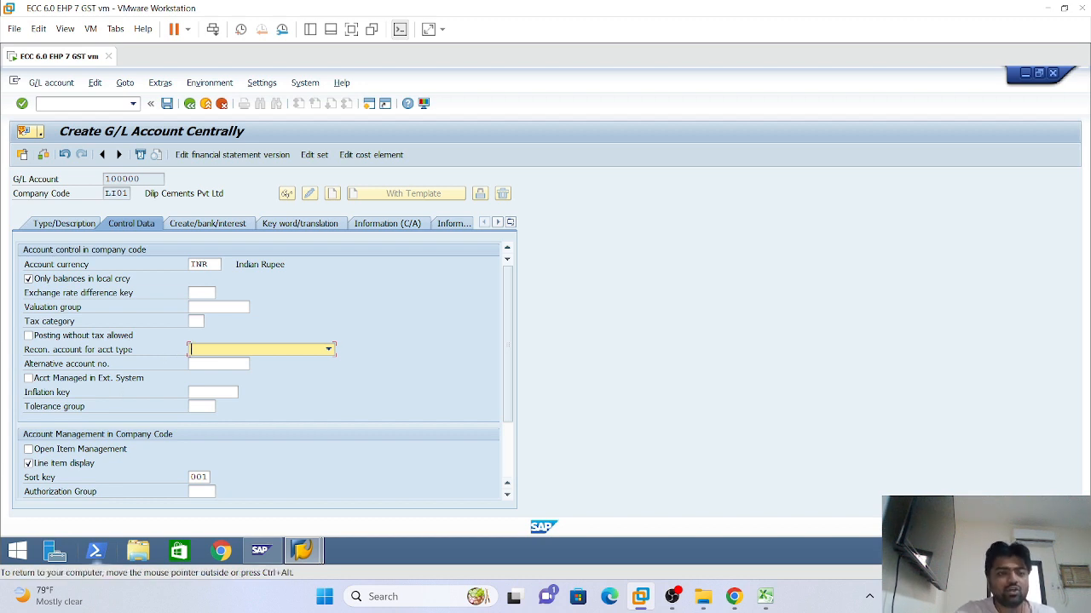
pyautogui.click(196, 321)
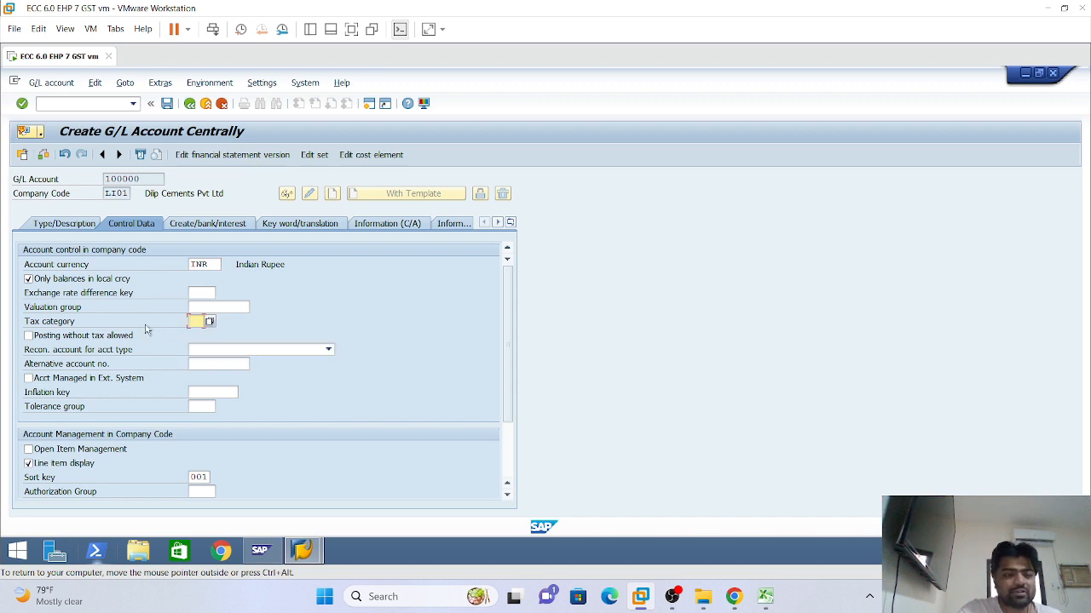
pyautogui.click(197, 321)
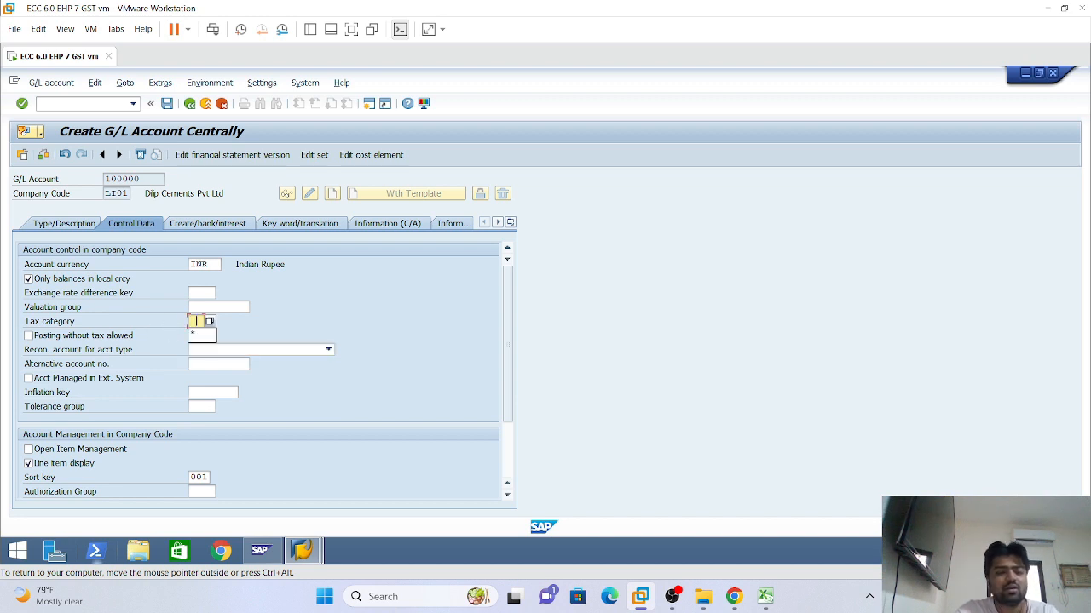
pyautogui.click(326, 315)
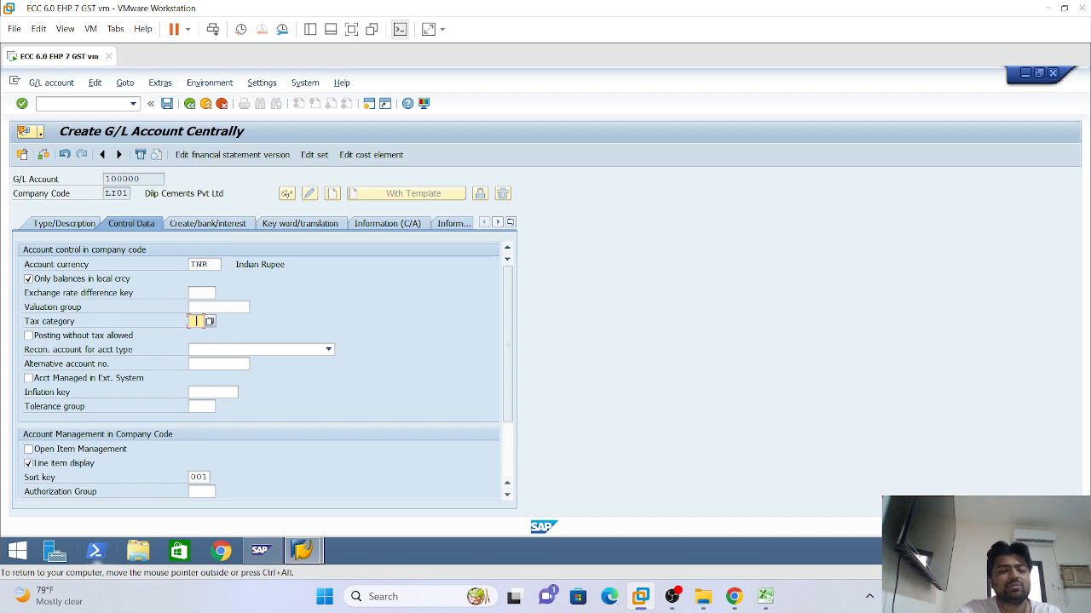
pyautogui.click(191, 307)
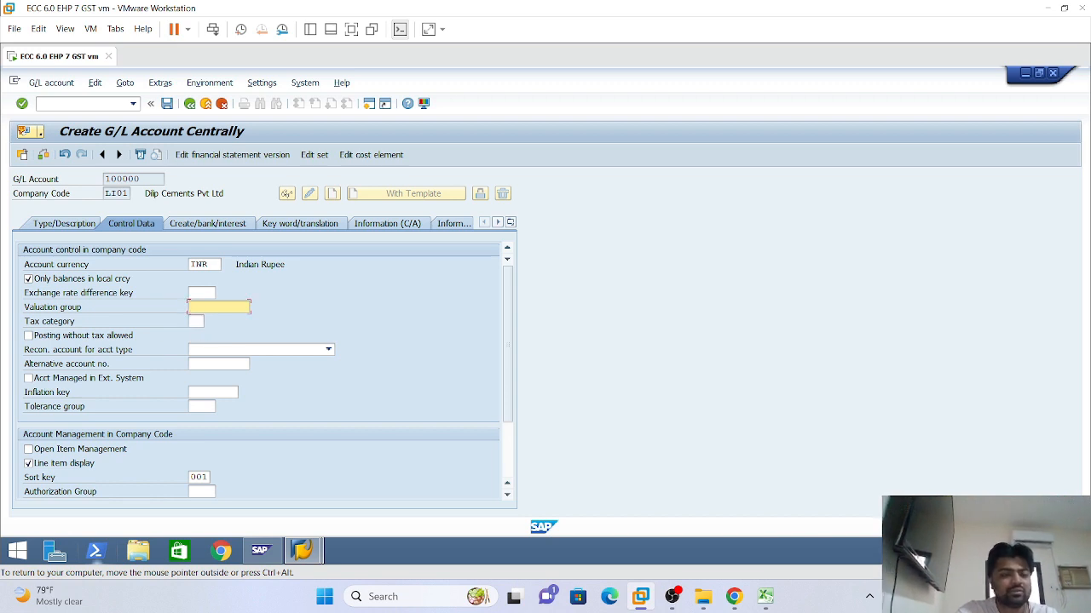
pyautogui.click(197, 321)
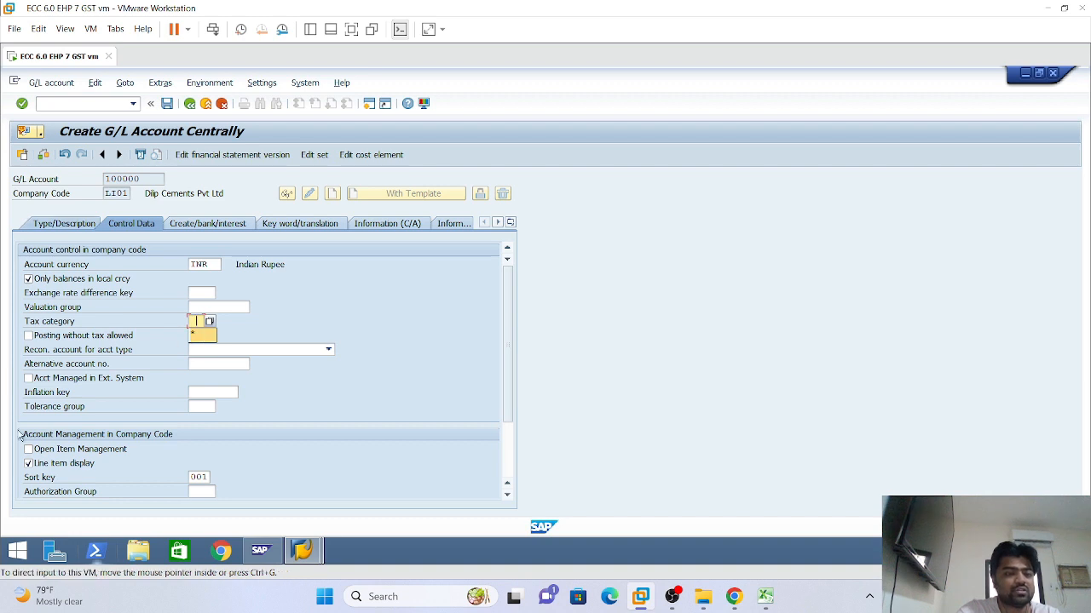
pyautogui.click(218, 322)
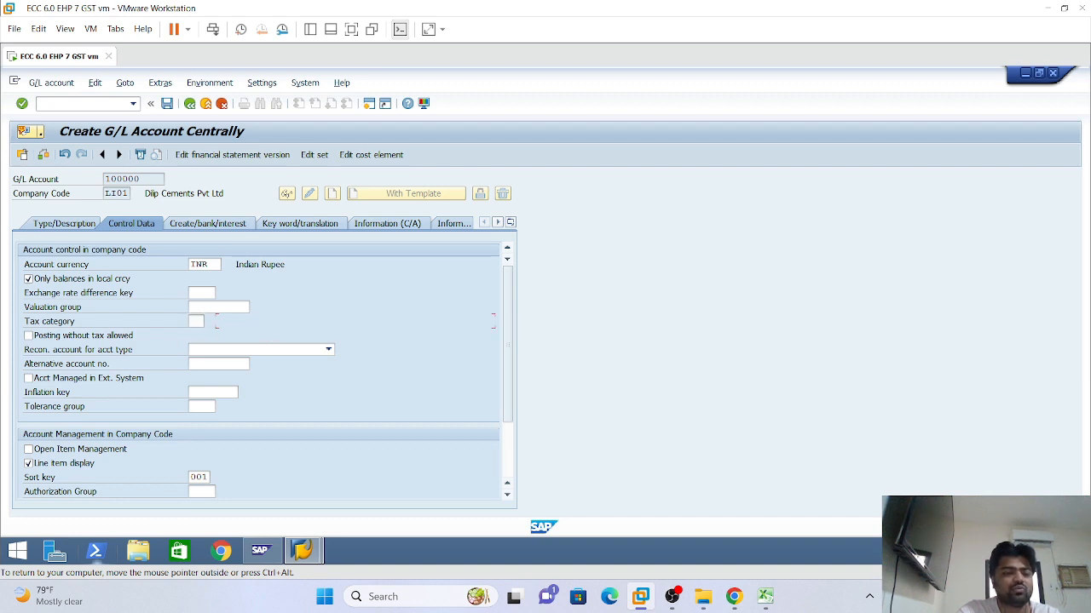
pyautogui.click(217, 307)
pyautogui.click(203, 293)
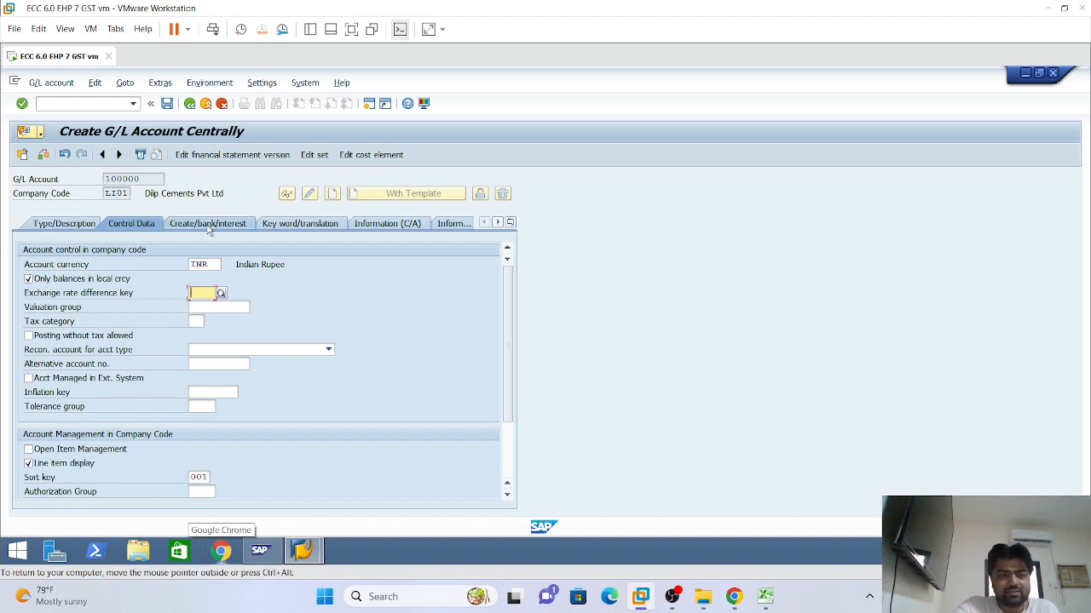
# Set field status group G001 and make account 100000 post automatically only
pyautogui.click(208, 230)
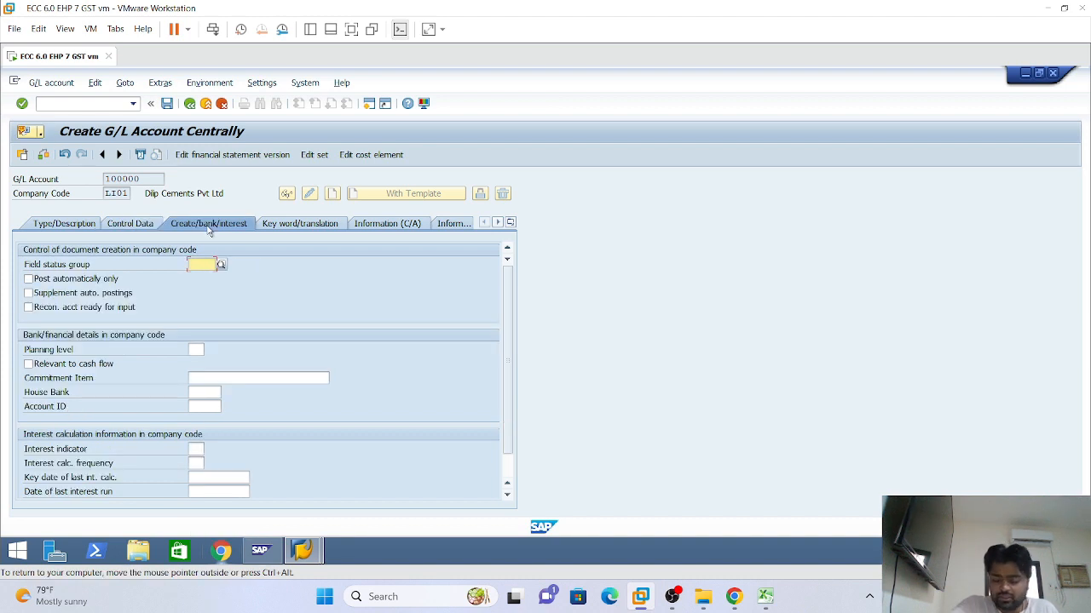
pyautogui.press('space')
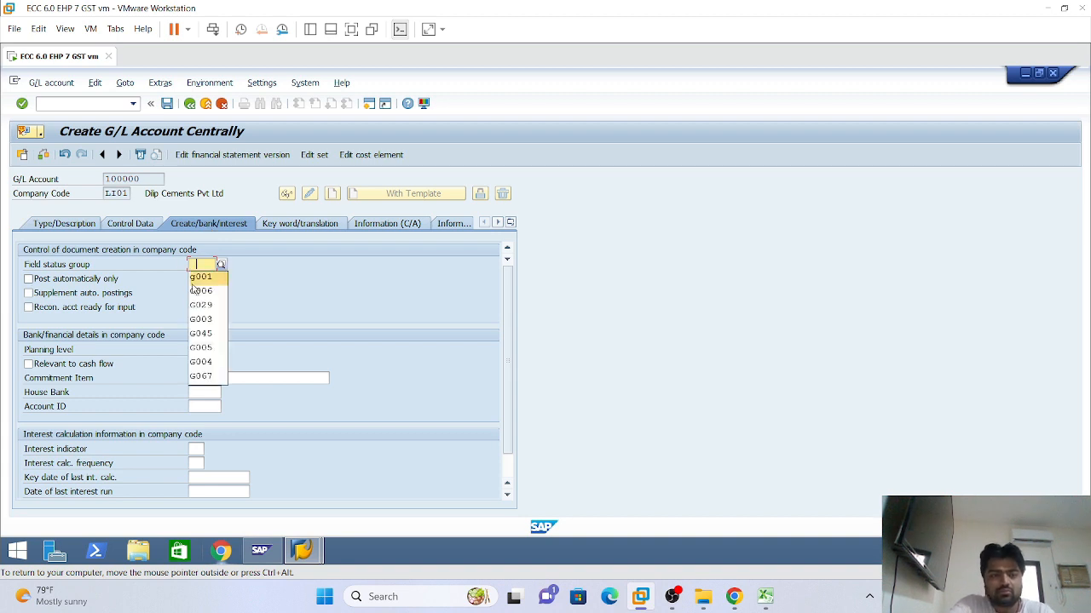
pyautogui.click(194, 279)
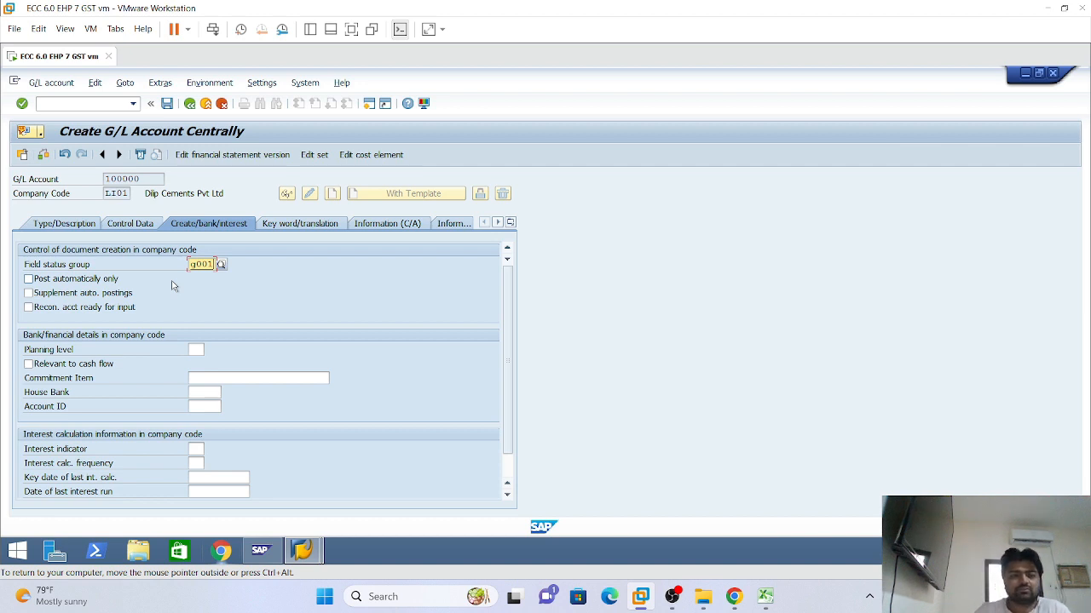
pyautogui.press('Return')
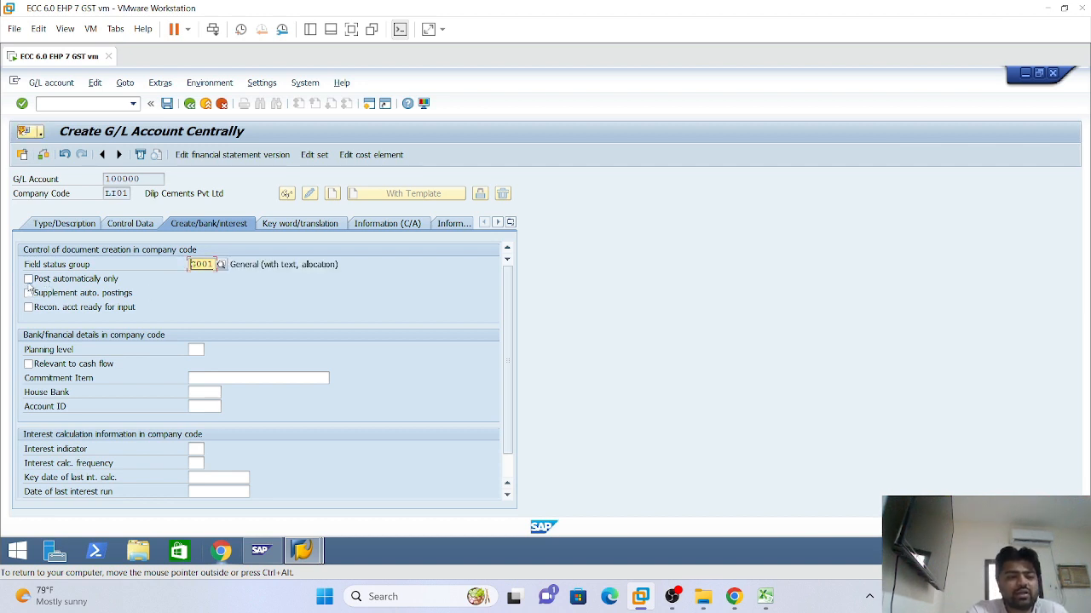
pyautogui.click(28, 279)
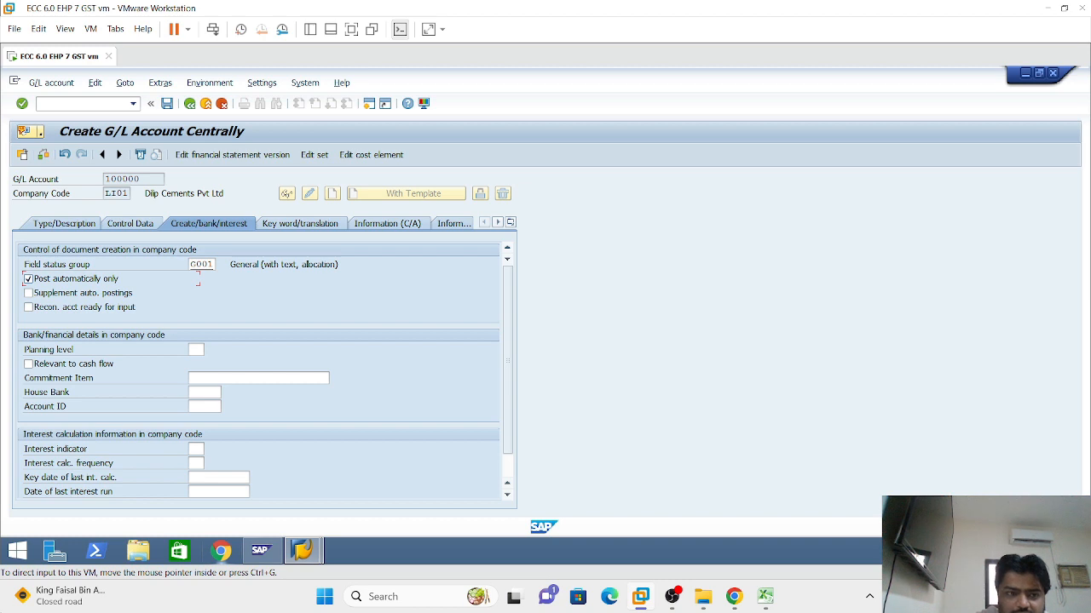
pyautogui.moveTo(260, 550)
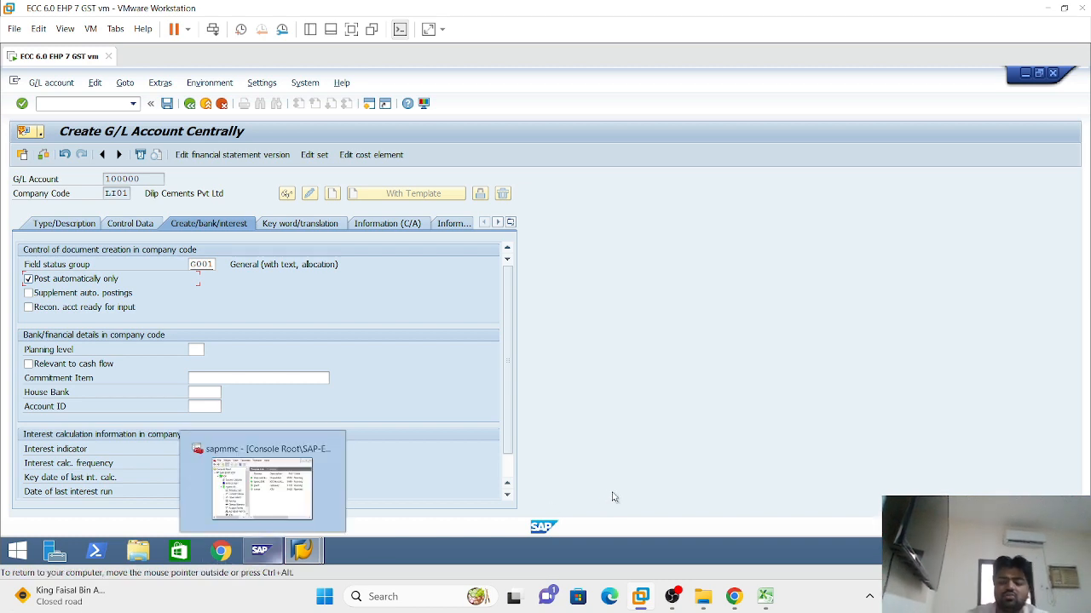
pyautogui.click(203, 267)
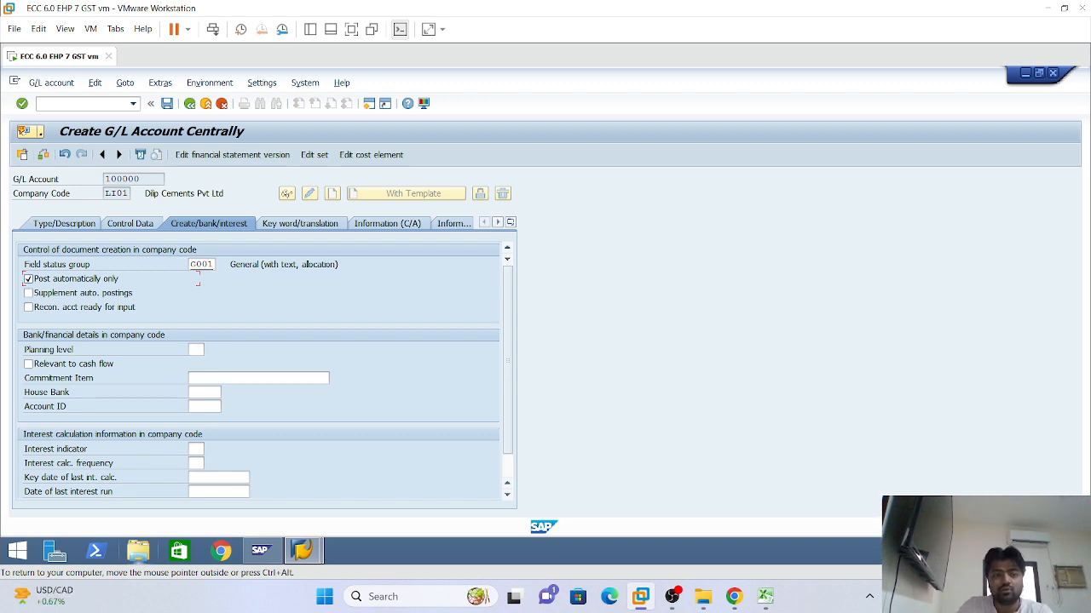
pyautogui.moveTo(145, 179); pyautogui.dragTo(104, 179)
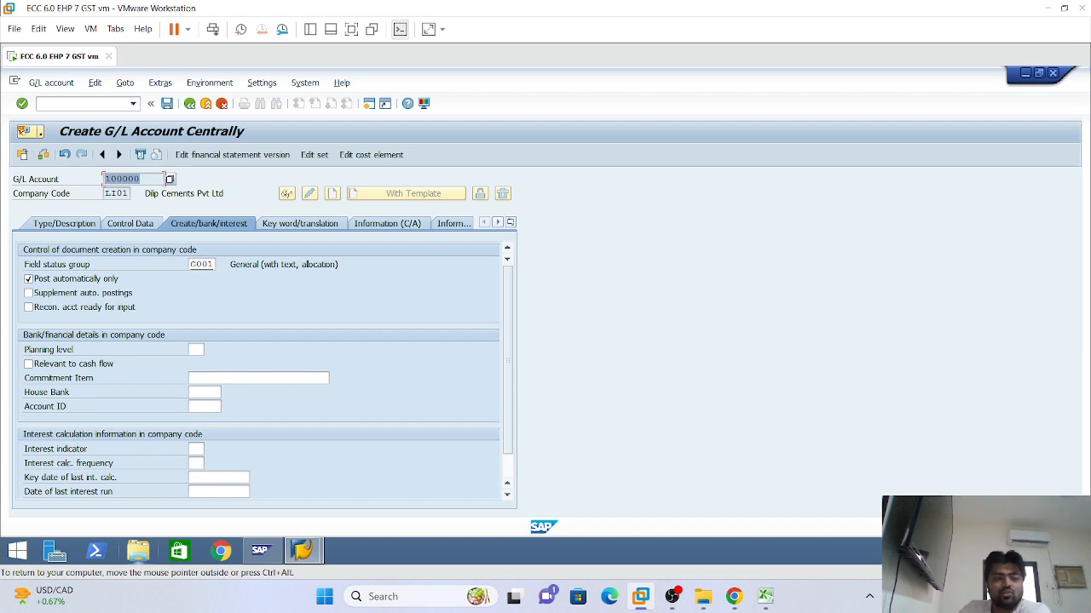
# Review G001's additional account assignments field settings, paging through them, then go back
pyautogui.doubleClick(202, 266)
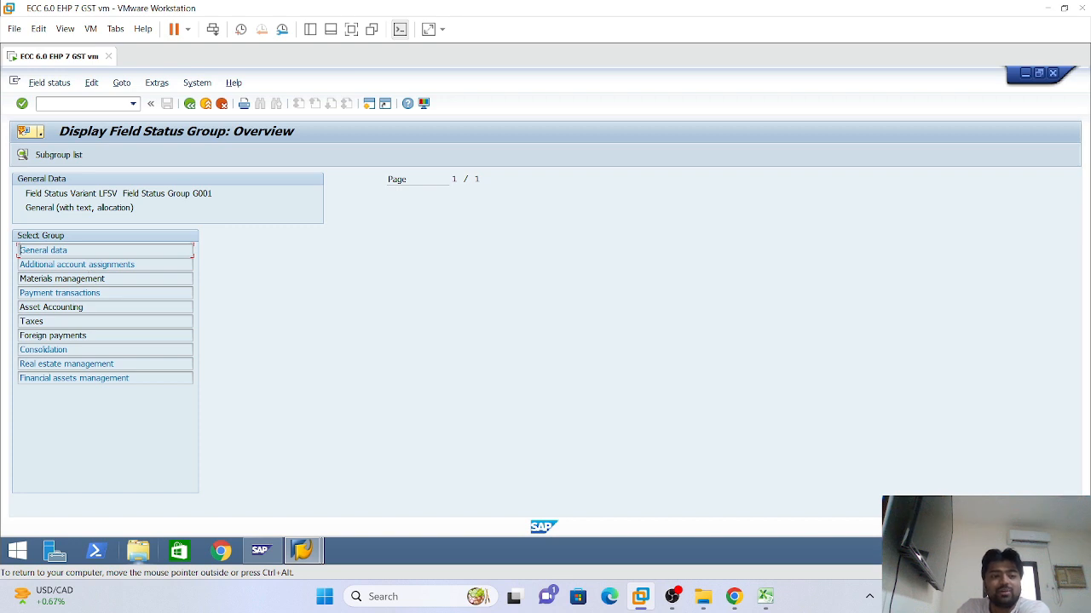
pyautogui.doubleClick(94, 264)
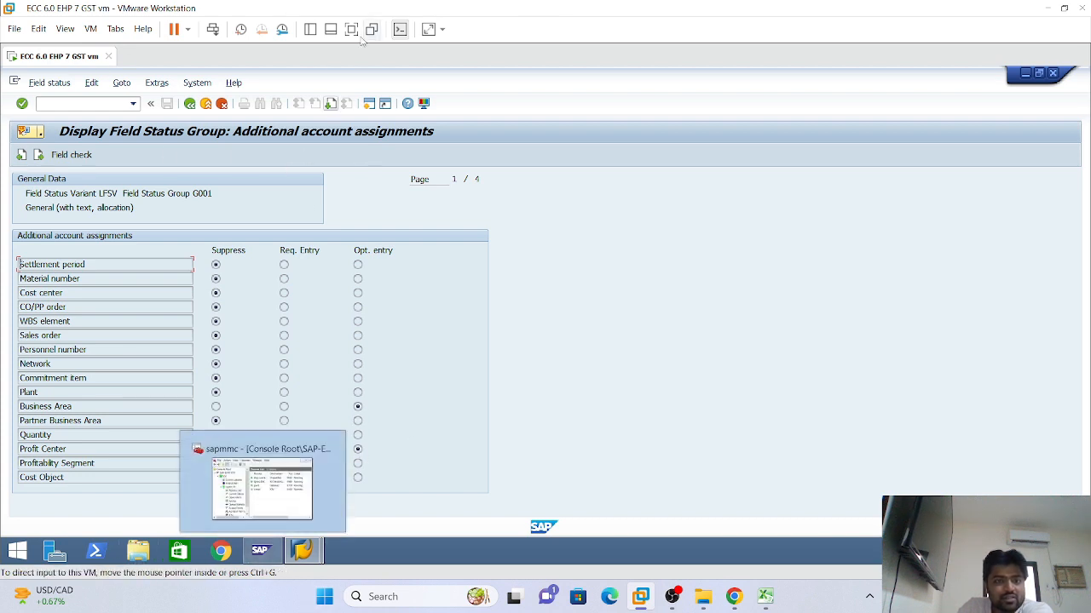
pyautogui.click(332, 103)
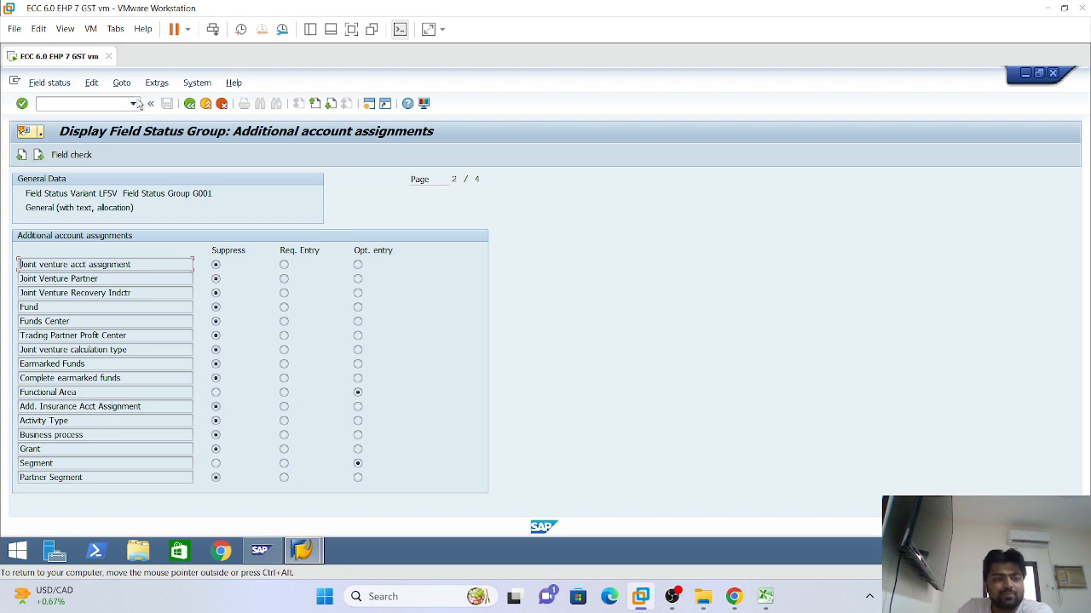
pyautogui.click(189, 103)
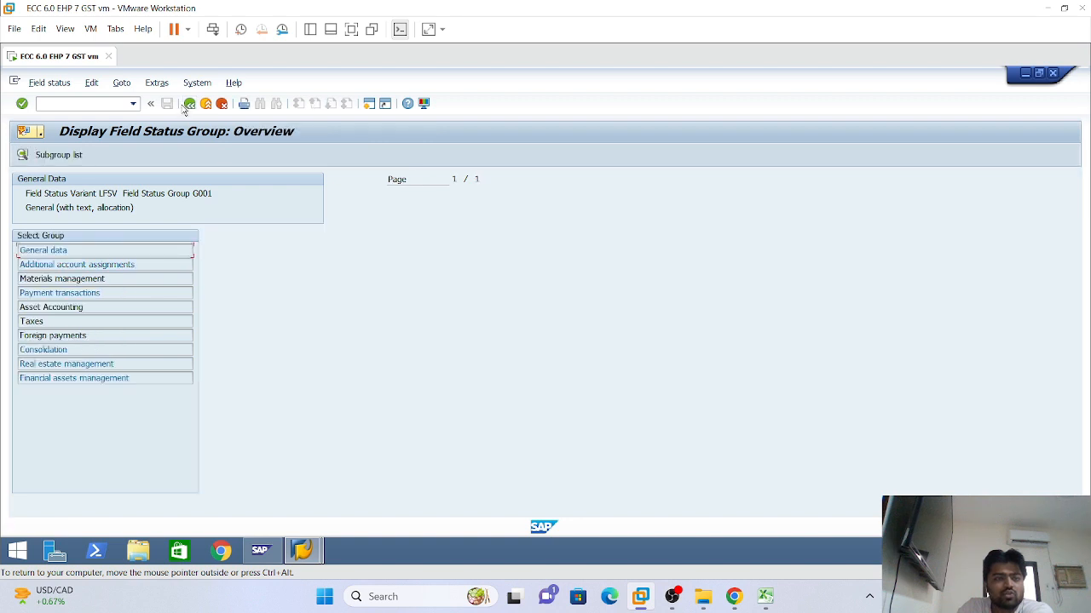
pyautogui.click(189, 103)
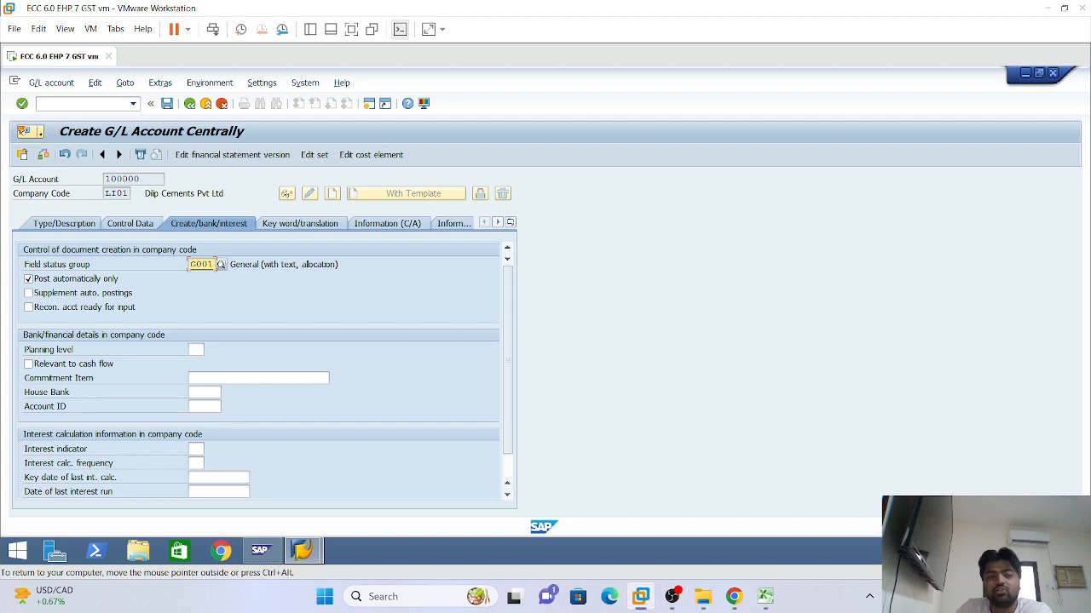
# Recheck G001's additional account assignments settings and return to Create G/L Account Centrally
pyautogui.doubleClick(197, 265)
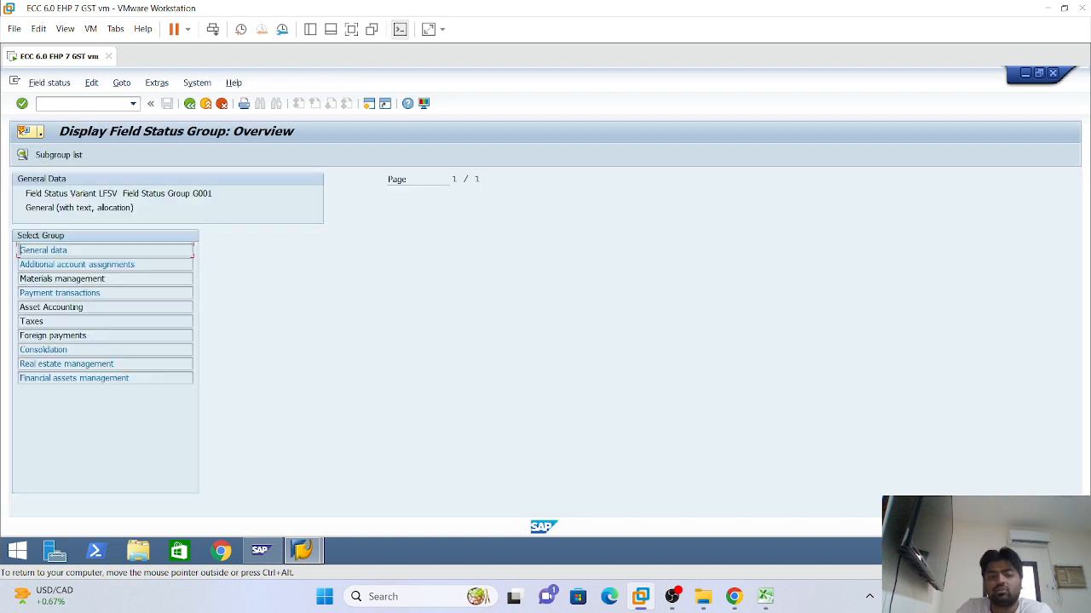
pyautogui.doubleClick(90, 266)
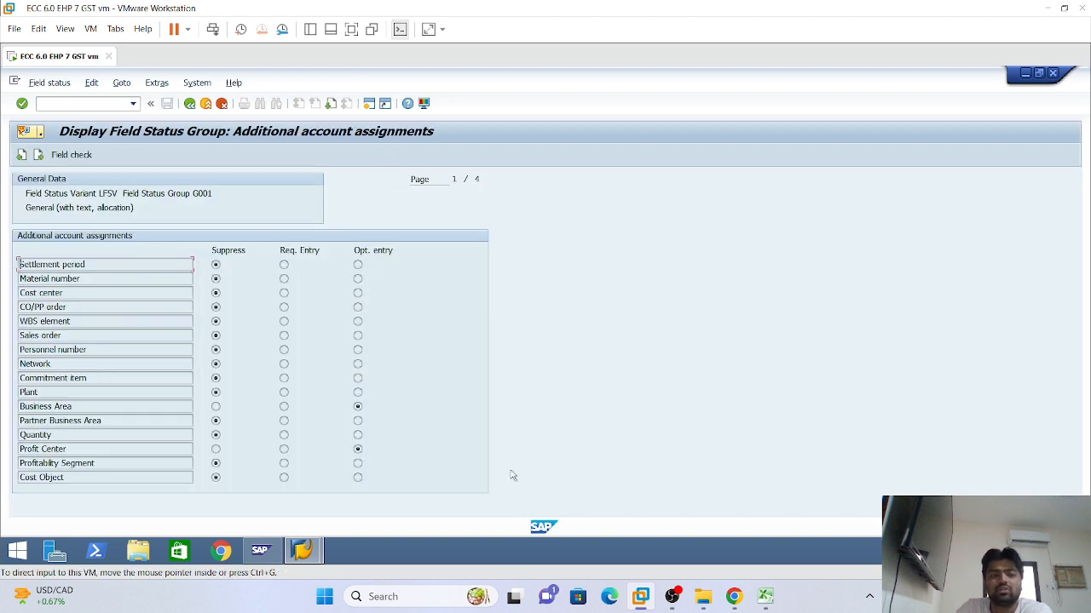
pyautogui.click(190, 104)
pyautogui.click(190, 103)
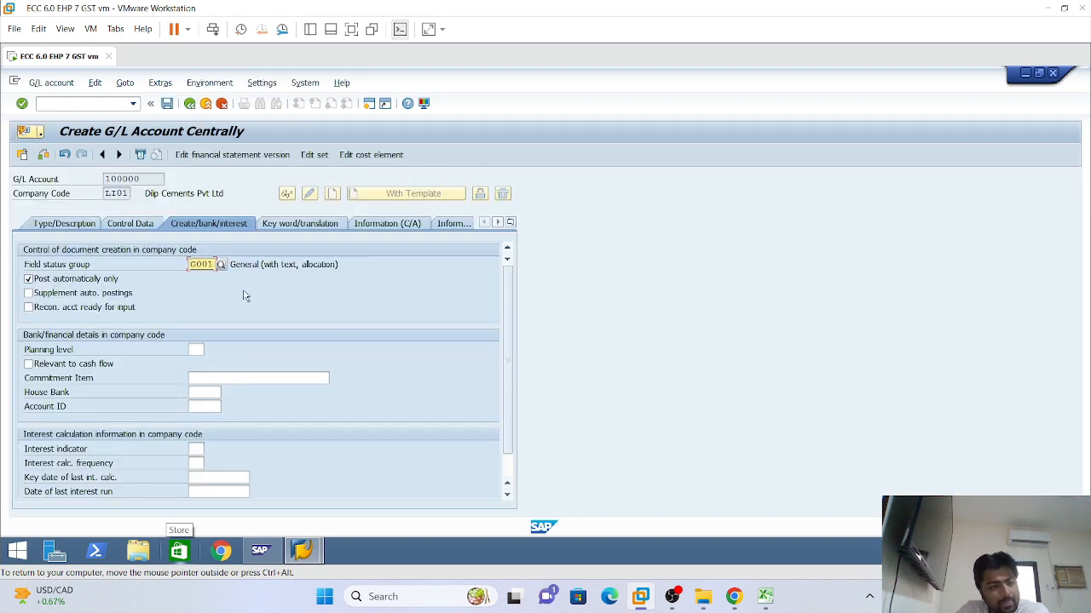
pyautogui.doubleClick(203, 264)
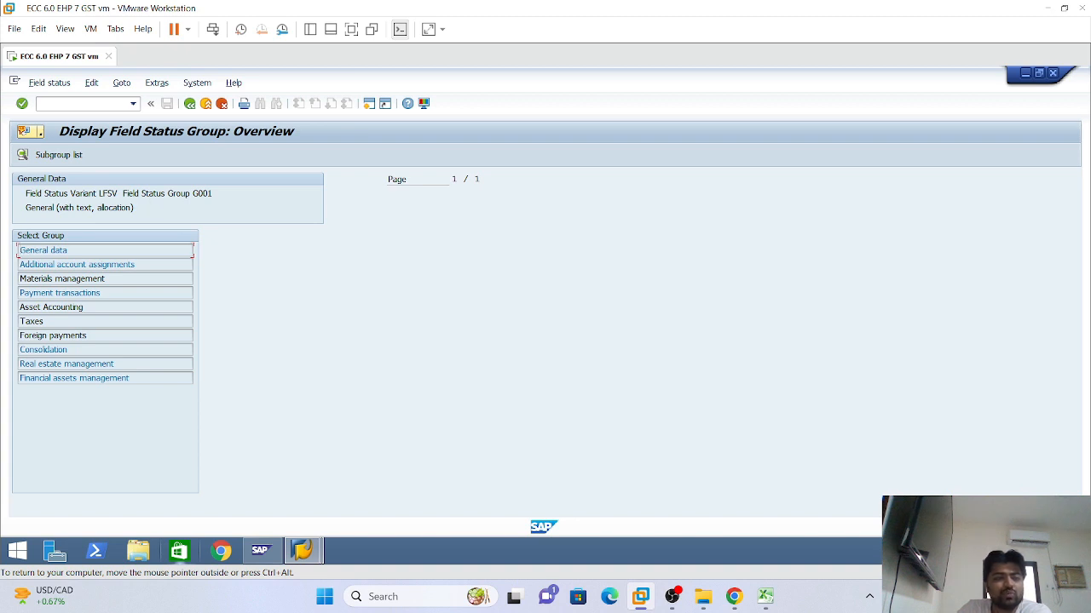
pyautogui.moveTo(212, 194); pyautogui.dragTo(184, 194)
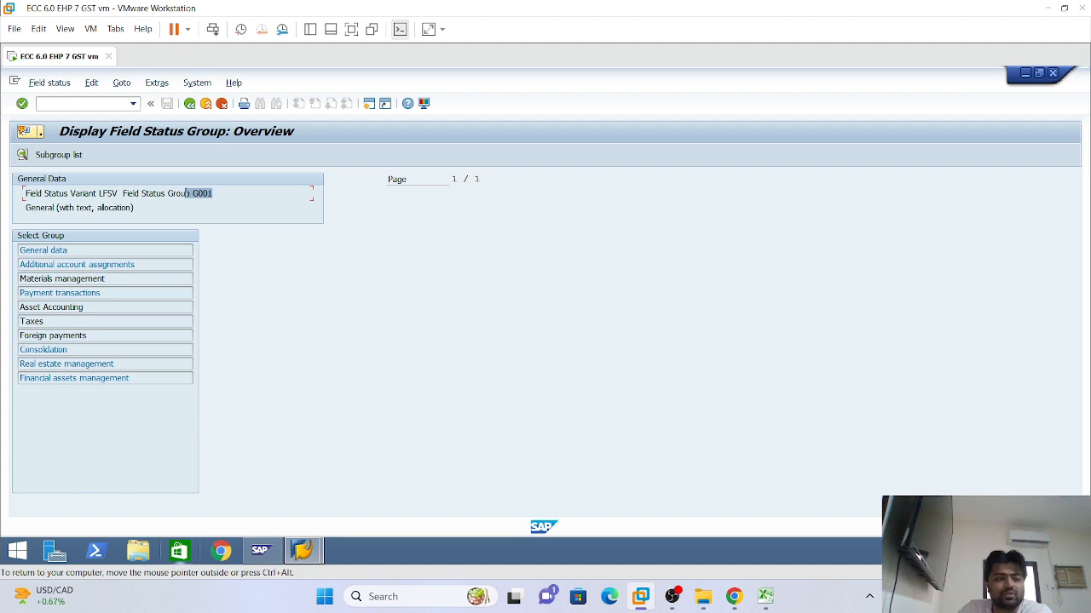
pyautogui.doubleClick(77, 264)
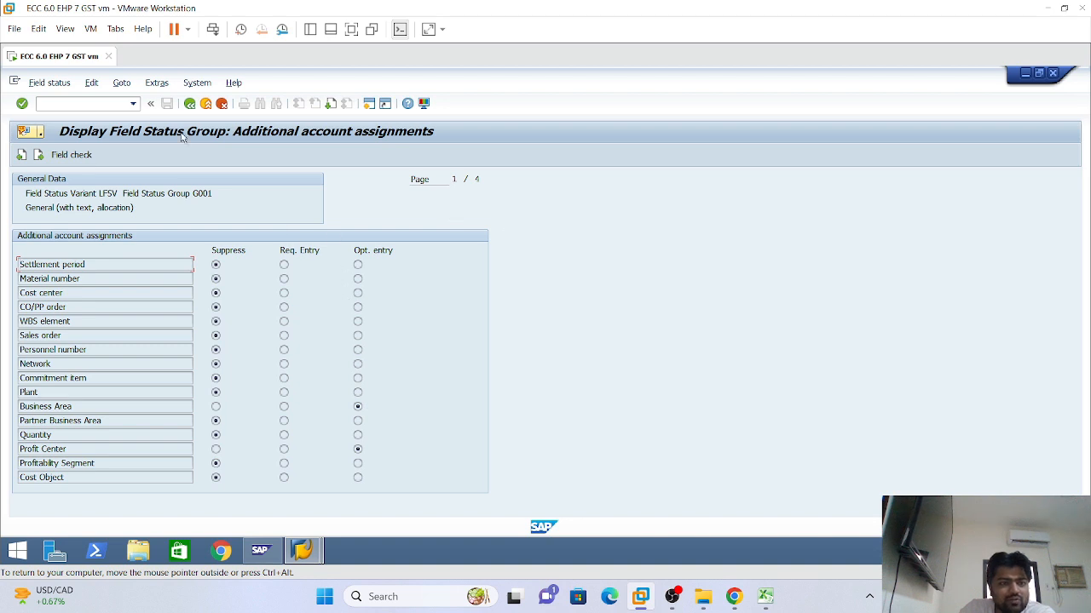
pyautogui.click(189, 103)
pyautogui.click(189, 103)
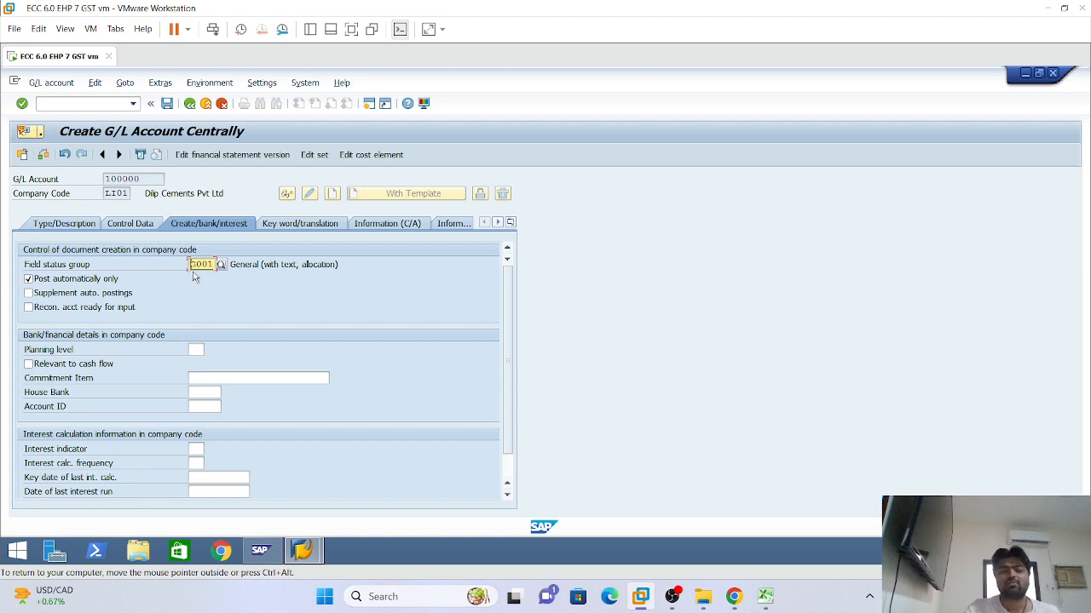
# Save G/L account 100000 for company code LI01 and move to the Company Code field
pyautogui.rightClick(138, 221)
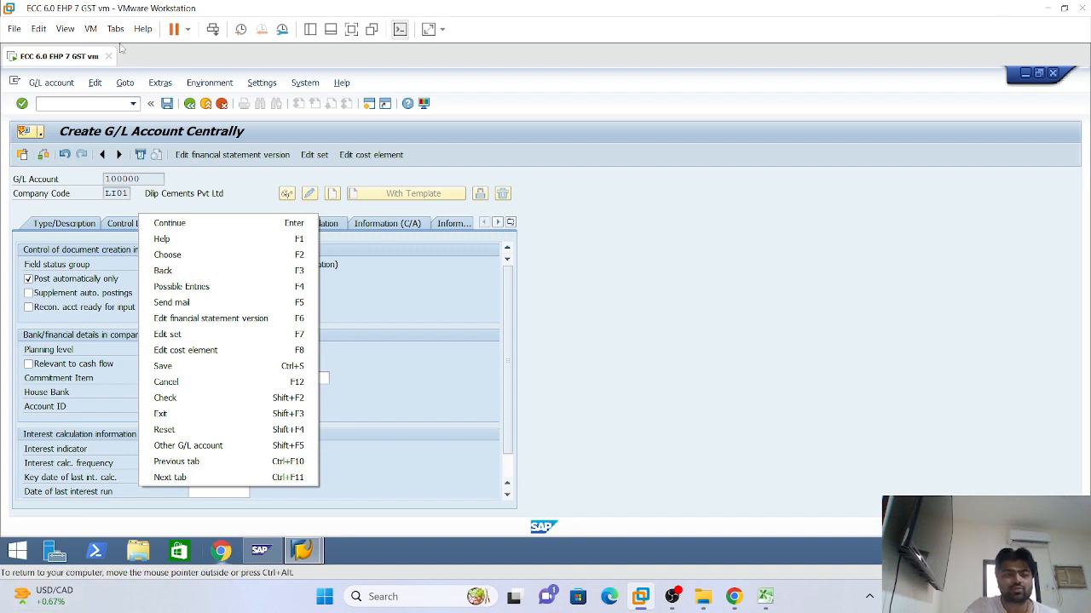
pyautogui.click(123, 179)
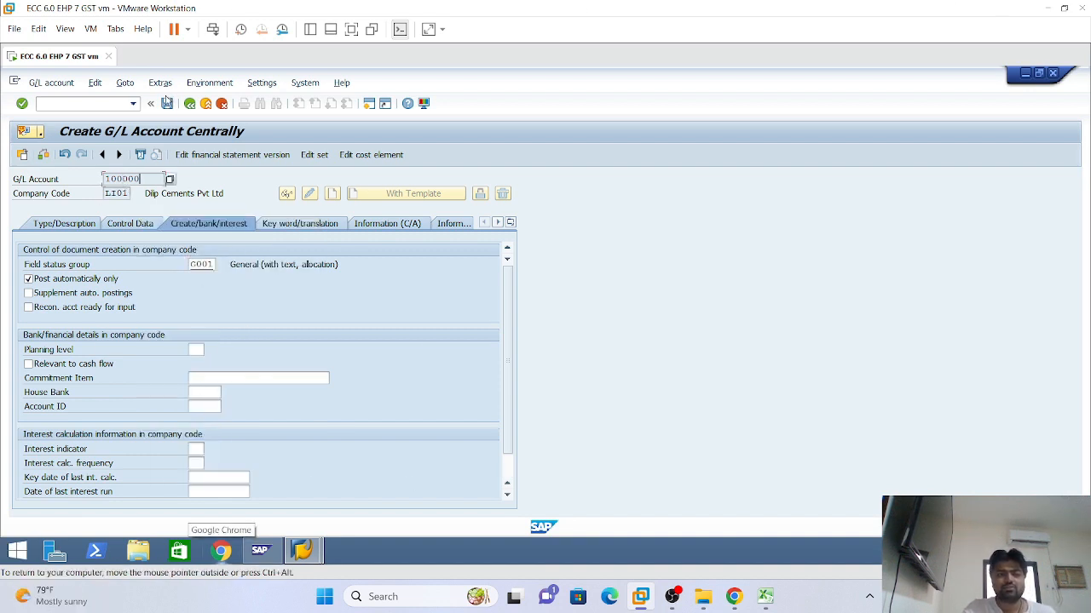
pyautogui.click(168, 104)
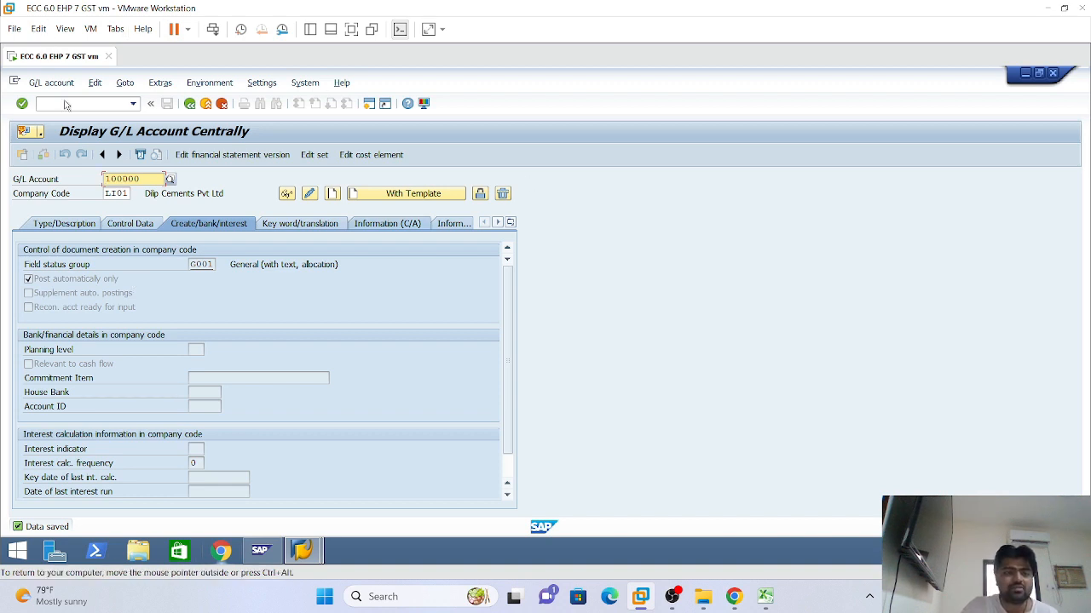
pyautogui.press('Tab')
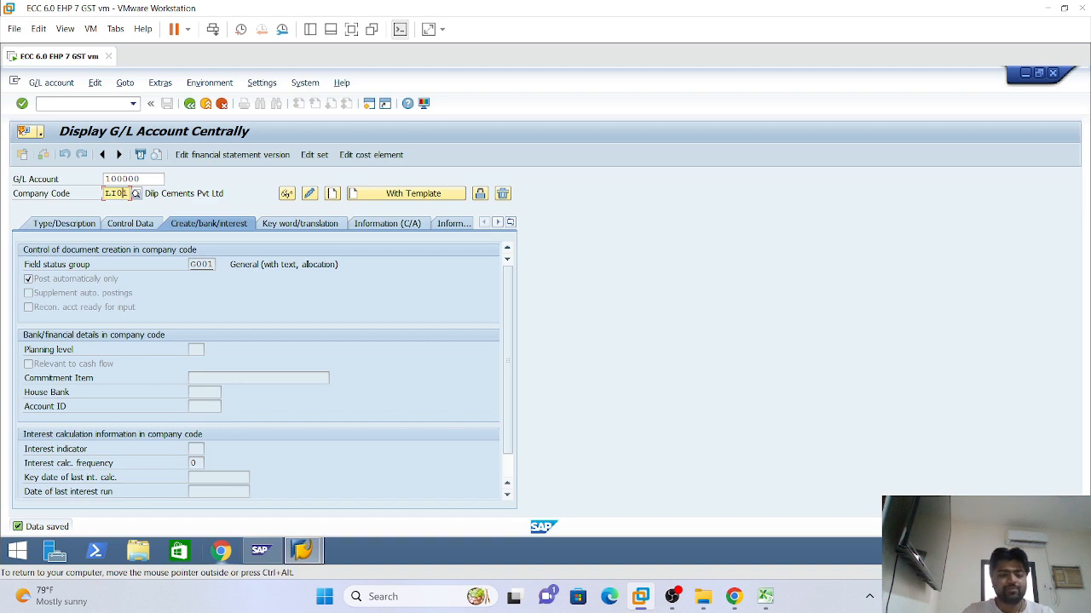
pyautogui.moveTo(49, 595)
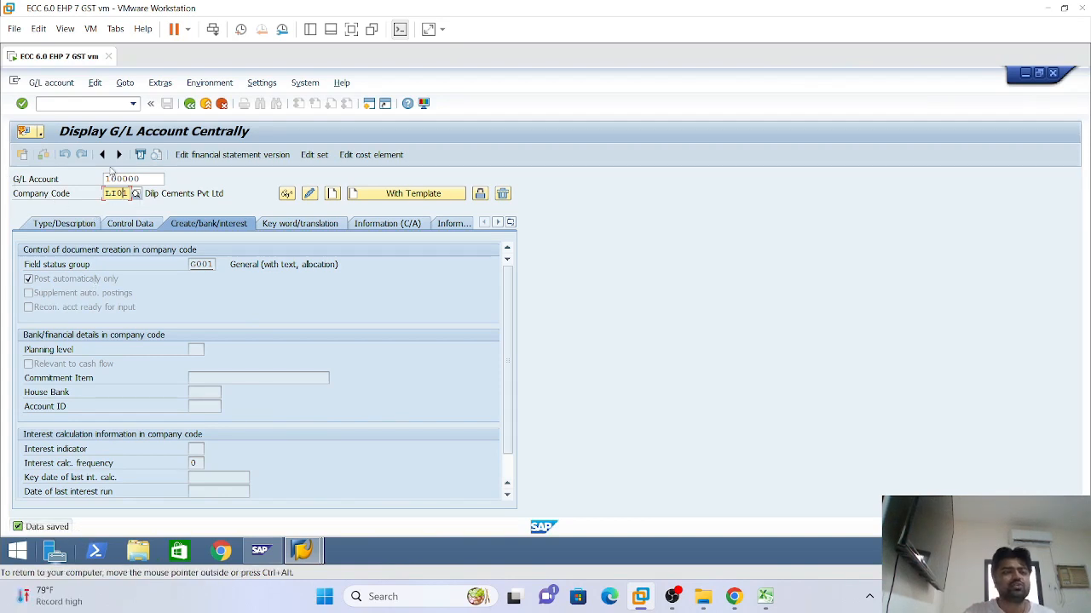
# Change the company code to LI02 for account 100000
pyautogui.press('BackSpace')
pyautogui.write('2')
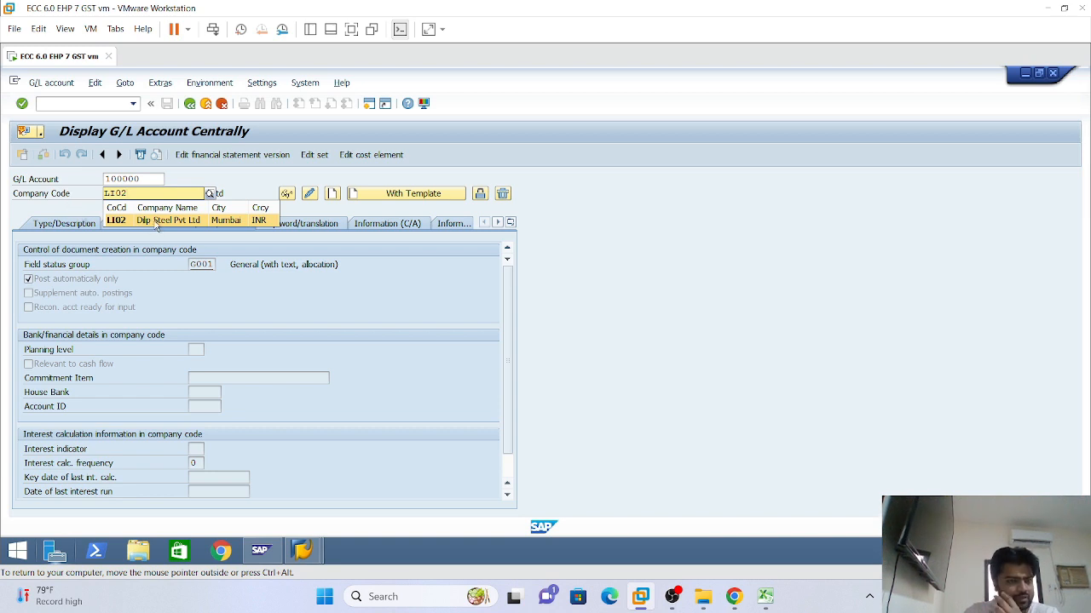
pyautogui.click(157, 223)
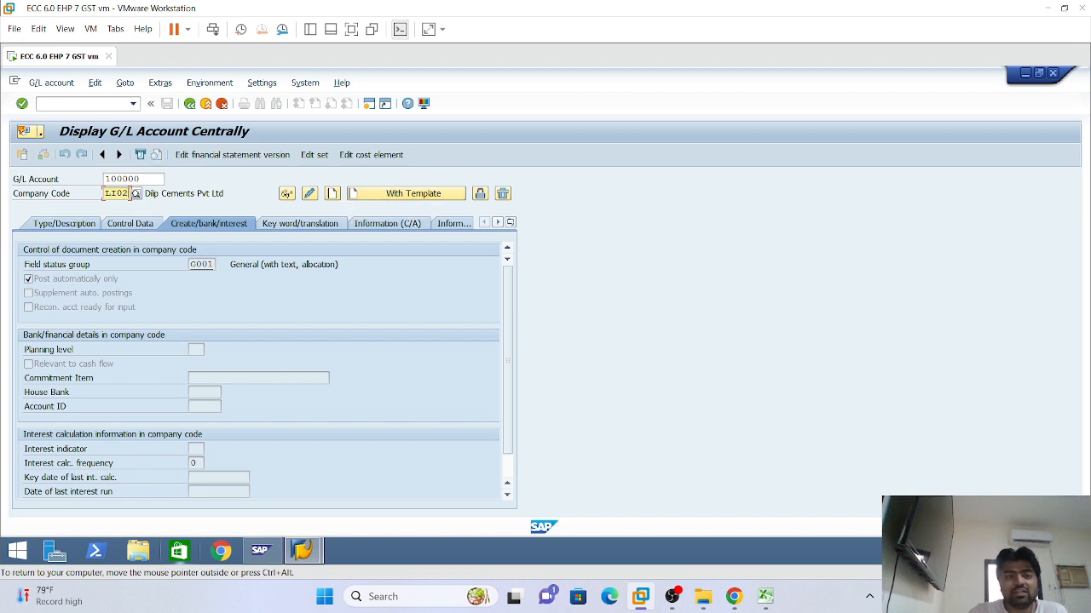
pyautogui.click(114, 178)
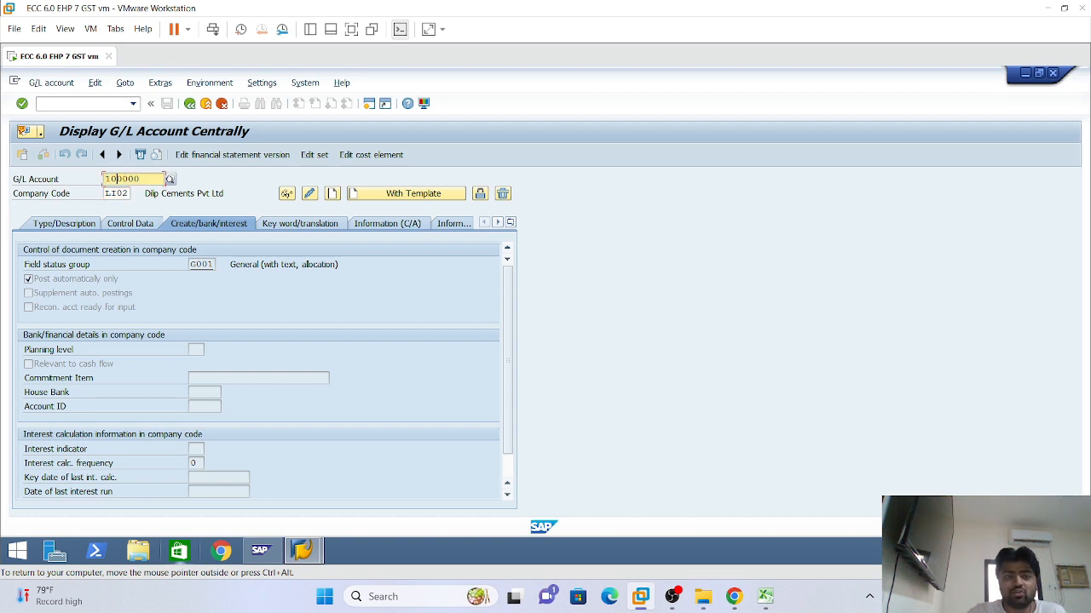
# Copy from reference G/L account 100000 in the original company code and continue
pyautogui.click(412, 194)
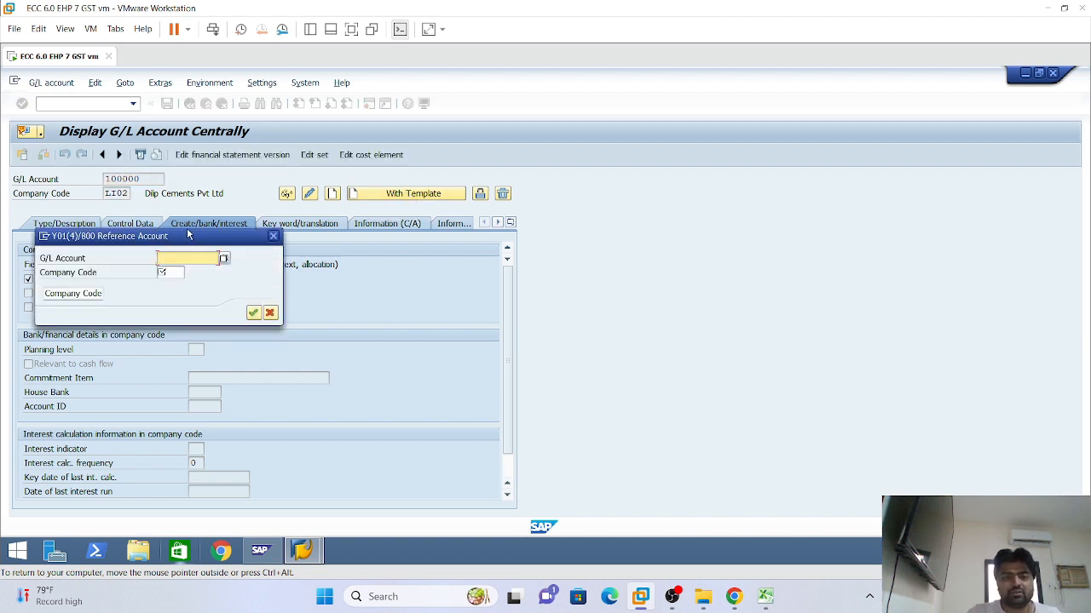
pyautogui.moveTo(189, 235); pyautogui.dragTo(639, 236)
pyautogui.click(630, 281)
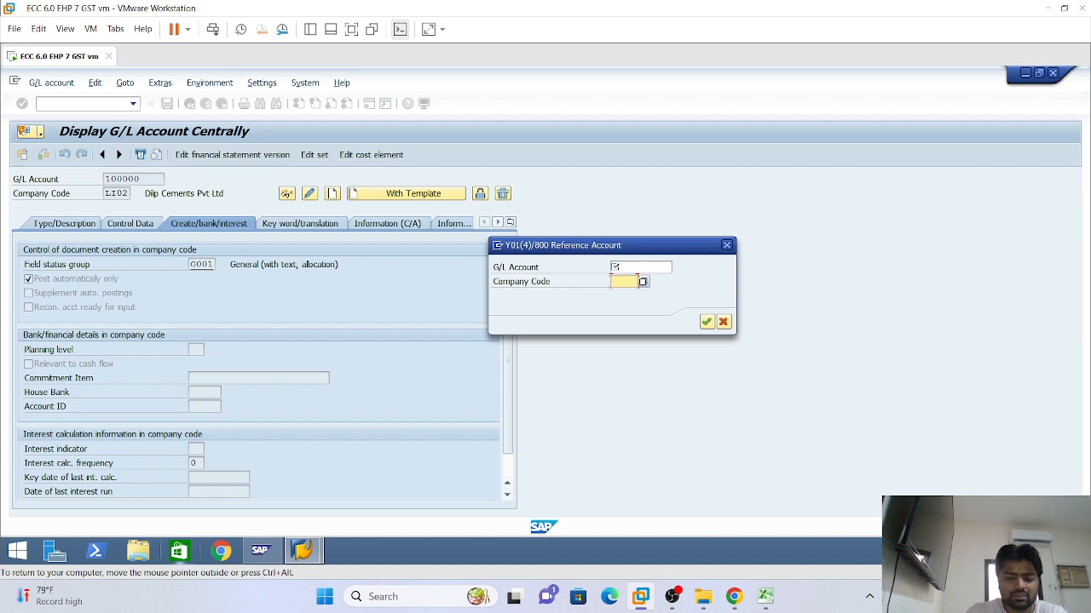
pyautogui.write('1101')
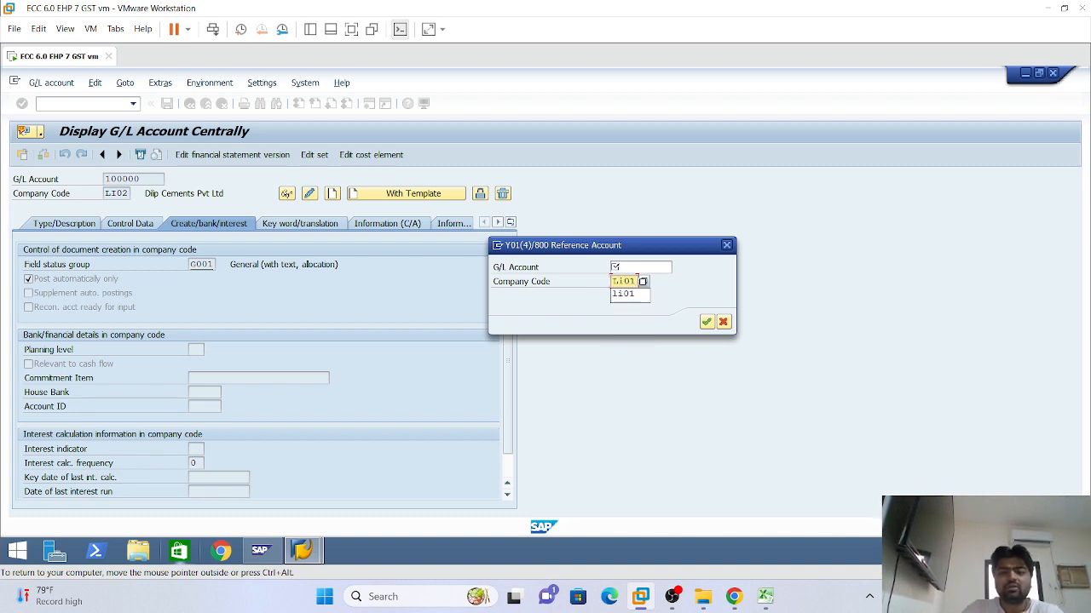
pyautogui.click(632, 298)
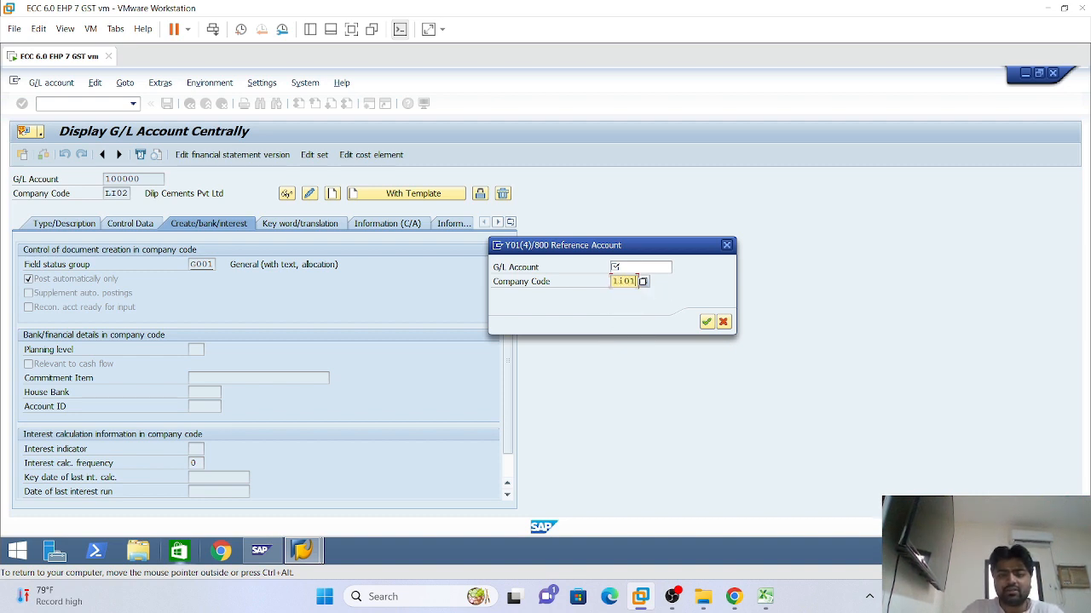
pyautogui.click(626, 266)
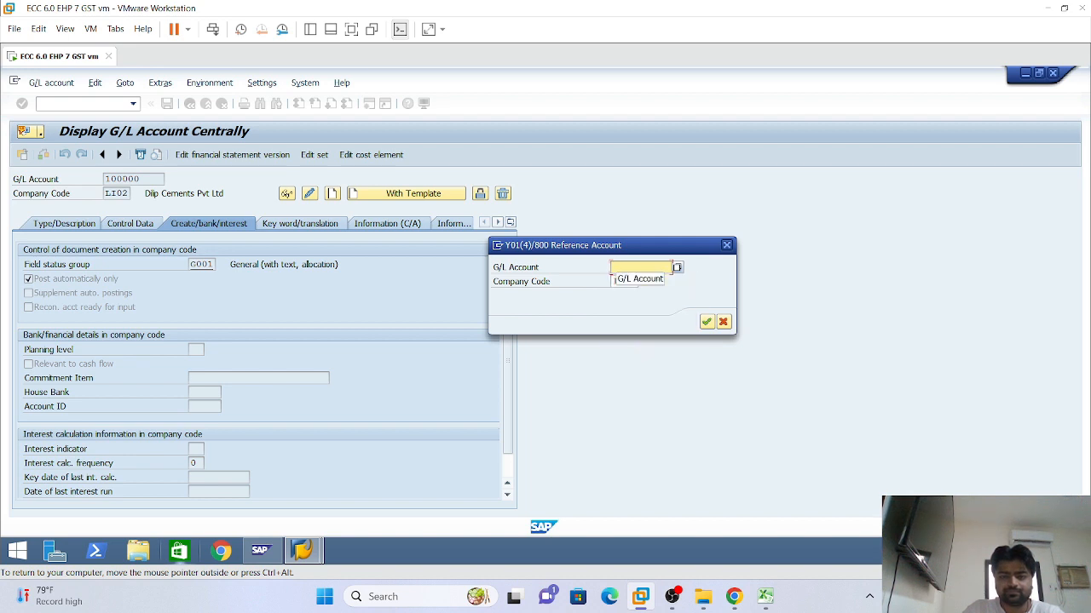
pyautogui.write('100000')
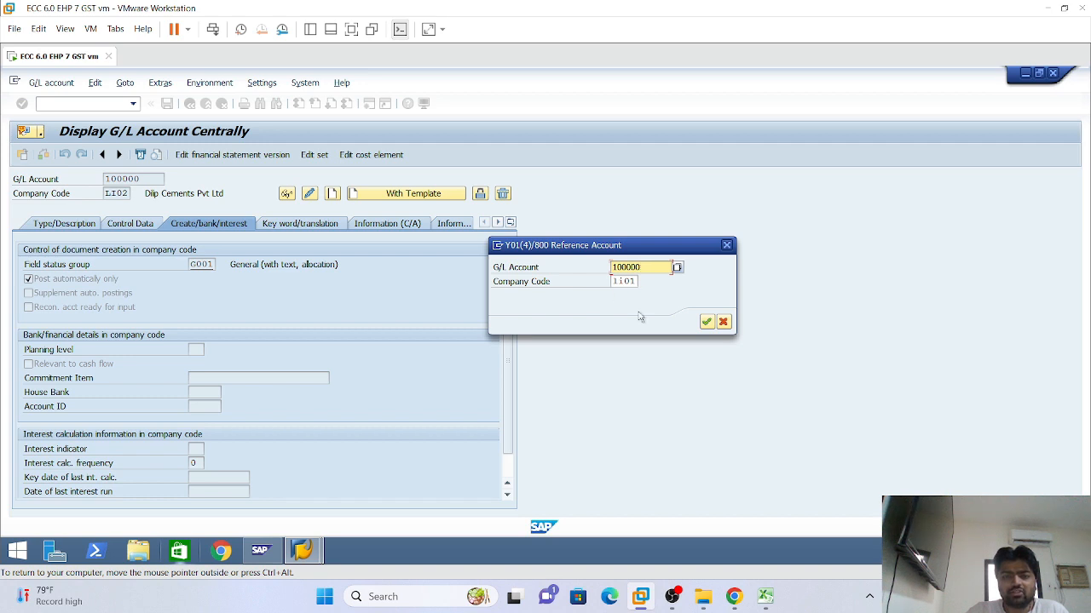
pyautogui.moveTo(628, 250); pyautogui.dragTo(433, 231)
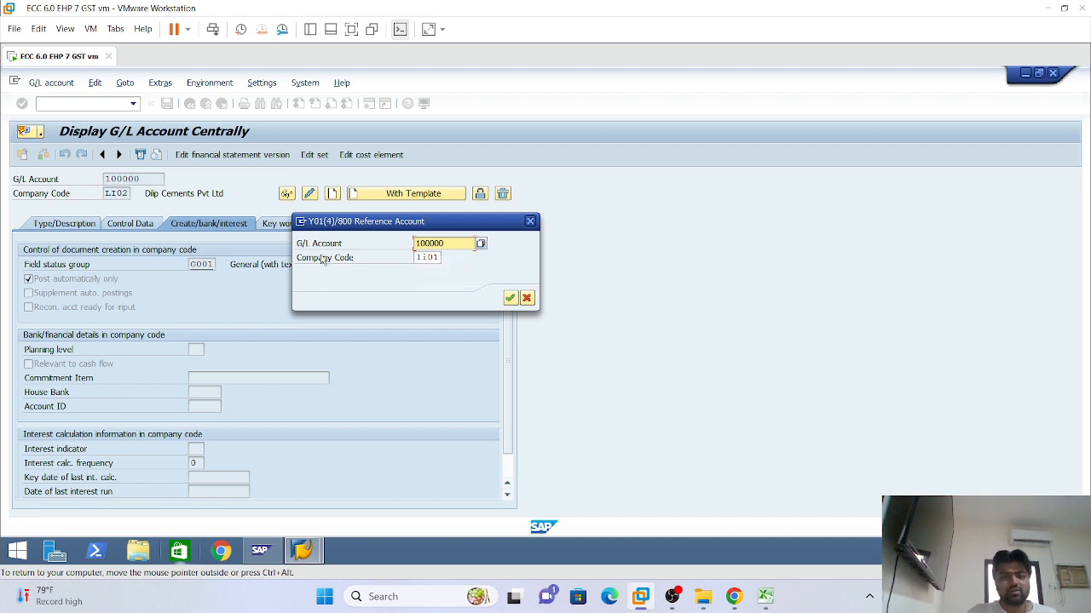
pyautogui.click(511, 298)
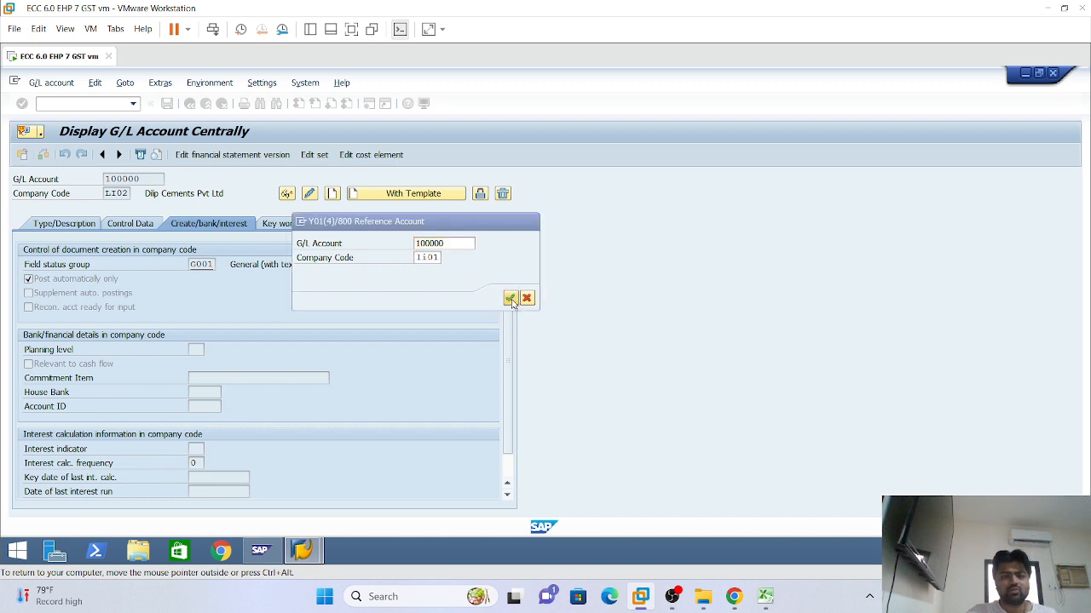
# Check the copied type and description data, then save account 100000 for LI02
pyautogui.click(58, 227)
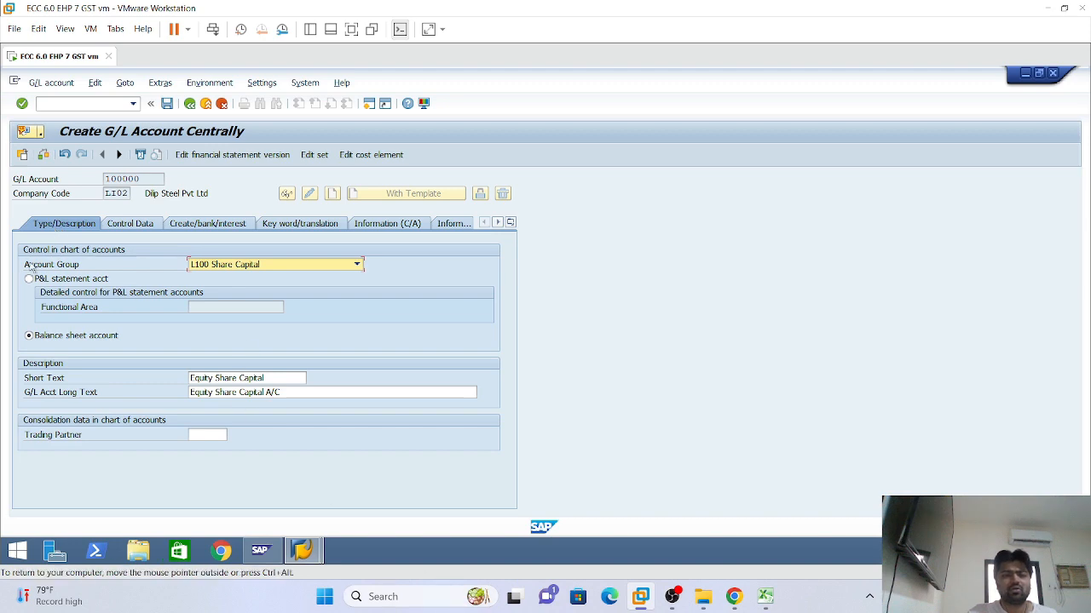
pyautogui.click(52, 597)
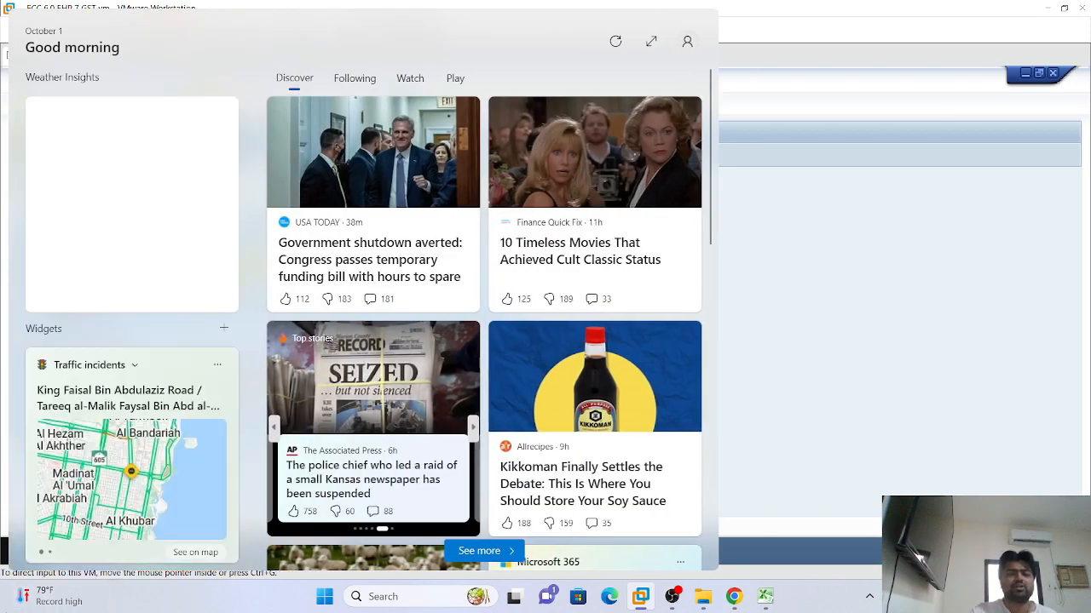
pyautogui.click(3, 281)
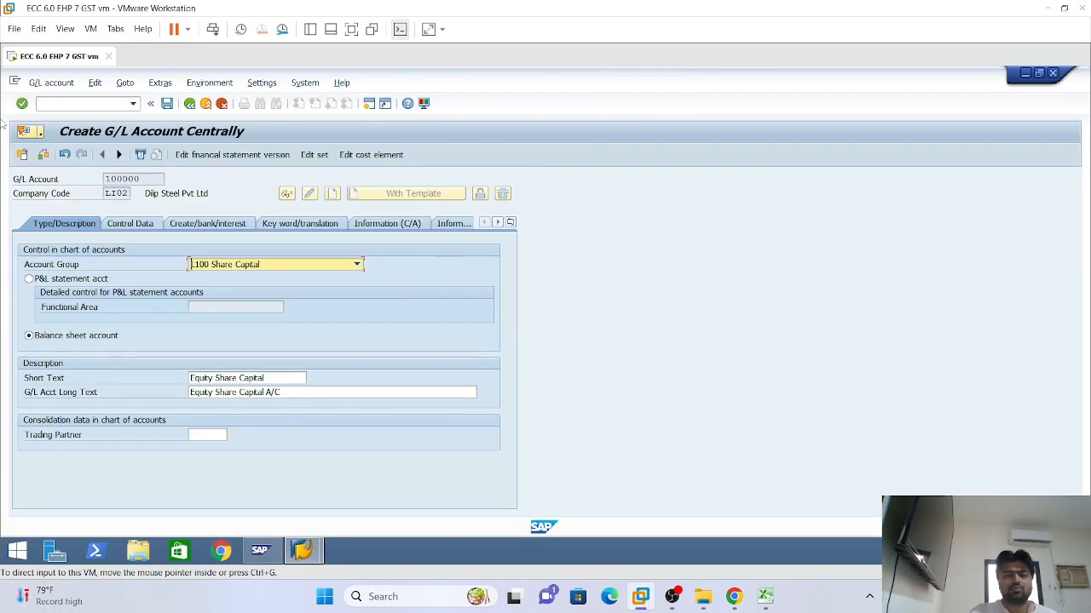
pyautogui.click(167, 104)
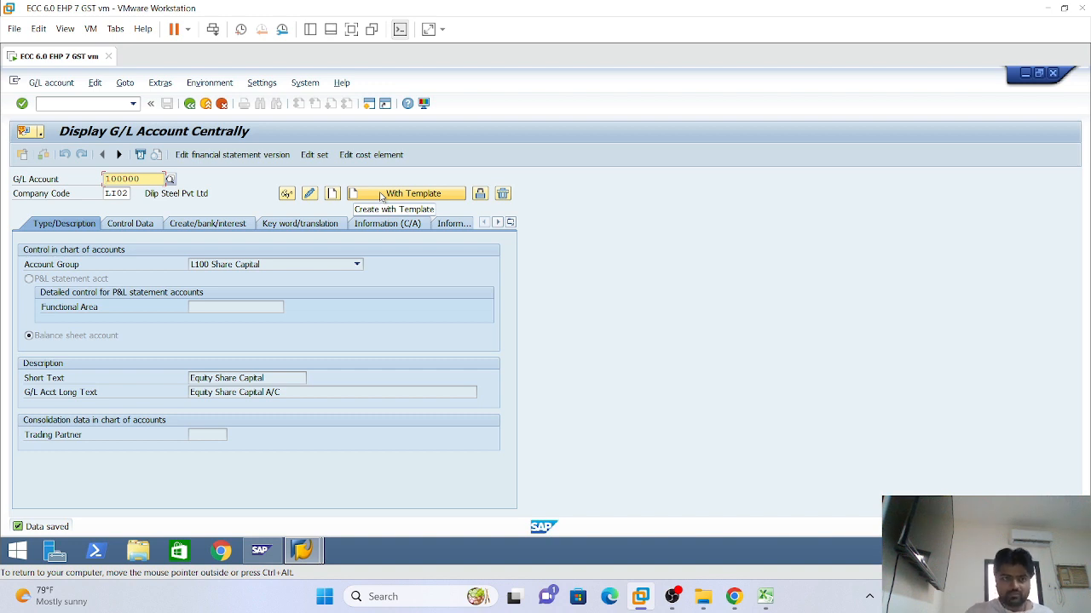
pyautogui.click(124, 225)
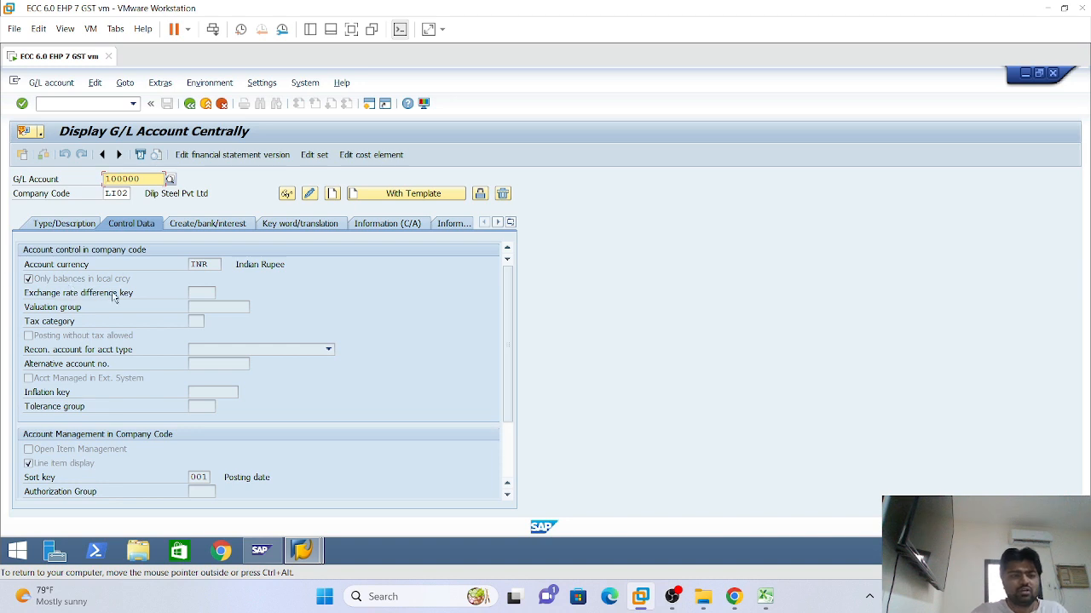
pyautogui.click(215, 231)
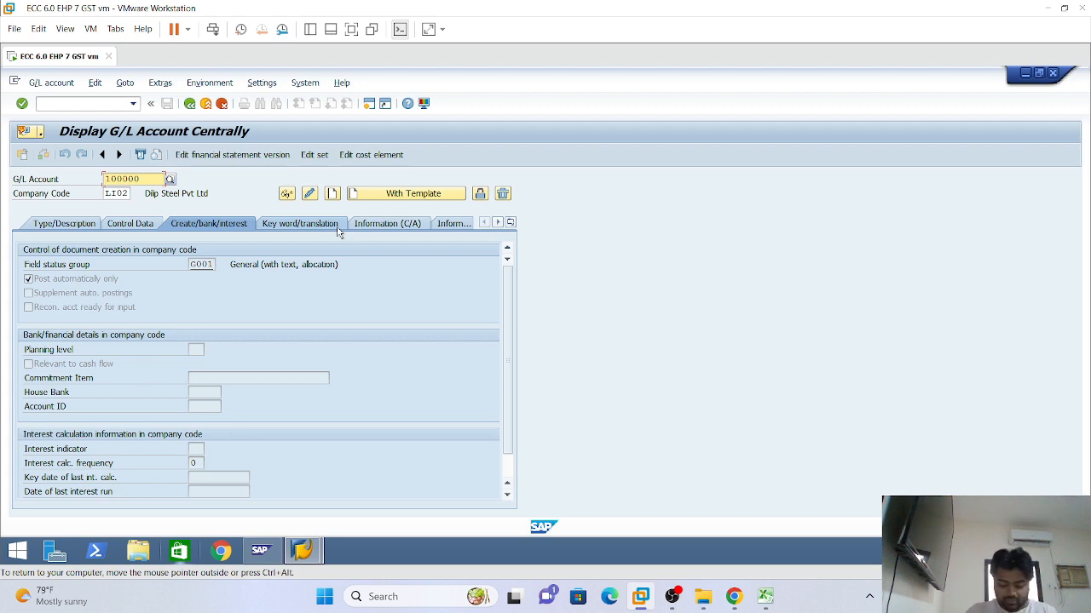
pyautogui.click(64, 223)
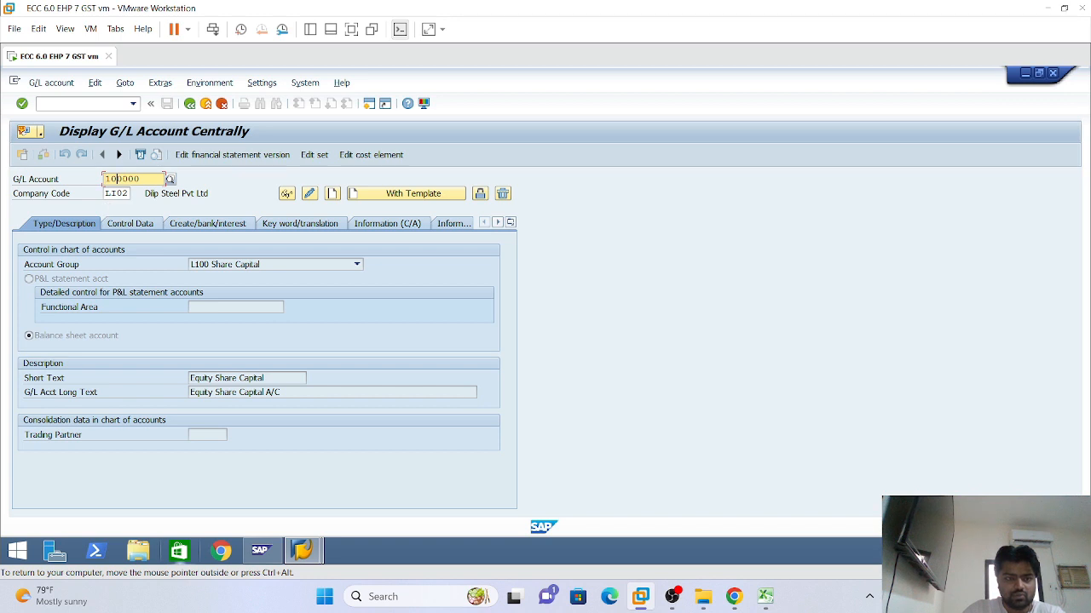
# Paste account number 240000 into the G/L Account field and set company code LI01
pyautogui.click(106, 182)
pyautogui.rightClick(107, 185)
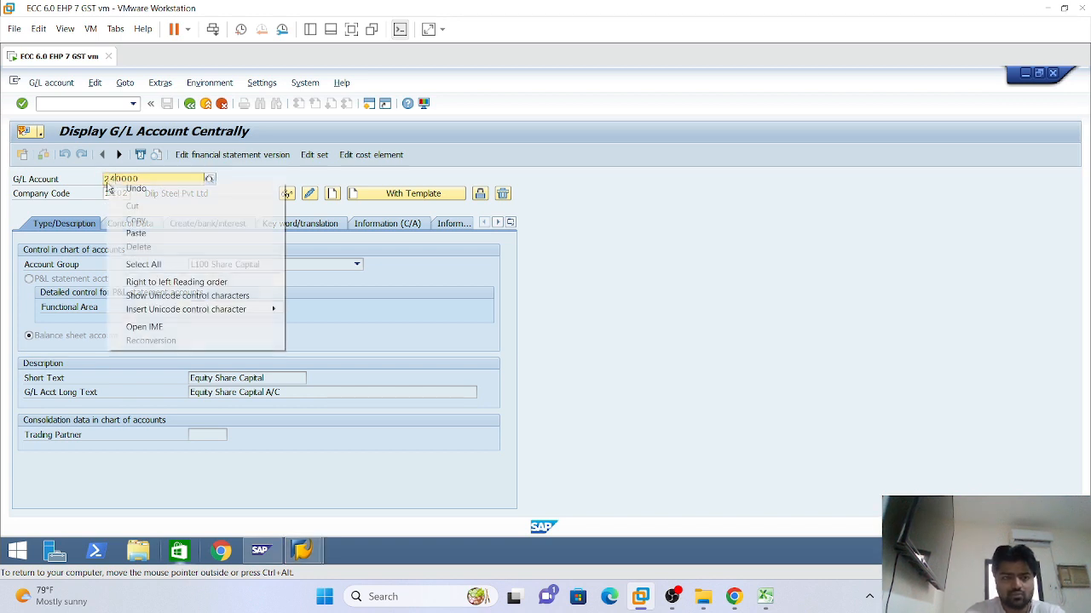
pyautogui.press('p')
pyautogui.press('Return')
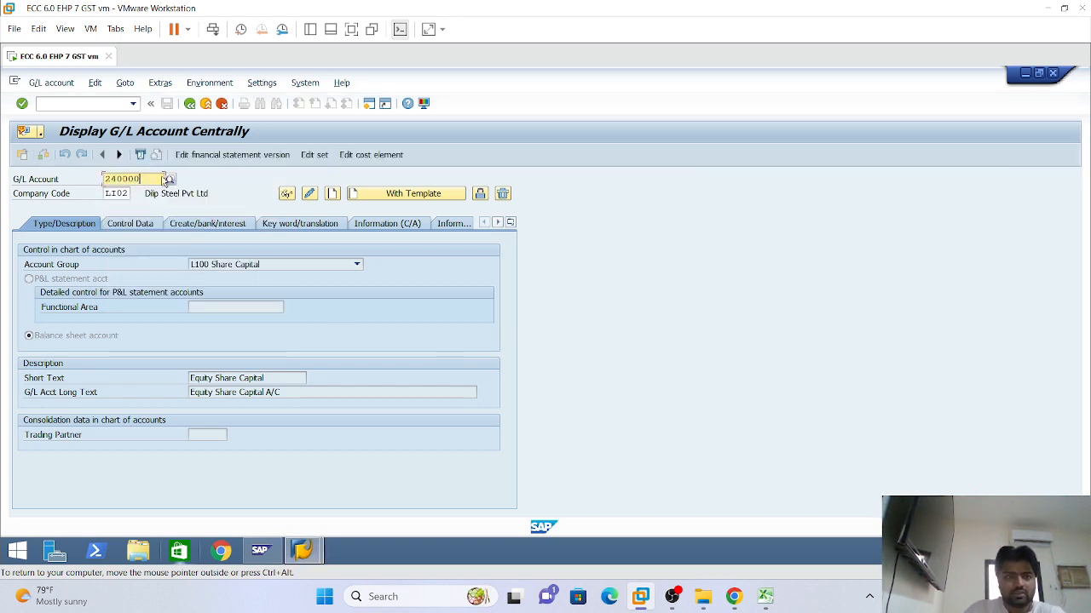
pyautogui.click(124, 193)
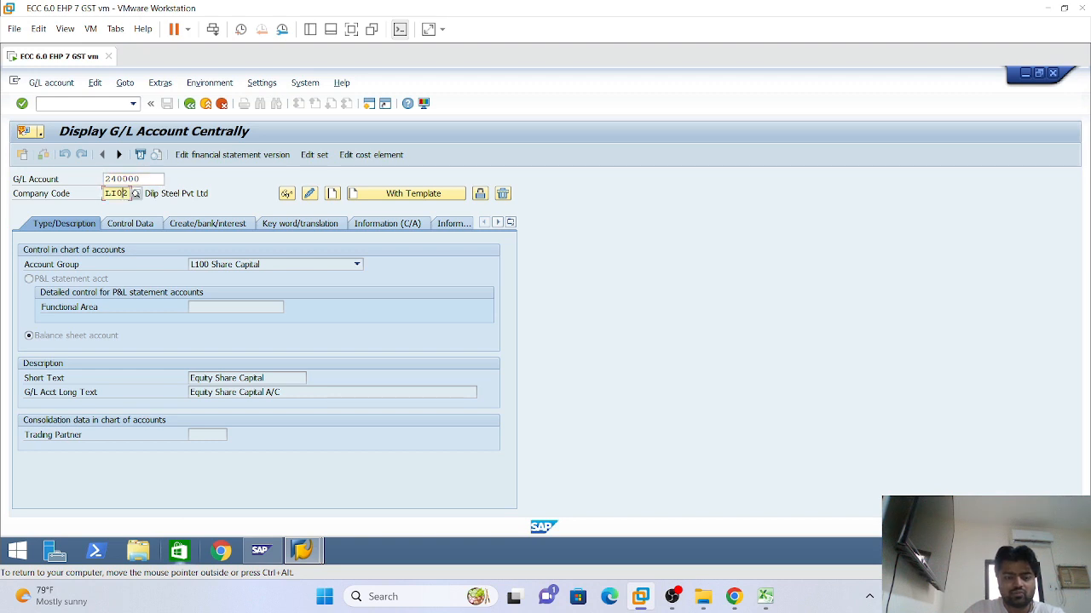
pyautogui.write('1')
pyautogui.click(222, 227)
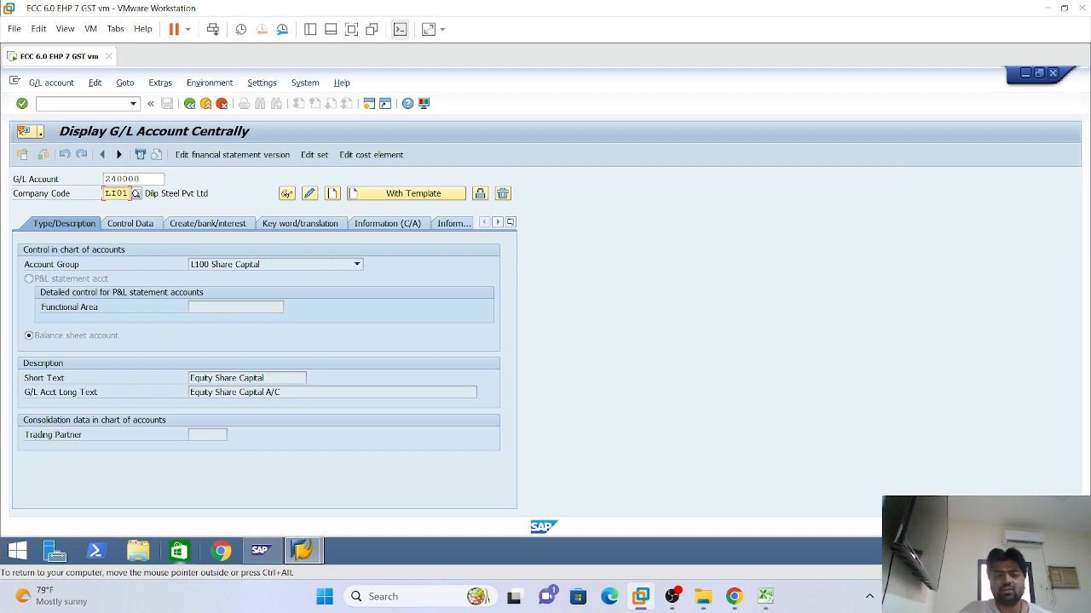
pyautogui.moveTo(142, 178); pyautogui.dragTo(96, 178)
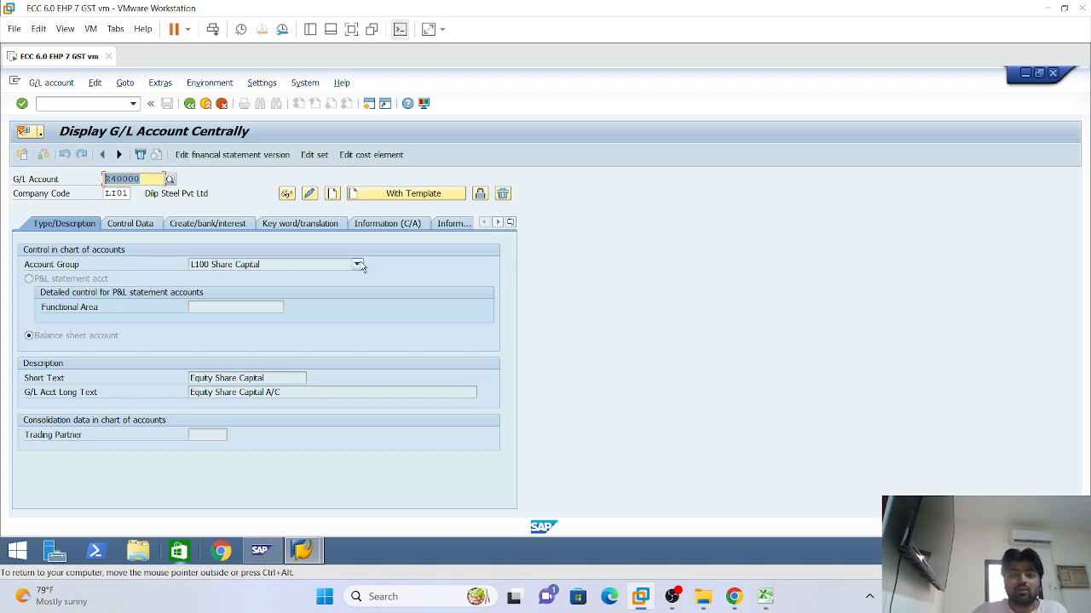
# Dismiss the reference account prompts and display account 240000 for company code LI01
pyautogui.click(210, 226)
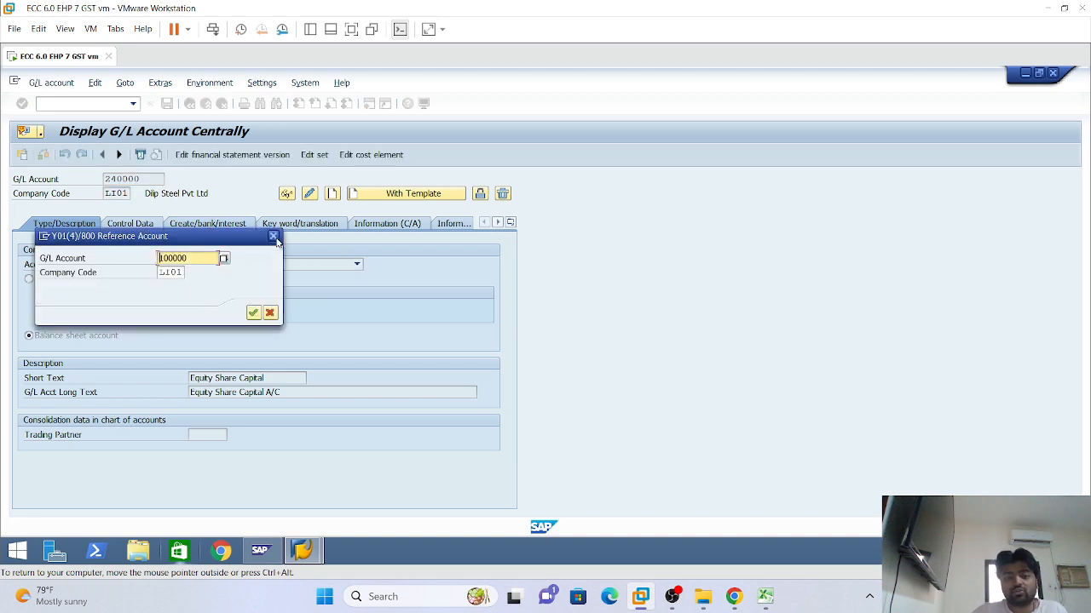
pyautogui.click(273, 236)
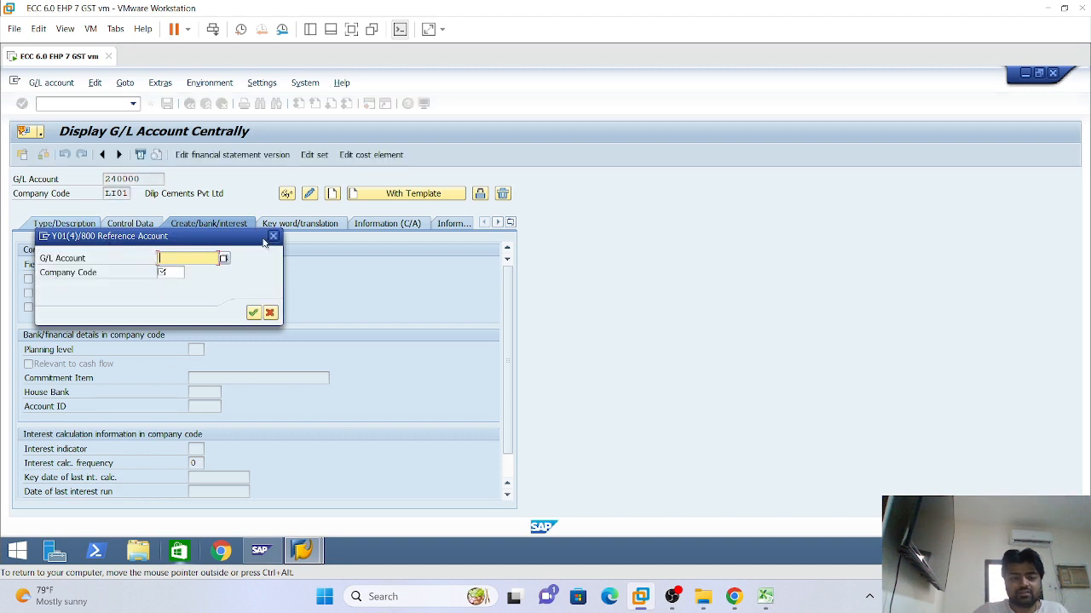
pyautogui.click(271, 237)
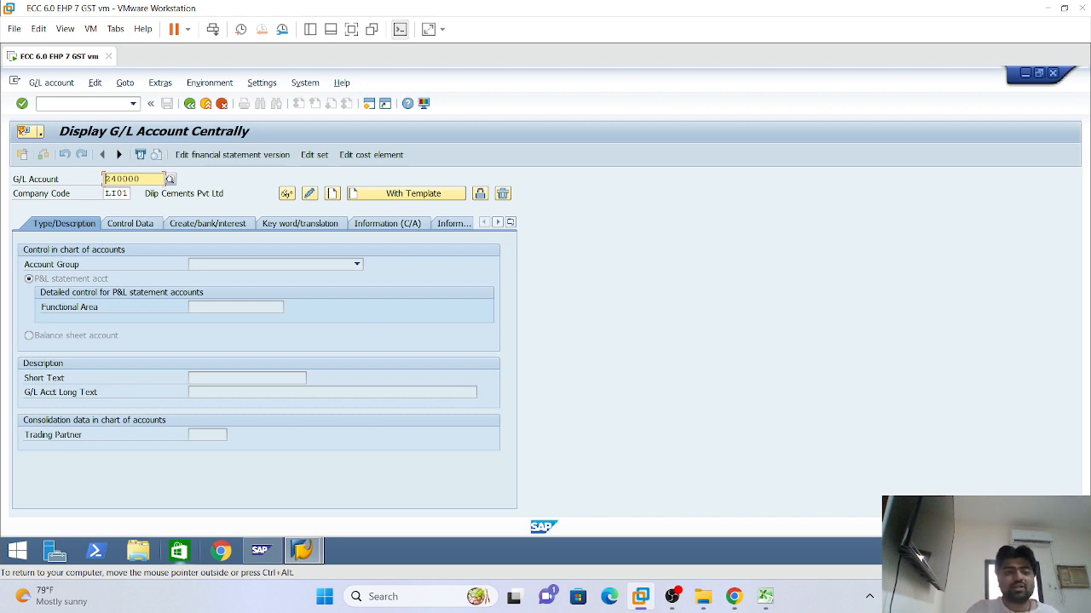
pyautogui.click(102, 181)
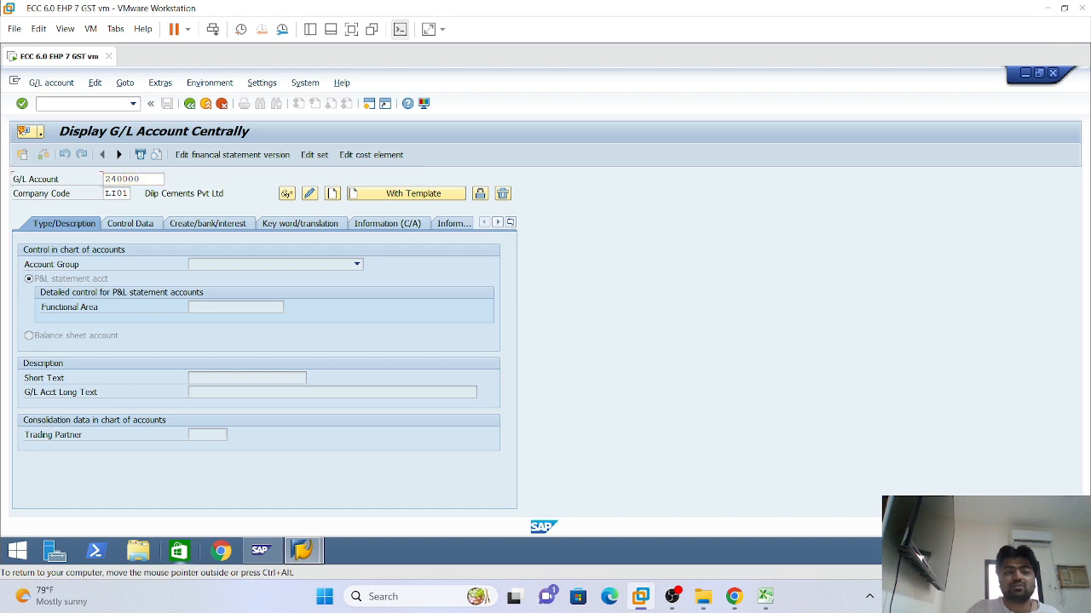
pyautogui.moveTo(101, 180); pyautogui.dragTo(139, 180)
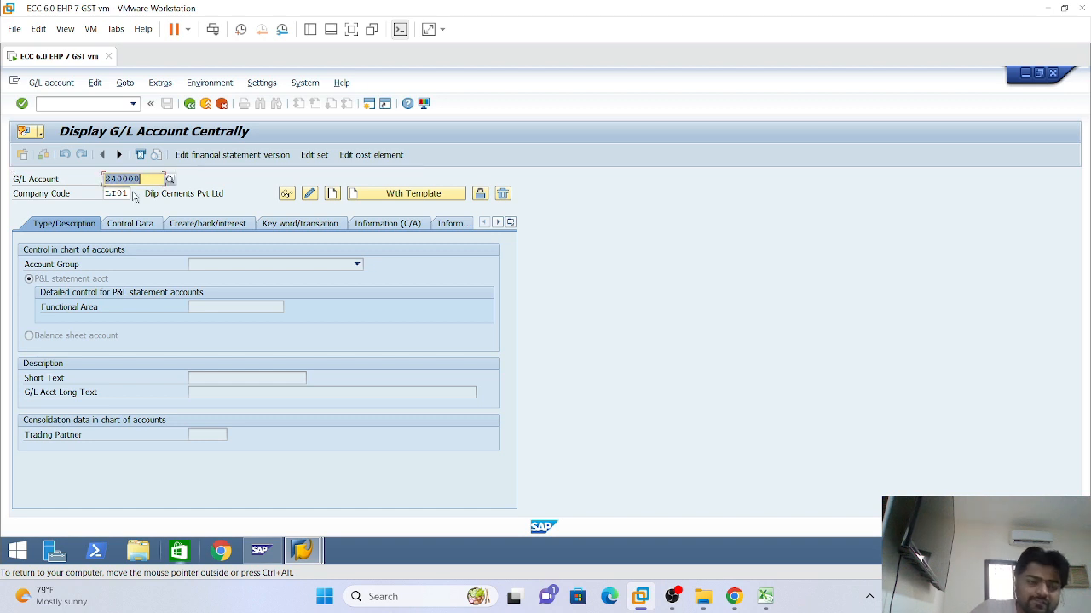
pyautogui.click(116, 194)
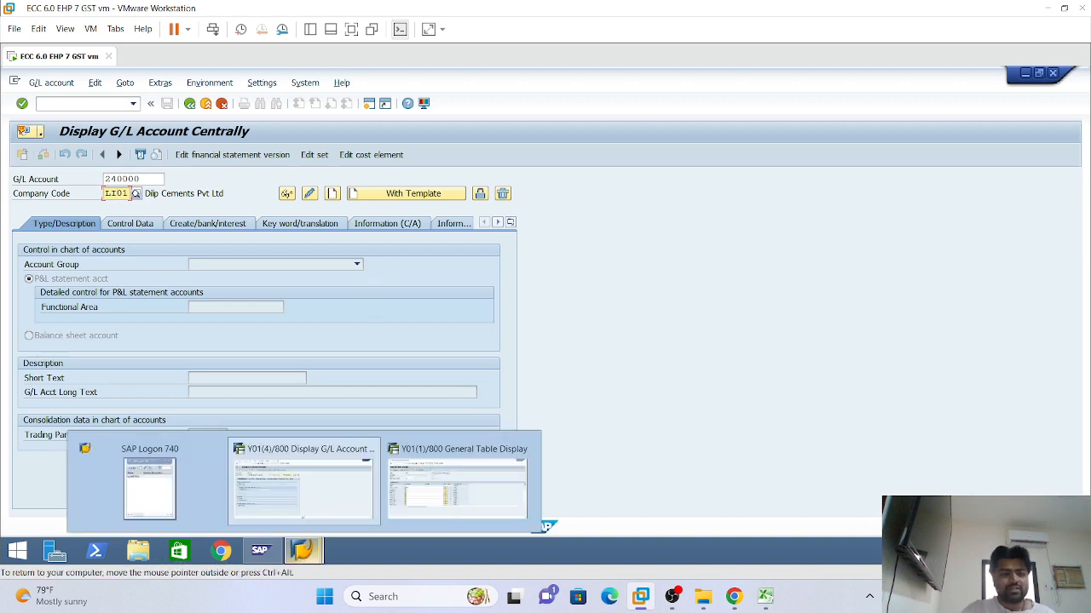
pyautogui.click(123, 178)
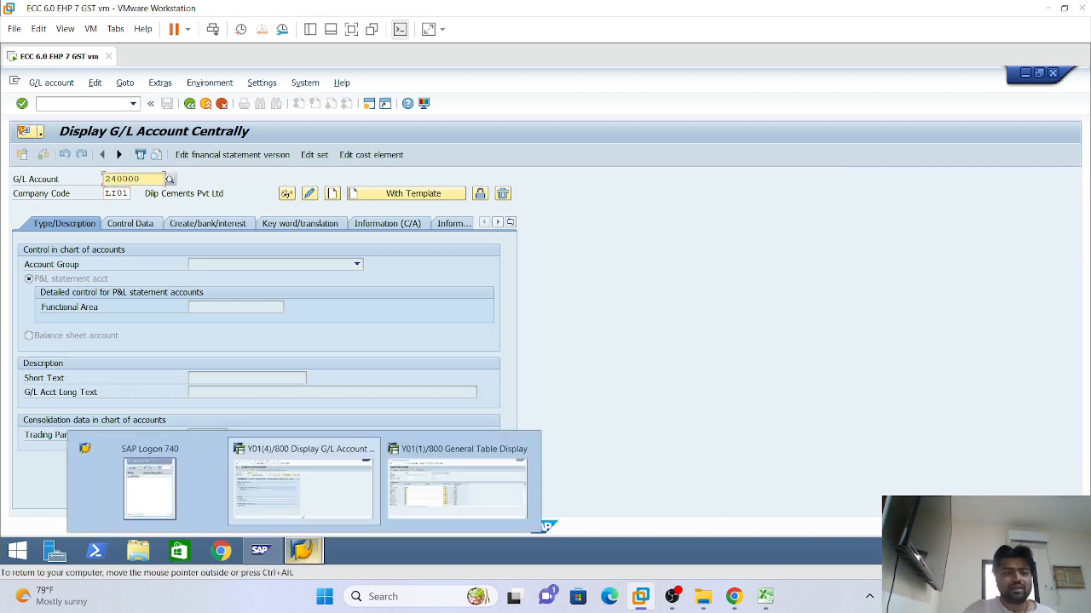
pyautogui.press('Tab')
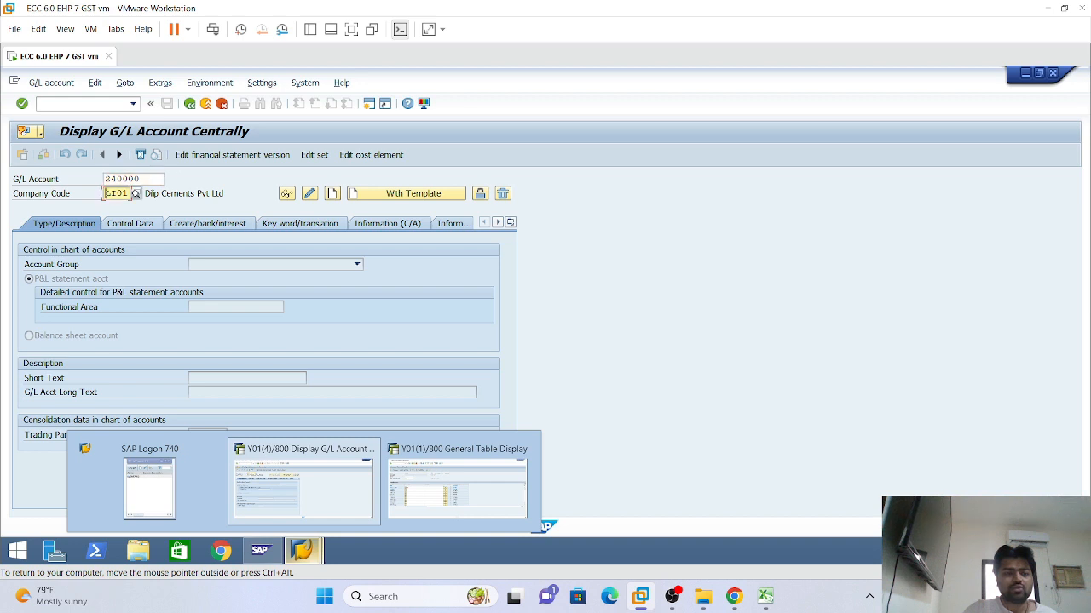
# Create 240000 as a balance sheet account in group A240 Cash & Bank
pyautogui.click(333, 194)
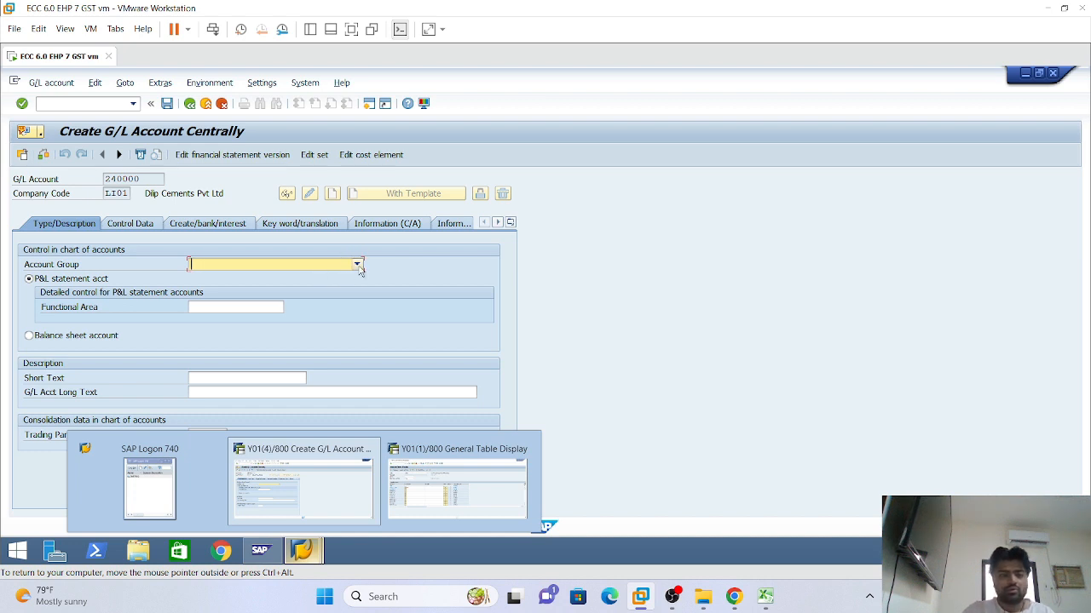
pyautogui.click(29, 336)
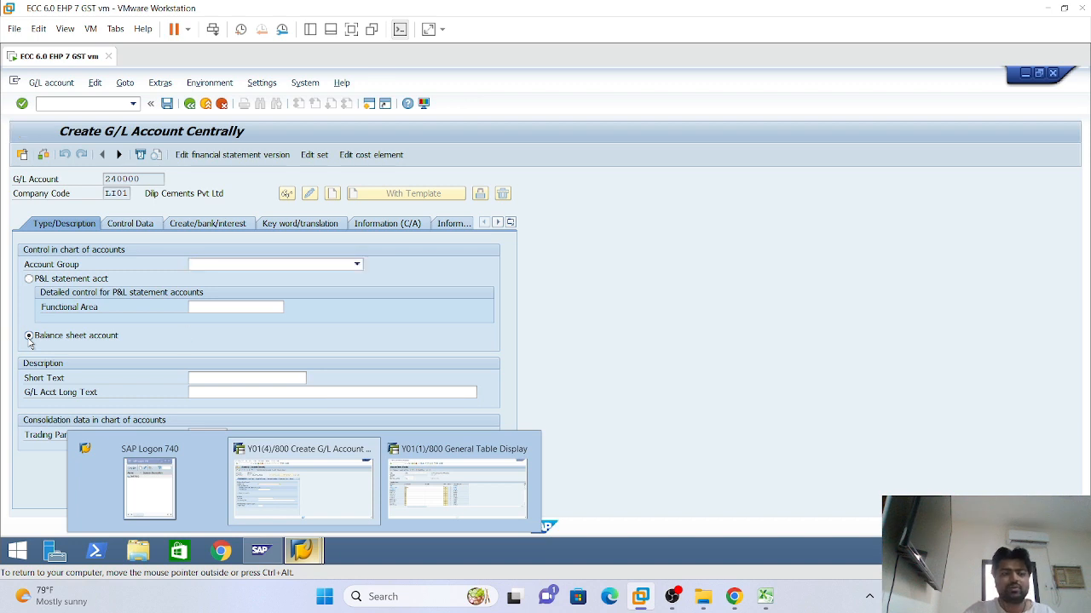
pyautogui.click(356, 265)
pyautogui.click(223, 333)
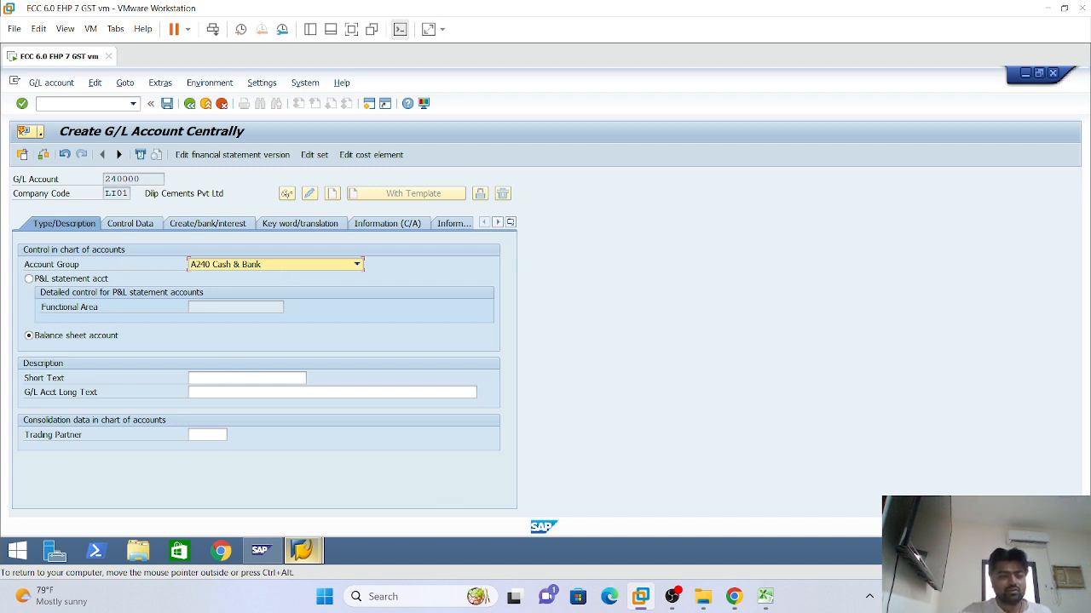
# Enter 'Cash A/C' as both the short text and long text
pyautogui.click(255, 377)
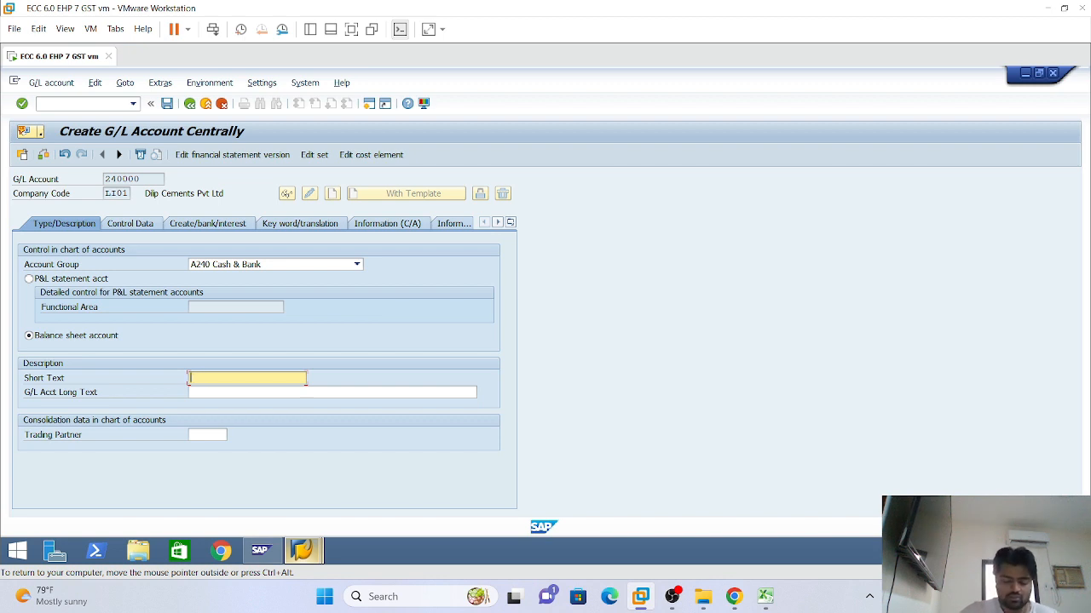
pyautogui.write('Cash A.C')
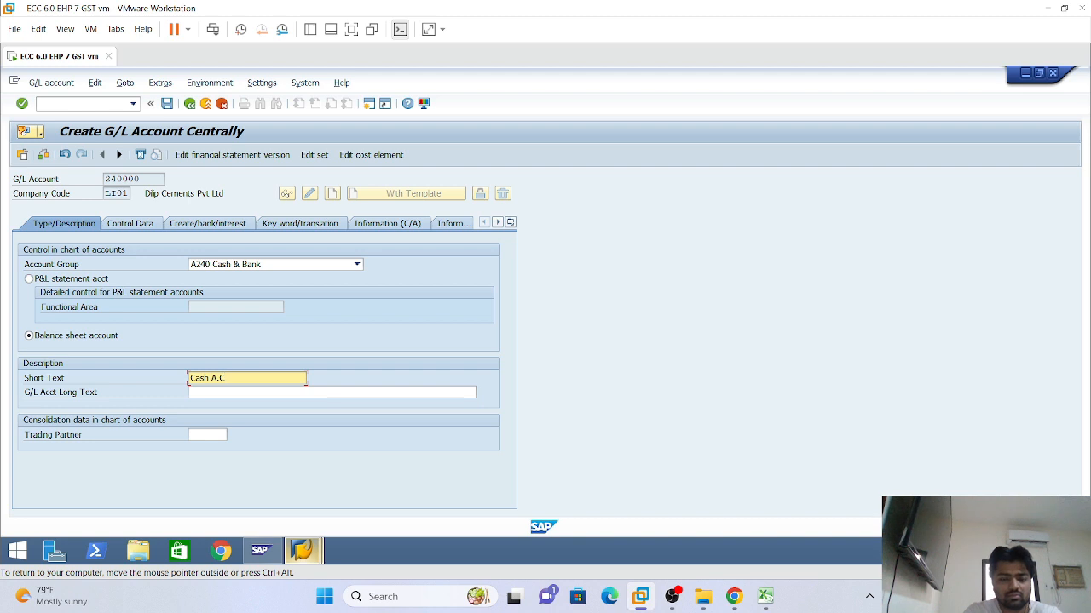
pyautogui.press('BackSpace')
pyautogui.press('BackSpace')
pyautogui.write('/C')
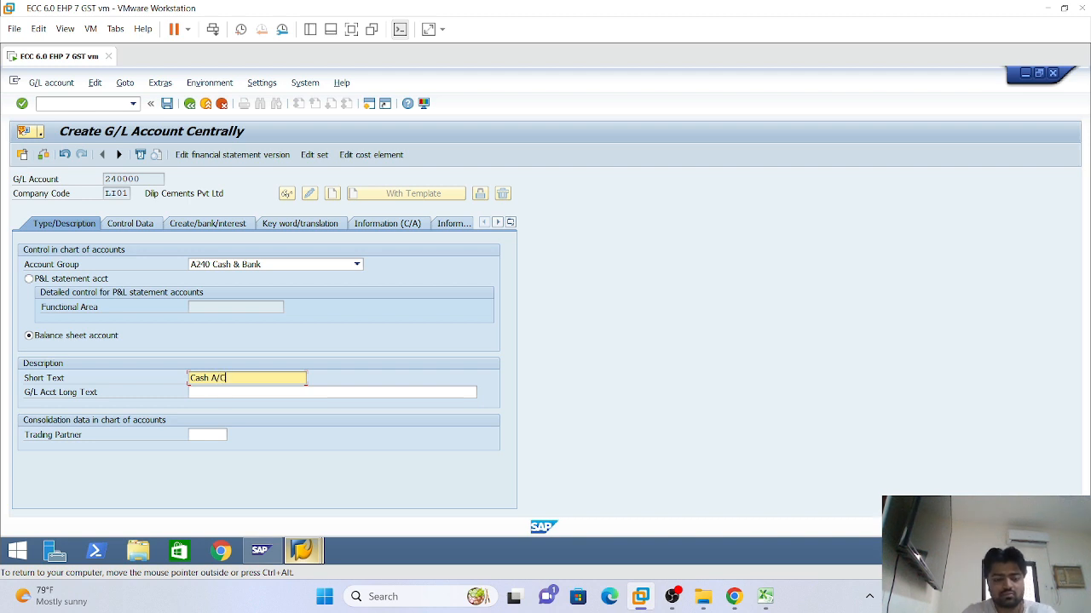
pyautogui.press('Tab')
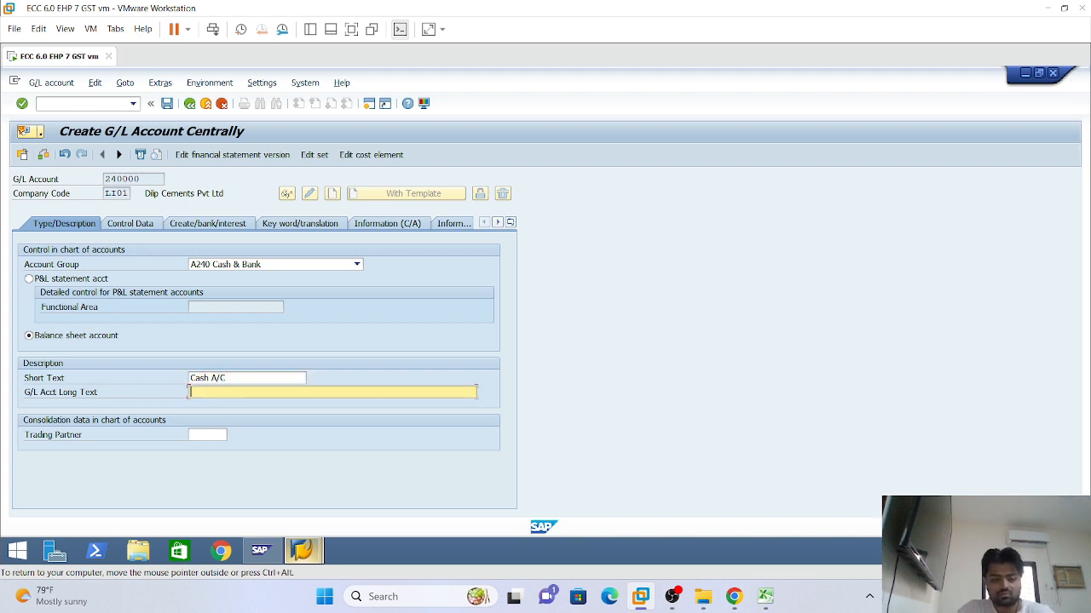
pyautogui.write('Cash A/C')
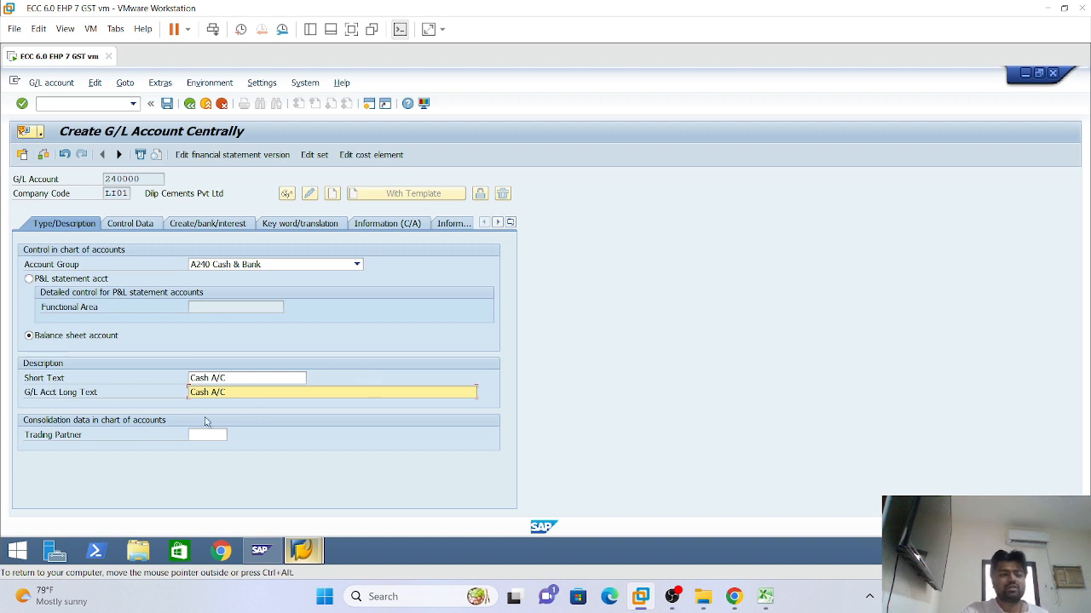
pyautogui.click(131, 224)
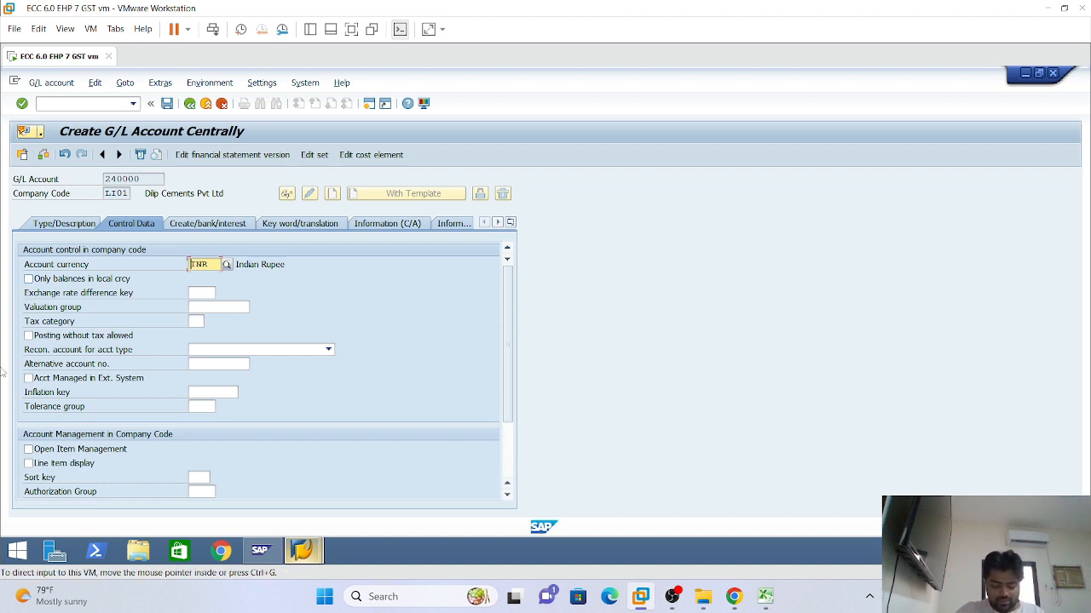
# Enable line item display and set sort key 027 (Value date) for account 240000
pyautogui.click(28, 464)
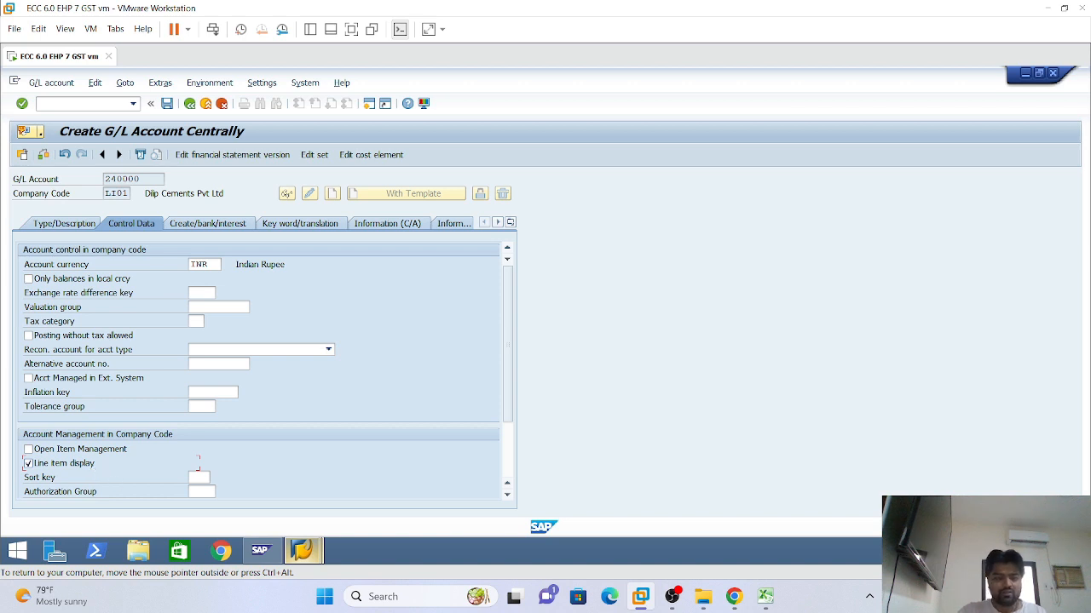
pyautogui.click(197, 478)
pyautogui.write('027')
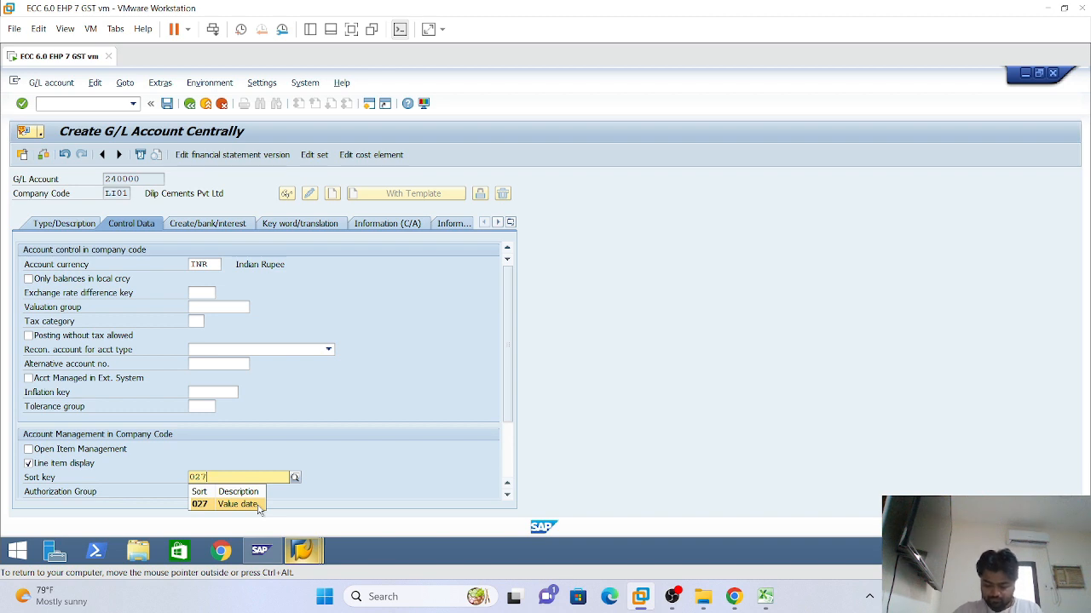
pyautogui.click(247, 505)
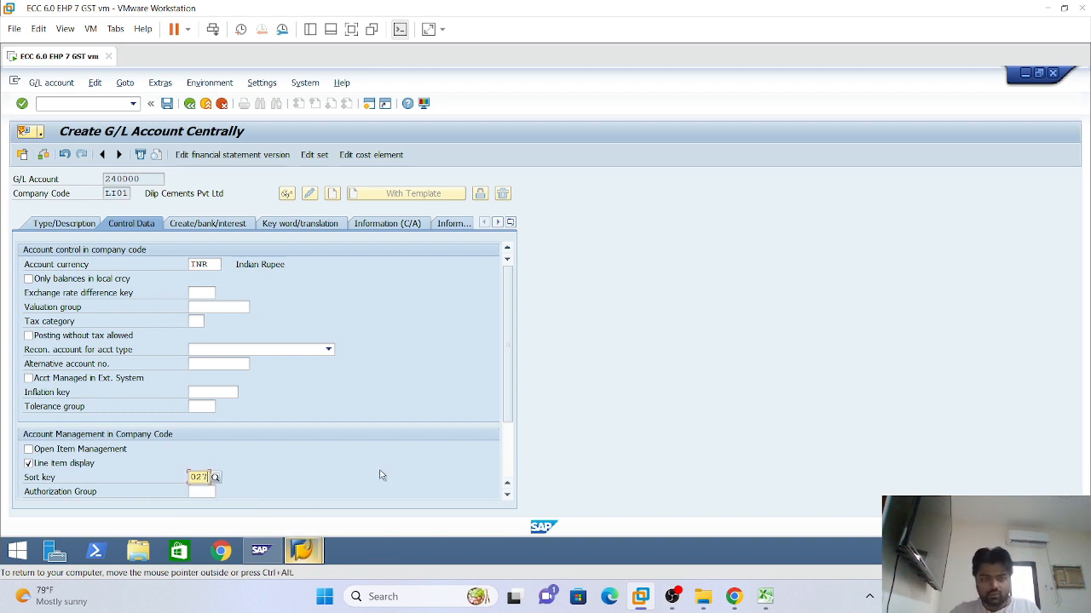
pyautogui.press('Return')
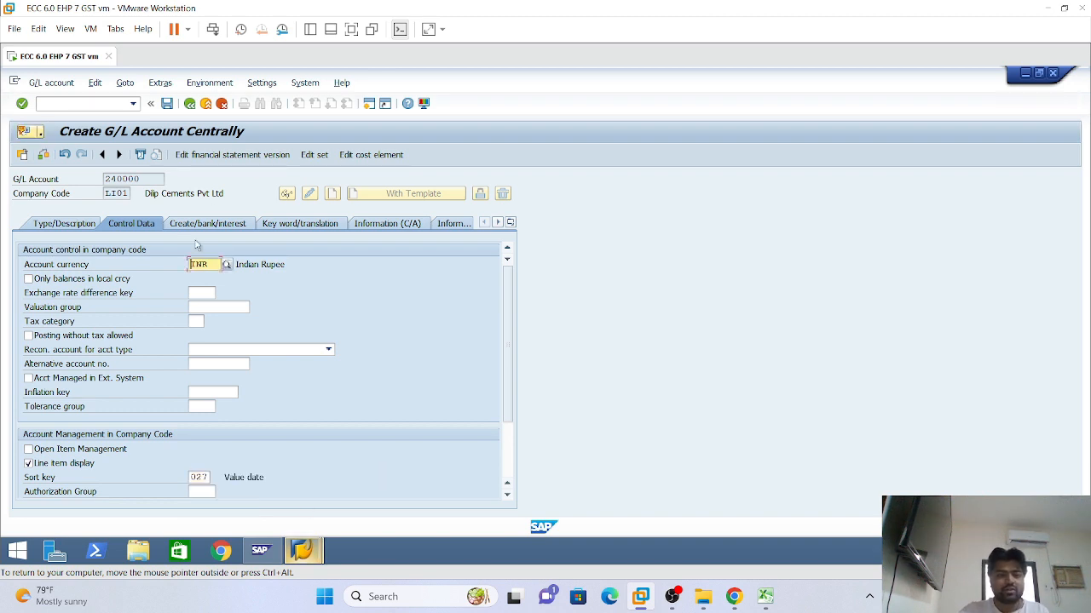
pyautogui.click(198, 227)
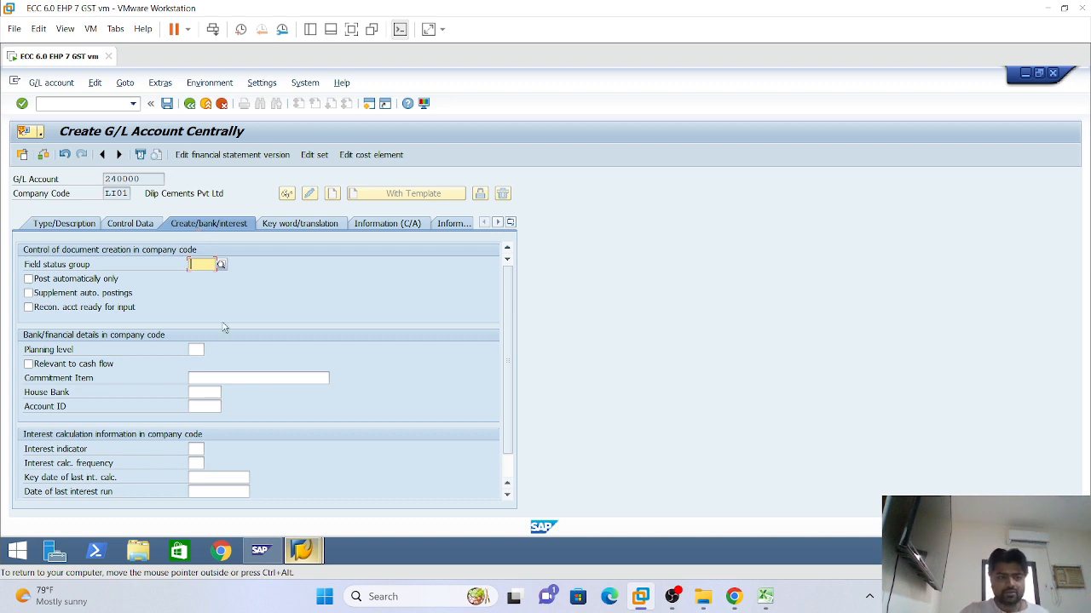
# Set field status group G005, mark account 240000 relevant to cash flow, and save
pyautogui.press('BackSpace')
pyautogui.press('Down')
pyautogui.press('Escape')
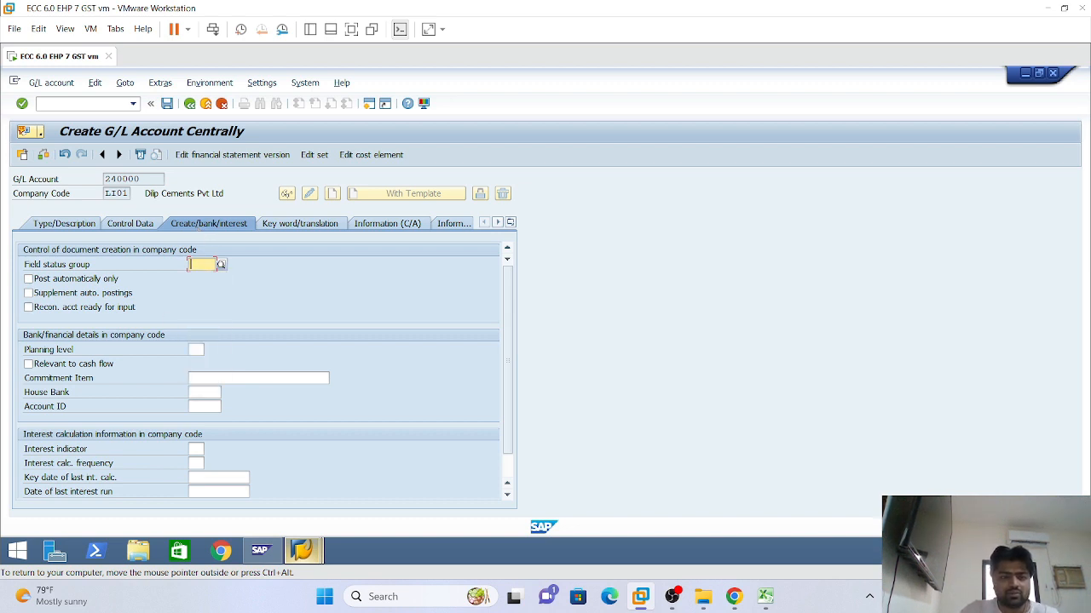
pyautogui.write('g005')
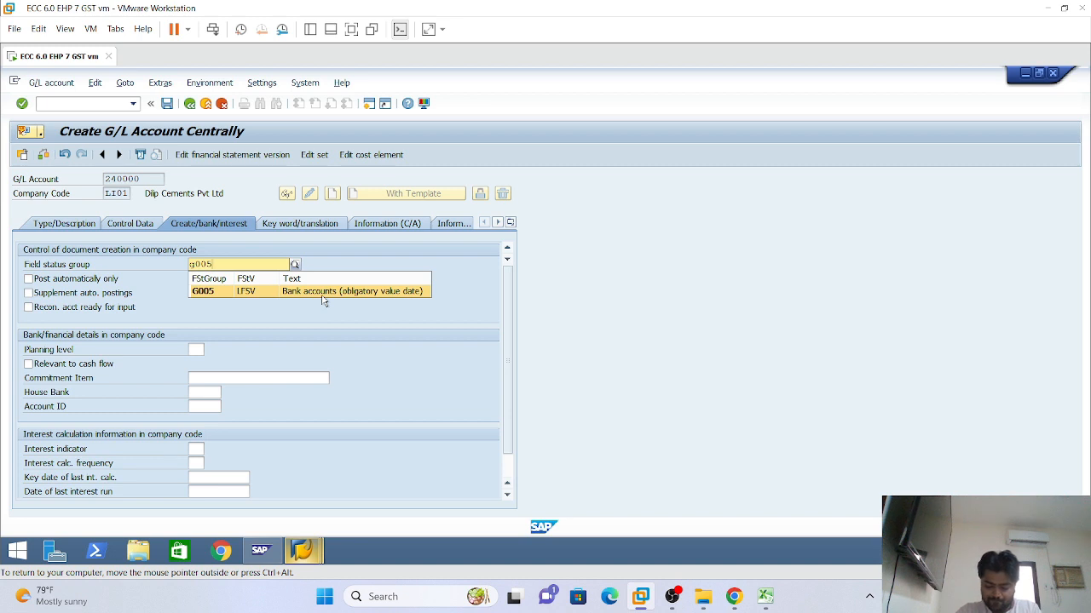
pyautogui.click(323, 294)
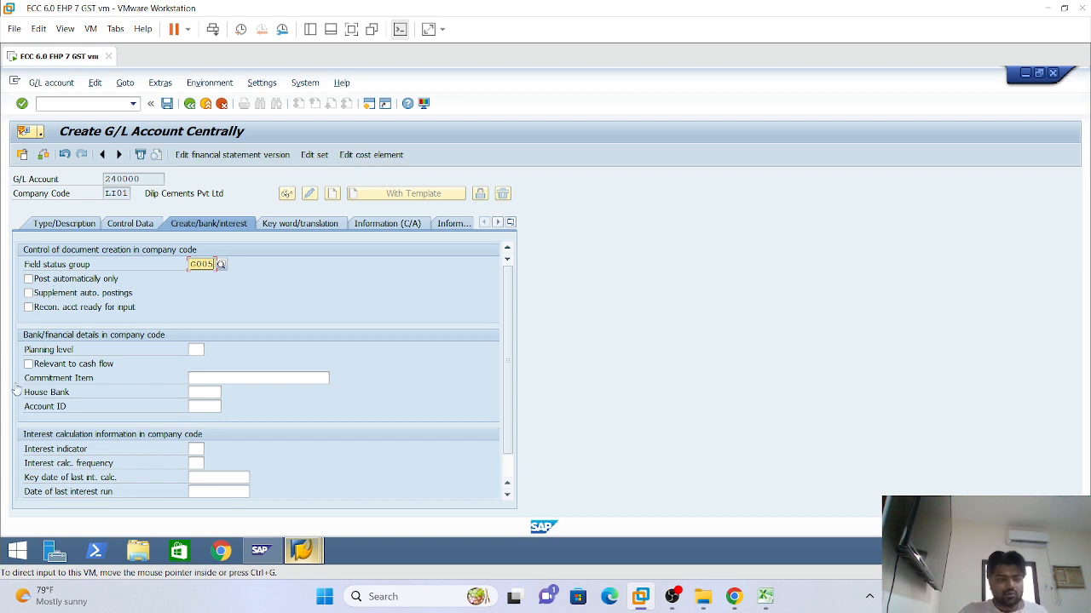
pyautogui.click(29, 365)
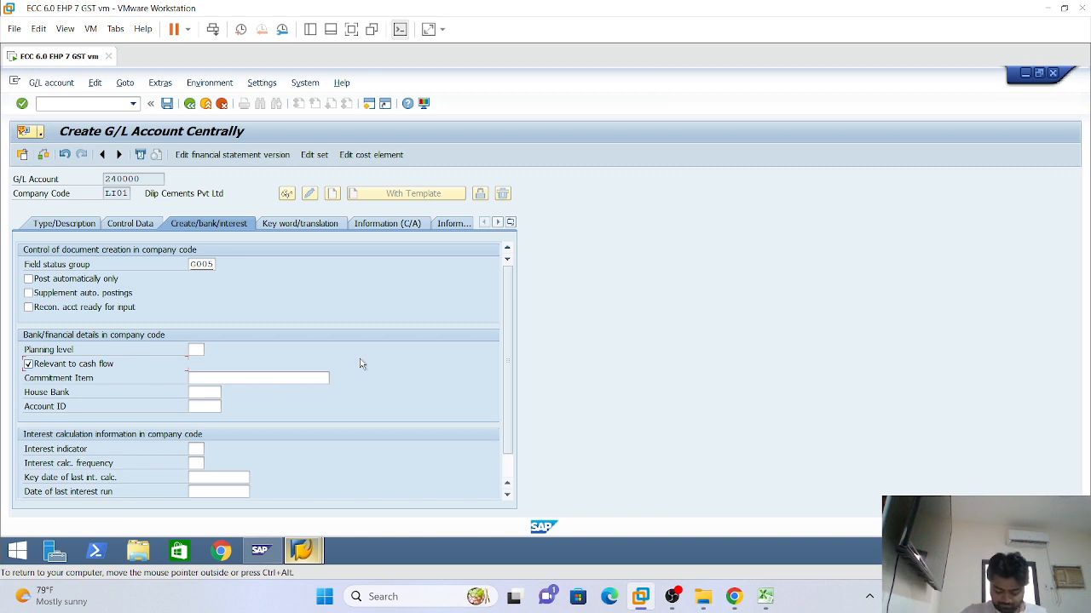
pyautogui.press('Return')
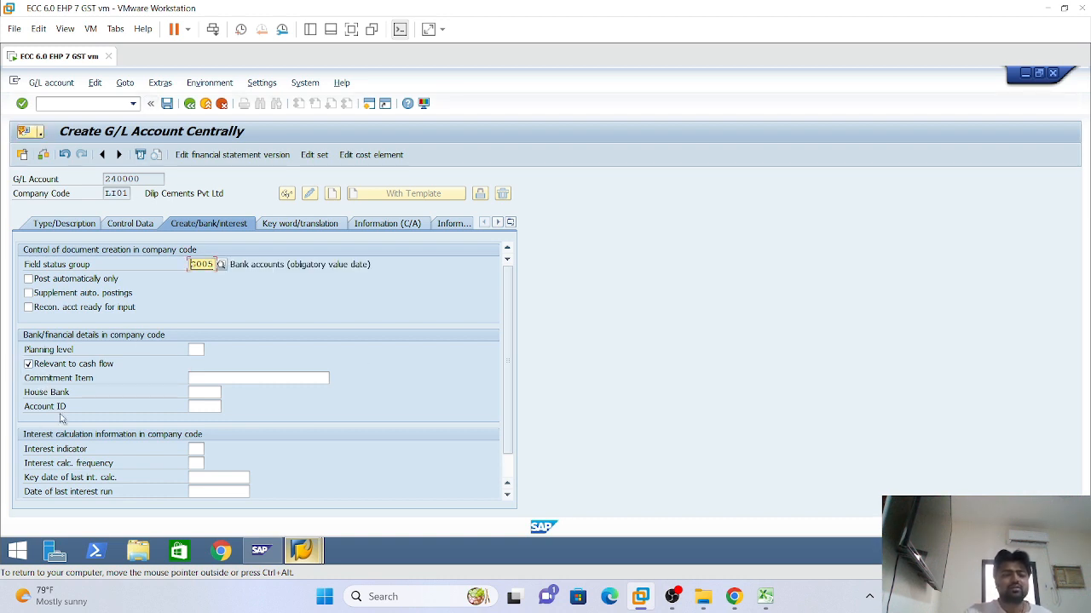
pyautogui.click(168, 103)
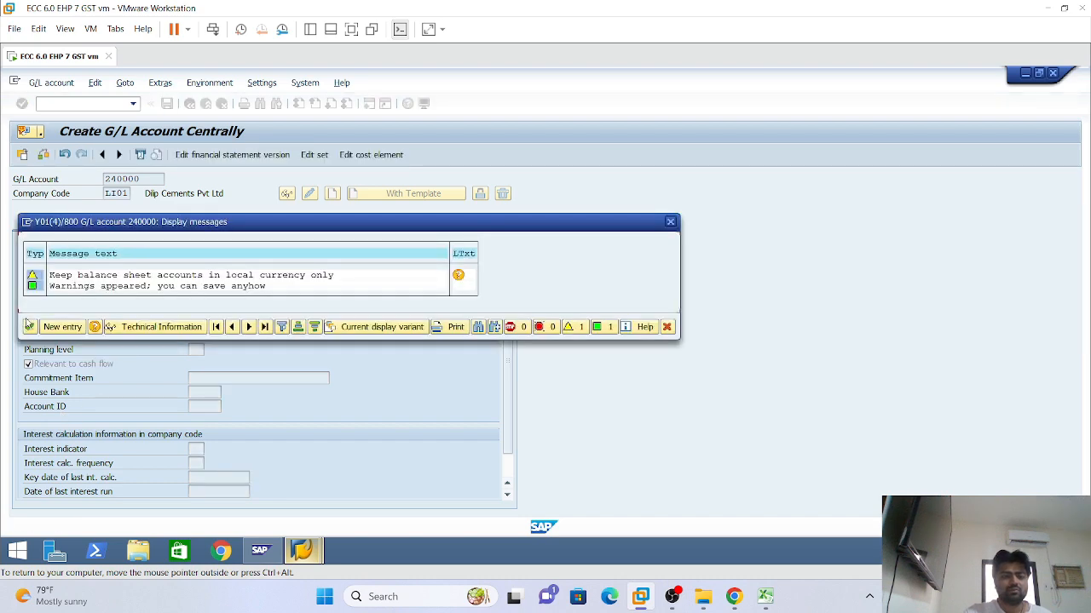
# Accept the balance-sheet currency warnings so account 240000 finishes saving in LI01
pyautogui.moveTo(231, 226); pyautogui.dragTo(387, 165)
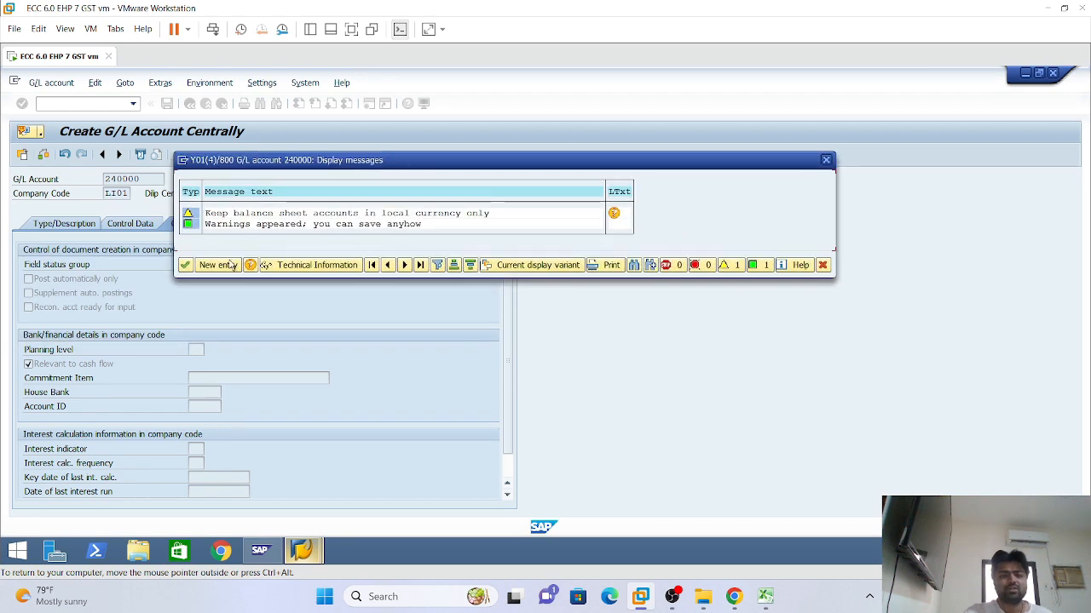
pyautogui.click(185, 265)
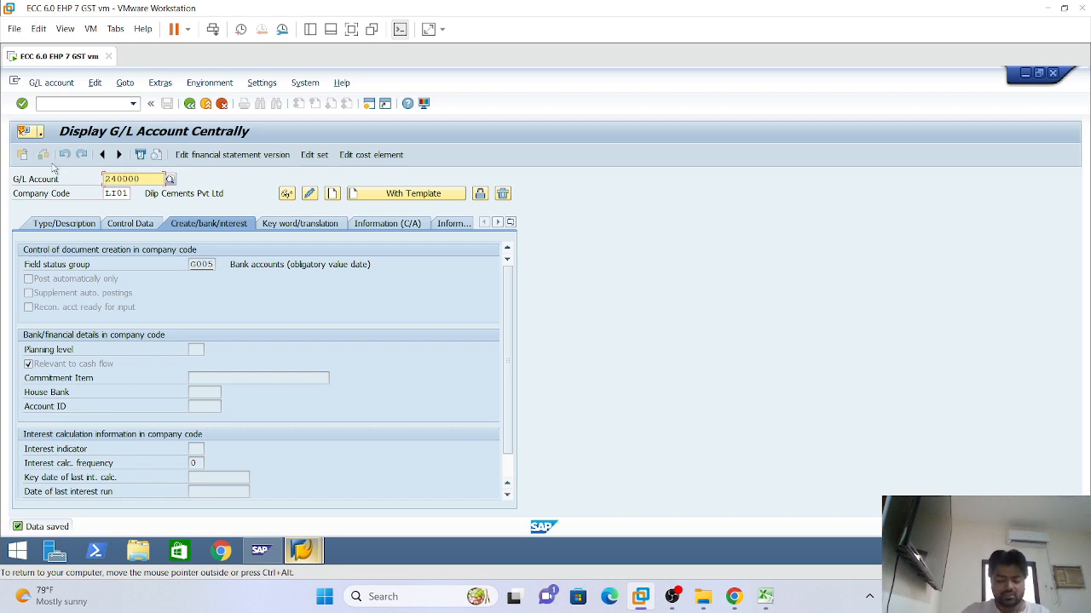
# Switch the company code from LI01 to LI02 for account 240000
pyautogui.rightClick(351, 10)
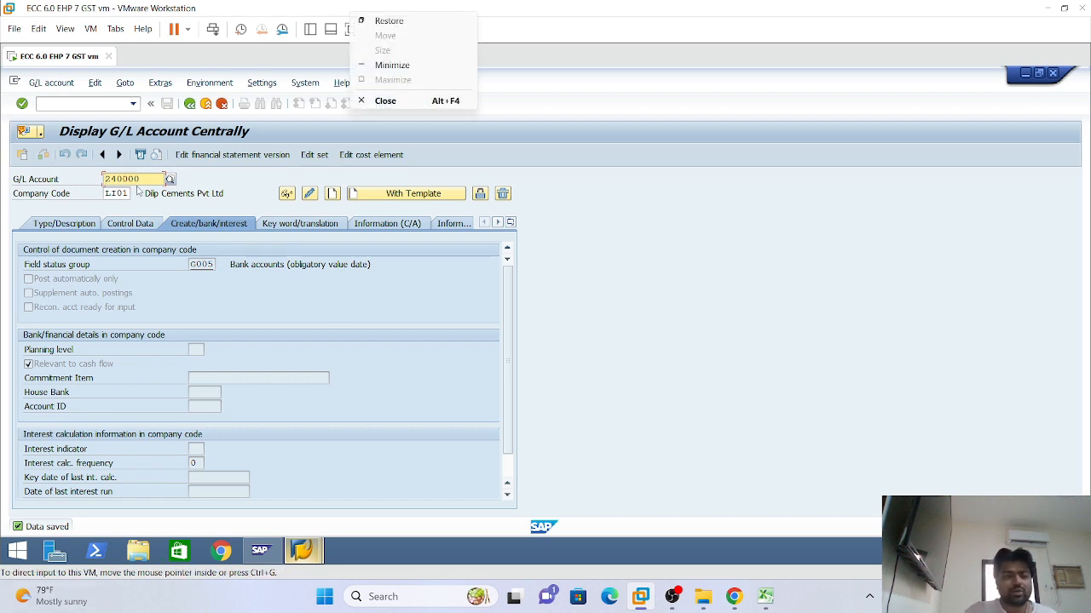
pyautogui.click(128, 193)
pyautogui.click(126, 194)
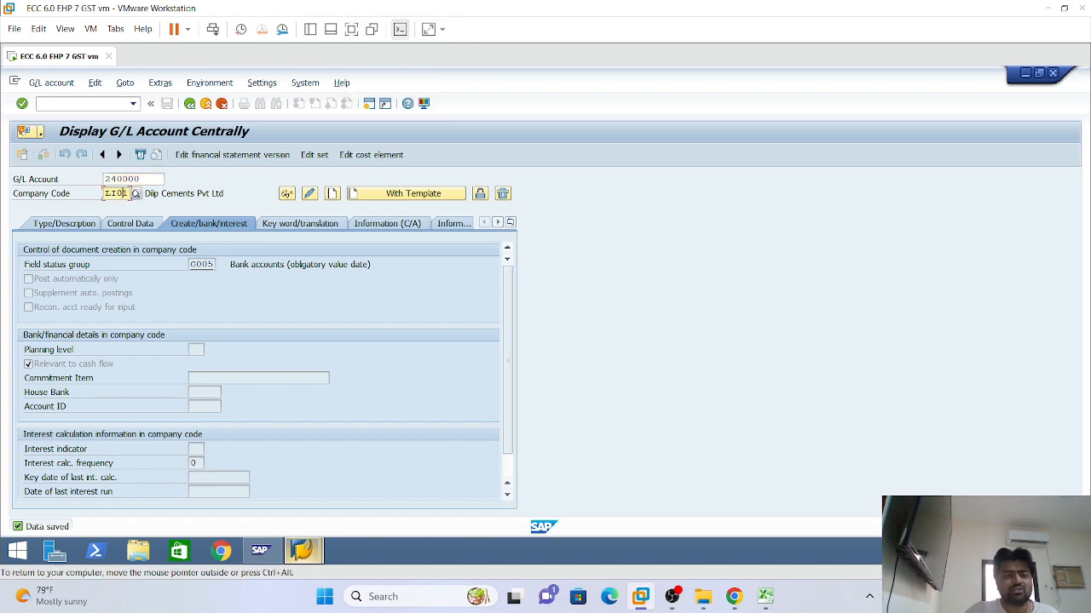
pyautogui.press('BackSpace')
pyautogui.write('2')
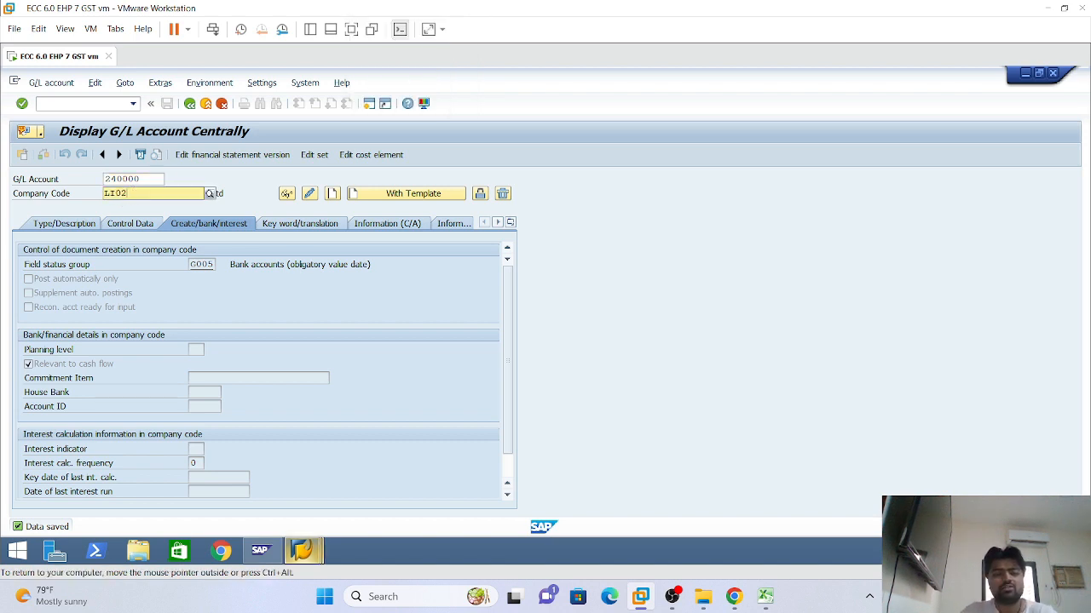
pyautogui.press('Return')
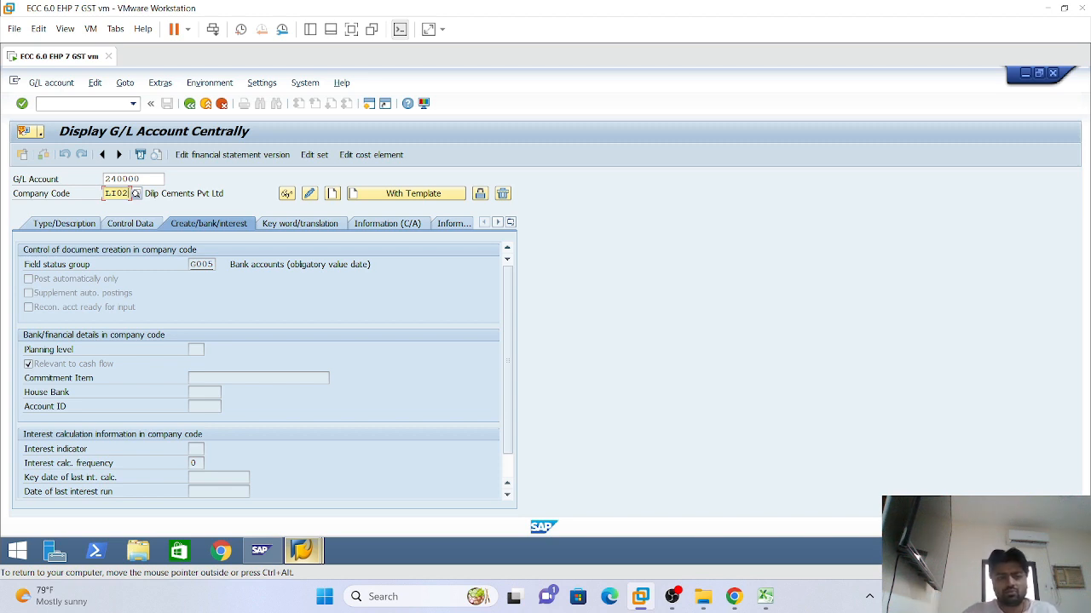
# Use account 240000 in company code LI01 as the reference template
pyautogui.click(377, 201)
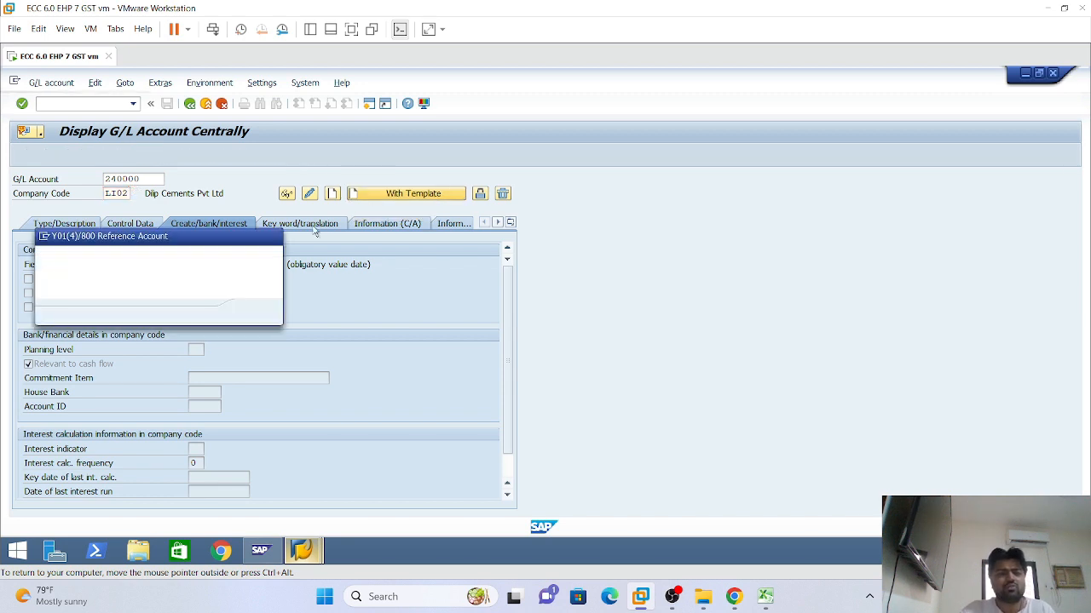
pyautogui.write('24')
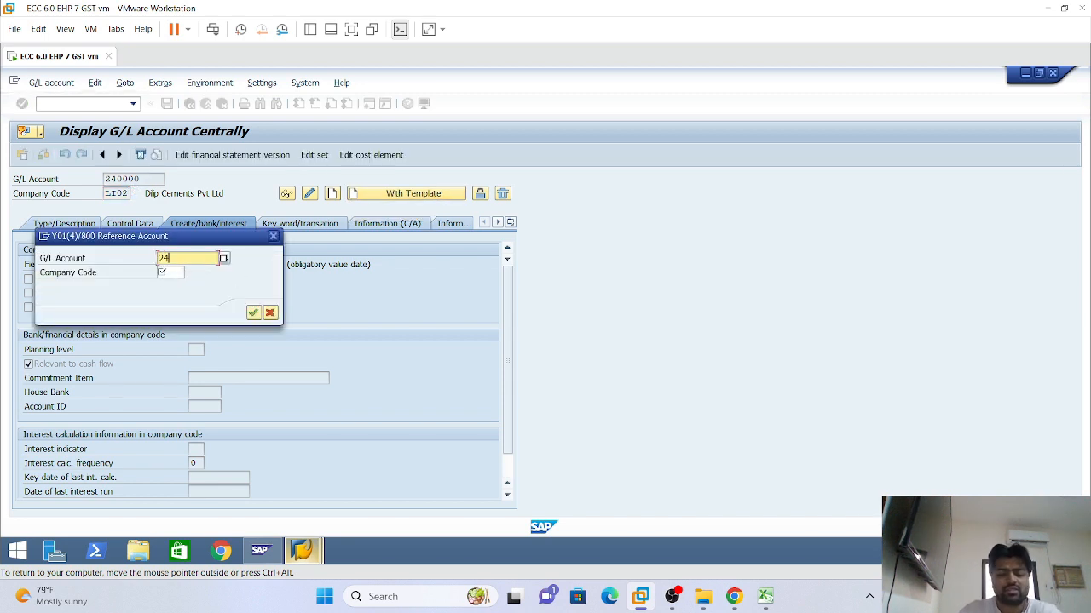
pyautogui.write('000')
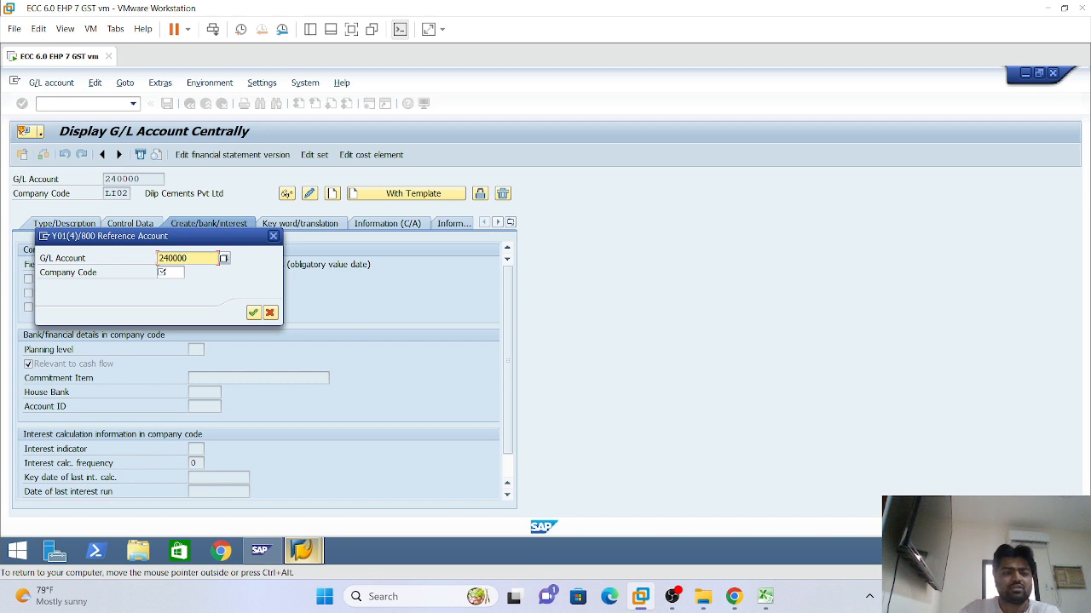
pyautogui.click(163, 273)
pyautogui.moveTo(200, 238); pyautogui.dragTo(269, 257)
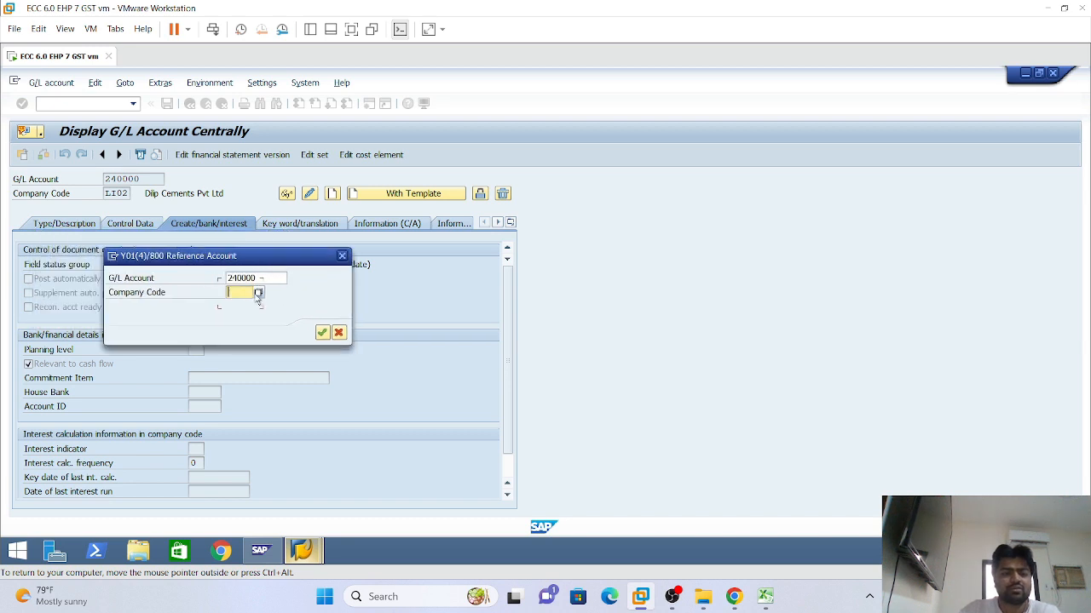
pyautogui.write('li01')
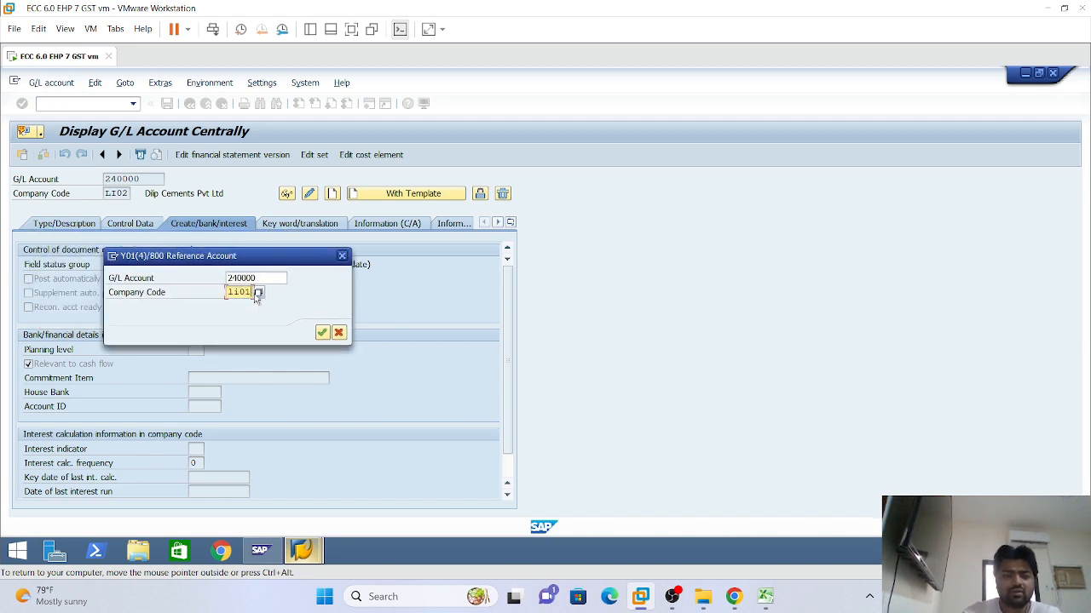
pyautogui.press('Return')
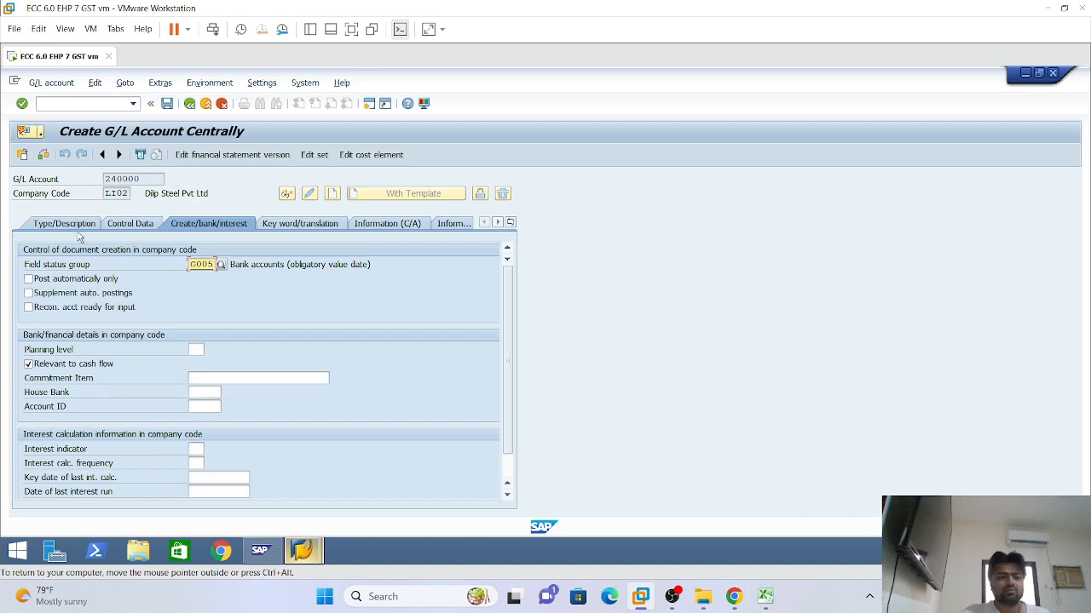
# Check the Type/Description data, then save Cash A/C 240000 in LI02, accepting the warning
pyautogui.click(78, 224)
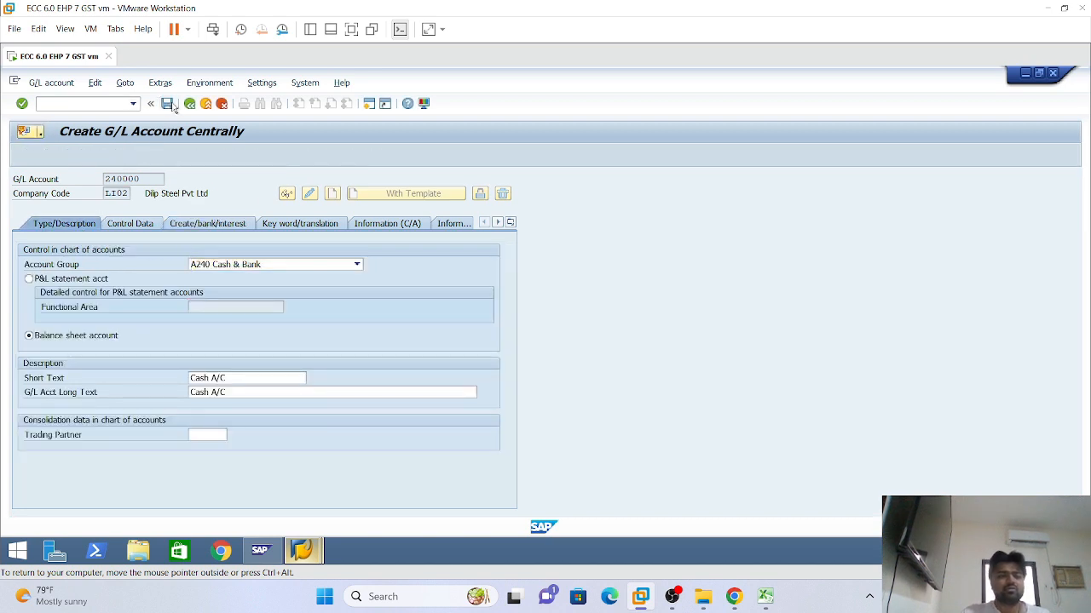
pyautogui.click(168, 104)
pyautogui.click(31, 331)
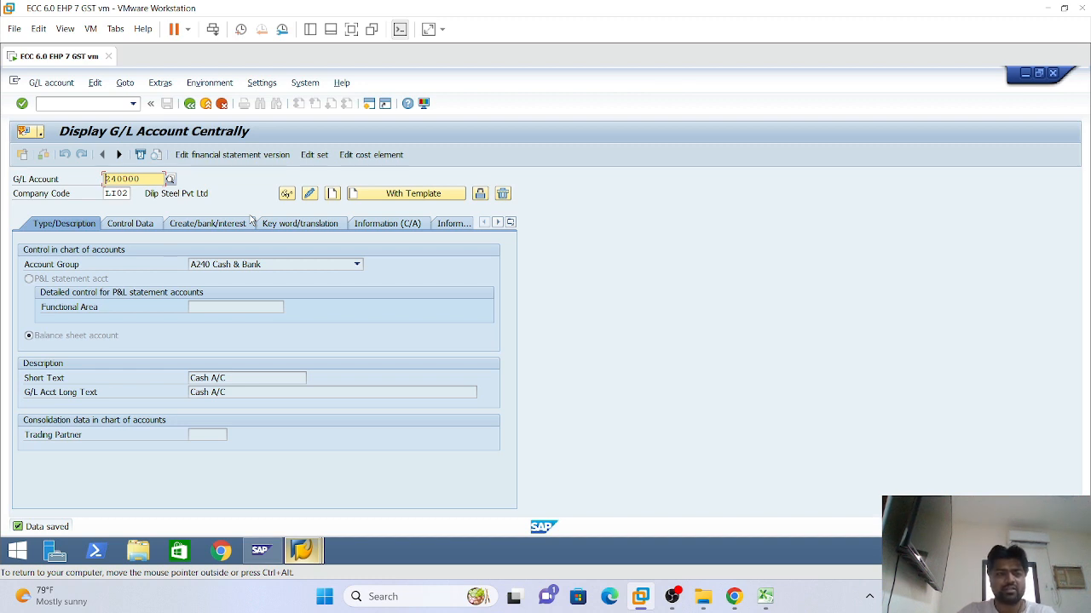
# Enter G/L account 320000 with company code LI01 and start creating it
pyautogui.write('3')
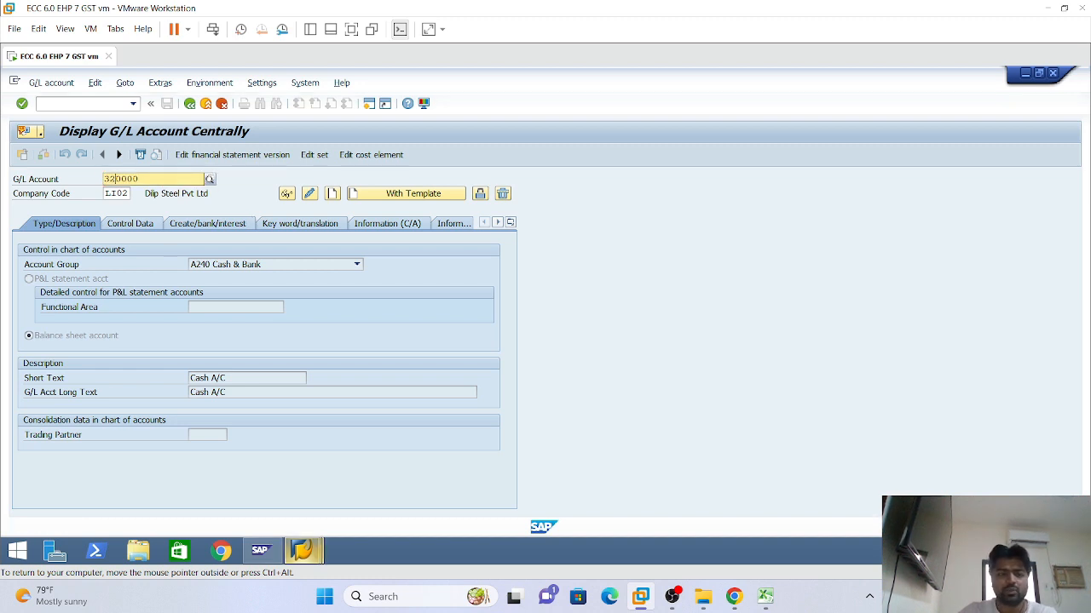
pyautogui.write('2')
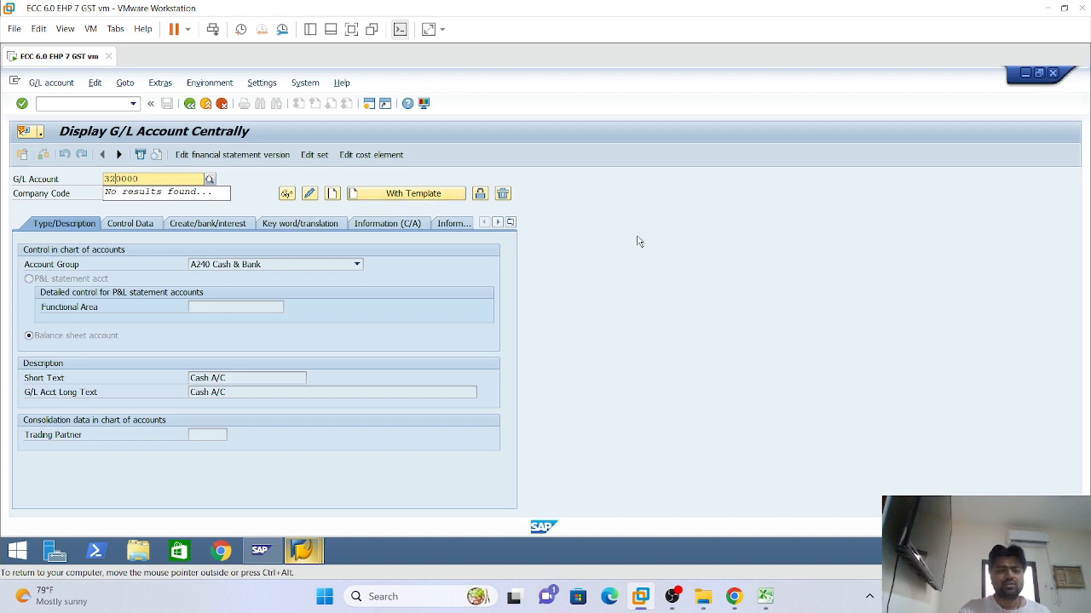
pyautogui.press('Return')
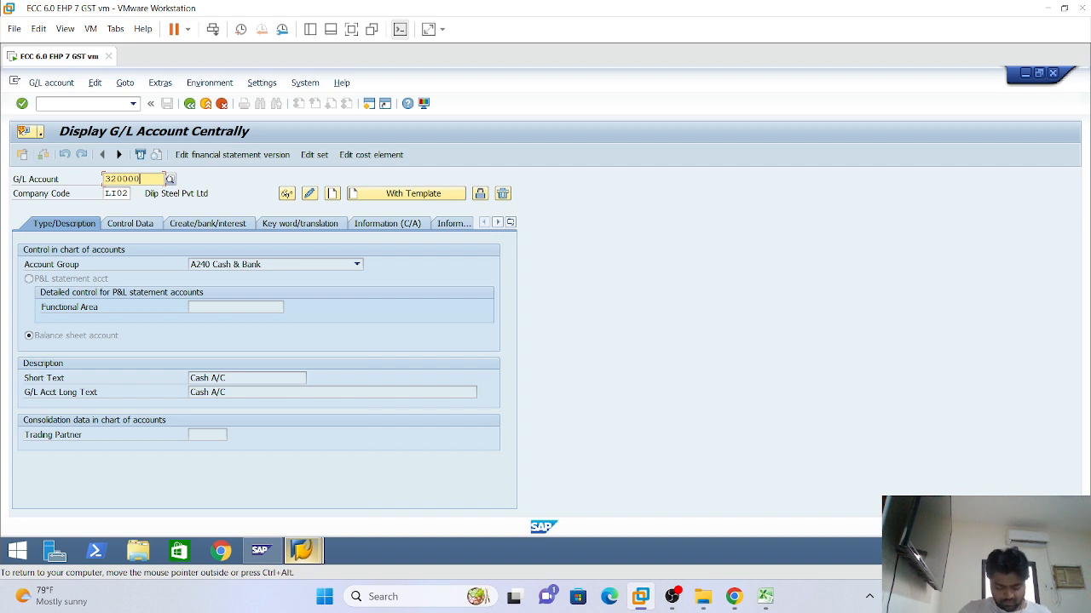
pyautogui.click(128, 194)
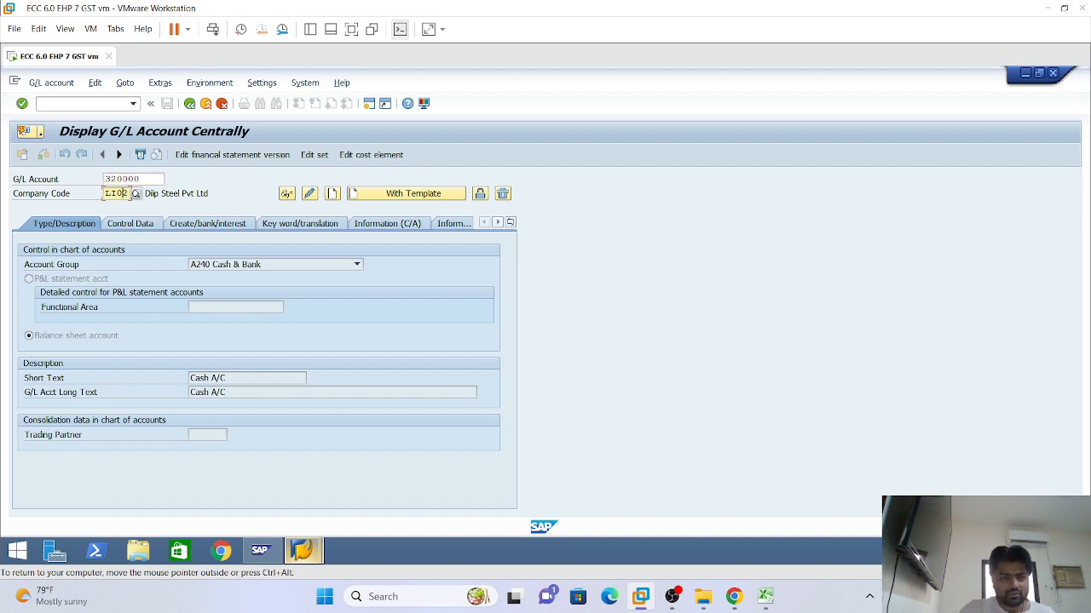
pyautogui.press('BackSpace')
pyautogui.write('1')
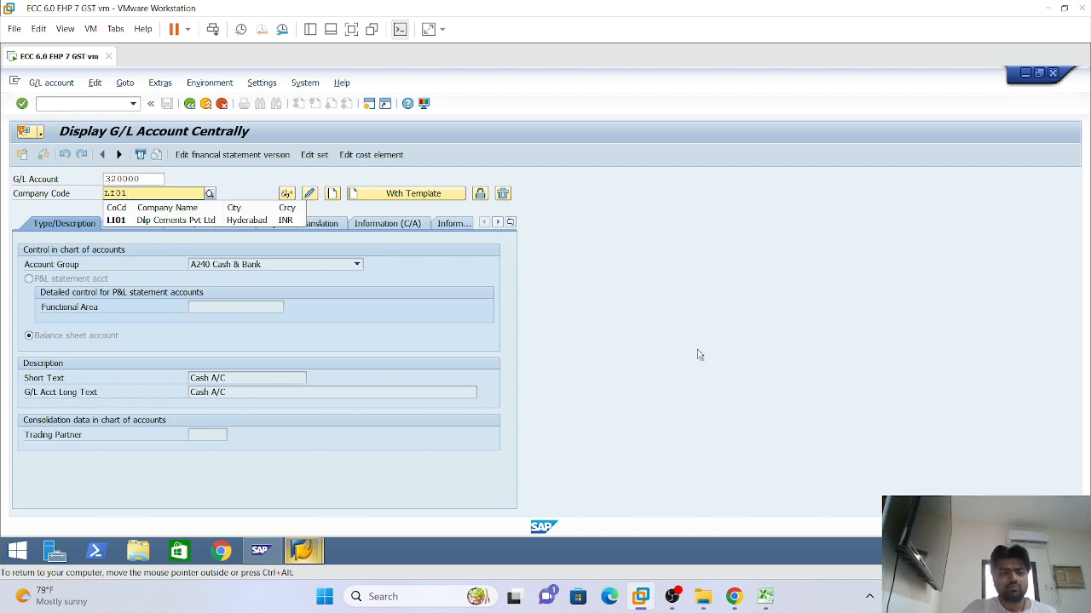
pyautogui.press('Return')
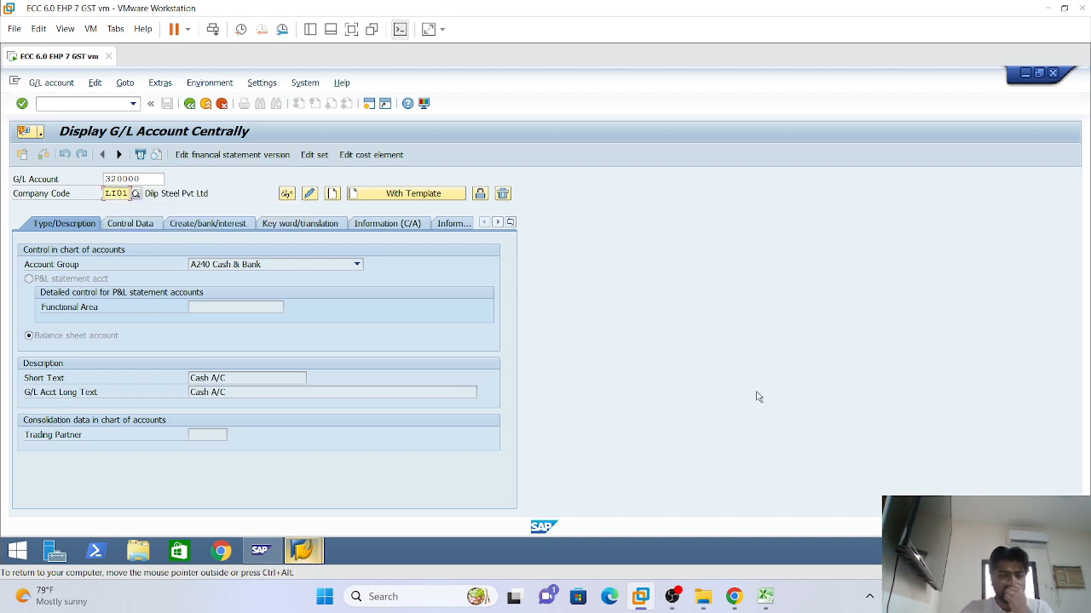
pyautogui.click(333, 195)
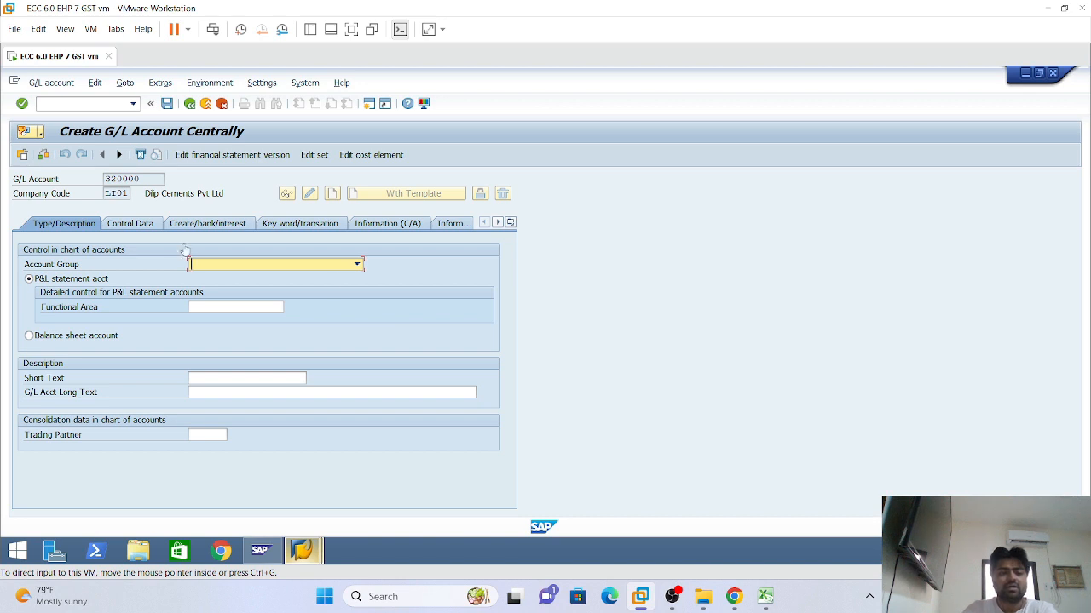
# Assign account group I320 Other Incomes and functional area LFIN to account 320000
pyautogui.click(357, 266)
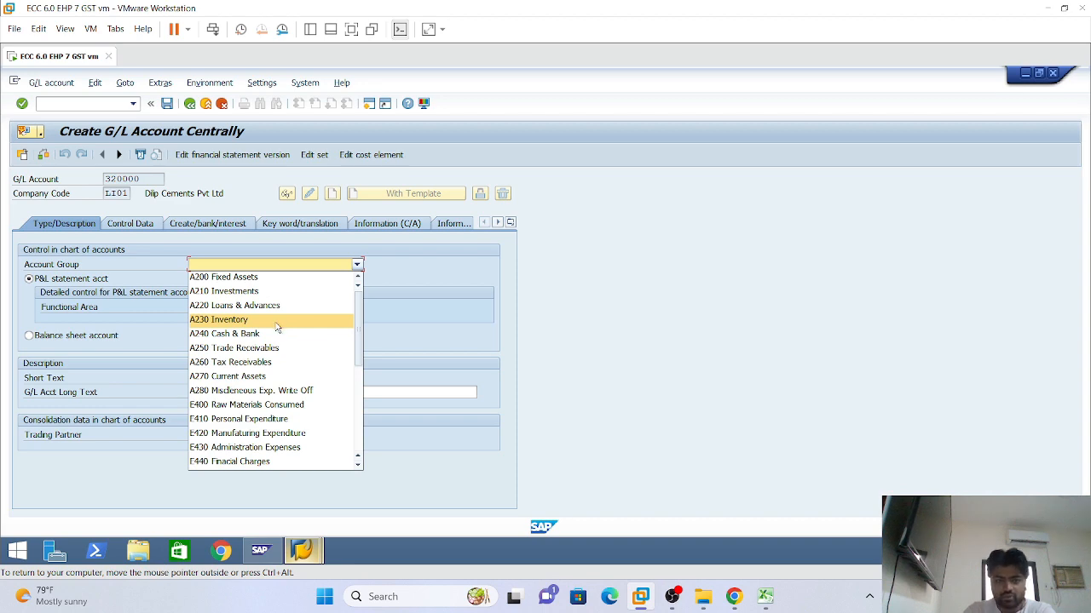
pyautogui.scroll(-1, 261, 435)
pyautogui.scroll(-5, 261, 436)
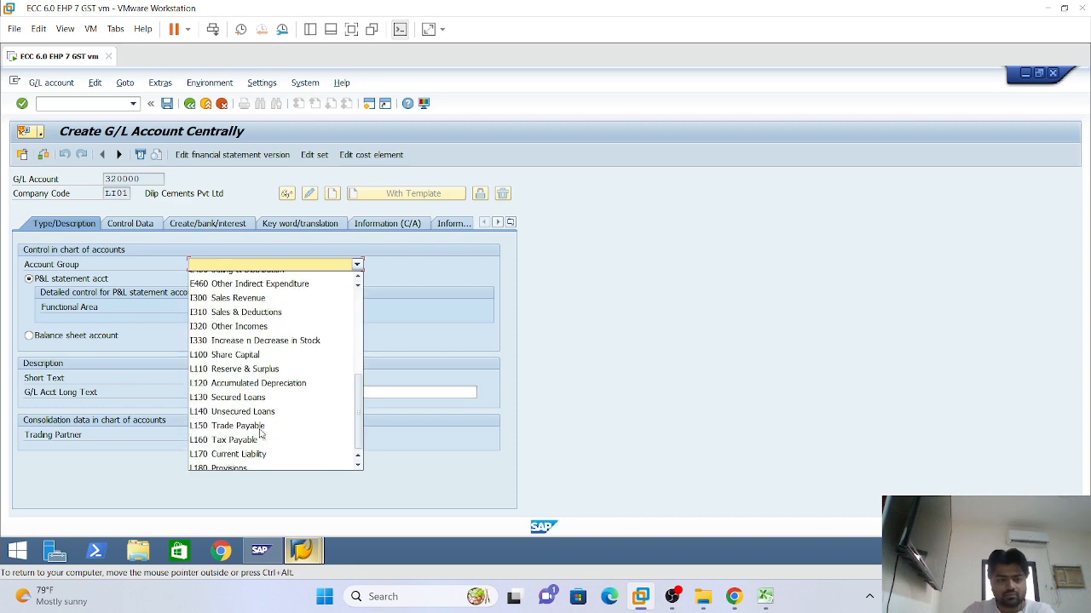
pyautogui.scroll(1, 244, 383)
pyautogui.scroll(1, 243, 383)
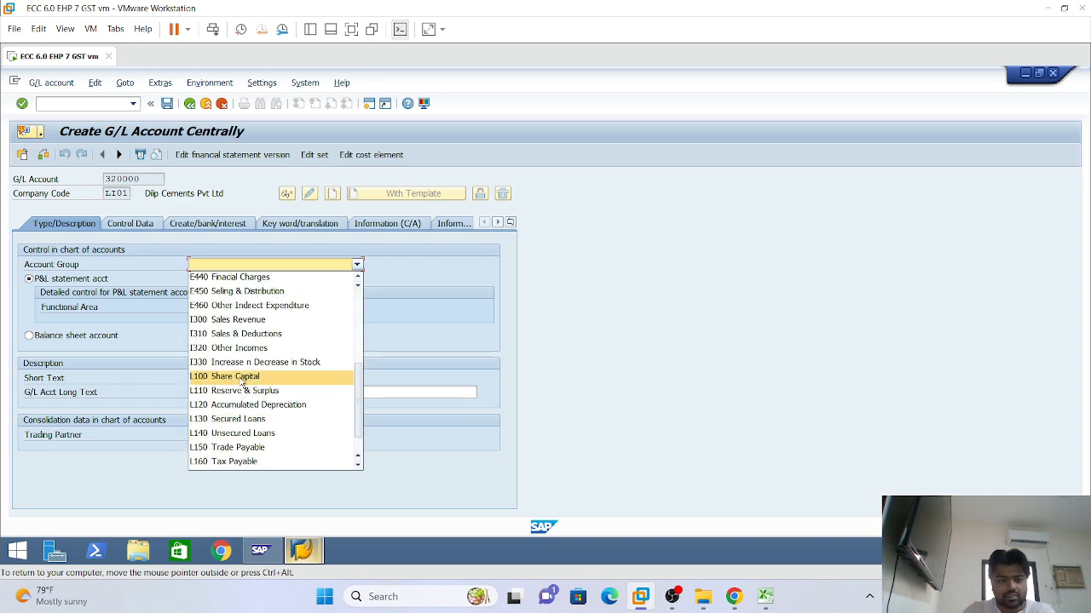
pyautogui.click(292, 349)
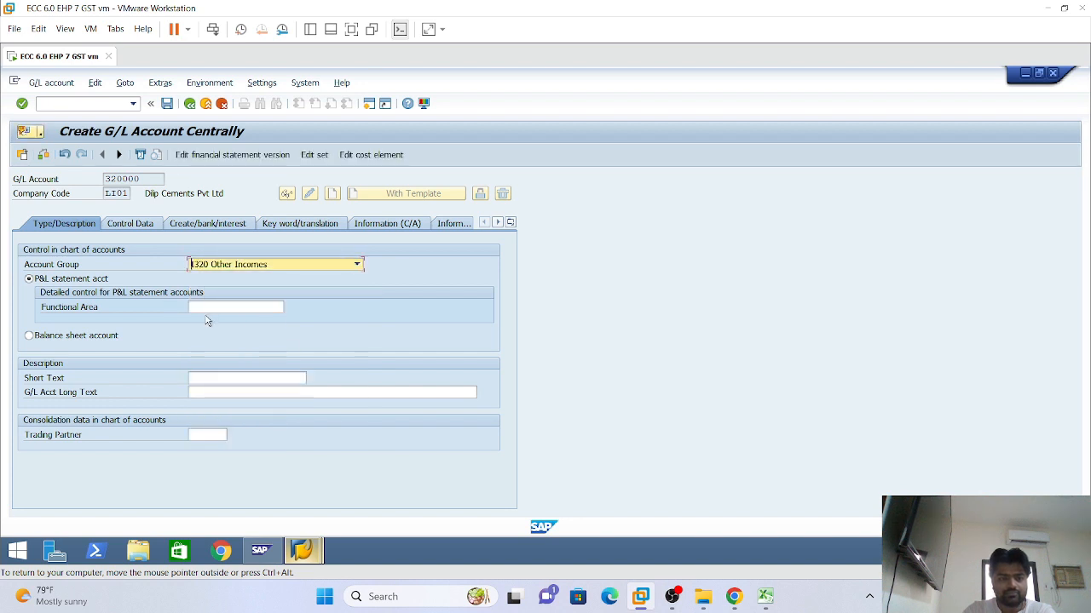
pyautogui.click(208, 308)
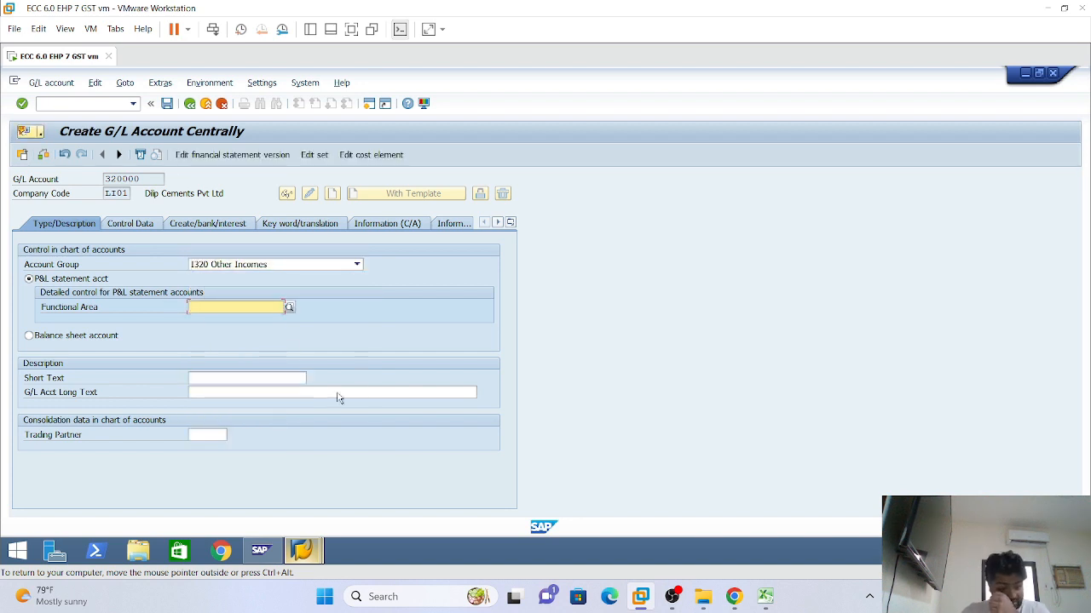
pyautogui.write('lf')
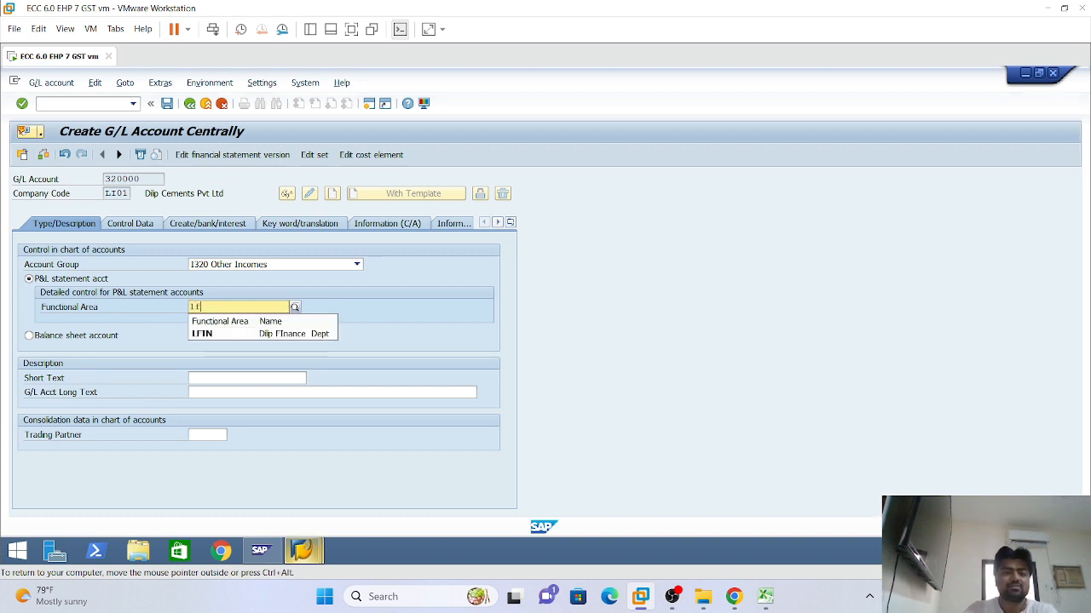
pyautogui.click(292, 334)
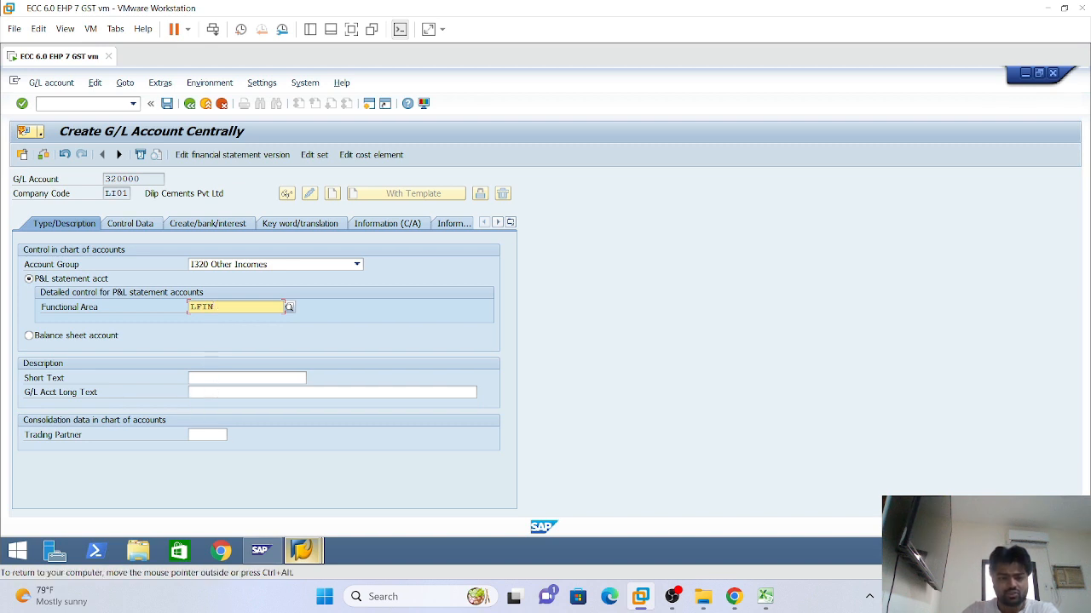
# Enter 'Rent Received A/C' as the short text and paste it as the long text
pyautogui.click(190, 378)
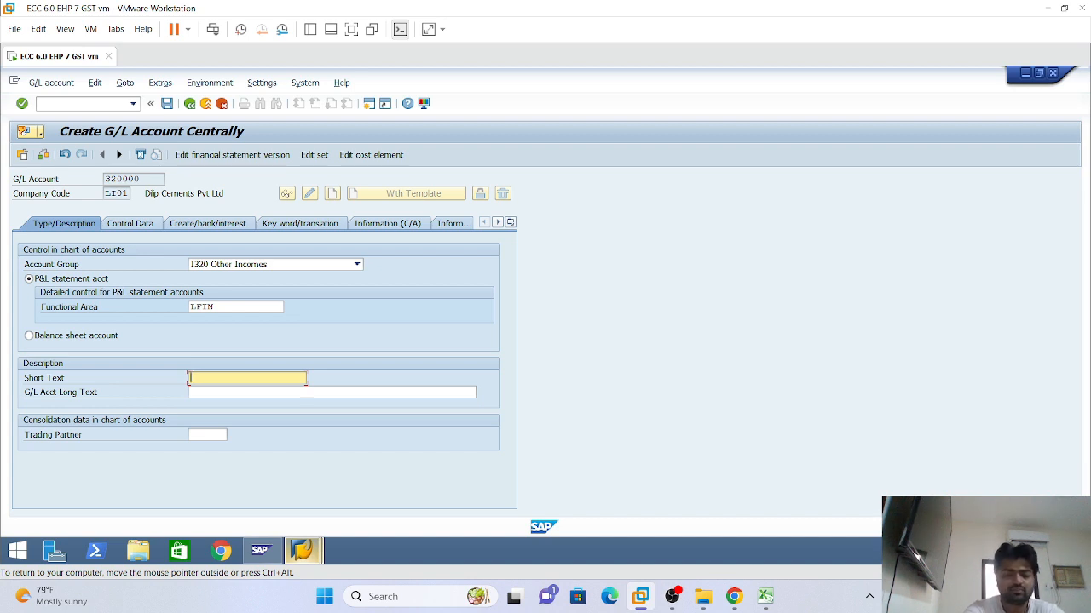
pyautogui.write('Ren')
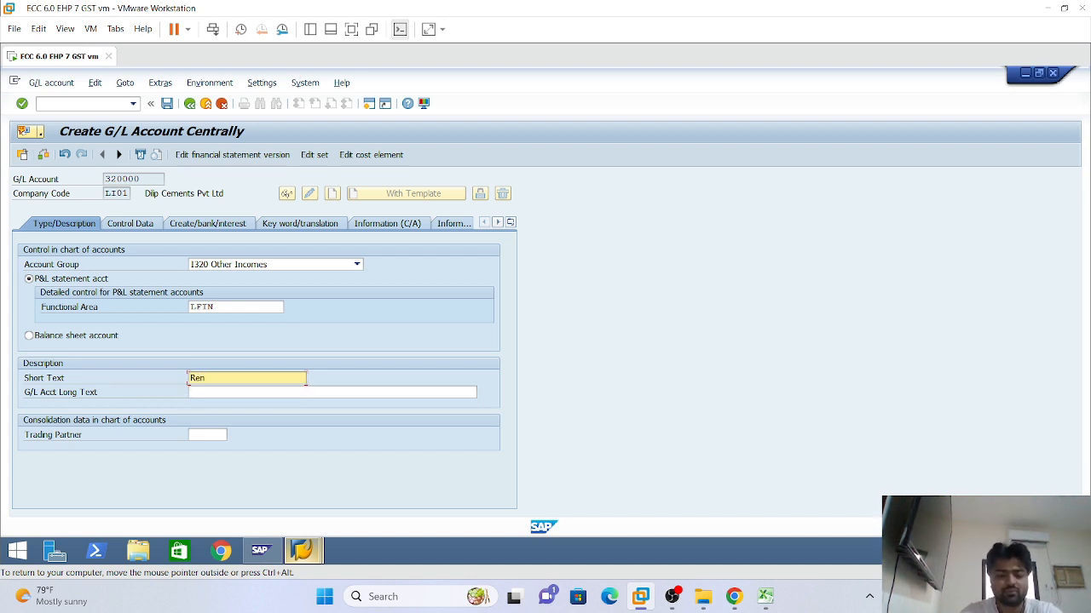
pyautogui.write('t Receive')
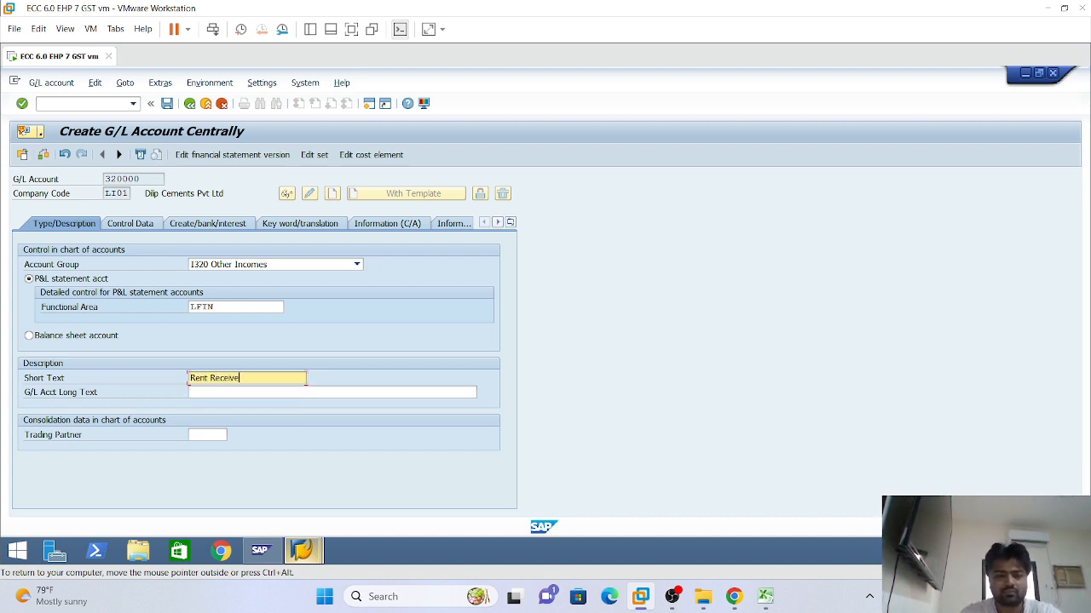
pyautogui.write('d A/C')
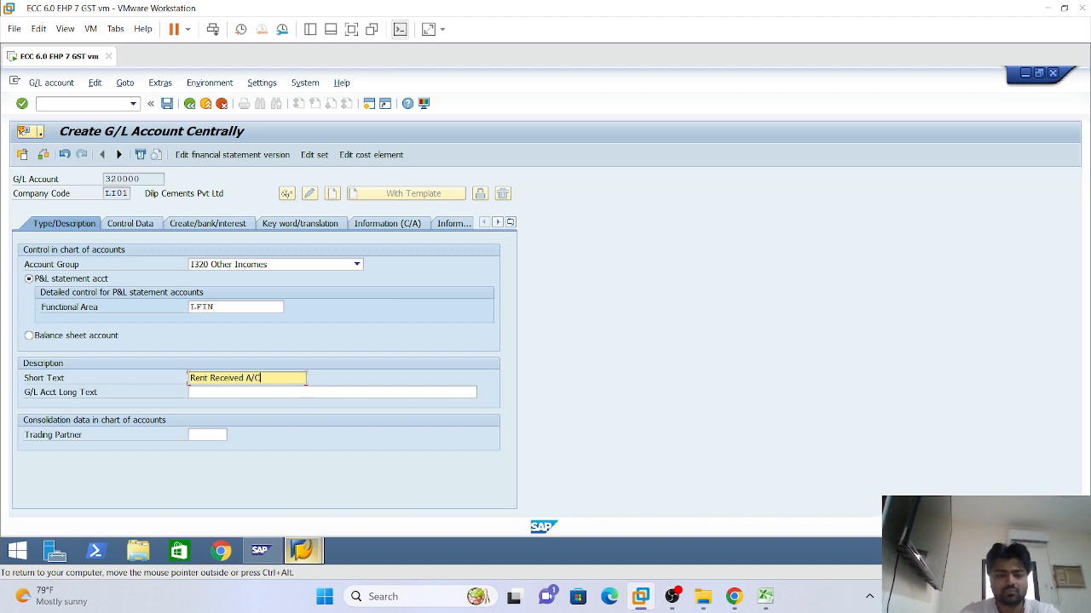
pyautogui.hotkey('shift', 'Home')
pyautogui.hotkey('ctrl', 'c')
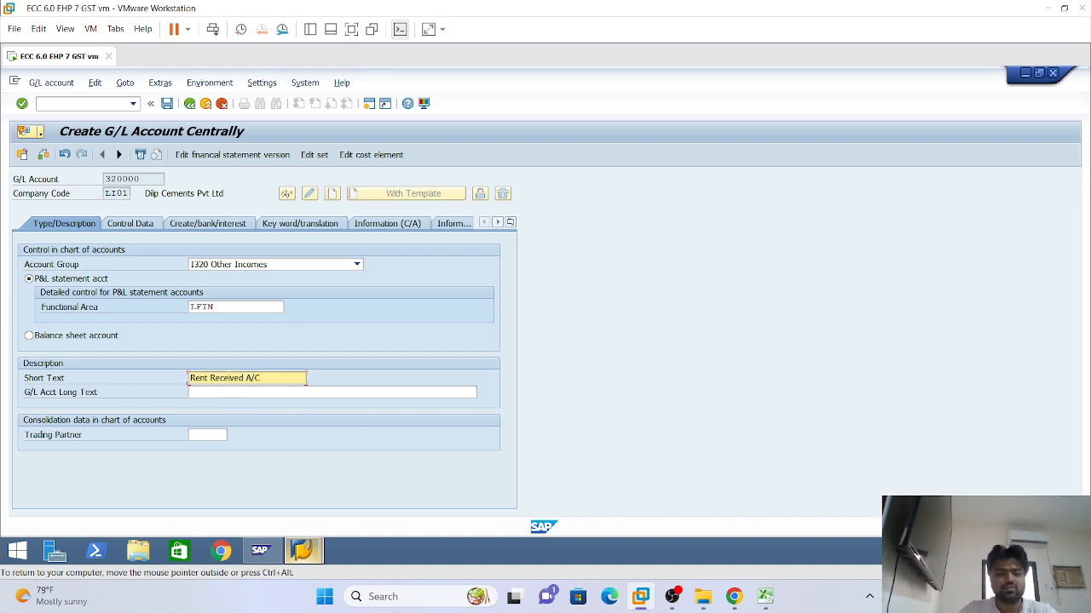
pyautogui.press('Tab')
pyautogui.hotkey('ctrl', 'v')
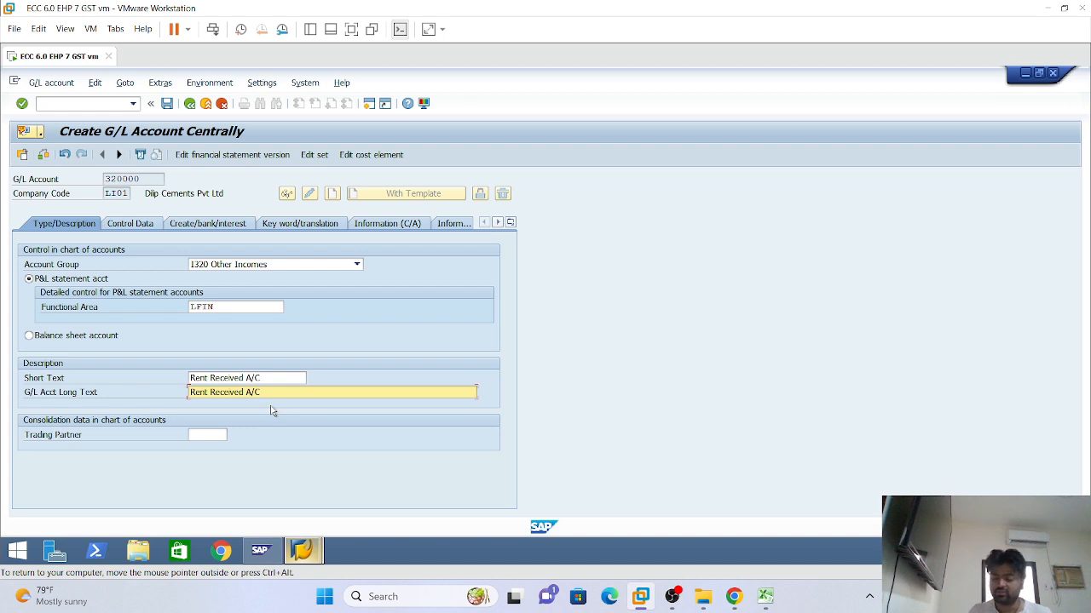
pyautogui.click(128, 229)
# Set 320000 to local-currency-only balances, line item display, and sort key 001 (Posting date)
pyautogui.click(71, 225)
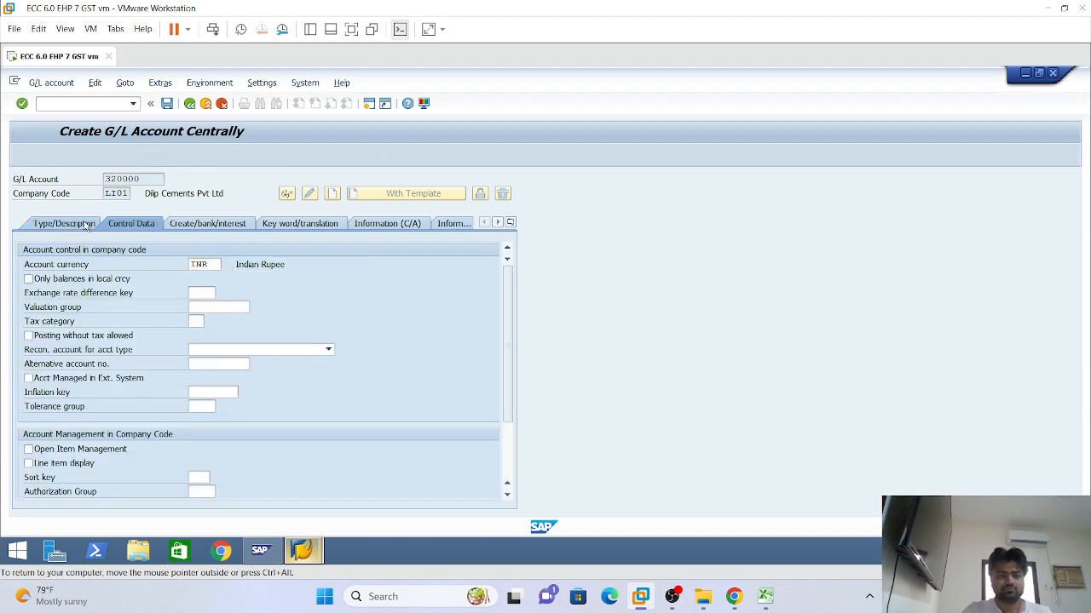
pyautogui.click(130, 222)
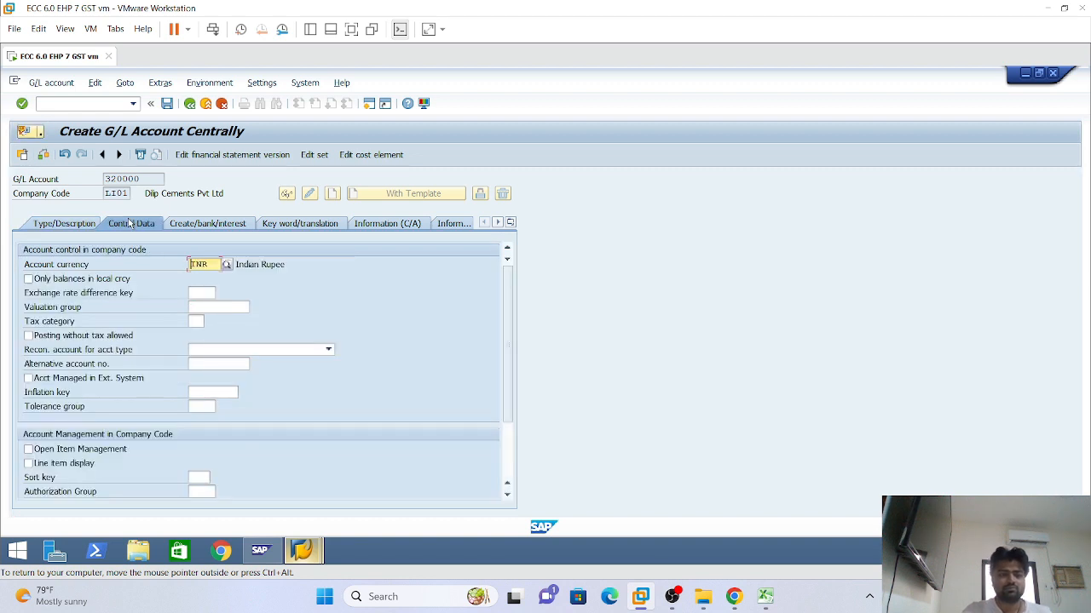
pyautogui.click(92, 279)
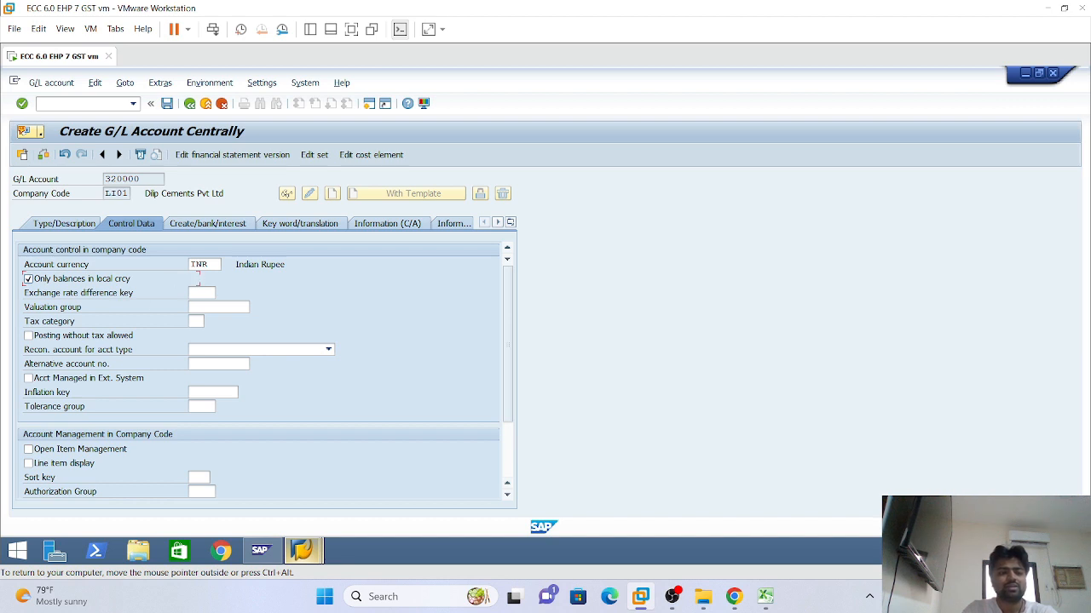
pyautogui.click(199, 266)
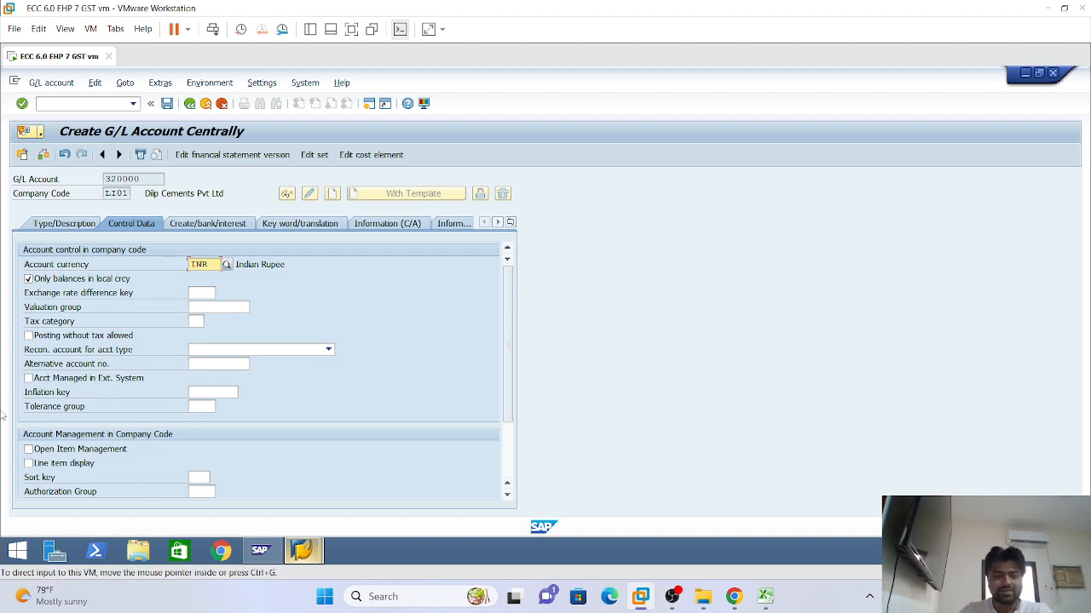
pyautogui.click(28, 464)
pyautogui.click(199, 477)
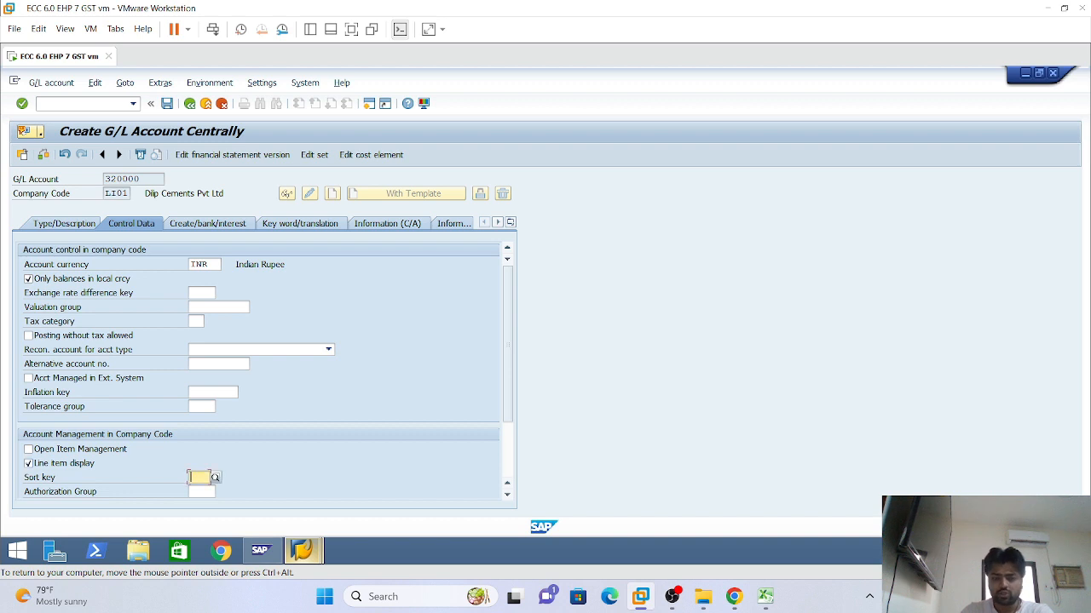
pyautogui.click(200, 477)
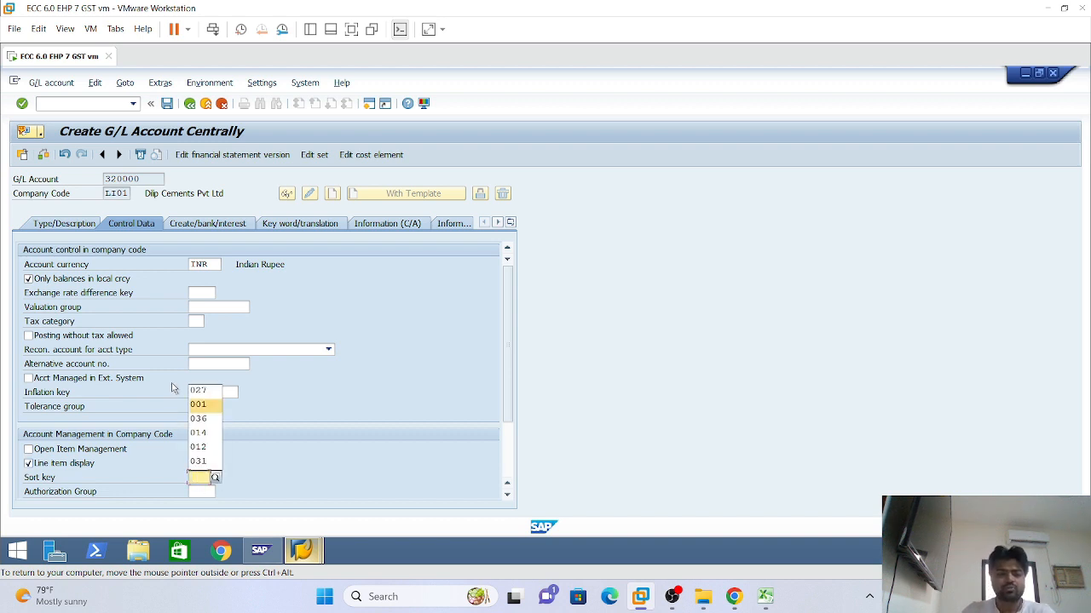
pyautogui.click(198, 407)
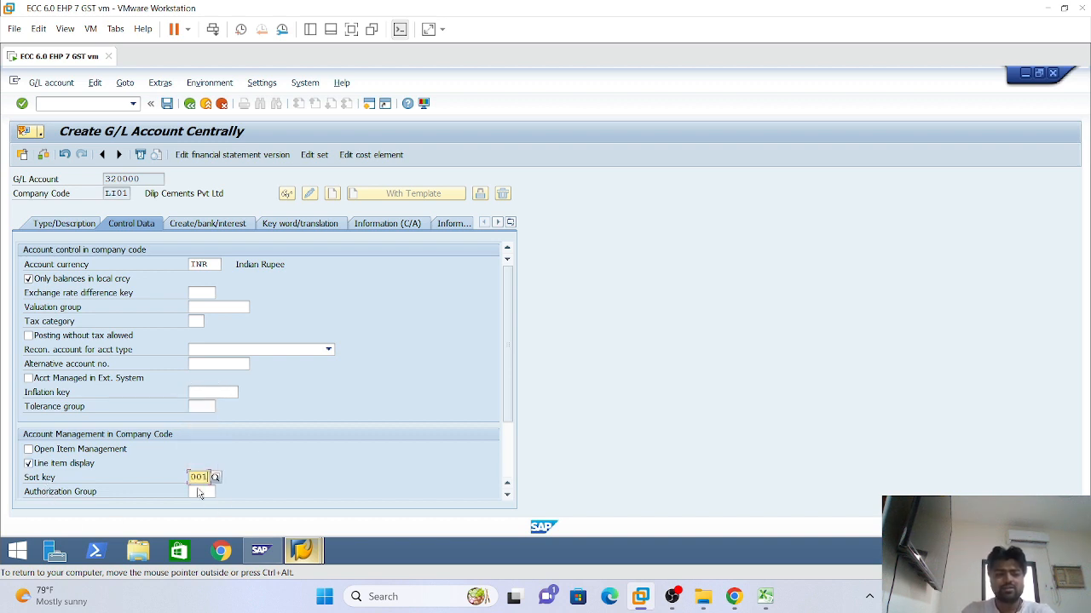
pyautogui.press('Return')
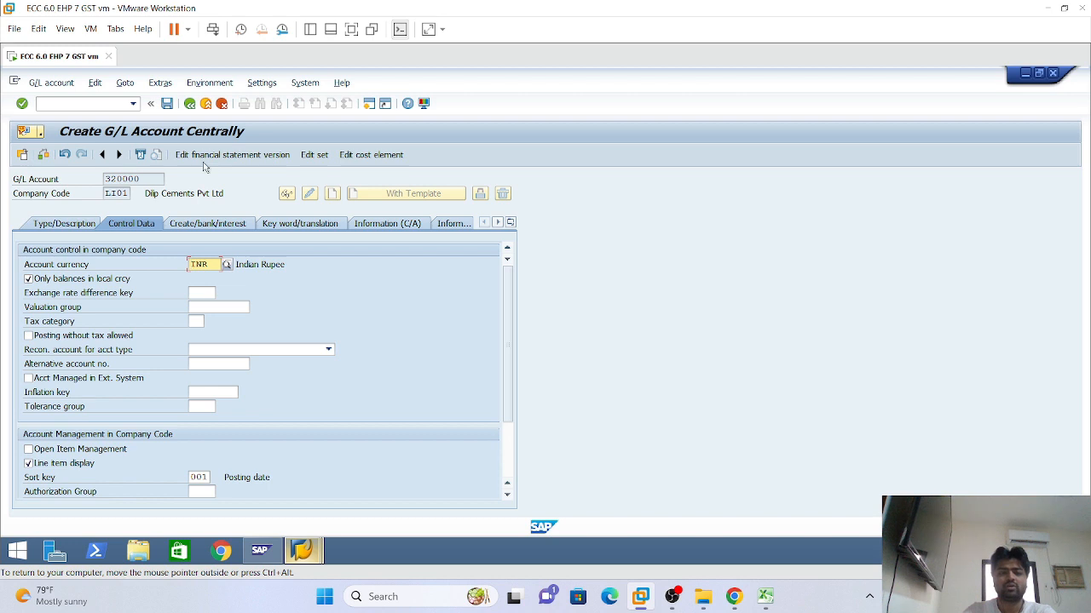
pyautogui.click(213, 224)
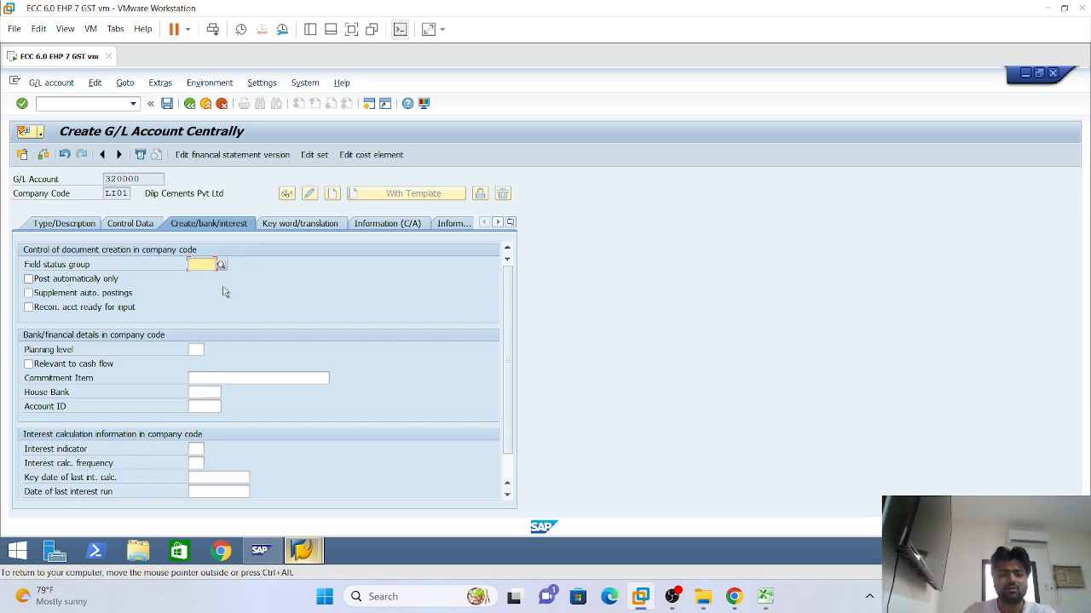
# Give account 320000 field status group G029 Revenue accounts and save it in LI01
pyautogui.press('space')
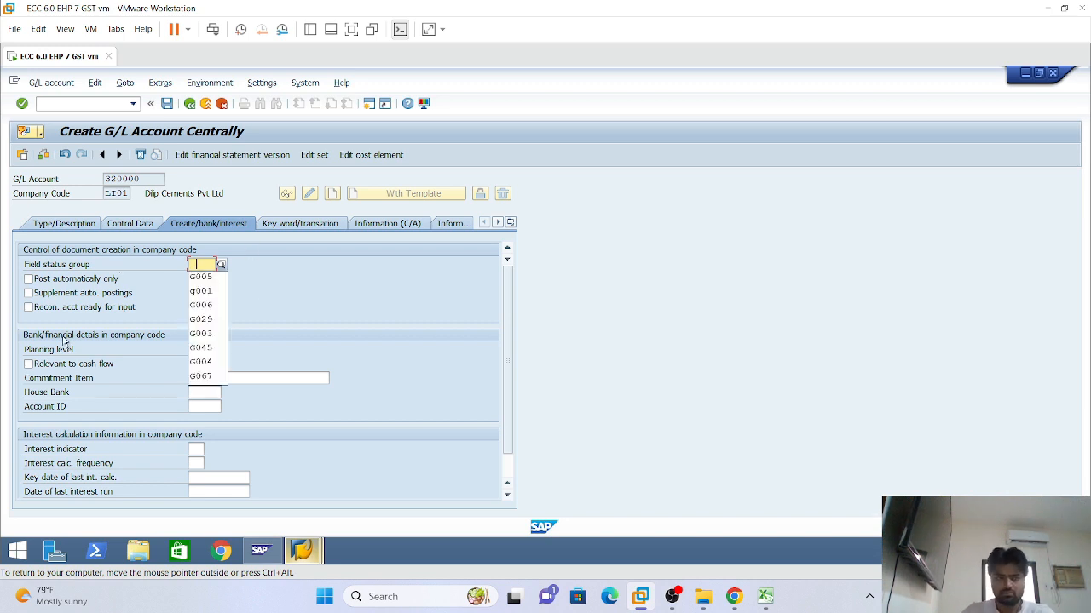
pyautogui.click(204, 320)
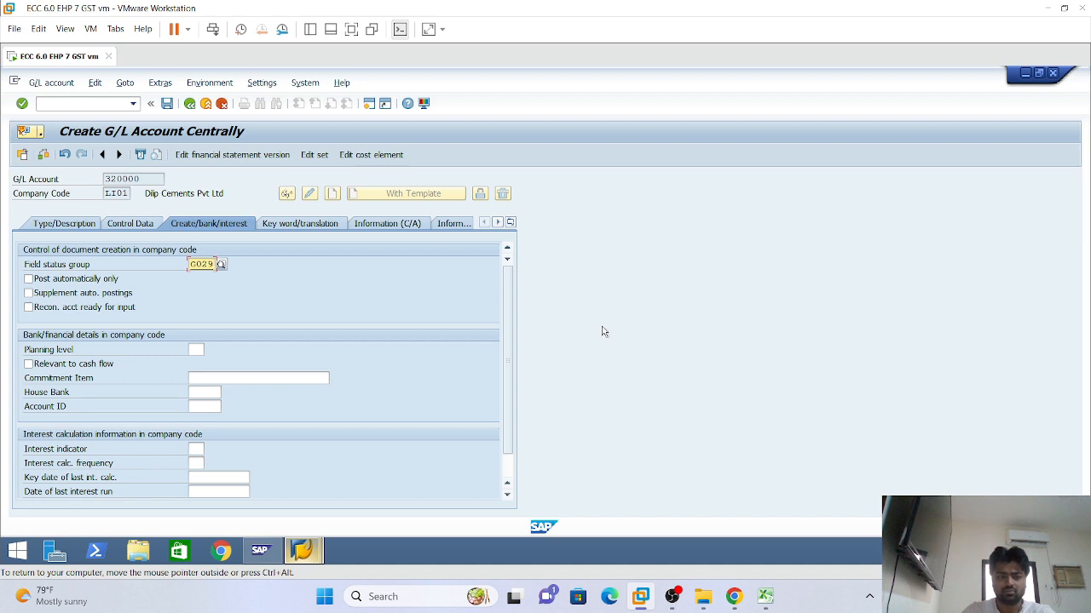
pyautogui.press('Return')
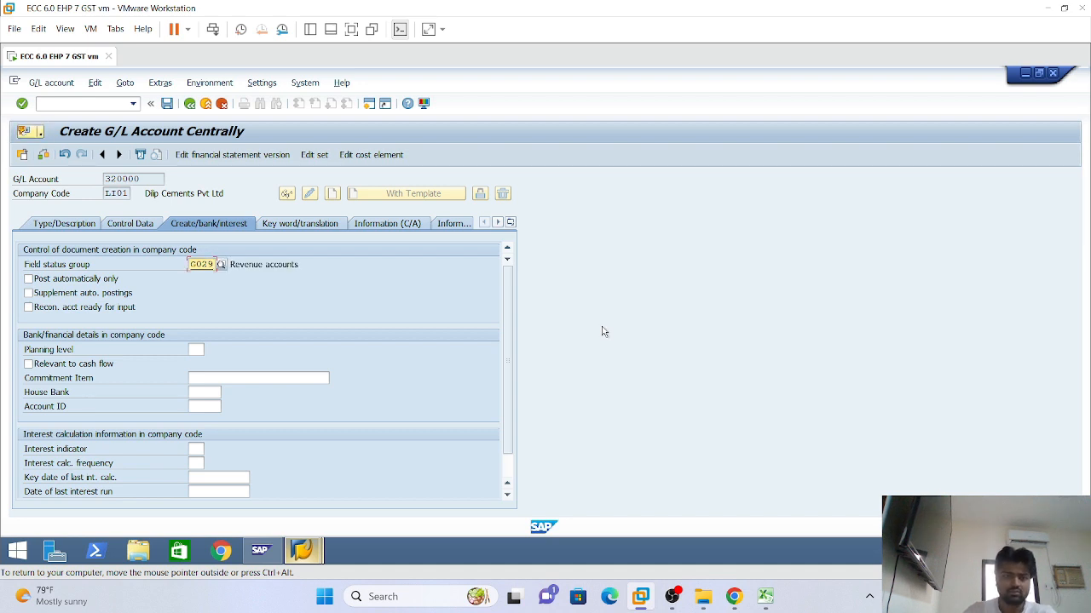
pyautogui.click(167, 103)
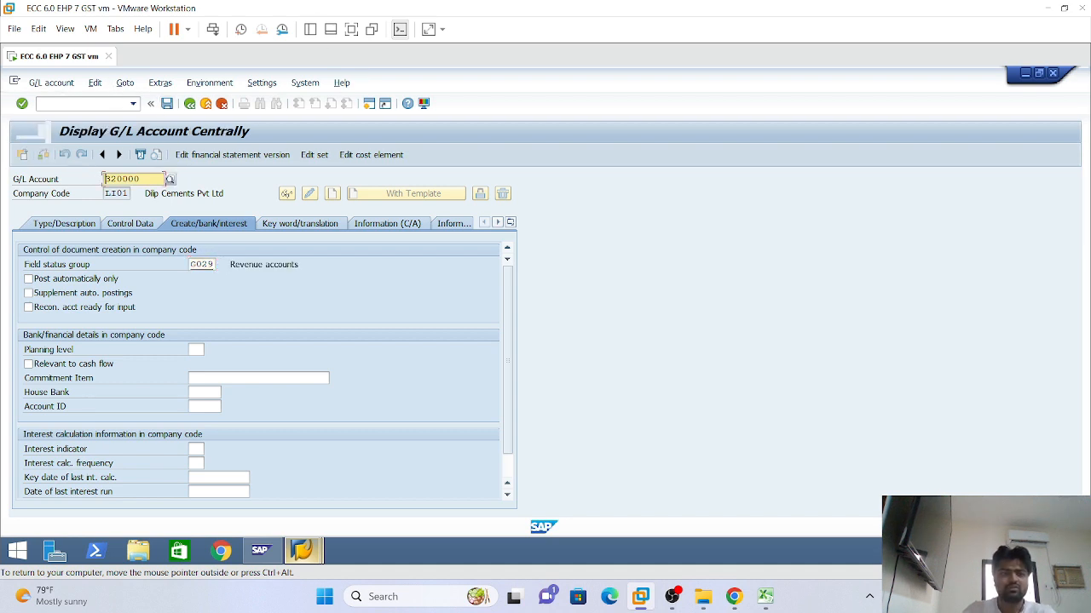
# Create 320000 in LI02 using 320000/LI01 as the template, then save it
pyautogui.click(126, 194)
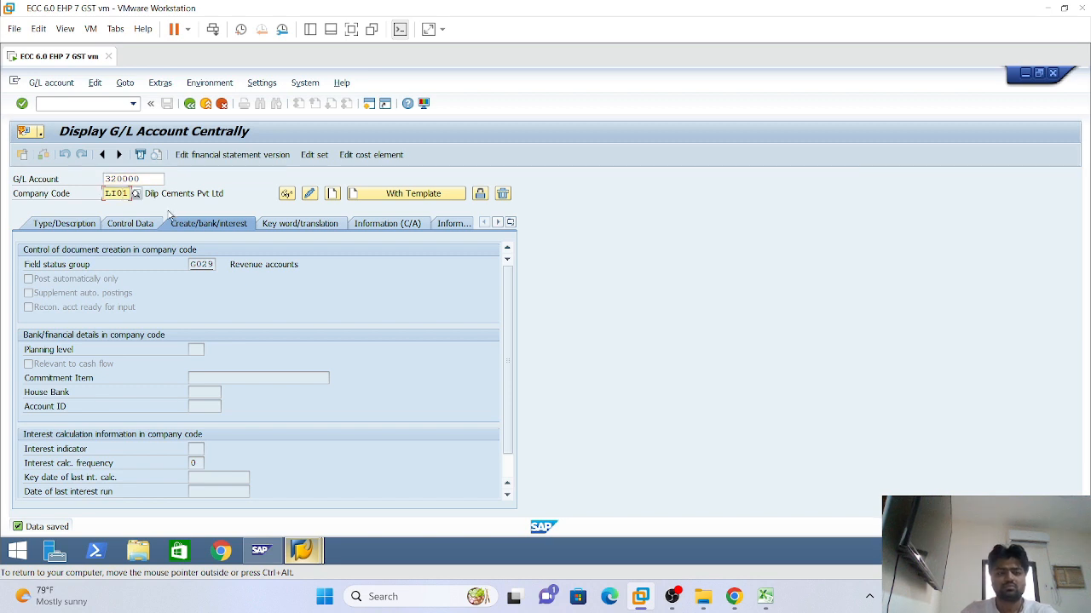
pyautogui.press('Return')
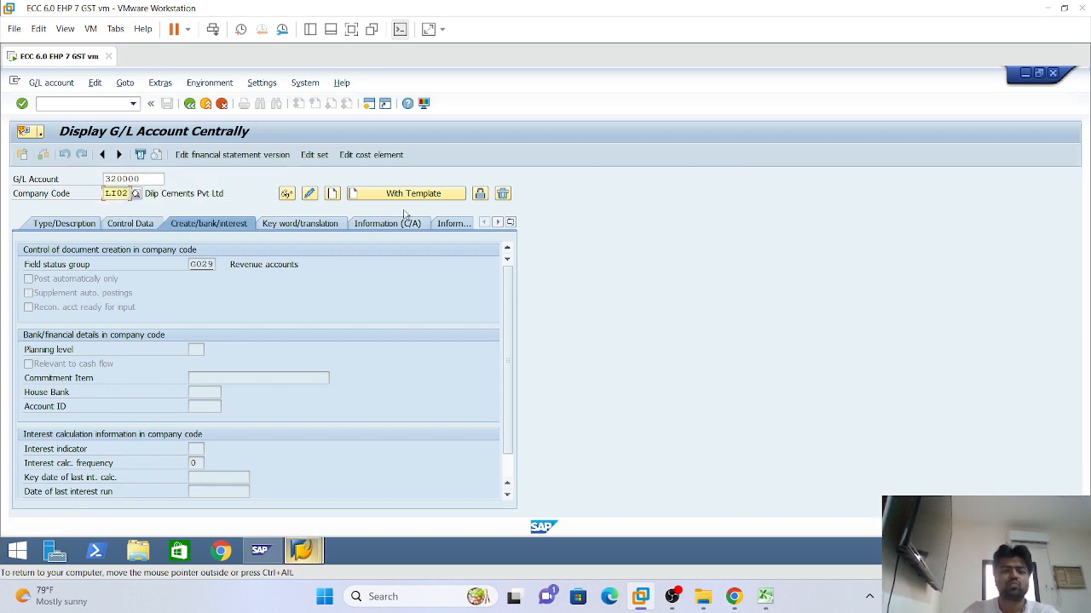
pyautogui.click(390, 195)
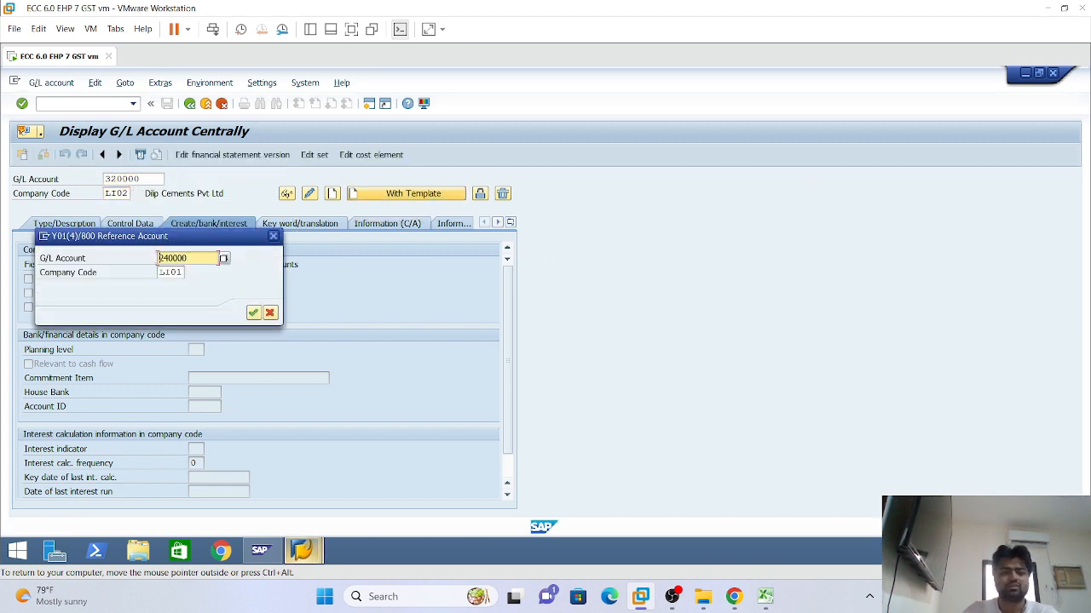
pyautogui.write('32')
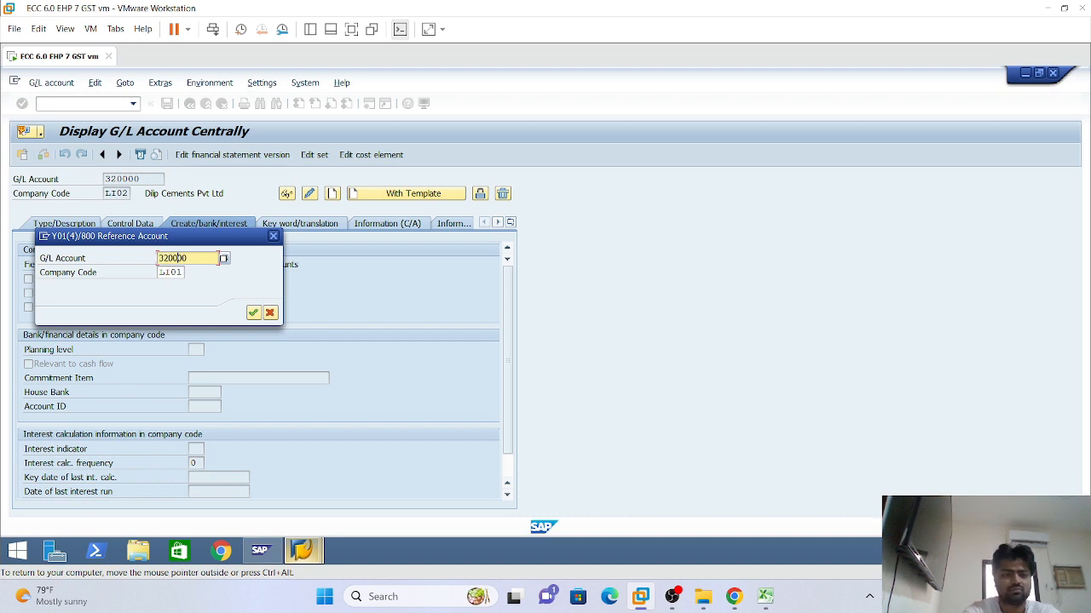
pyautogui.click(254, 313)
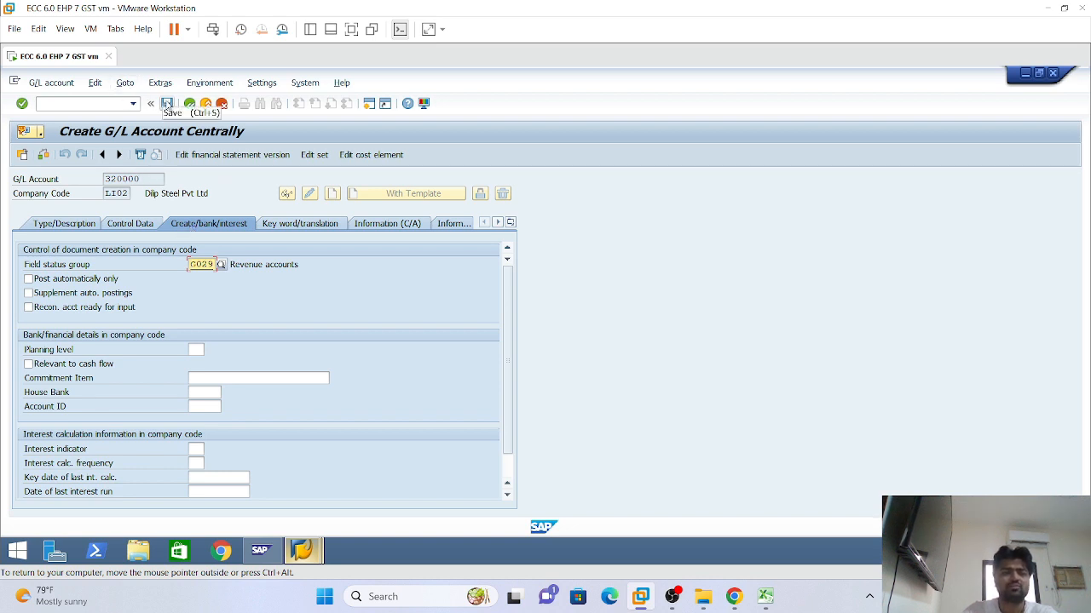
pyautogui.click(167, 103)
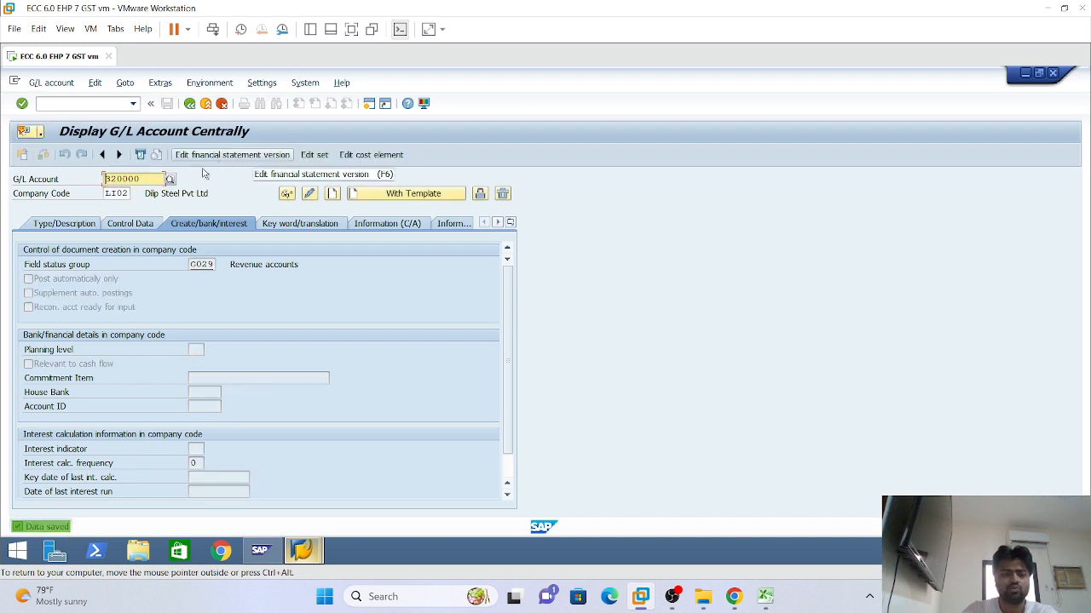
pyautogui.click(62, 225)
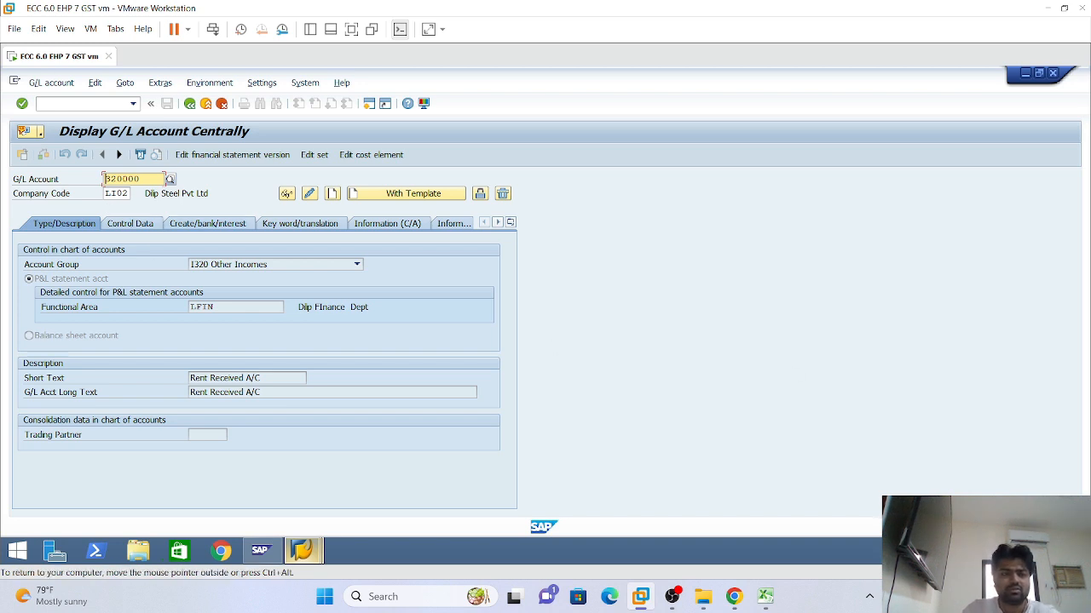
# Create 320000 in LS01 from the LI02 reference, review its SGD control data, and save
pyautogui.click(117, 193)
pyautogui.write('S01')
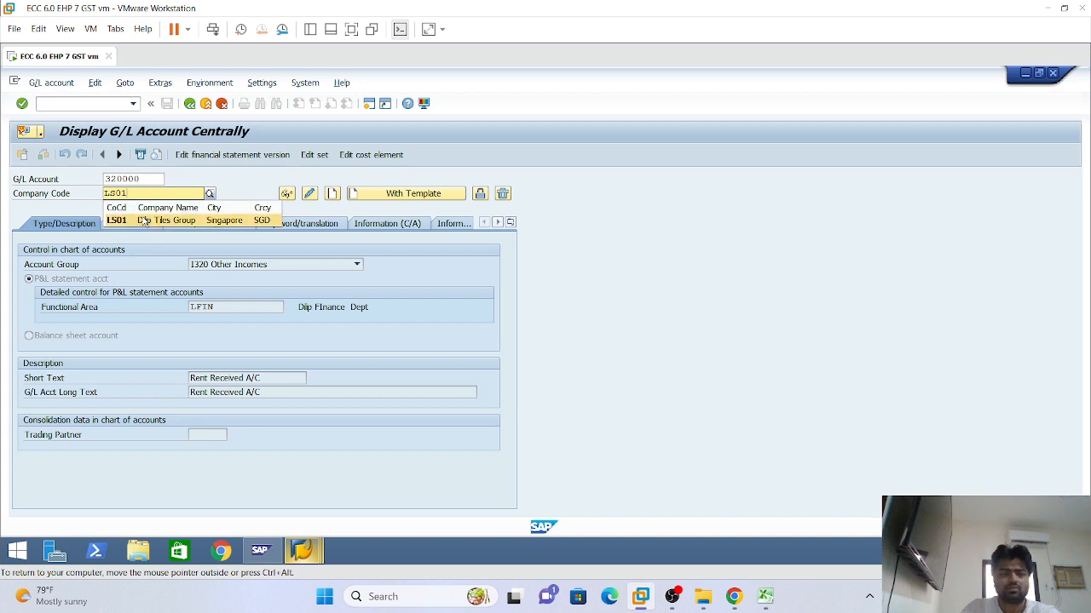
pyautogui.press('Return')
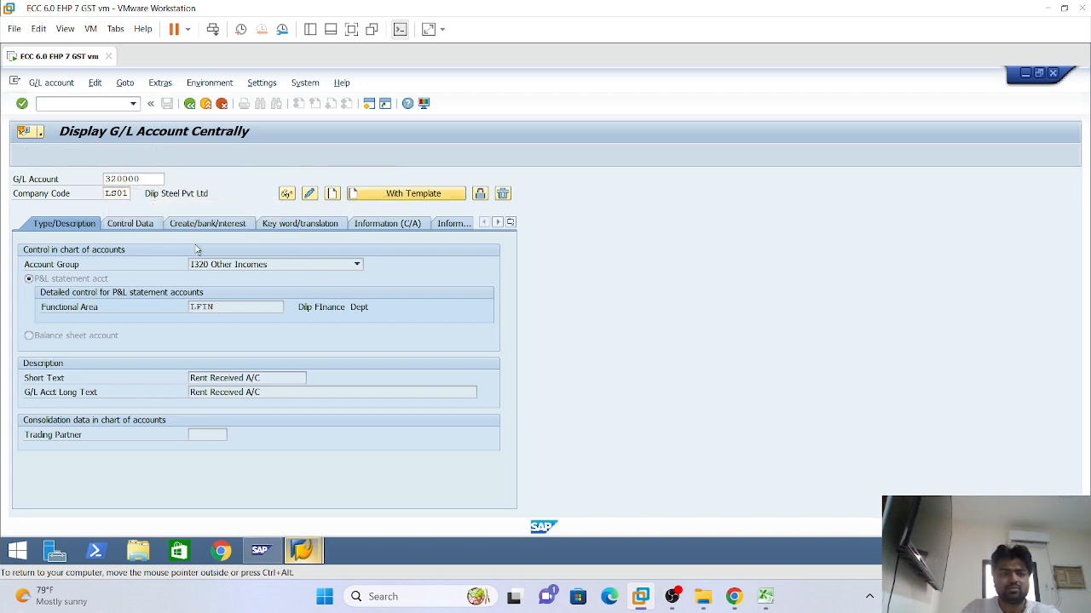
pyautogui.click(375, 196)
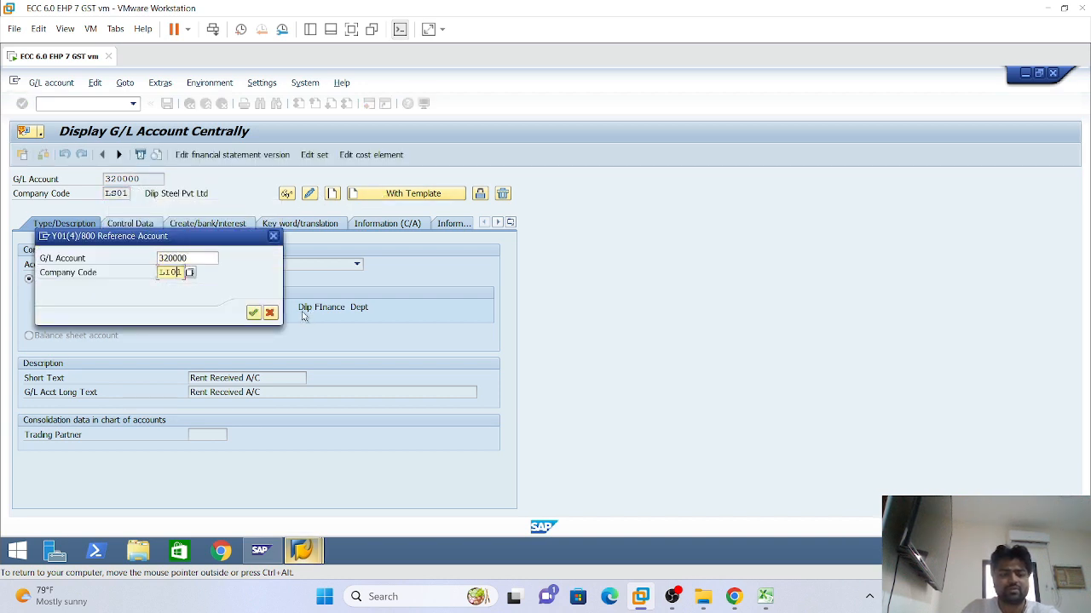
pyautogui.press('BackSpace')
pyautogui.write('2')
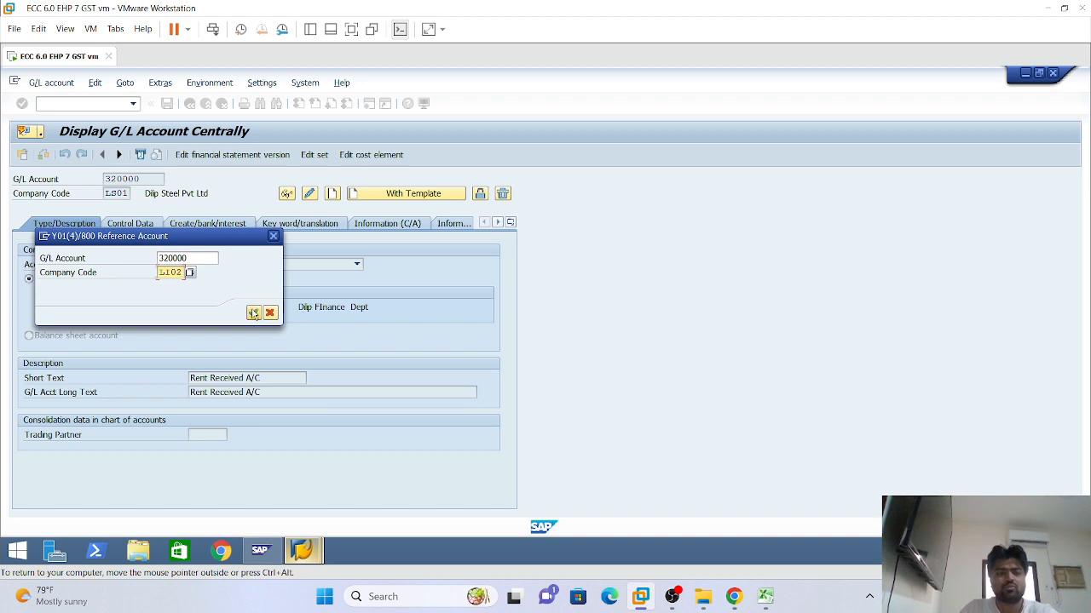
pyautogui.click(252, 312)
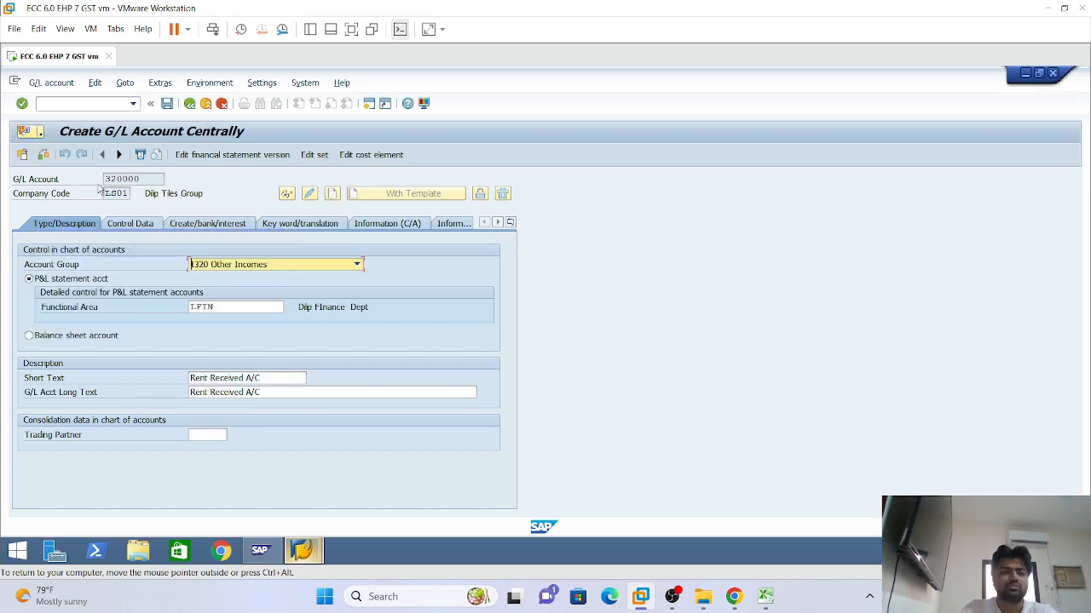
pyautogui.click(152, 227)
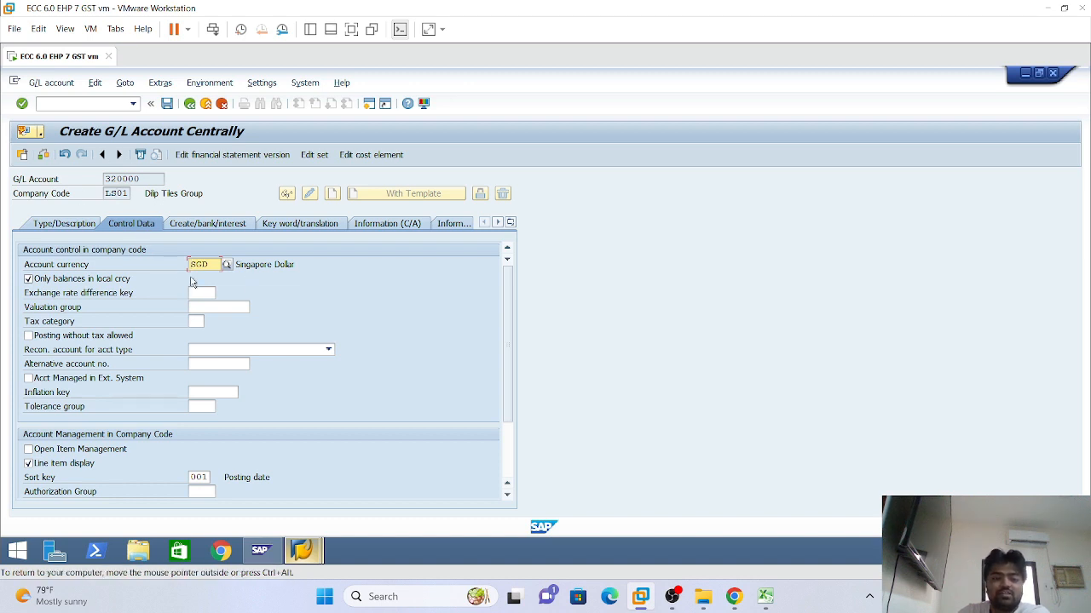
pyautogui.click(166, 103)
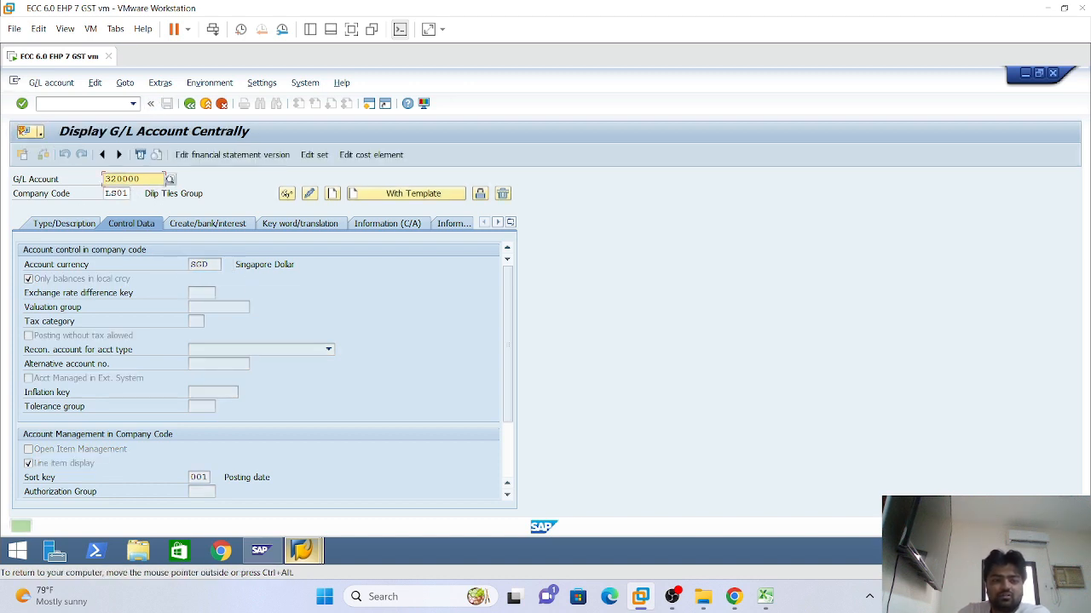
# Set company code LU01 and confirm reference account 320000 as the template
pyautogui.click(116, 193)
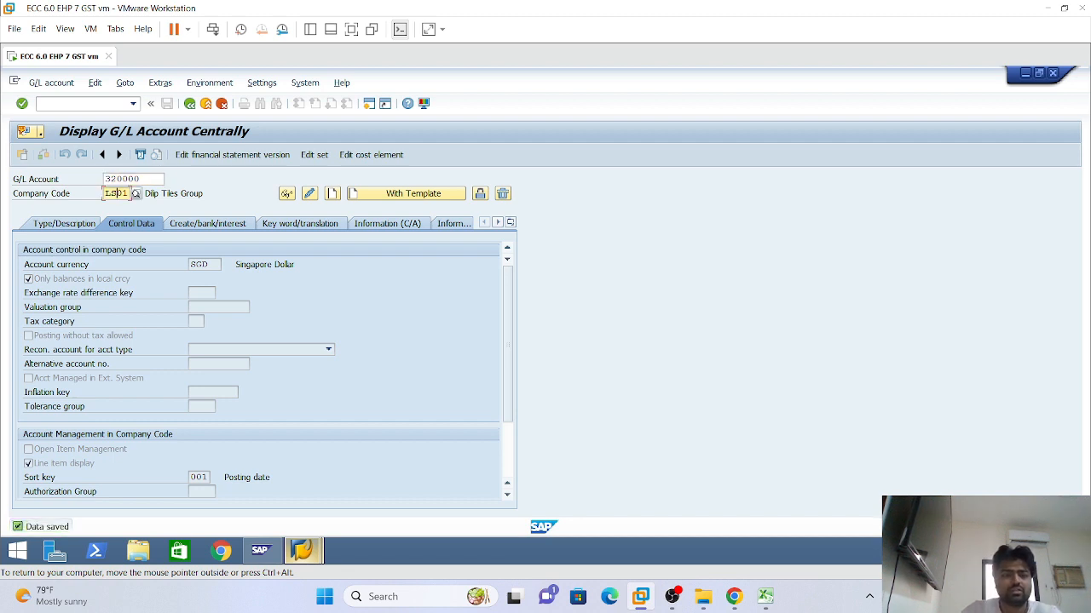
pyautogui.write('u')
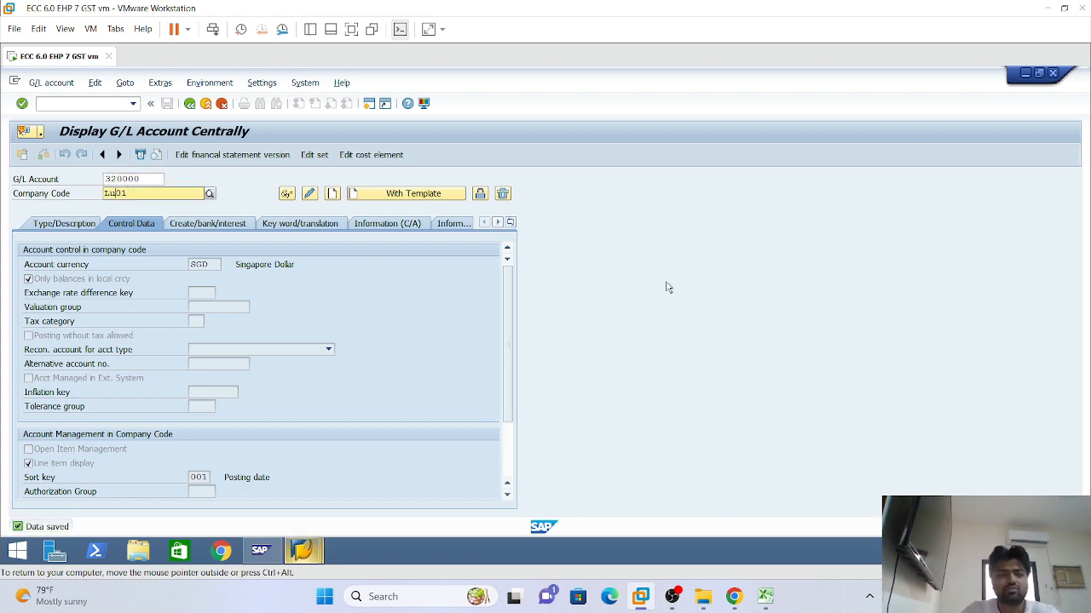
pyautogui.click(176, 220)
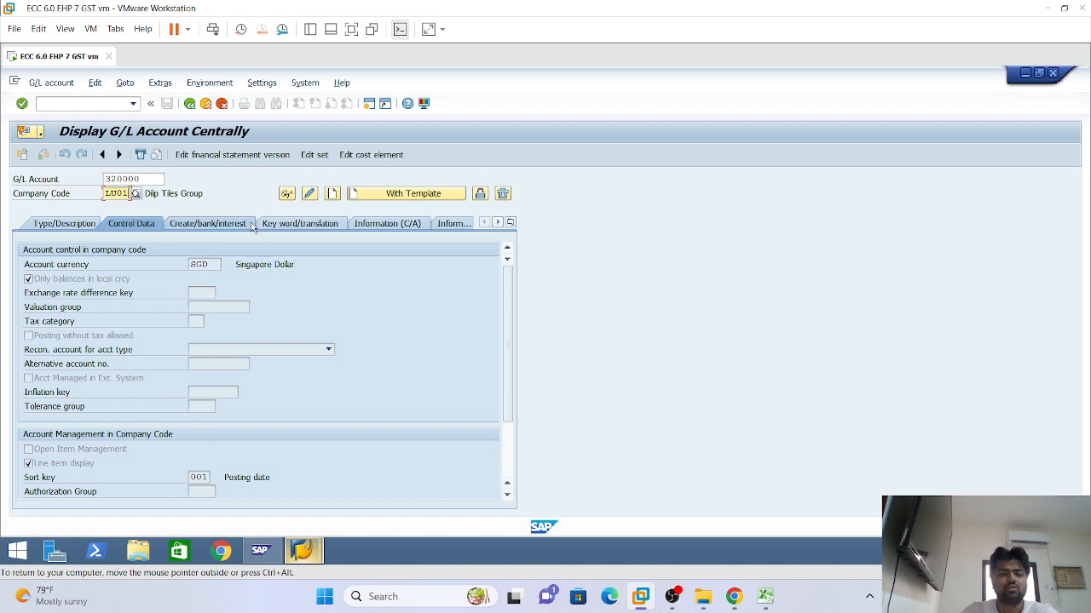
pyautogui.click(369, 195)
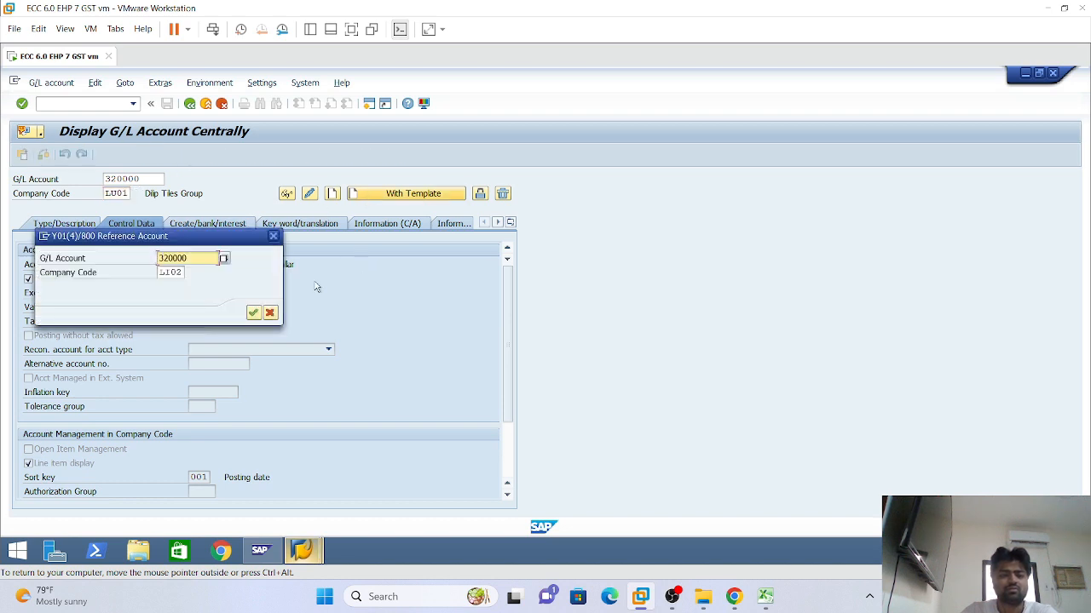
pyautogui.click(250, 310)
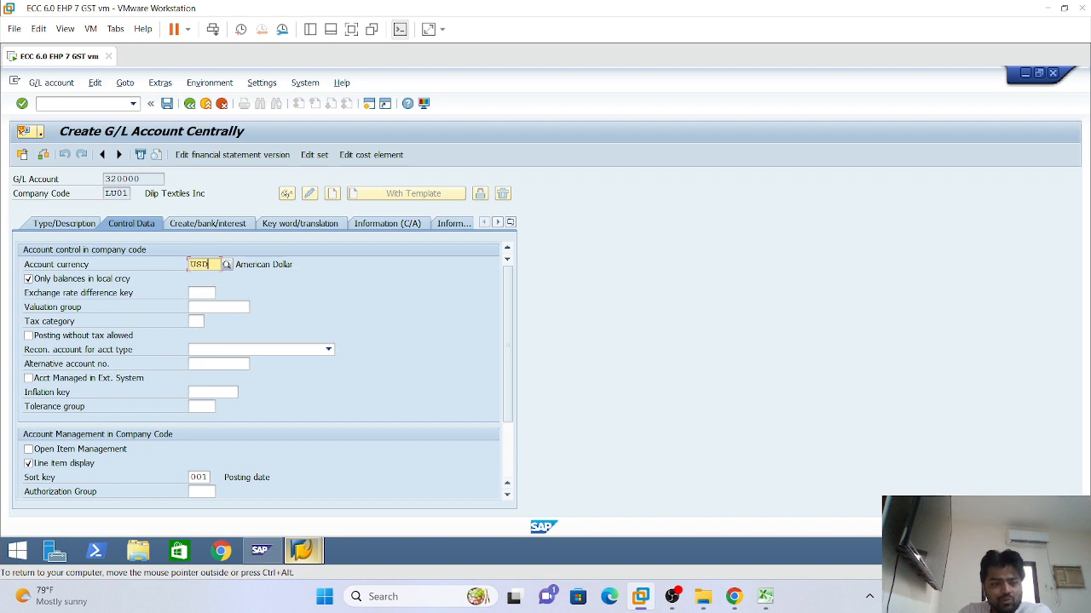
# Check the USD currency, save 320000 in LU01, and enter account 430000
pyautogui.doubleClick(205, 264)
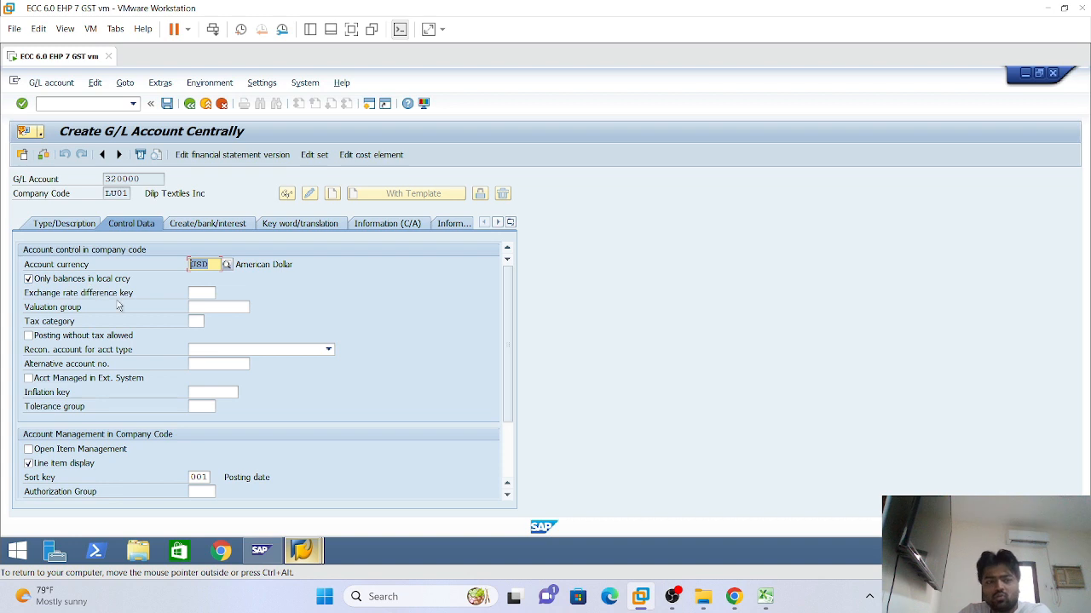
pyautogui.click(167, 104)
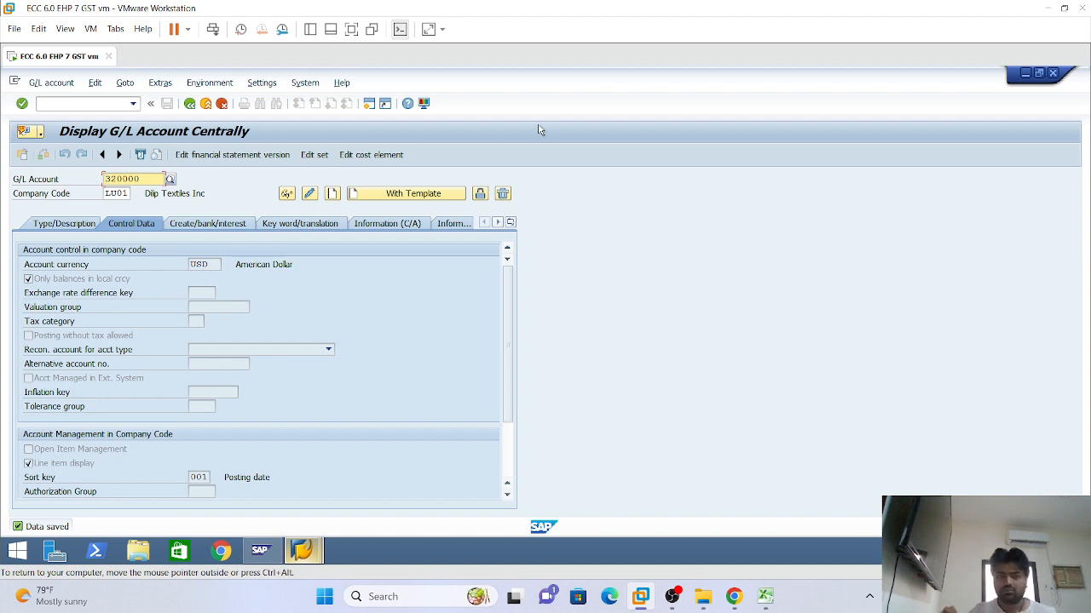
pyautogui.write('430000')
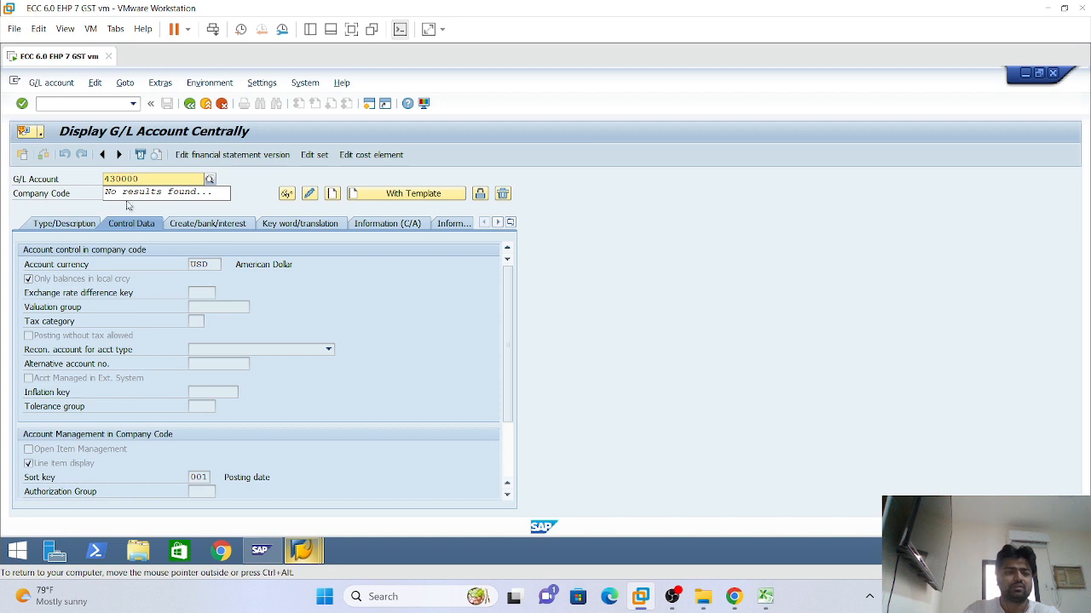
pyautogui.click(59, 197)
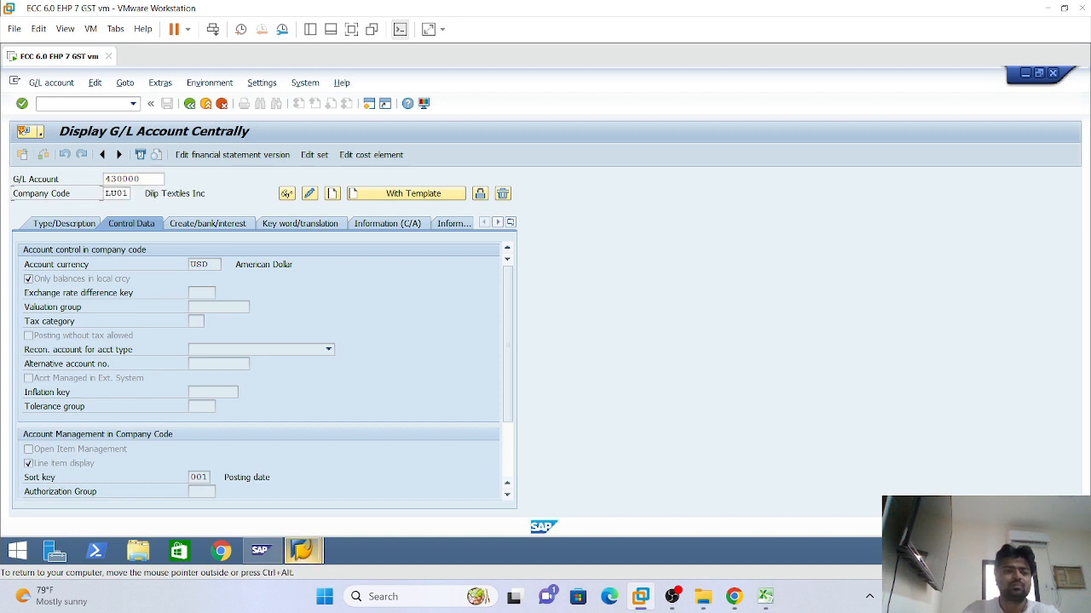
# Switch to company code LI01 and open a blank create screen for account 430000, with no reference account
pyautogui.click(106, 193)
pyautogui.write('I')
pyautogui.press('Return')
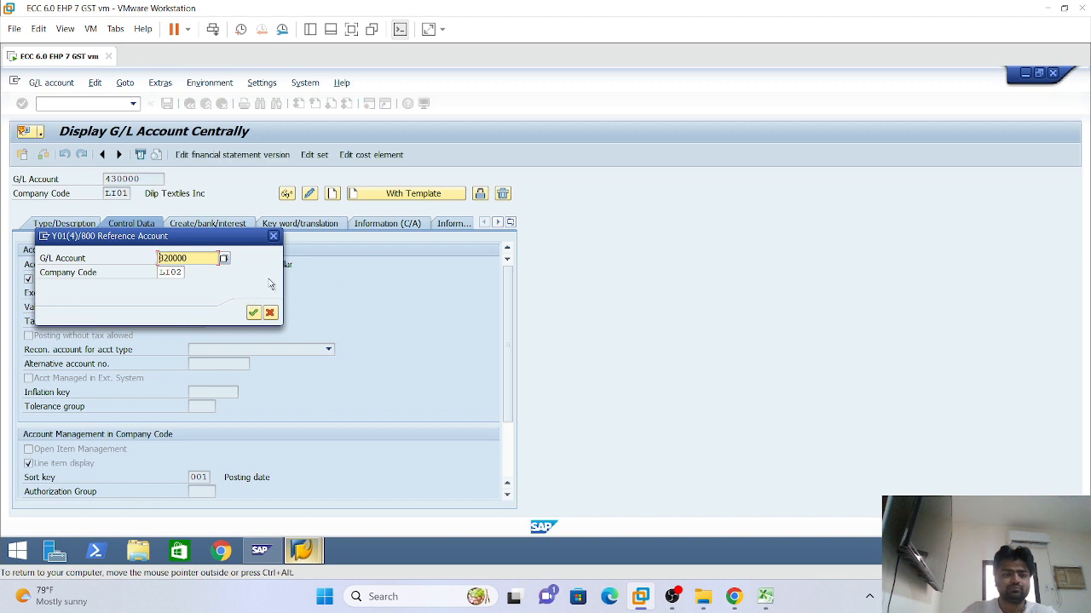
pyautogui.click(272, 236)
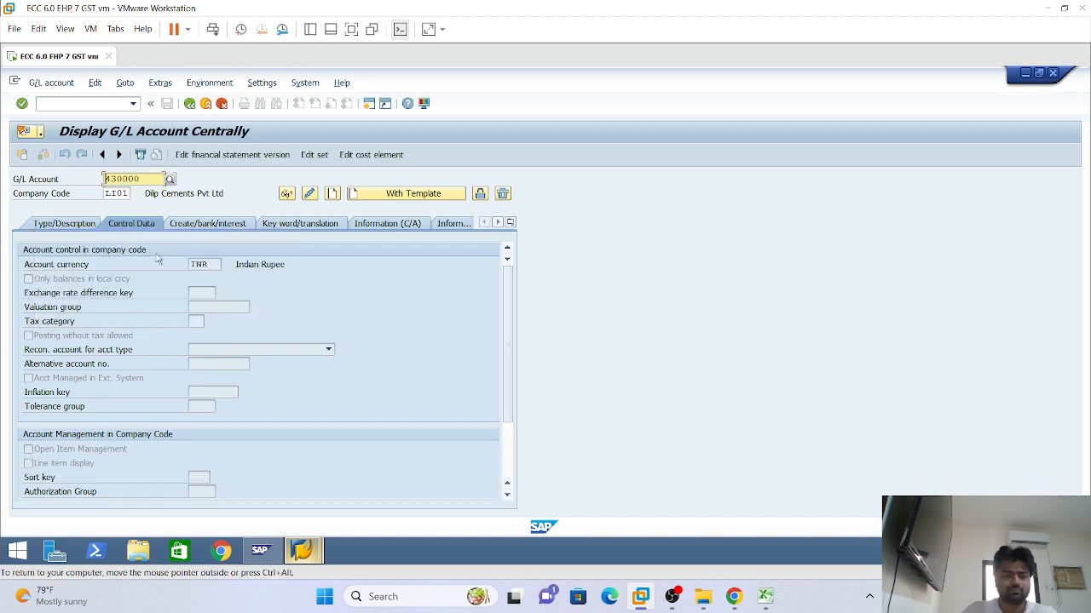
pyautogui.click(78, 225)
pyautogui.click(355, 196)
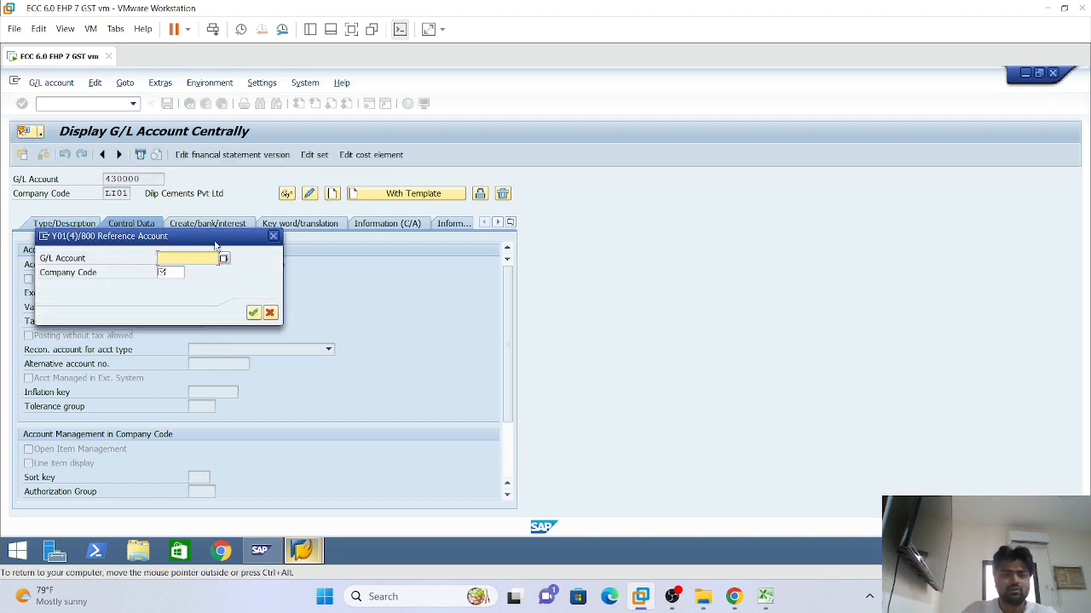
pyautogui.click(275, 234)
pyautogui.click(333, 194)
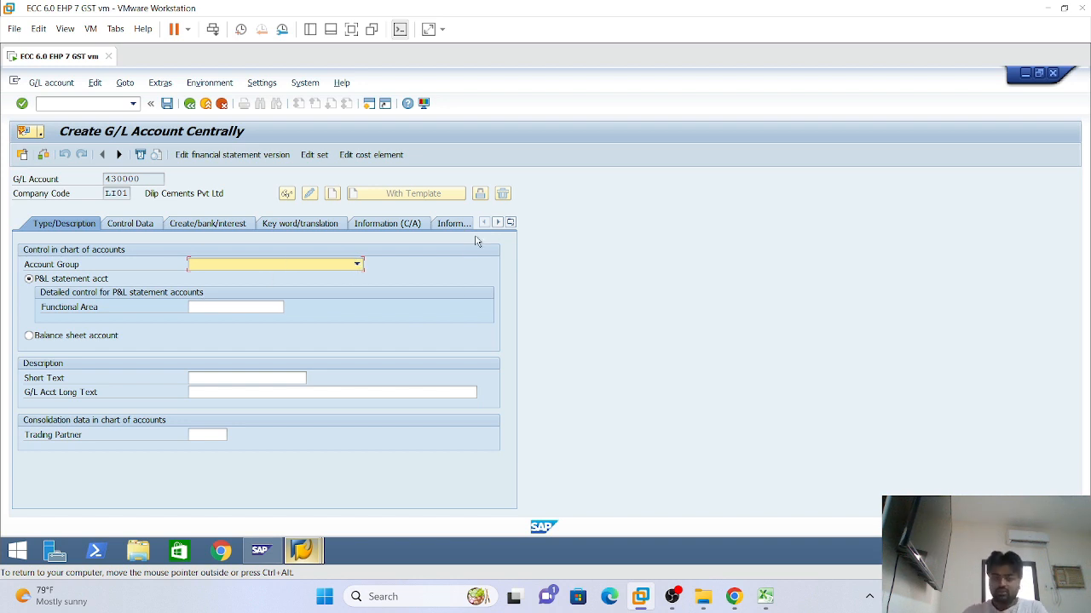
# Assign account group E430 Administration Expenses and functional area LADM
pyautogui.click(357, 264)
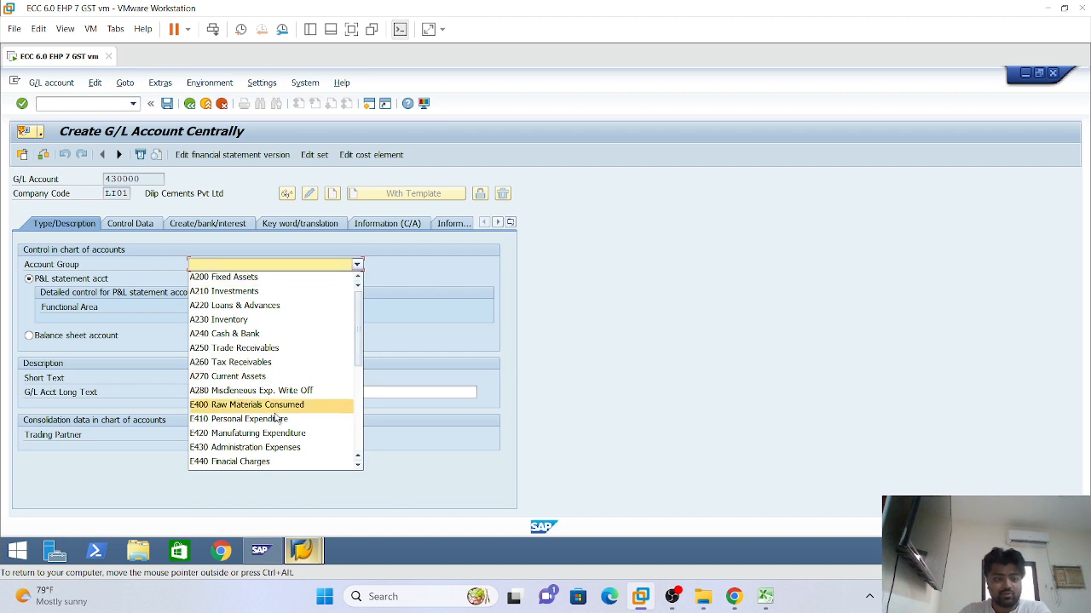
pyautogui.click(256, 447)
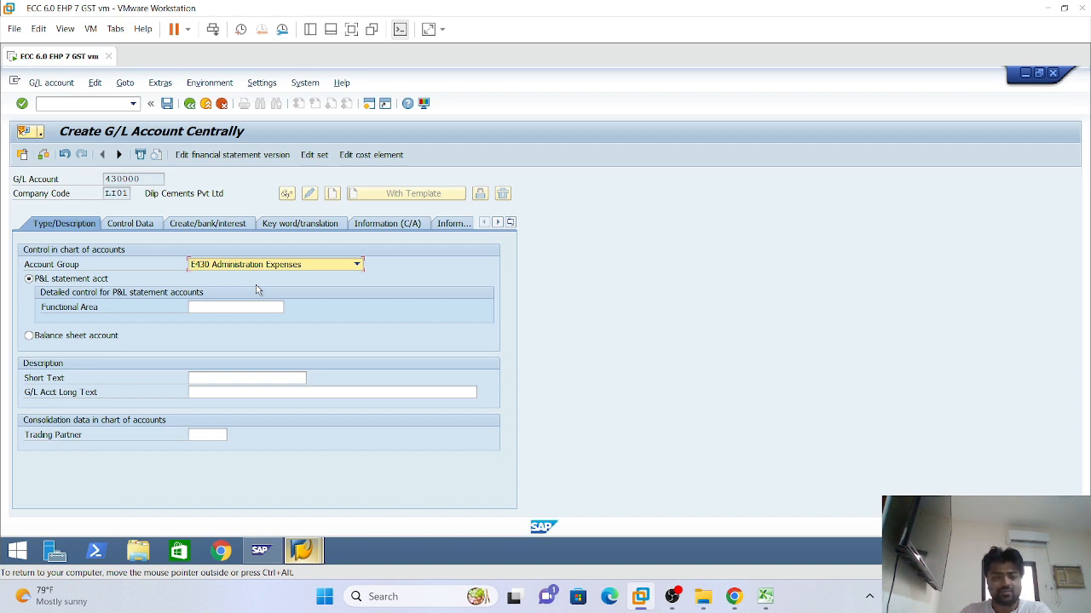
pyautogui.click(217, 308)
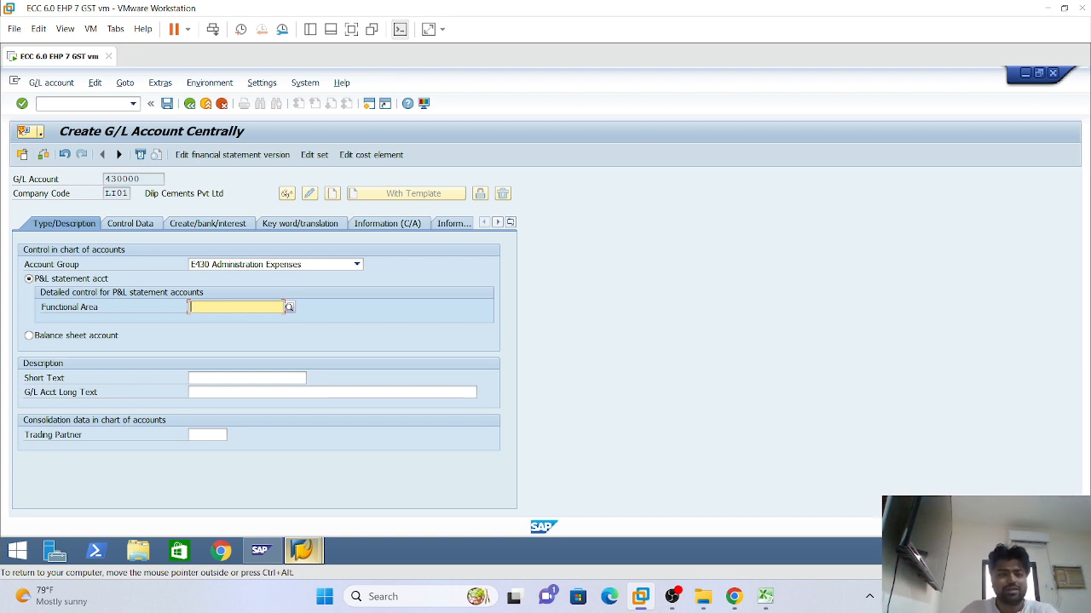
pyautogui.click(217, 307)
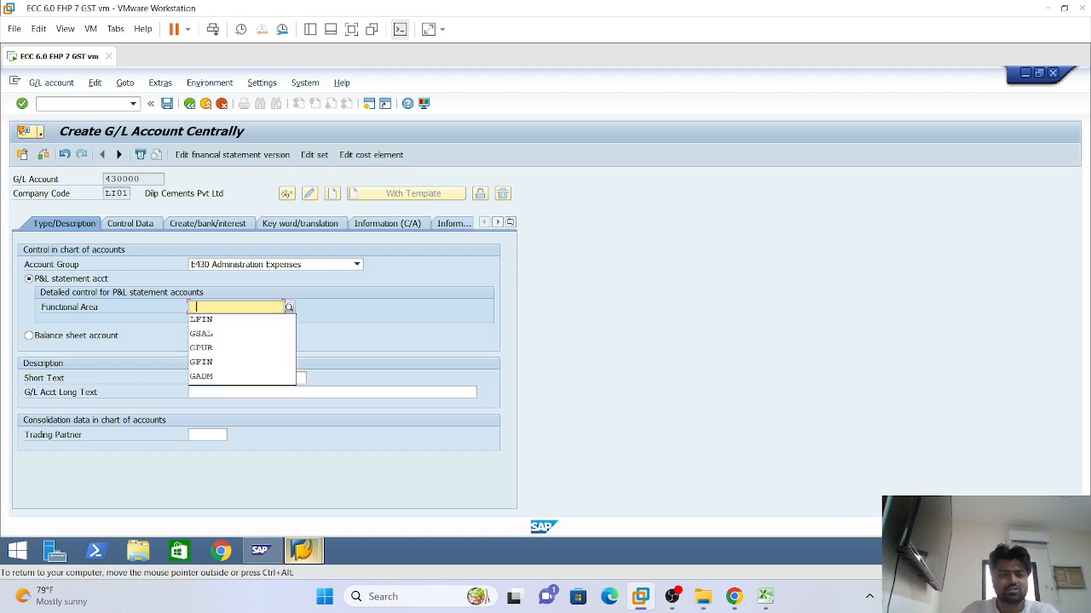
pyautogui.click(206, 308)
pyautogui.write('1')
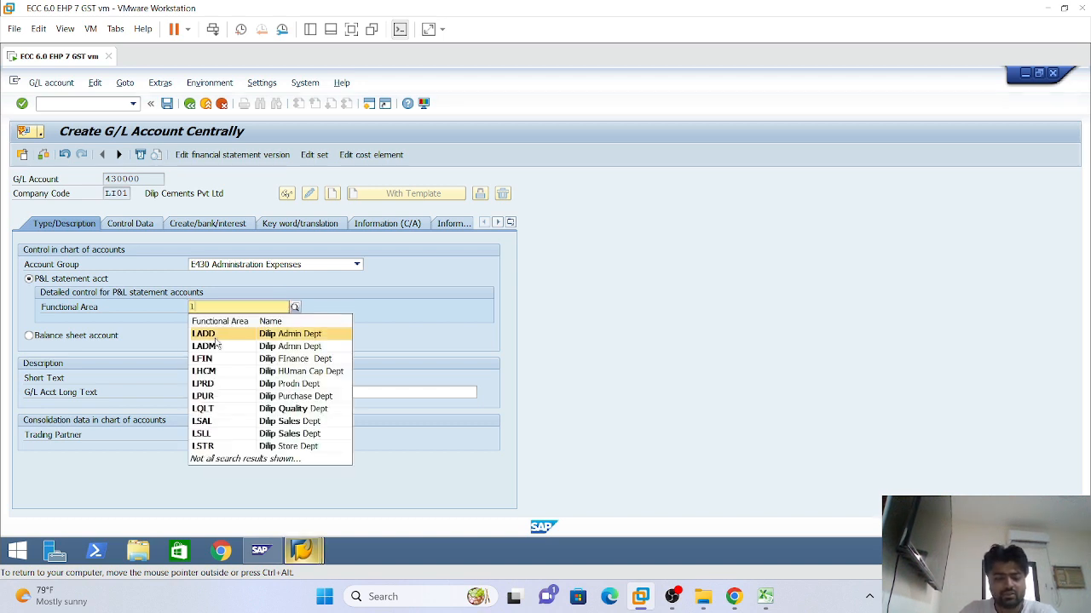
pyautogui.write('ad')
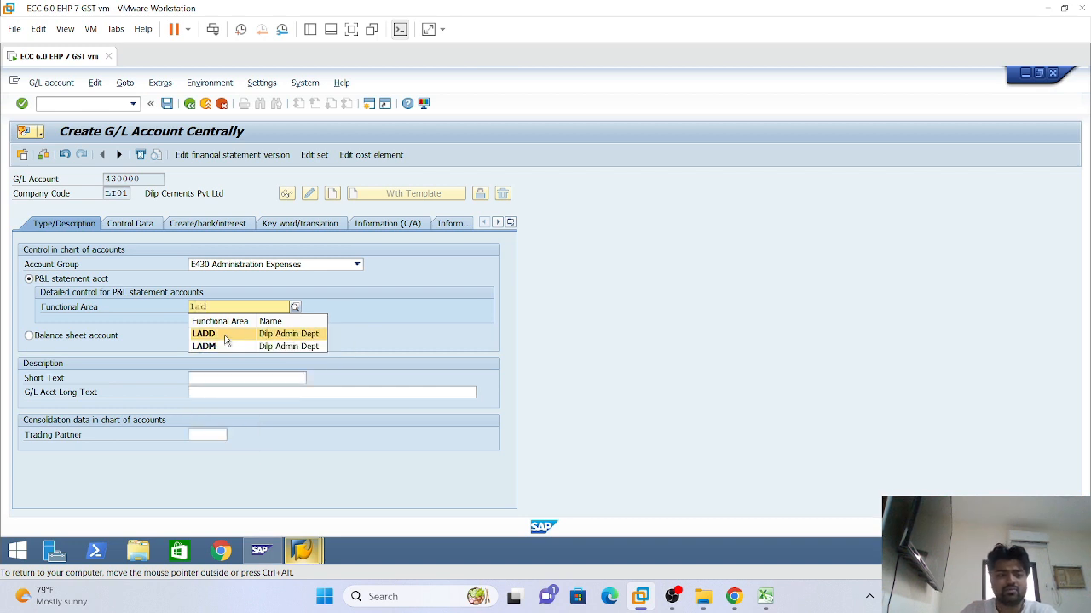
pyautogui.click(267, 346)
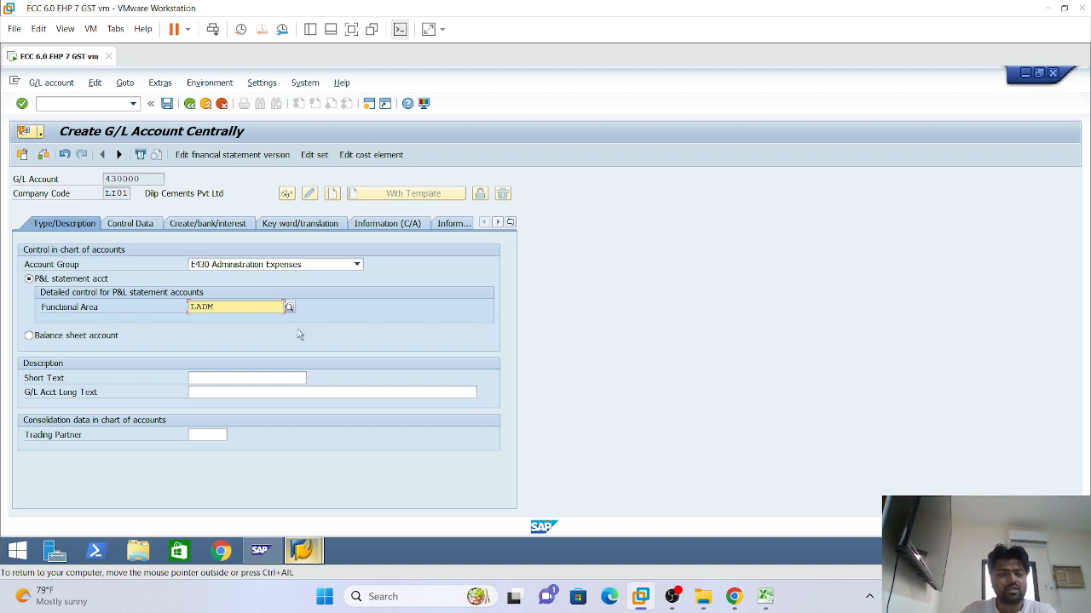
# Enter 'Salary A/C' as the short and long text and validate the entries
pyautogui.click(190, 378)
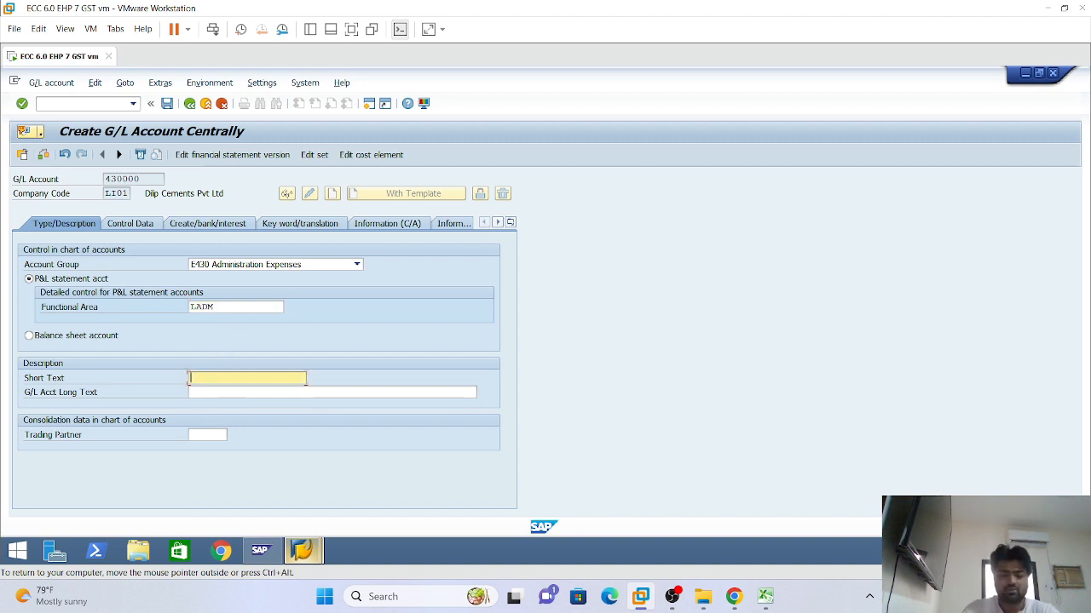
pyautogui.write('Salary A/C')
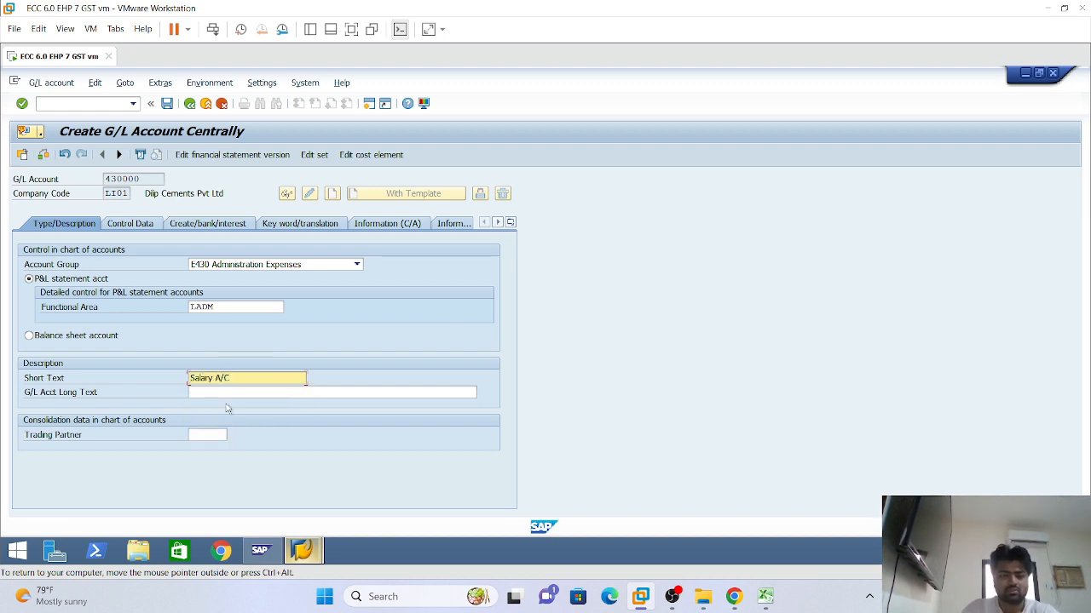
pyautogui.press('Tab')
pyautogui.write('Salary A/C')
pyautogui.press('Return')
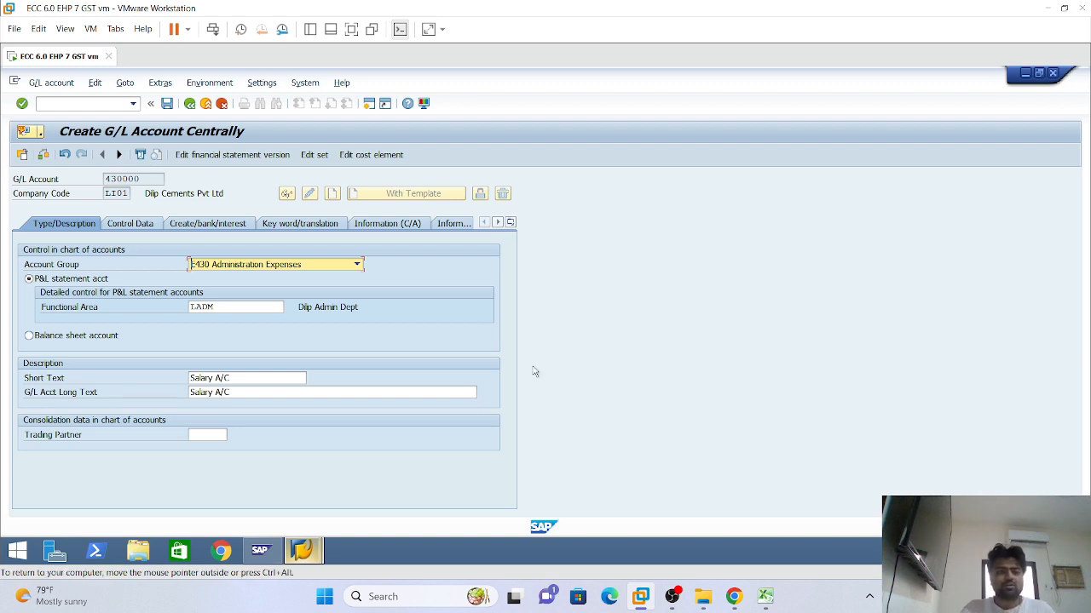
# In Control Data, tick Only balances in local crcy and Line item display, and choose sort key 001
pyautogui.click(132, 225)
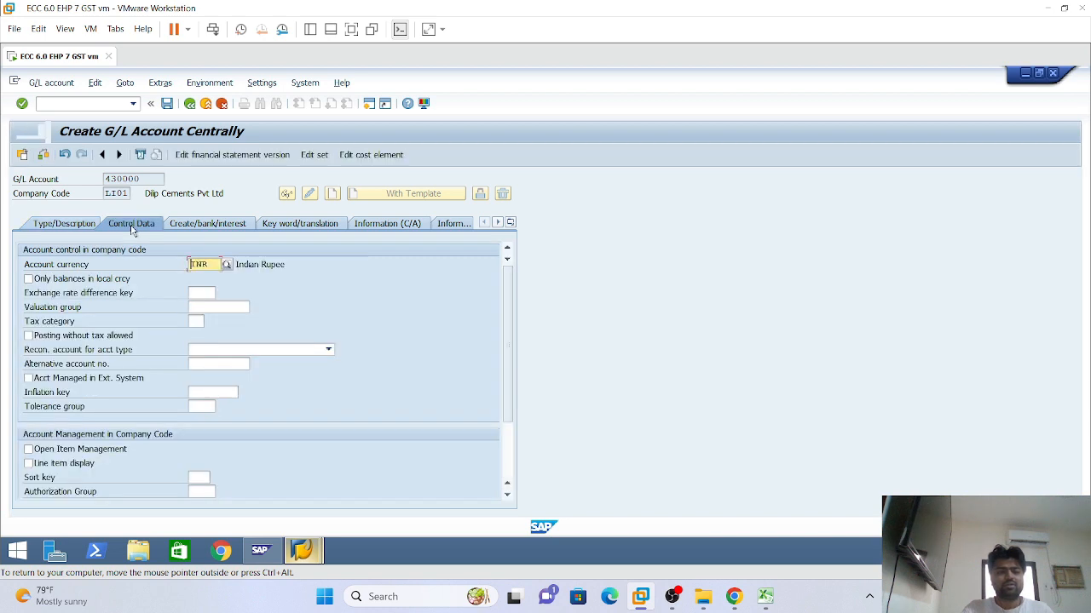
pyautogui.click(28, 279)
pyautogui.click(30, 465)
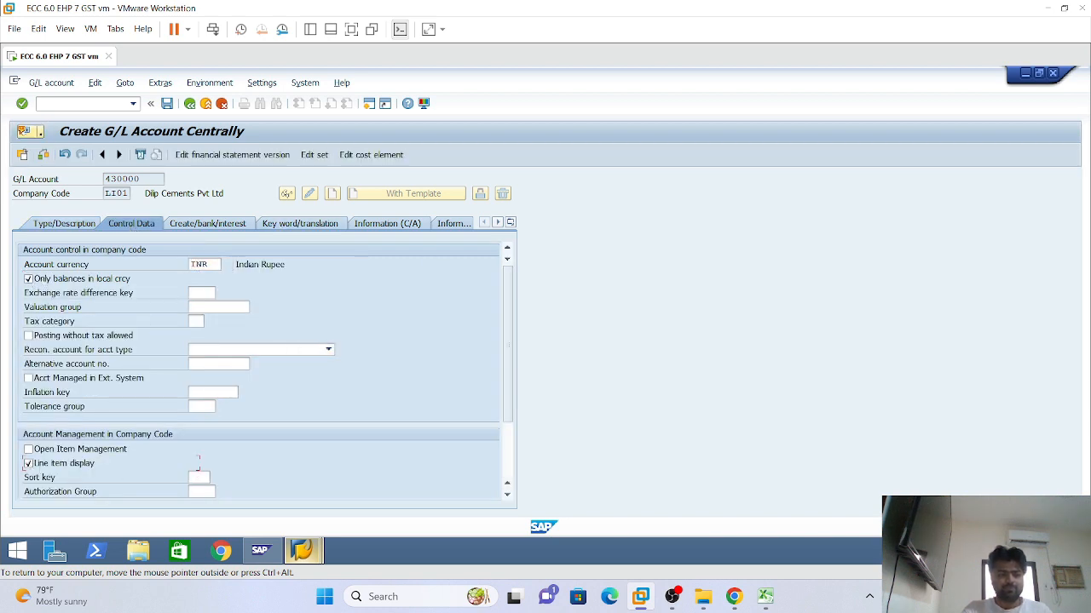
pyautogui.click(198, 478)
pyautogui.click(198, 477)
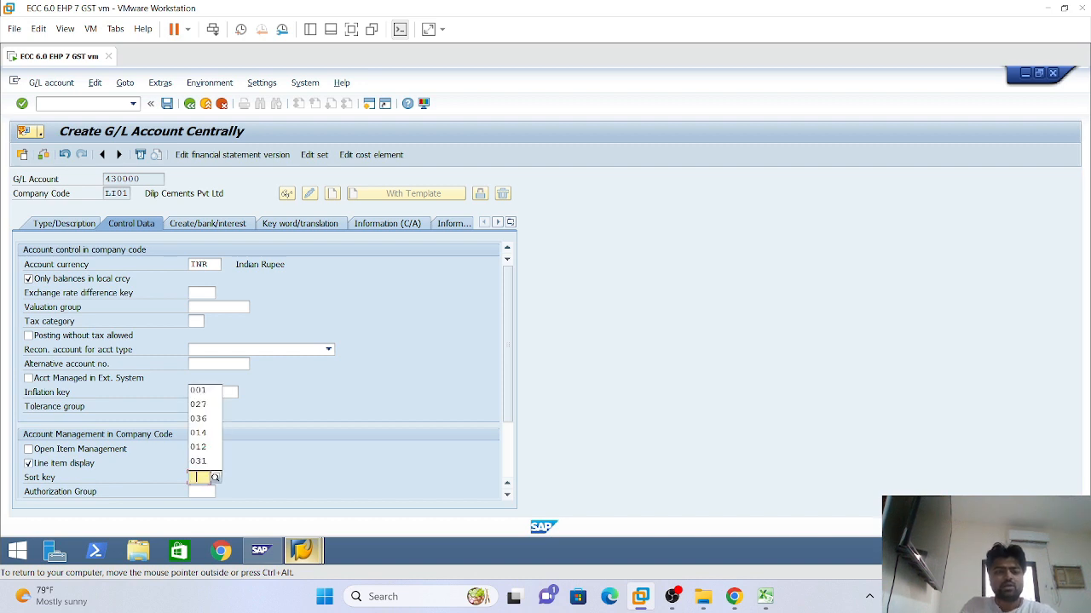
pyautogui.click(204, 391)
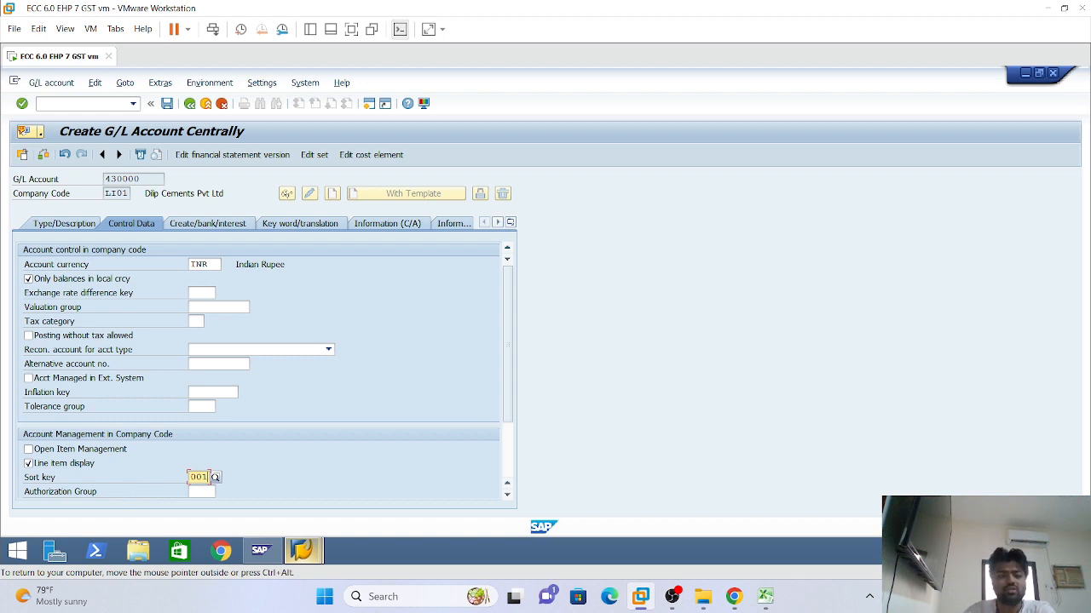
# Set field status group G004 (Cost accounts) and save account 430000 for LI01
pyautogui.click(207, 224)
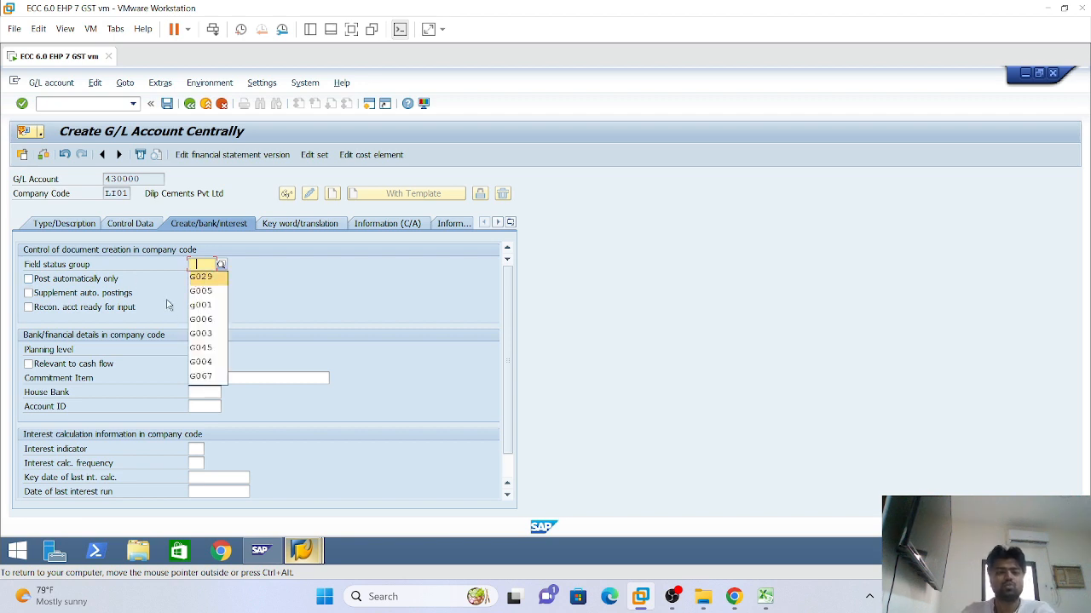
pyautogui.click(203, 290)
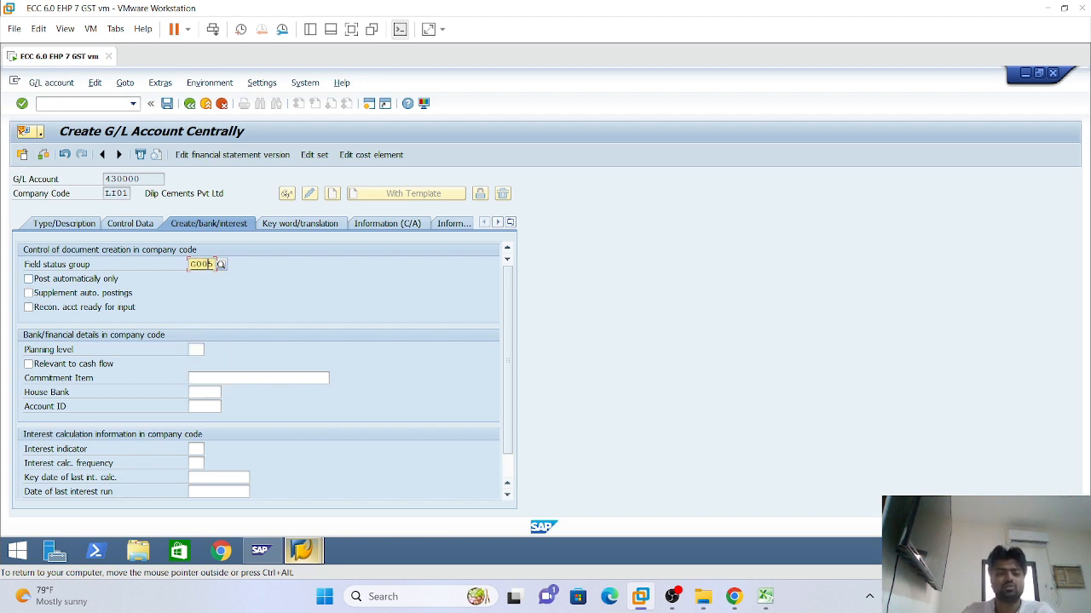
pyautogui.press('BackSpace')
pyautogui.write('4')
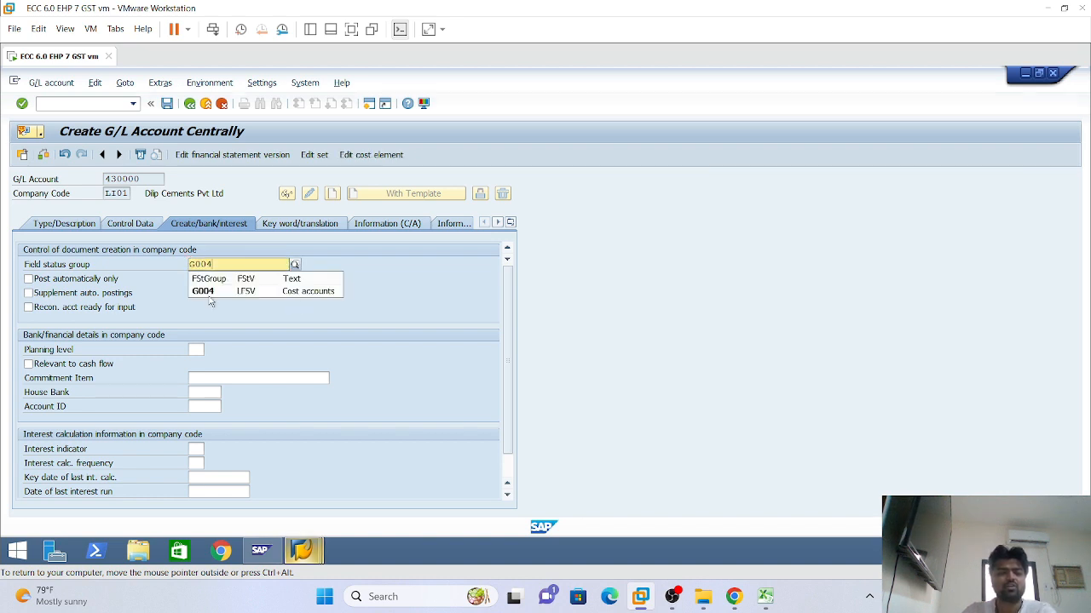
pyautogui.click(309, 294)
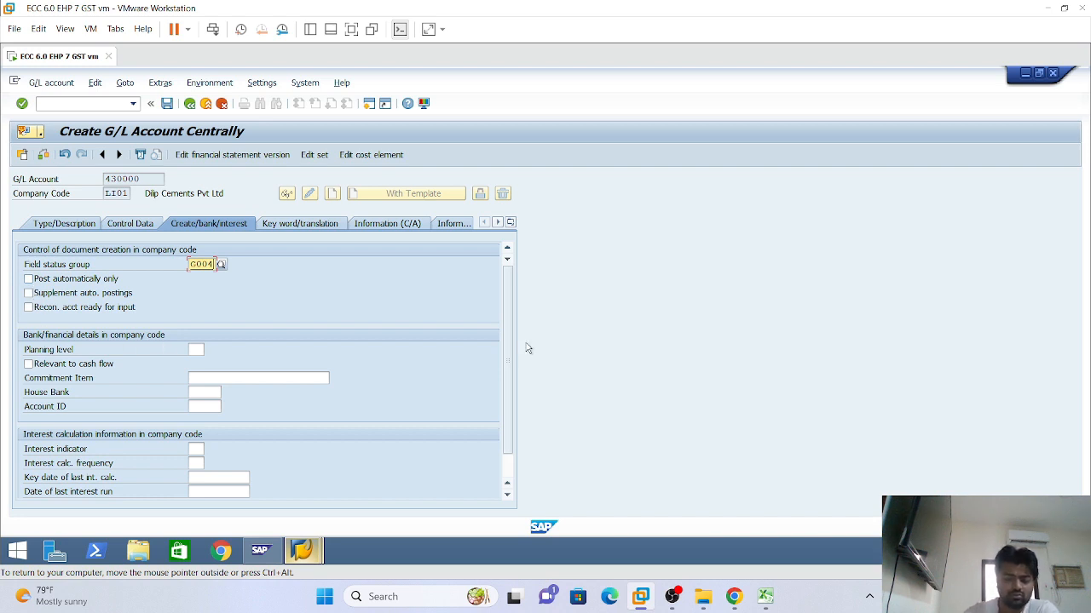
pyautogui.press('Return')
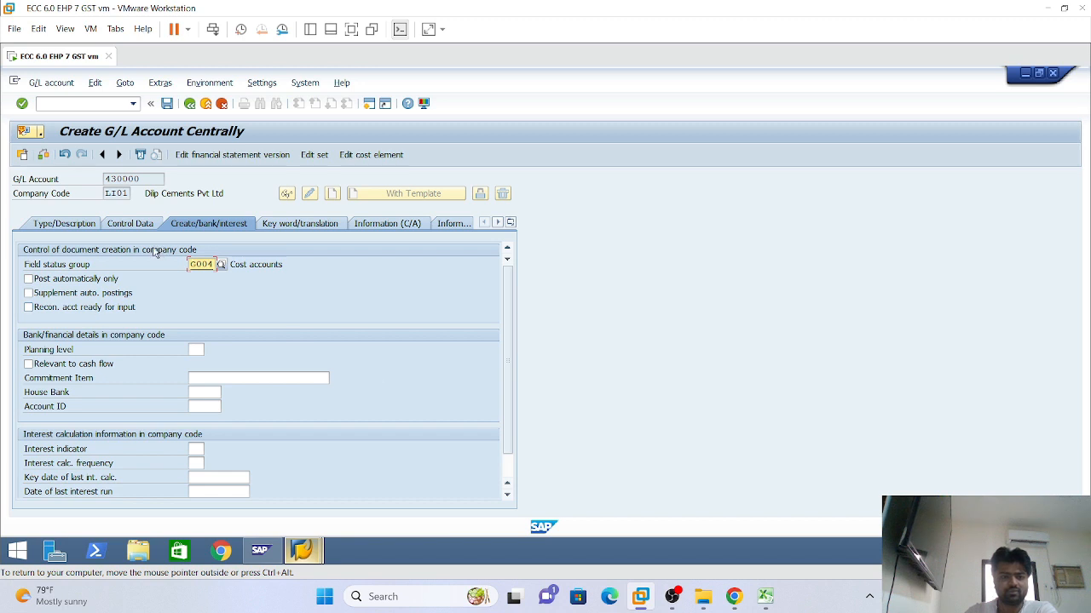
pyautogui.click(167, 103)
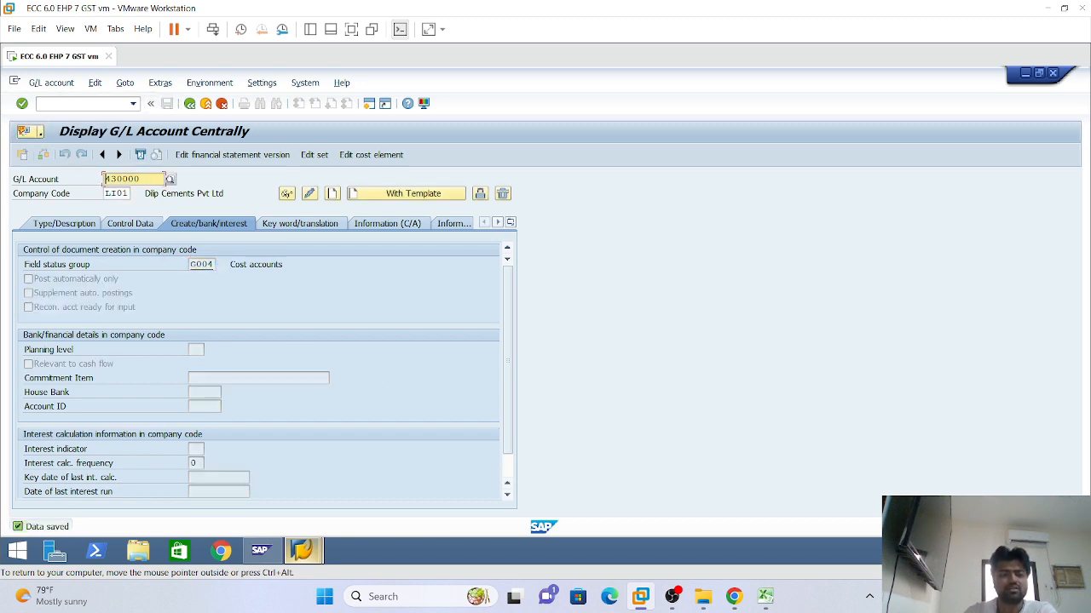
pyautogui.press('Tab')
# Create 430000 in LI02 from reference account 430000 / LI01 and save it
pyautogui.press('Right')
pyautogui.press('Right')
pyautogui.press('Right')
pyautogui.write('2')
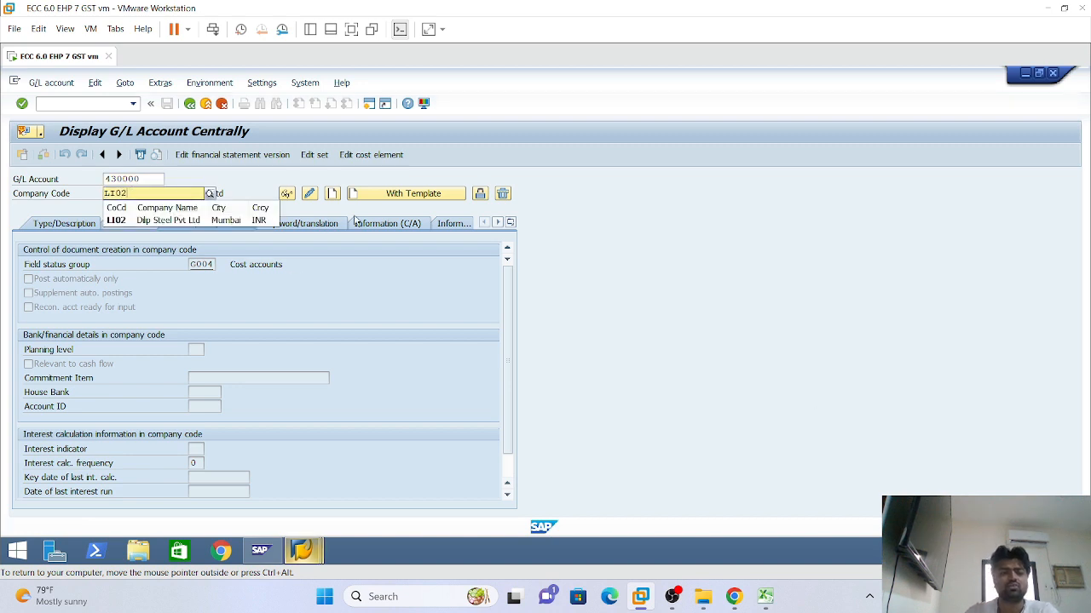
pyautogui.press('Return')
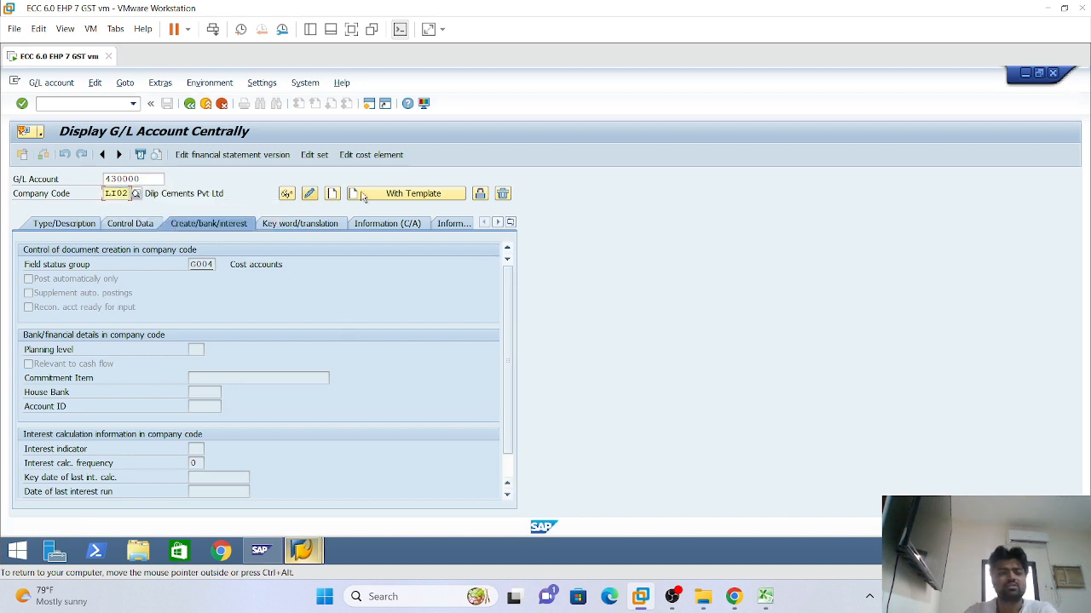
pyautogui.click(363, 195)
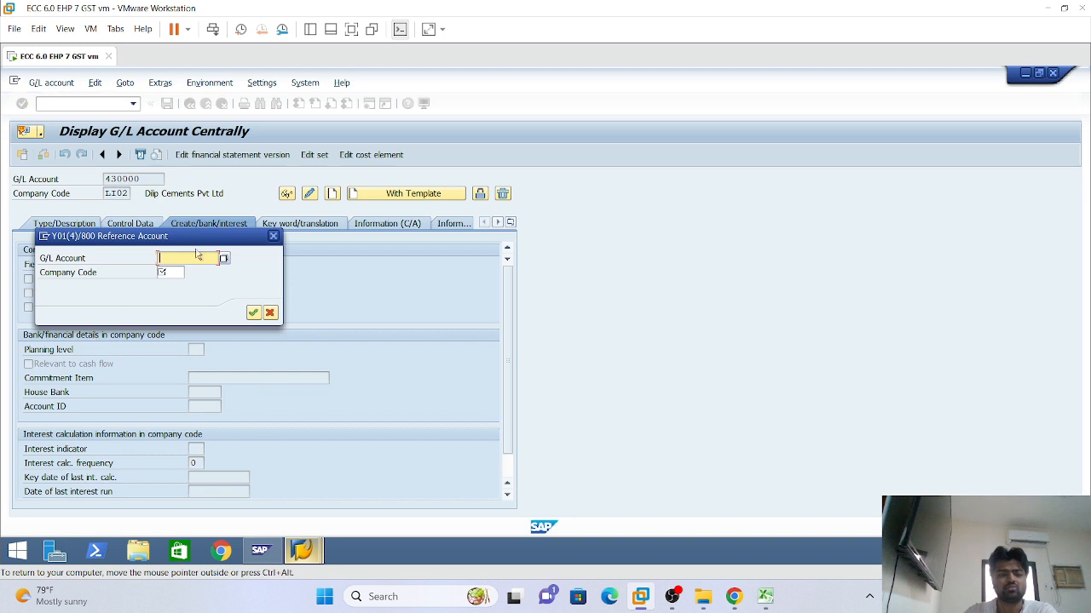
pyautogui.write('430')
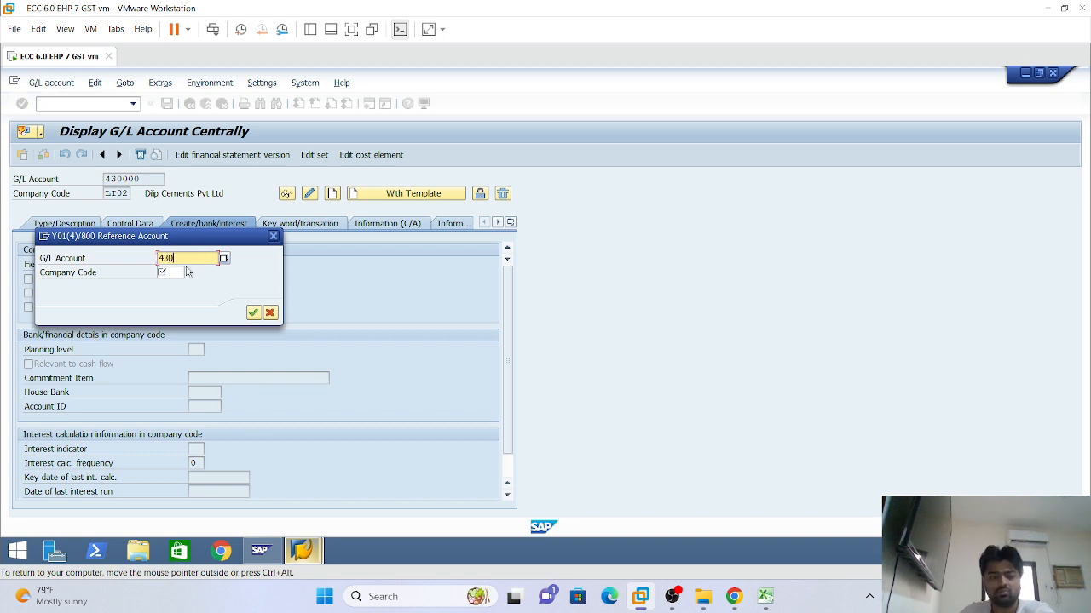
pyautogui.write('000')
pyautogui.click(188, 271)
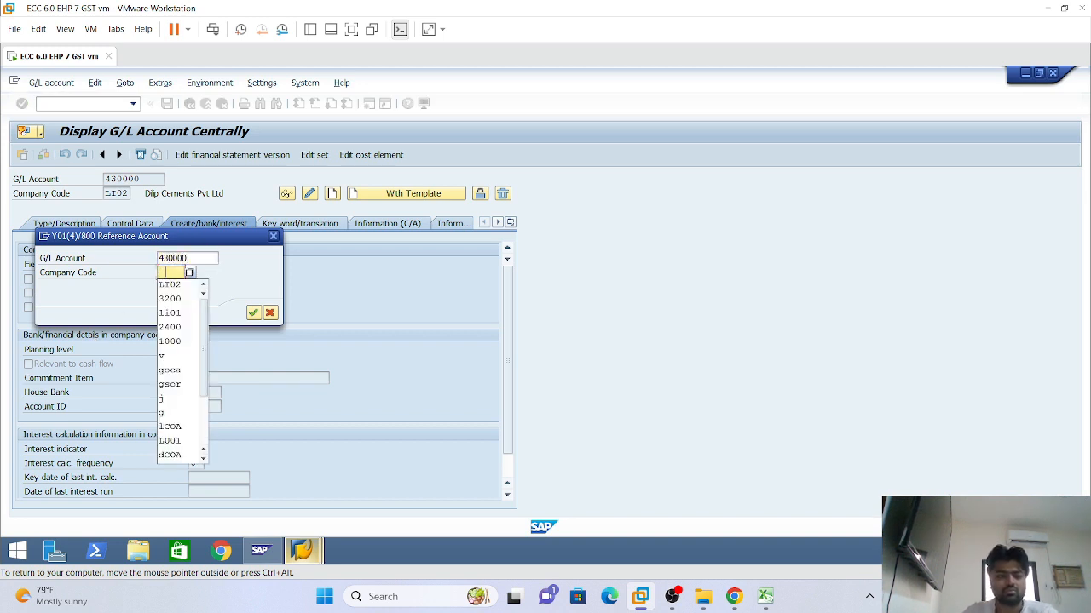
pyautogui.click(179, 282)
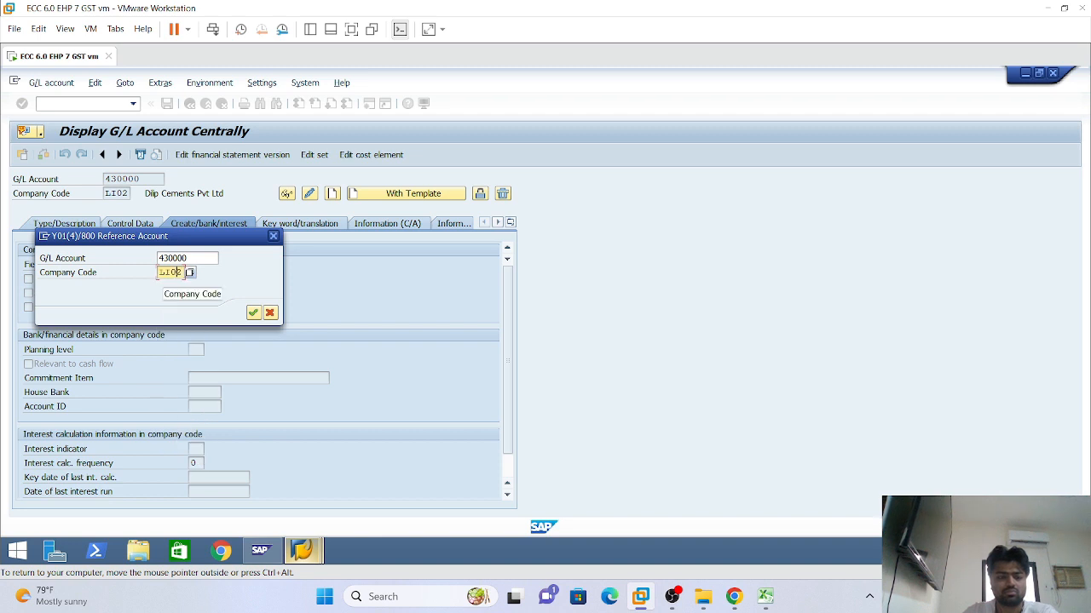
pyautogui.moveTo(176, 274); pyautogui.dragTo(198, 274)
pyautogui.write('1')
pyautogui.click(253, 313)
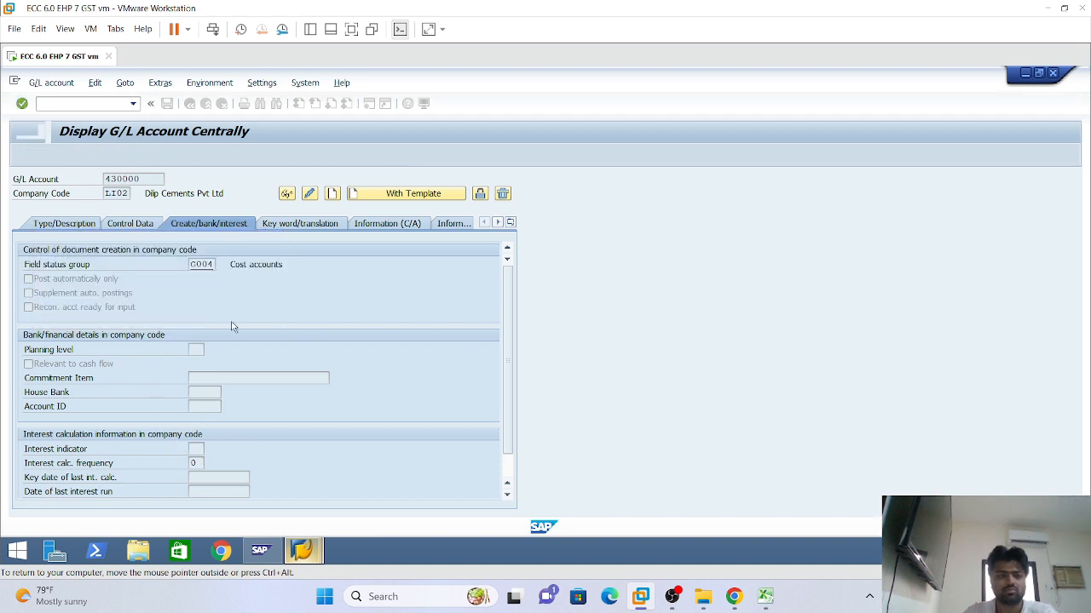
pyautogui.click(167, 103)
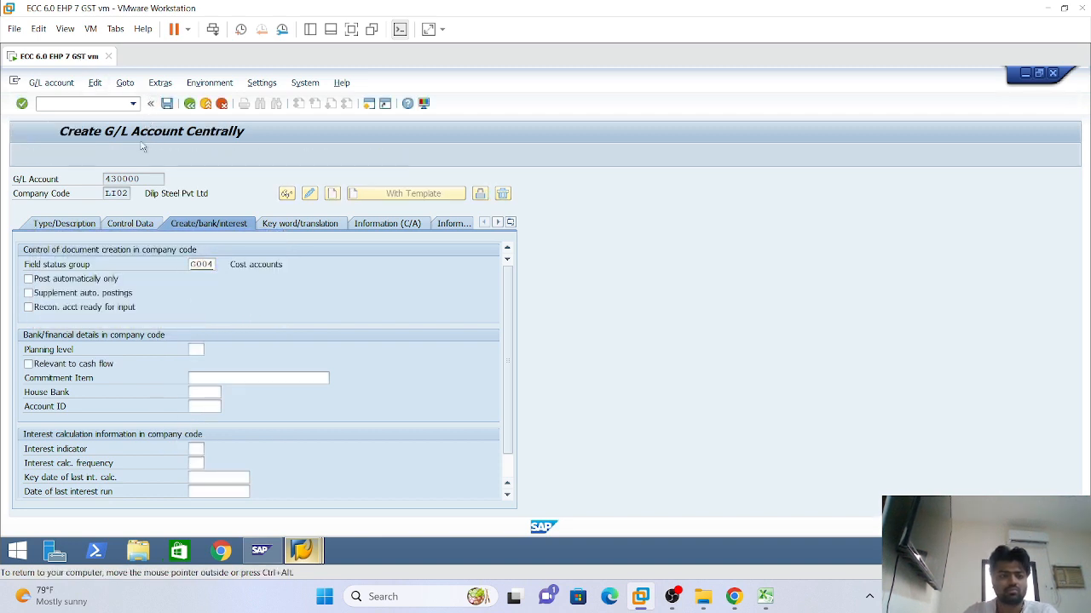
pyautogui.click(74, 225)
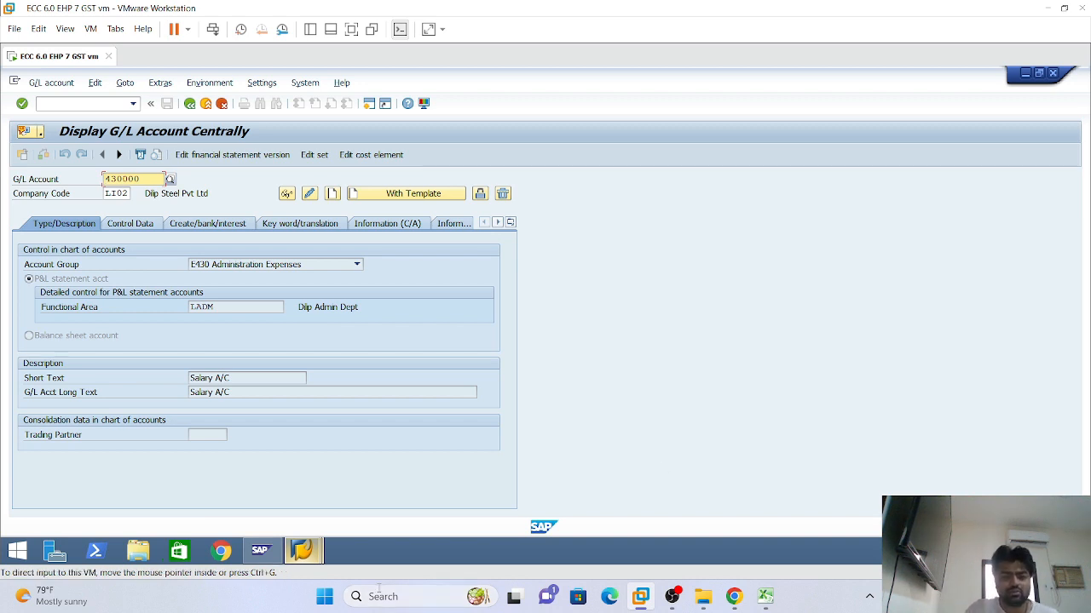
# Switch to the General Table Display window and load table SKA1
pyautogui.moveTo(301, 550)
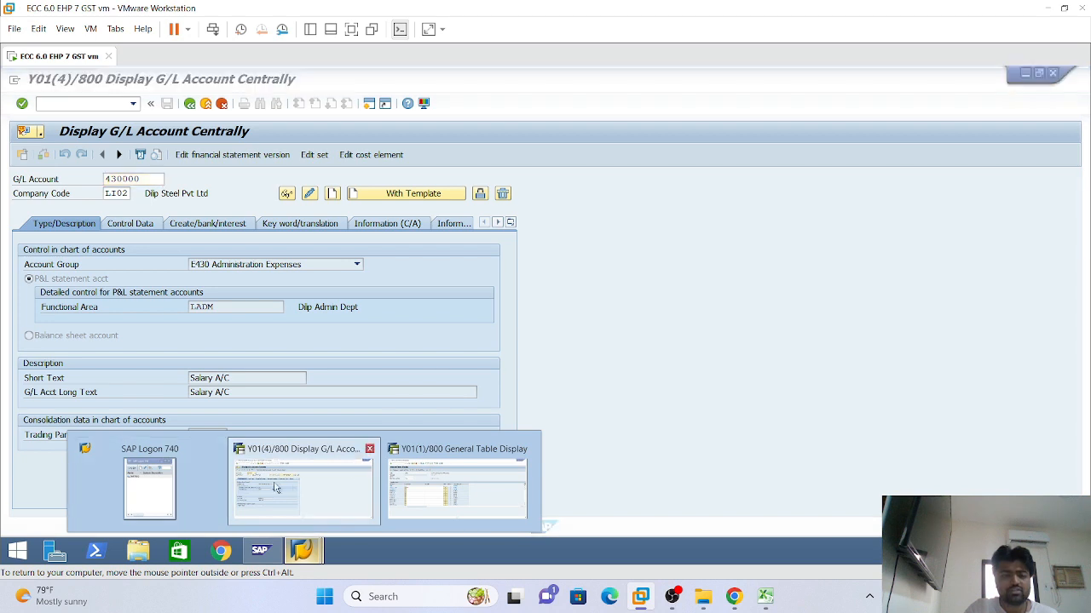
pyautogui.click(439, 481)
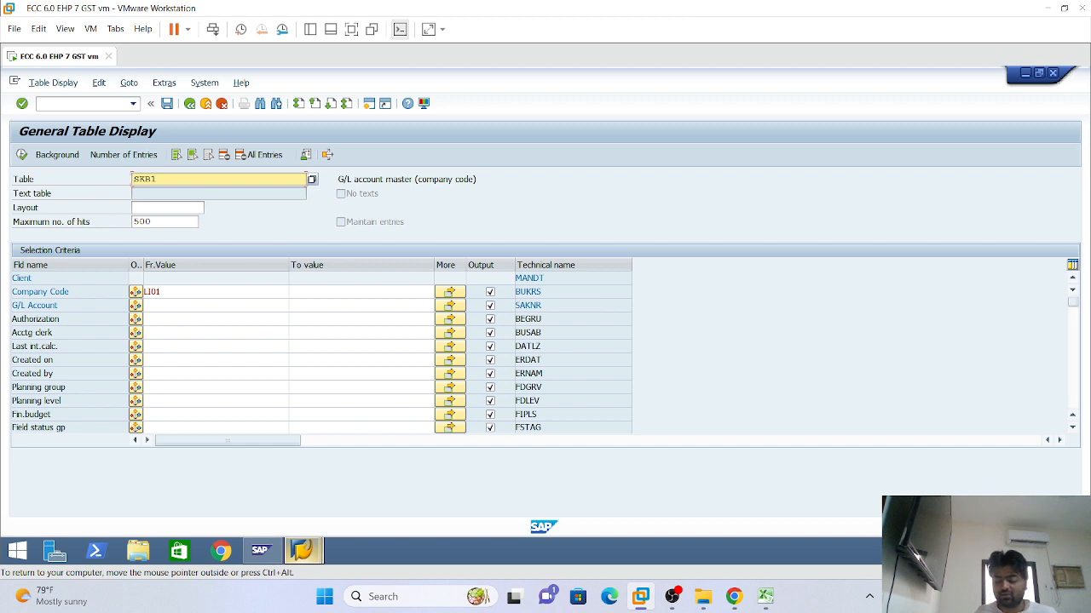
pyautogui.write('ska1')
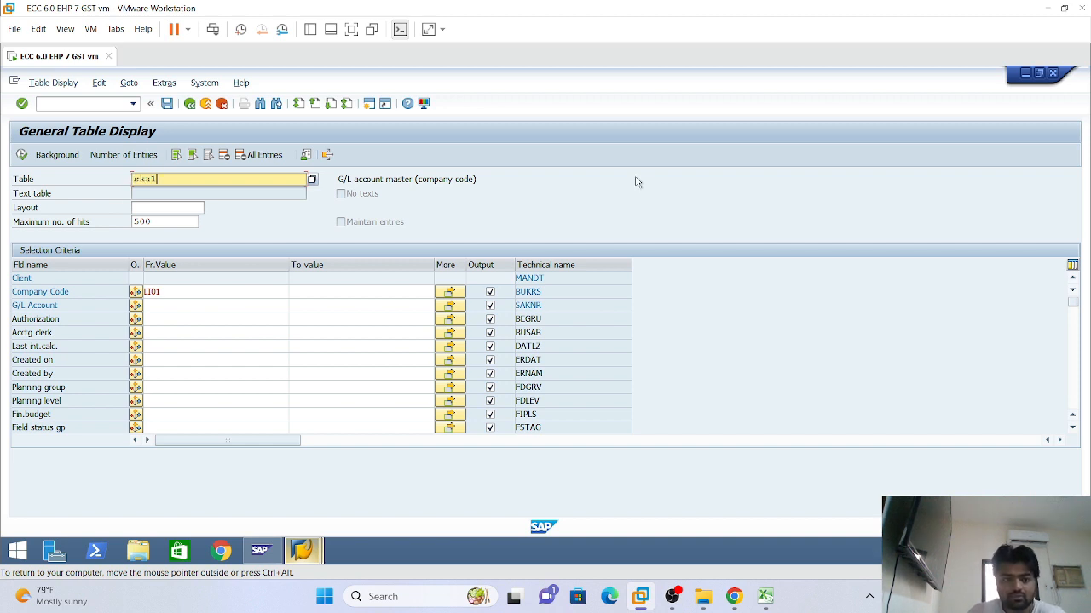
pyautogui.press('Return')
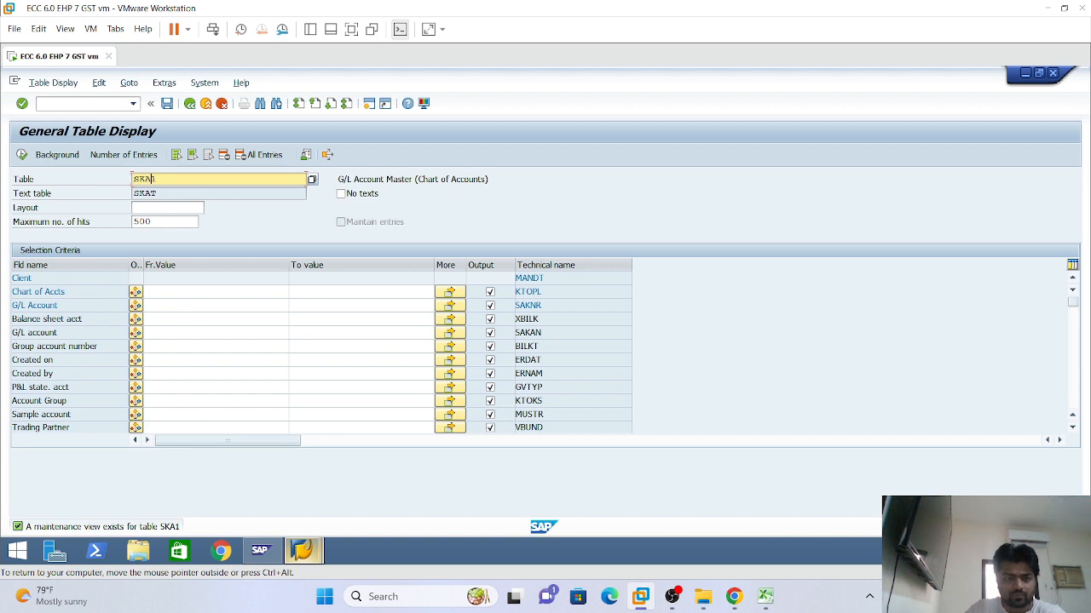
# Change the table to SKAT and load its selection fields
pyautogui.press('BackSpace')
pyautogui.write('T')
pyautogui.press('Return')
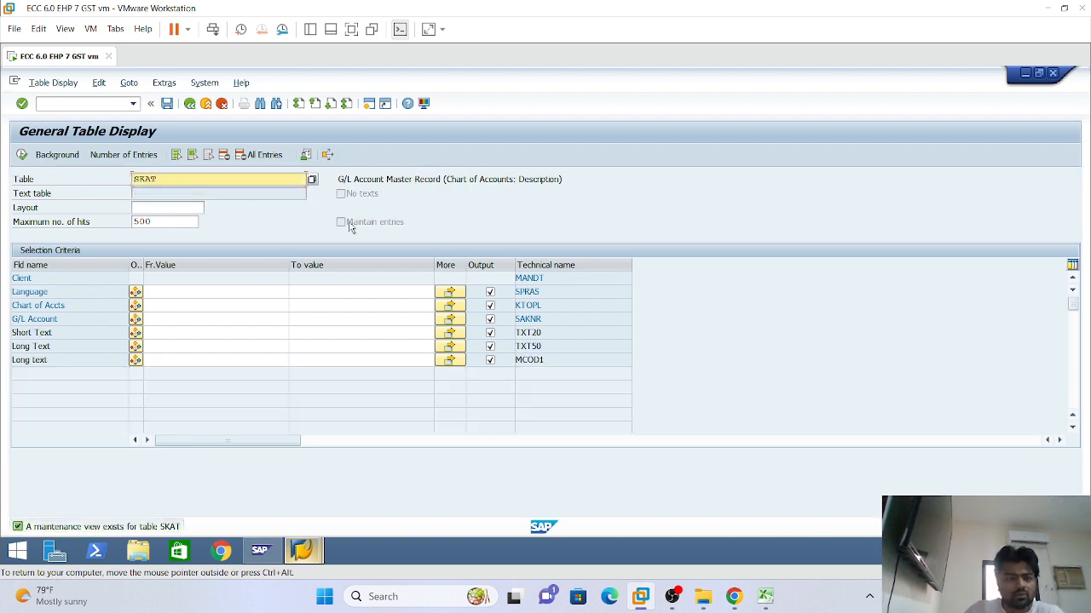
pyautogui.rightClick(622, 212)
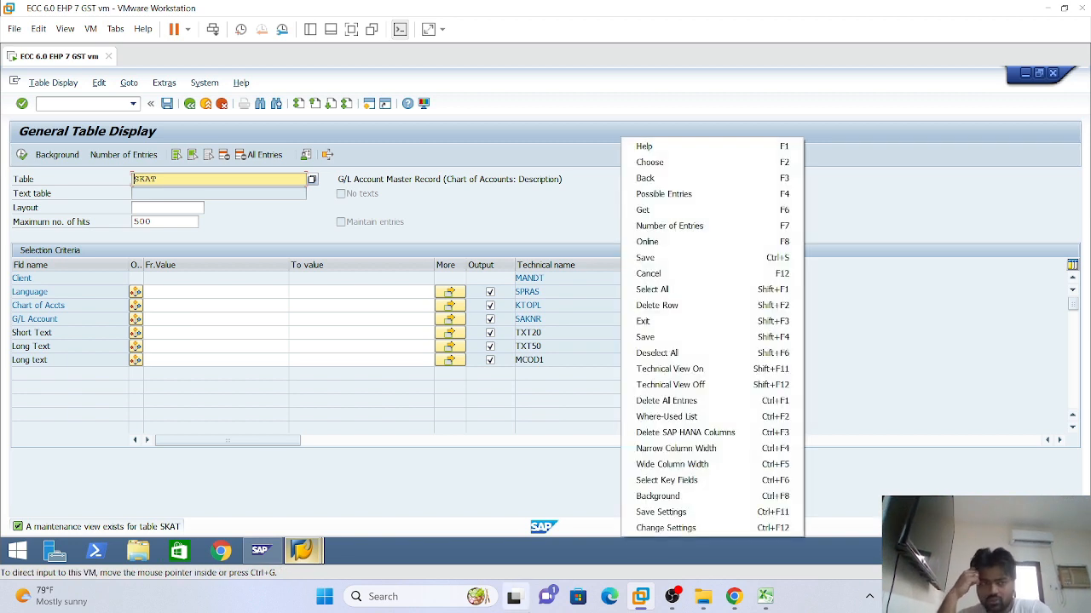
pyautogui.moveTo(514, 597)
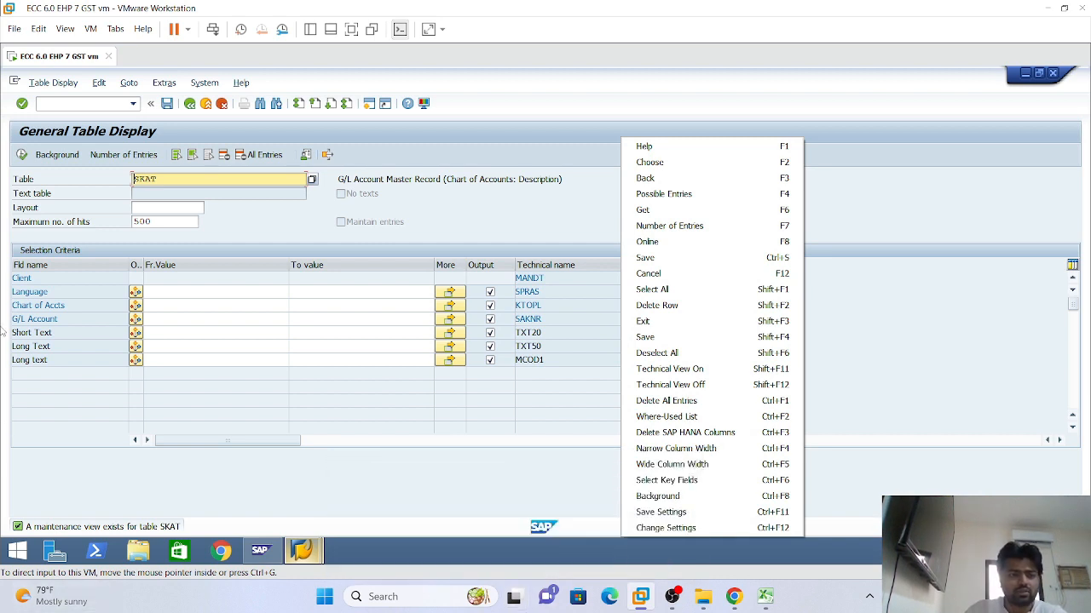
pyautogui.click(247, 294)
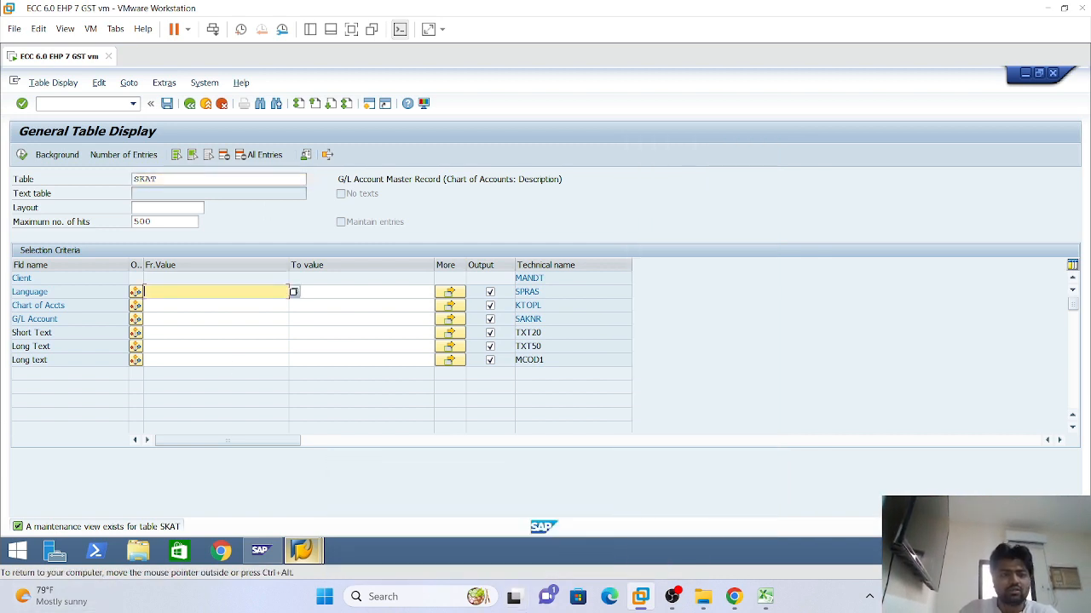
pyautogui.click(157, 179)
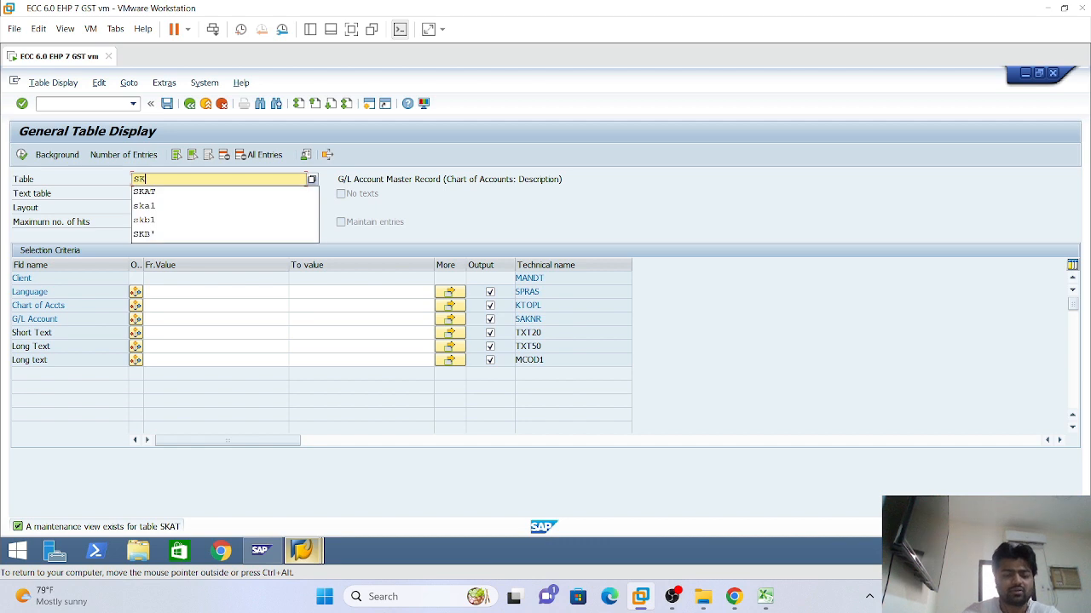
pyautogui.write('B1')
pyautogui.press('Return')
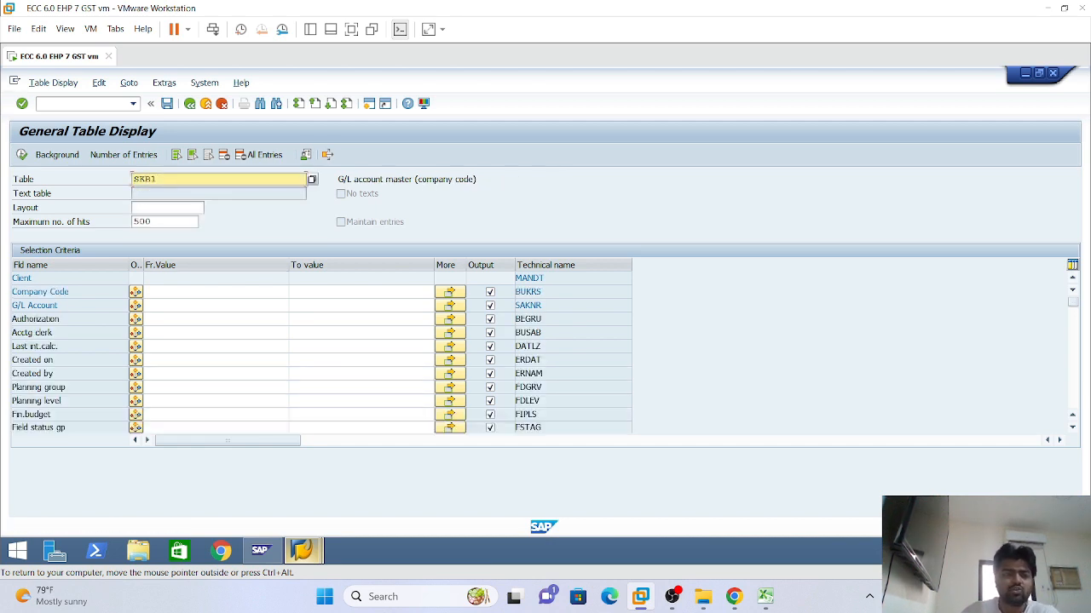
pyautogui.click(170, 292)
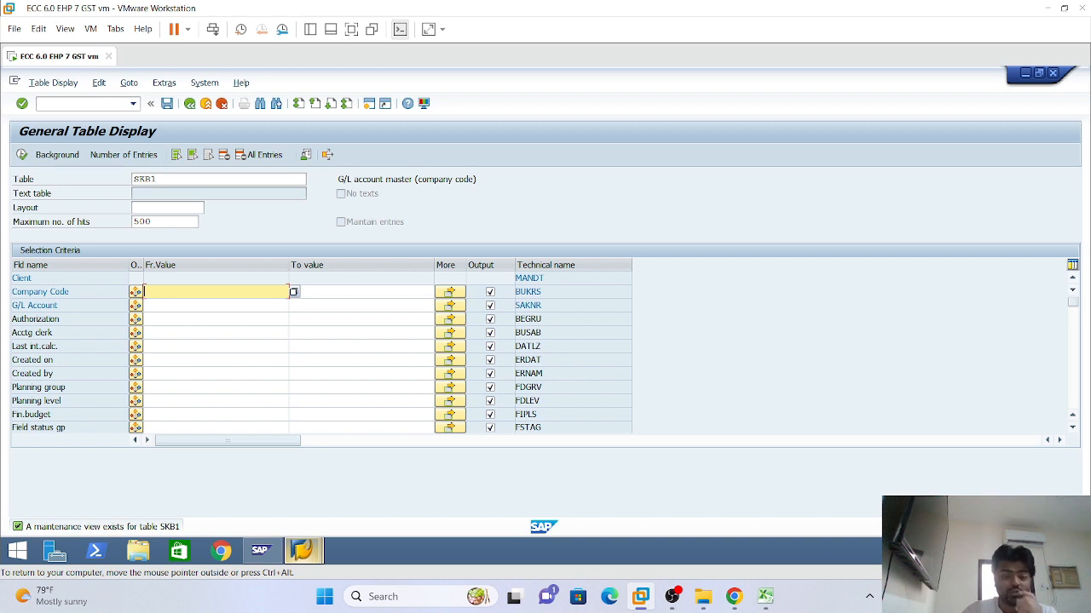
pyautogui.write('LU01')
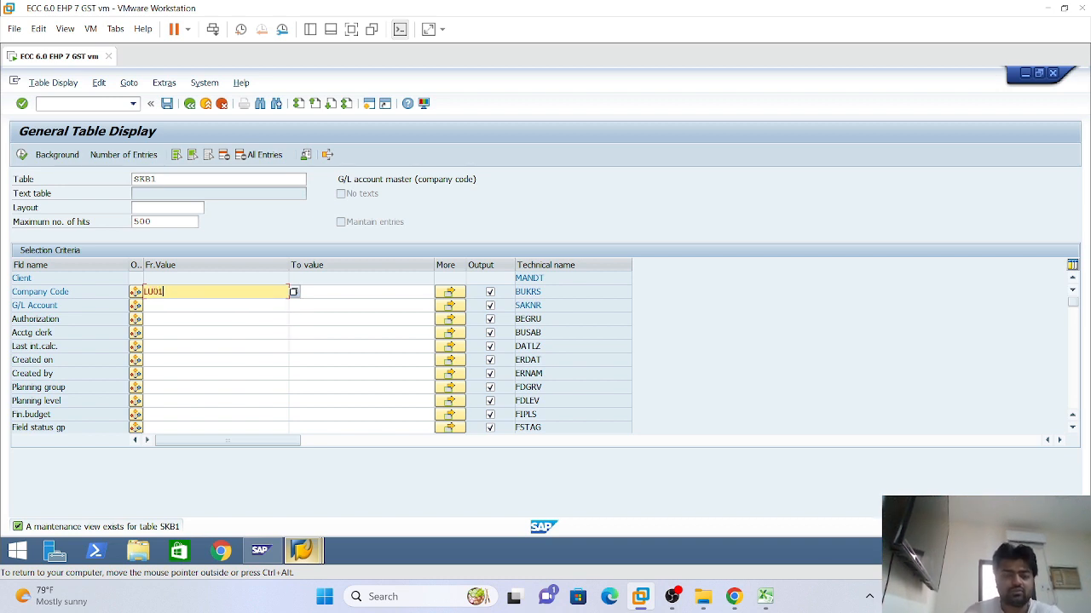
pyautogui.press('Return')
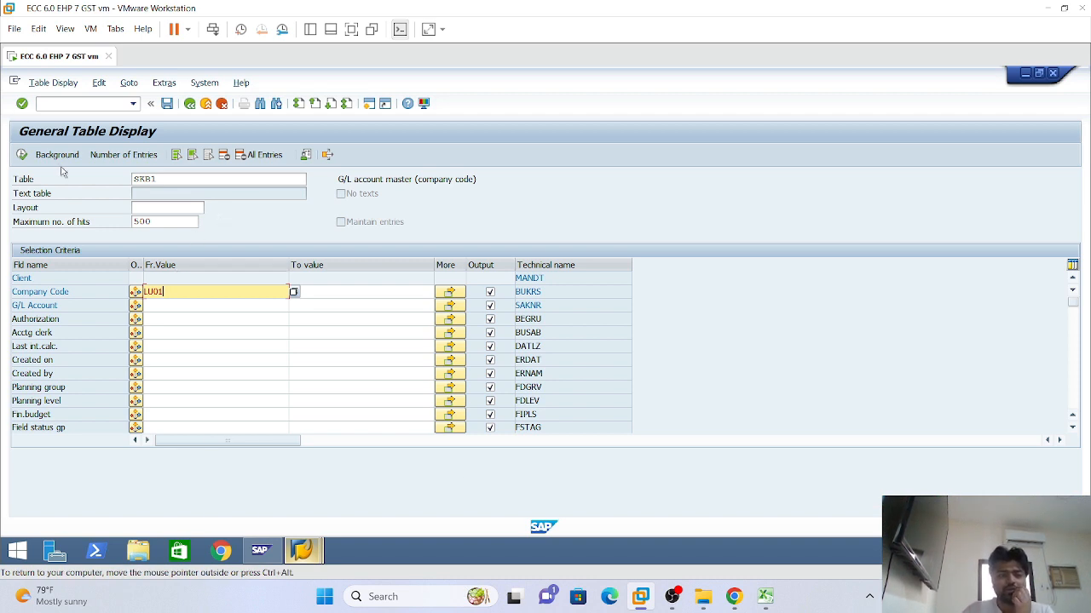
pyautogui.click(21, 155)
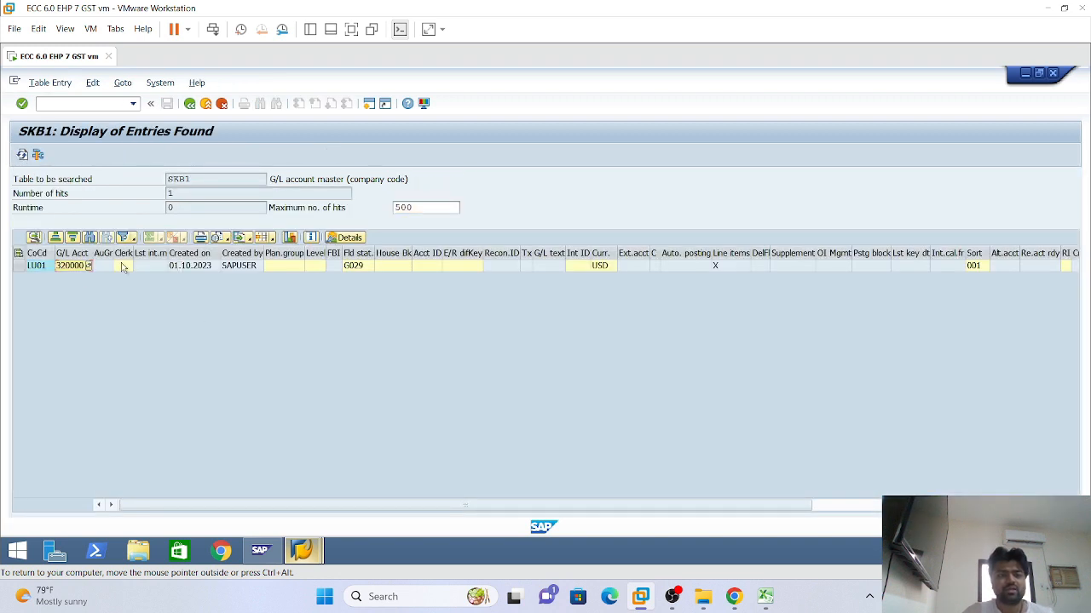
pyautogui.click(205, 271)
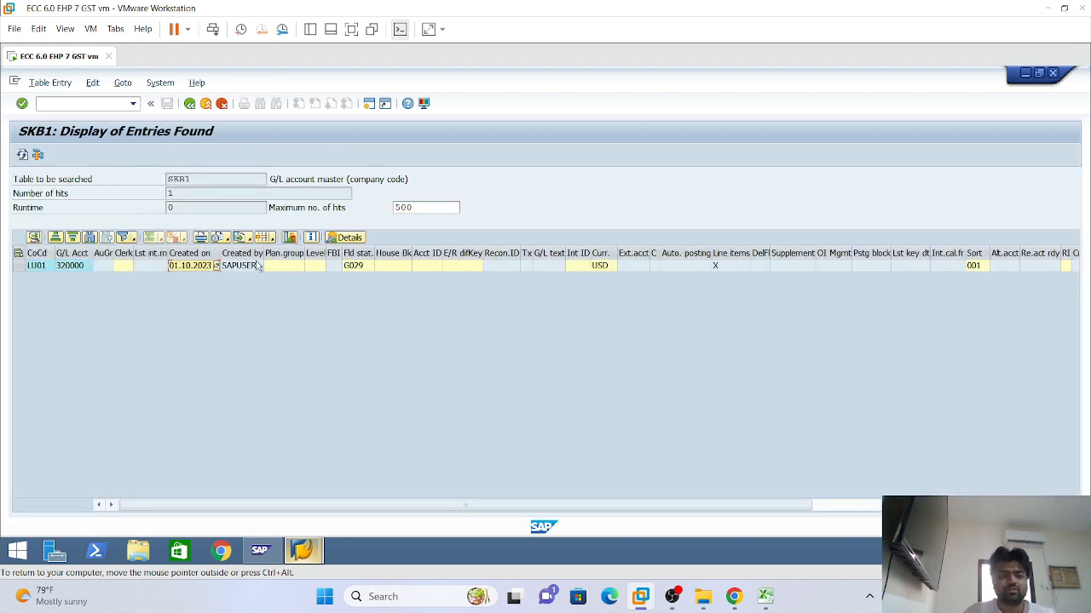
pyautogui.click(256, 266)
pyautogui.click(363, 266)
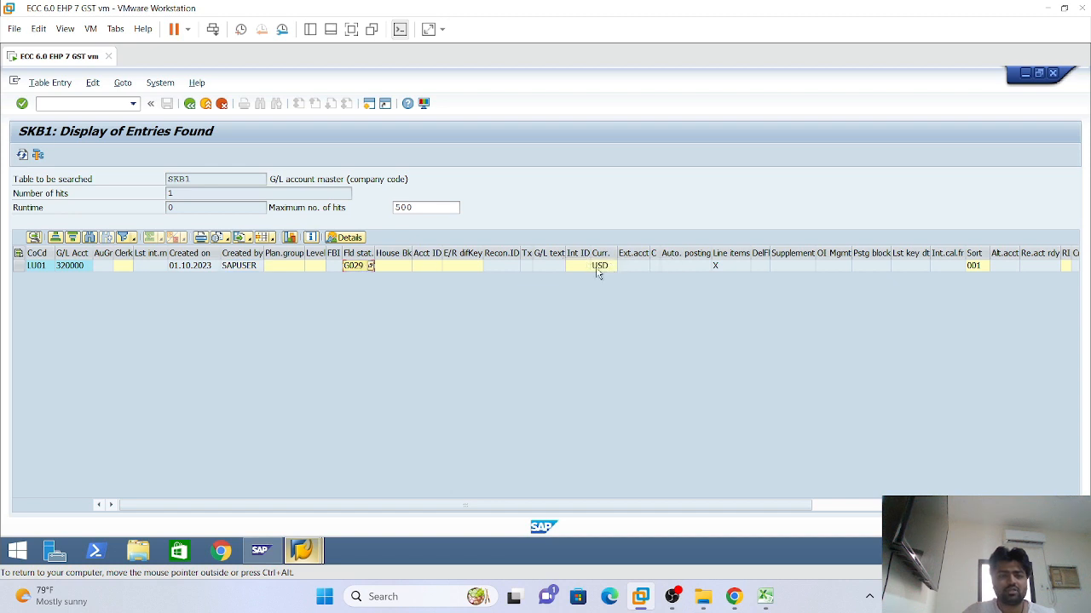
# Return to the SKAT selection screen and correct the company code value
pyautogui.click(189, 103)
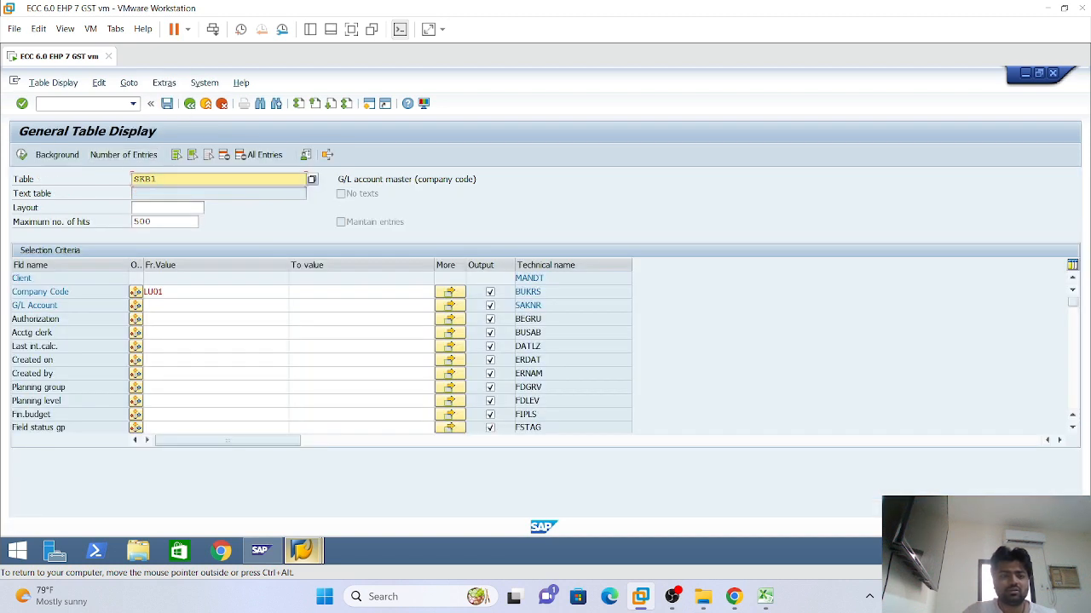
pyautogui.click(146, 291)
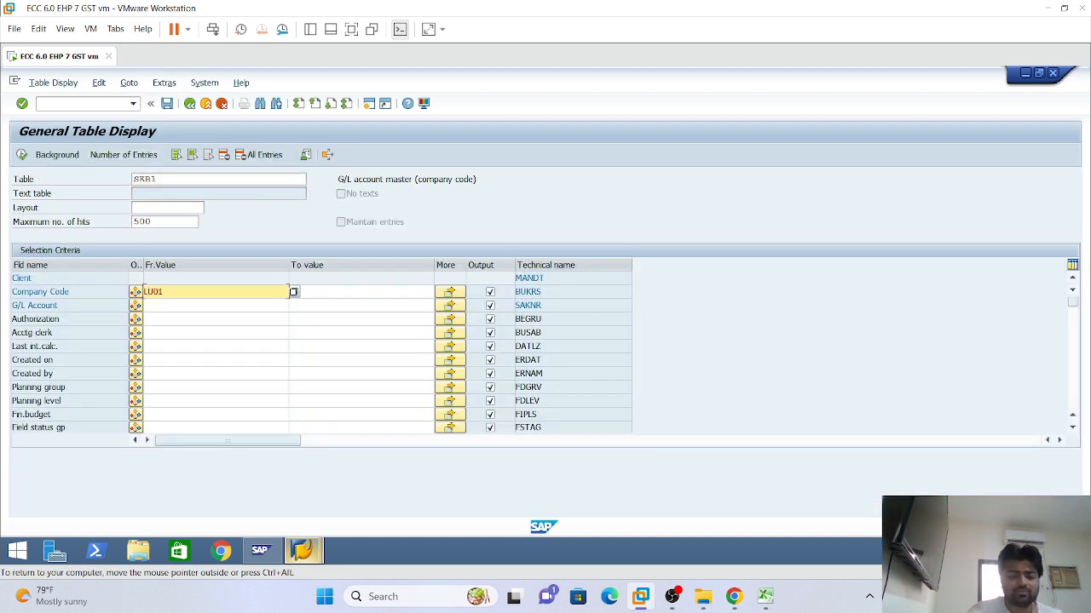
pyautogui.press('Delete')
pyautogui.write('I')
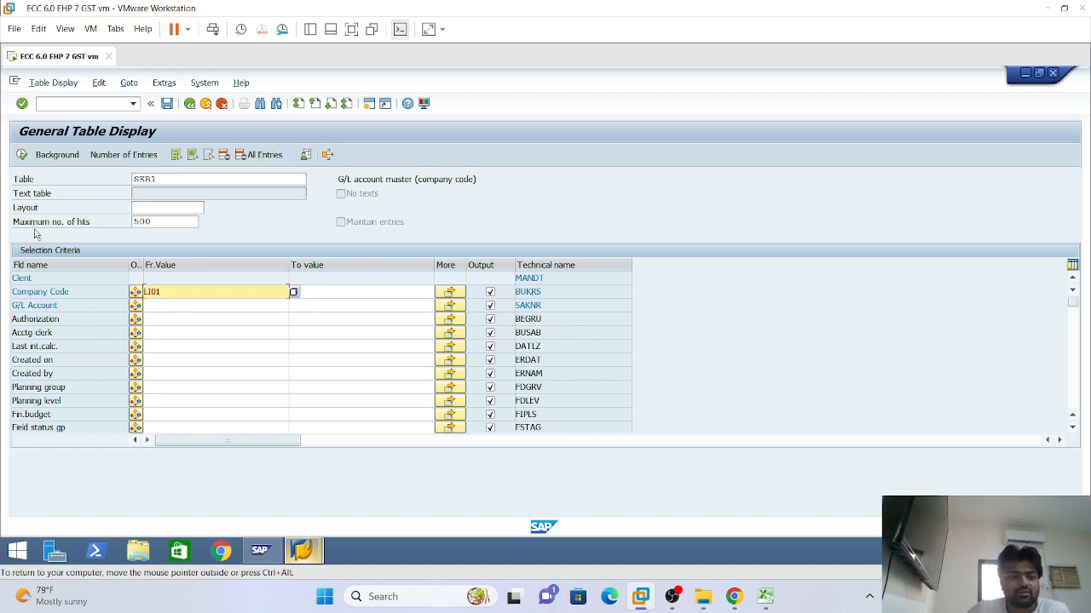
pyautogui.click(256, 180)
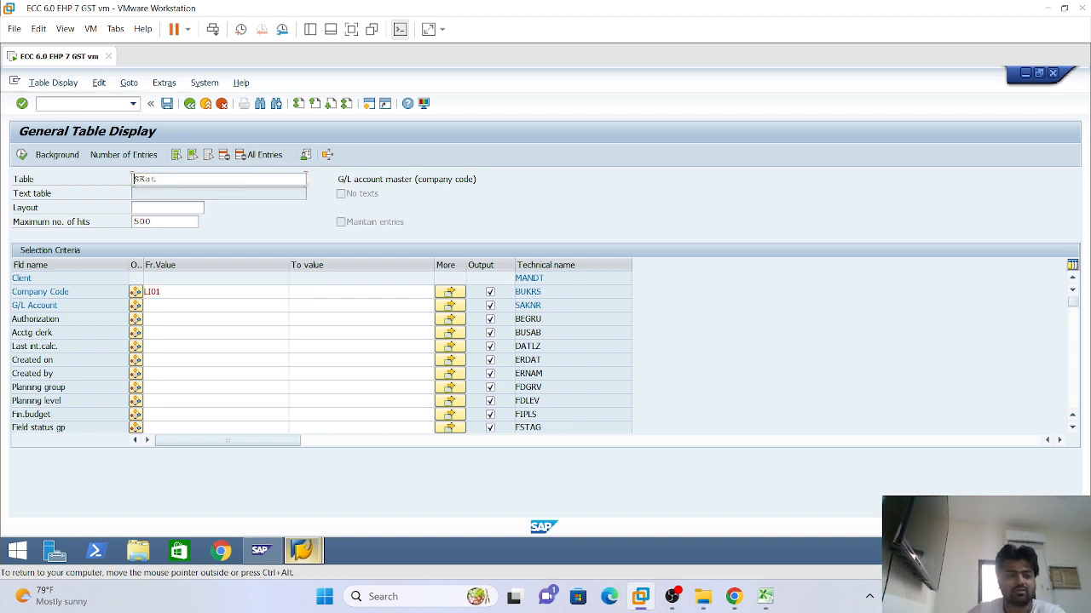
pyautogui.press('Return')
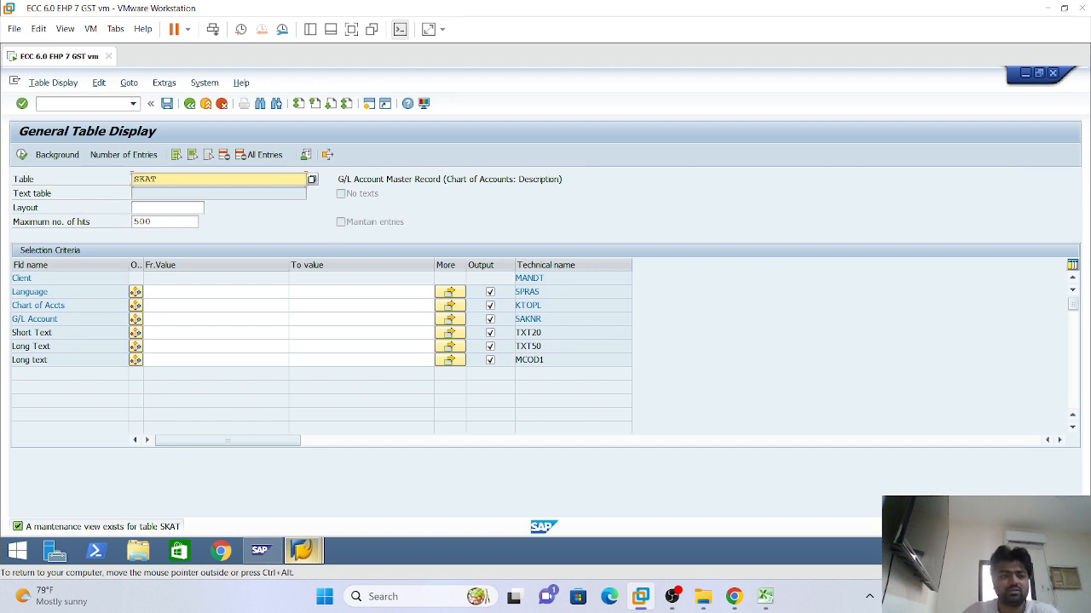
# Change the table name to SKA1, then to SKB1, and load its selection fields
pyautogui.press('BackSpace')
pyautogui.press('BackSpace')
pyautogui.write('bv')
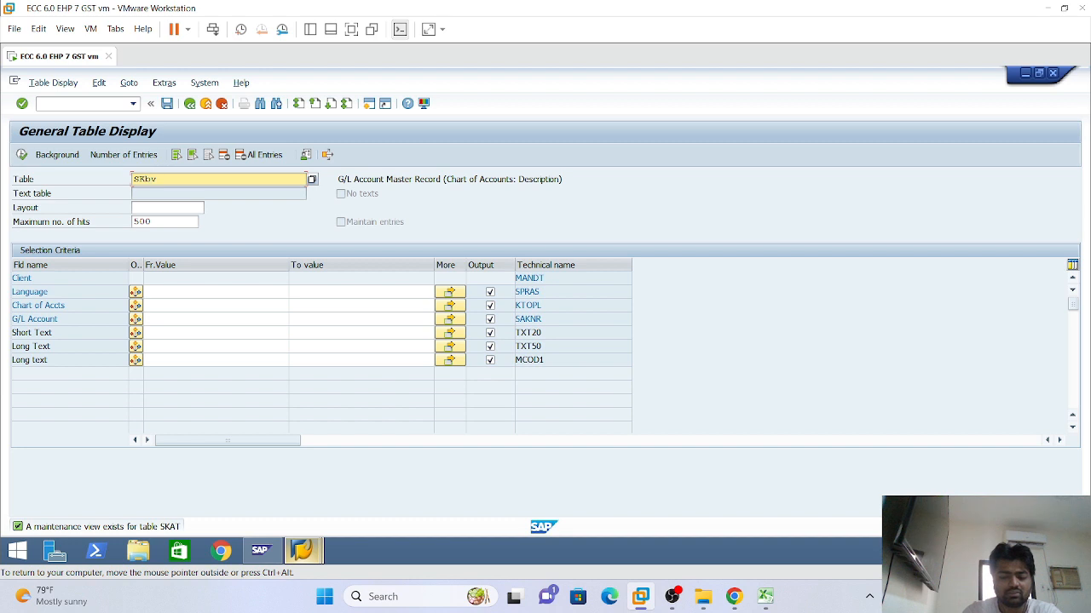
pyautogui.press('BackSpace')
pyautogui.press('BackSpace')
pyautogui.write('A1')
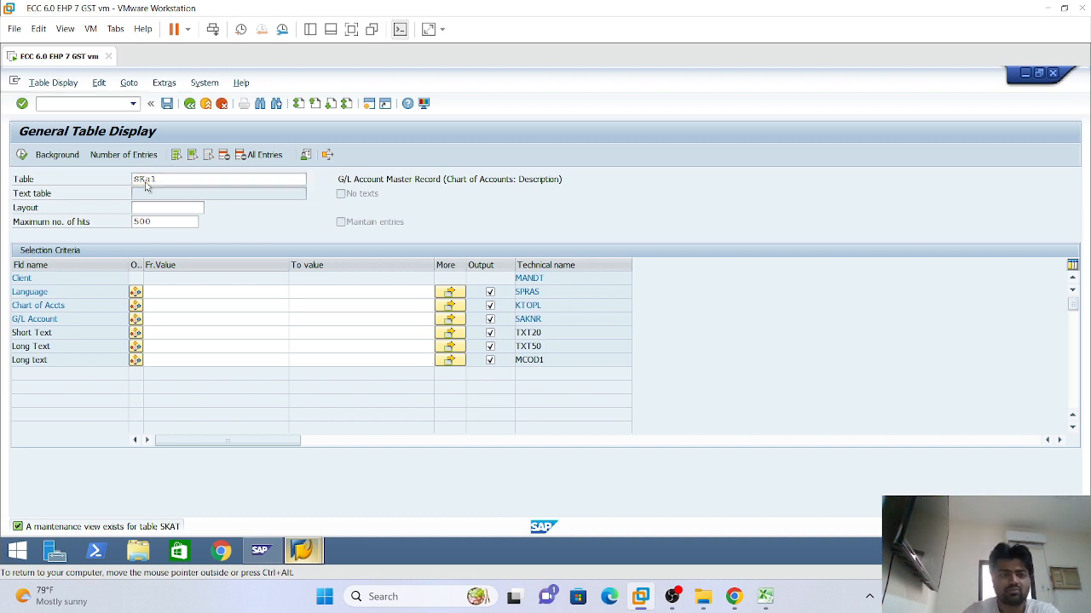
pyautogui.press('Return')
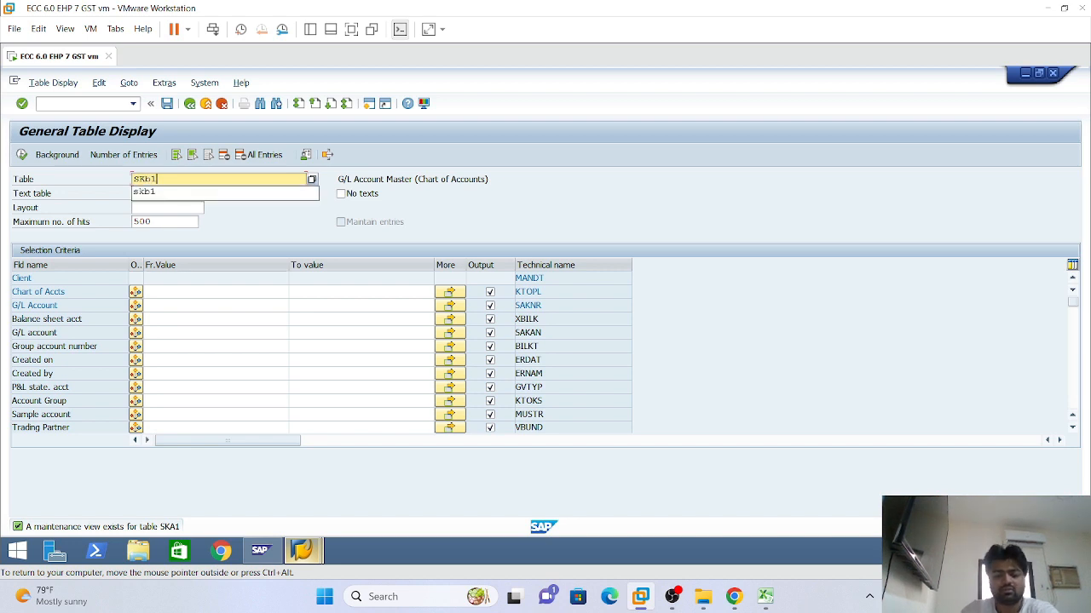
pyautogui.press('BackSpace')
pyautogui.press('BackSpace')
pyautogui.write('B1')
pyautogui.press('Return')
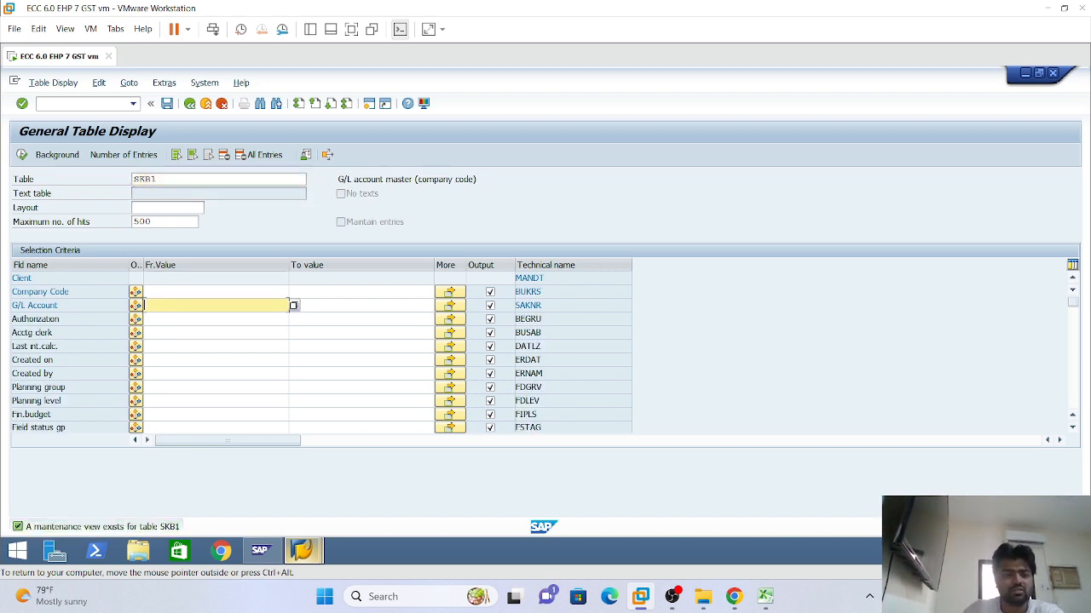
# Set company code LI01 and execute the SKB1 listing
pyautogui.click(145, 291)
pyautogui.click(167, 292)
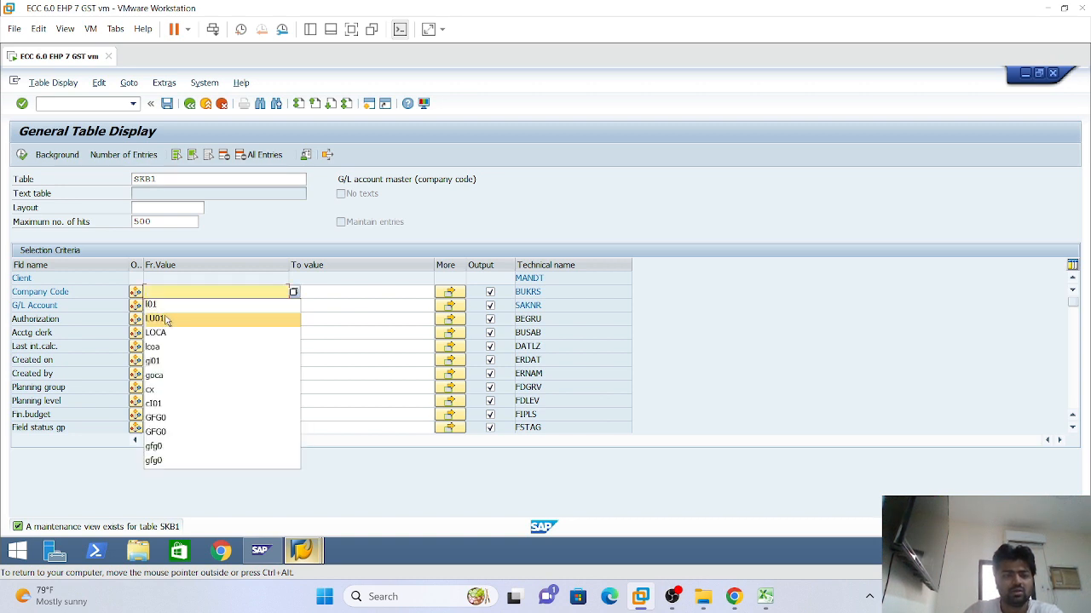
pyautogui.click(163, 306)
pyautogui.click(21, 154)
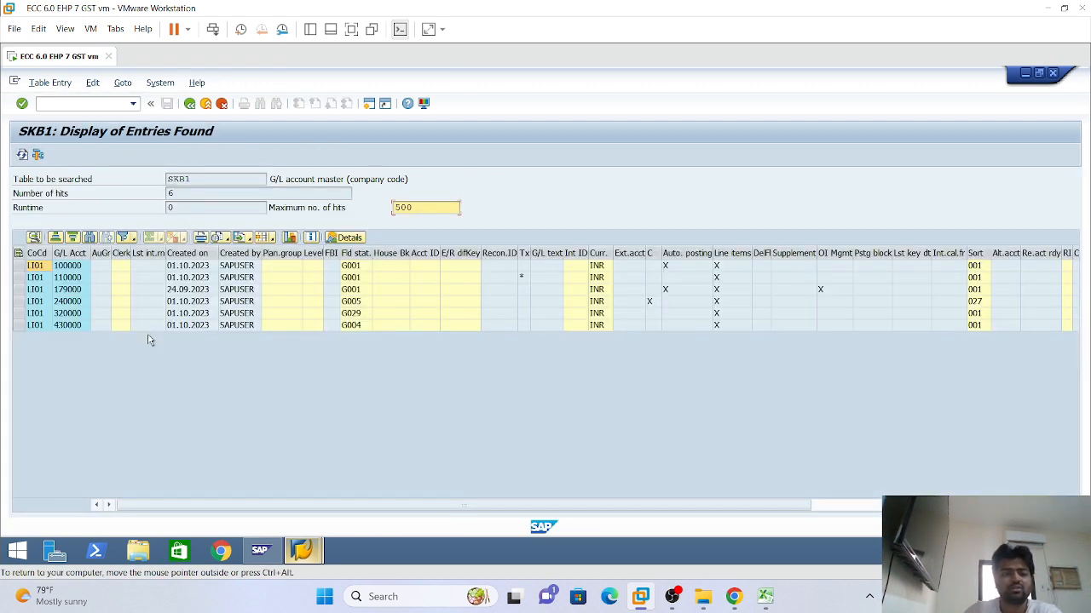
pyautogui.click(75, 290)
pyautogui.click(75, 314)
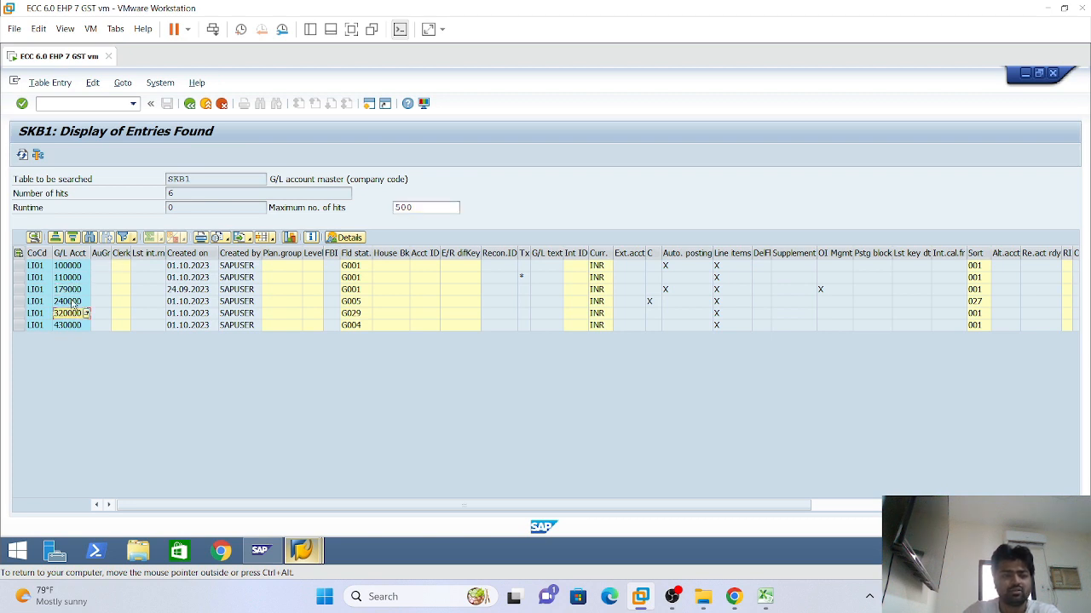
pyautogui.click(73, 328)
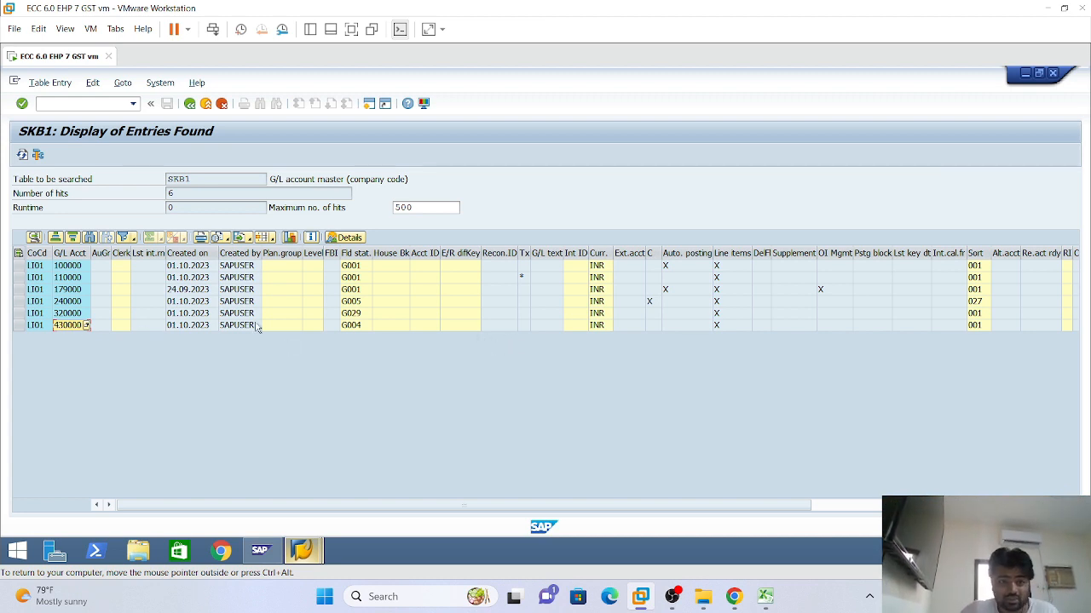
pyautogui.click(194, 292)
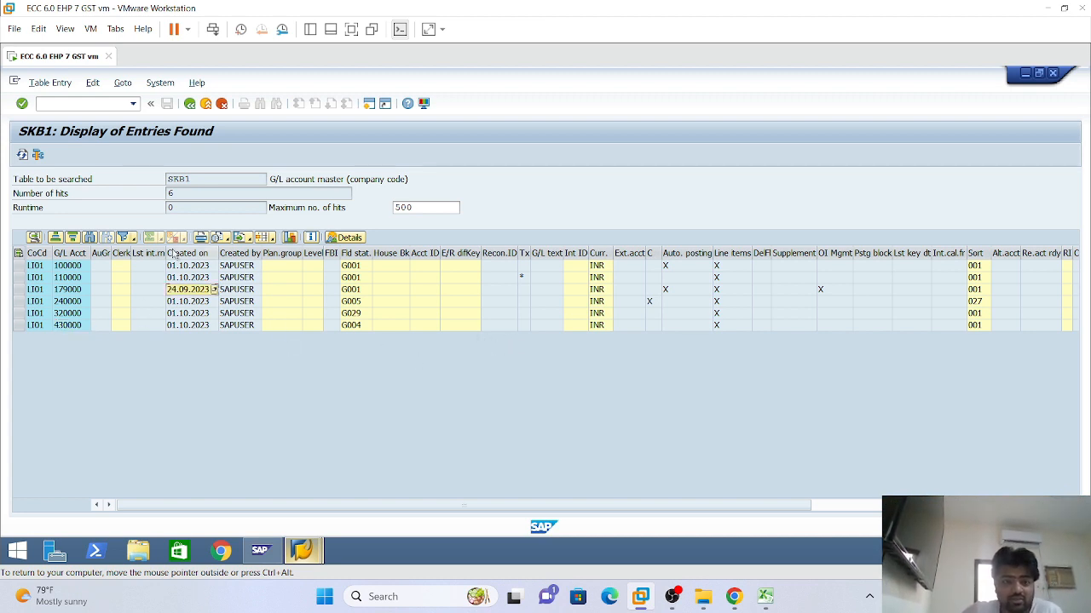
pyautogui.click(232, 291)
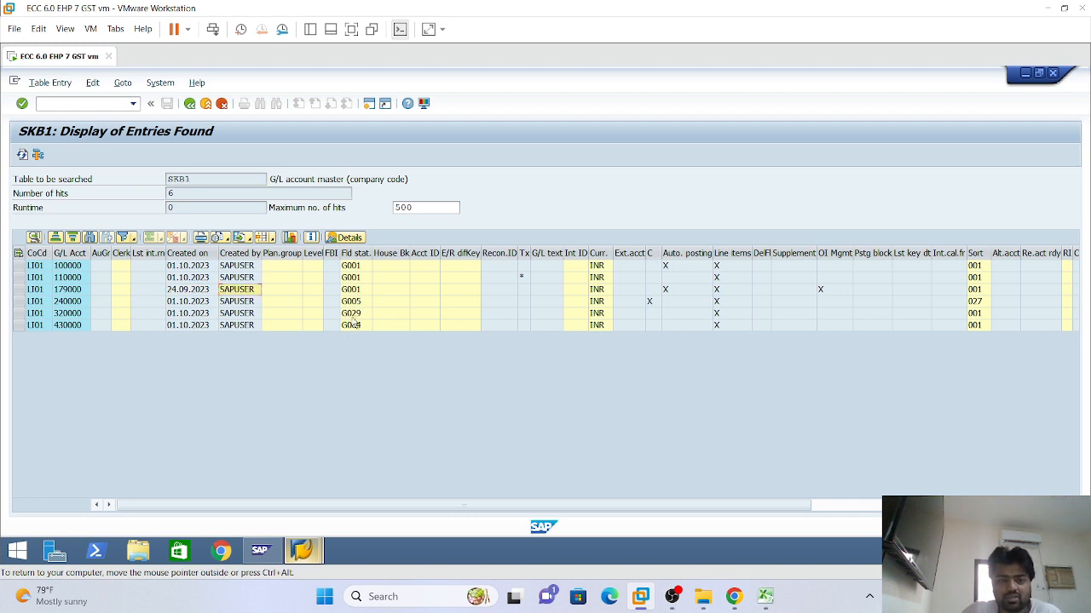
pyautogui.click(352, 315)
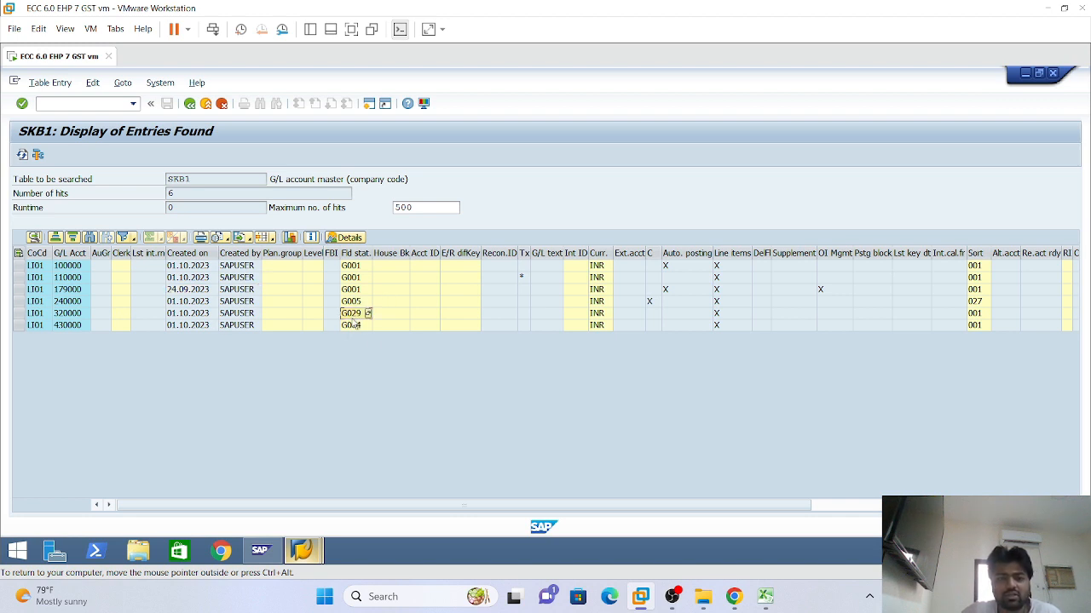
pyautogui.click(353, 329)
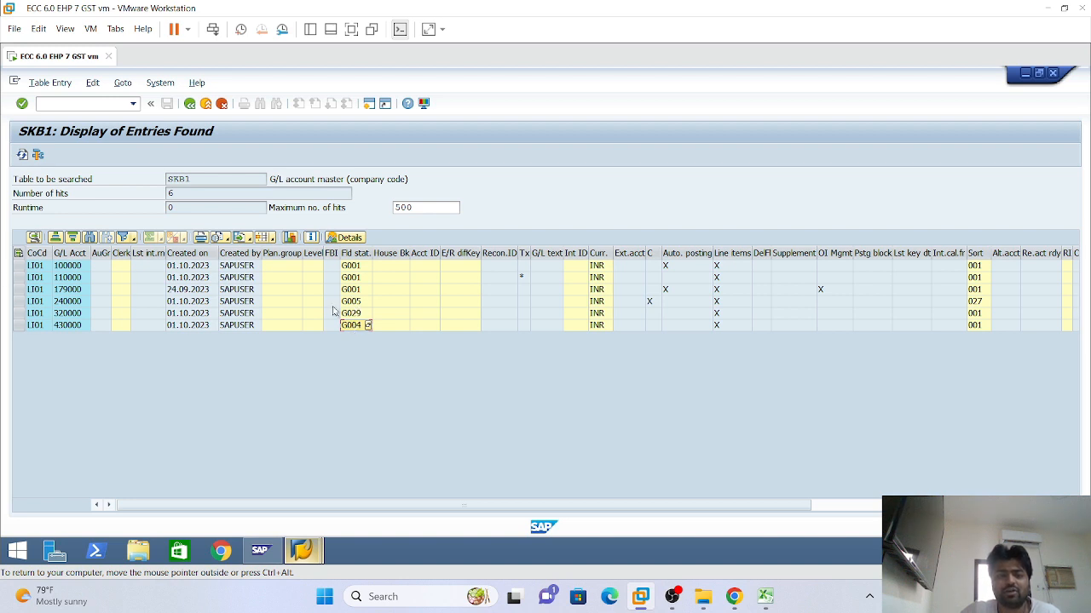
pyautogui.click(76, 303)
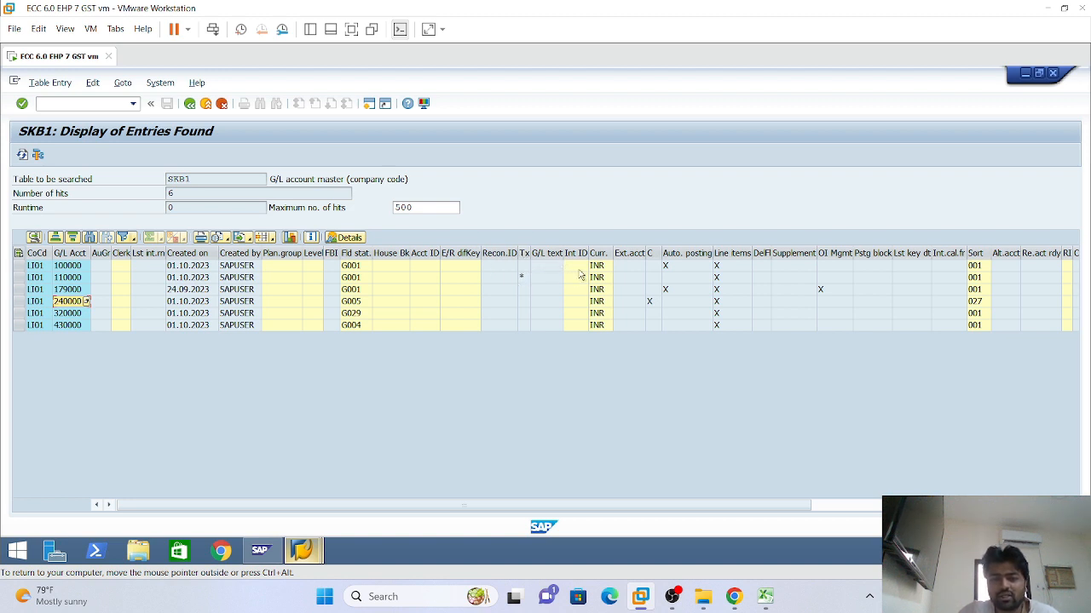
pyautogui.click(651, 308)
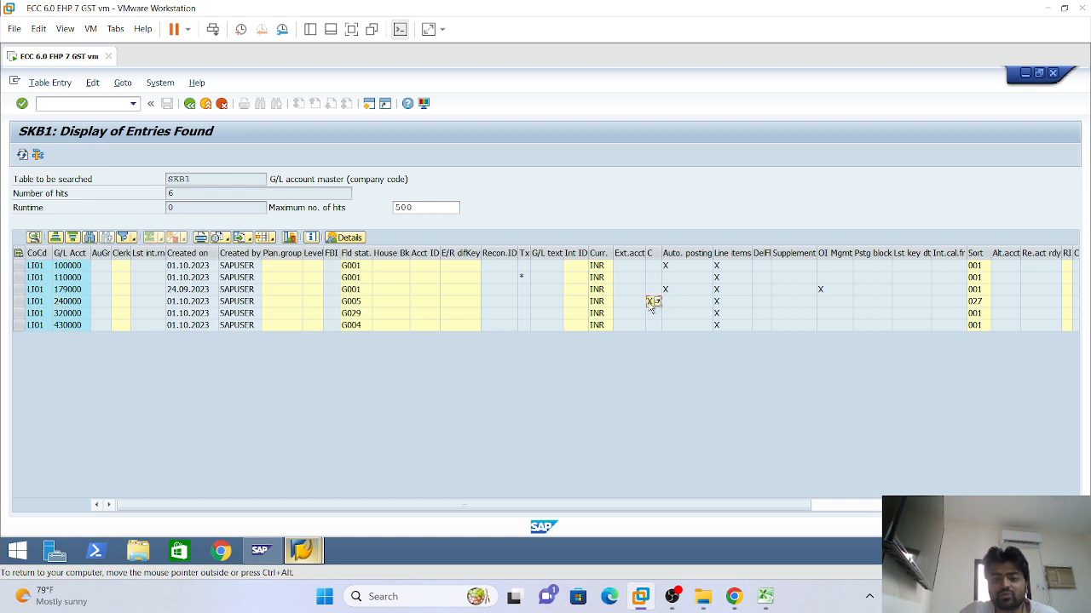
pyautogui.click(677, 267)
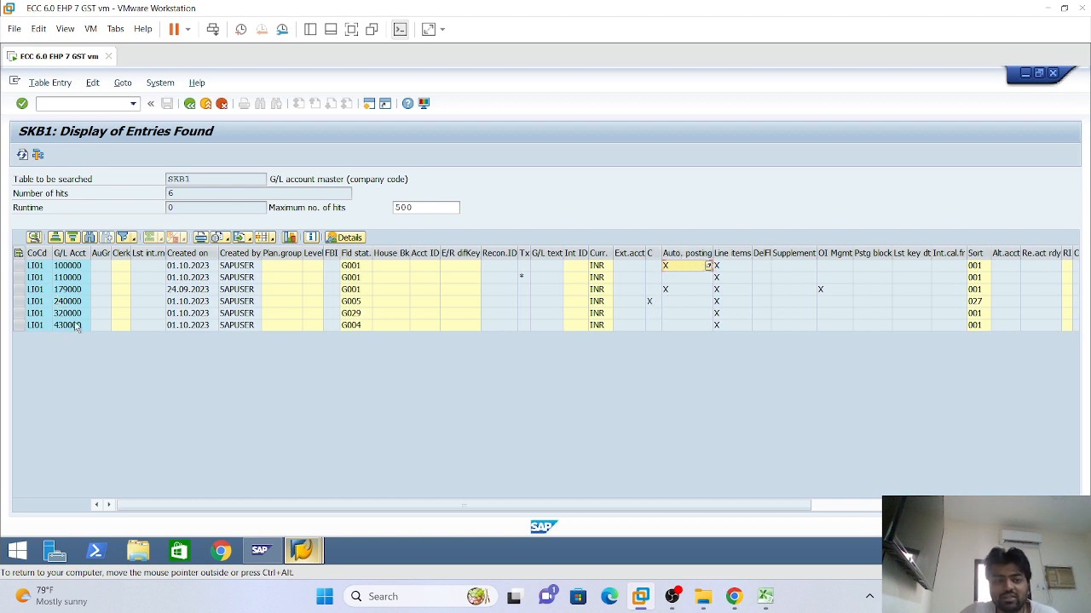
pyautogui.click(678, 290)
pyautogui.click(681, 268)
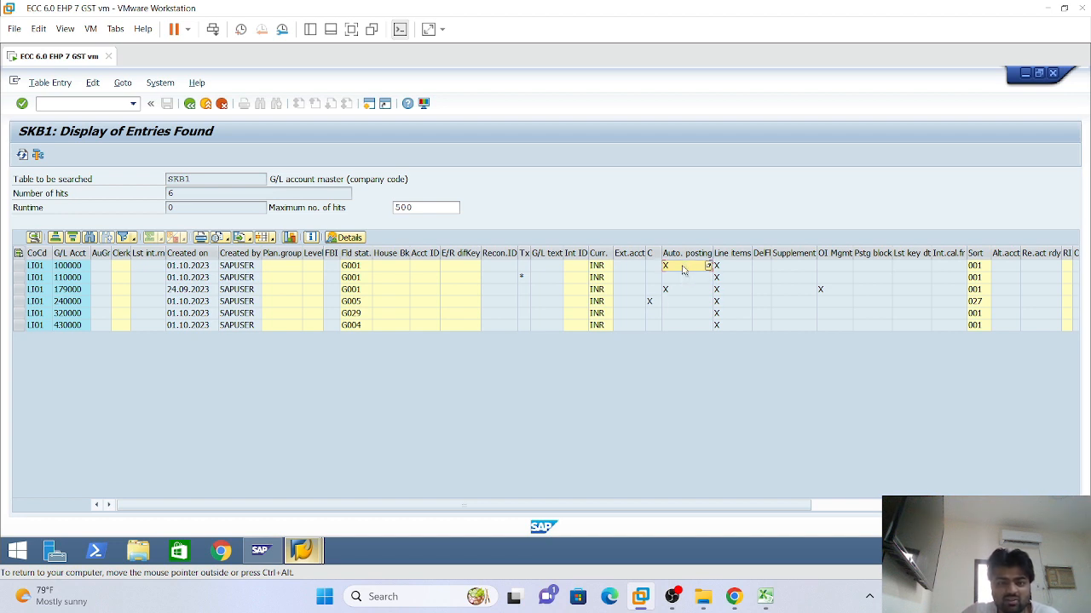
pyautogui.click(729, 267)
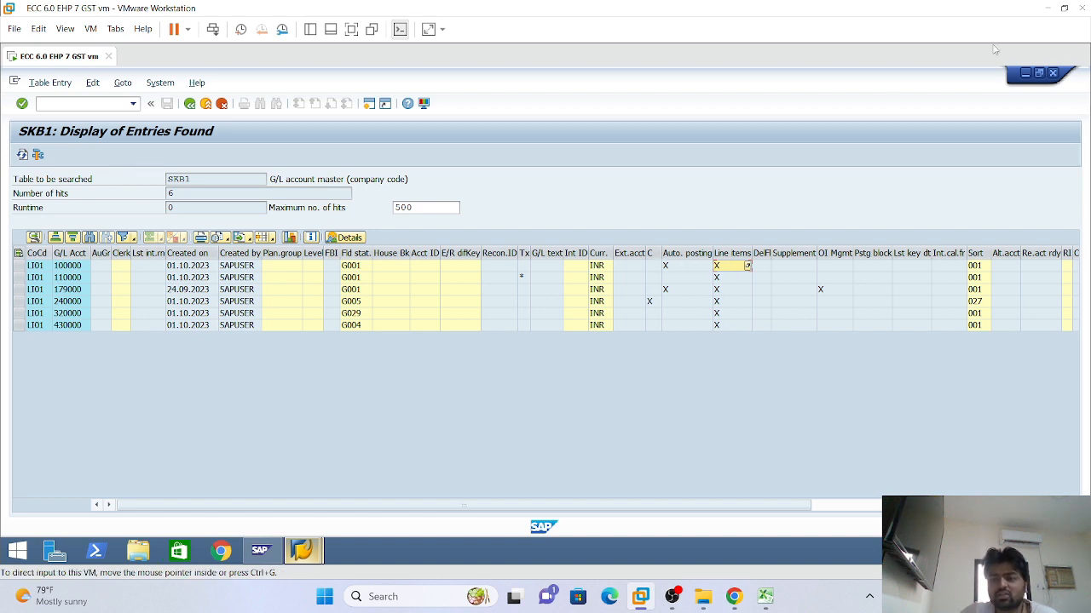
pyautogui.click(1072, 505)
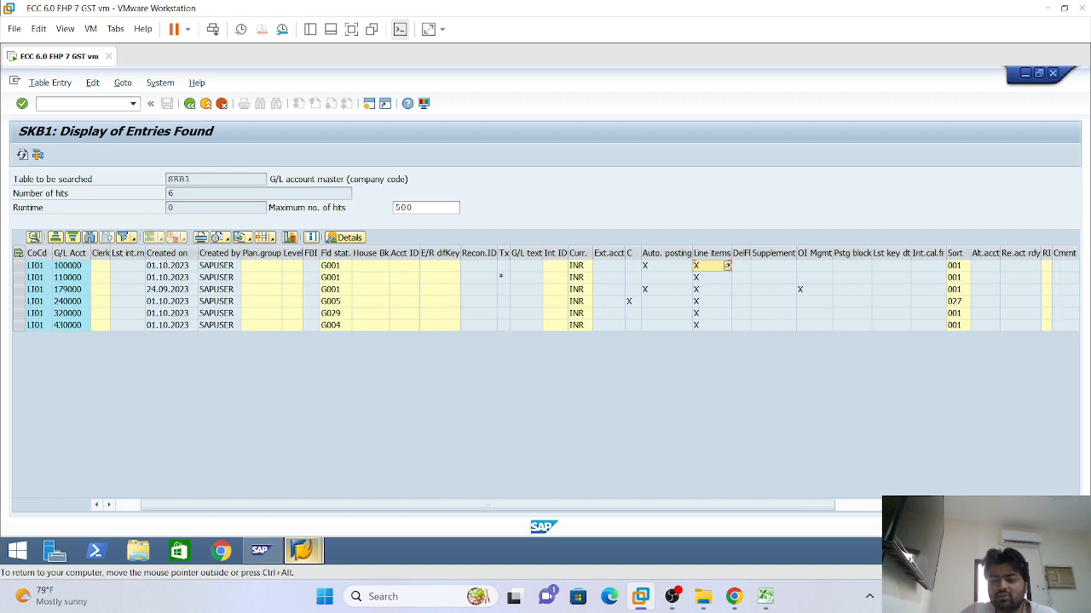
pyautogui.hscroll(10, 545, 290)
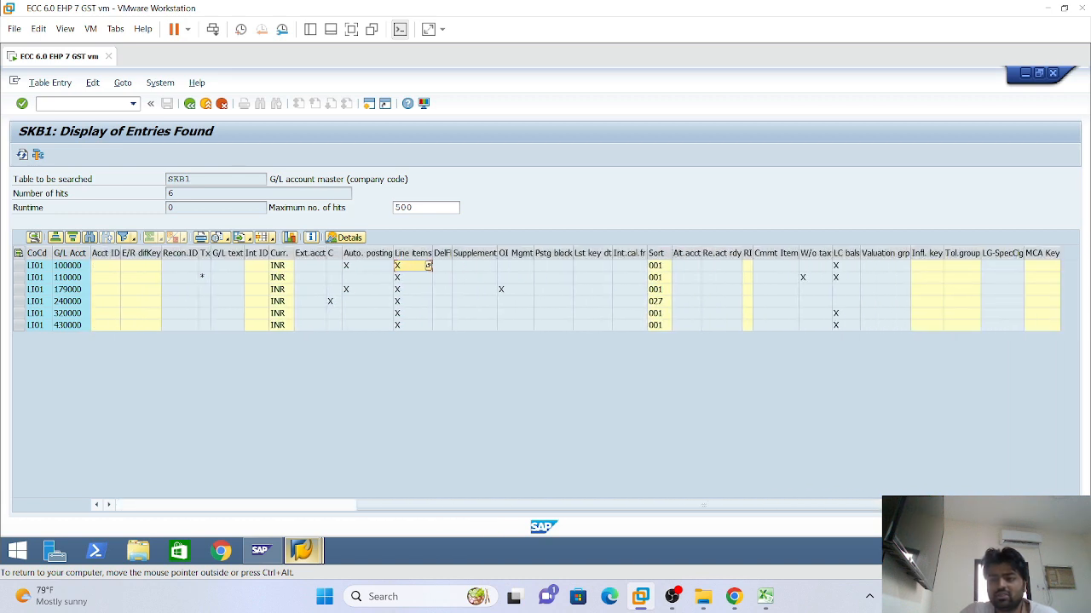
pyautogui.click(839, 279)
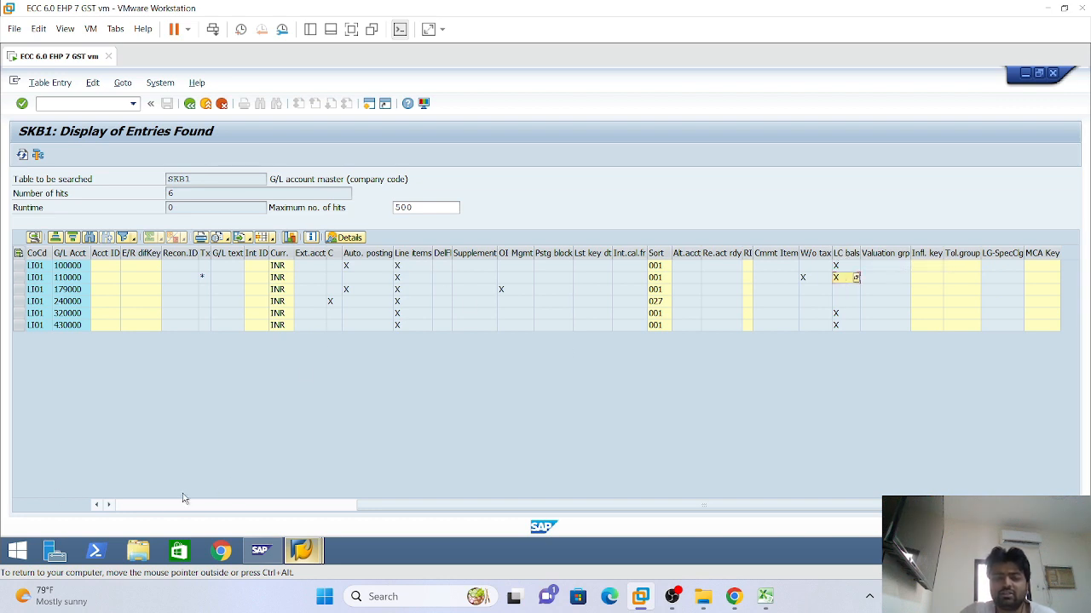
pyautogui.click(145, 507)
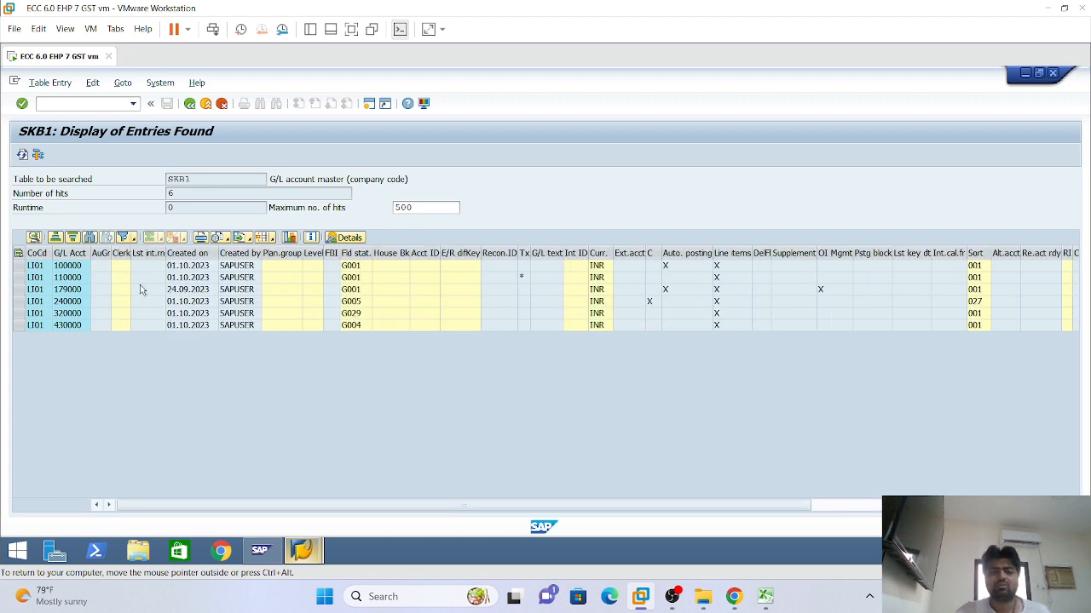